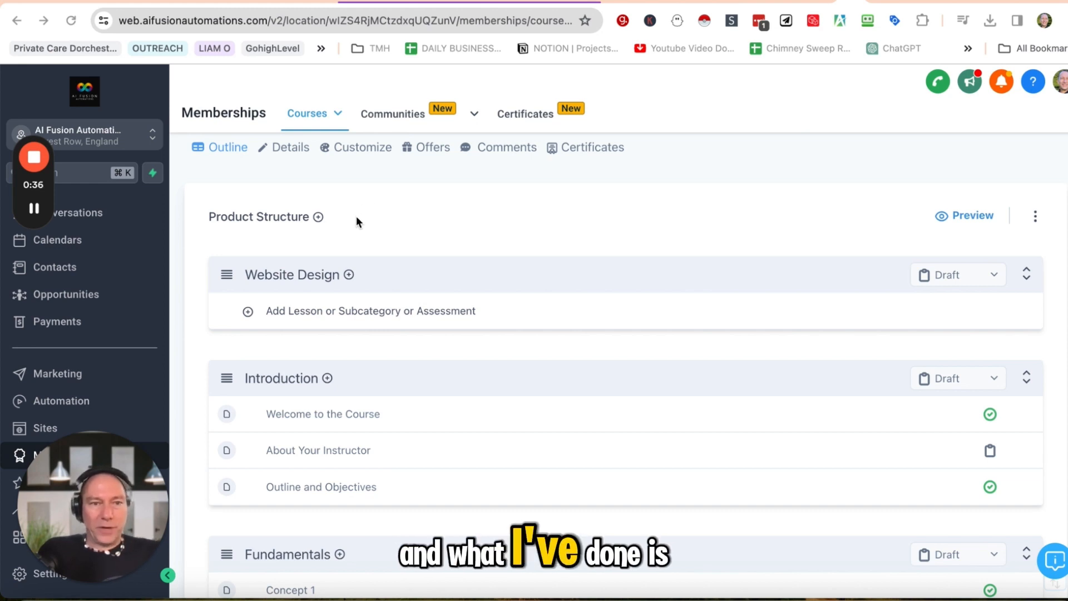
left_click_drag(110, 479, 252, 469)
scroll(58, 420, "up", 2)
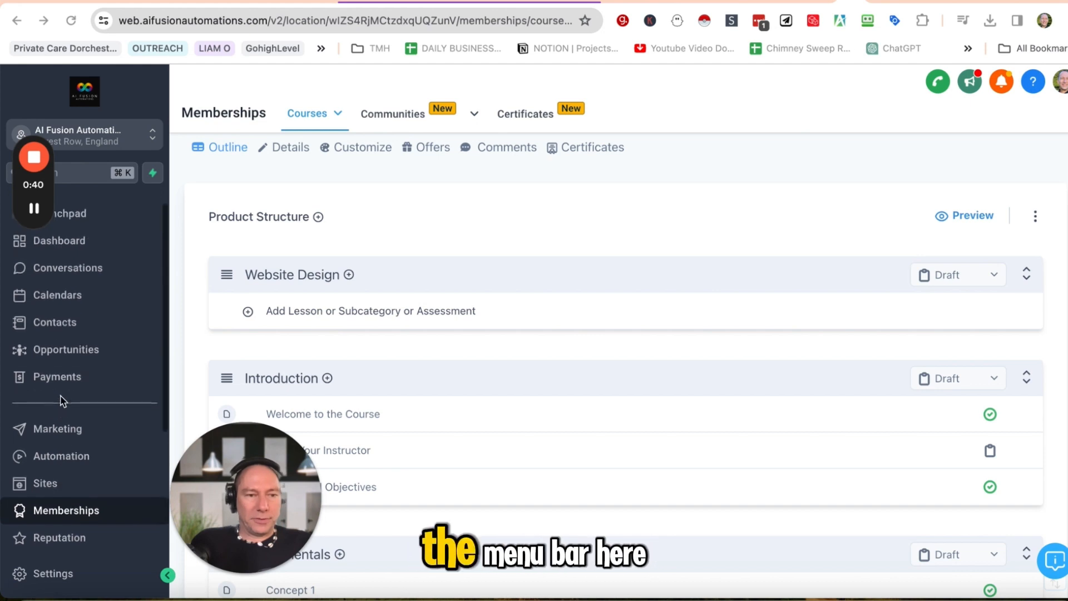
scroll(60, 412, "down", 4)
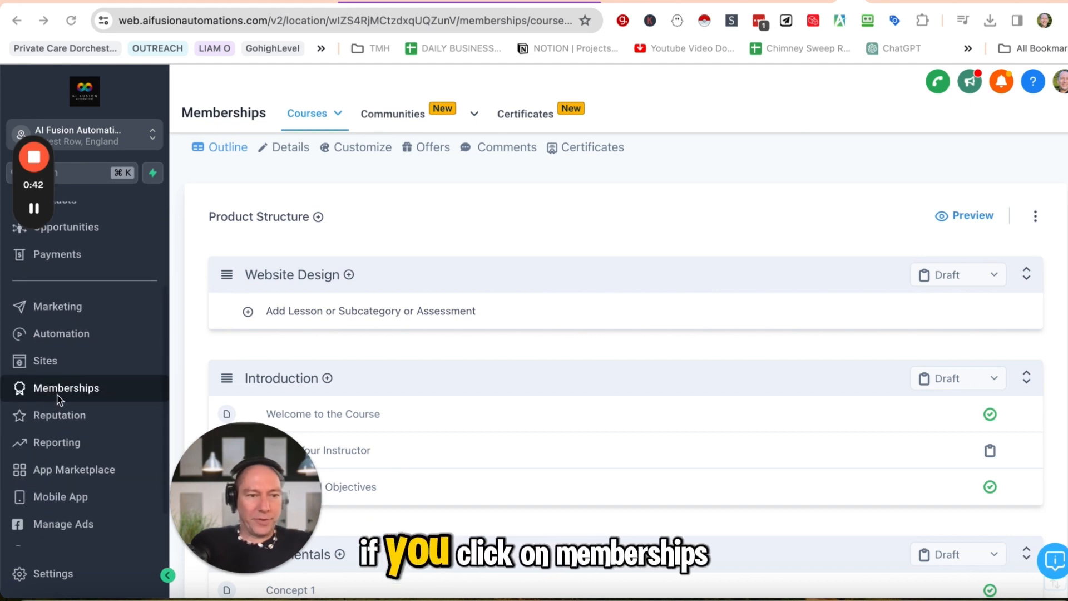
left_click_drag(167, 478, 70, 484)
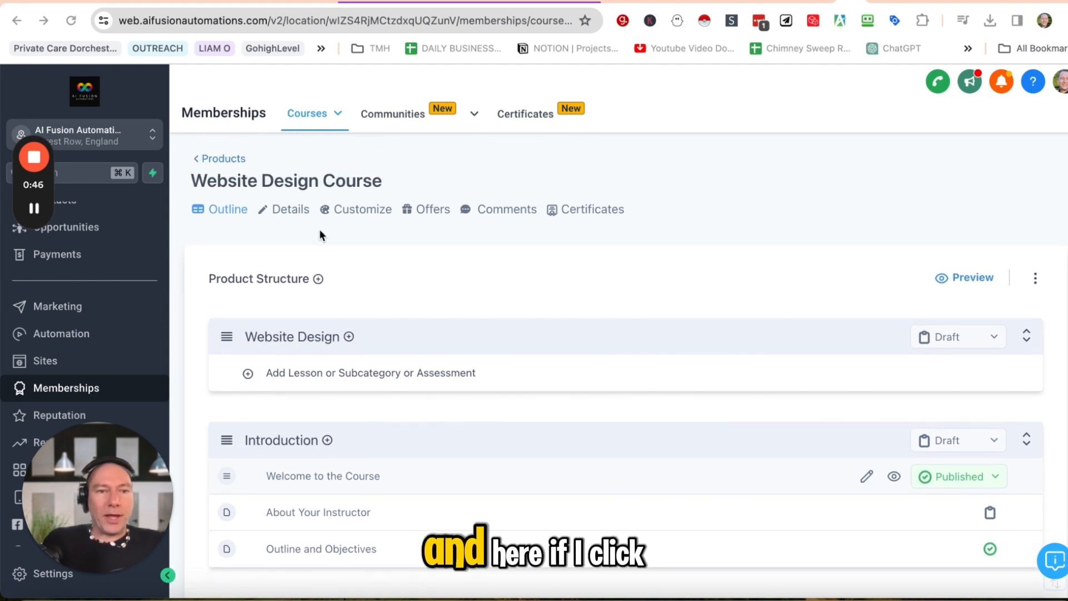
- Open the Products list of the Courses section and look over the existing course products
left_click(339, 114)
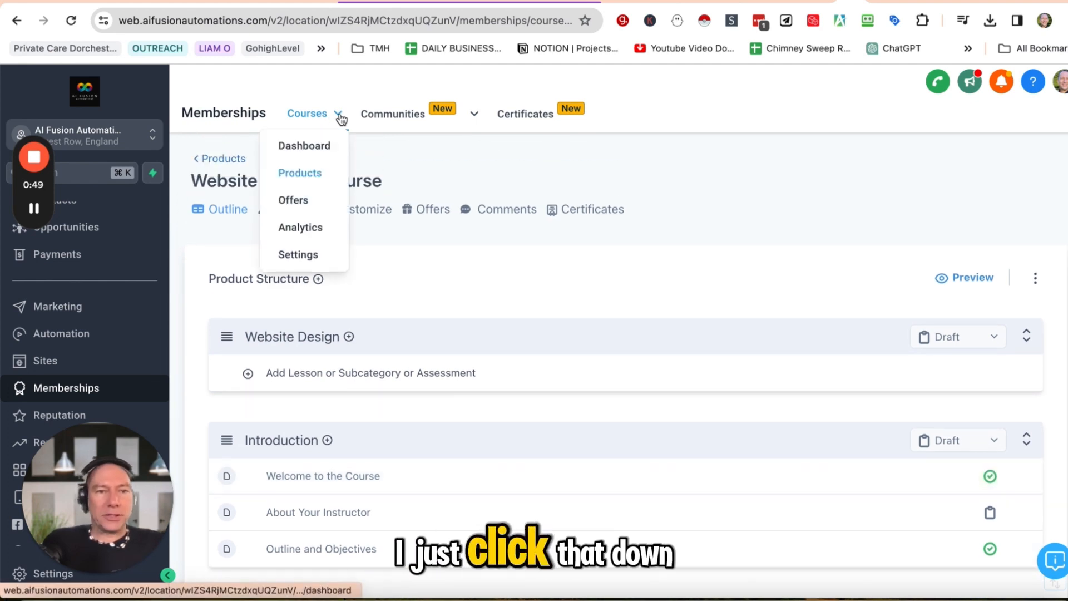
left_click(312, 177)
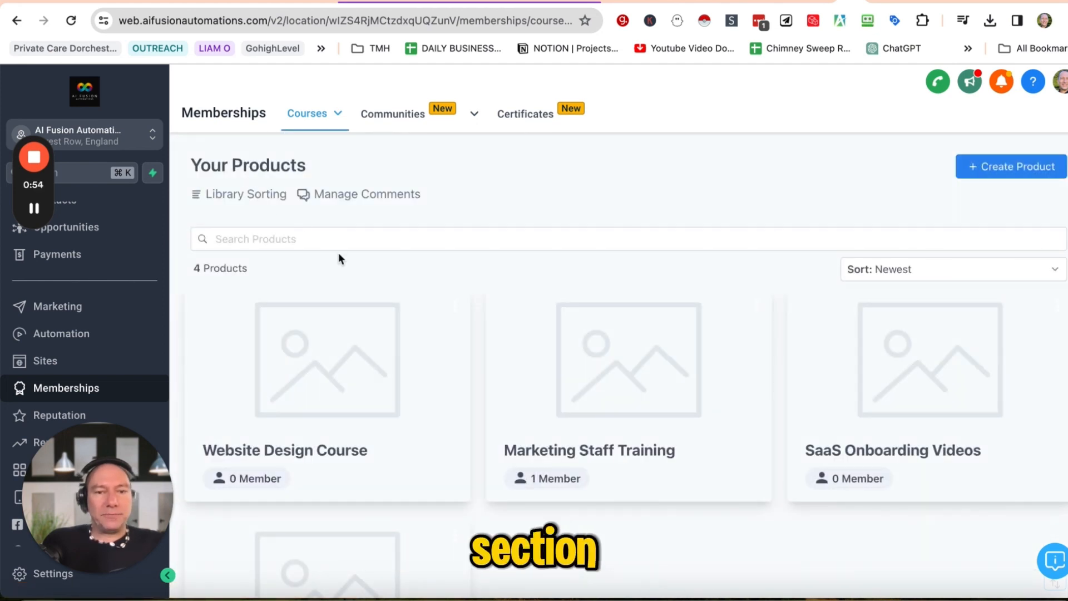
scroll(339, 256, "down", 3)
scroll(339, 257, "up", 3)
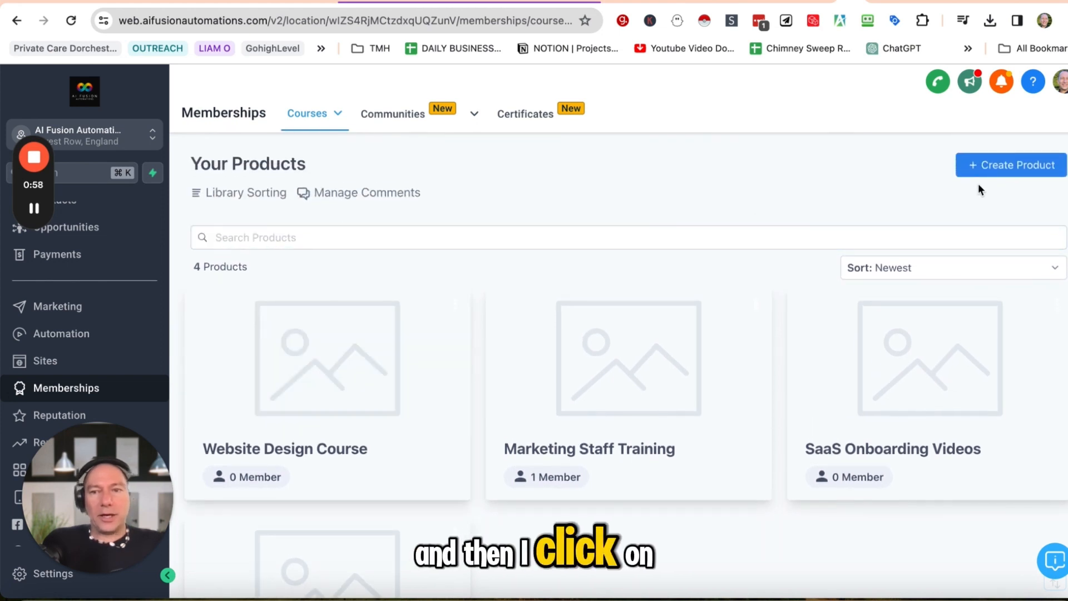
- Start a new product from scratch and look through the available product templates, such as Sprint Course and Build your own
left_click(989, 166)
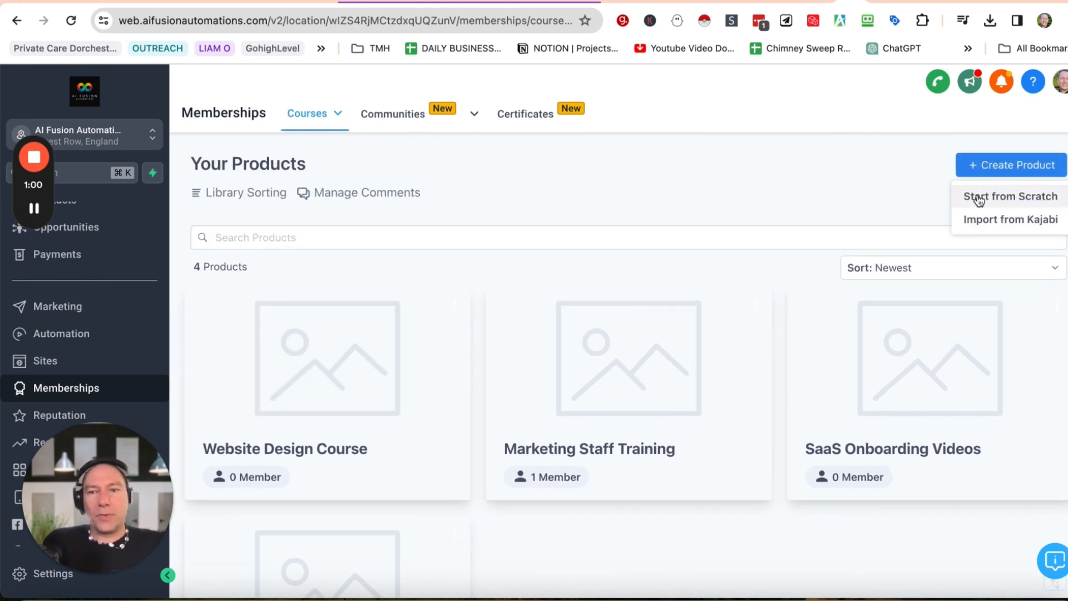
left_click(979, 202)
scroll(623, 271, "down", 2)
scroll(623, 272, "down", 3)
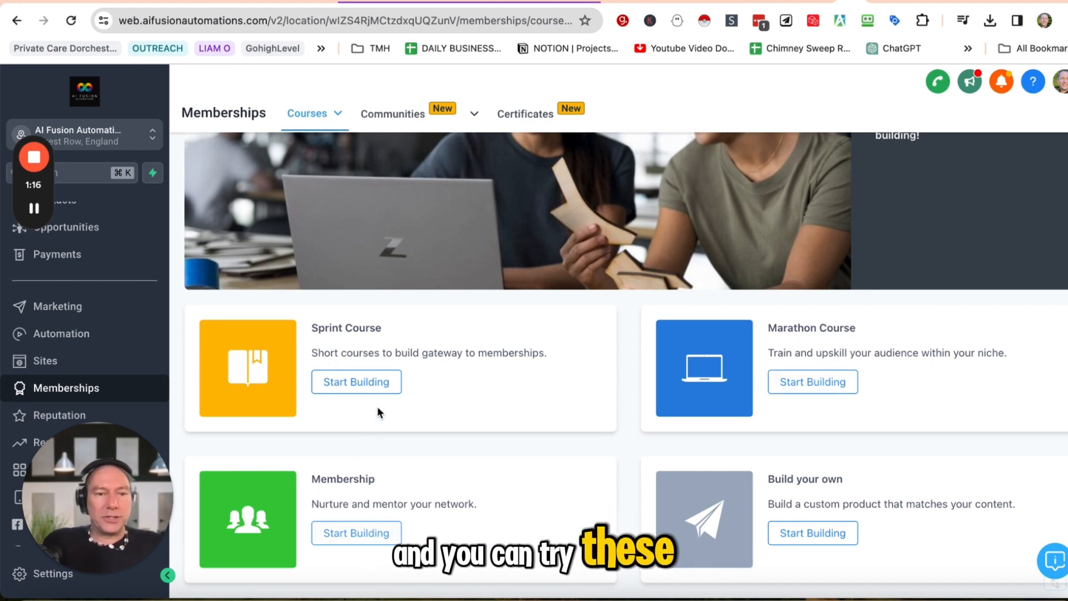
scroll(386, 445, "up", 3)
scroll(386, 444, "down", 1)
scroll(390, 449, "up", 1)
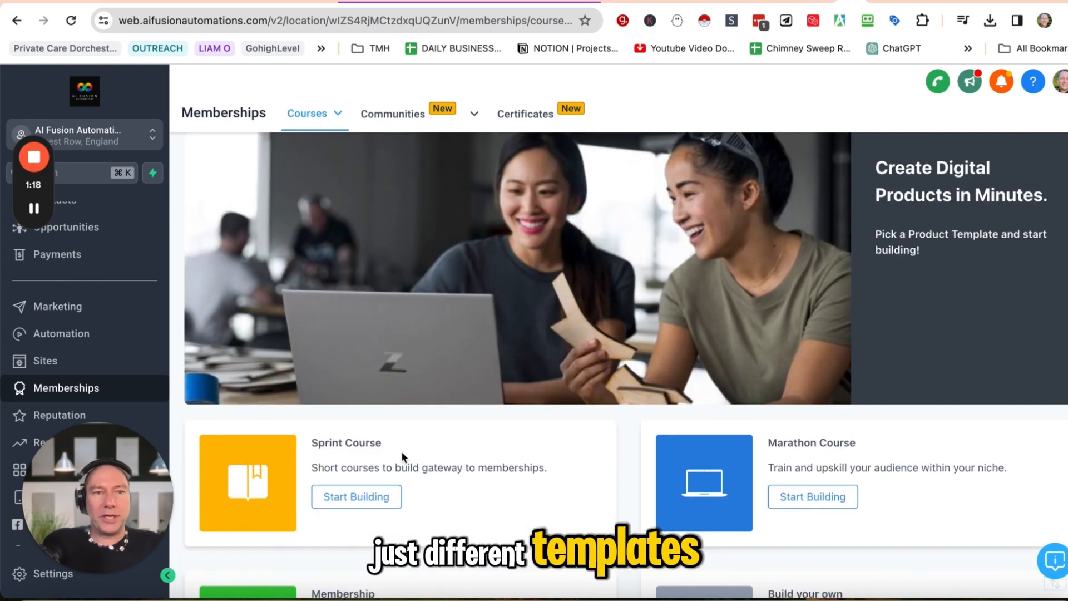
- Return to the course Products list and open the Website Design Course
left_click(324, 128)
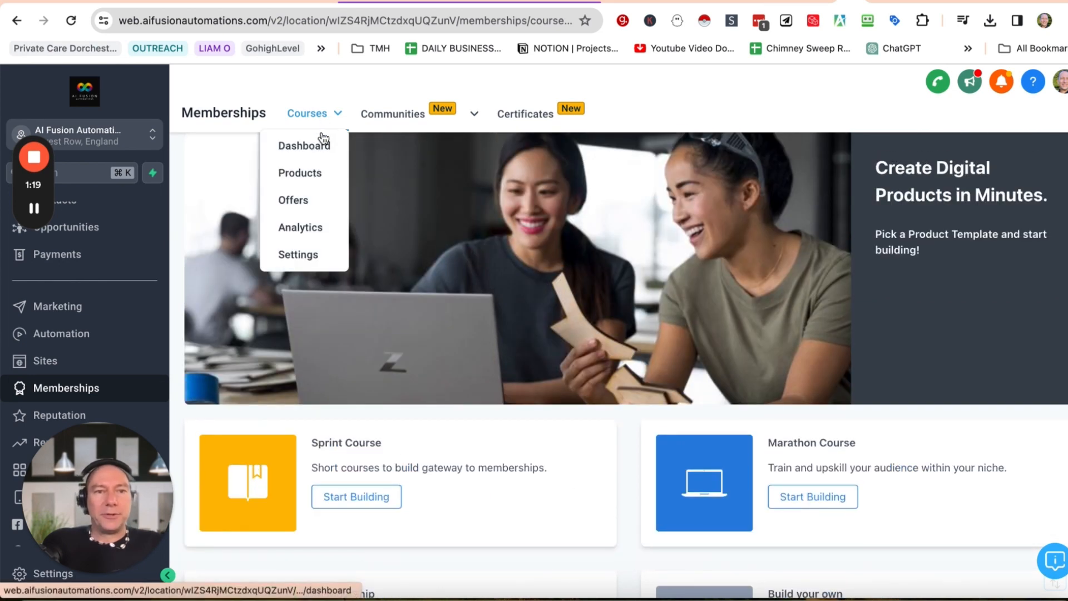
left_click(307, 176)
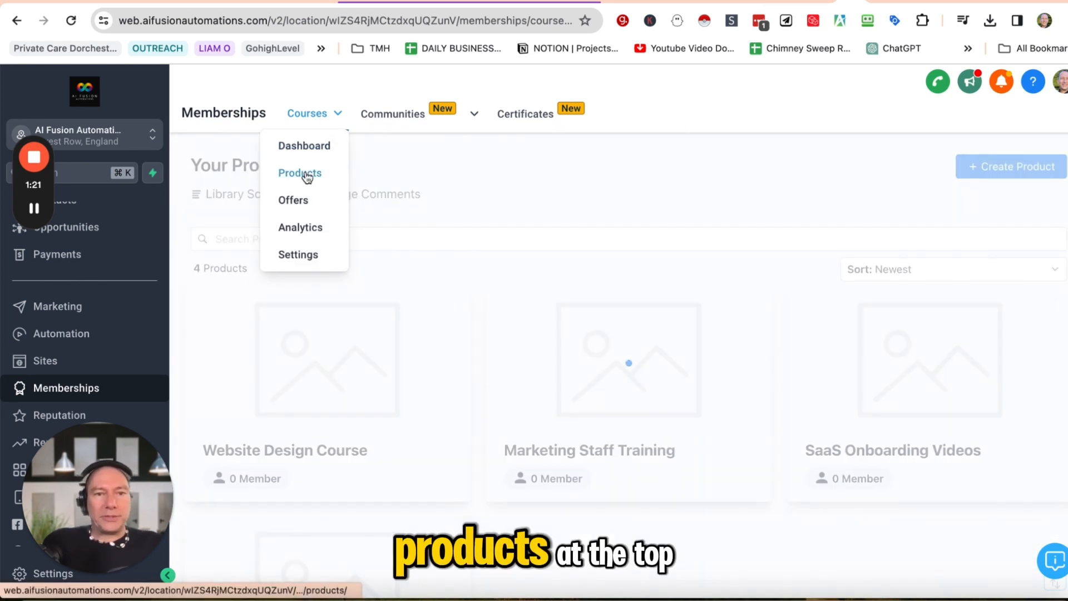
left_click(345, 369)
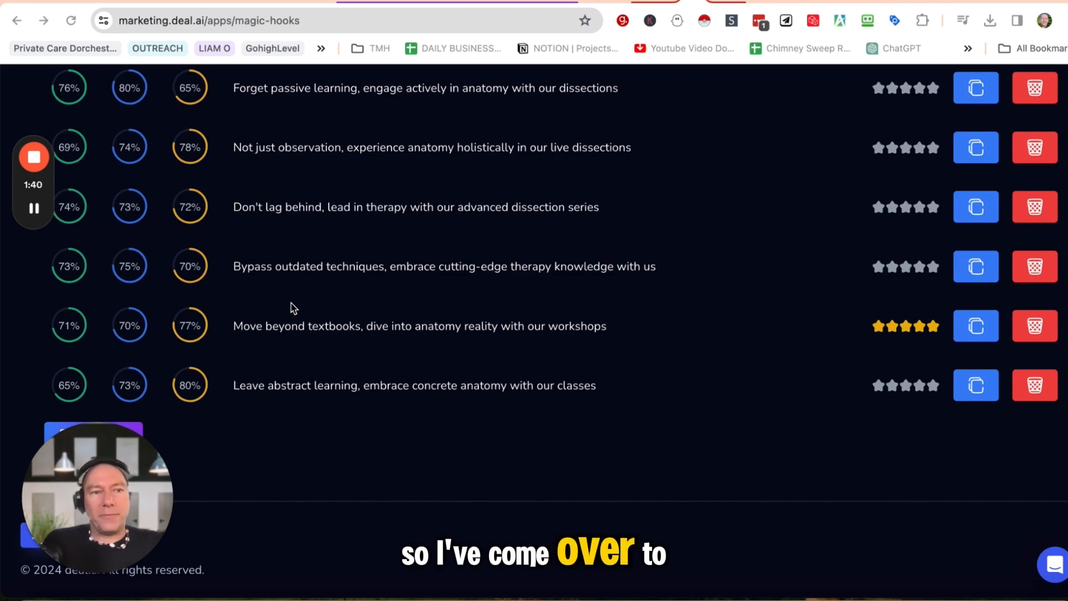
- Add a new project named "AI Fusion Courses" to the project list in Magic Hooks
scroll(294, 307, "up", 15)
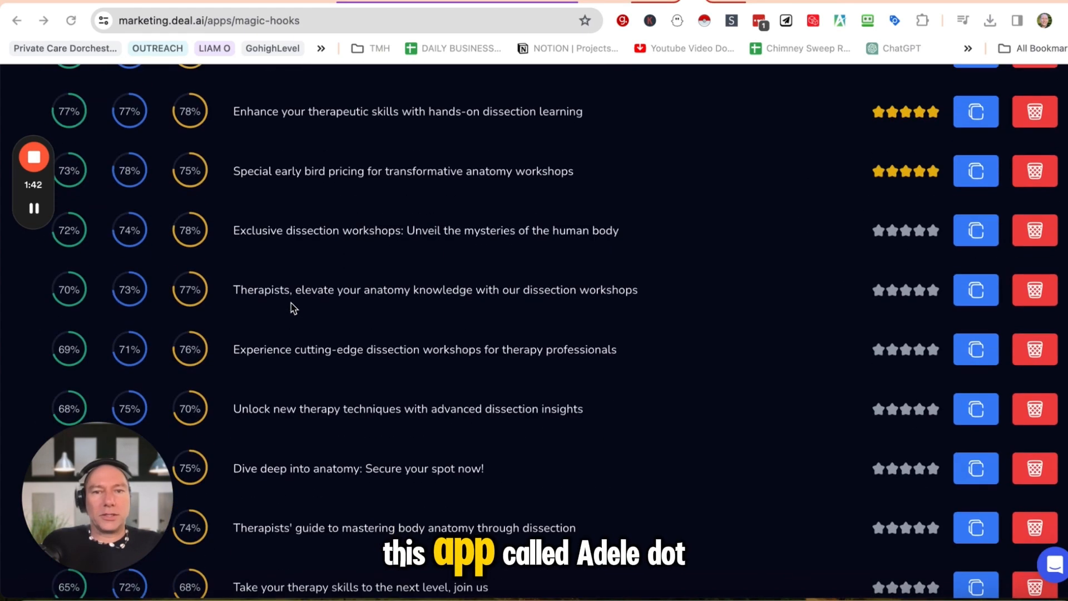
scroll(293, 307, "up", 20)
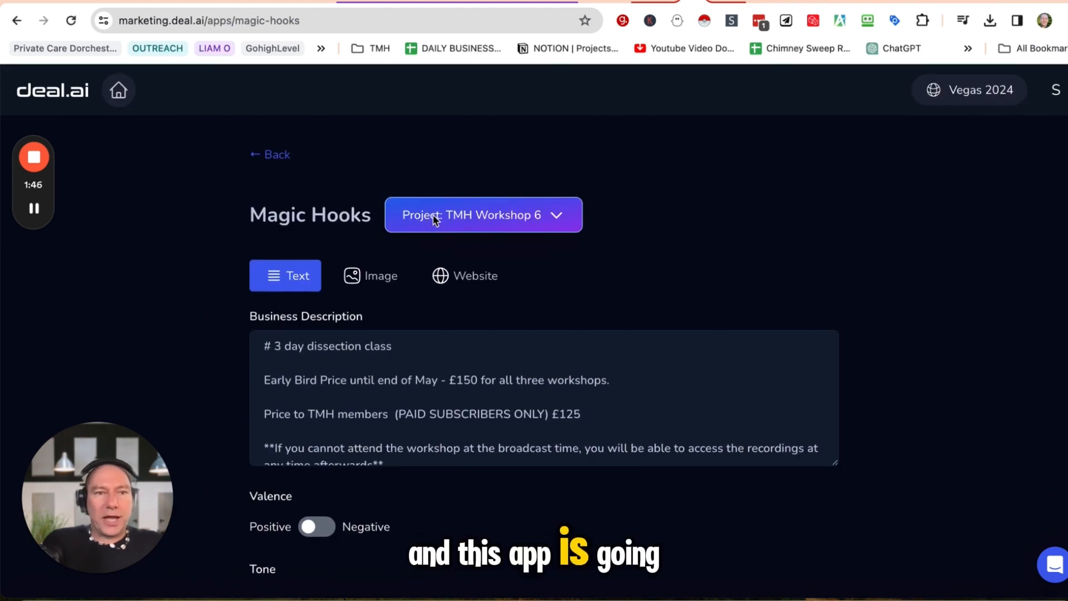
left_click(507, 222)
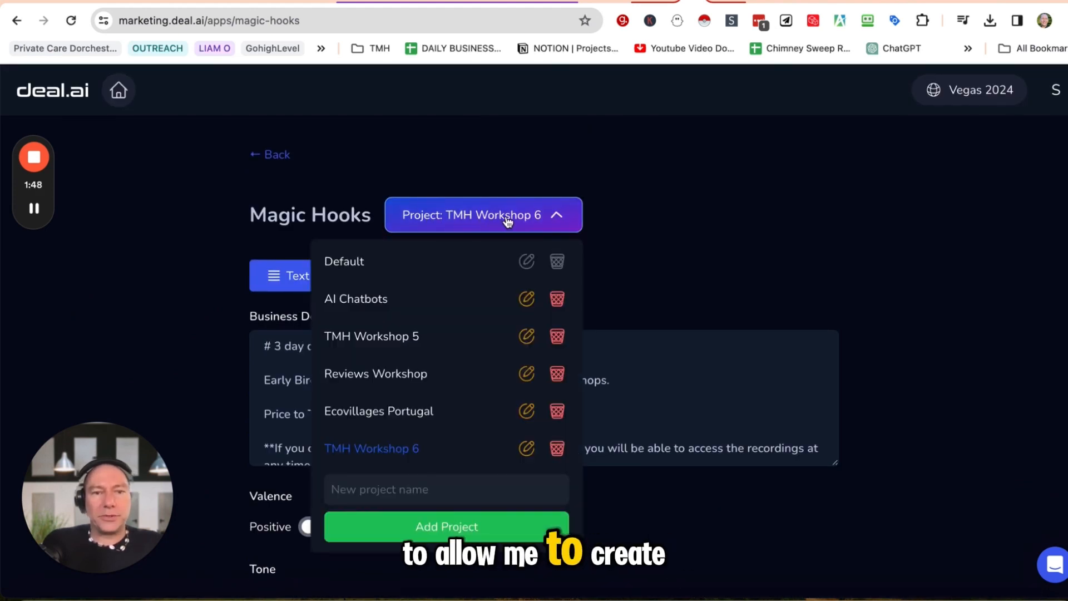
left_click(399, 490)
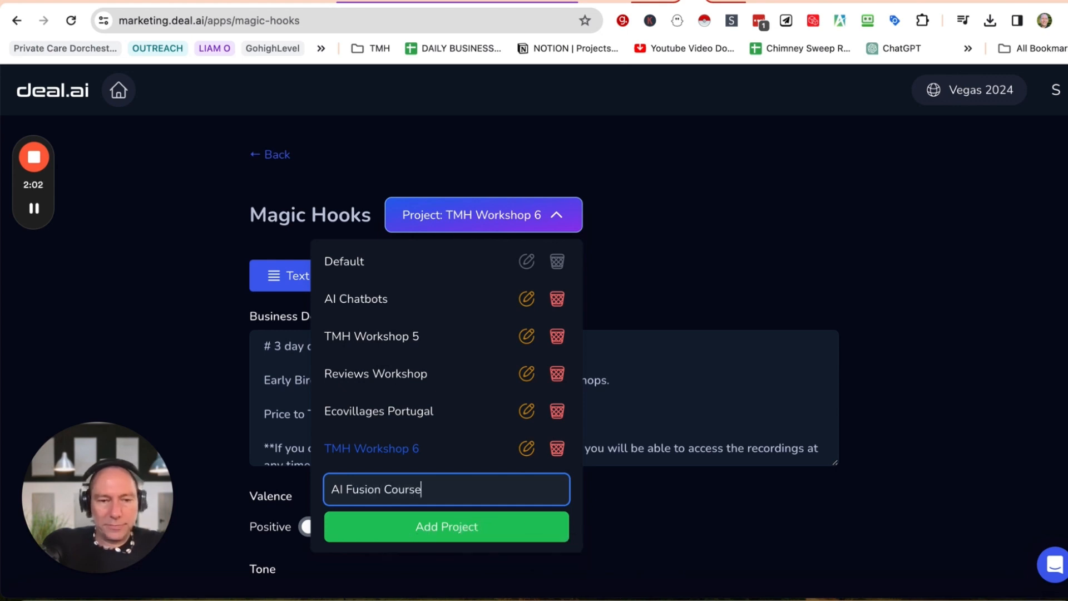
left_click(422, 525)
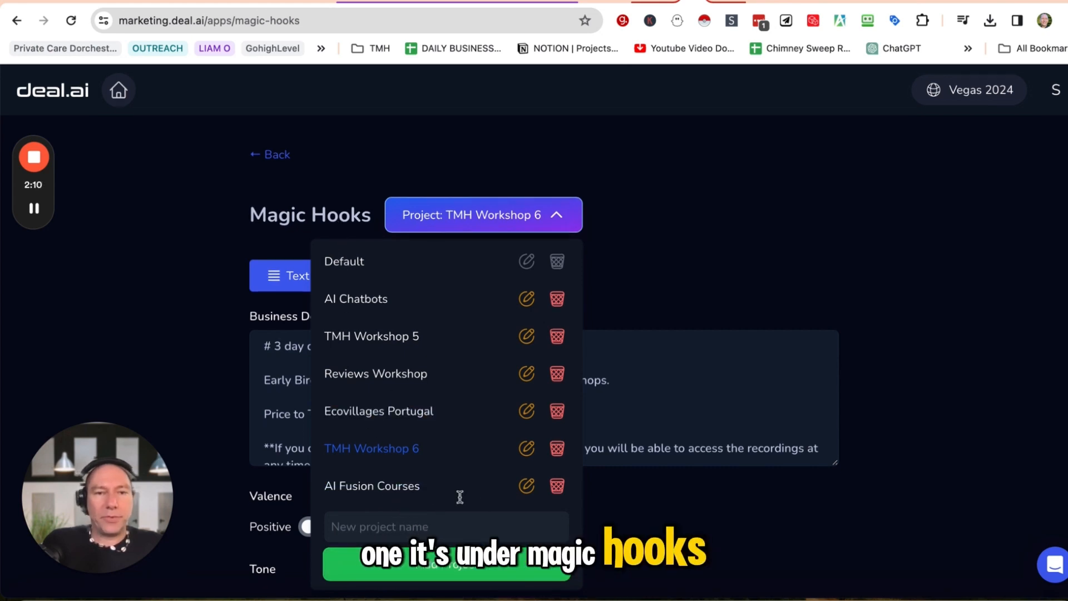
- Go back to the app overview, open Hero Images and switch its project to AI Fusion Courses
scroll(205, 205, "down", 1)
left_click(212, 197)
left_click(270, 142)
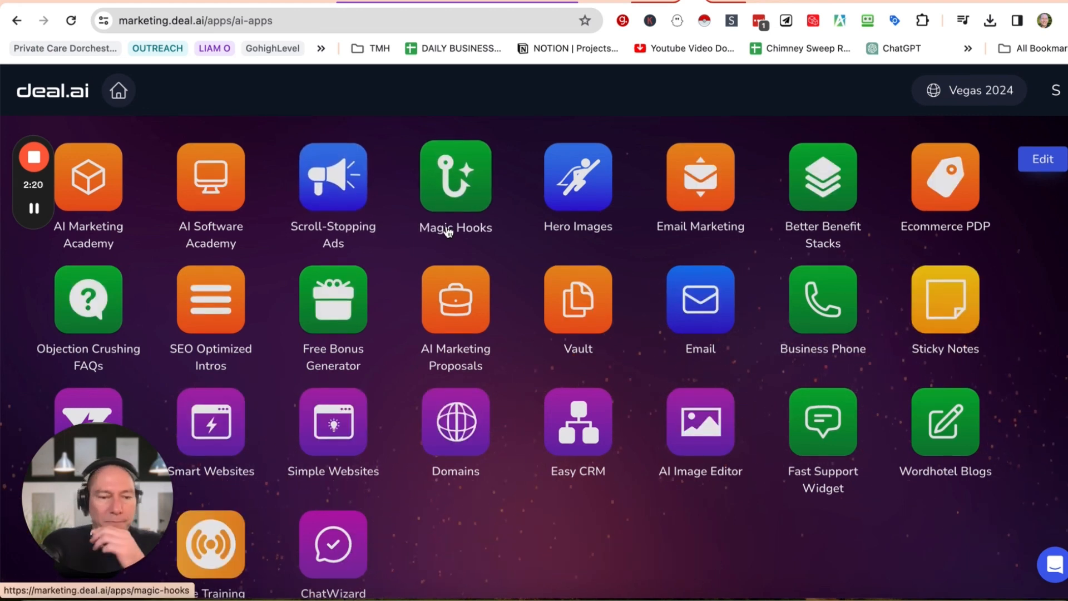
left_click(577, 183)
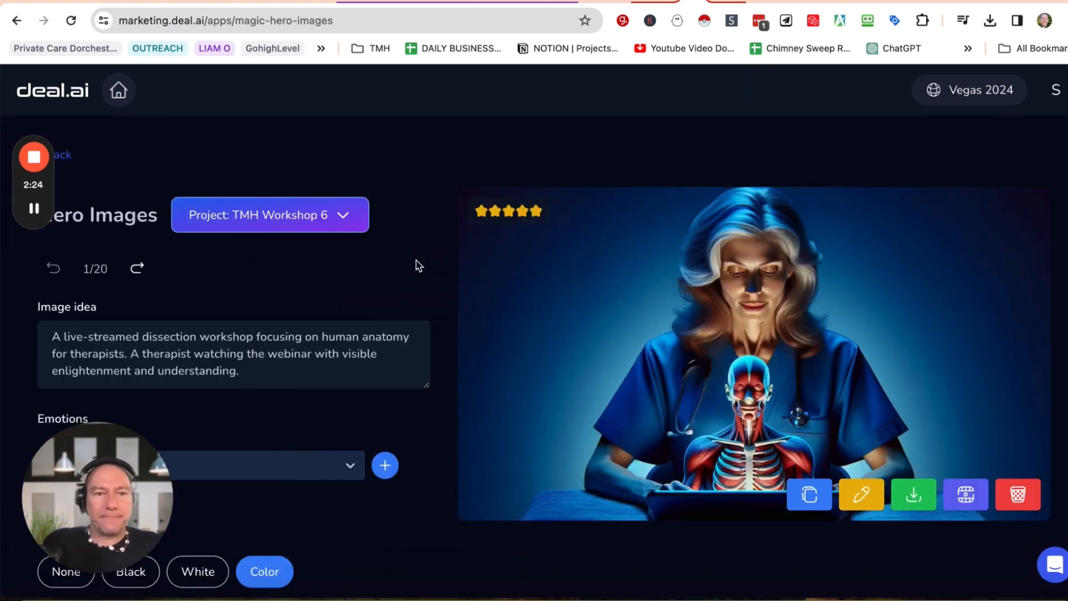
left_click(323, 221)
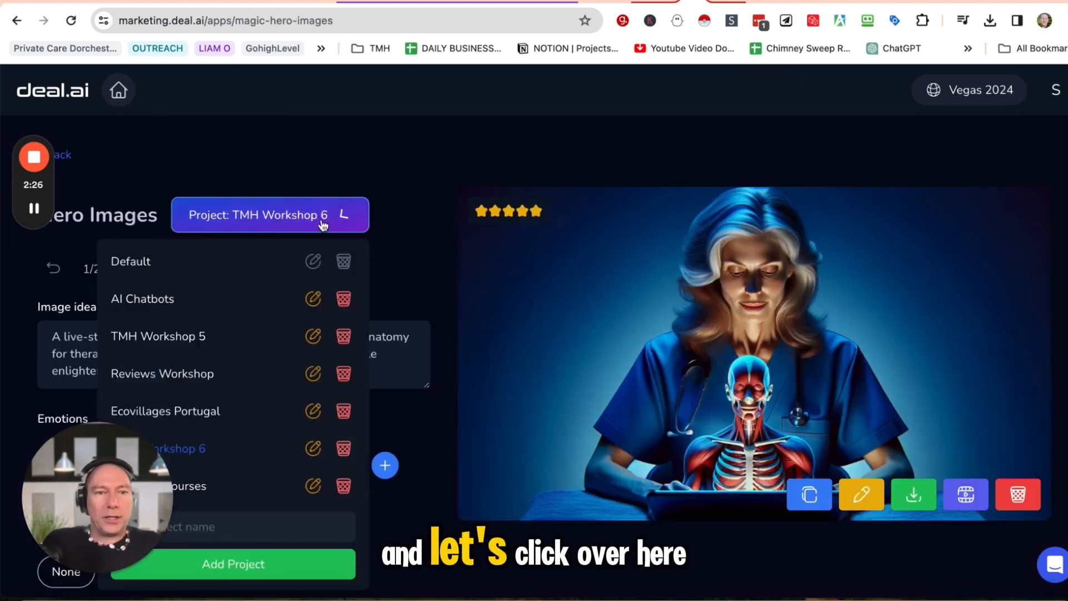
left_click(211, 486)
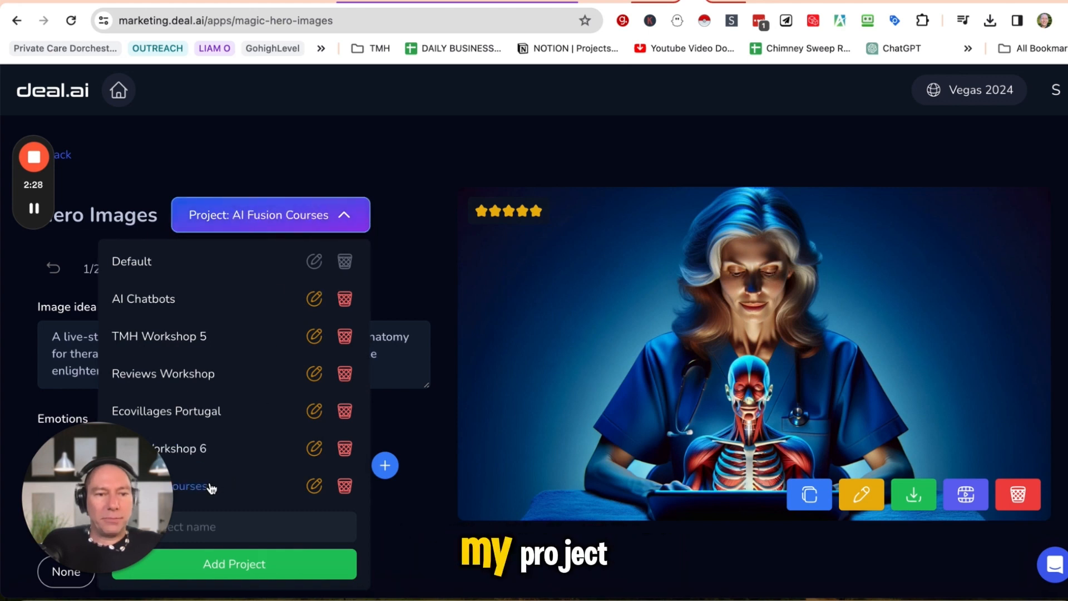
scroll(449, 398, "down", 1)
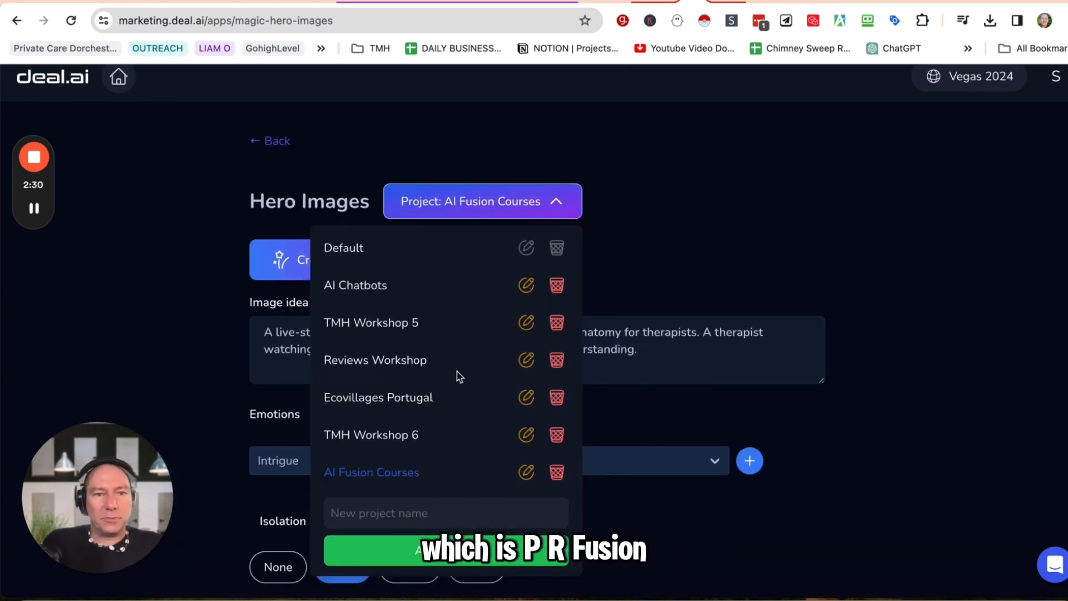
left_click(646, 281)
scroll(541, 305, "down", 1)
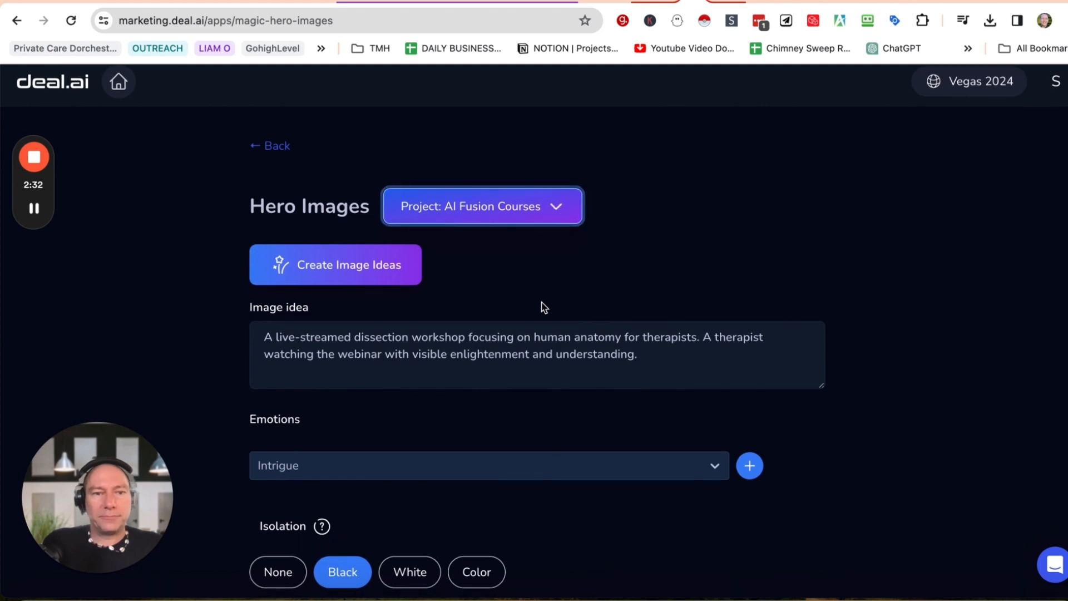
- Clear the old dissection workshop text from the image idea
scroll(323, 307, "up", 1)
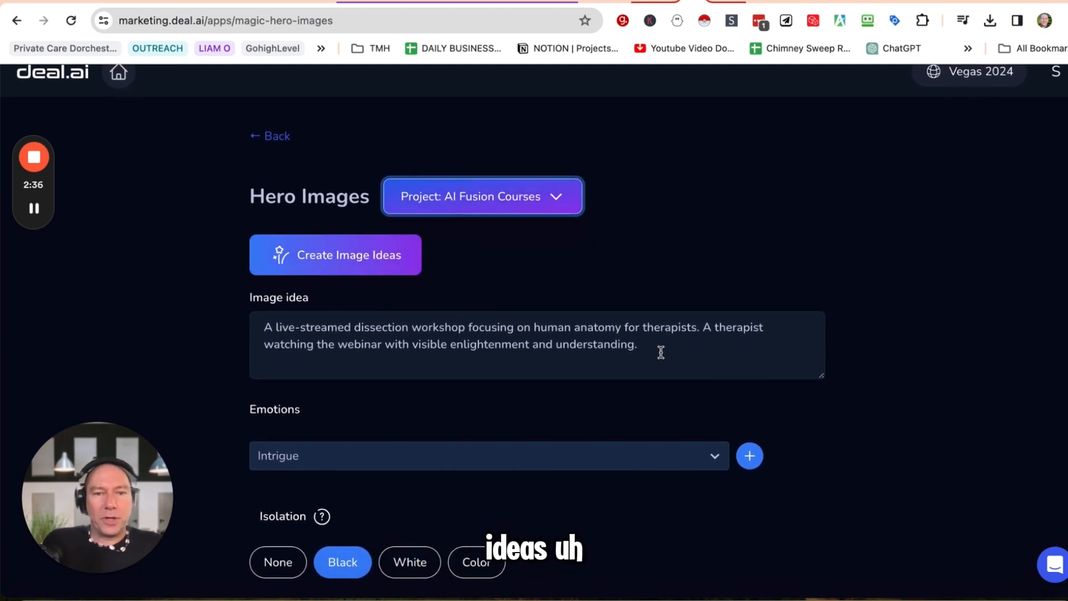
left_click_drag(661, 352, 219, 317)
key("BackSpace")
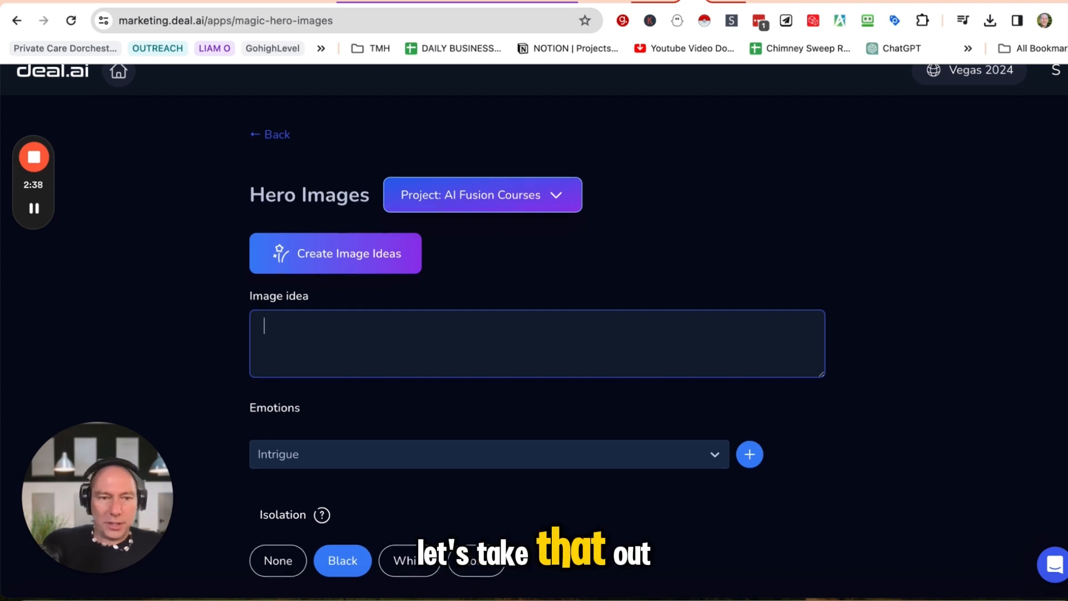
- Start creating image ideas and replace the business description with the opening words "AI Fusion creates"
left_click(362, 261)
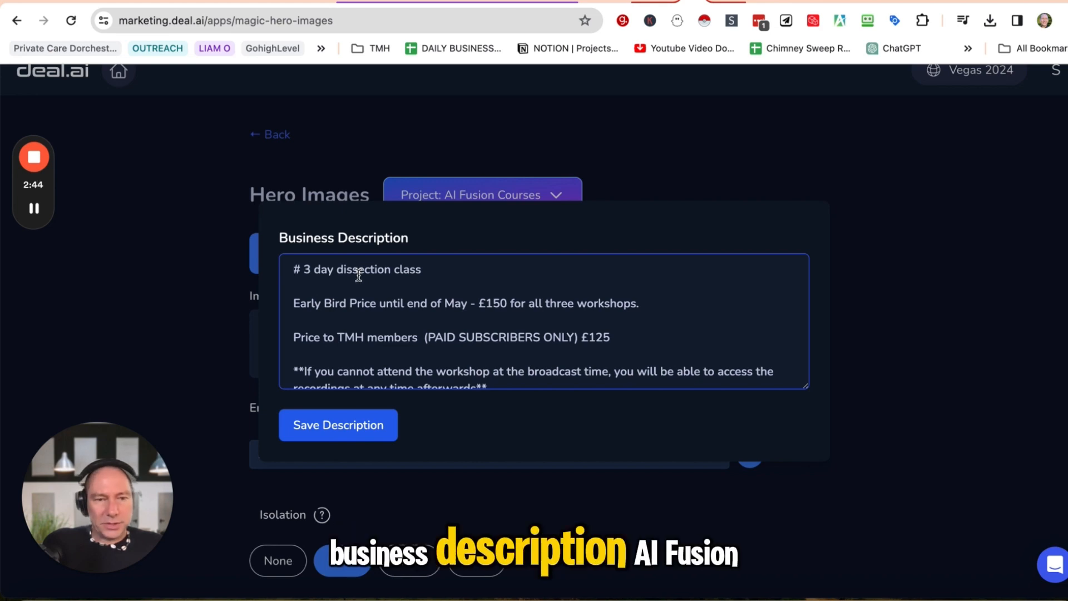
key("ctrl+a")
type("A")
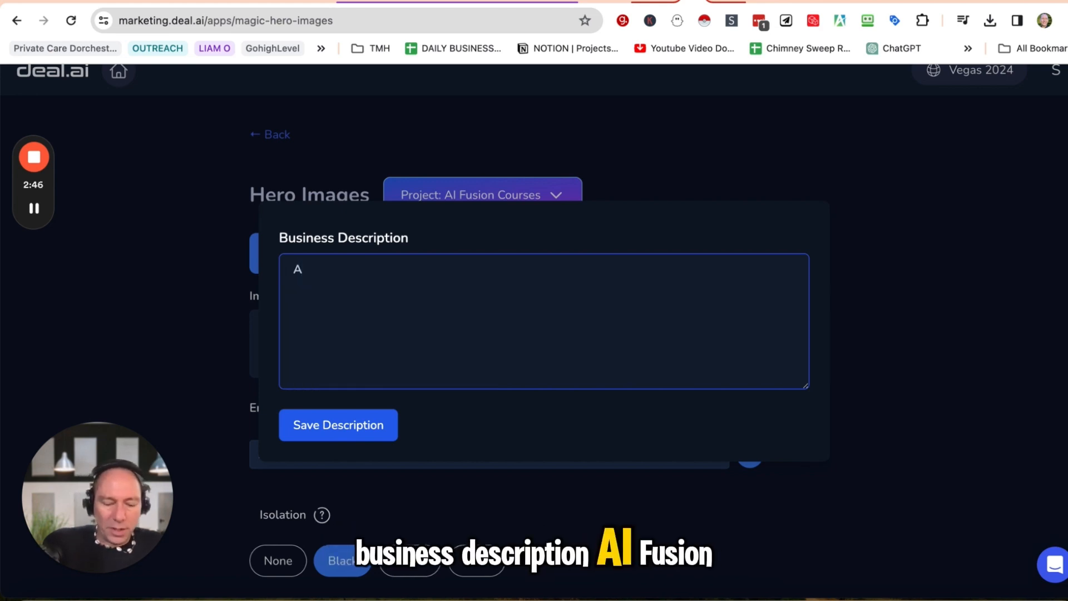
type("I Fusion")
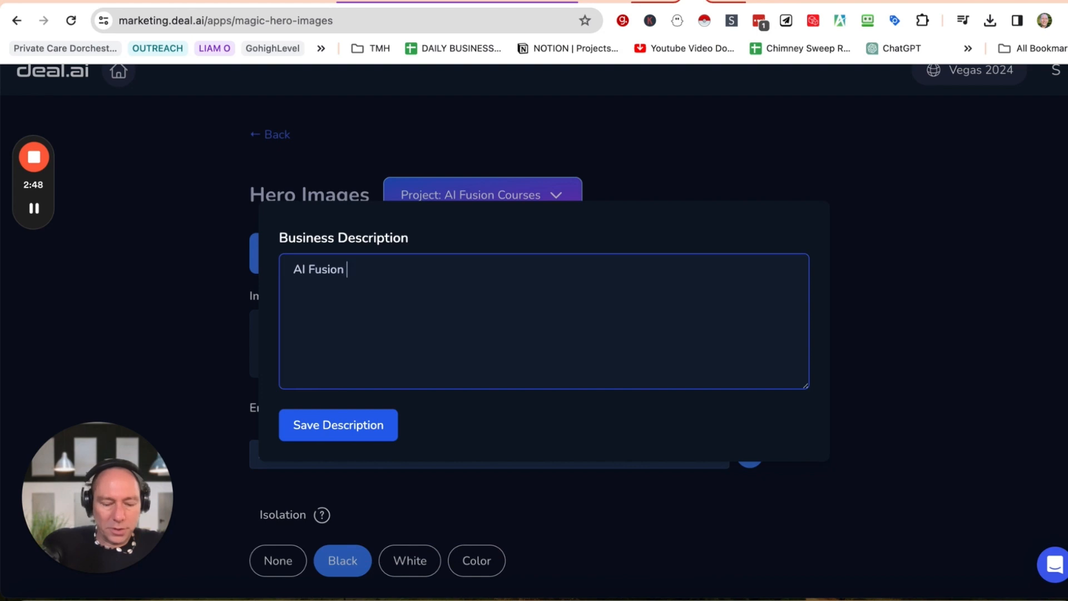
type(" creates")
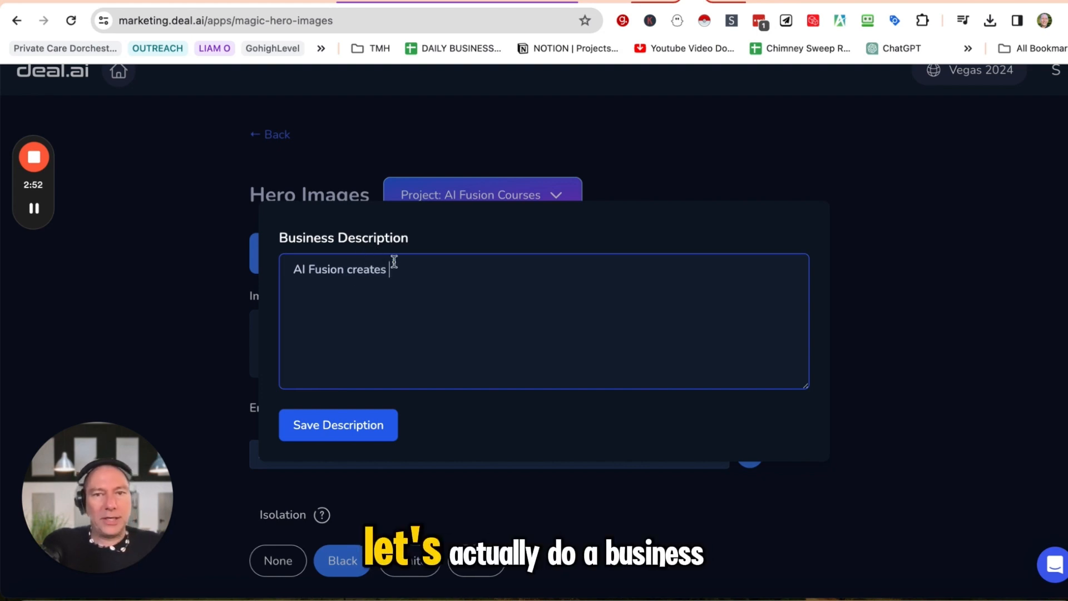
left_click(952, 1)
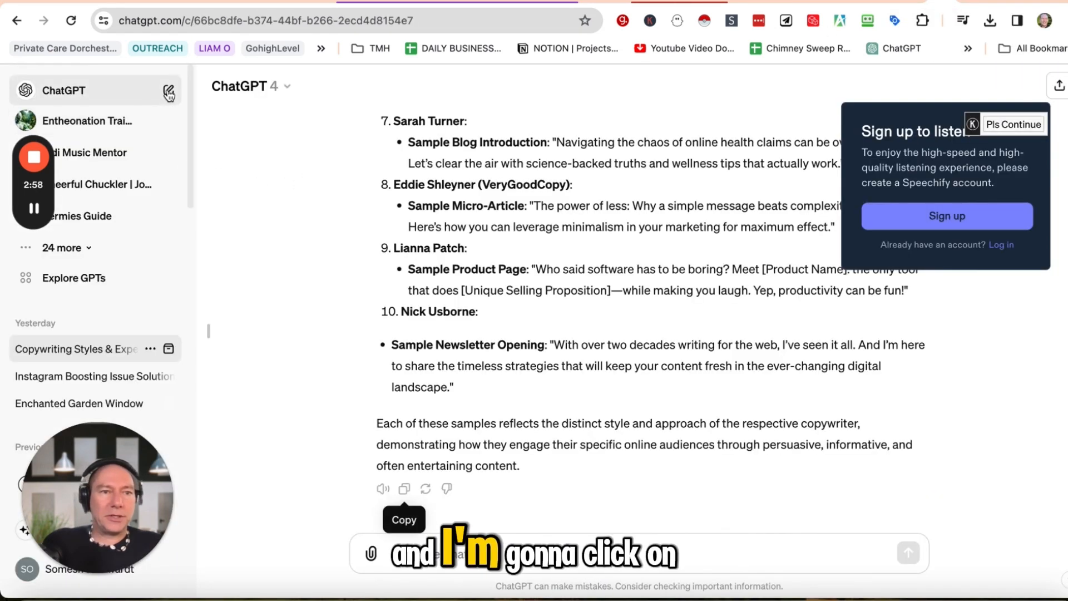
left_click(168, 90)
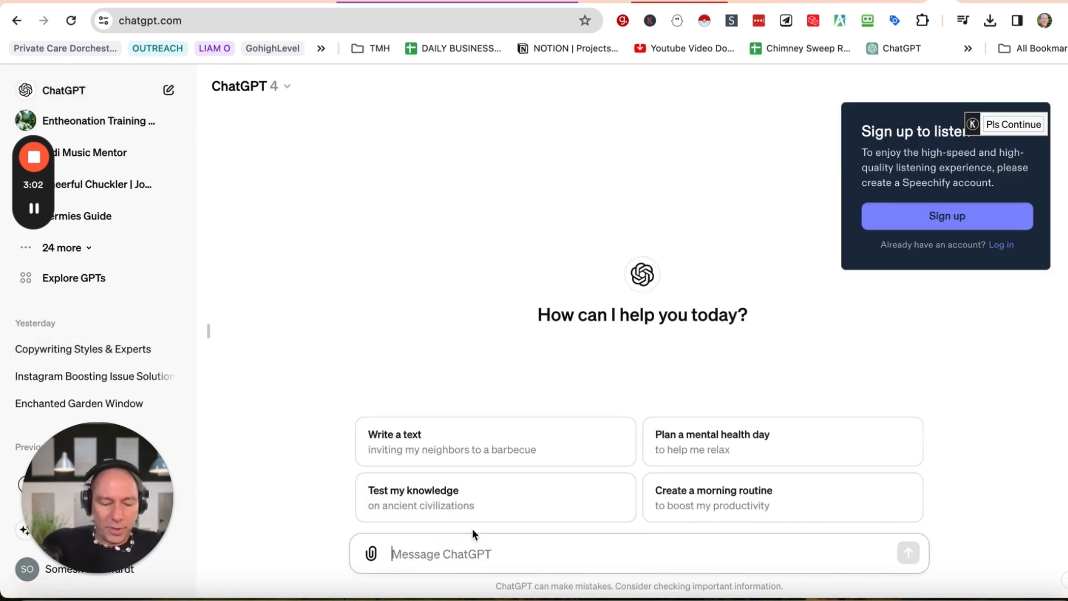
type("hi")
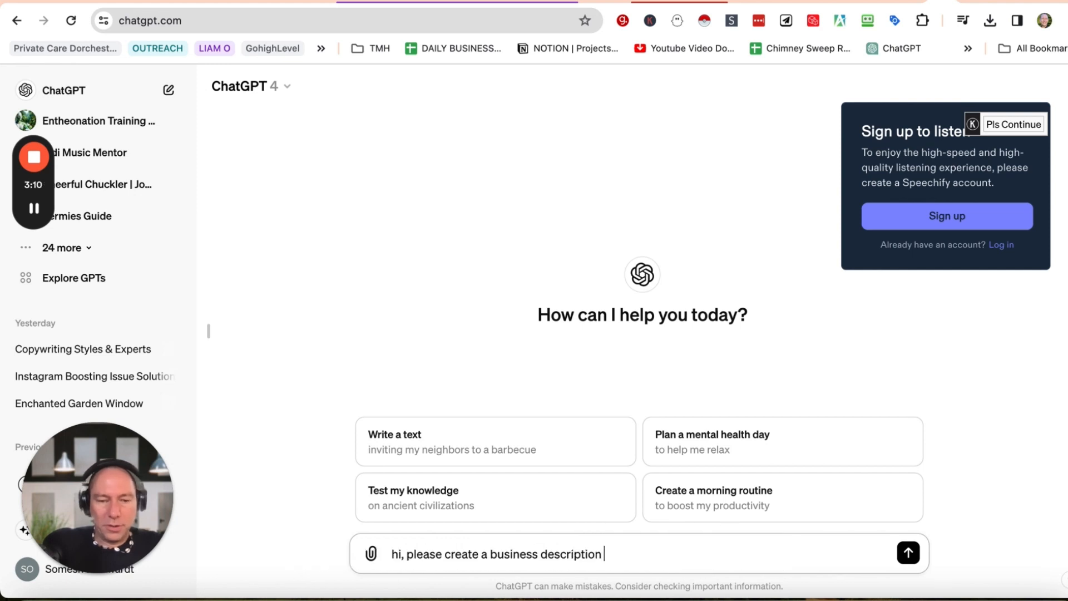
type("for the website")
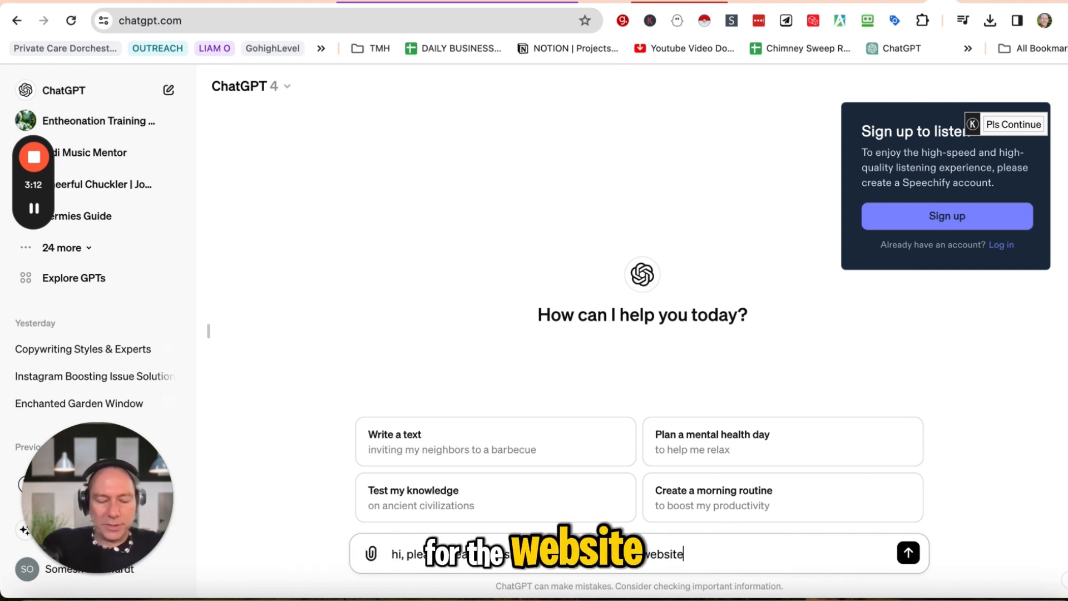
type(" https://")
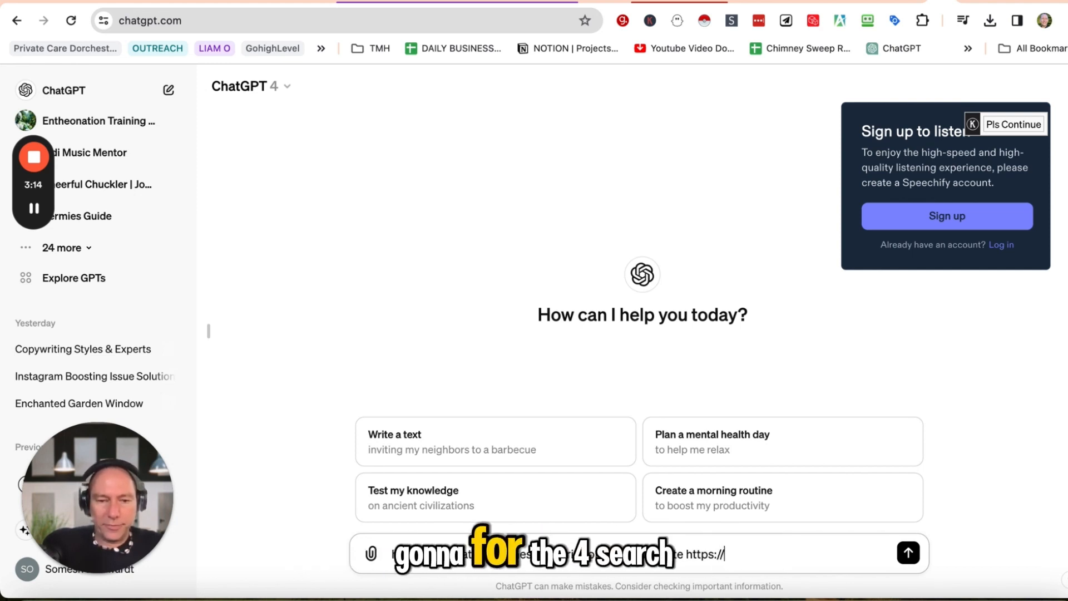
type("www")
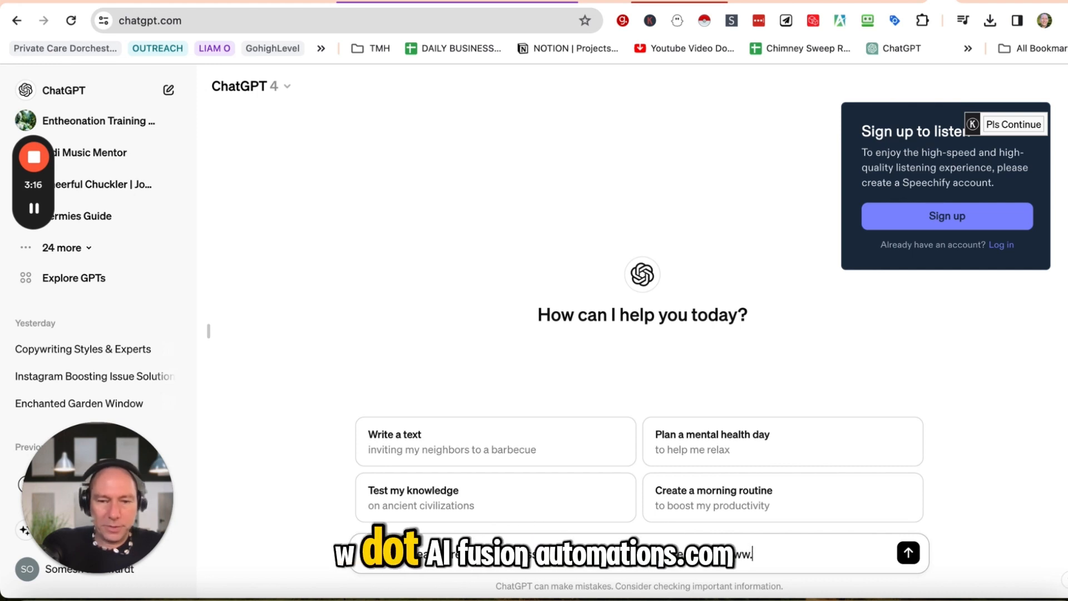
type(".aifusionautomations.")
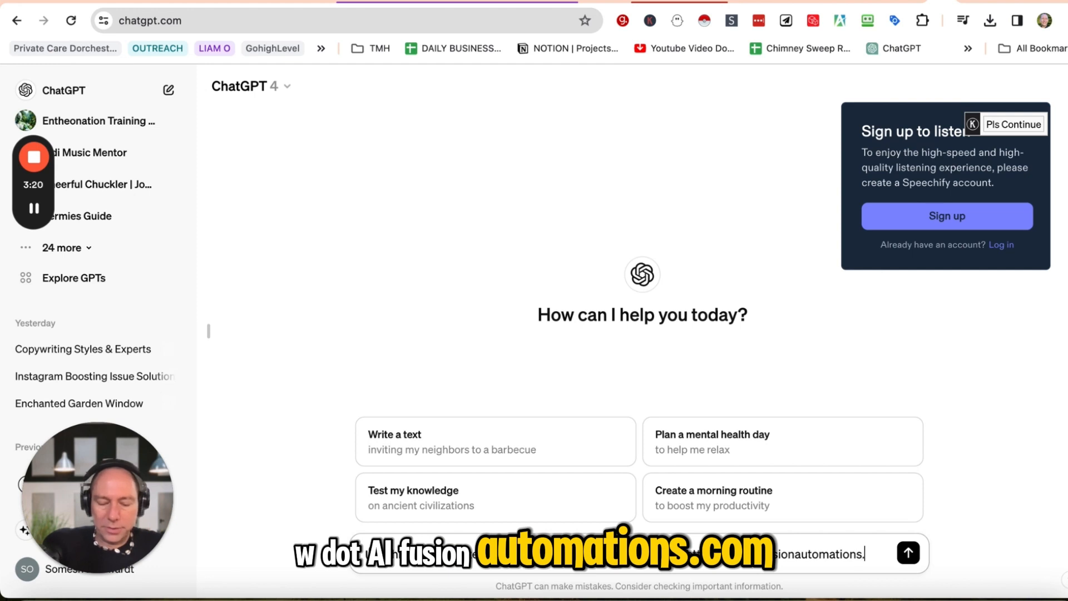
type("com")
key("Return")
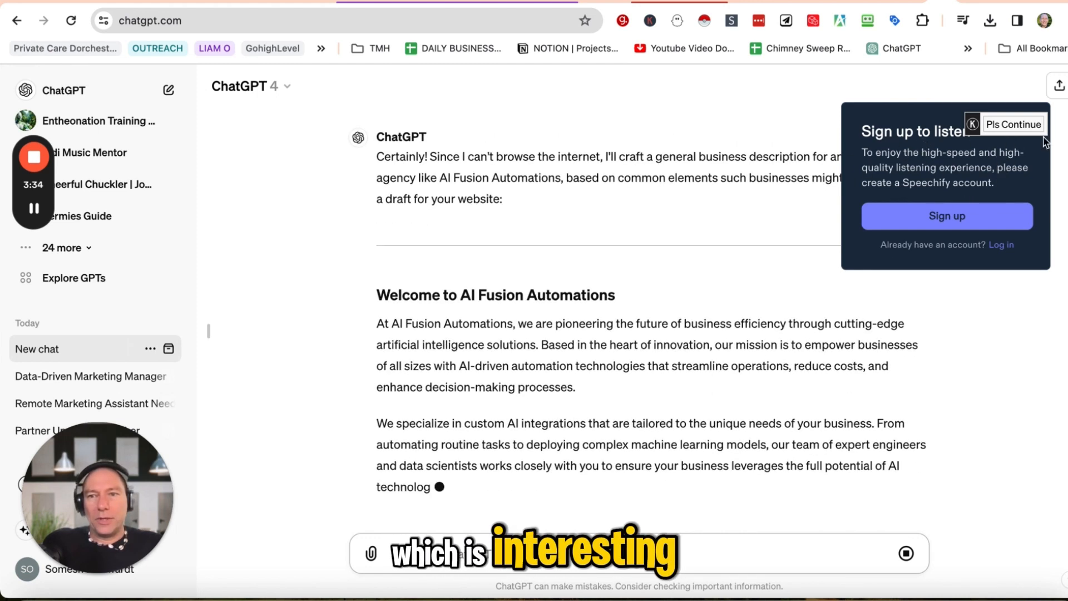
- Read through the generated AI Fusion Automations description and check which model the chat is using
mouse_move(1023, 129)
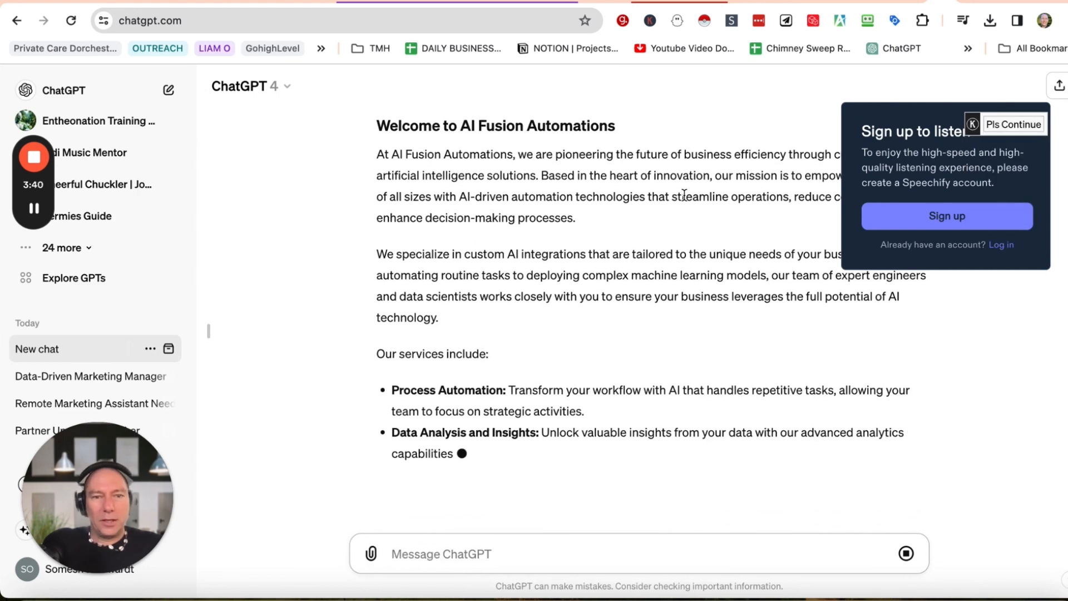
scroll(684, 195, "up", 3)
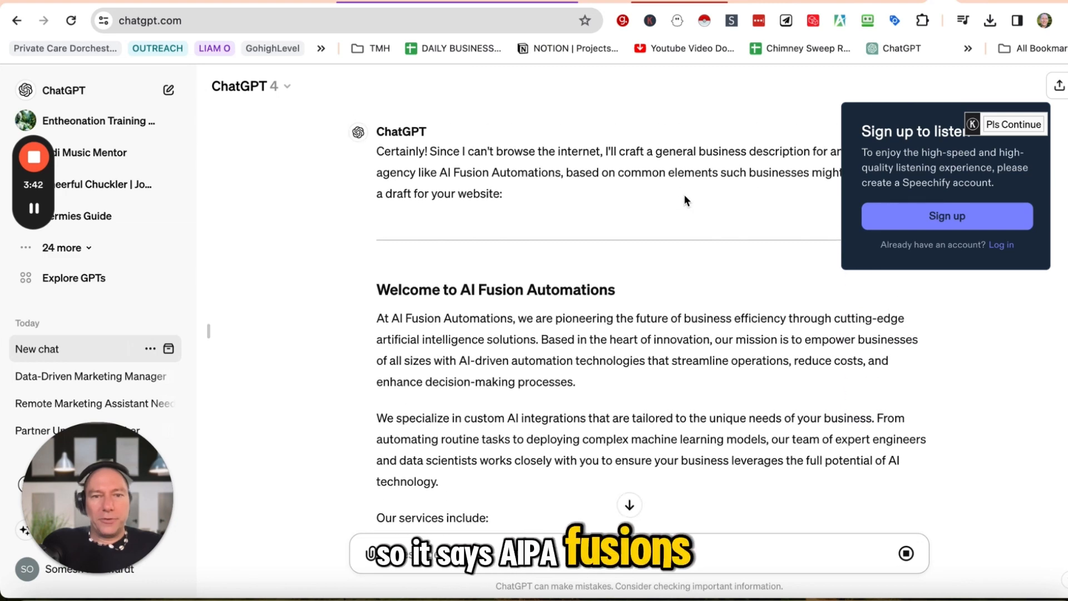
scroll(683, 195, "up", 1)
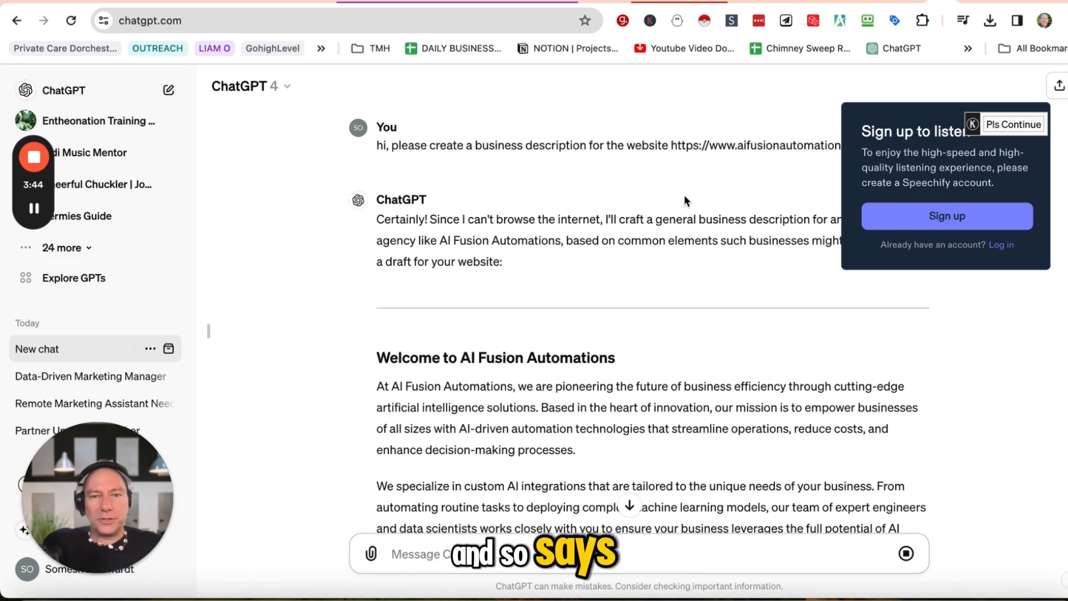
scroll(687, 218, "down", 2)
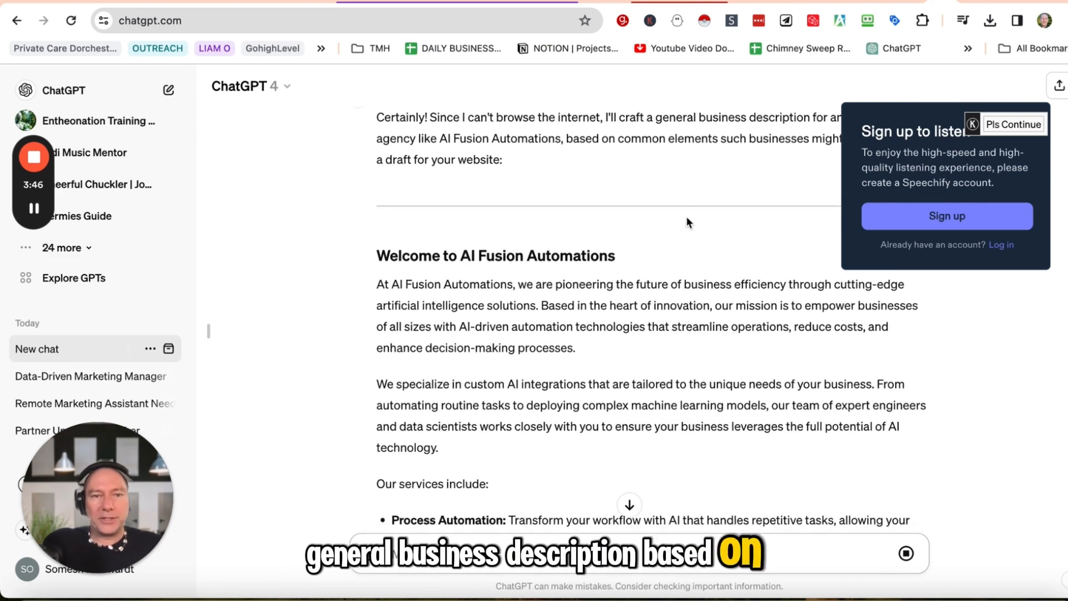
scroll(687, 222, "down", 5)
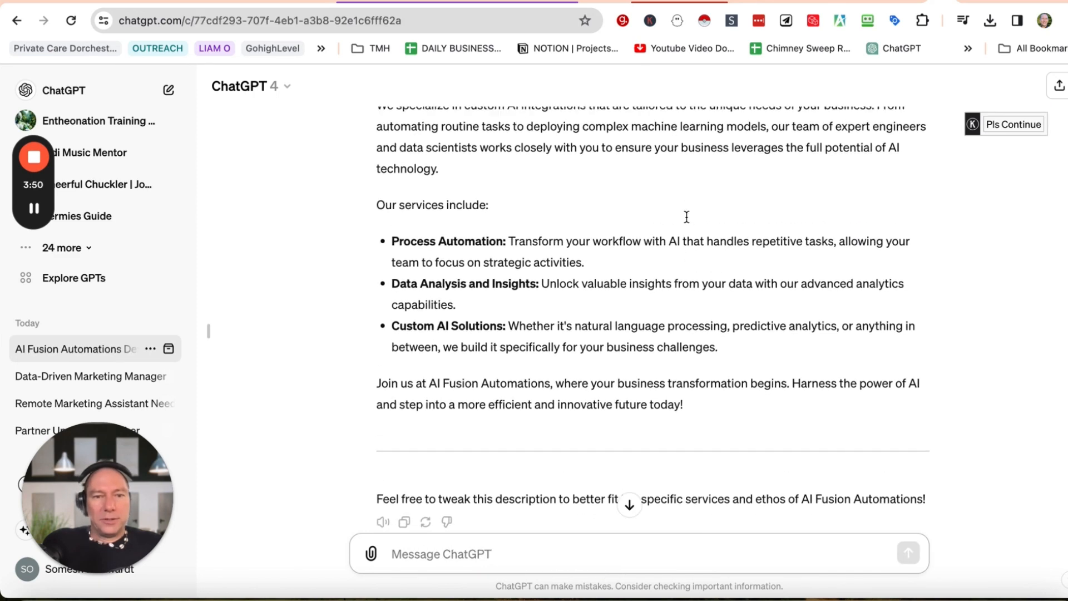
scroll(552, 238, "up", 7)
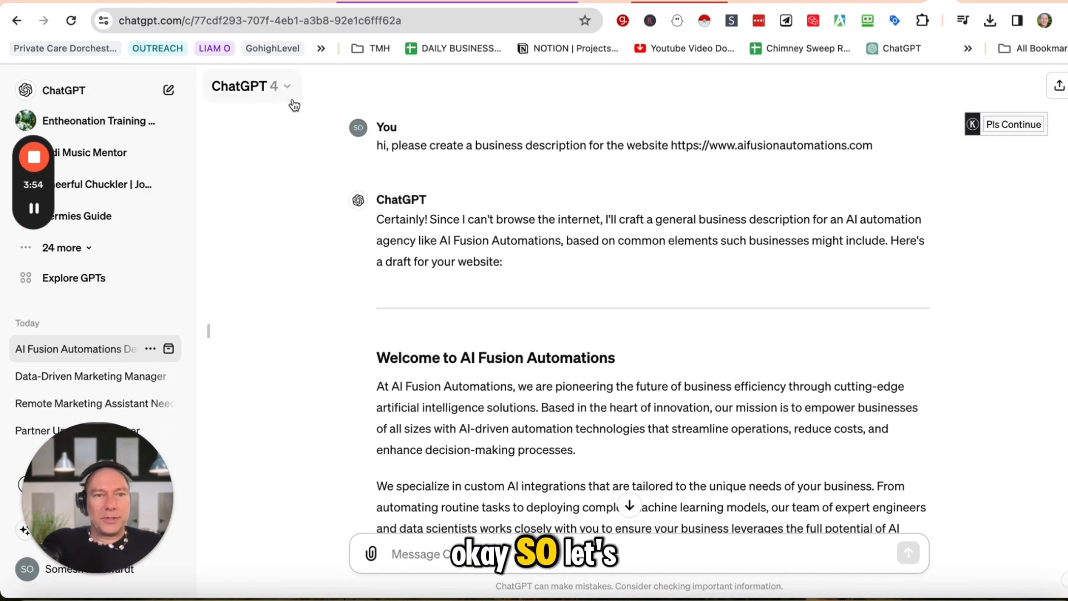
left_click(288, 89)
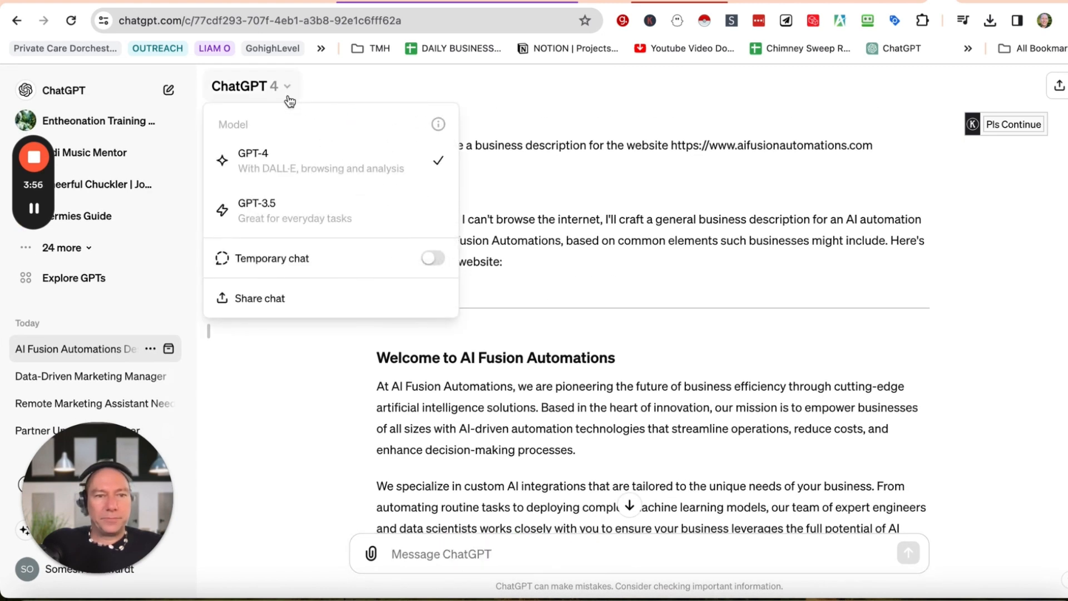
mouse_move(306, 200)
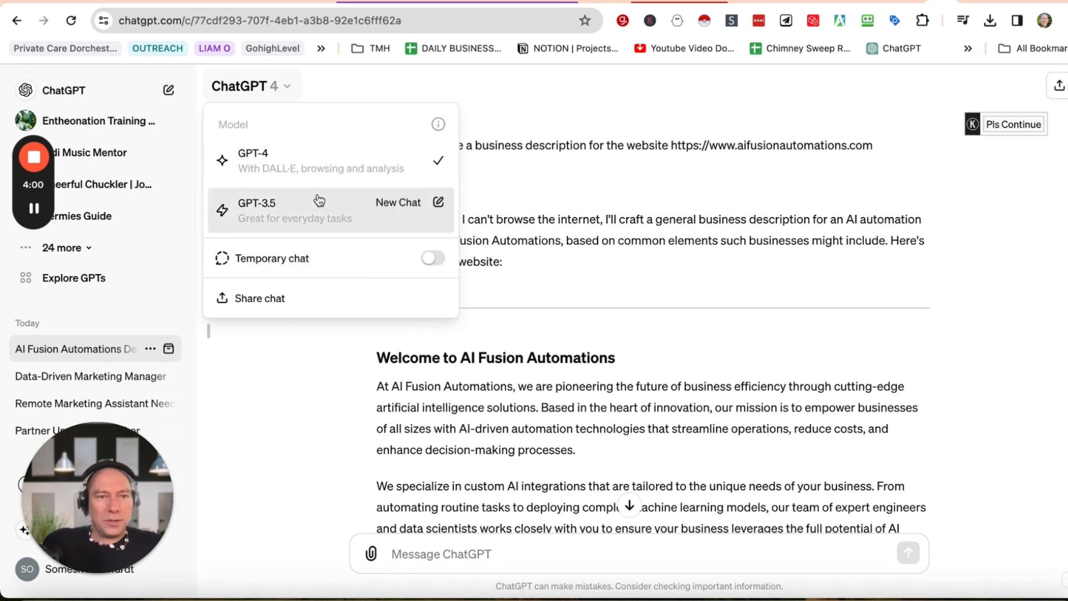
mouse_move(316, 176)
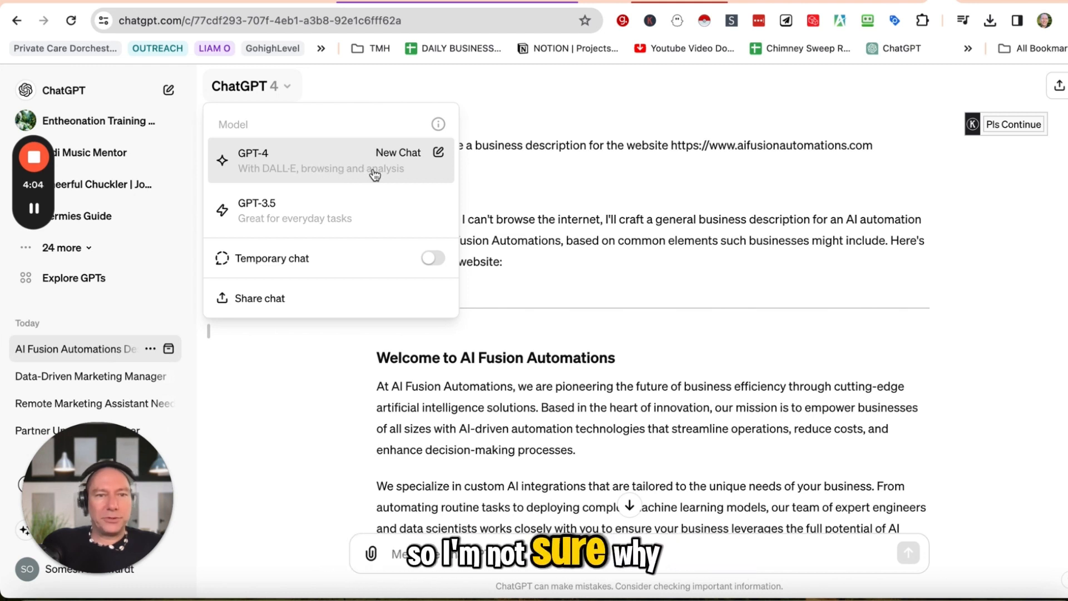
left_click(535, 178)
- Copy the full ChatGPT reply containing the AI Fusion Automations business description
scroll(525, 229, "down", 5)
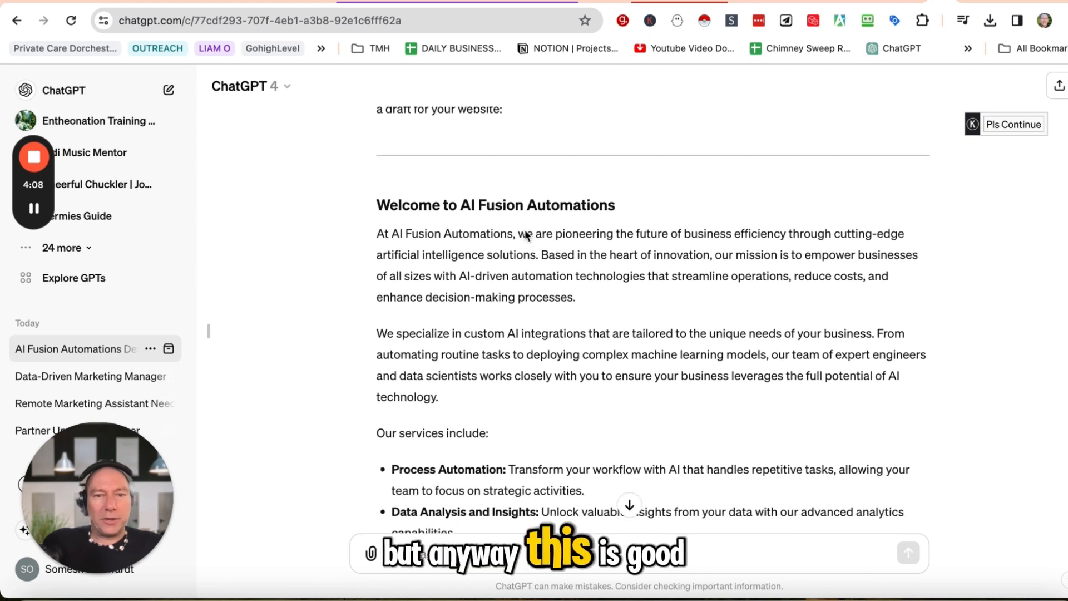
scroll(501, 232, "up", 1)
left_click_drag(376, 236, 532, 474)
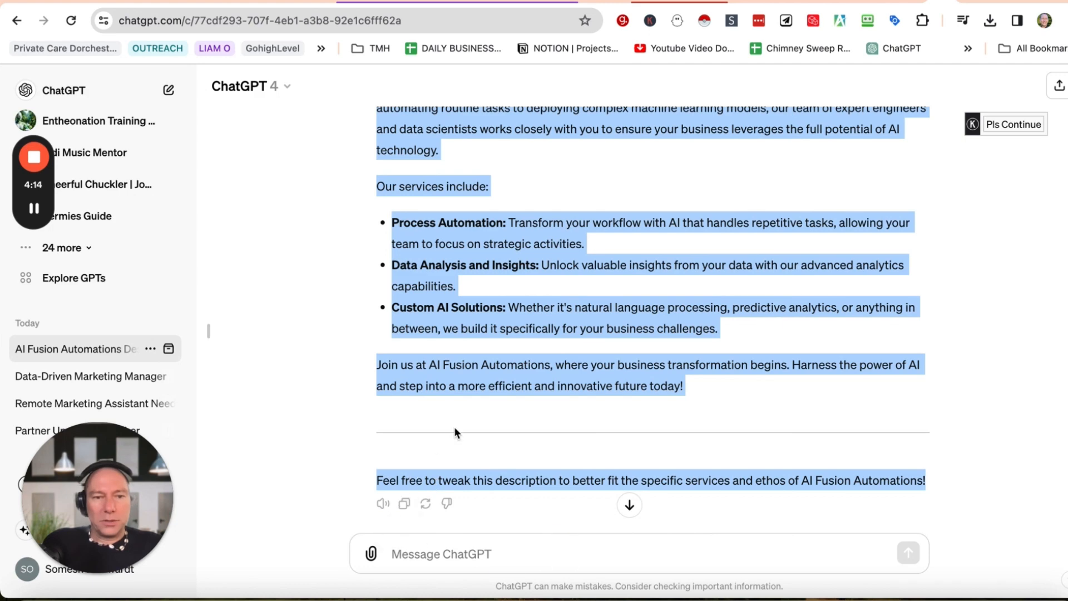
left_click(481, 413)
left_click(404, 503)
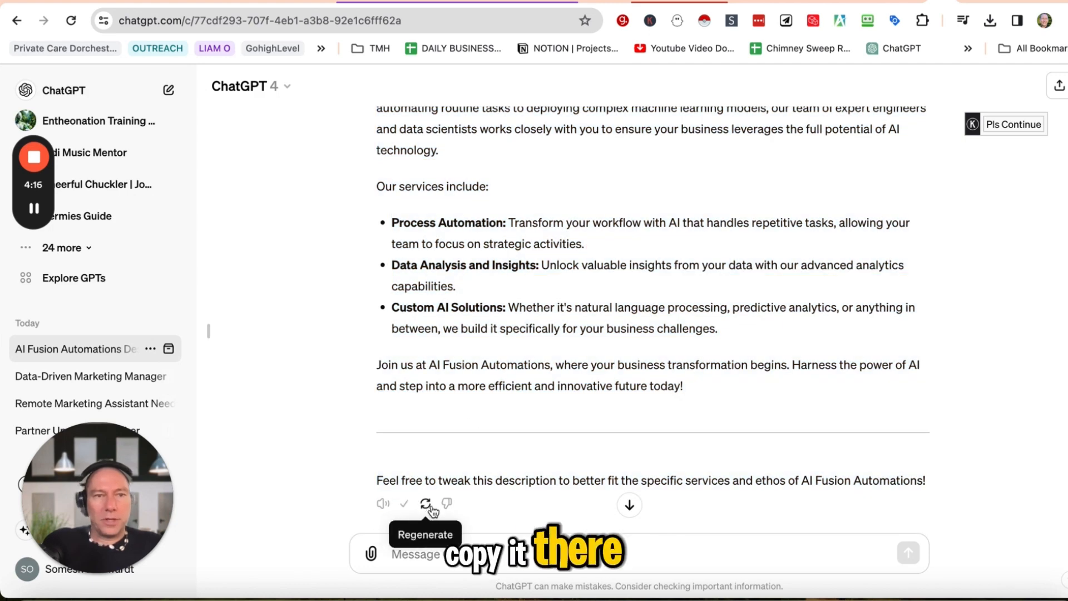
- Switch back to deal.ai, replace the business description with the copied reply and delete its closing remark about tweaking the text
left_click(684, 1)
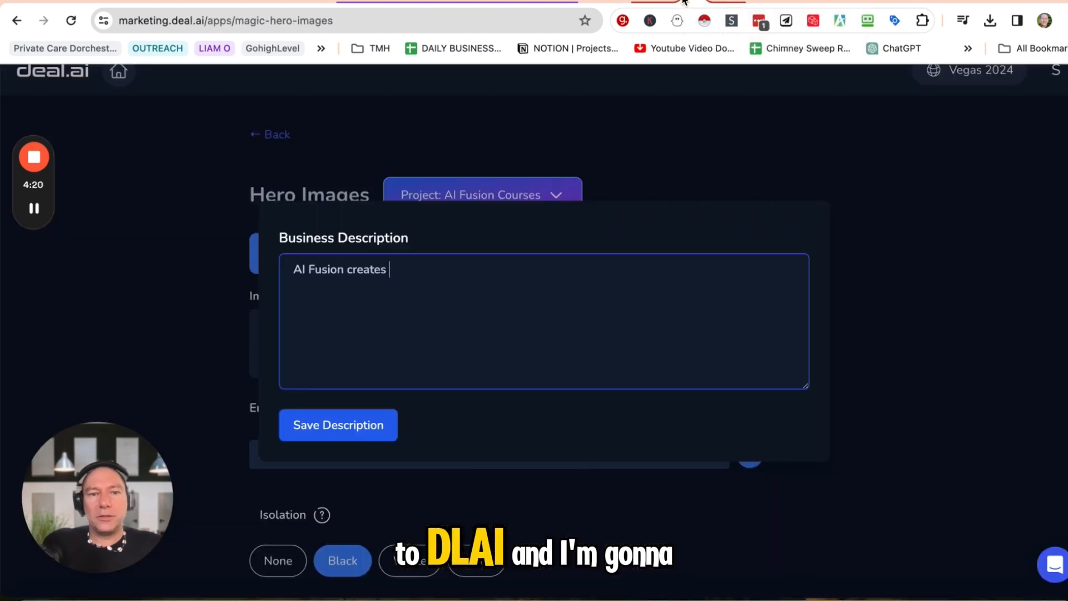
left_click_drag(420, 270, 269, 272)
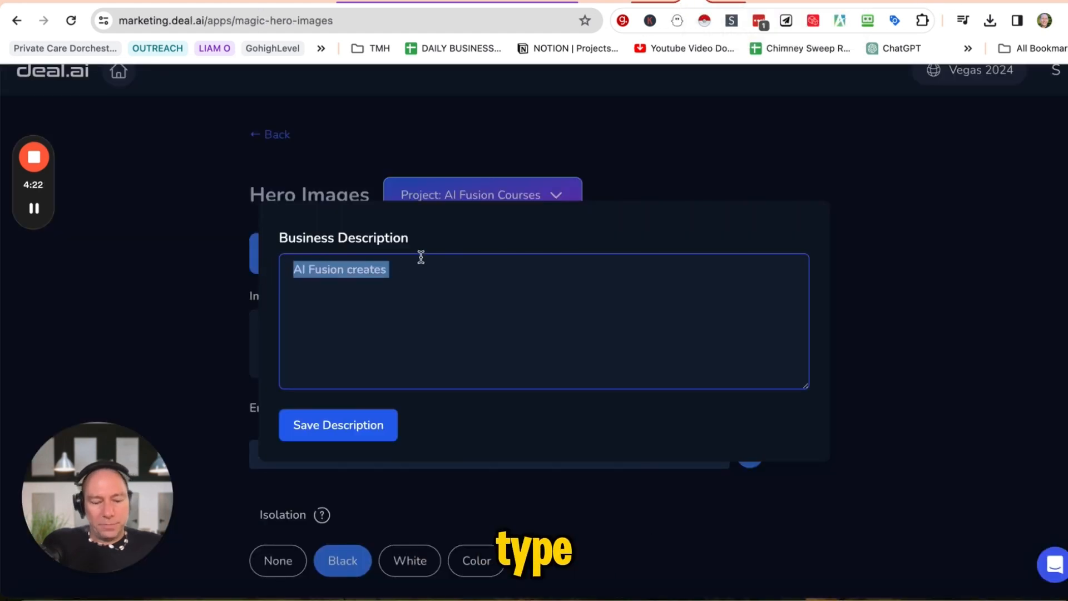
key("super+v")
left_click_drag(378, 376, 291, 350)
key("BackSpace")
key("BackSpace")
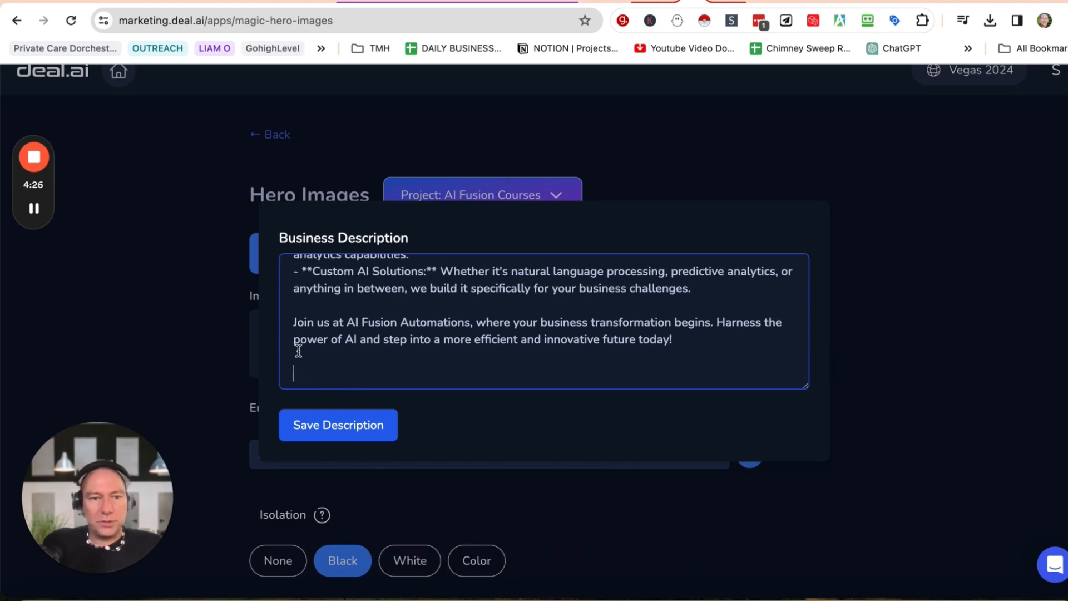
- Delete the introductory sentences and separator above the "Welcome to AI Fusion Automations" heading, and save the business description
scroll(353, 334, "up", 15)
left_click_drag(517, 316, 293, 269)
key("BackSpace")
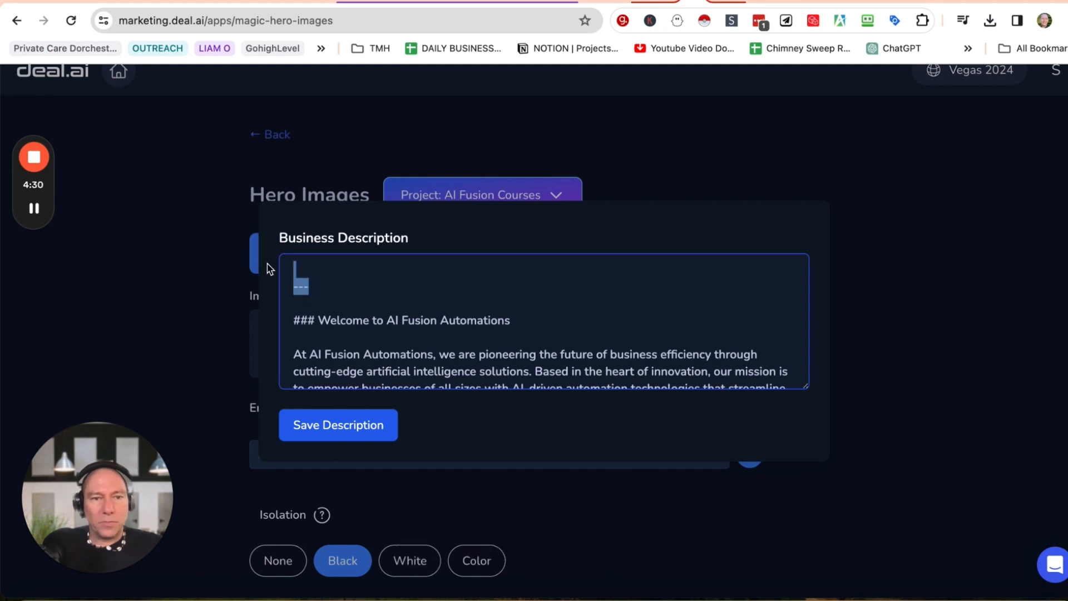
key("BackSpace")
left_click(331, 425)
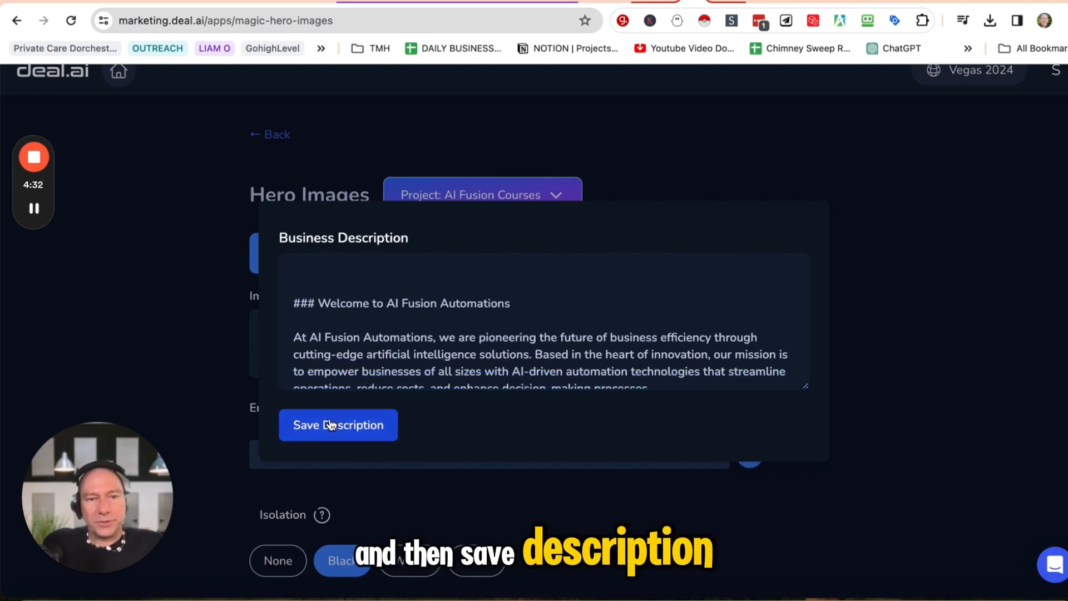
left_click(359, 428)
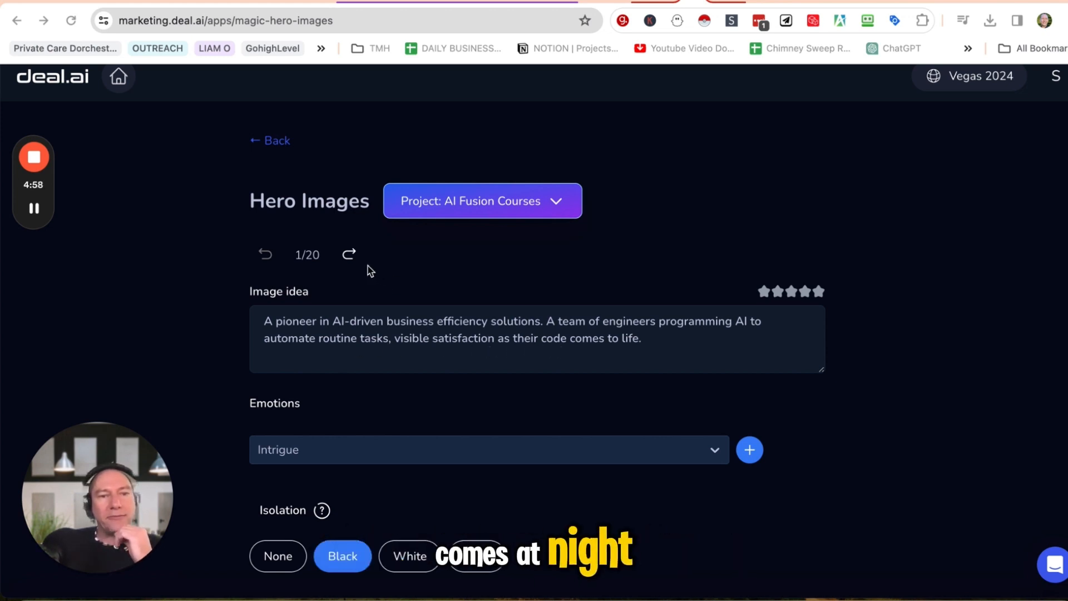
- Rate the first three image ideas five stars each, stopping at the one about deploying machine learning models
left_click(350, 259)
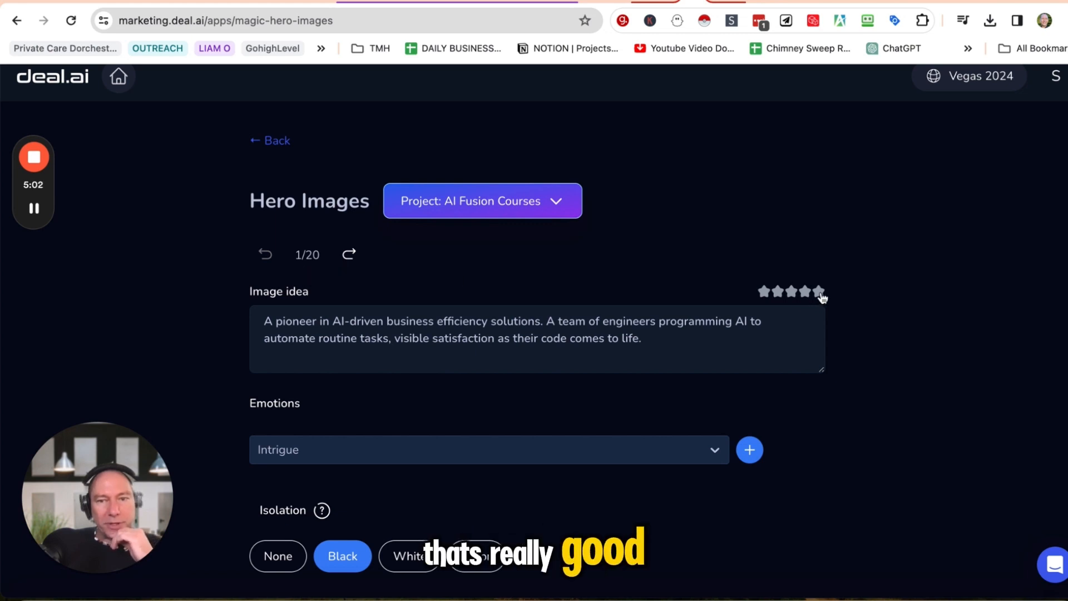
left_click(819, 293)
left_click(349, 255)
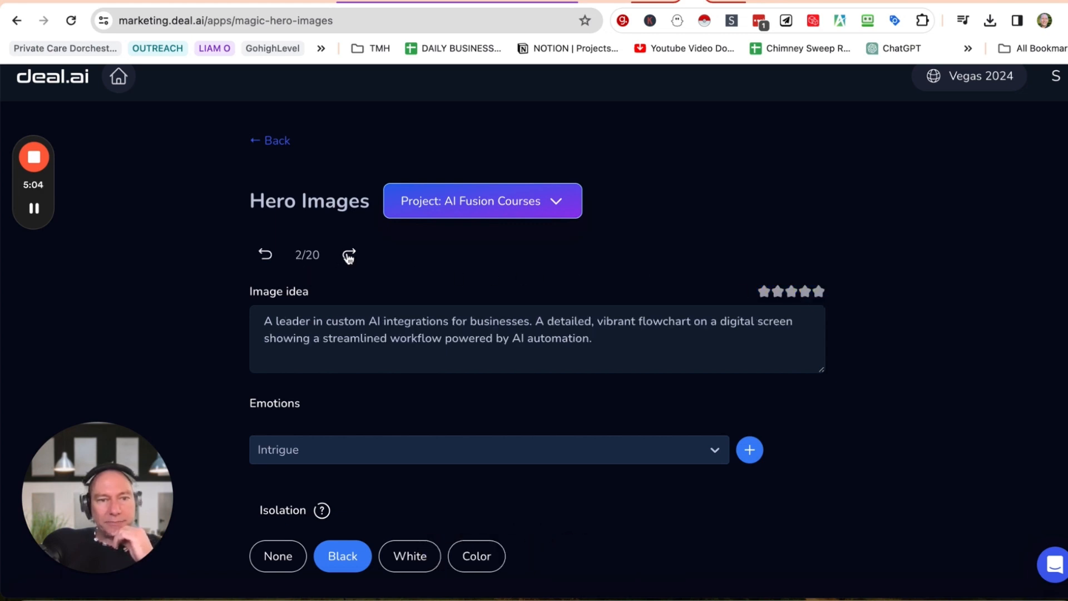
left_click(819, 292)
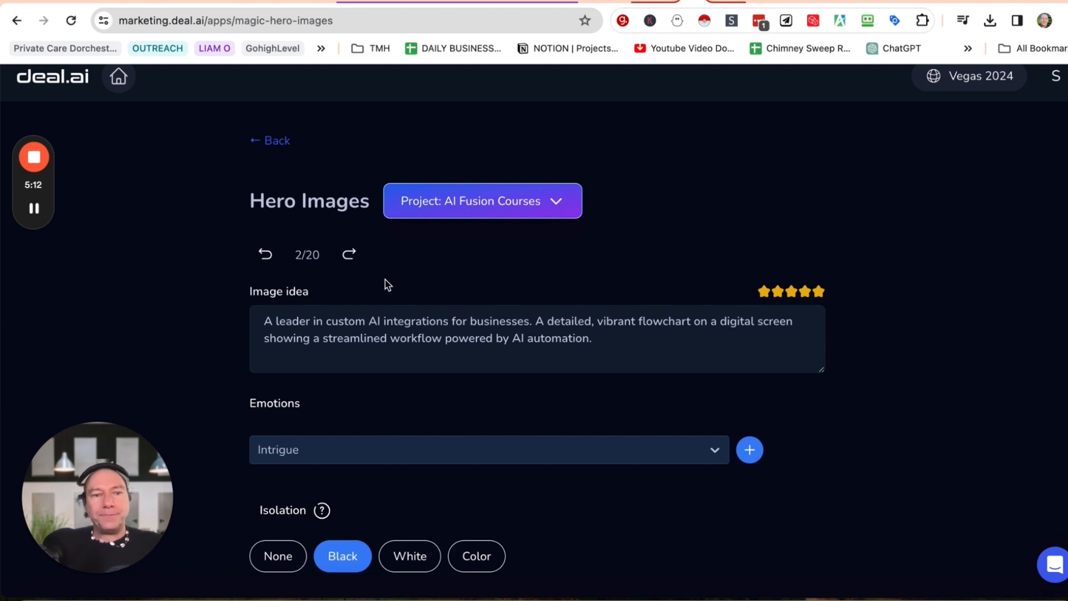
left_click(352, 257)
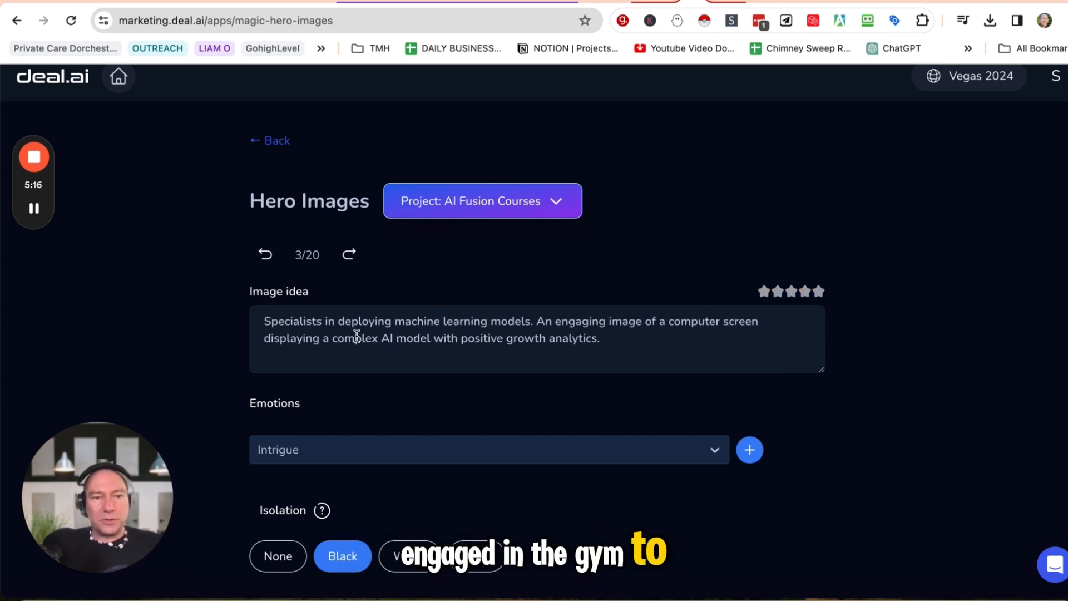
left_click(817, 292)
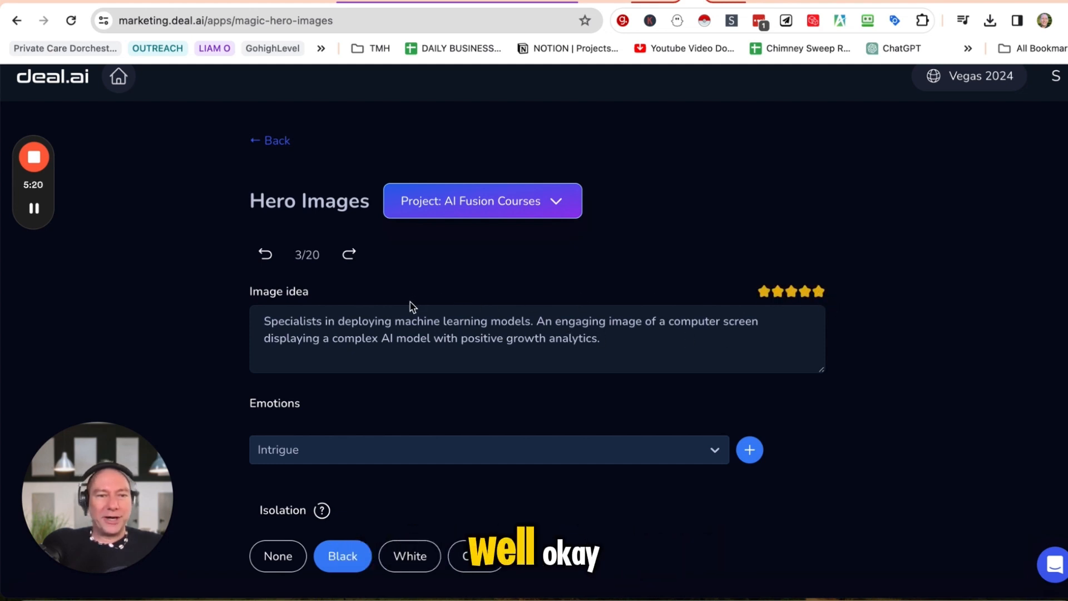
- Set the hero image's emotion to Satisfaction, one of the positive feelings
scroll(409, 312, "down", 2)
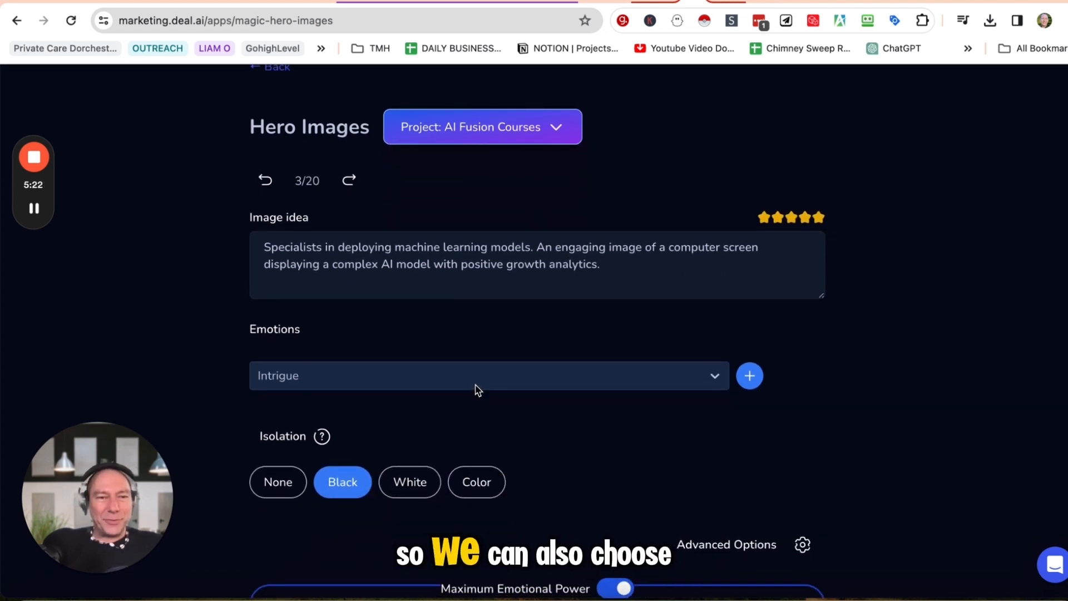
left_click(476, 384)
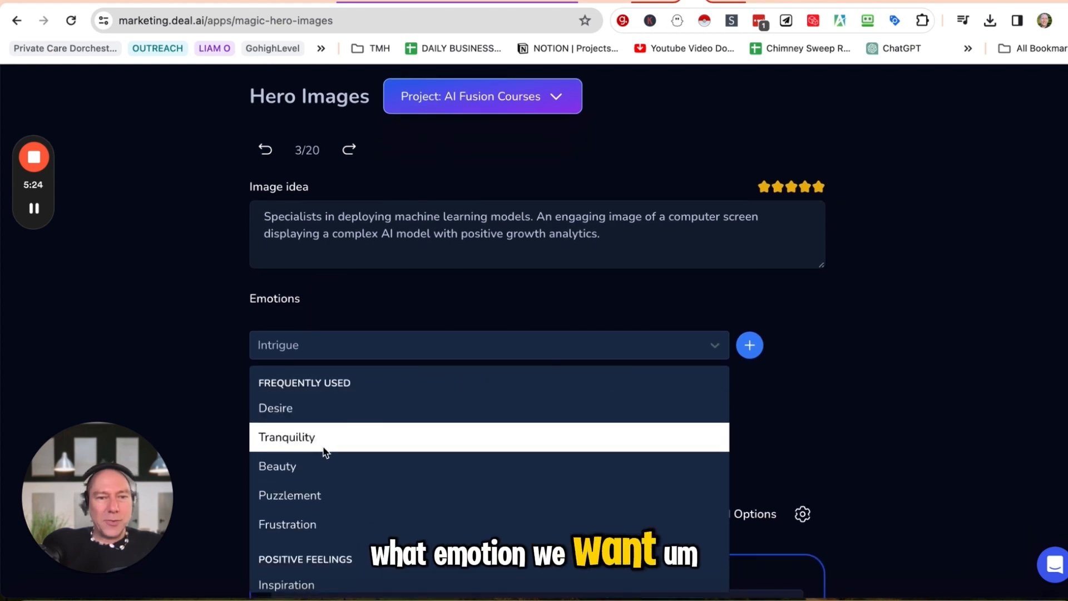
scroll(328, 459, "down", 2)
scroll(329, 463, "up", 1)
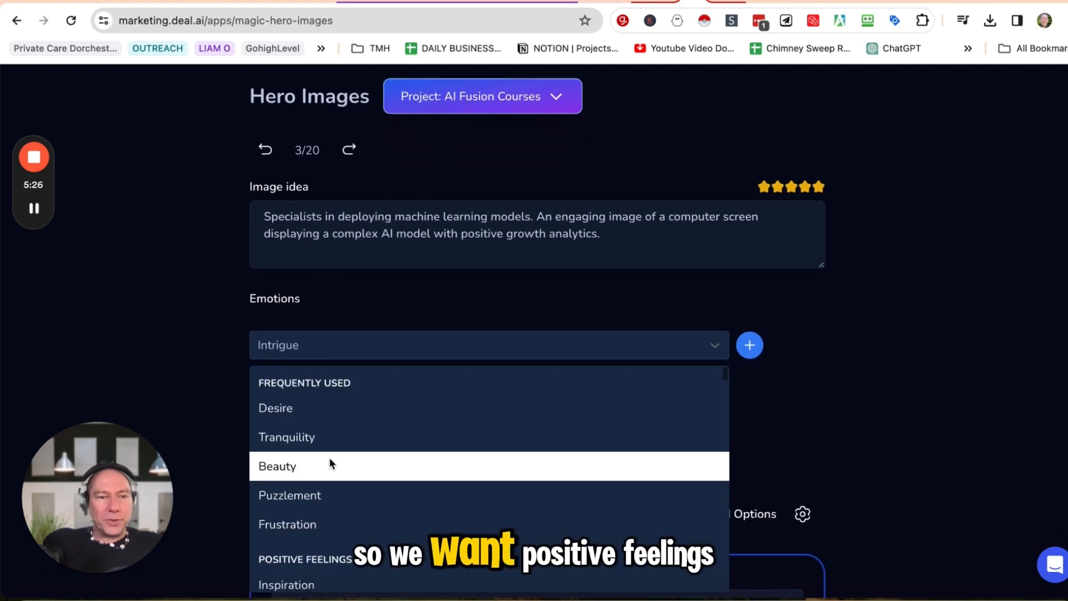
scroll(329, 462, "down", 5)
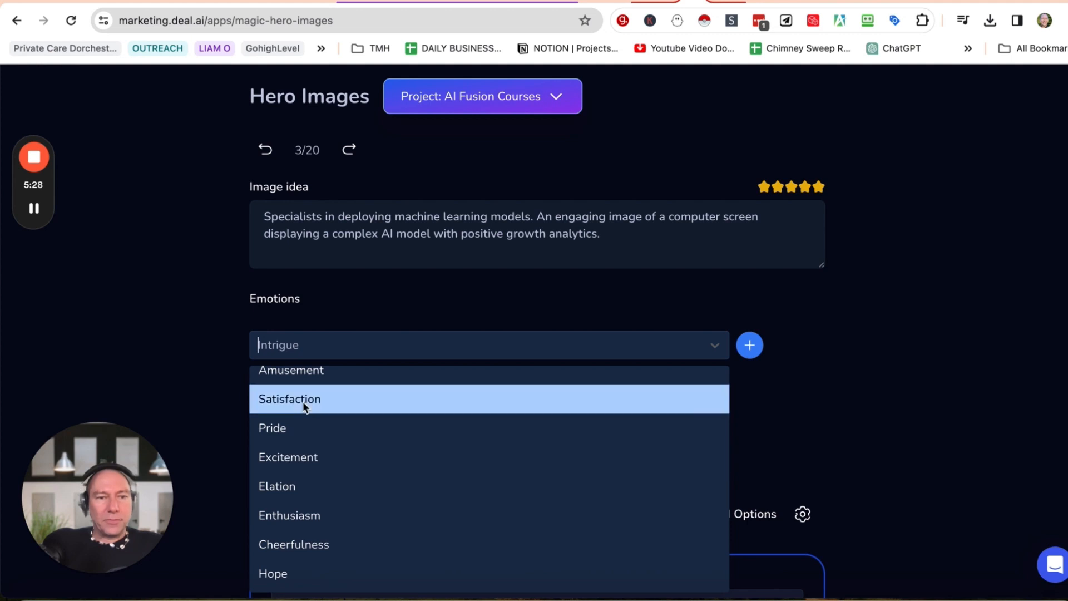
left_click(303, 401)
- Replace the target audience with "Small business owners", leaving all the emotional power elements enabled
scroll(396, 435, "down", 8)
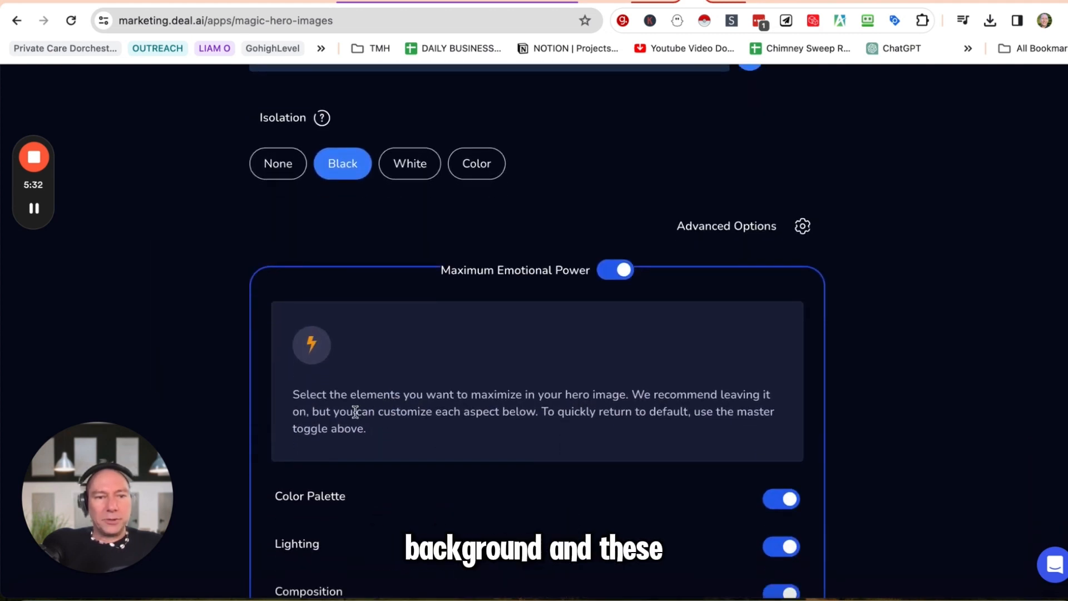
scroll(359, 411, "down", 5)
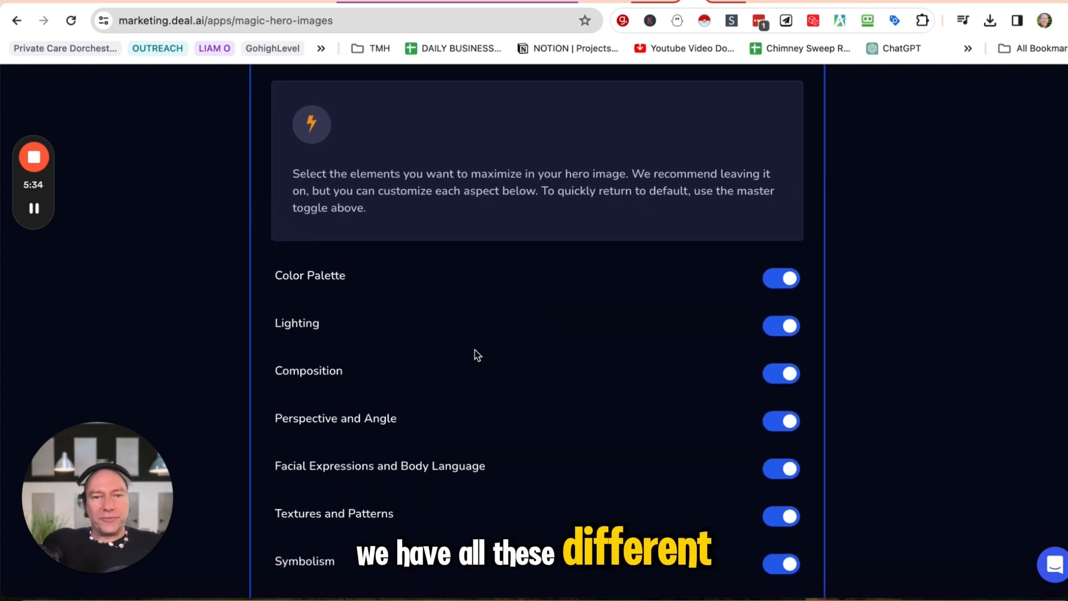
scroll(461, 393, "down", 1)
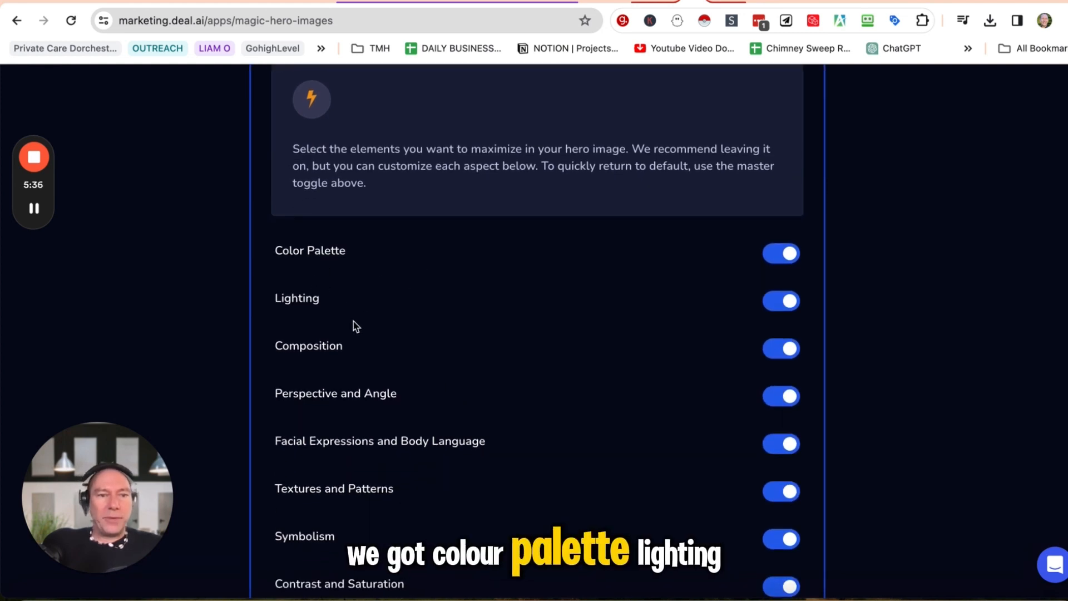
scroll(425, 348, "down", 2)
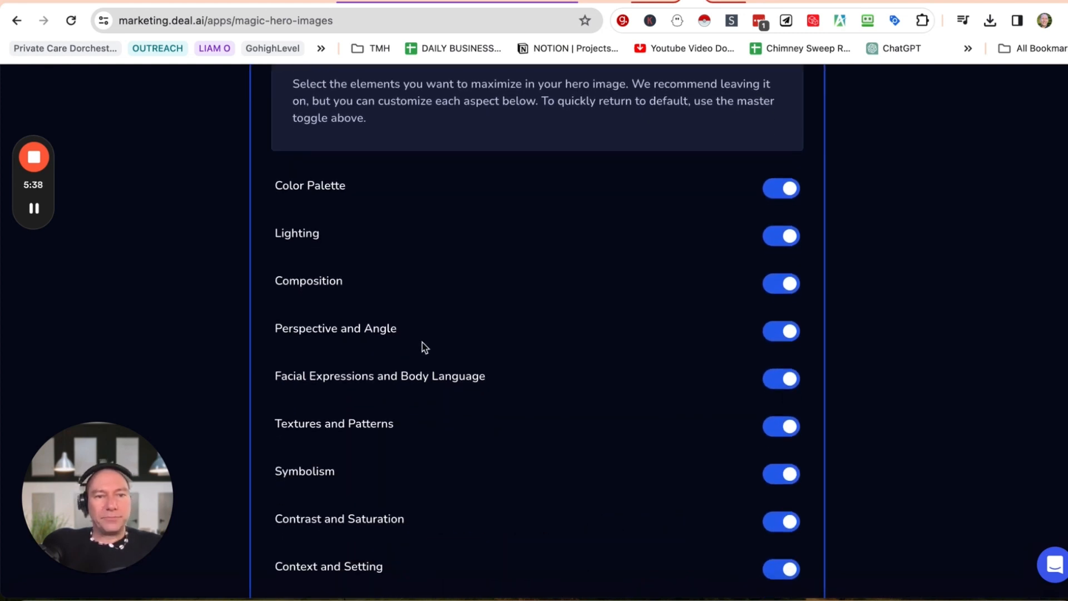
scroll(424, 347, "down", 10)
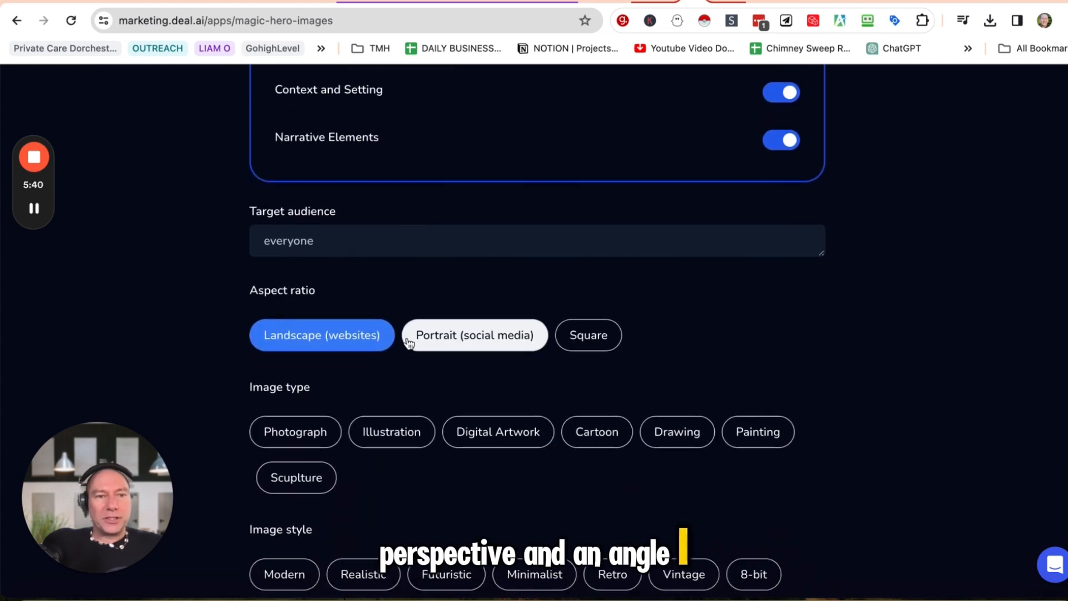
left_click(342, 239)
double_click(287, 234)
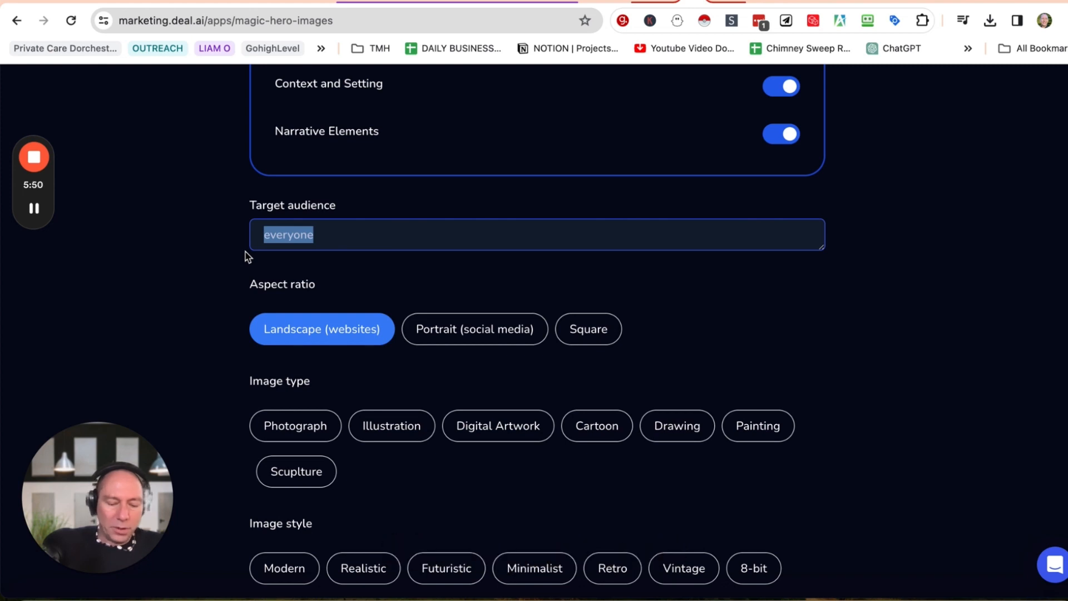
type("small business owner")
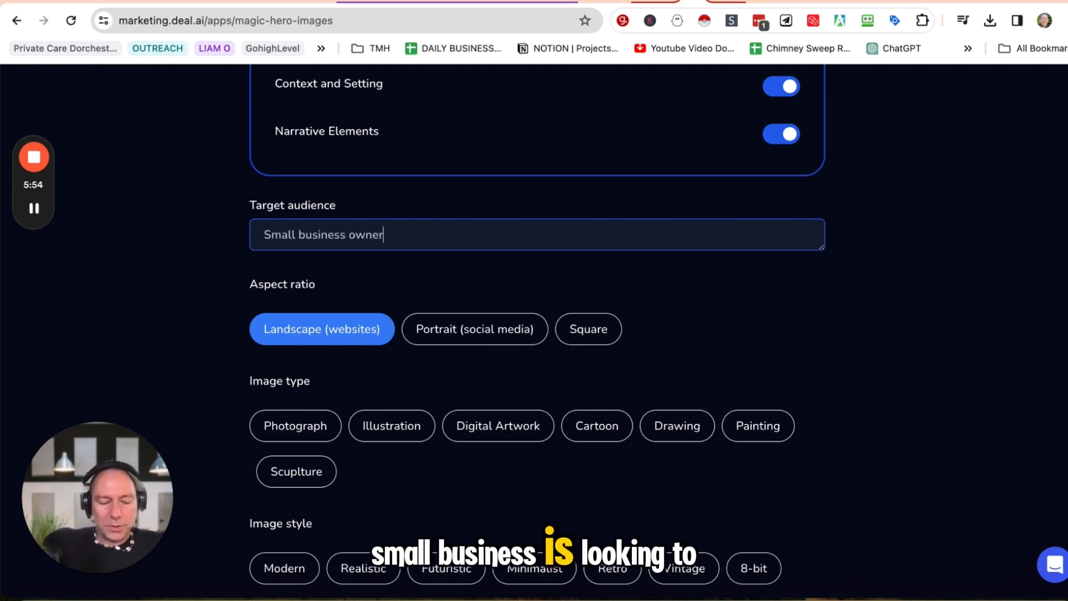
type("s looking t")
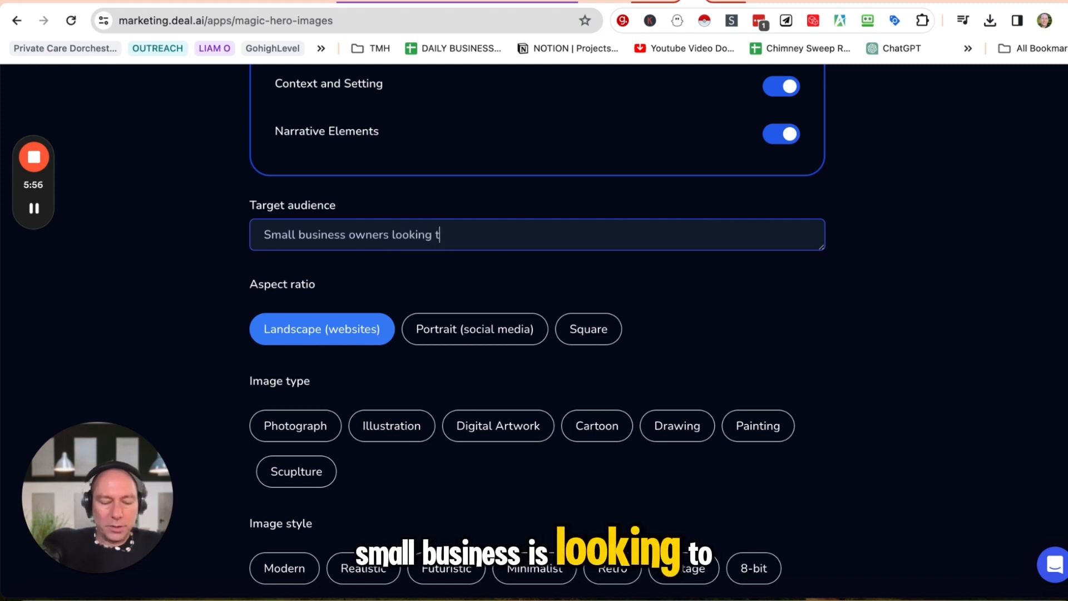
type("o")
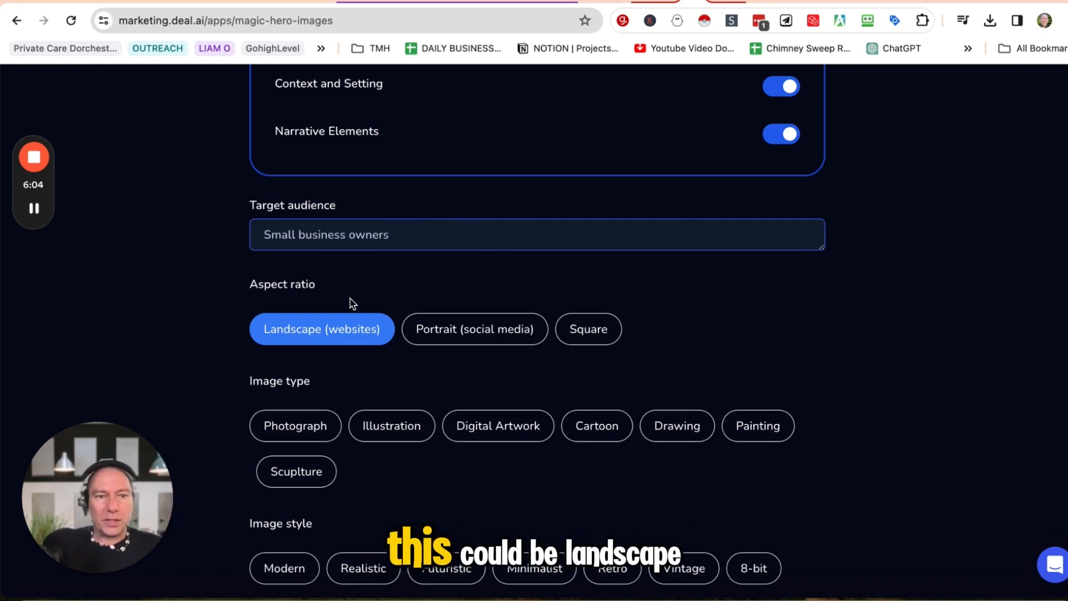
- Choose Photograph as the image type and Realistic as the image style
scroll(359, 365, "down", 2)
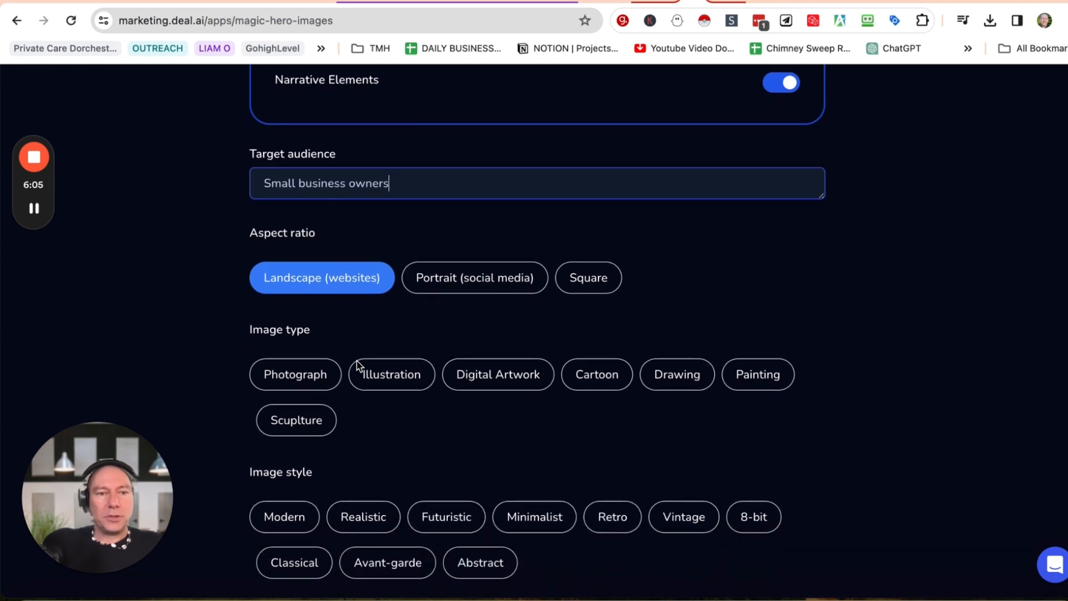
left_click(334, 384)
scroll(425, 415, "down", 6)
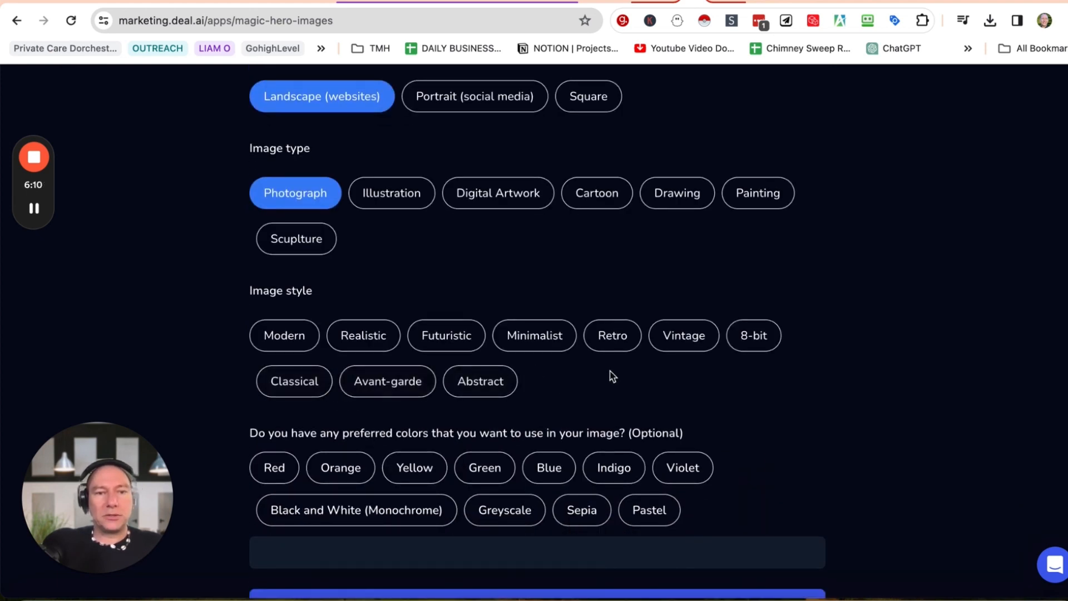
scroll(592, 388, "down", 1)
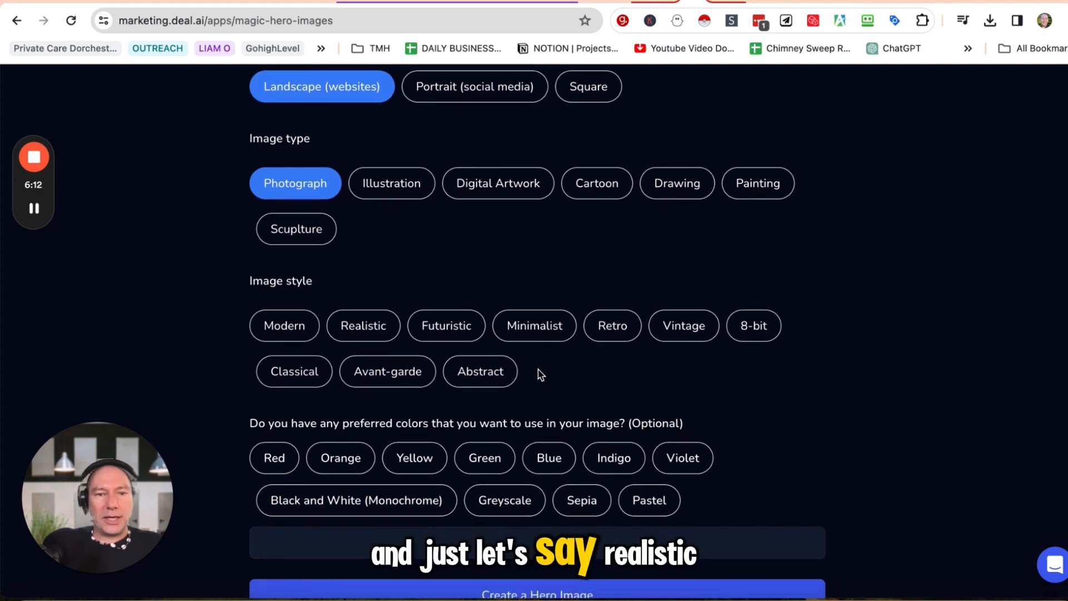
left_click(363, 326)
- Add Blue as the preferred color and create the hero image
scroll(618, 376, "down", 3)
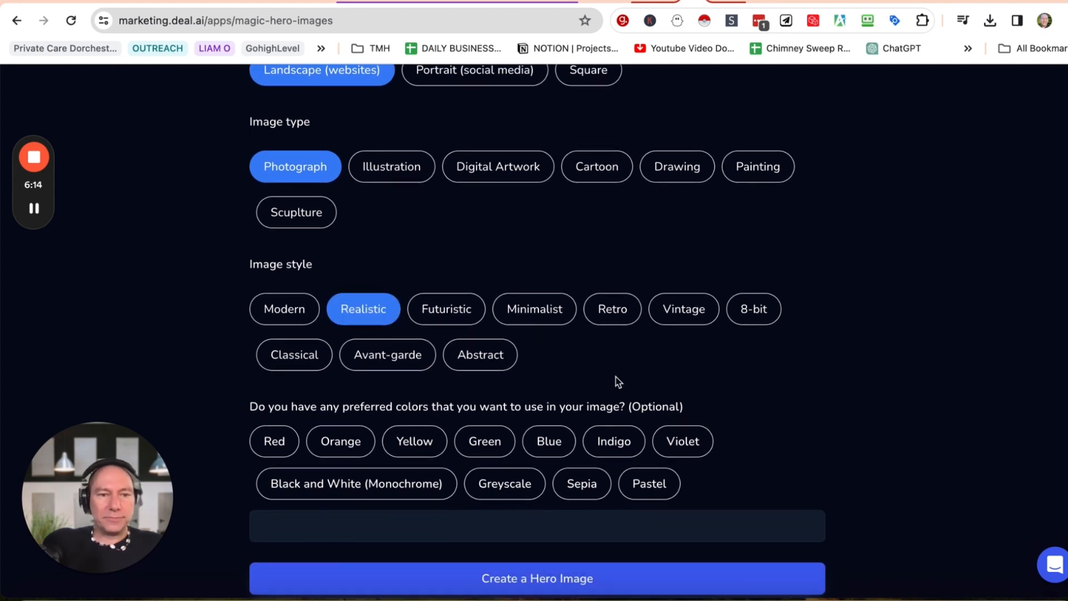
scroll(501, 368, "down", 2)
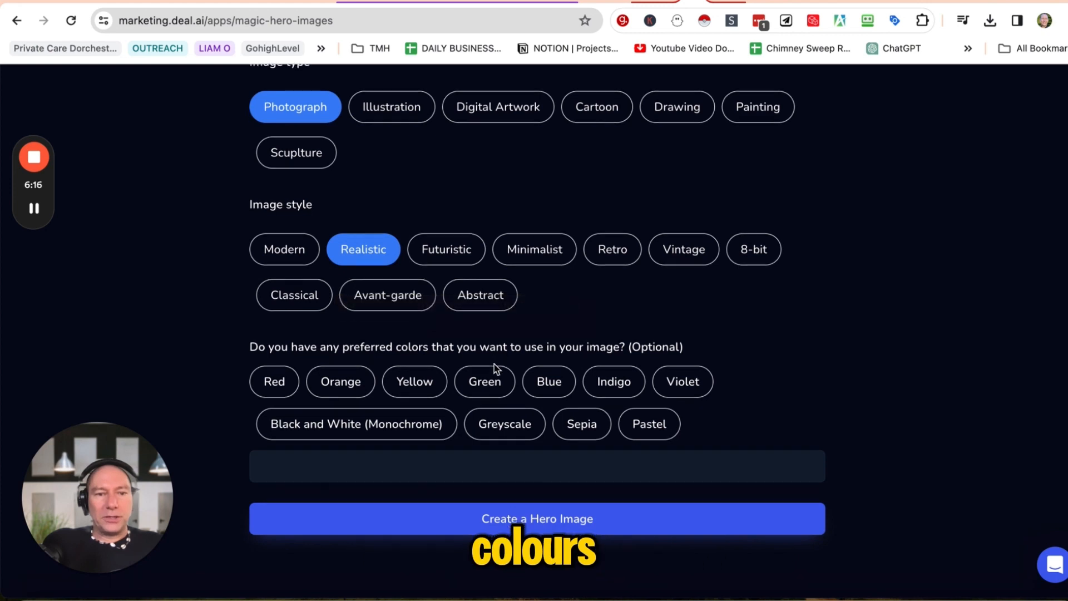
left_click(549, 347)
scroll(489, 375, "down", 4)
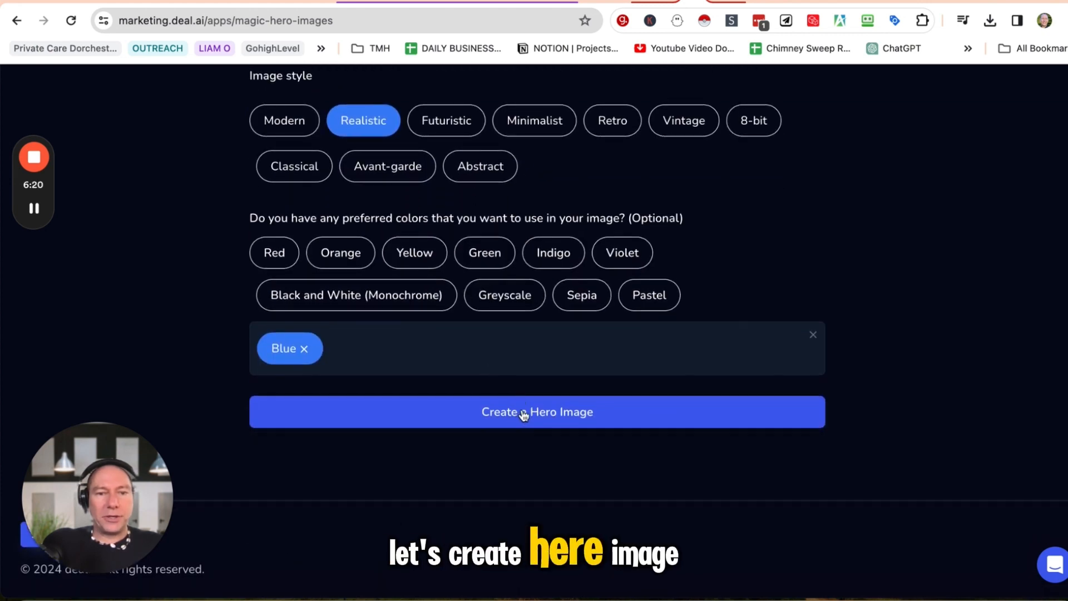
left_click(523, 415)
left_click(34, 210)
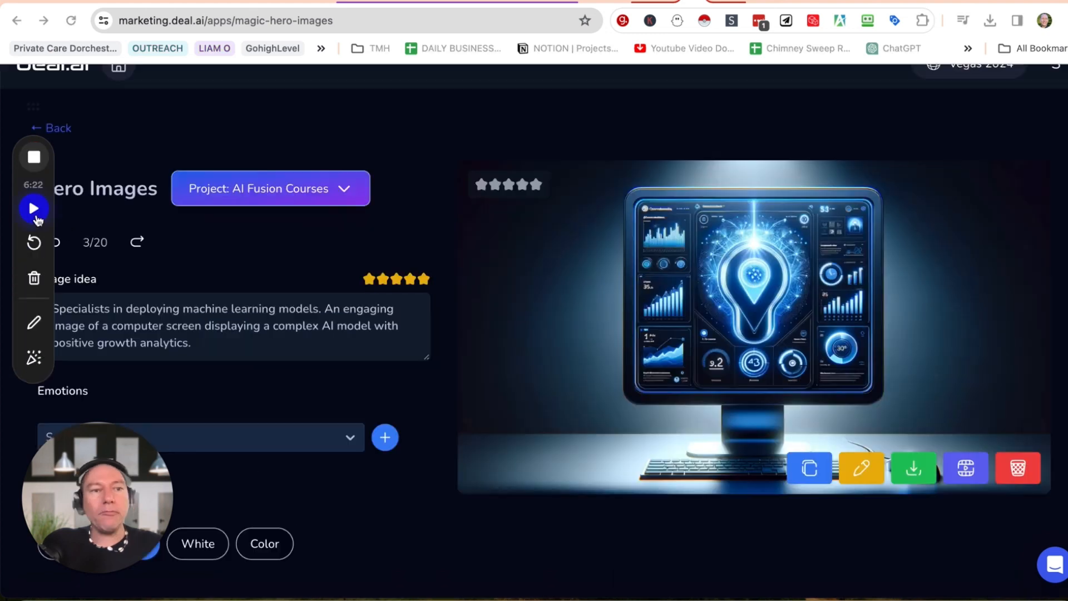
left_click(34, 209)
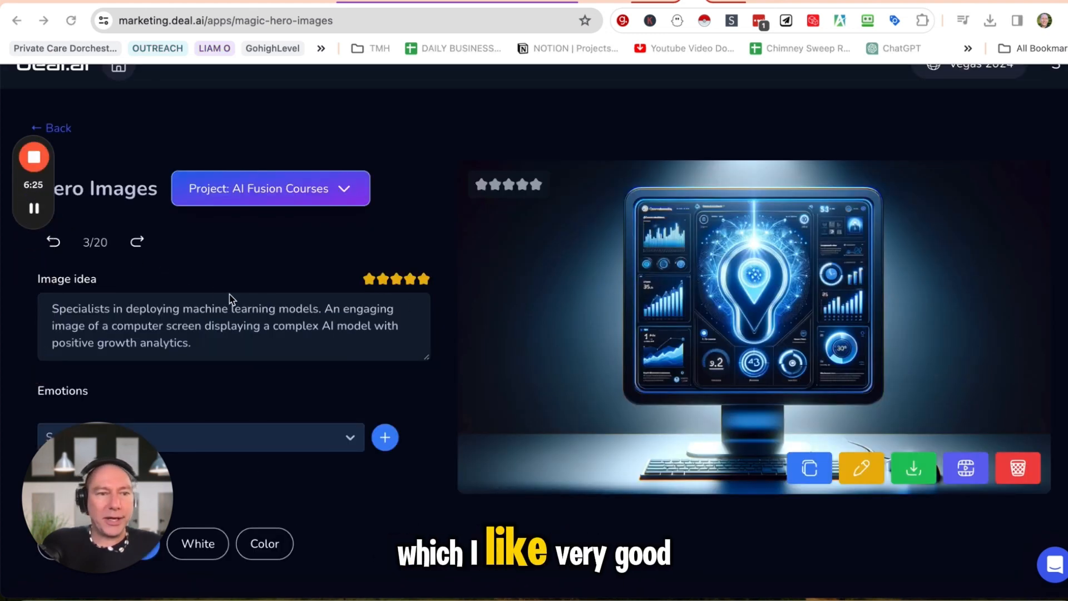
- Create another hero image from the previous idea about custom AI integrations, with Red and Yellow replacing Blue as preferred colors
left_click(53, 248)
scroll(226, 332, "down", 10)
scroll(229, 333, "down", 15)
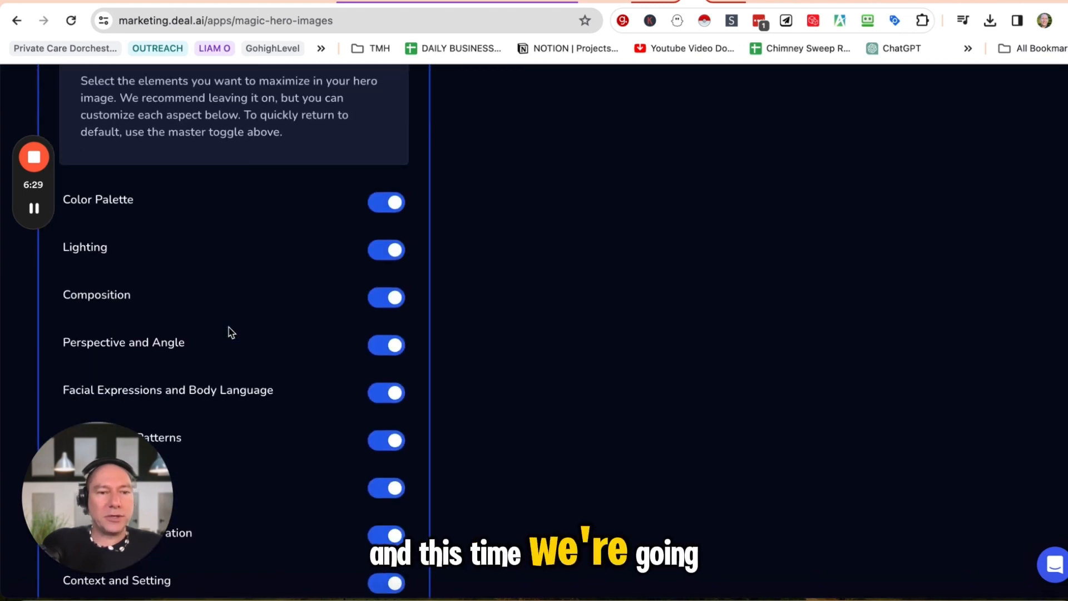
scroll(230, 332, "down", 4)
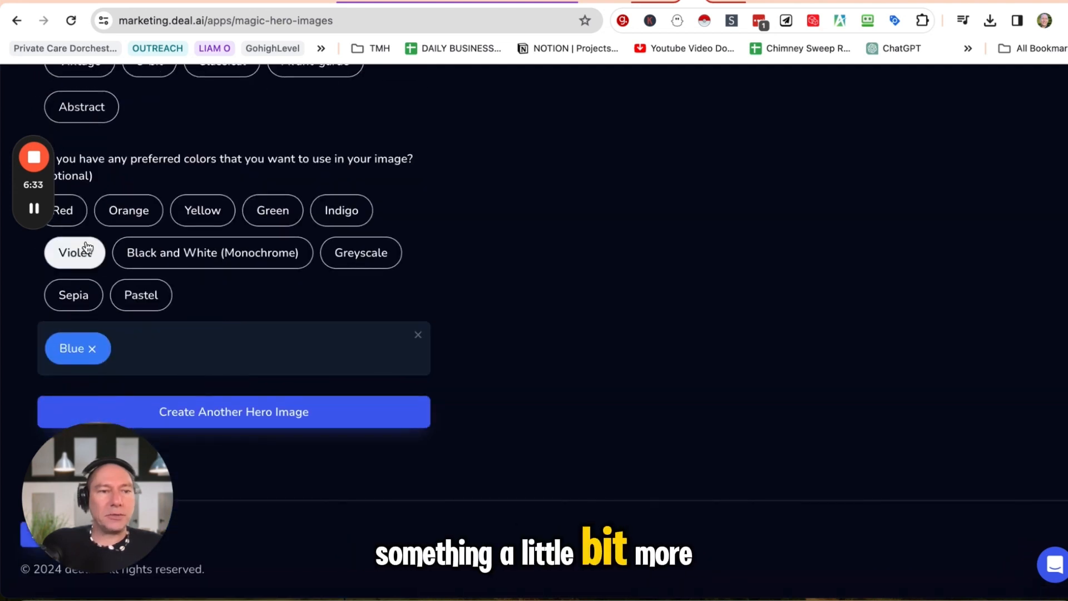
left_click(67, 214)
left_click(139, 220)
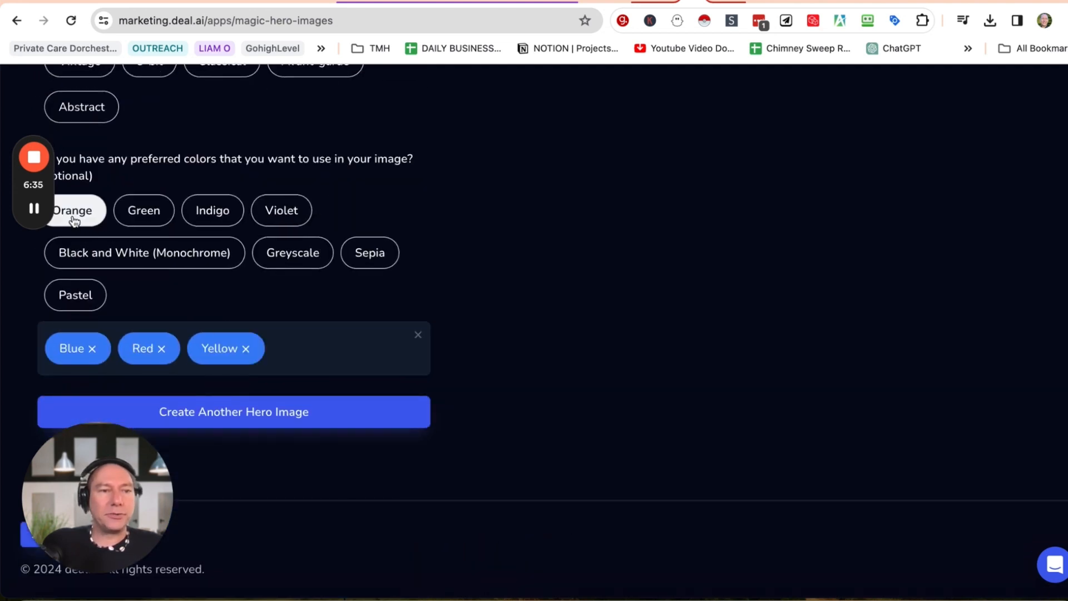
left_click(92, 349)
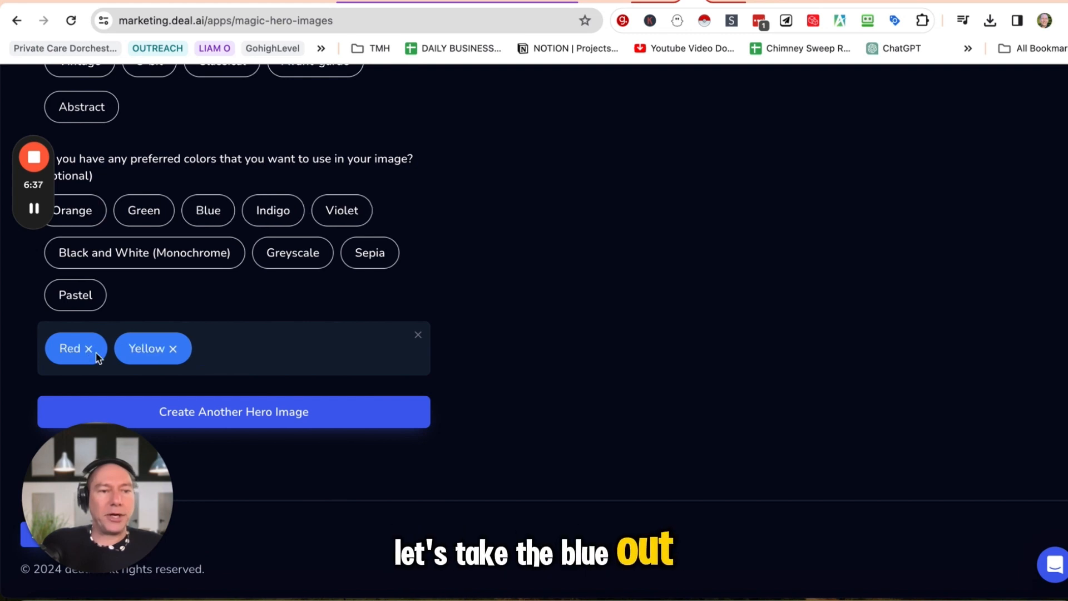
left_click(217, 417)
mouse_move(34, 187)
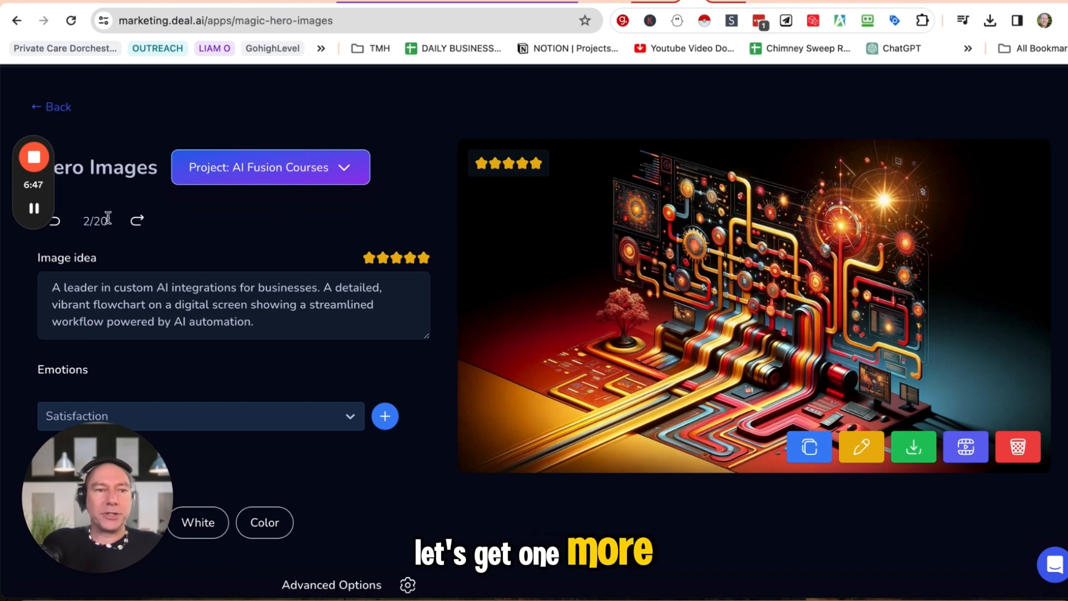
- Create another hero image from the first idea about a team of engineers, adding Indigo to the preferred colors
left_click(58, 224)
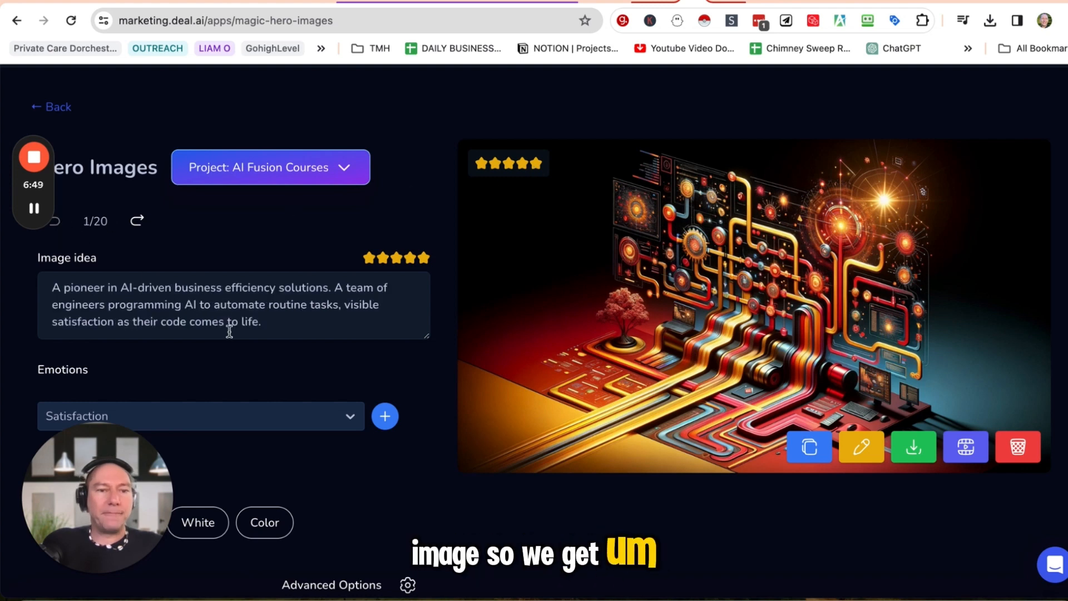
scroll(238, 334, "down", 15)
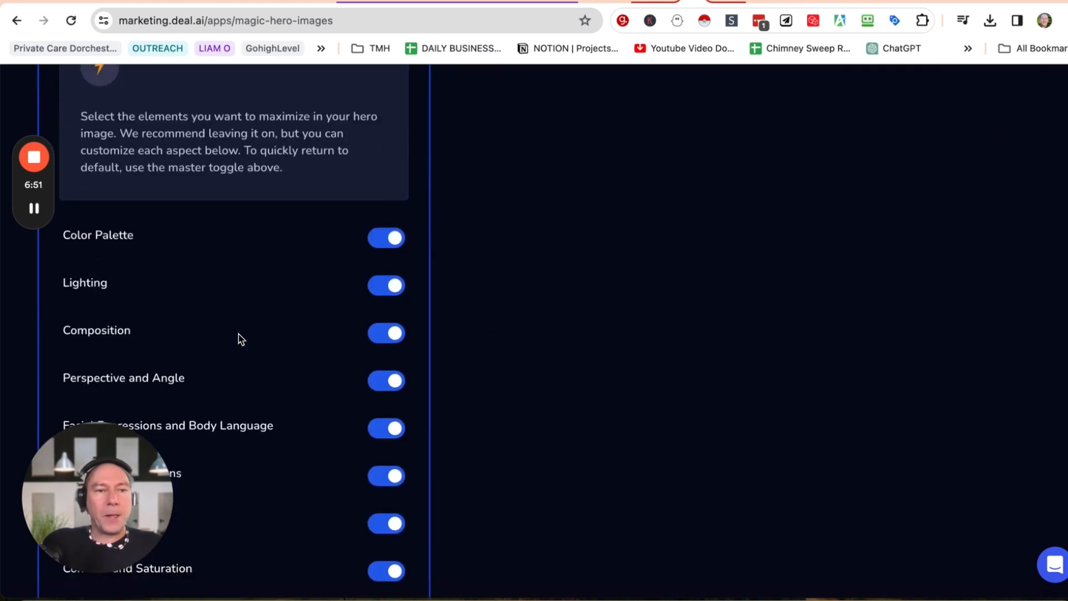
scroll(240, 338, "down", 12)
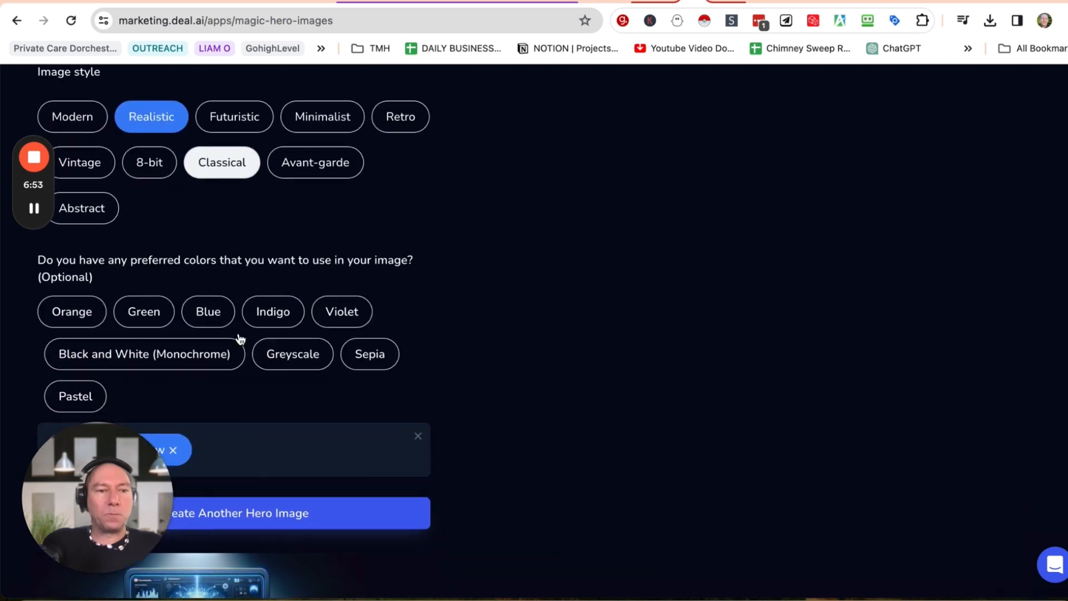
scroll(241, 339, "down", 1)
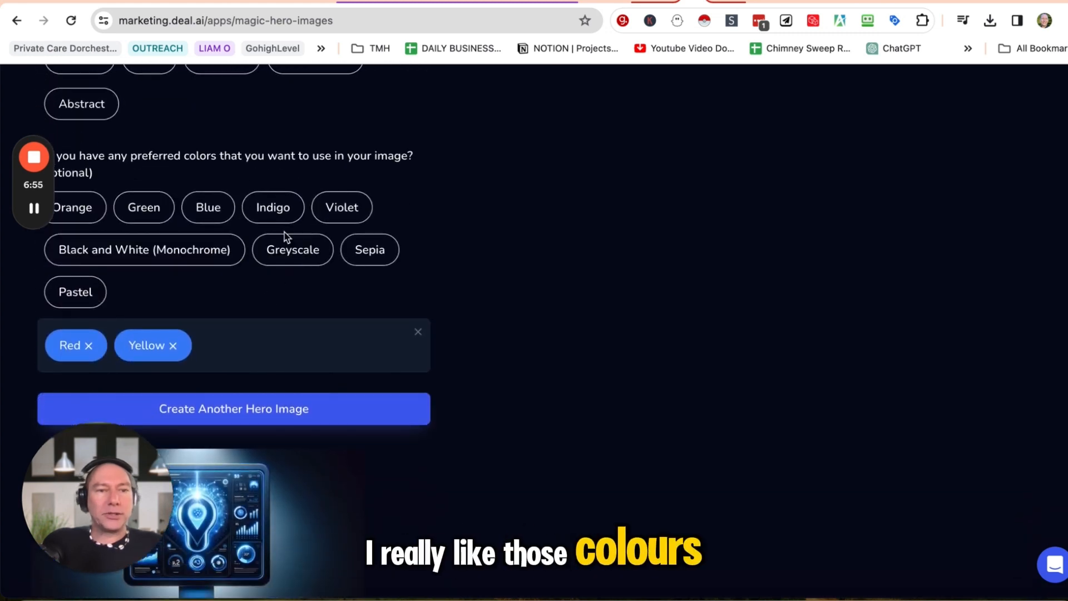
left_click(278, 217)
scroll(298, 327, "down", 2)
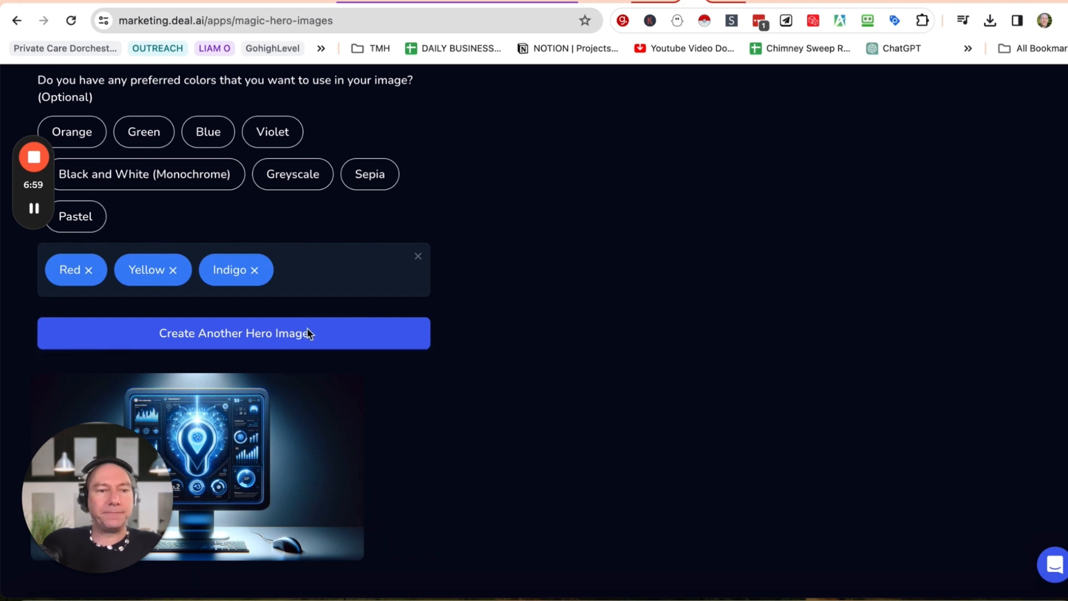
left_click(307, 334)
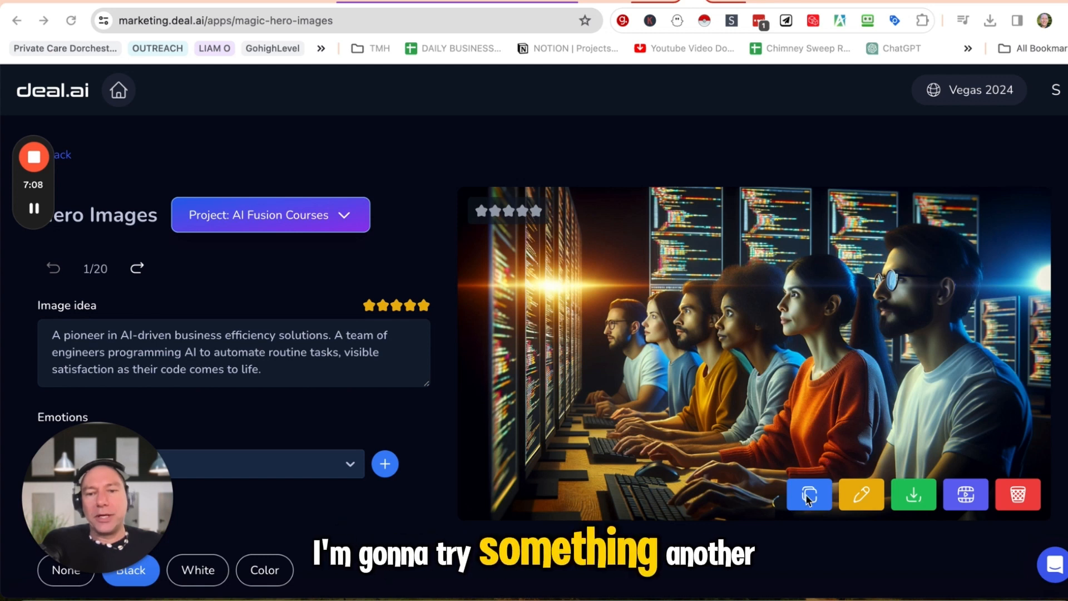
- Generate a short video from the hero image of the engineers at their computers
left_click(966, 499)
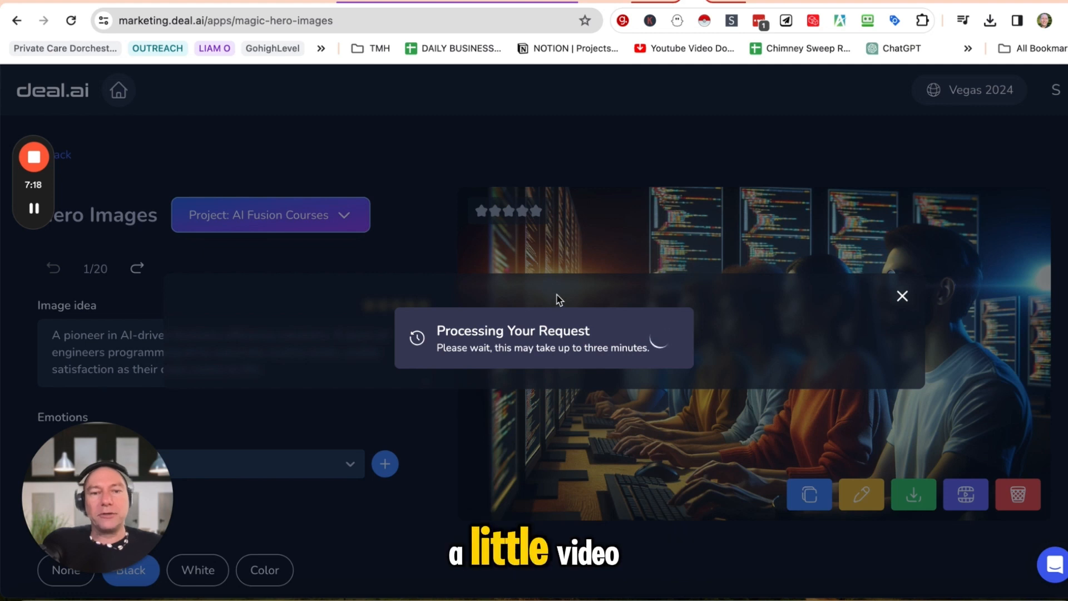
left_click(34, 209)
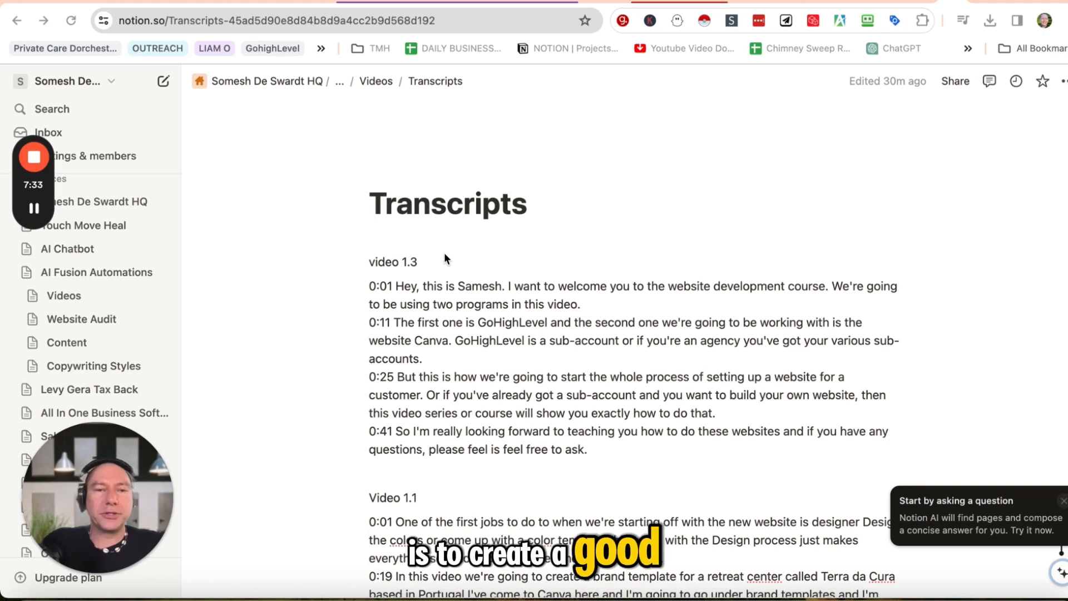
- Select and copy all the transcript text on the Transcripts page, from the "video 1.3" heading through the closing paragraph
scroll(446, 258, "down", 6)
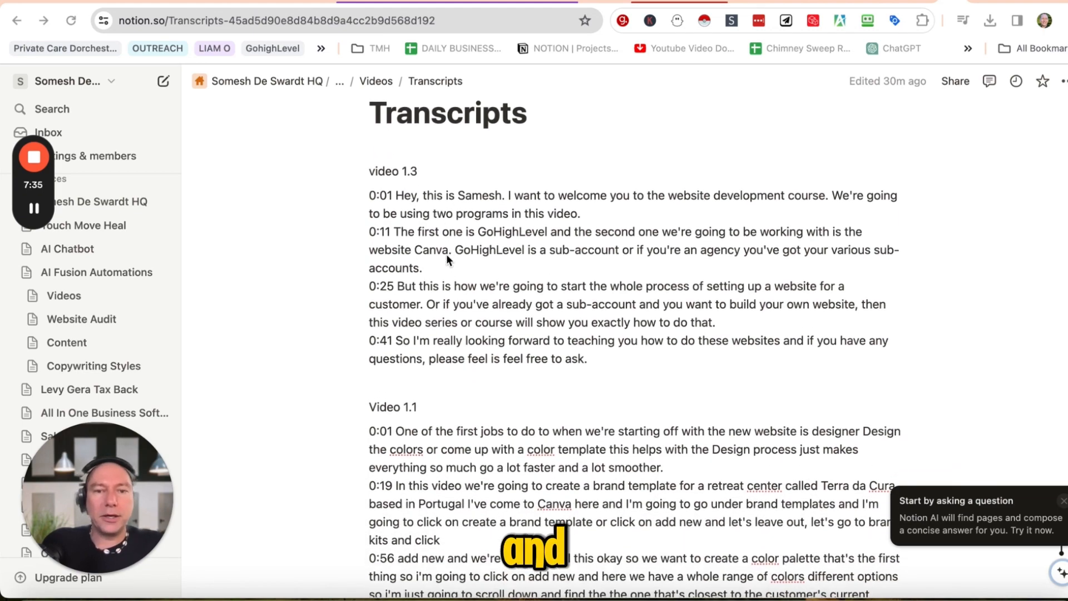
scroll(446, 258, "down", 13)
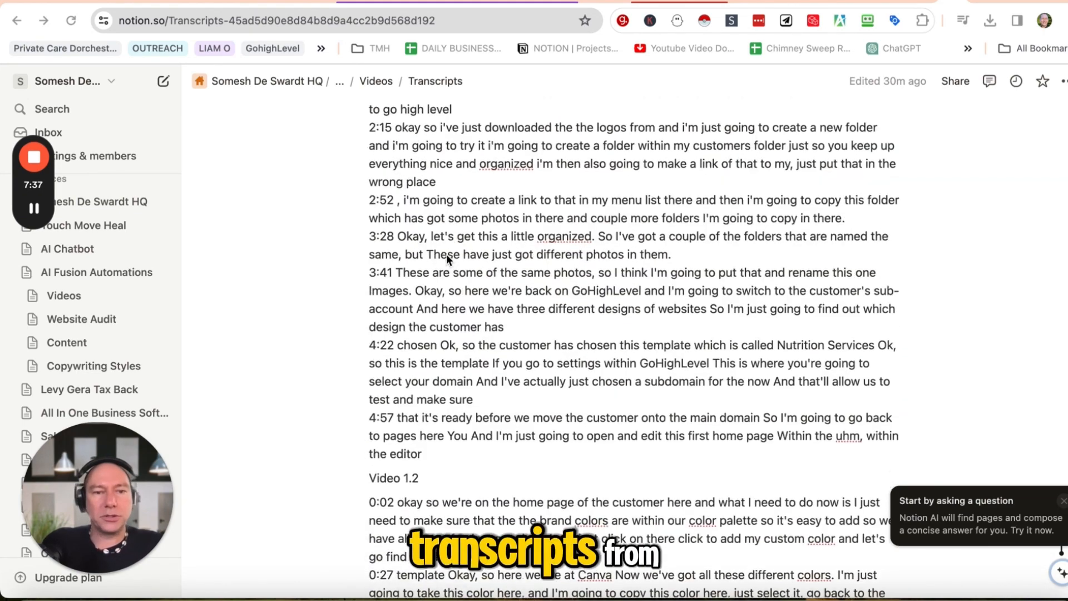
scroll(447, 254, "down", 2)
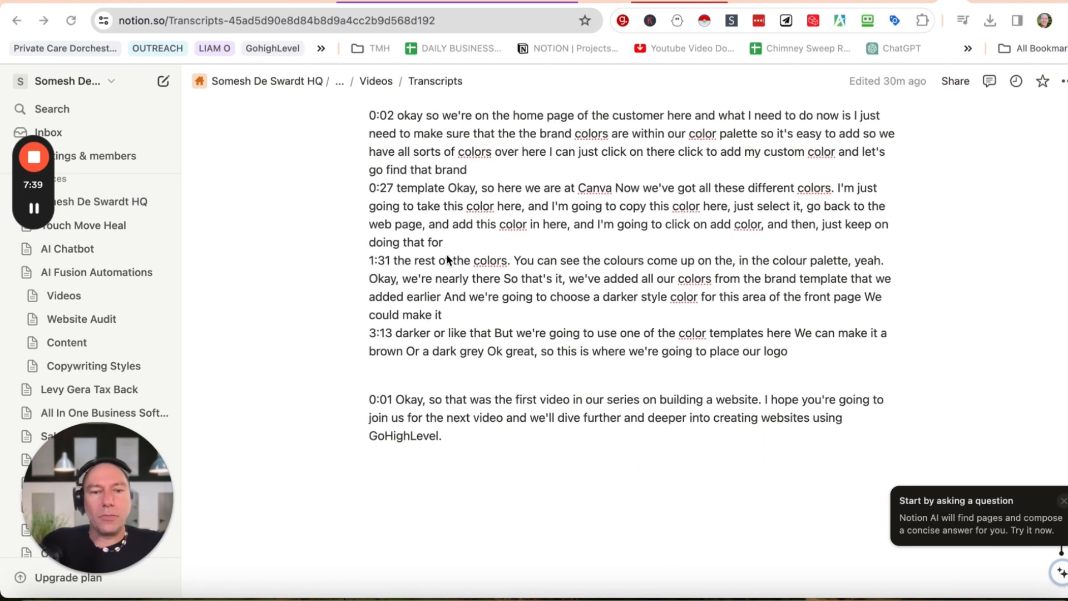
scroll(446, 254, "up", 4)
scroll(446, 256, "up", 8)
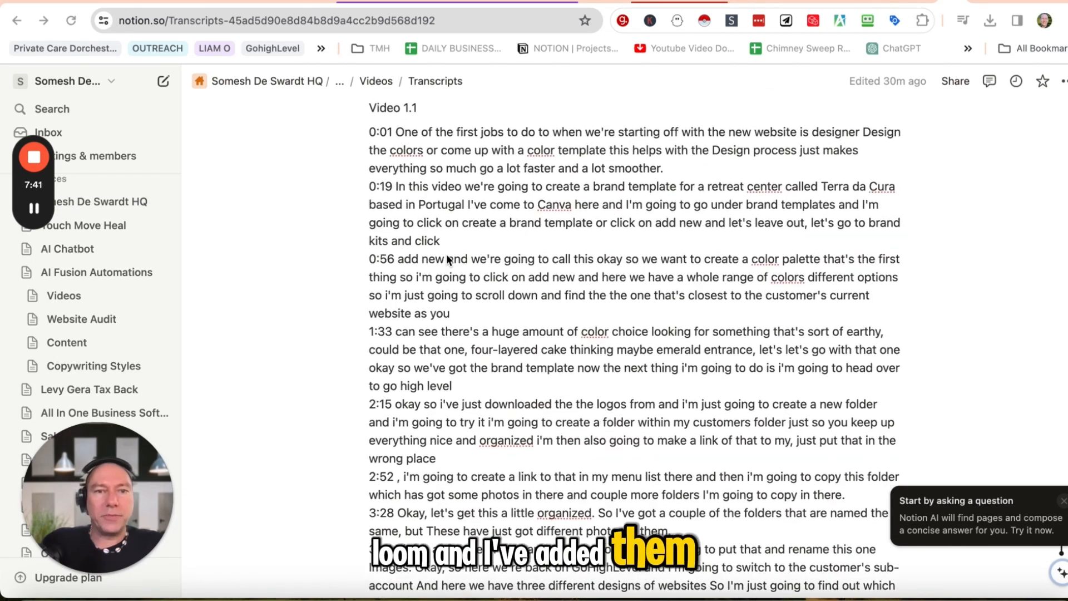
scroll(446, 254, "up", 4)
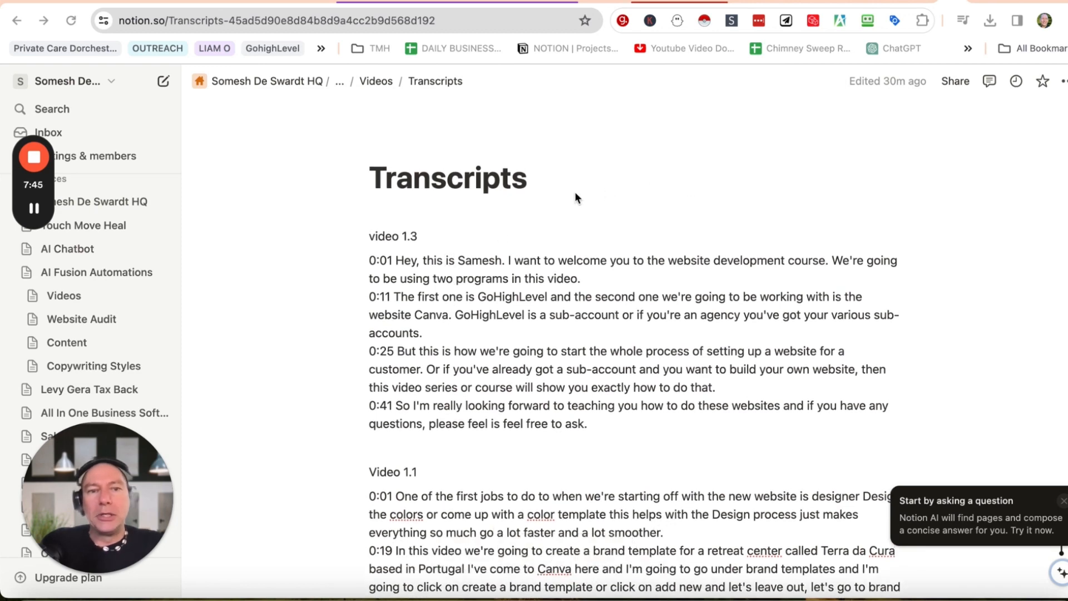
key("super+a")
left_click(407, 251)
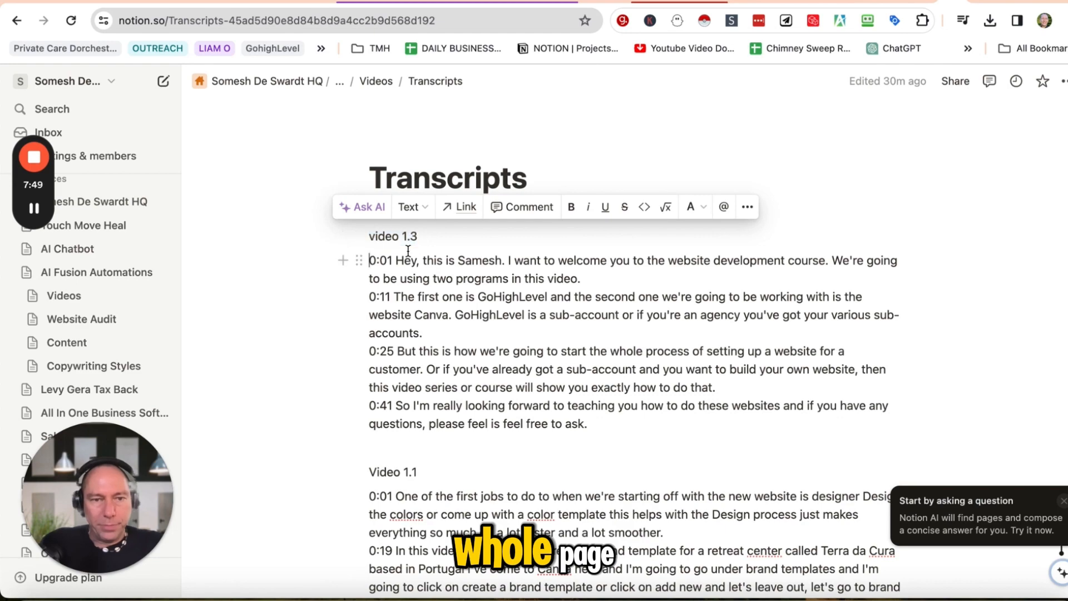
left_click_drag(372, 239, 612, 584)
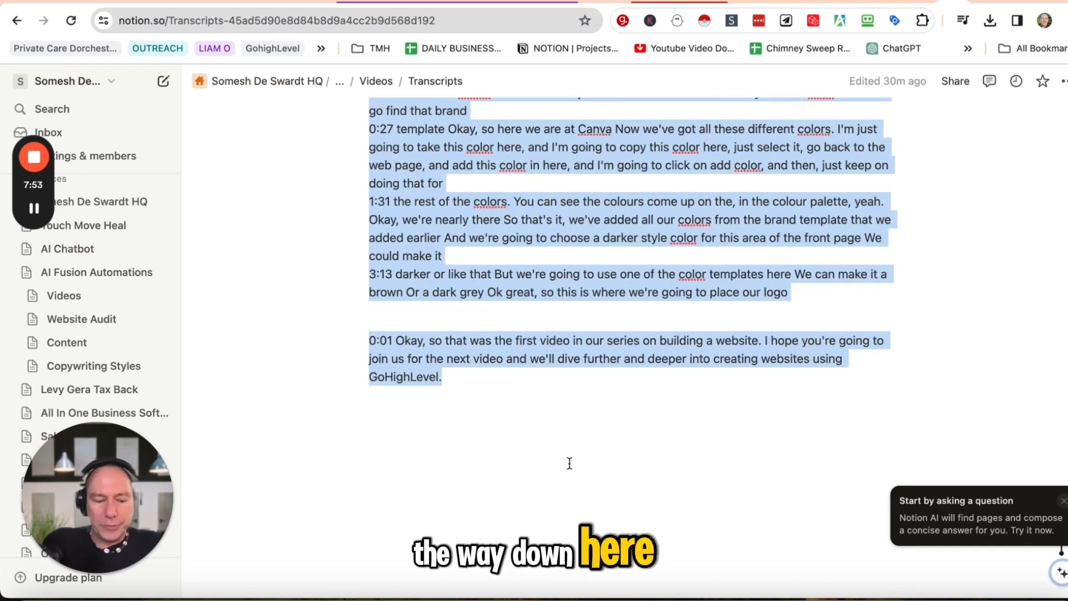
left_click_drag(570, 463, 569, 462)
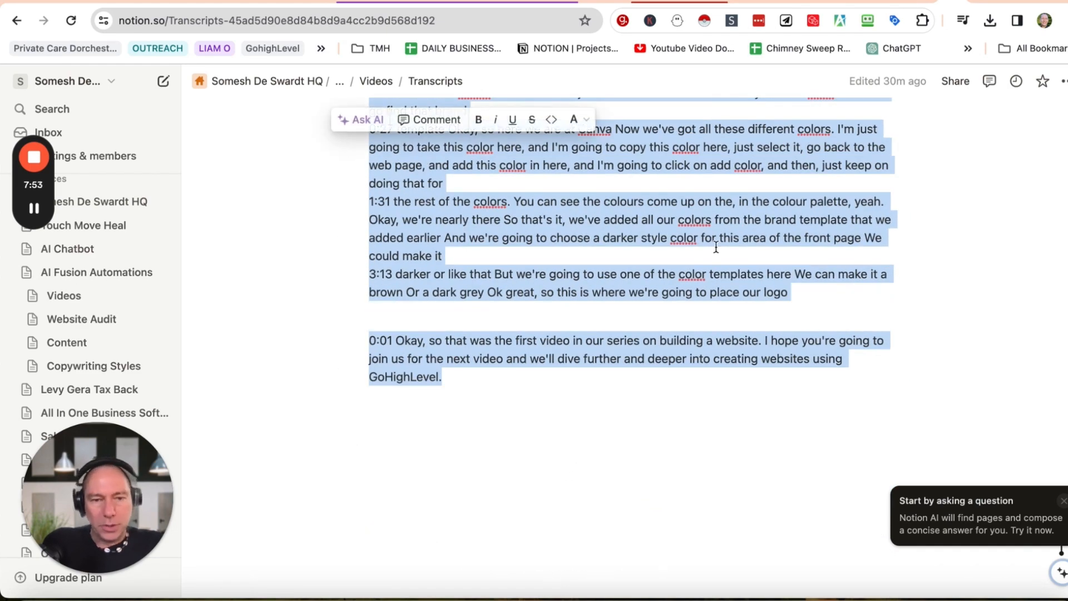
- Switch to ChatGPT, start a new chat and paste the copied transcripts into the message
left_click(939, 1)
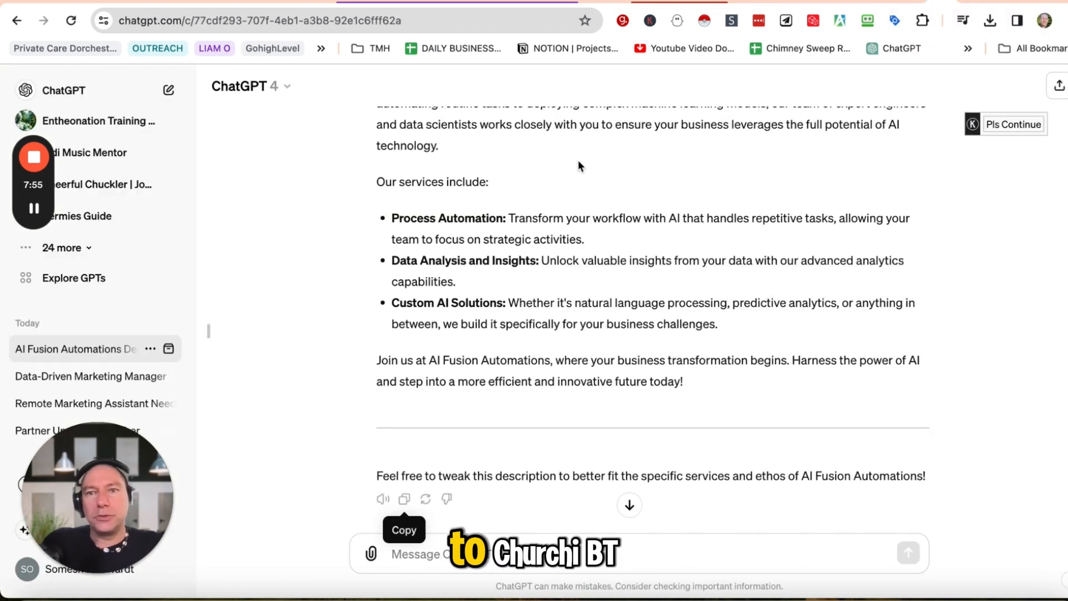
left_click(169, 90)
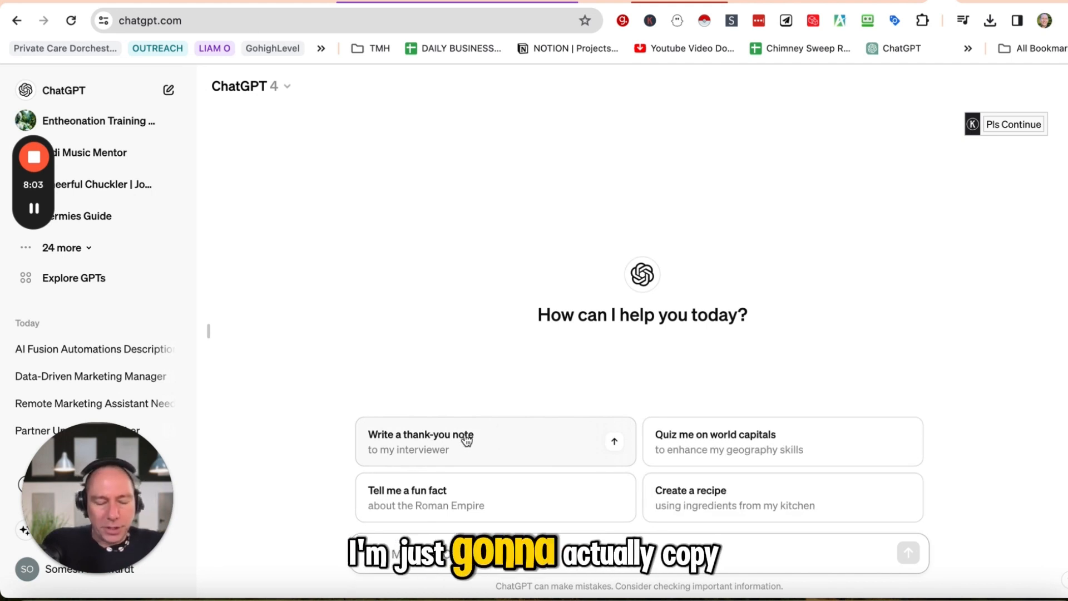
key("super+v")
- Switch to the notes app and copy the fifth entry of the "Copywriting styles" note, about the Enchanting Marketing author
key("super+Tab")
key("super+Tab")
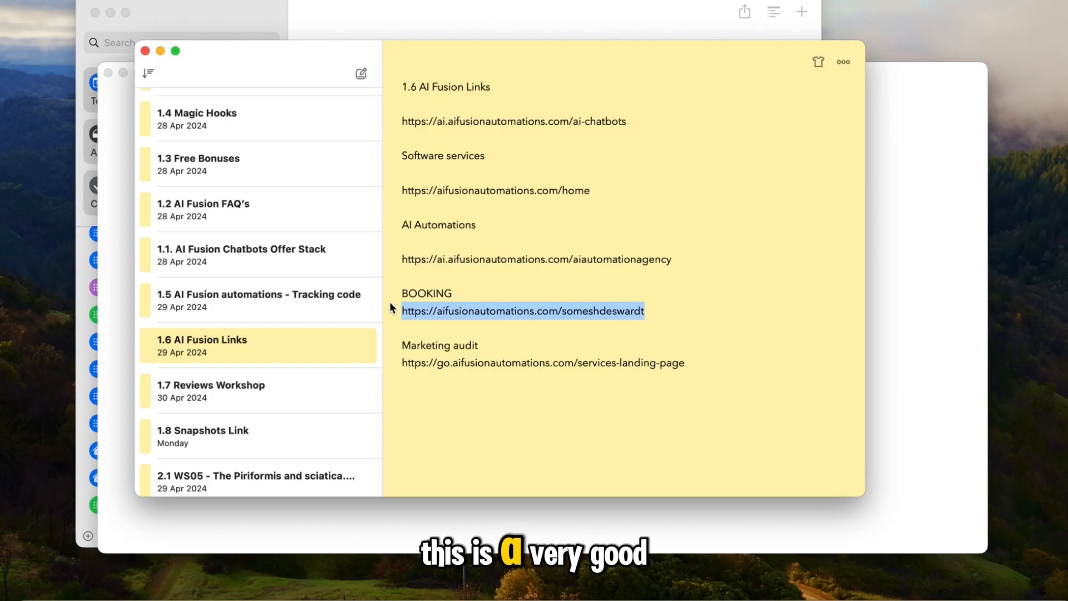
scroll(255, 223, "up", 4)
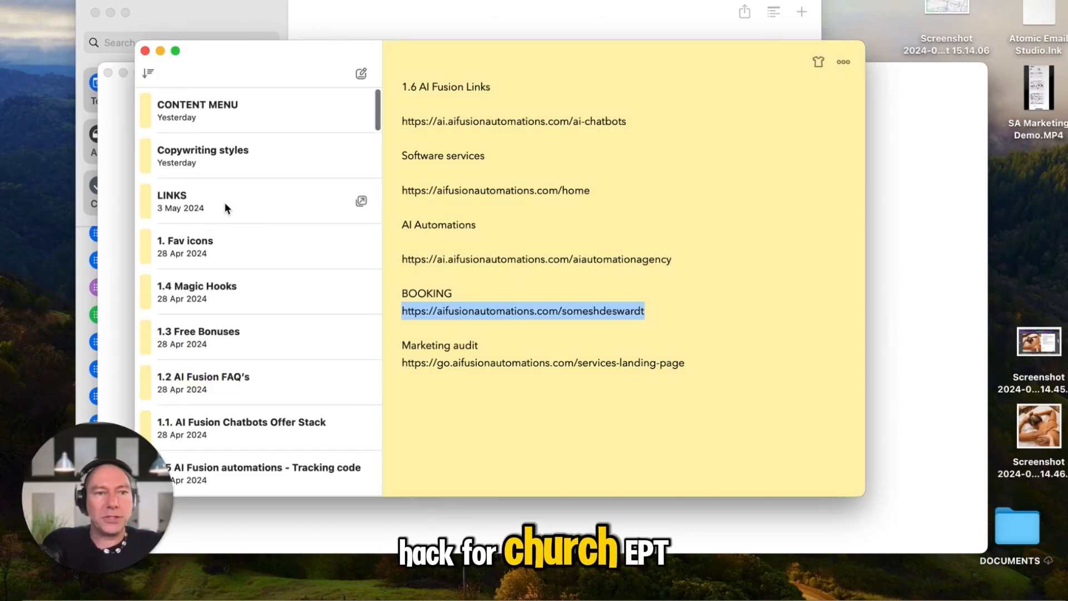
left_click(224, 163)
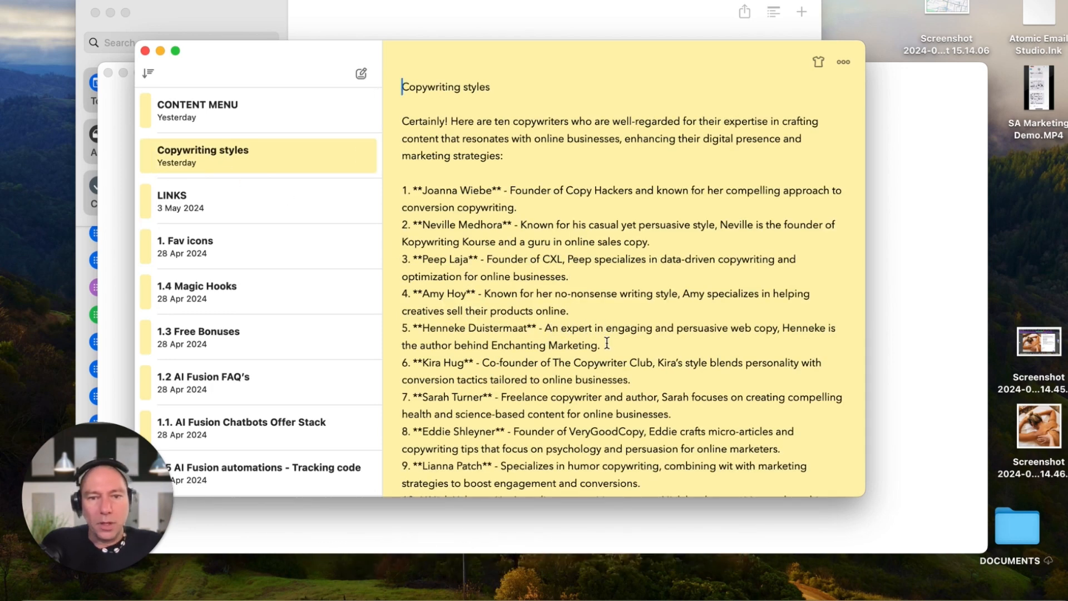
left_click_drag(607, 345, 418, 330)
key("super+c")
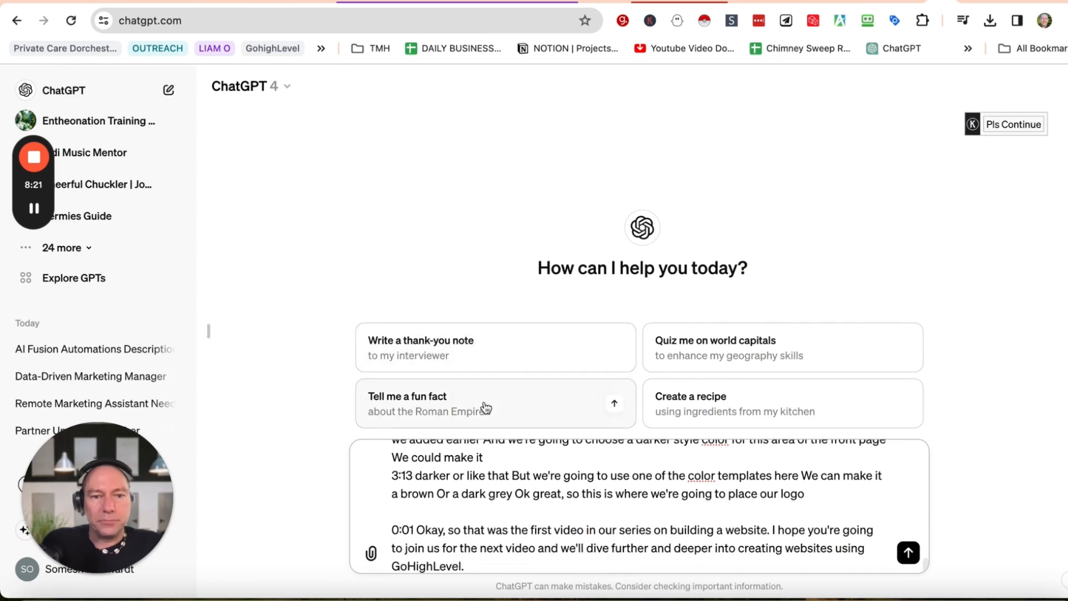
- In the ChatGPT message, replace the opening "video 1.3" heading with the copied copywriter entry and remove its leading asterisk
scroll(440, 476, "up", 20)
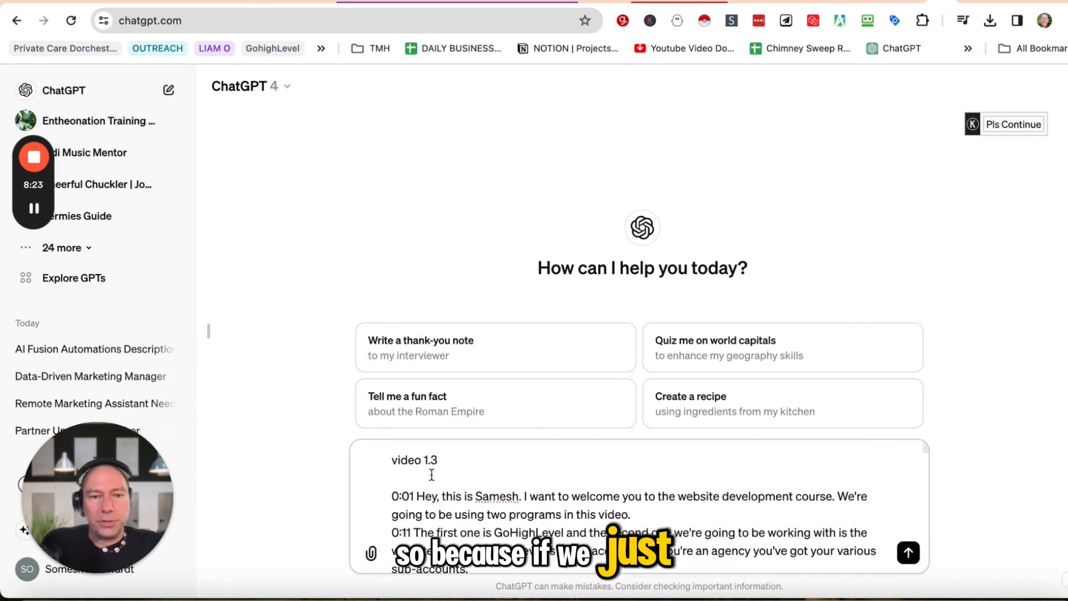
left_click_drag(444, 460, 394, 459)
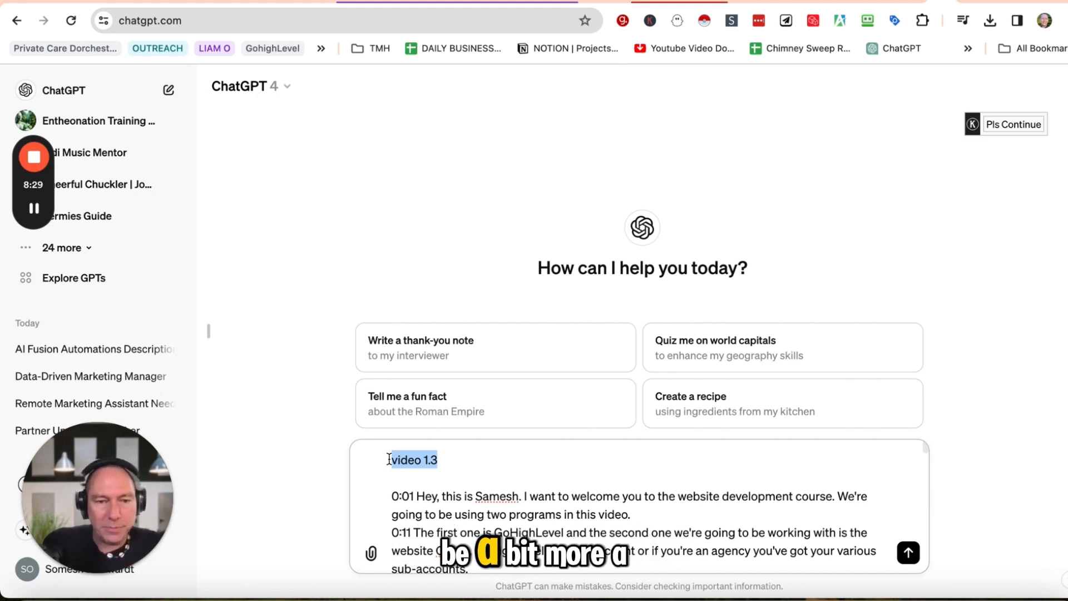
key("super+v")
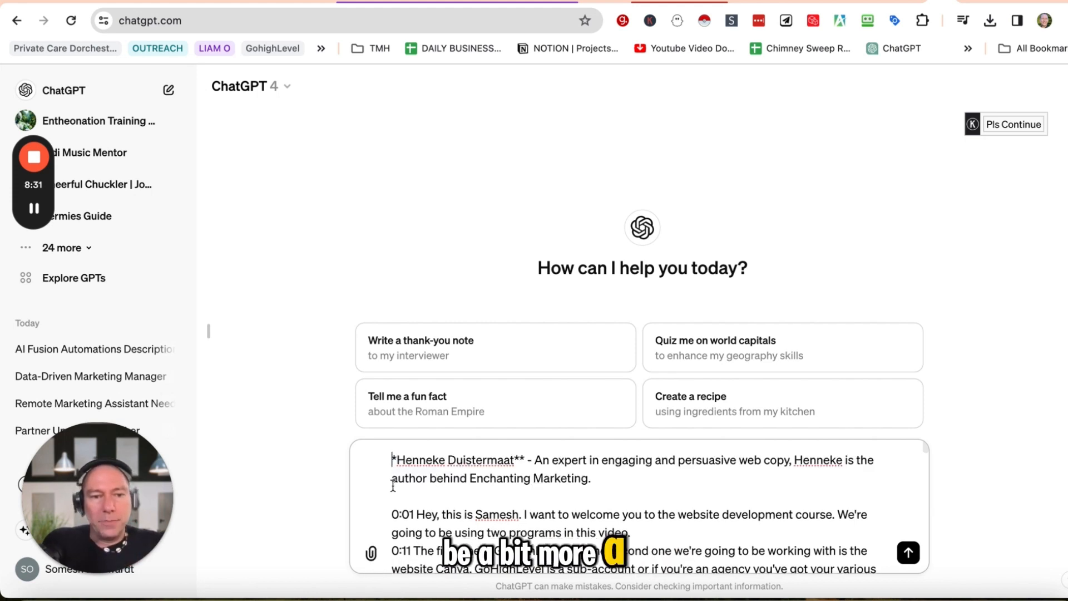
key("BackSpace")
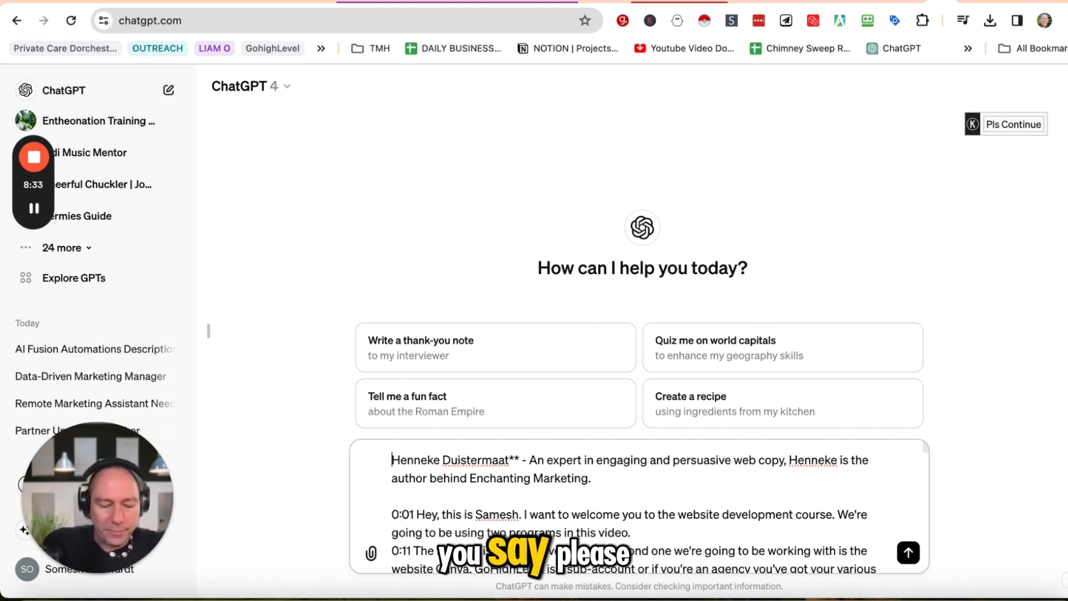
- Begin the prompt with "please write me a description for my video plus seo title for youtube in the style of:" and send it
type("pleasw w")
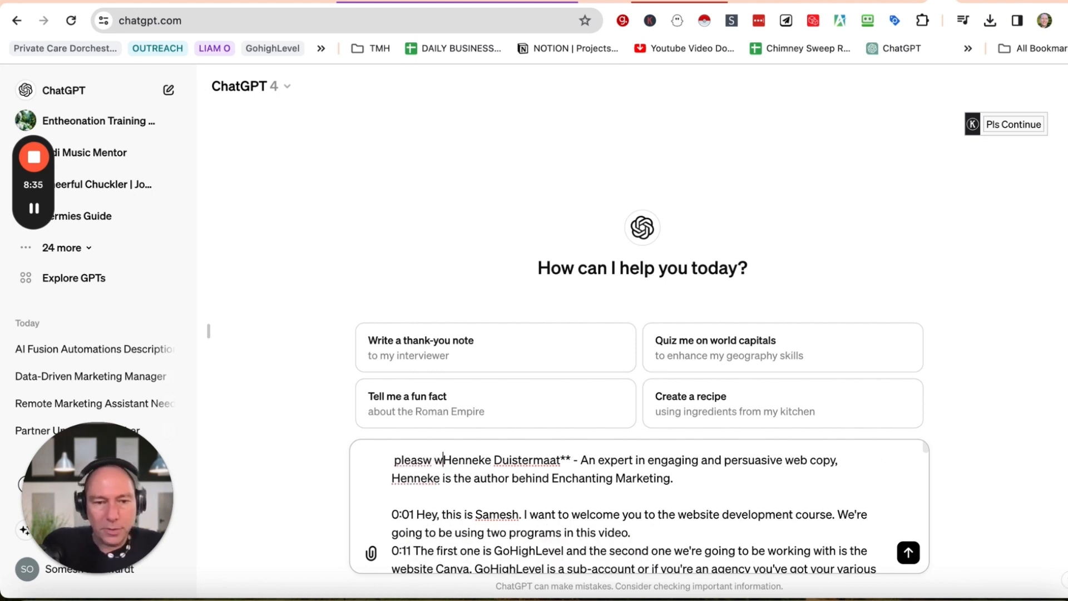
key("BackSpace")
key("BackSpace")
key("BackSpace")
type("e write me a ")
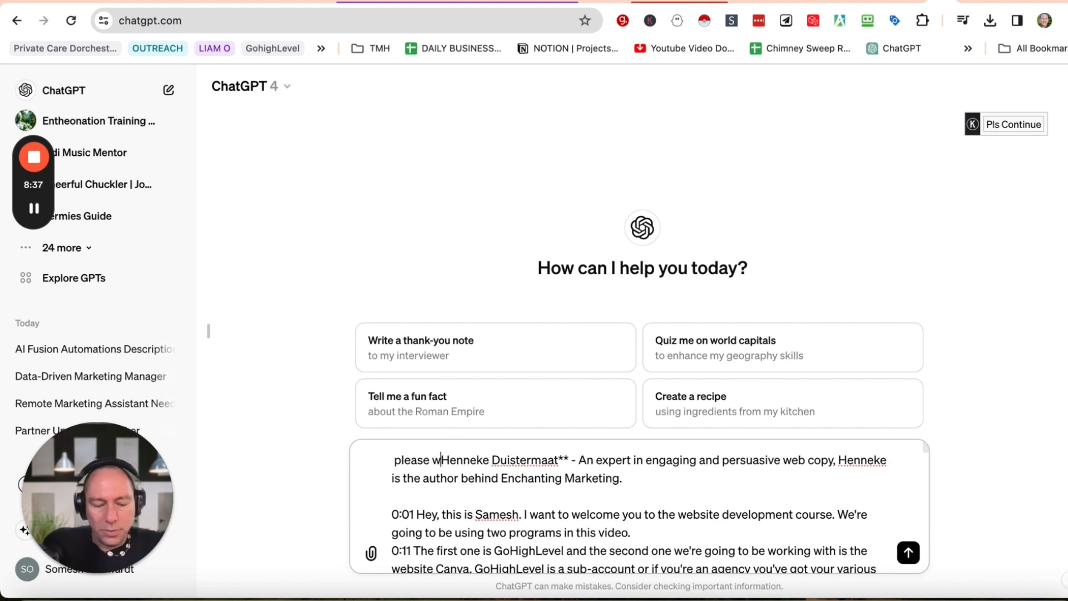
type("description f")
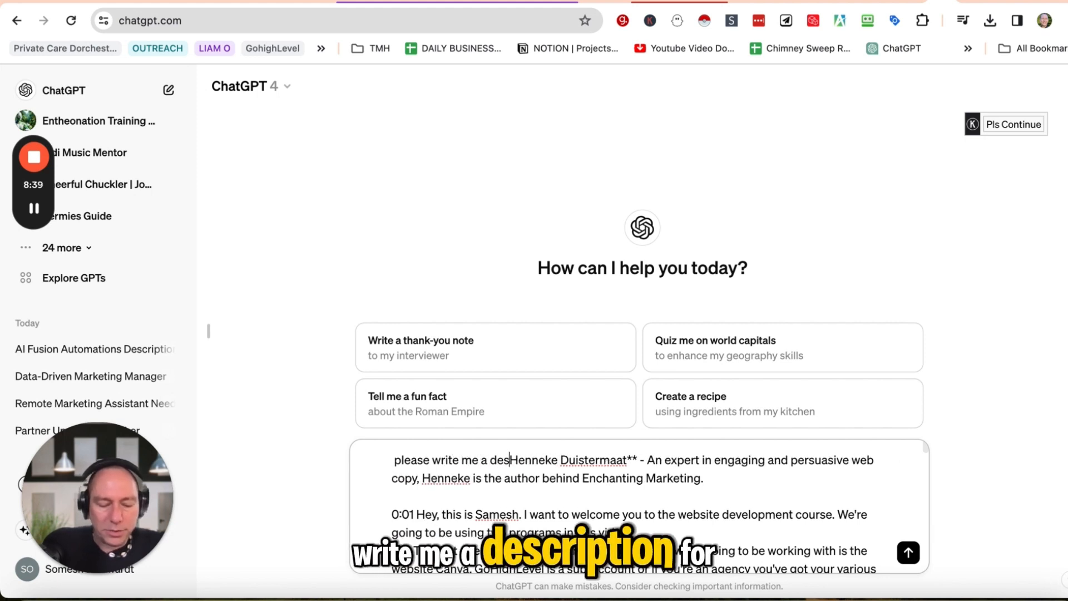
type("or my vide")
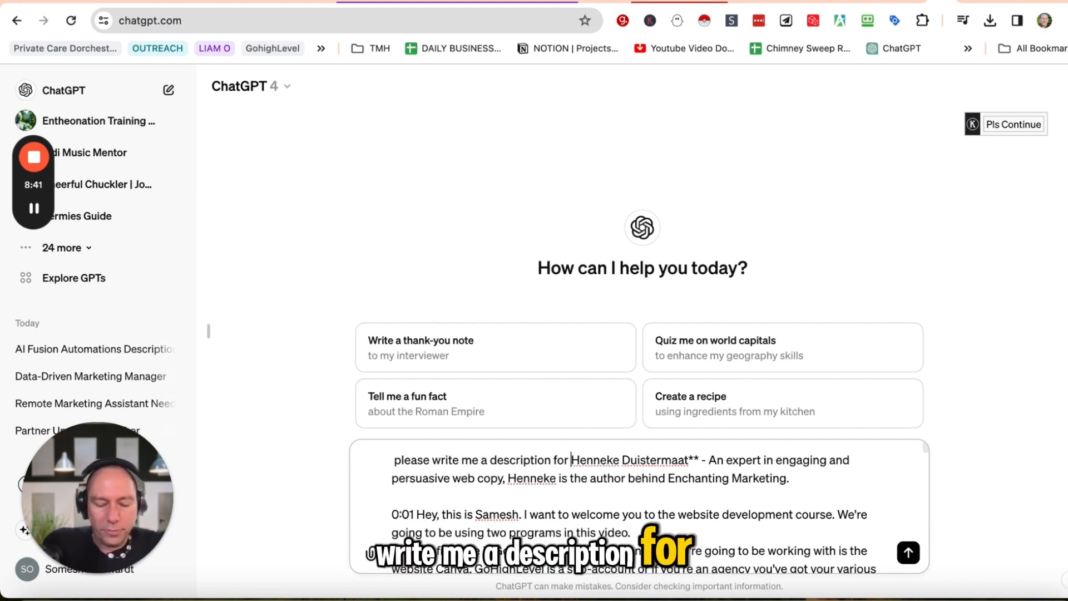
type("o plus ")
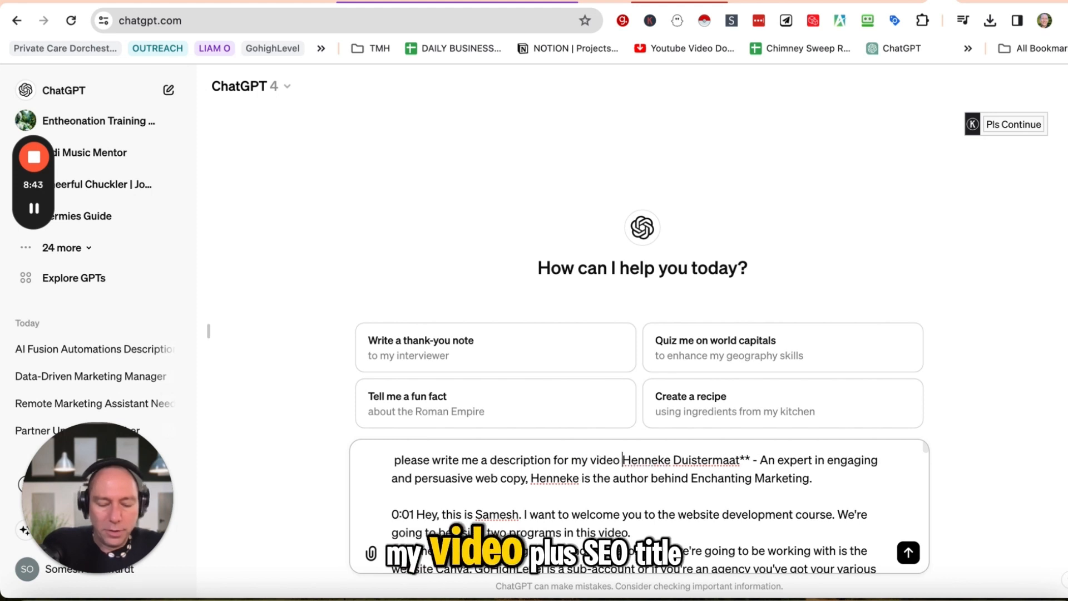
type("seo ")
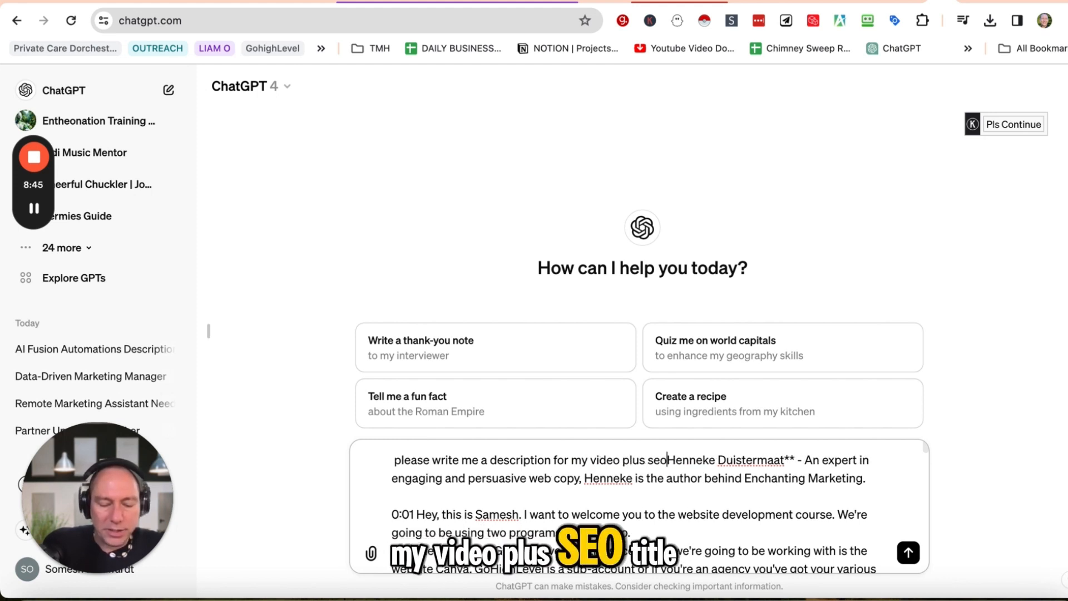
type("title")
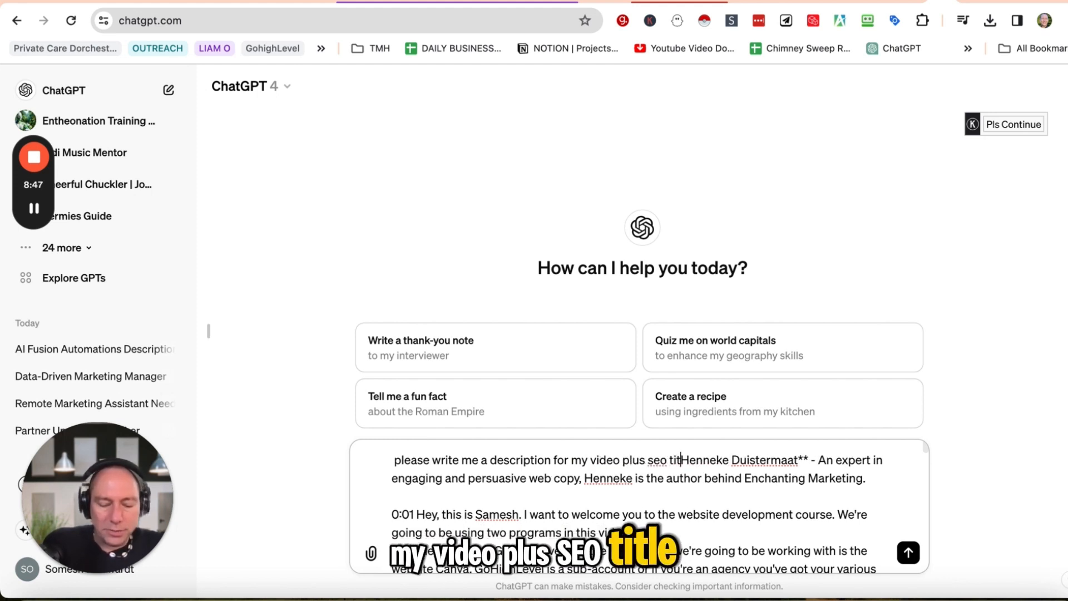
type(" for youtube")
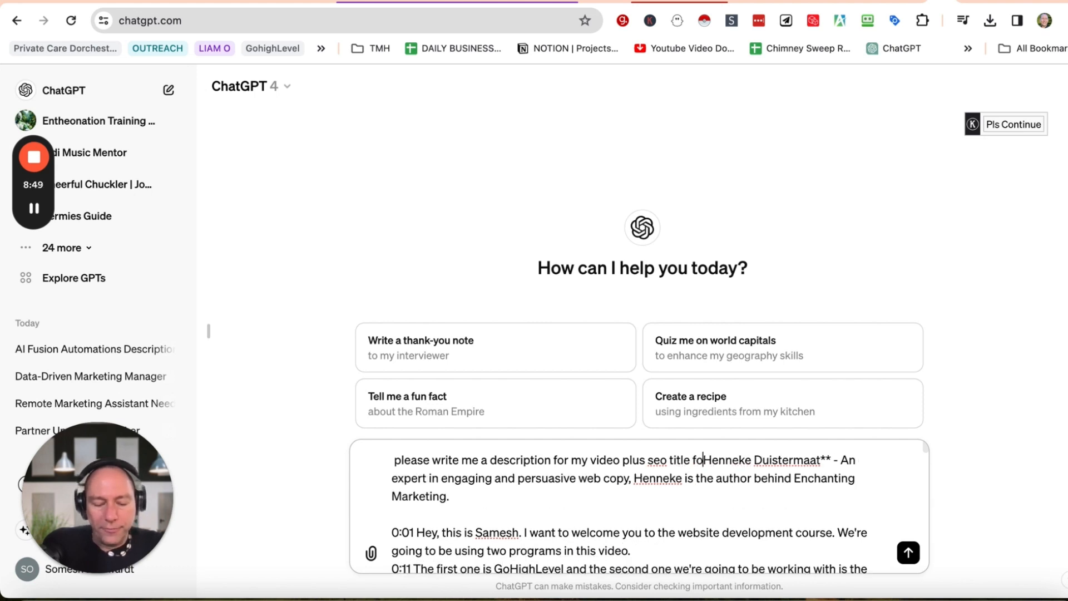
type(" in the sty")
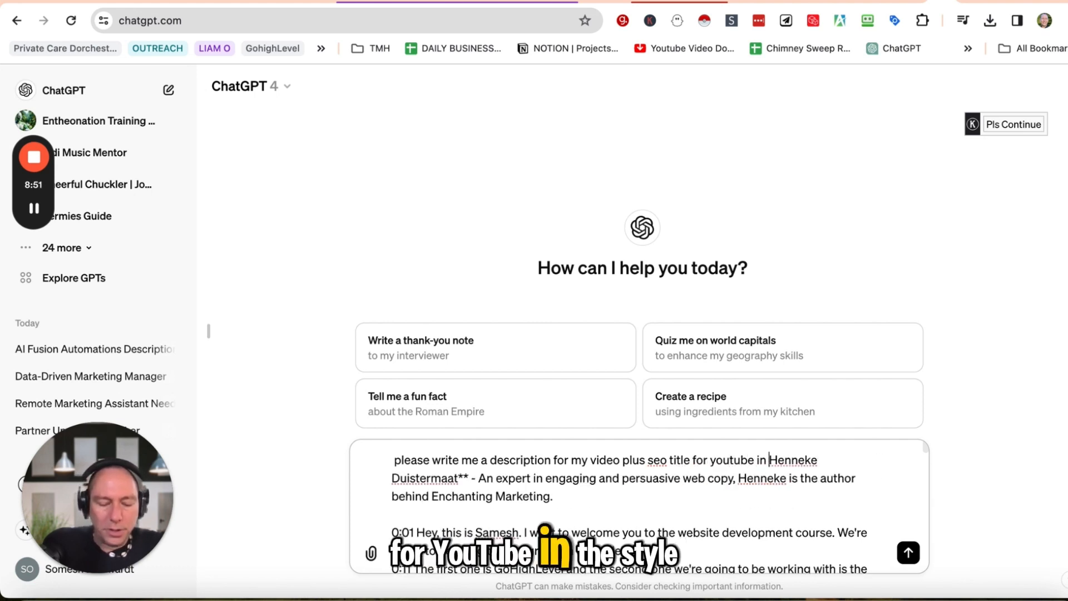
type("le of:")
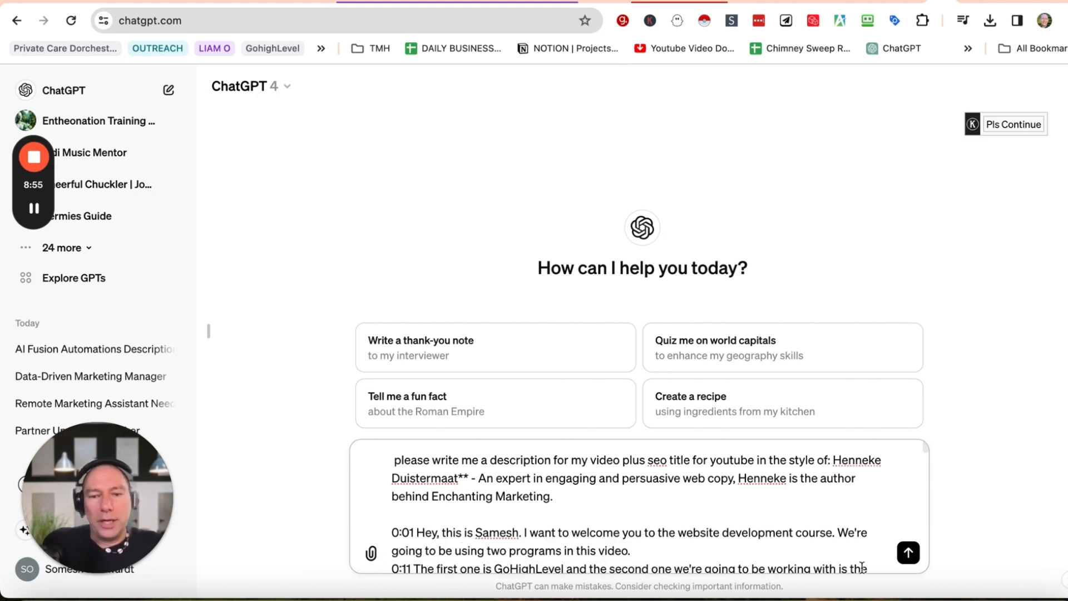
left_click(909, 553)
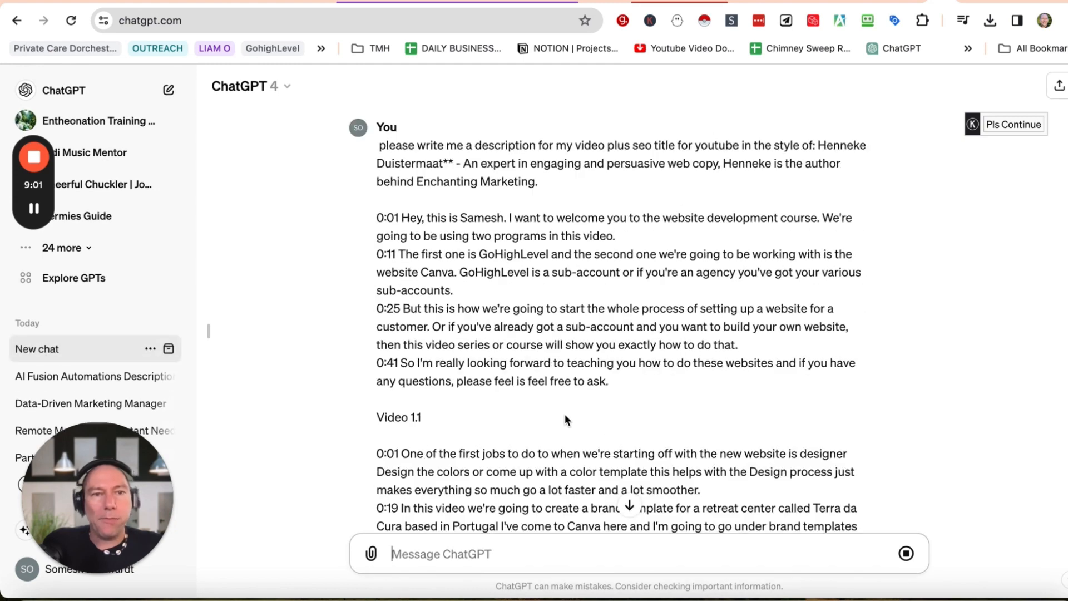
- Read through the generated SEO title and video description, and send the follow-up "please give me 10 hashtags for my video"
scroll(565, 417, "down", 15)
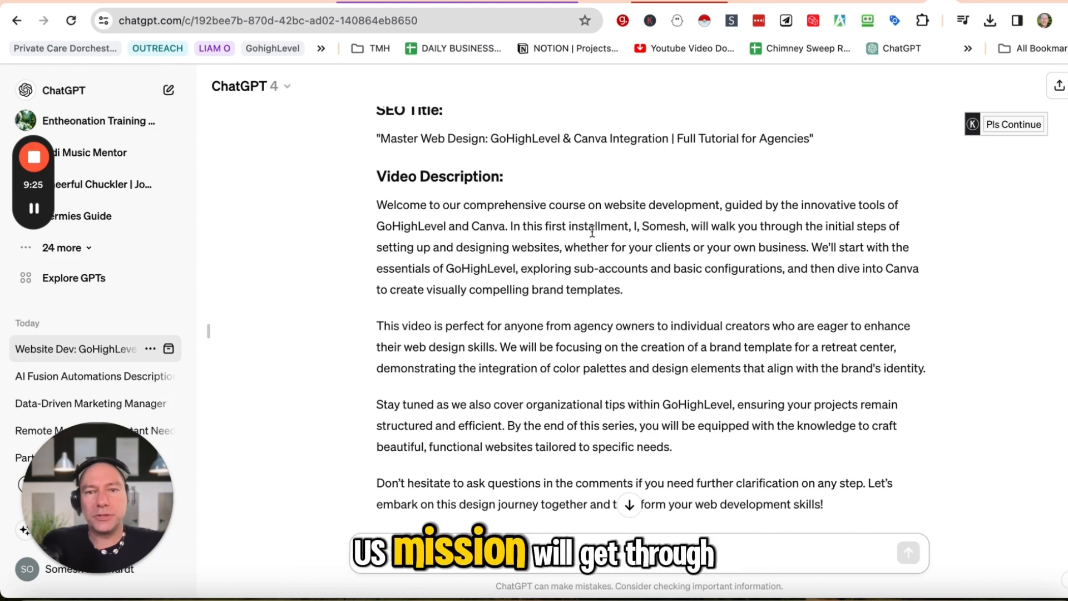
scroll(515, 250, "down", 5)
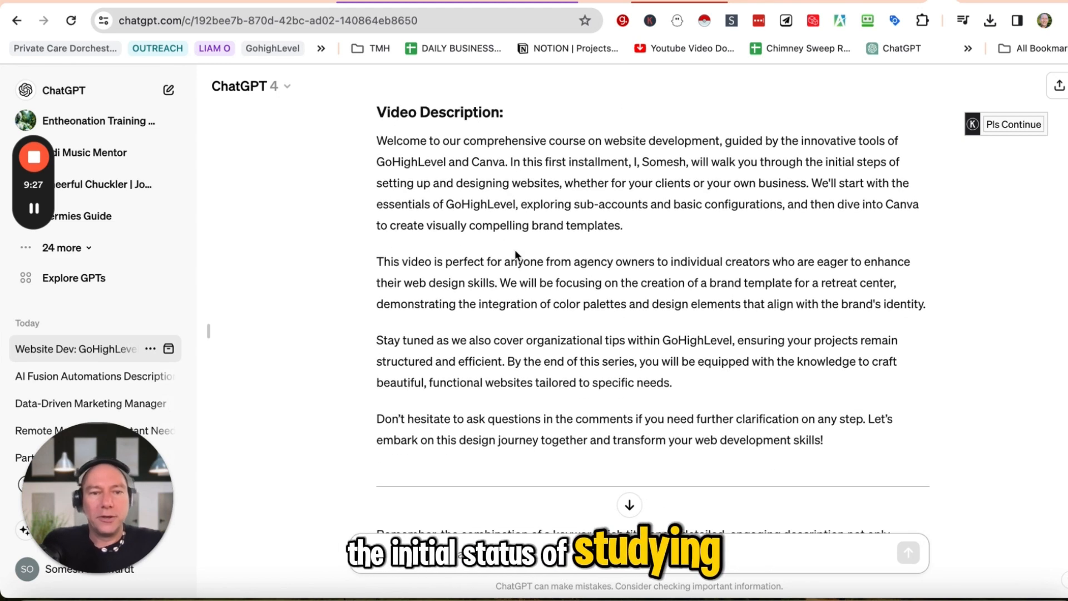
scroll(515, 250, "down", 1)
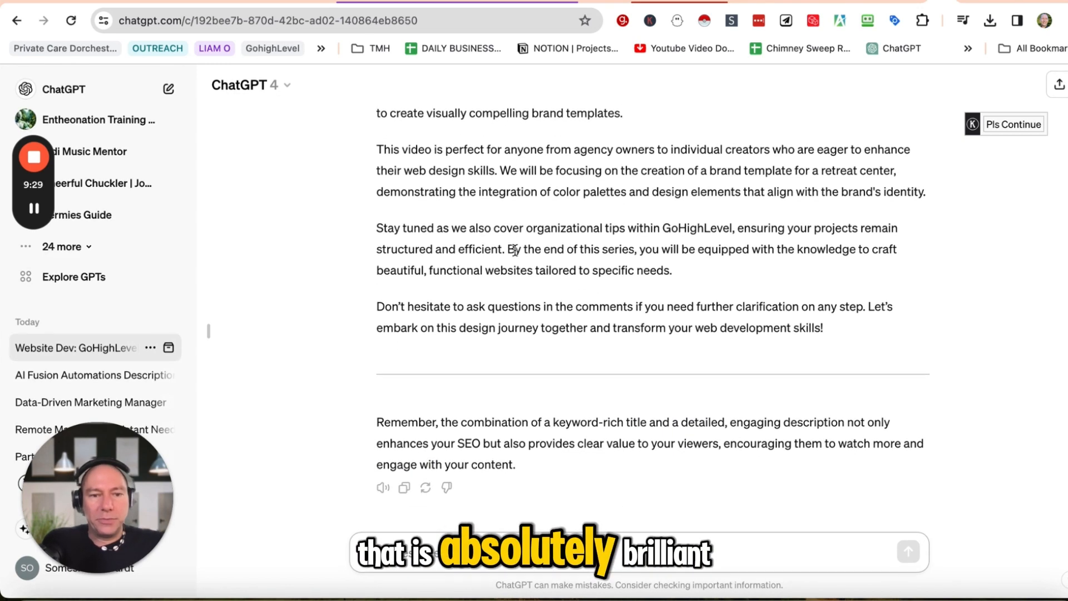
type("please give me 10 hashtags for my video")
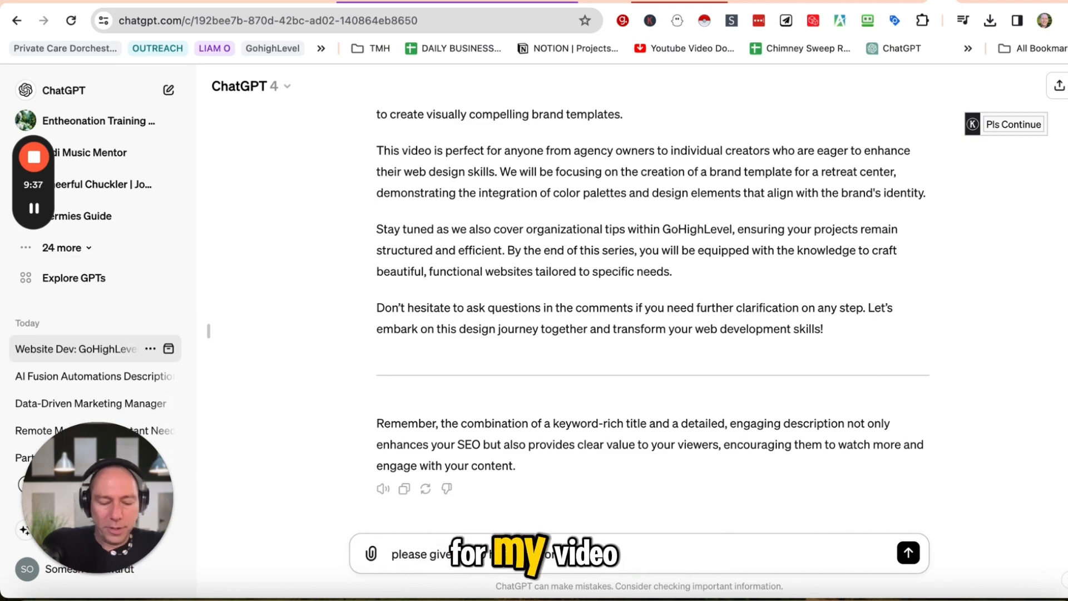
key("Return")
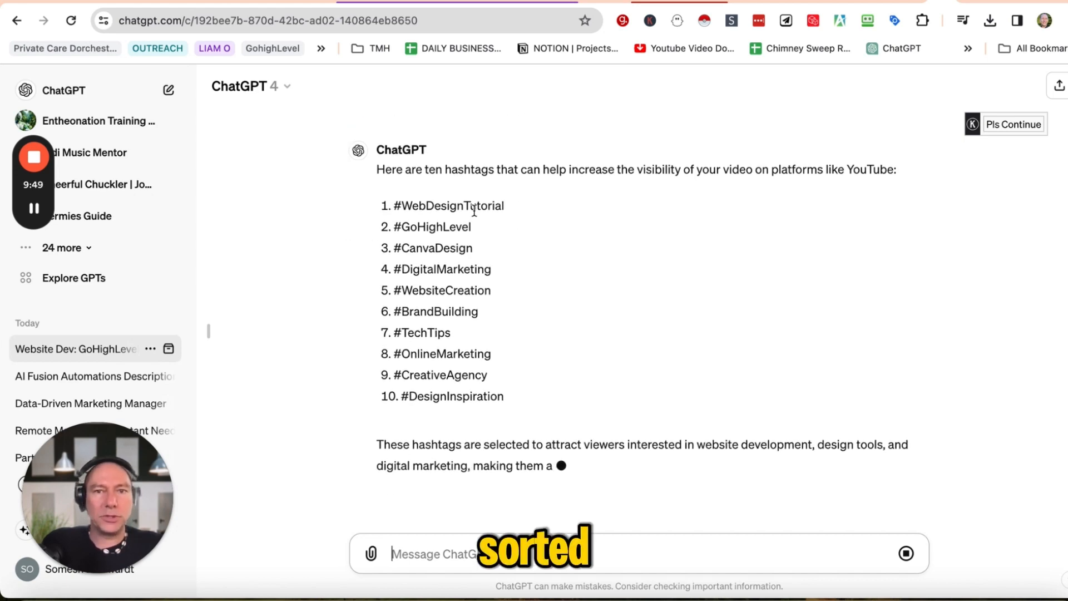
left_click(34, 208)
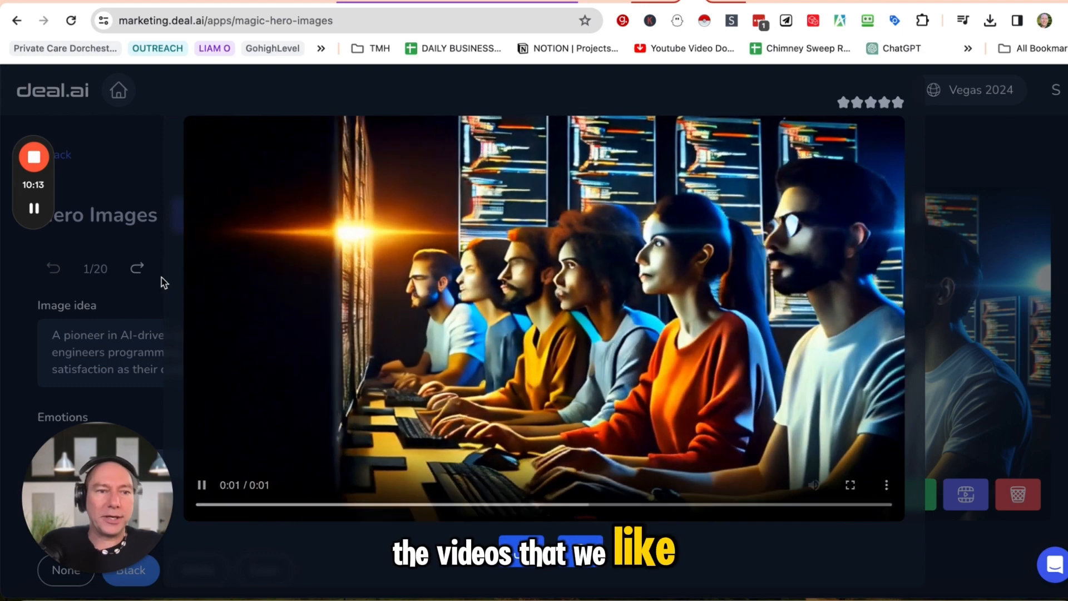
- Close the video preview and download the hero image of the blue dashboard monitor as a PNG
left_click(165, 284)
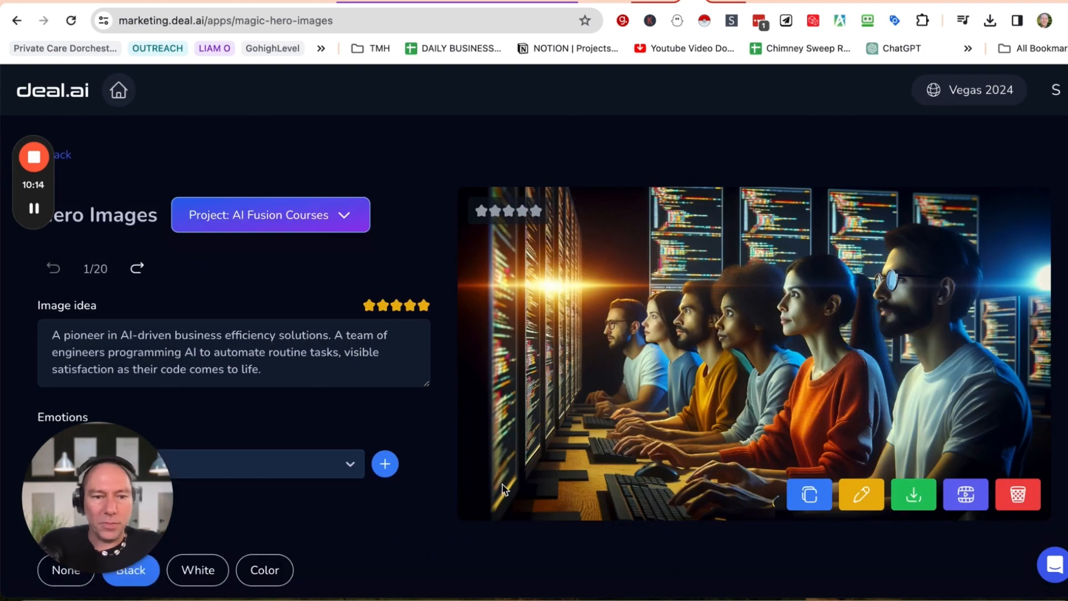
scroll(531, 451, "down", 15)
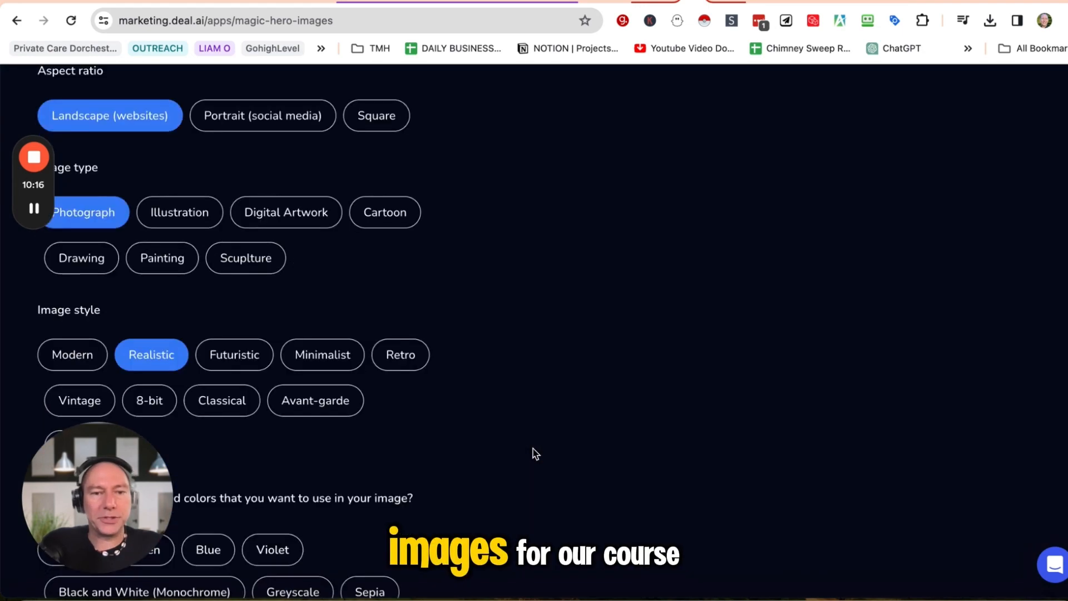
scroll(532, 454, "down", 10)
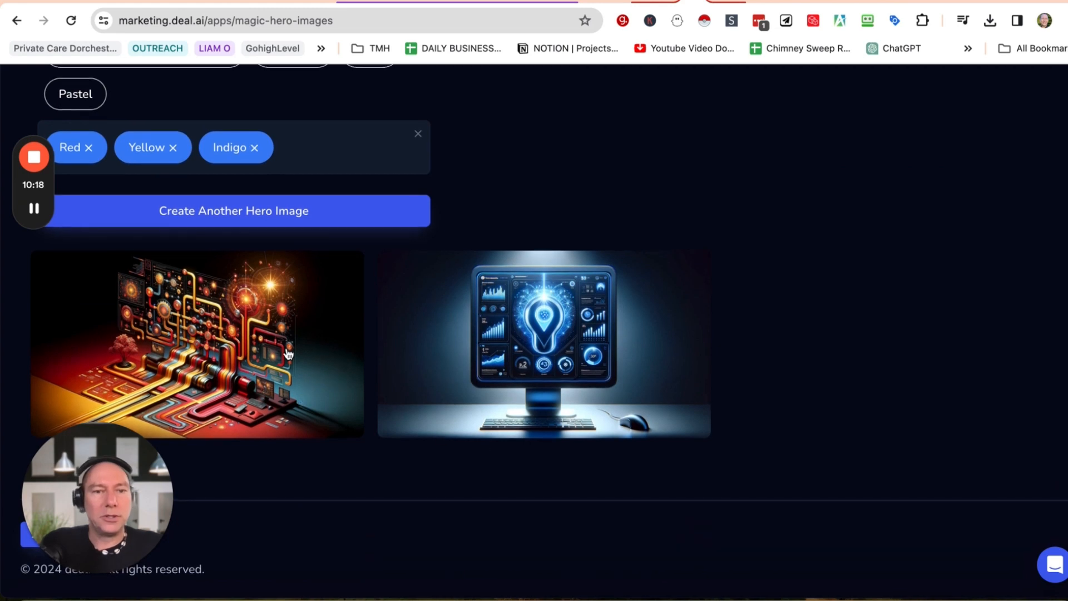
left_click(512, 346)
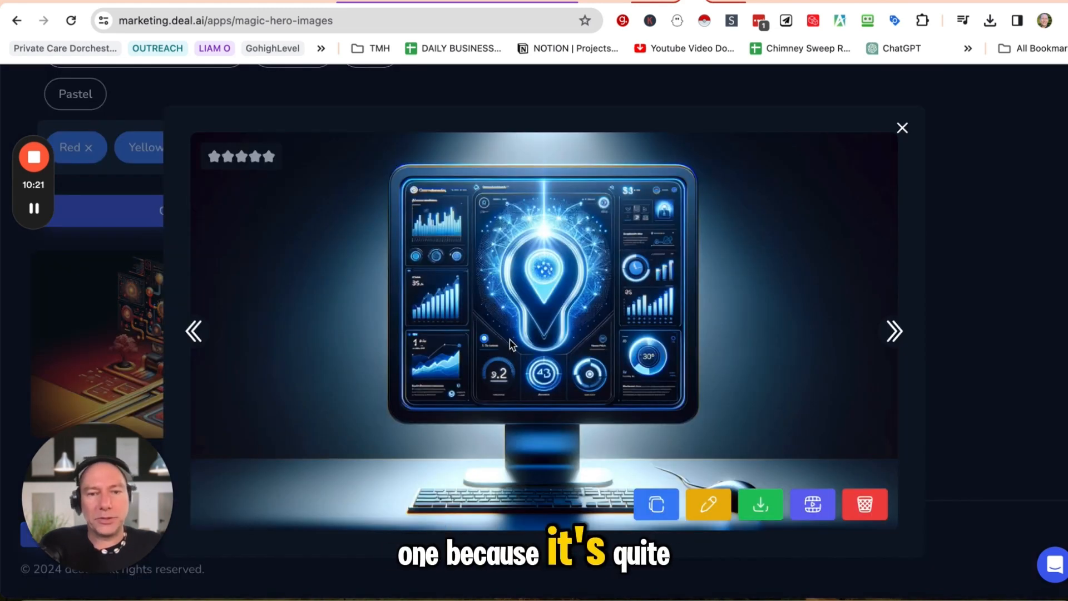
left_click(762, 506)
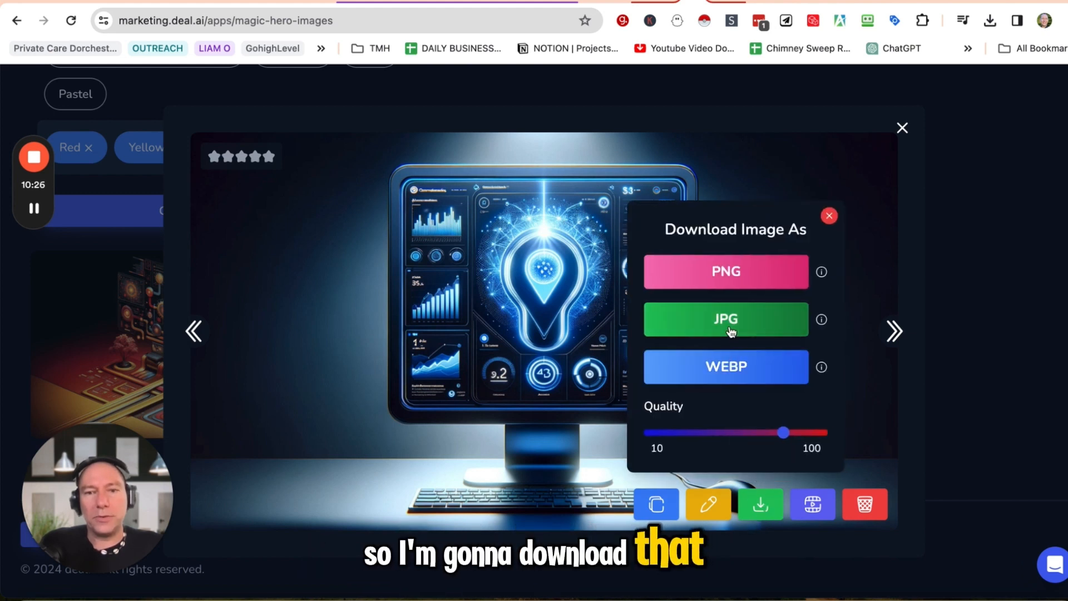
left_click(729, 275)
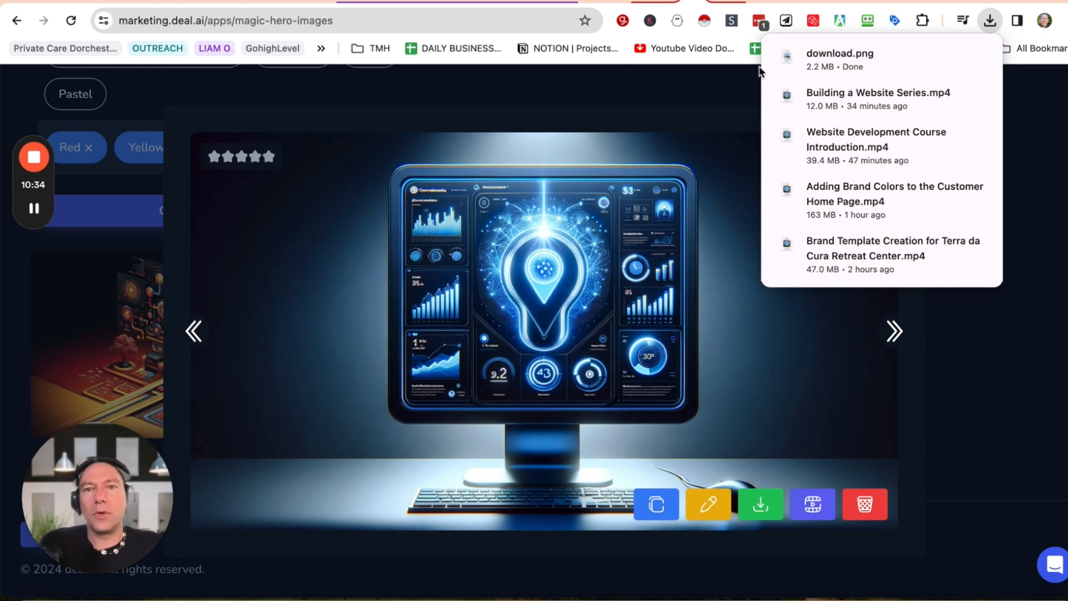
- Switch to the AI Fusion Automations memberships site and open the details of the Website Design Course product
left_click(878, 2)
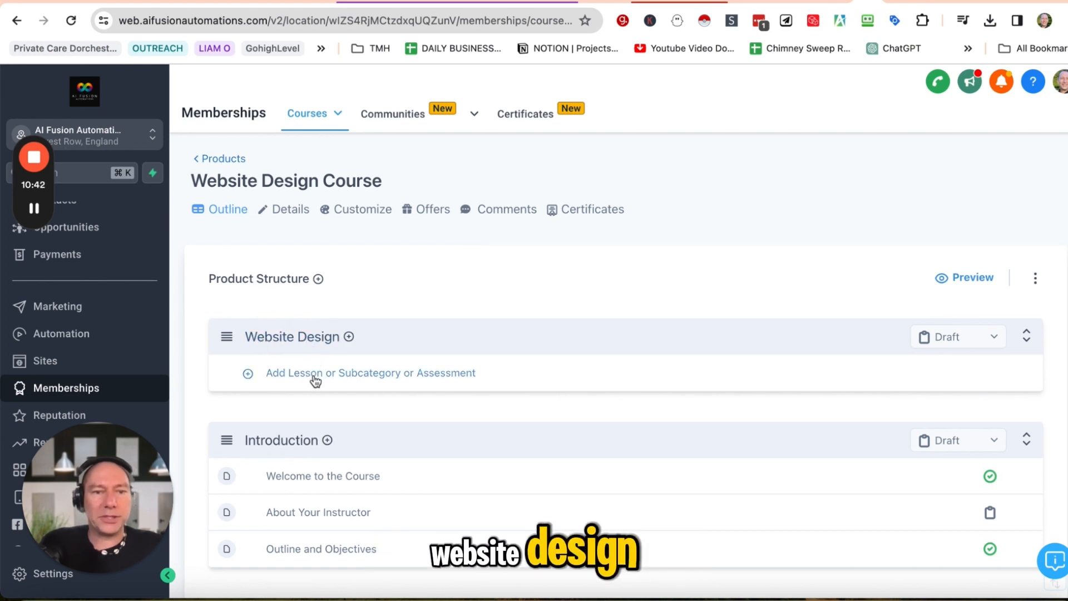
left_click(305, 336)
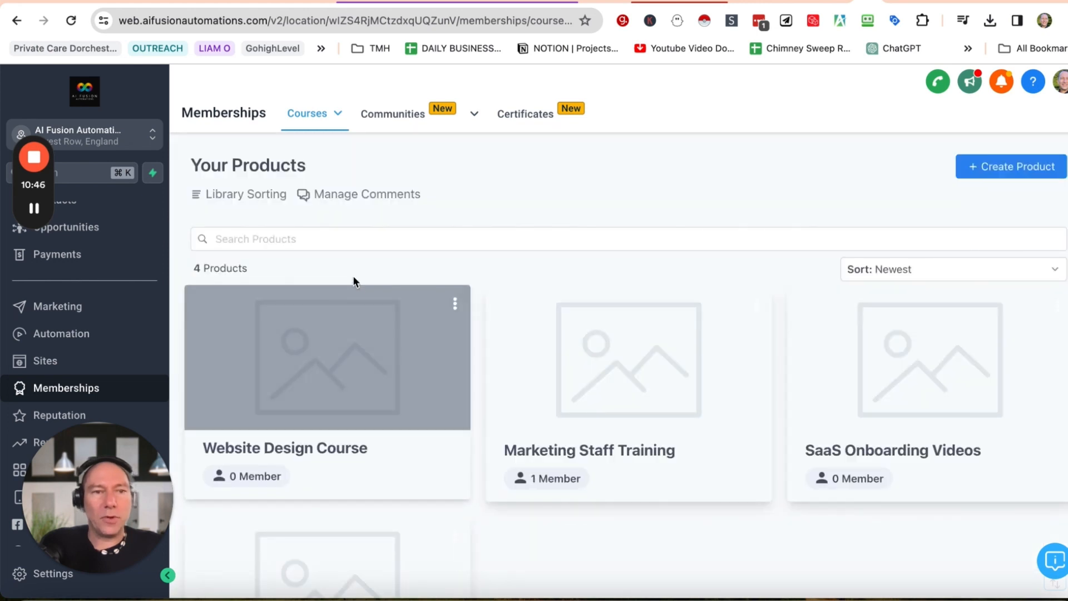
left_click(453, 306)
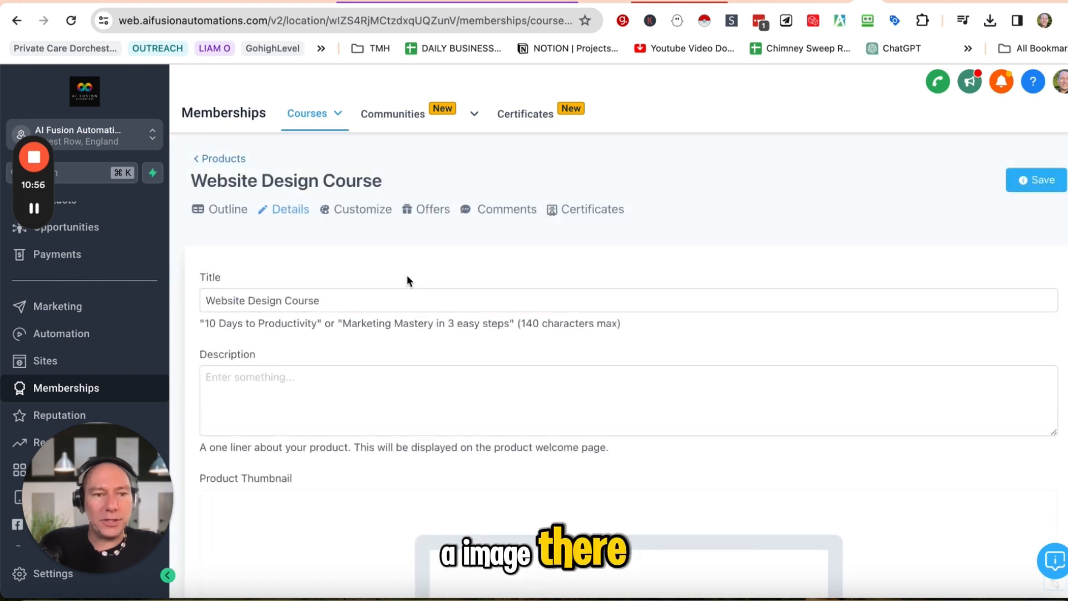
- Upload download.png from the Downloads folder as the product thumbnail of the Website Design Course
scroll(407, 276, "down", 2)
scroll(408, 279, "down", 7)
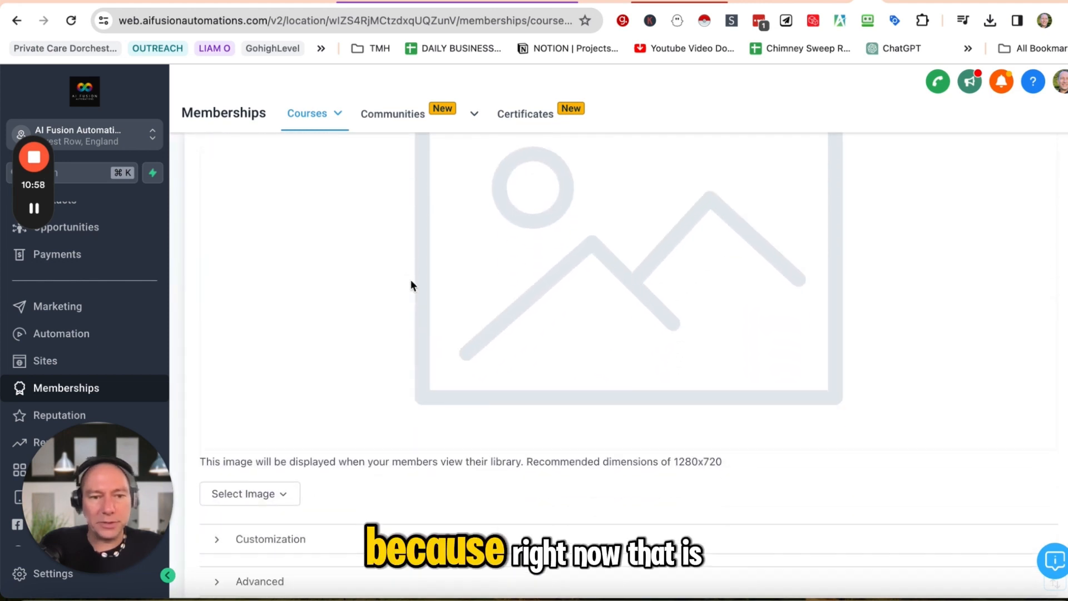
left_click(285, 426)
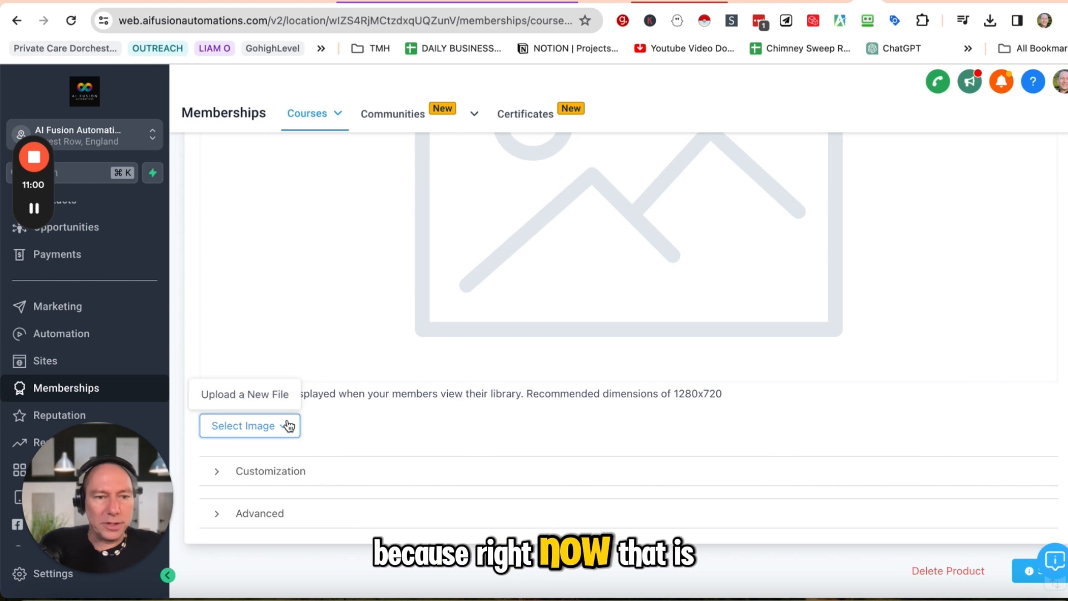
left_click(269, 397)
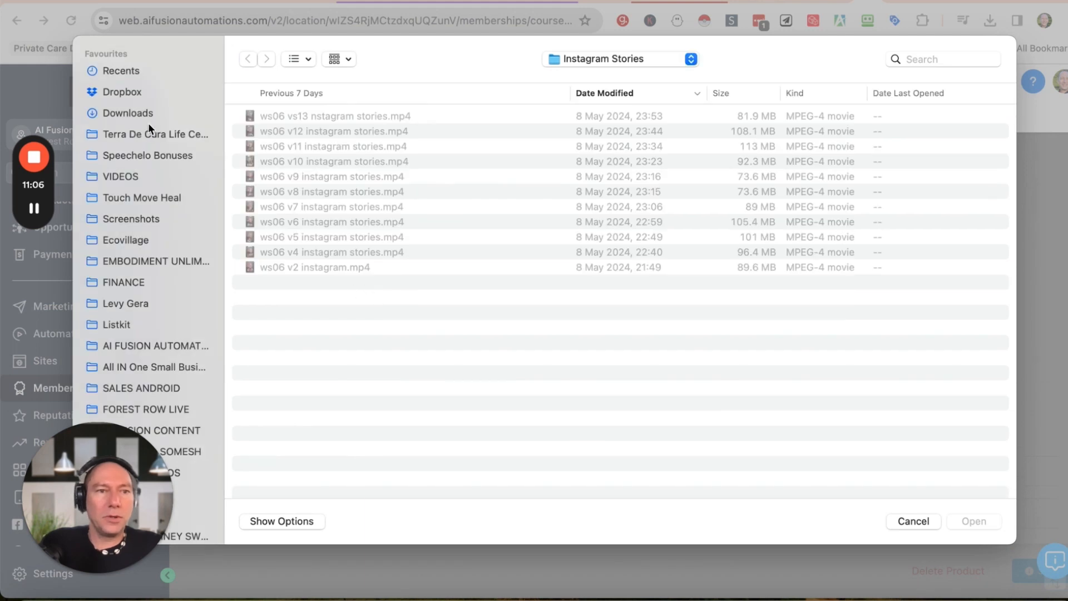
left_click(142, 114)
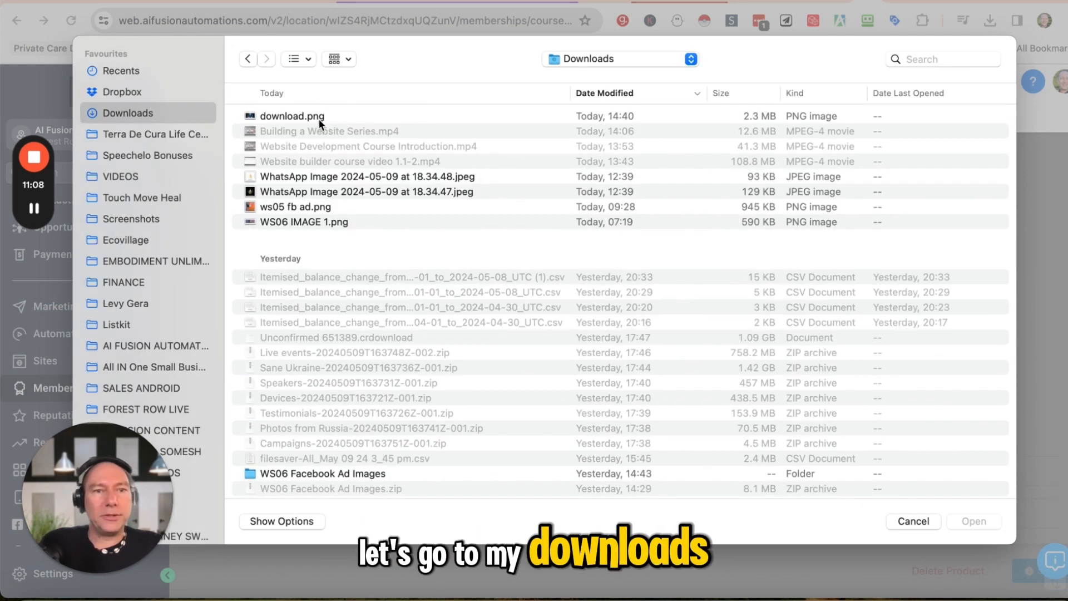
double_click(306, 116)
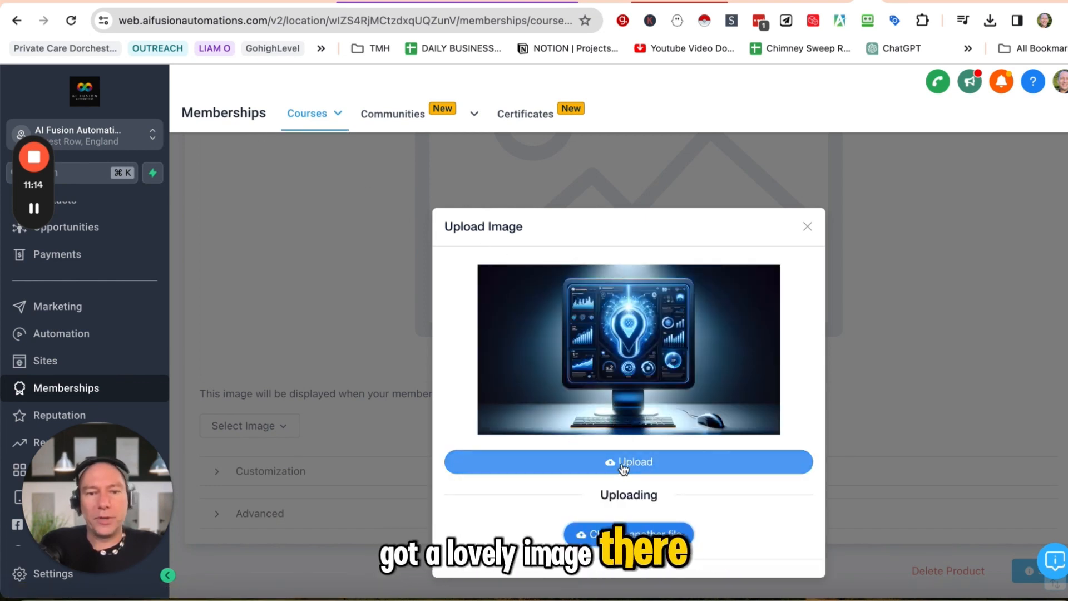
left_click(622, 470)
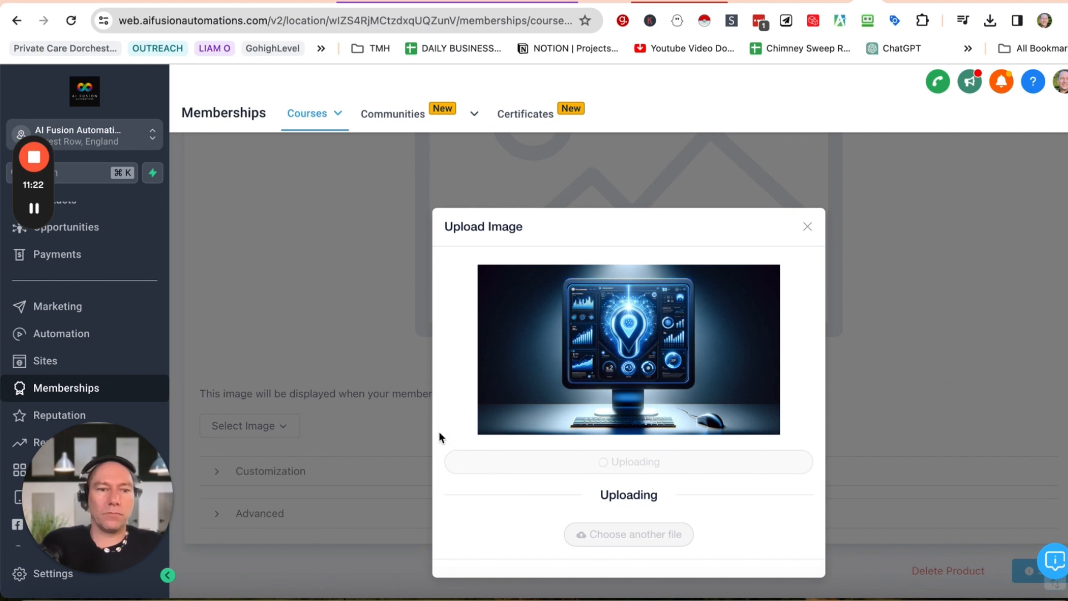
left_click(37, 211)
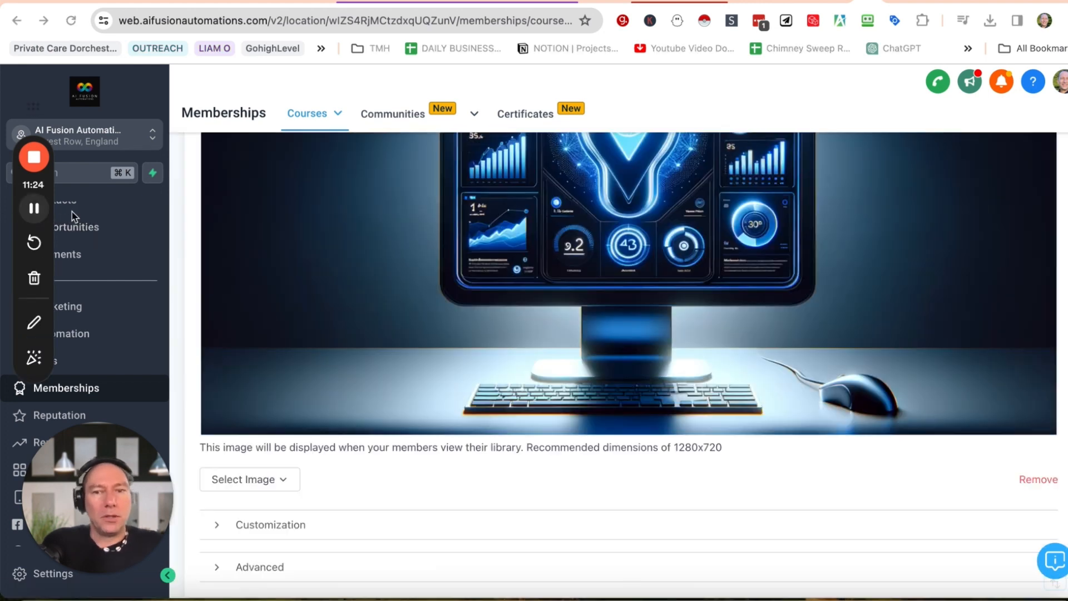
- Save the Website Design Course details with the new product thumbnail
scroll(345, 264, "down", 1)
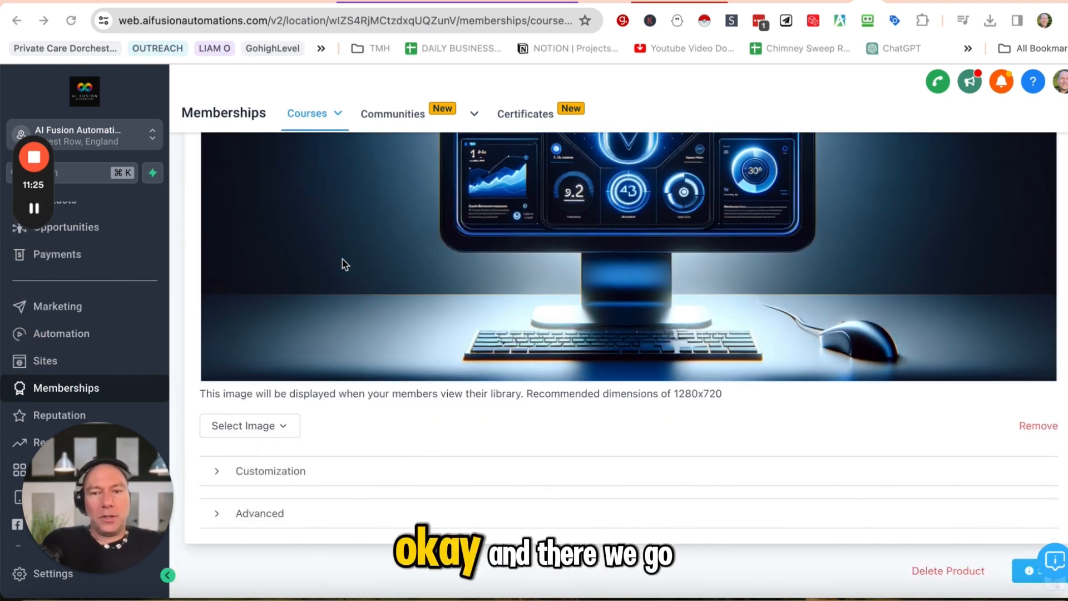
scroll(345, 264, "up", 5)
scroll(342, 262, "up", 6)
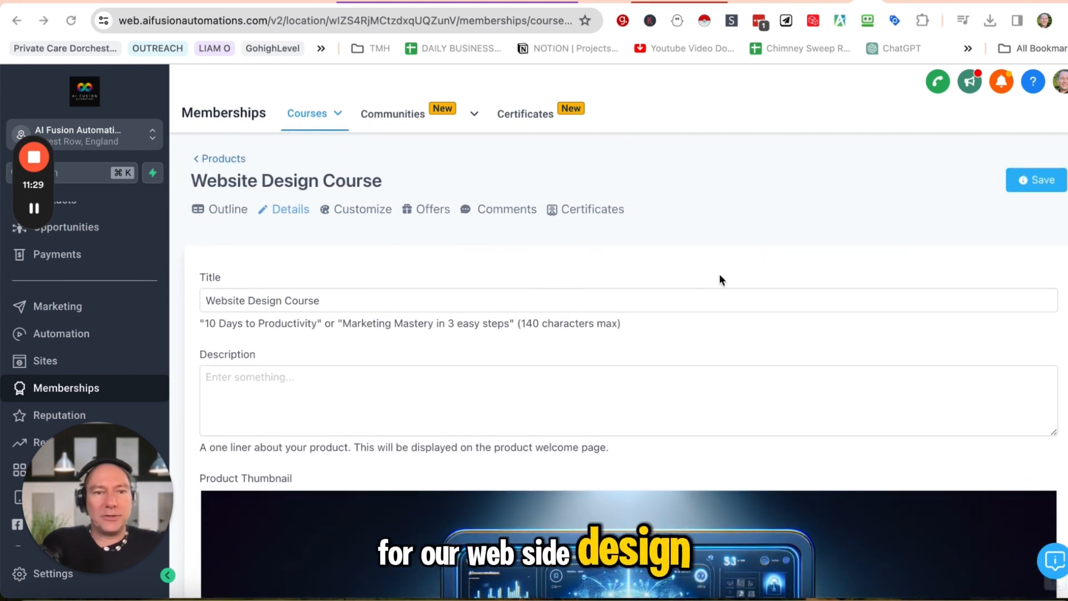
left_click(1025, 189)
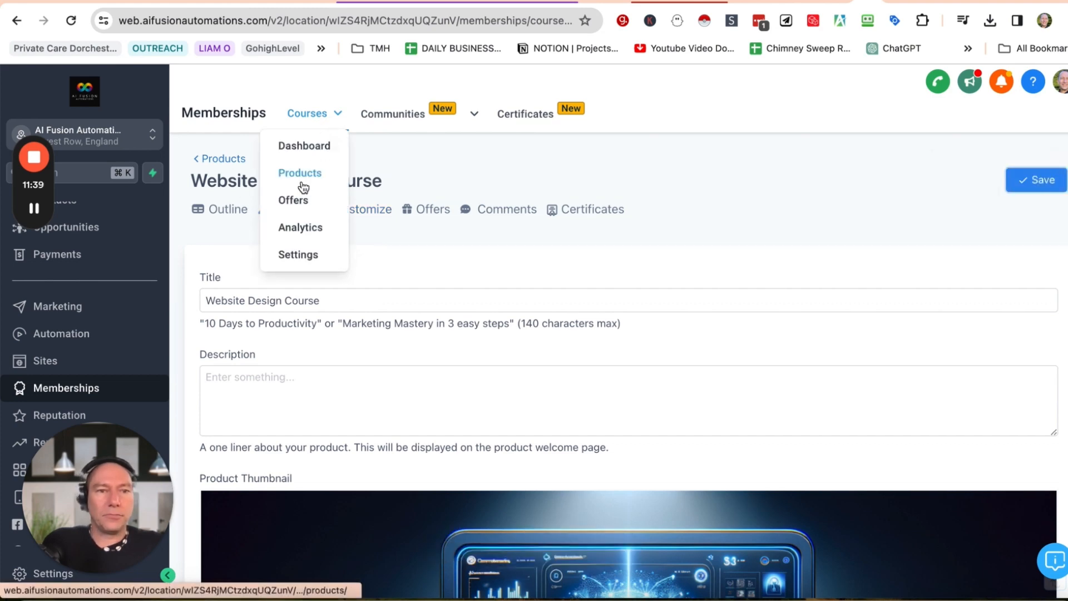
left_click(508, 306)
scroll(504, 307, "down", 3)
scroll(504, 307, "down", 10)
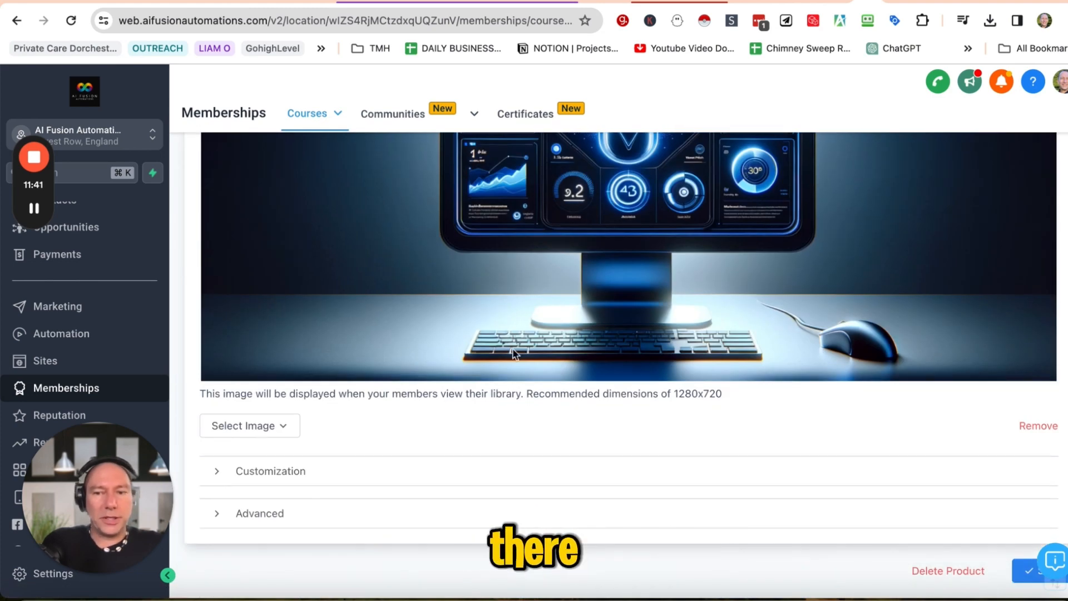
left_click(1028, 571)
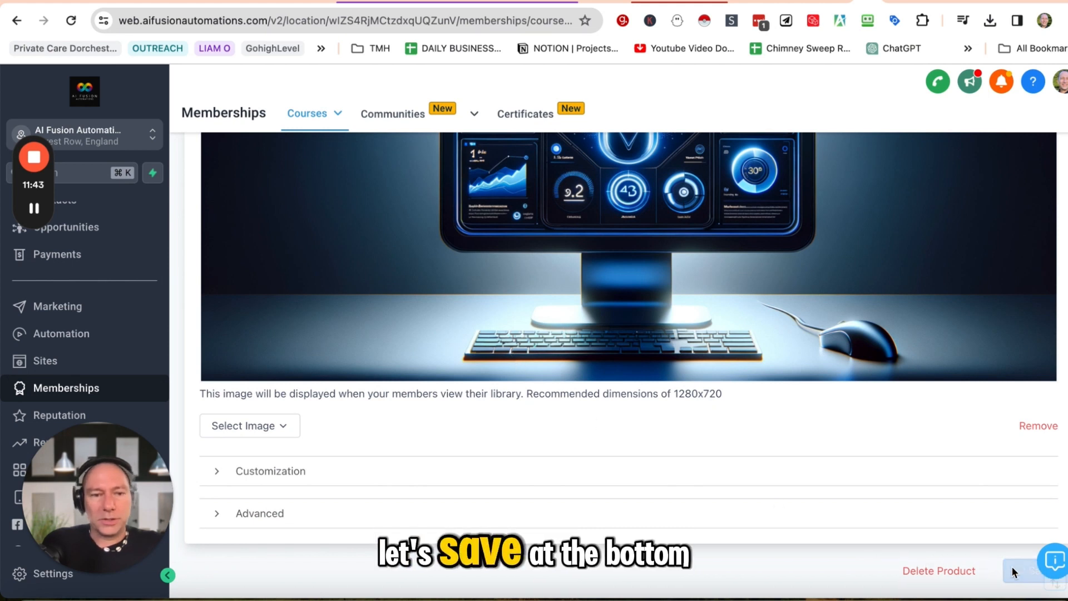
- Look through the course's customization settings for instructor, logo and favicon images, and its advanced custom code settings
left_click(256, 473)
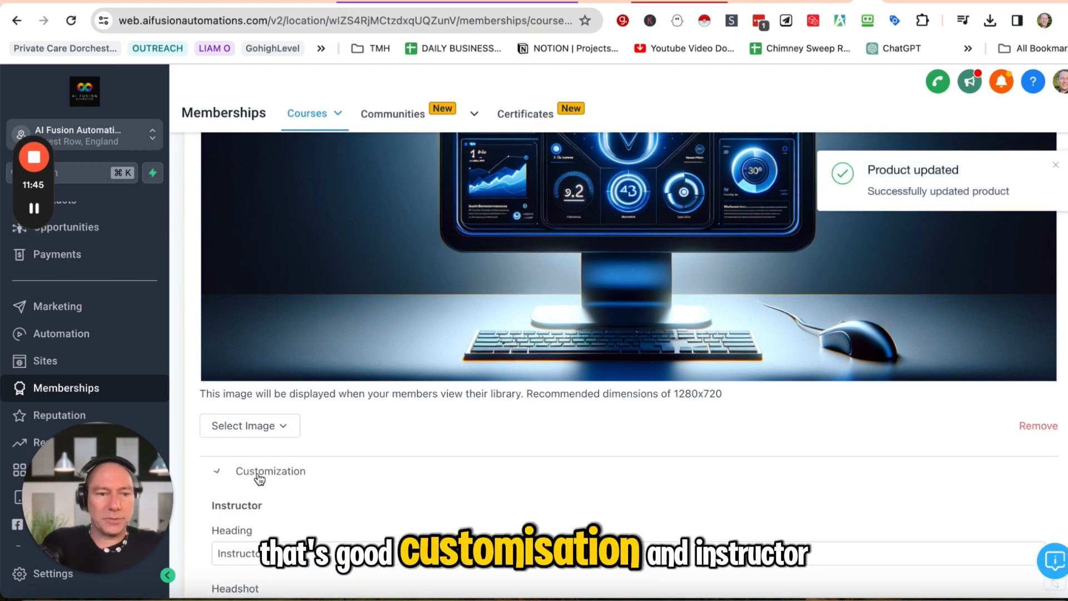
scroll(336, 501, "down", 2)
scroll(335, 502, "down", 1)
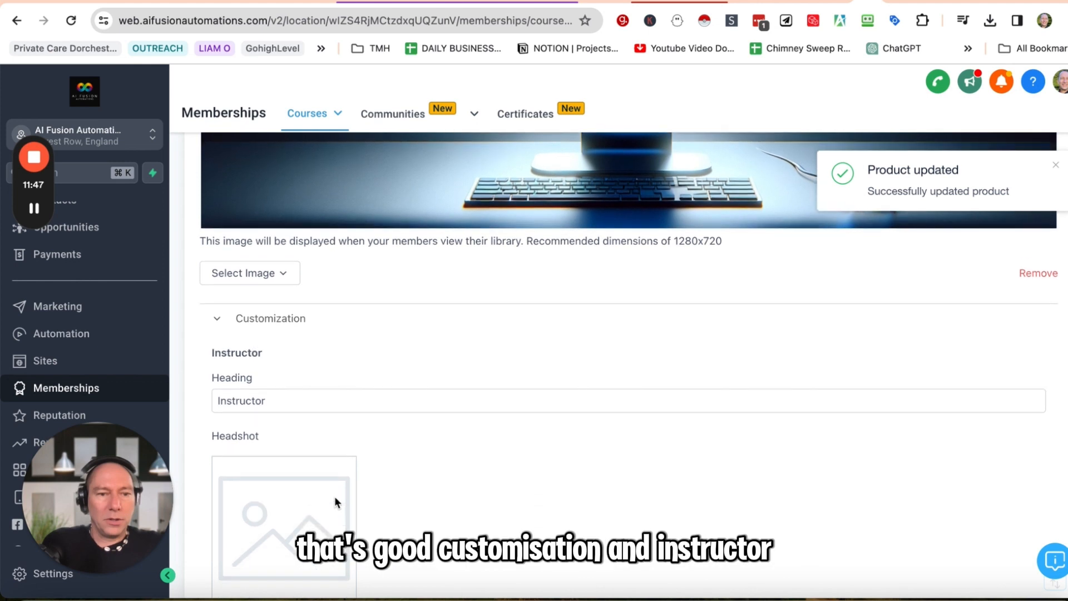
scroll(278, 424, "down", 1)
scroll(278, 425, "down", 7)
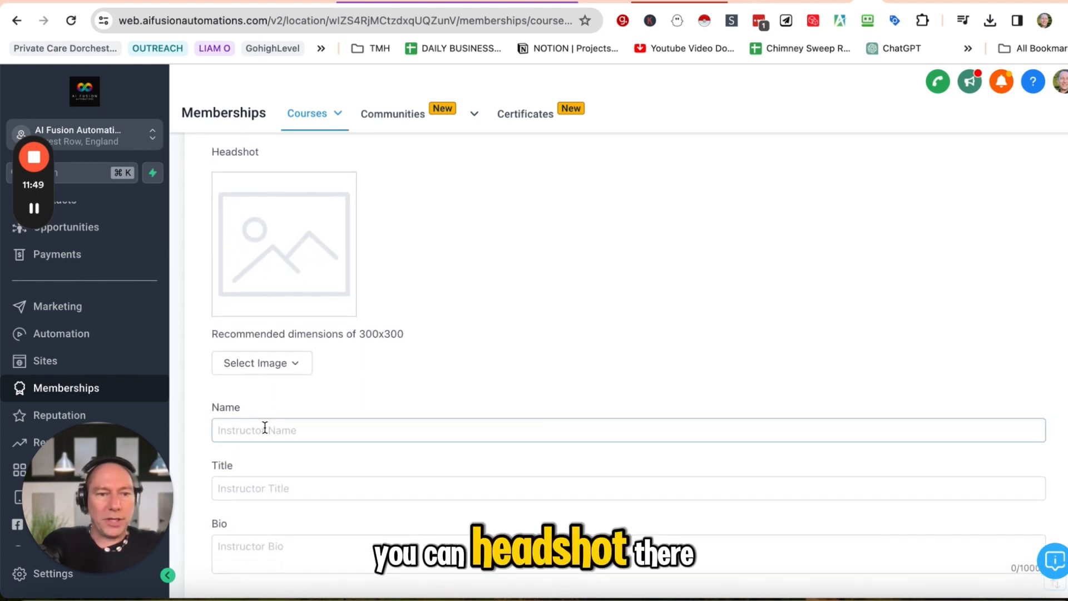
scroll(265, 427, "down", 9)
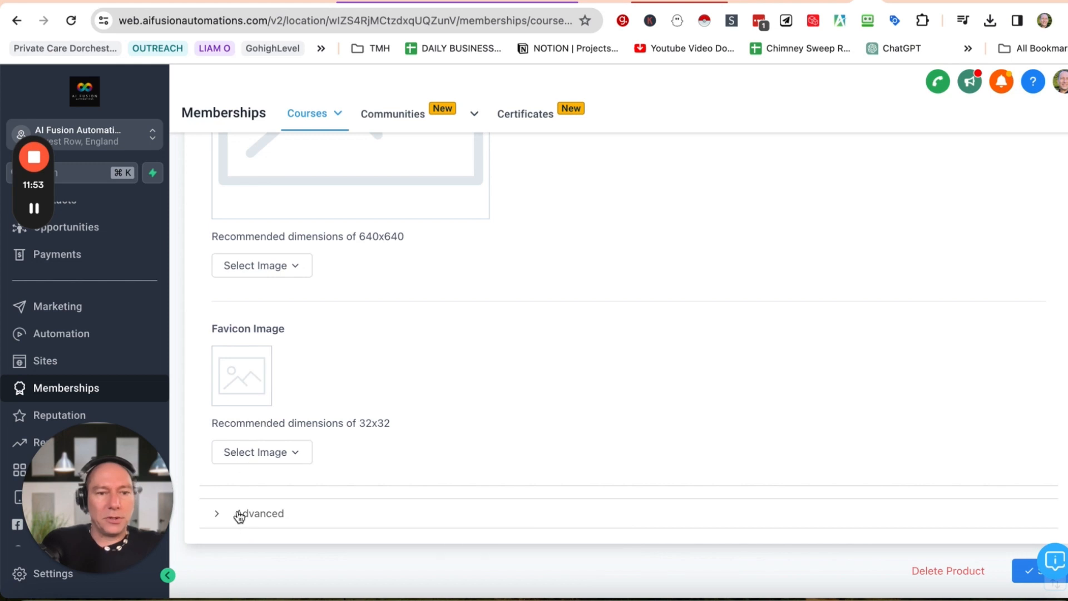
left_click(344, 486)
scroll(342, 484, "down", 4)
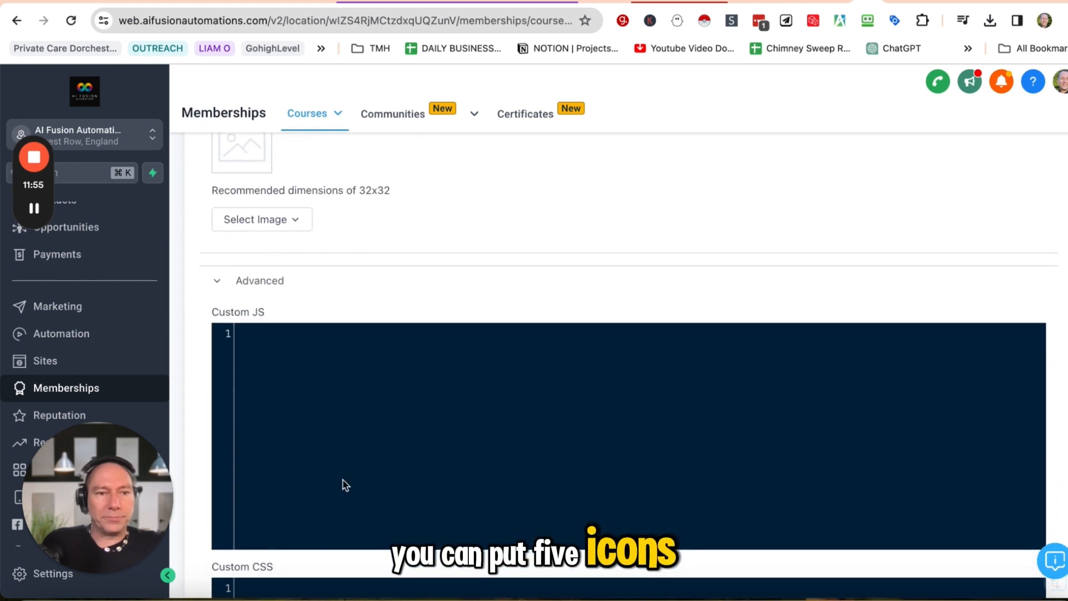
scroll(345, 488, "up", 20)
scroll(334, 423, "up", 12)
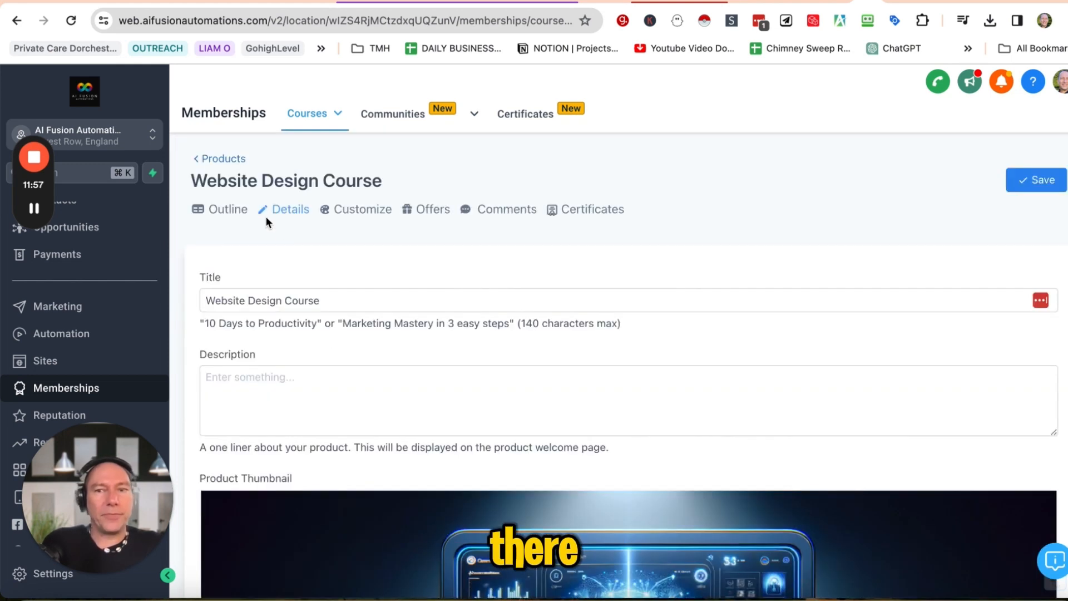
- Return to the course outline and add a subcategory titled "Website Basics" under the Website Design category
left_click(228, 209)
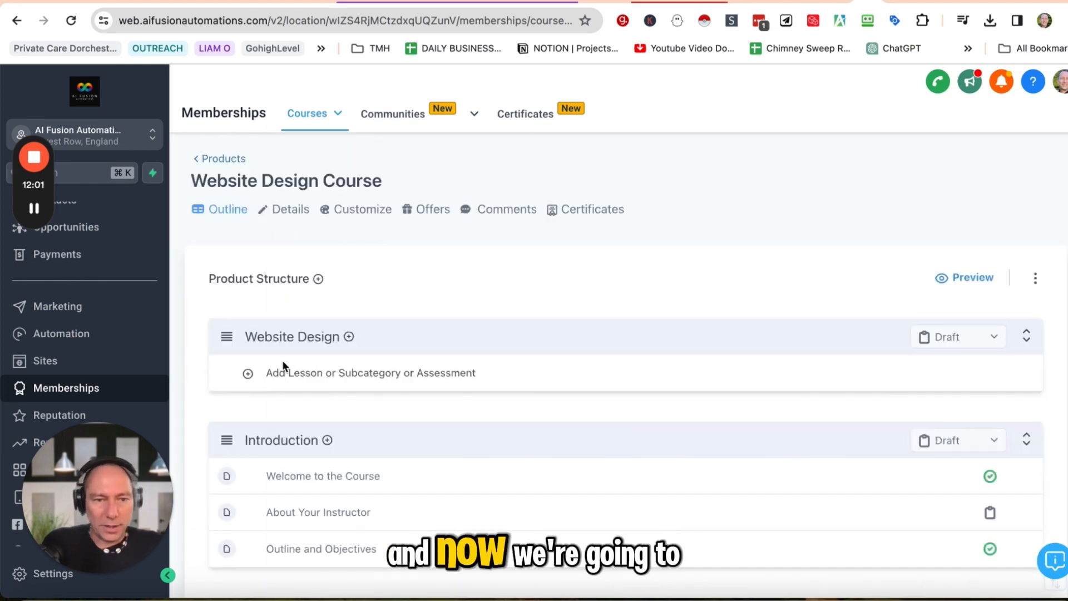
left_click(286, 379)
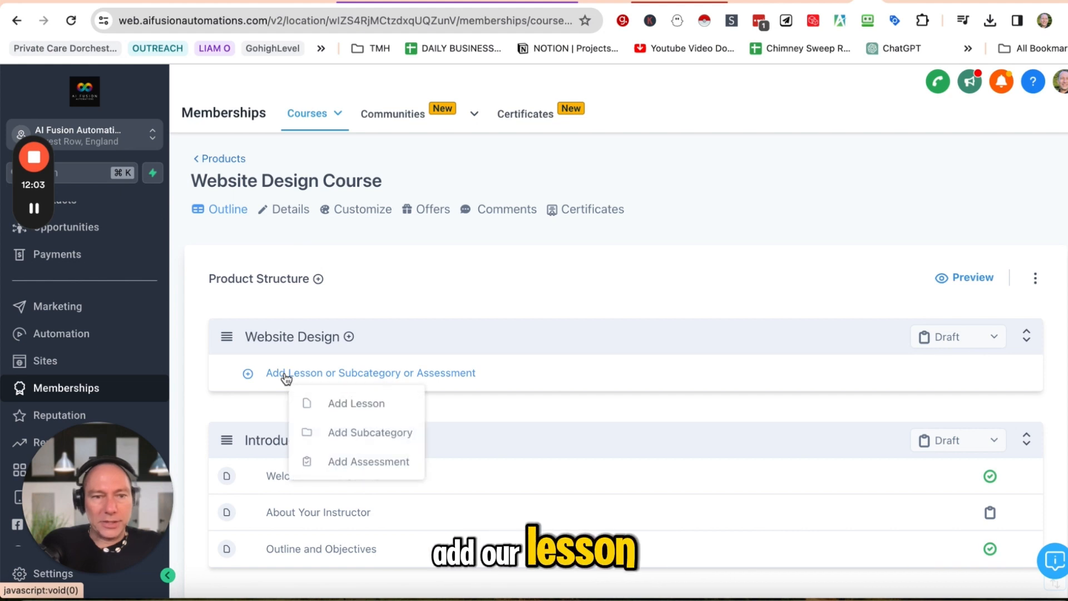
left_click(340, 436)
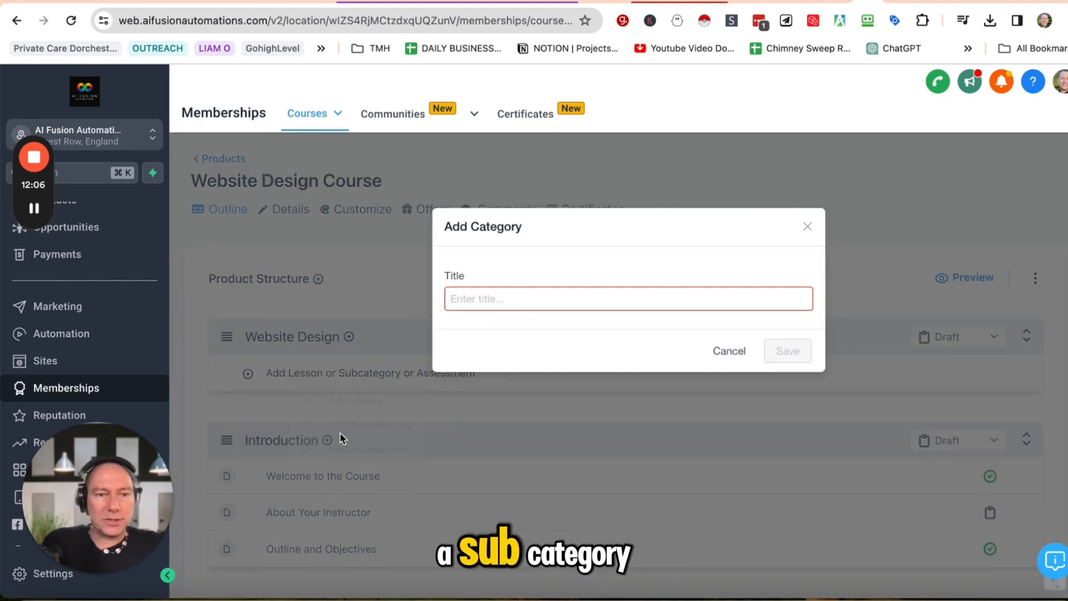
left_click(495, 302)
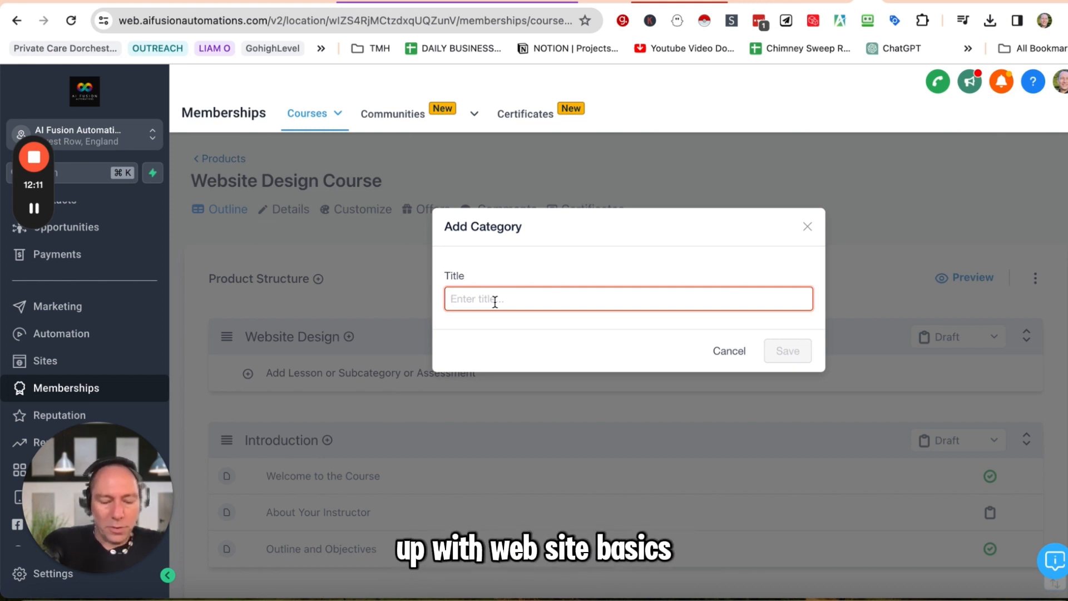
type("Website Basics")
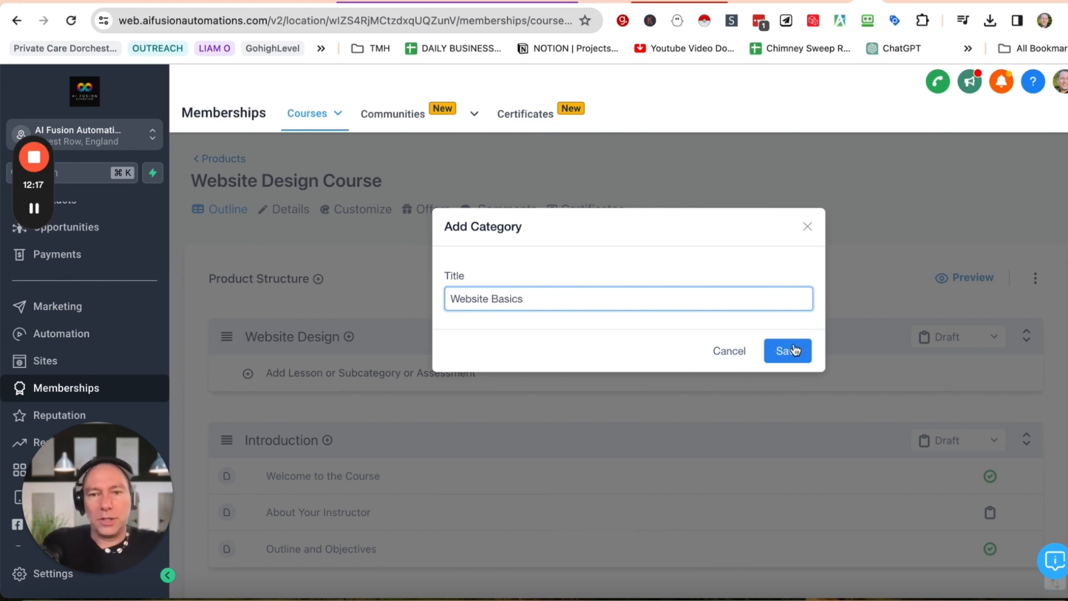
left_click(795, 349)
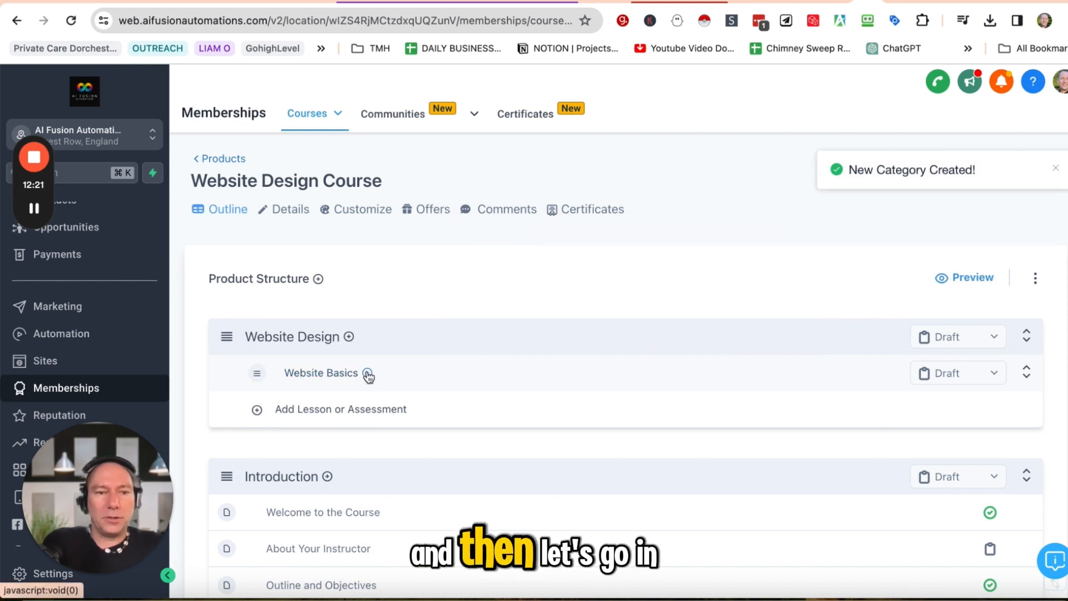
- Open the Website Basics subcategory and look through its details, contents, visibility and category thumbnail settings
left_click(345, 373)
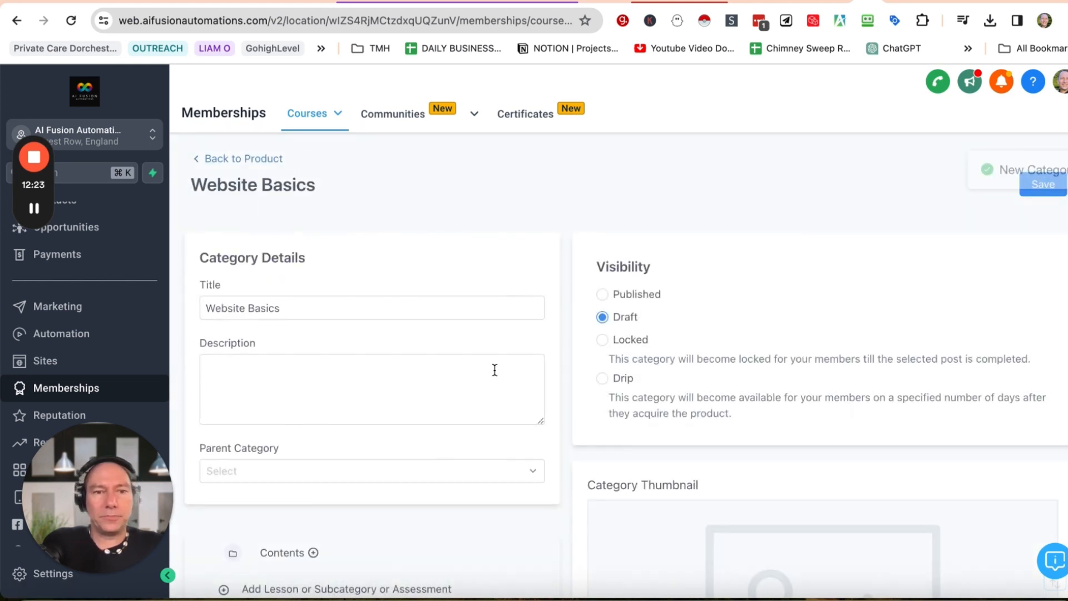
scroll(340, 328, "down", 5)
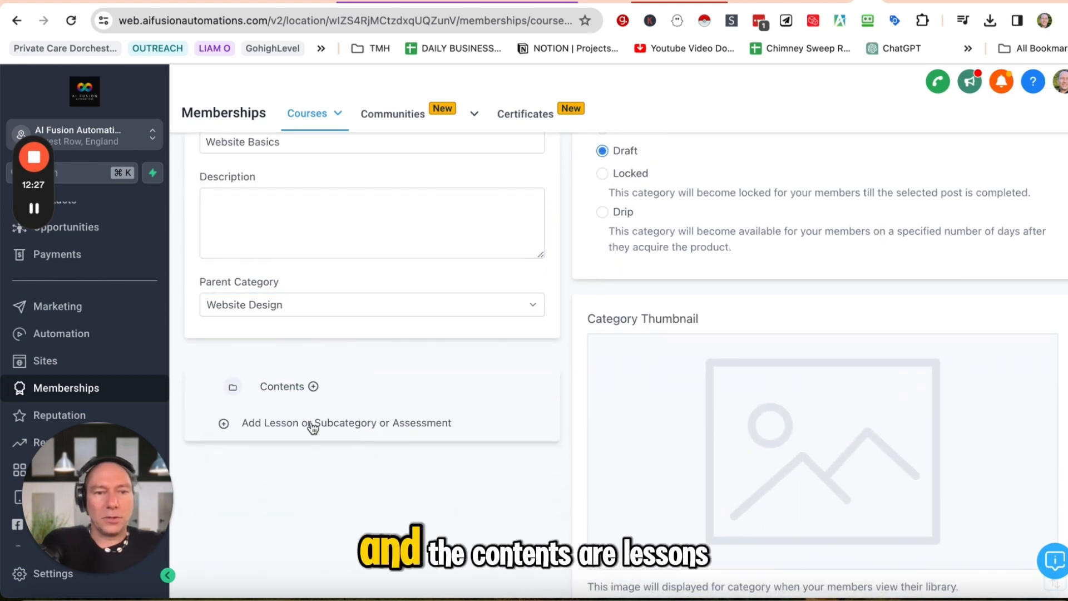
scroll(619, 365, "down", 1)
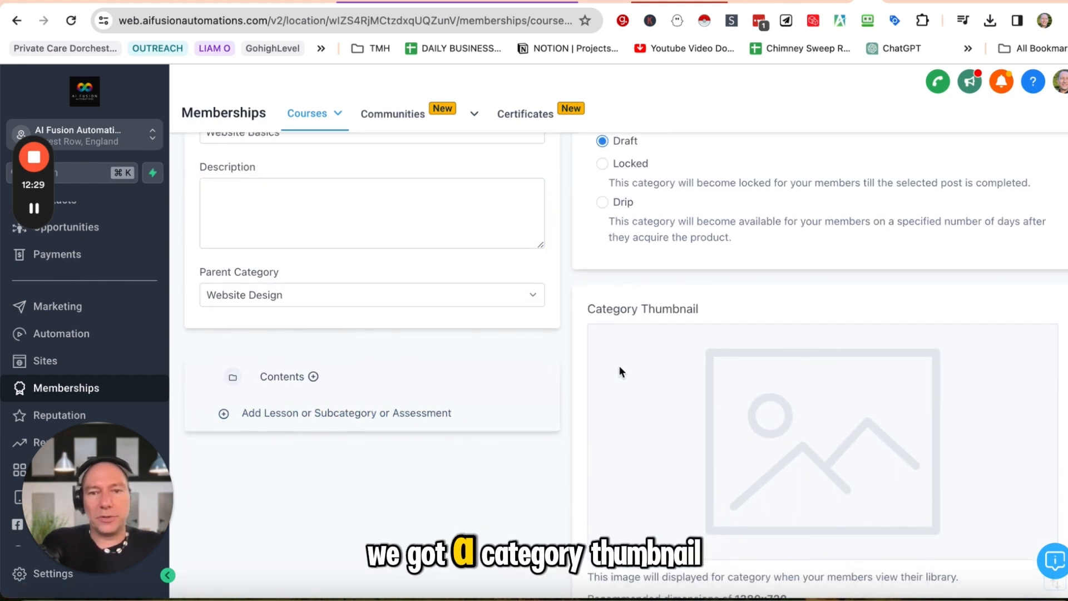
scroll(712, 426, "up", 6)
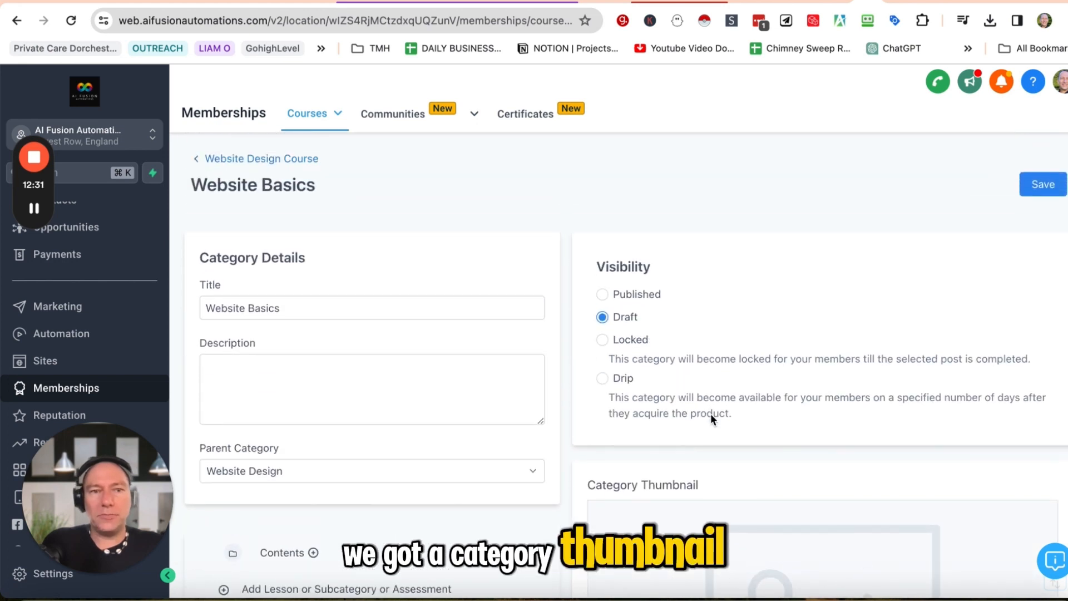
left_click(474, 114)
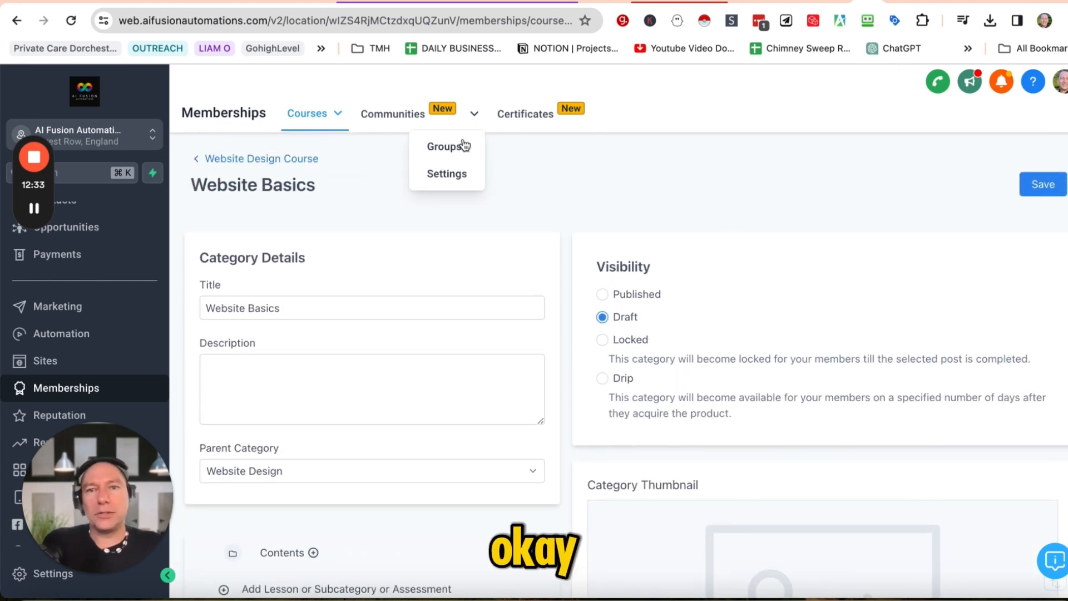
scroll(616, 209, "down", 1)
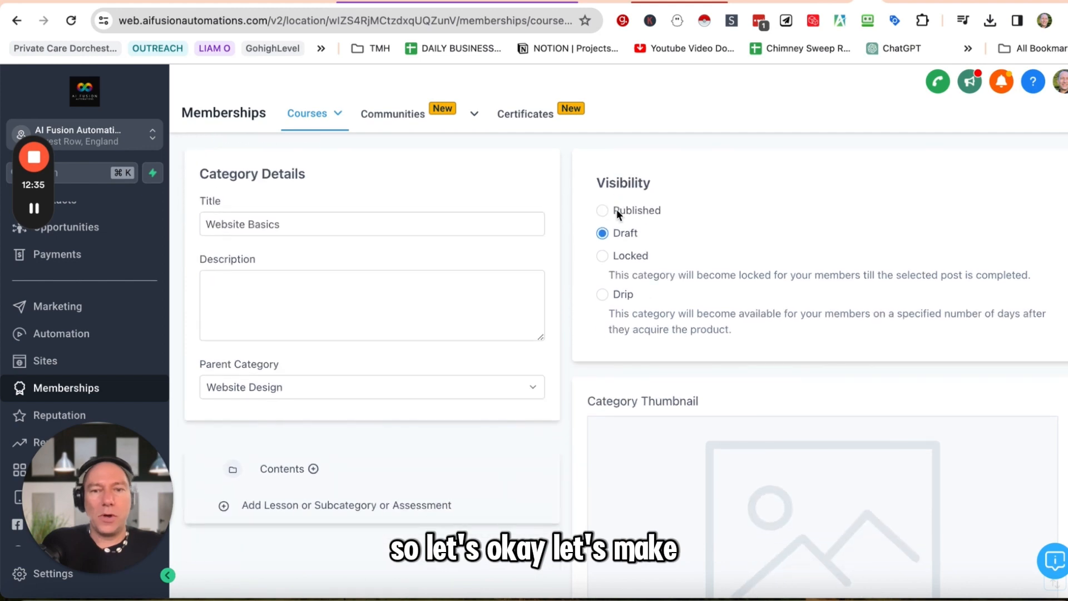
scroll(616, 209, "up", 1)
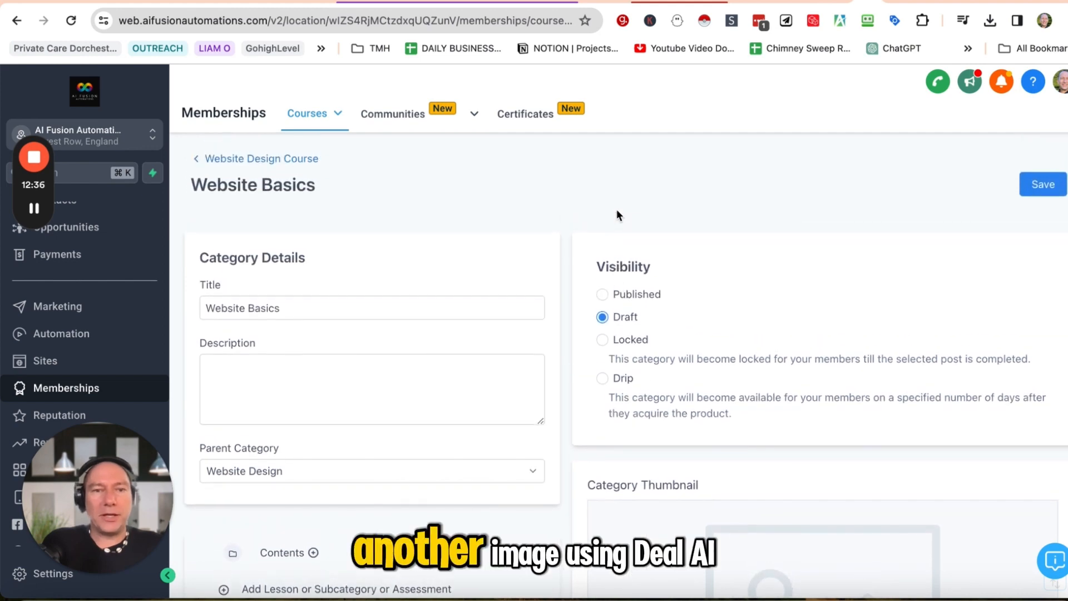
- Switch to the Hero Images page in deal.ai, close the enlarged computer image and return to the image idea
left_click(687, 1)
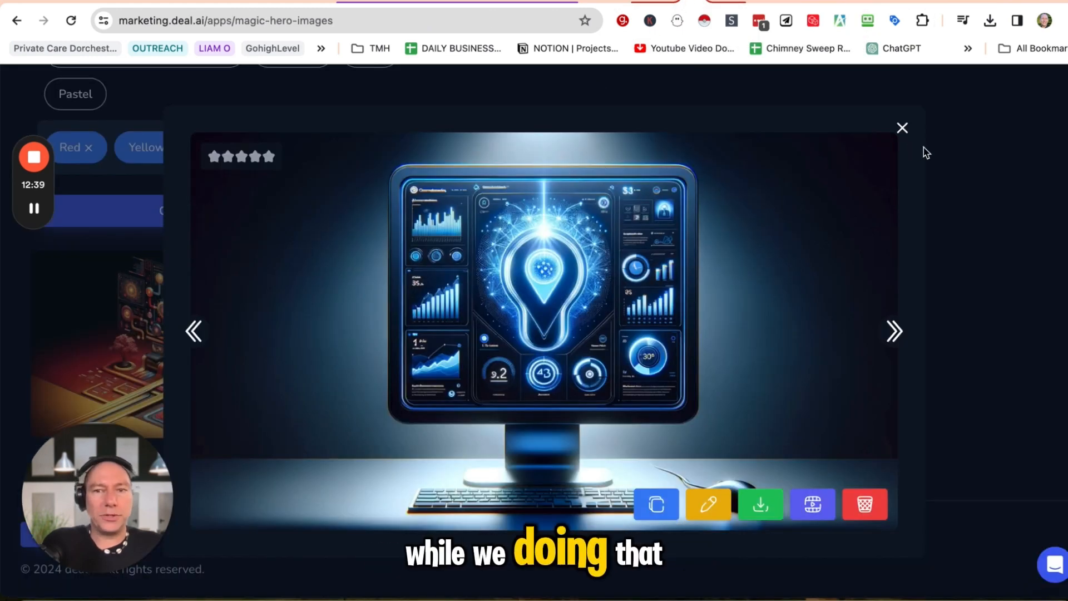
left_click(903, 129)
scroll(363, 285, "up", 20)
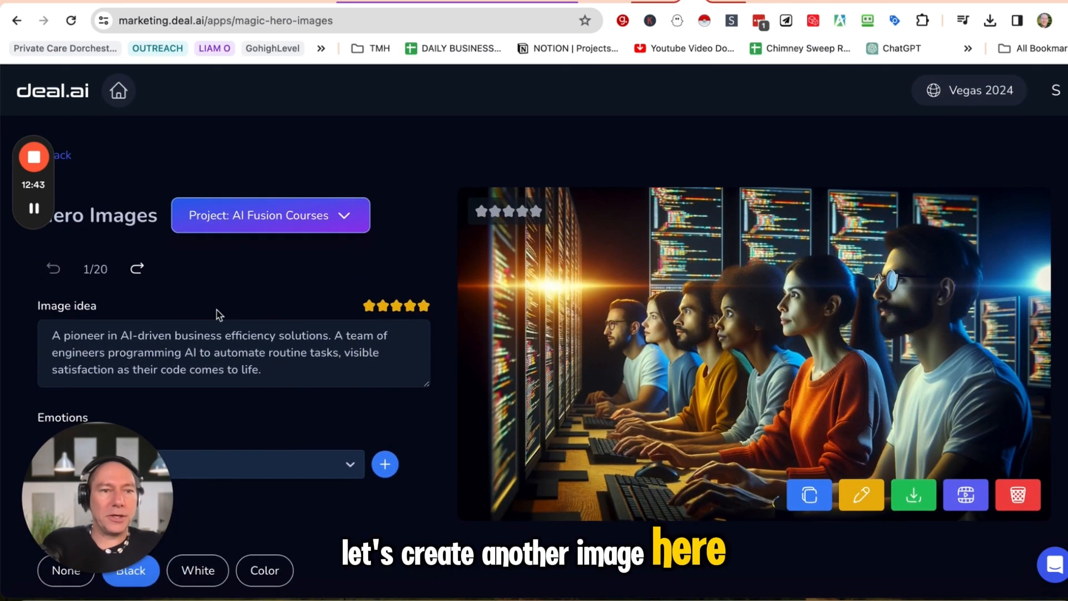
scroll(232, 314, "down", 2)
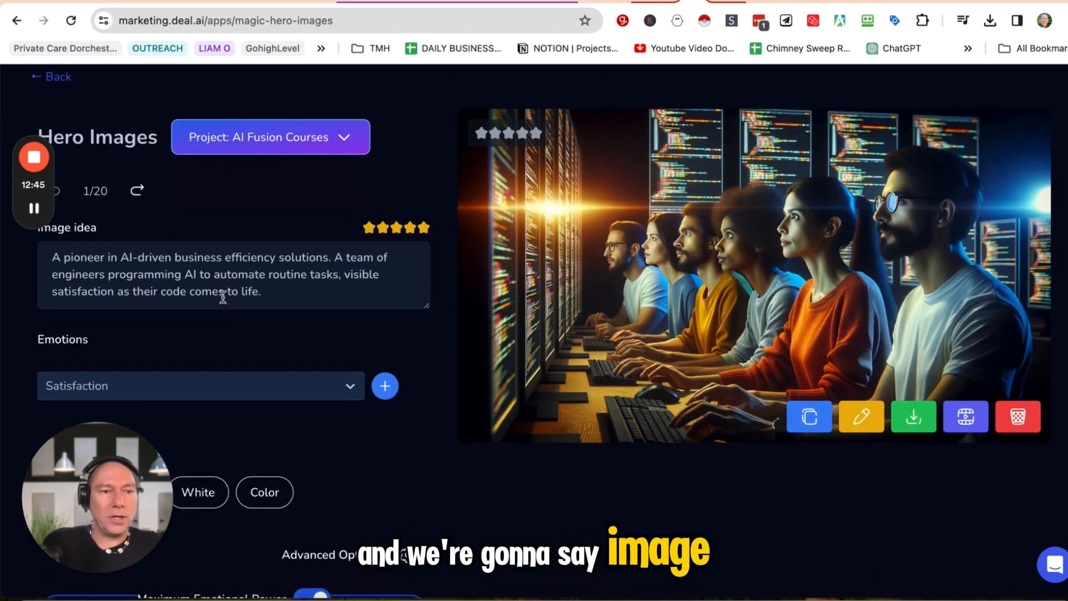
scroll(184, 279, "up", 1)
scroll(182, 277, "down", 1)
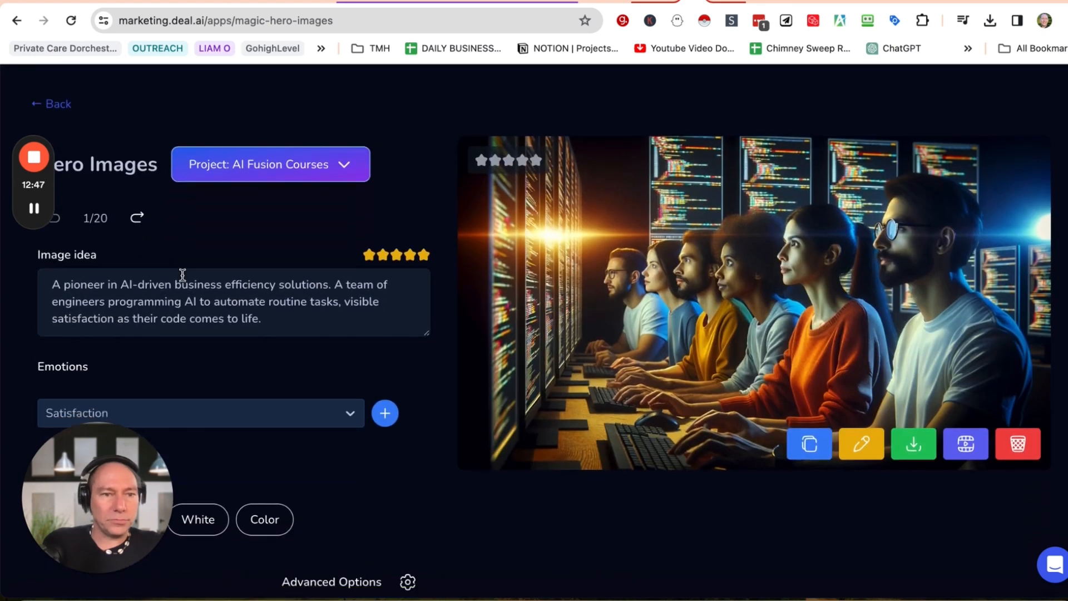
scroll(635, 299, "up", 1)
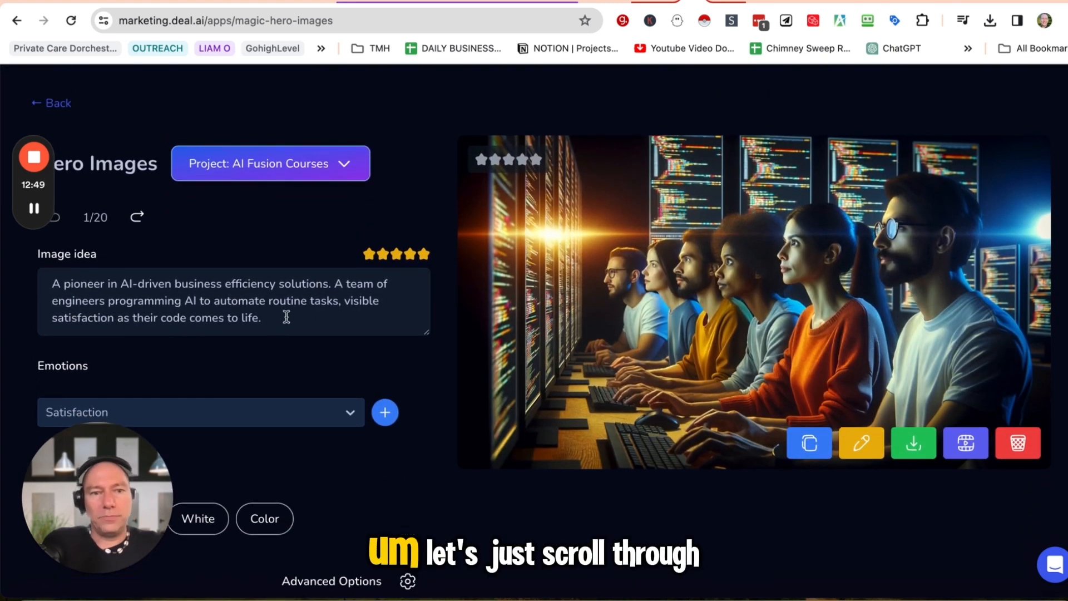
- Advance to the fourth image idea, about robots and humans working together in an animated office, and create another hero image from it
left_click(136, 218)
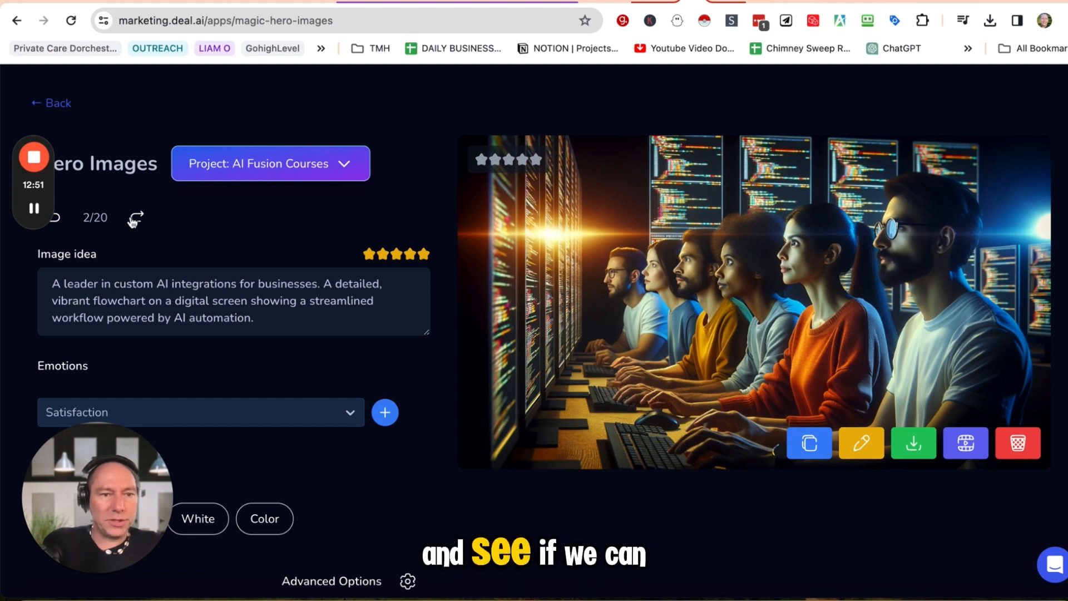
left_click(135, 219)
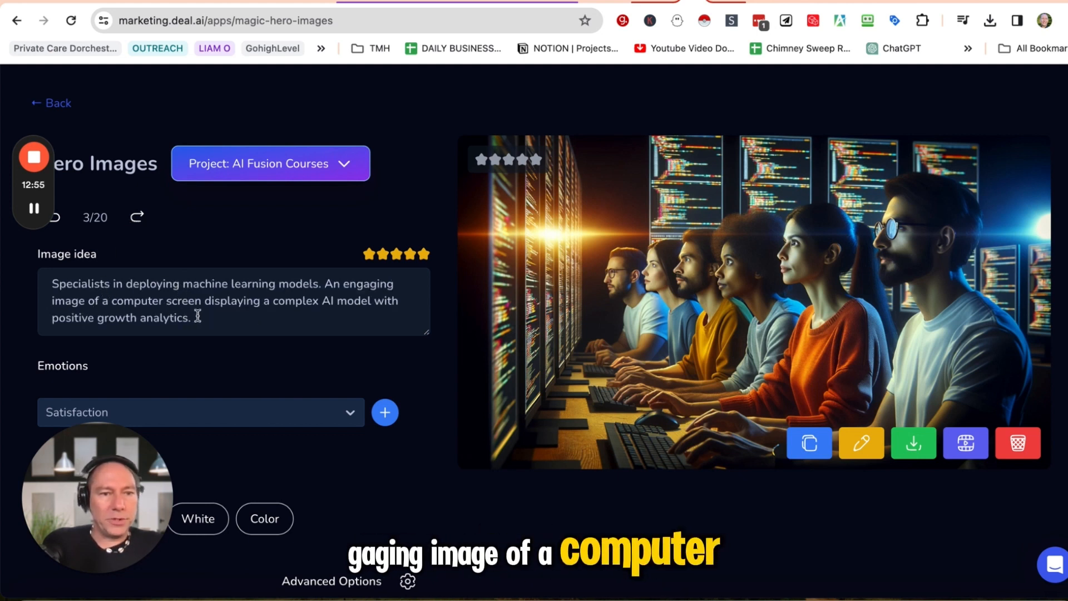
left_click(137, 217)
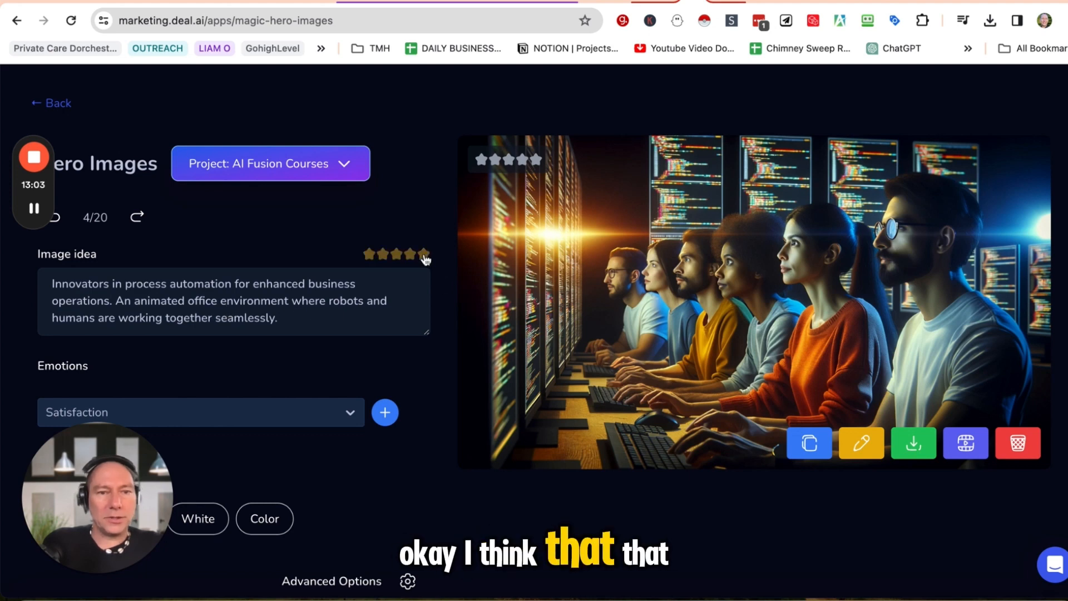
scroll(329, 333, "down", 20)
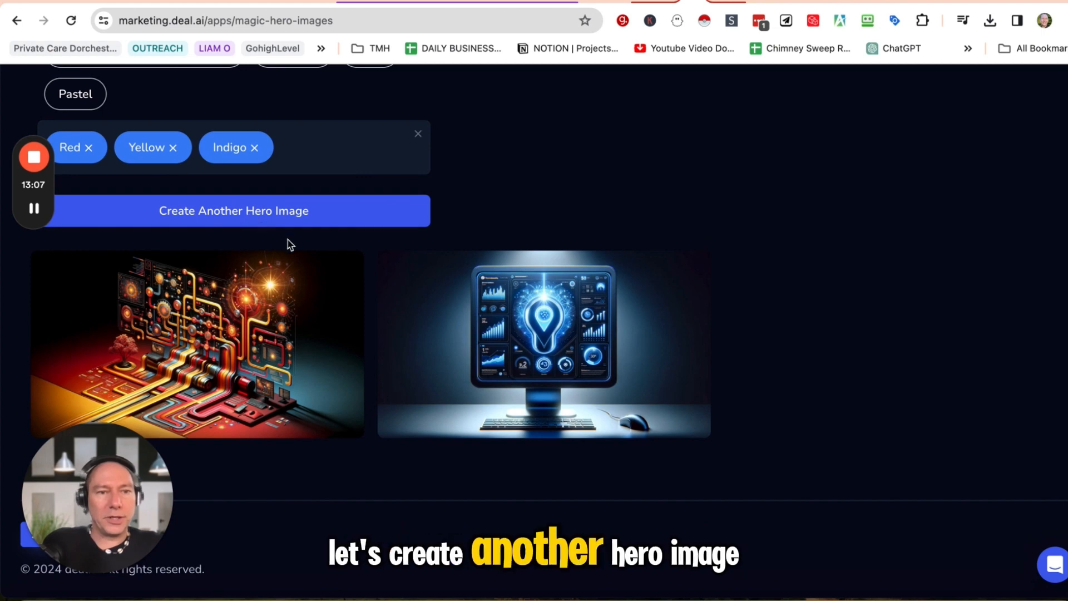
left_click(288, 220)
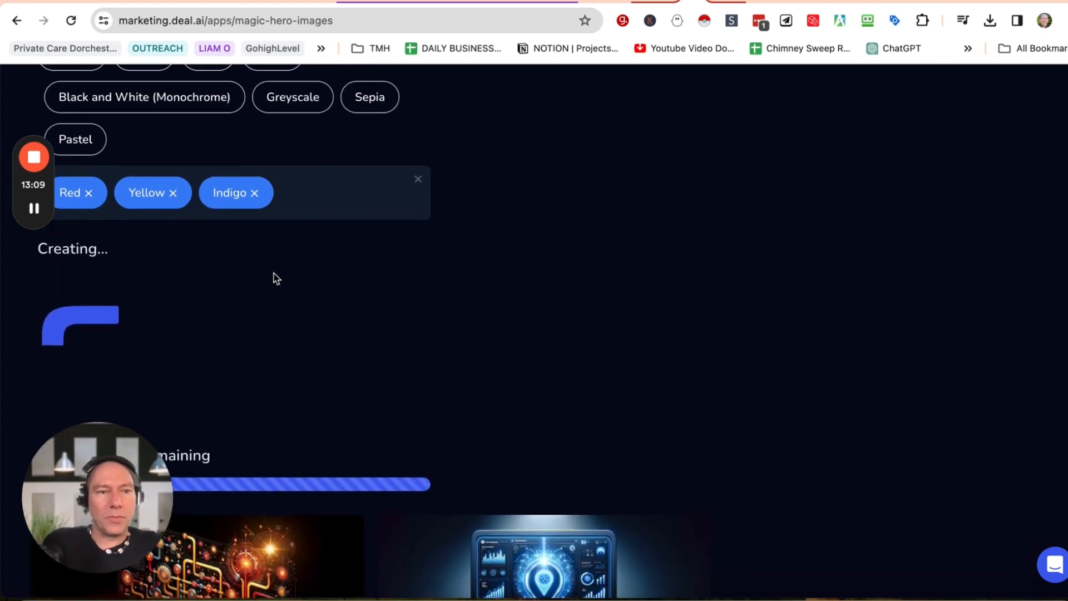
- Open the existing red and yellow circuit-style hero image and download it as a PNG
scroll(277, 277, "down", 3)
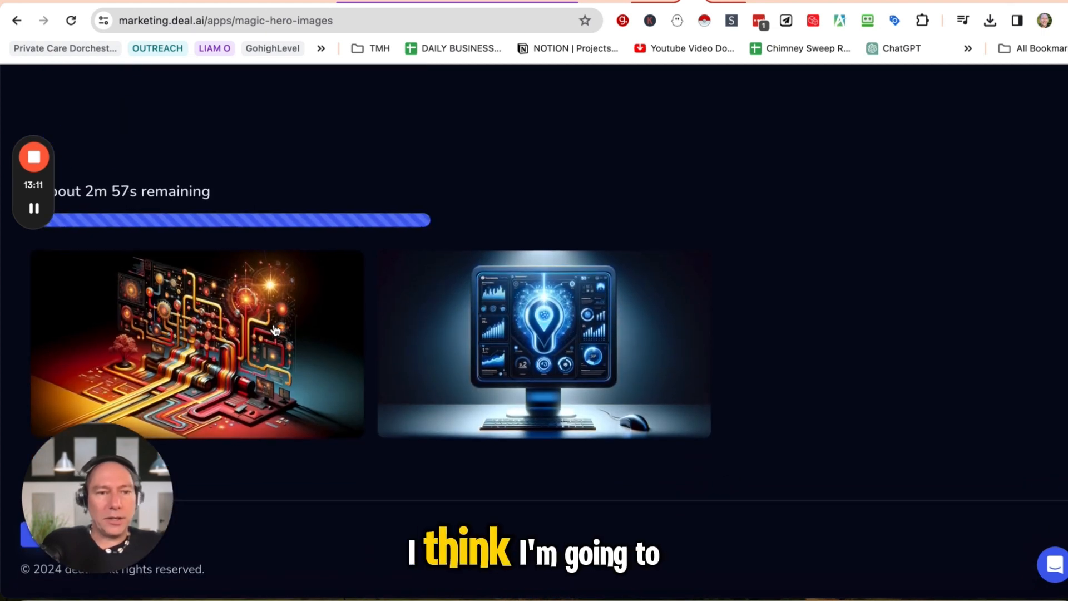
left_click(275, 330)
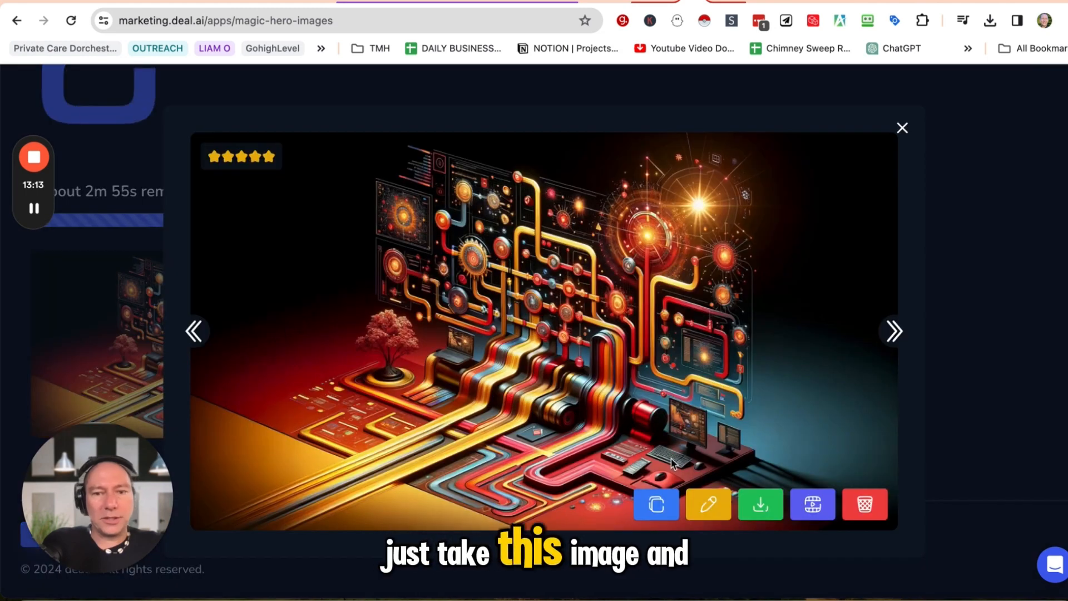
left_click(761, 506)
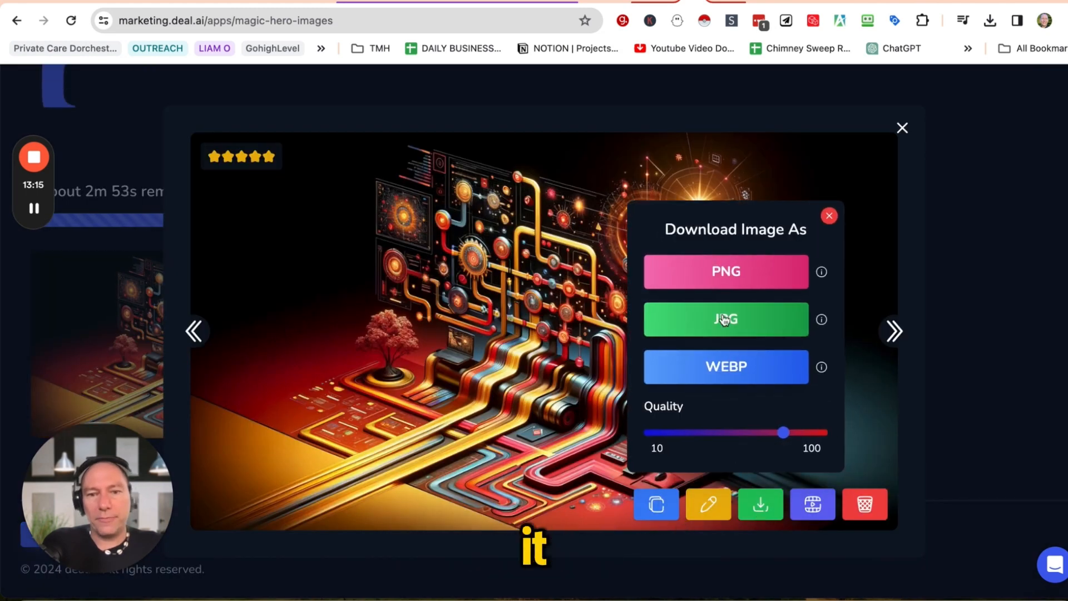
left_click(726, 271)
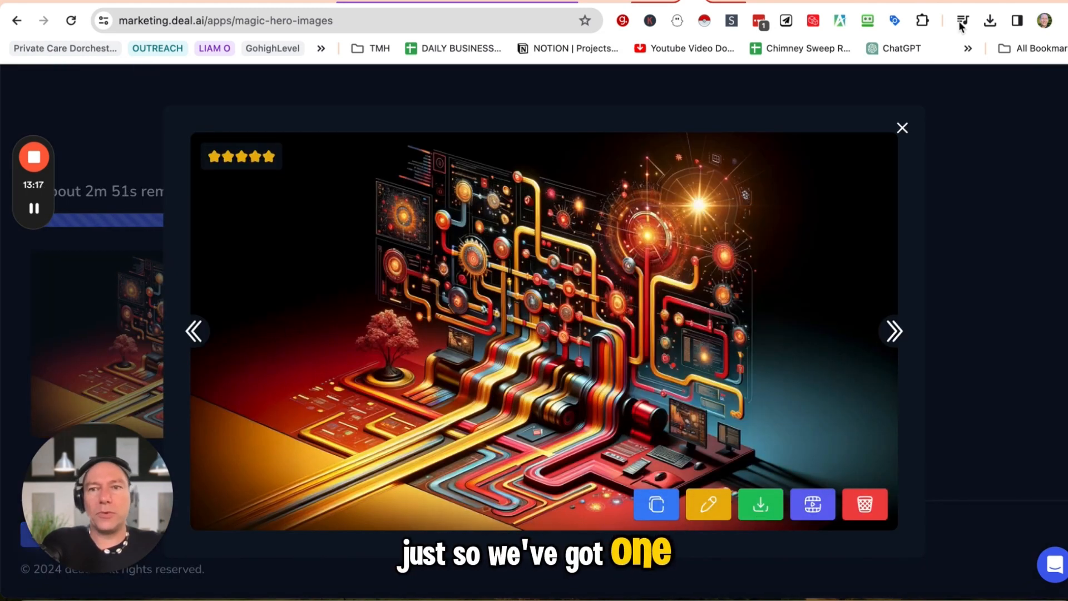
- Switch back to the memberships platform and upload download (1).png from the Downloads folder as the Website Basics category thumbnail
left_click(882, 3)
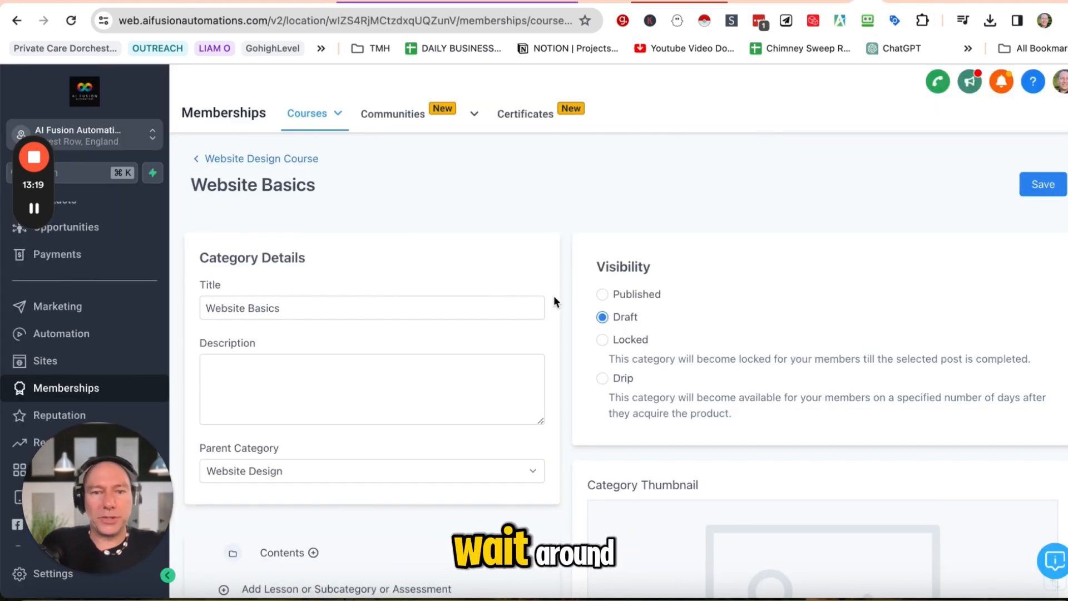
scroll(598, 304, "down", 4)
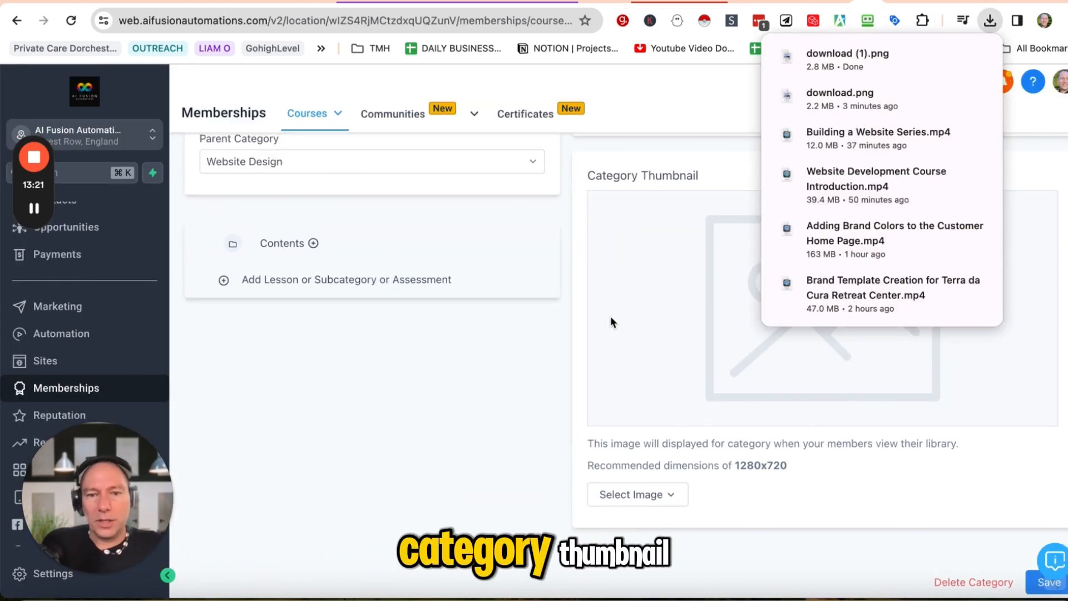
left_click(673, 495)
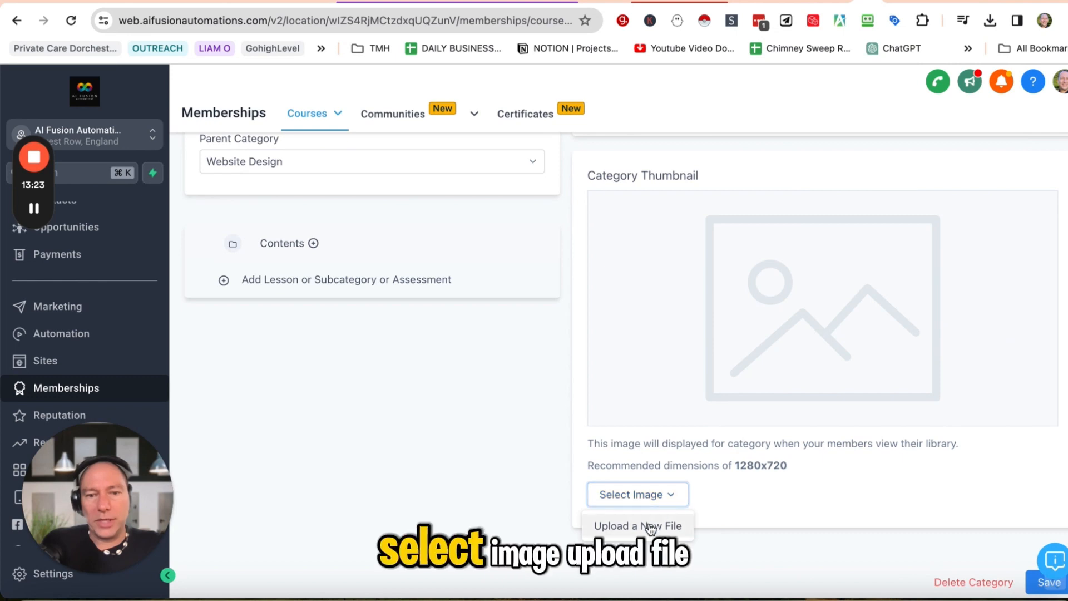
left_click(626, 526)
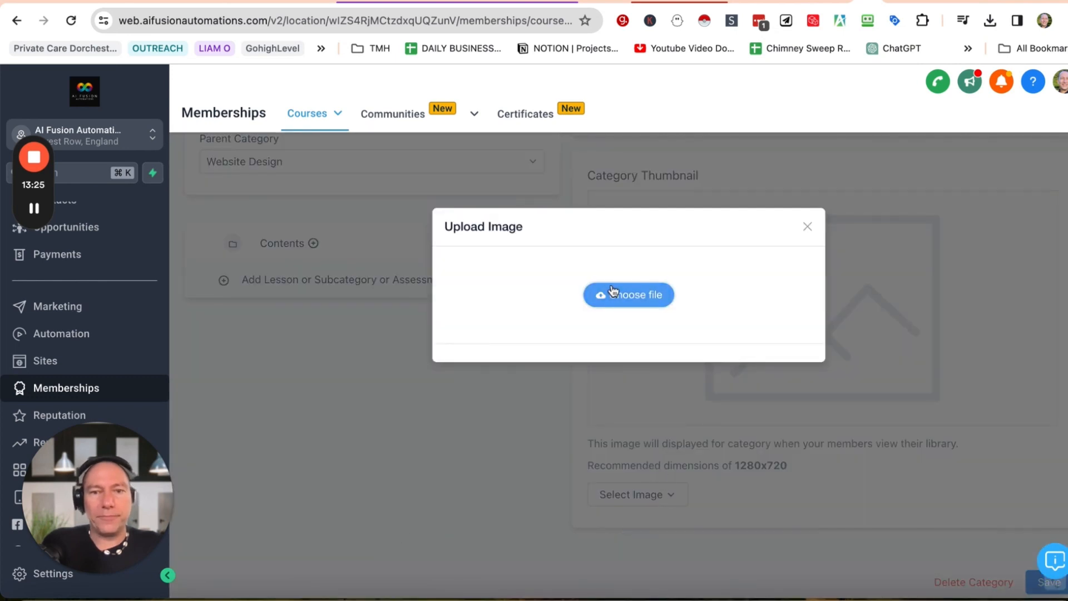
left_click(588, 288)
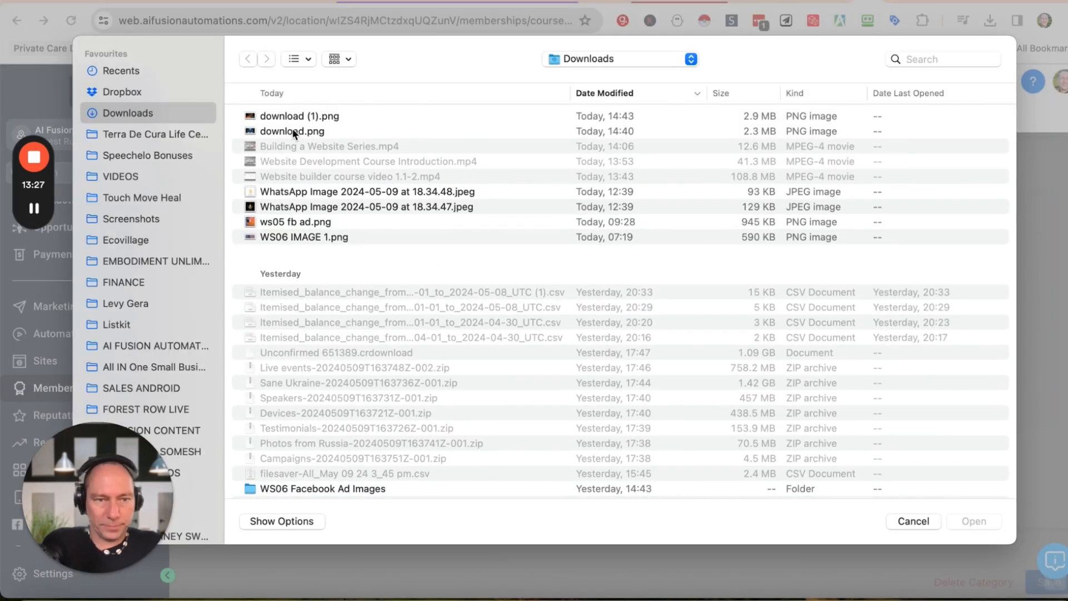
double_click(291, 115)
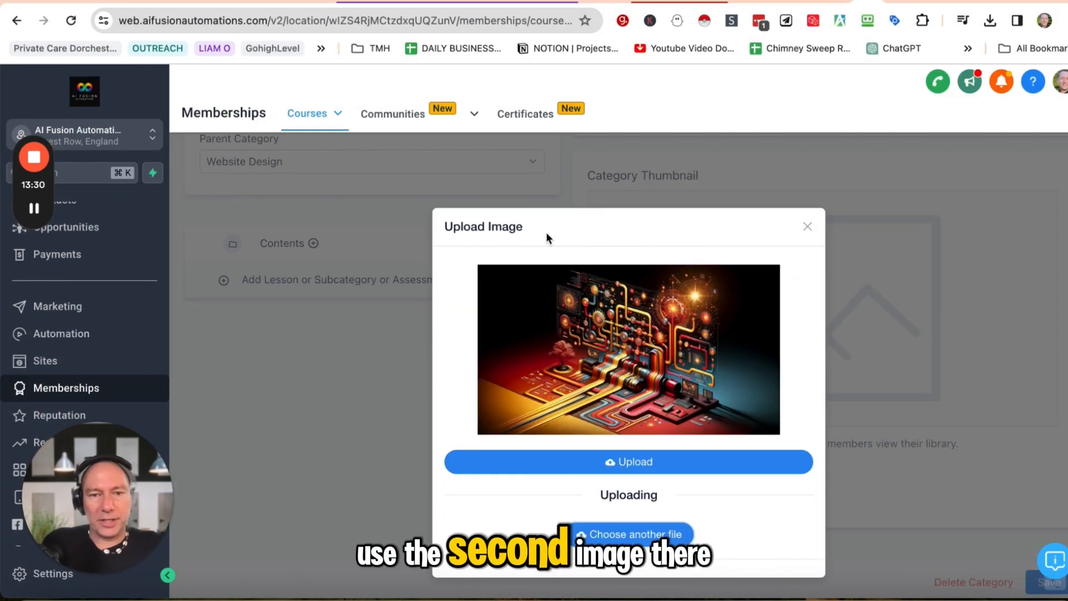
left_click(638, 473)
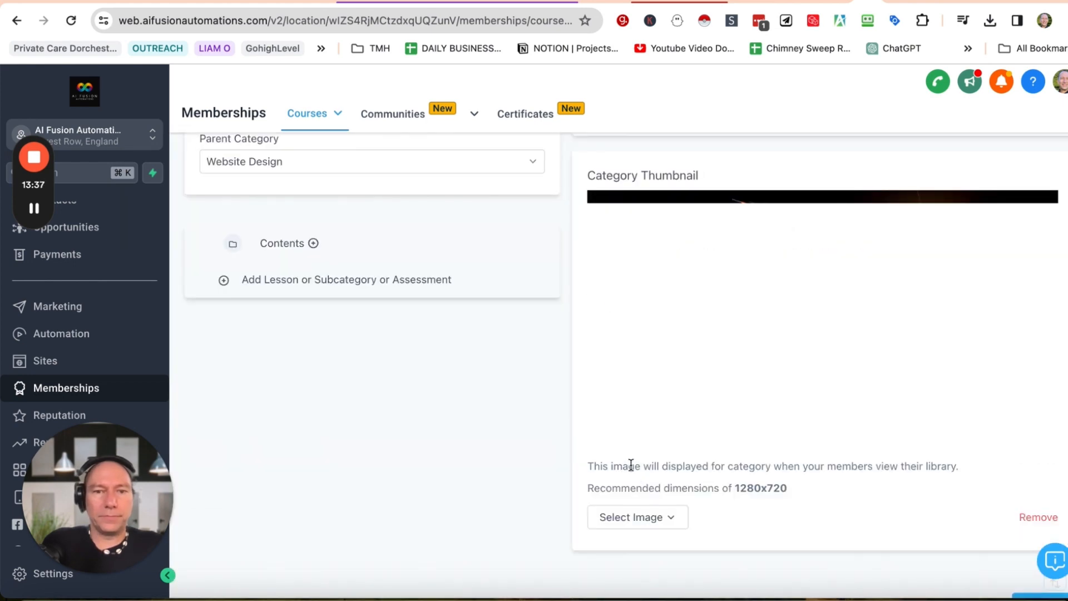
- Check the new thumbnail on the Website Basics category page and save the category
scroll(629, 445, "up", 5)
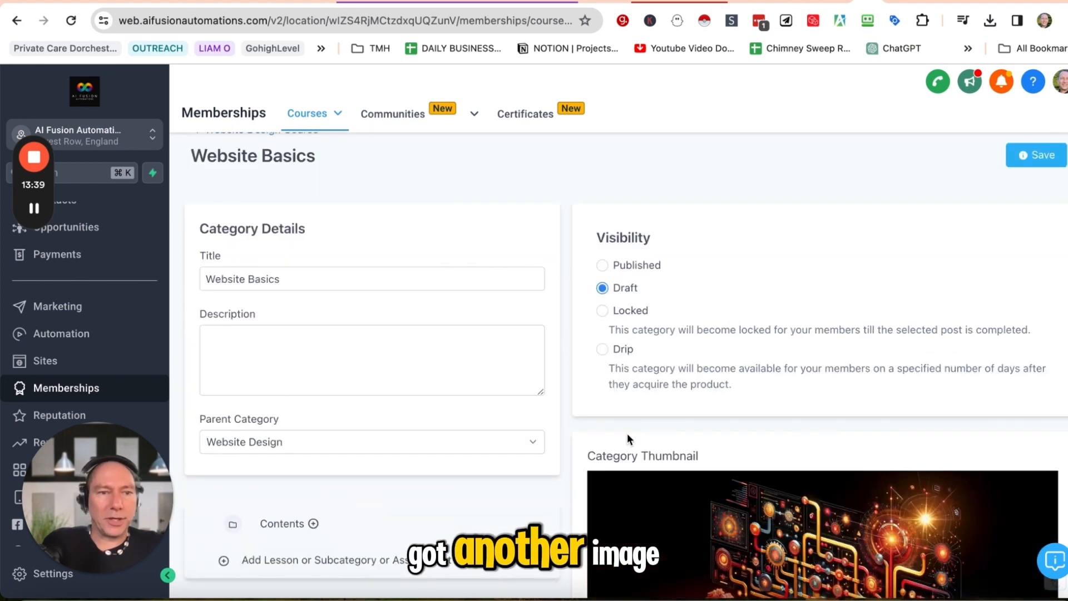
scroll(627, 437, "down", 6)
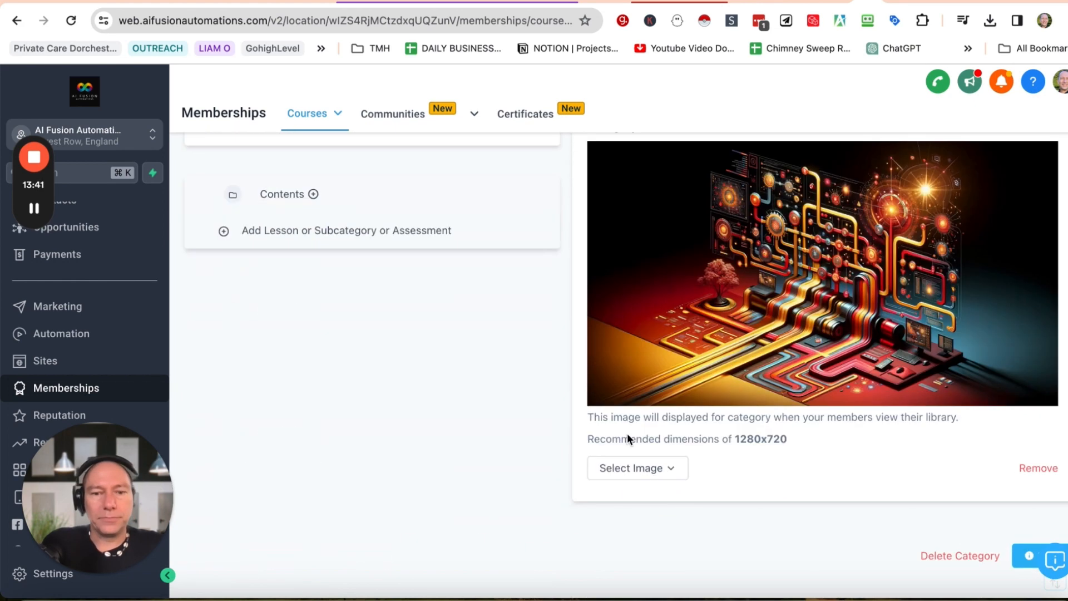
scroll(627, 433, "up", 6)
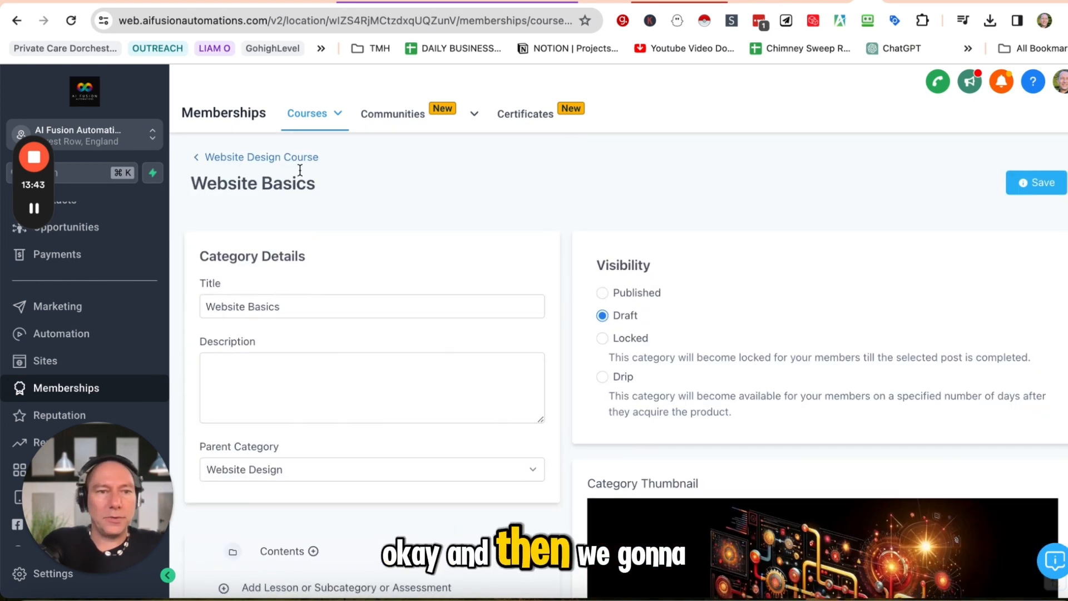
left_click(1032, 182)
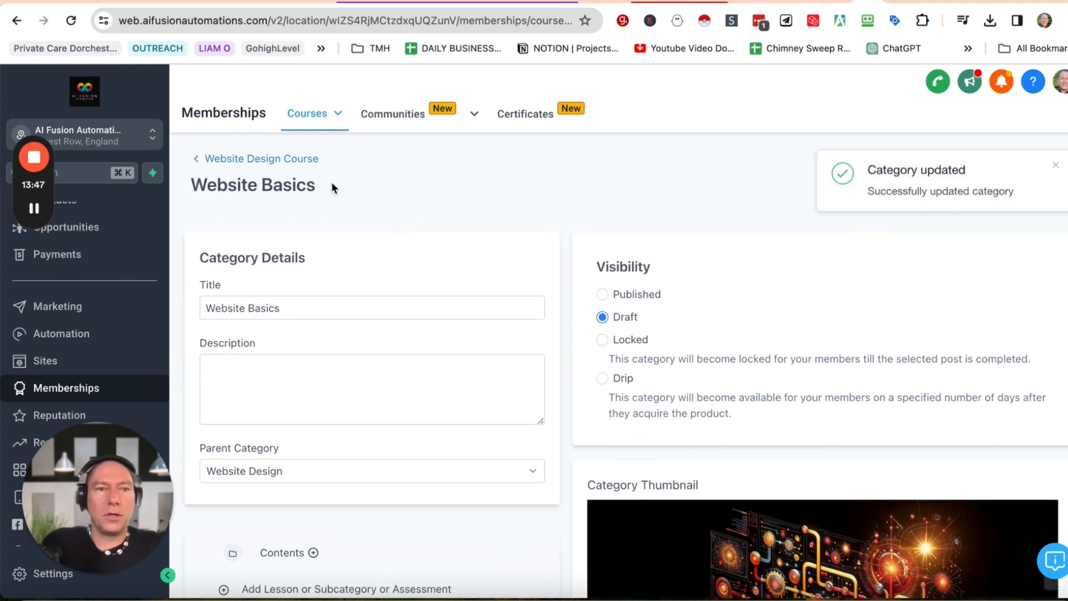
- Return to the Website Design Course outline and add a lesson titled "Adding Your Canva Colour Template" under the Website Basics subcategory
left_click(294, 162)
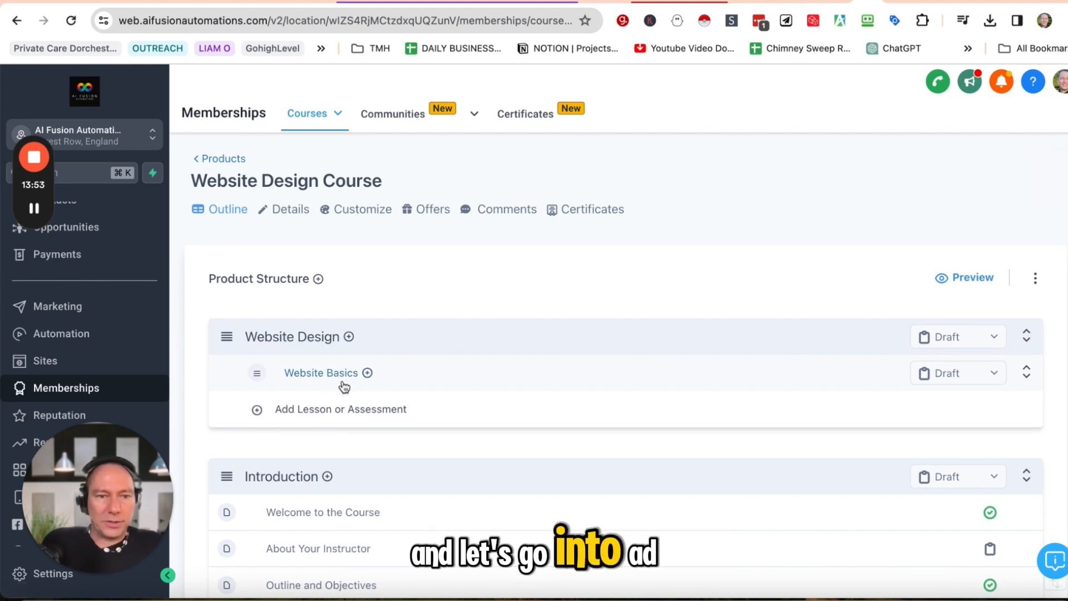
left_click(338, 412)
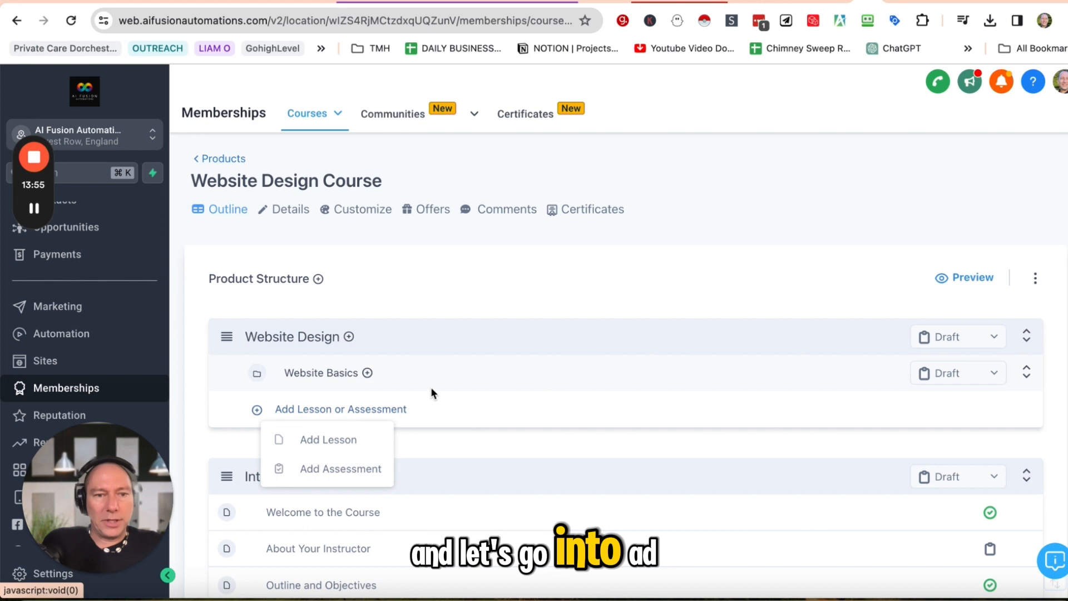
left_click(327, 439)
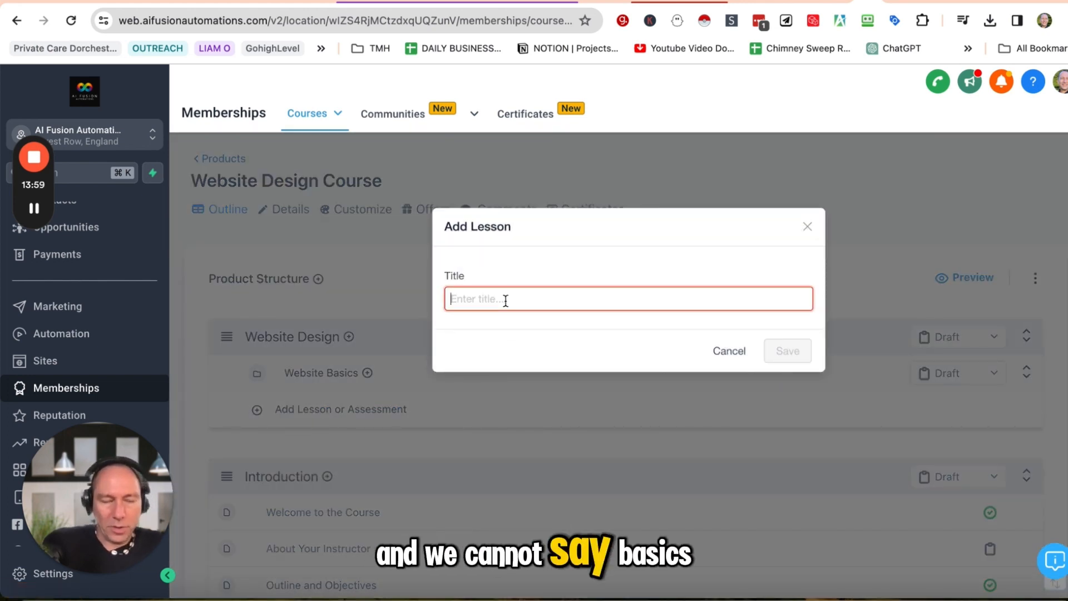
type("Basic ")
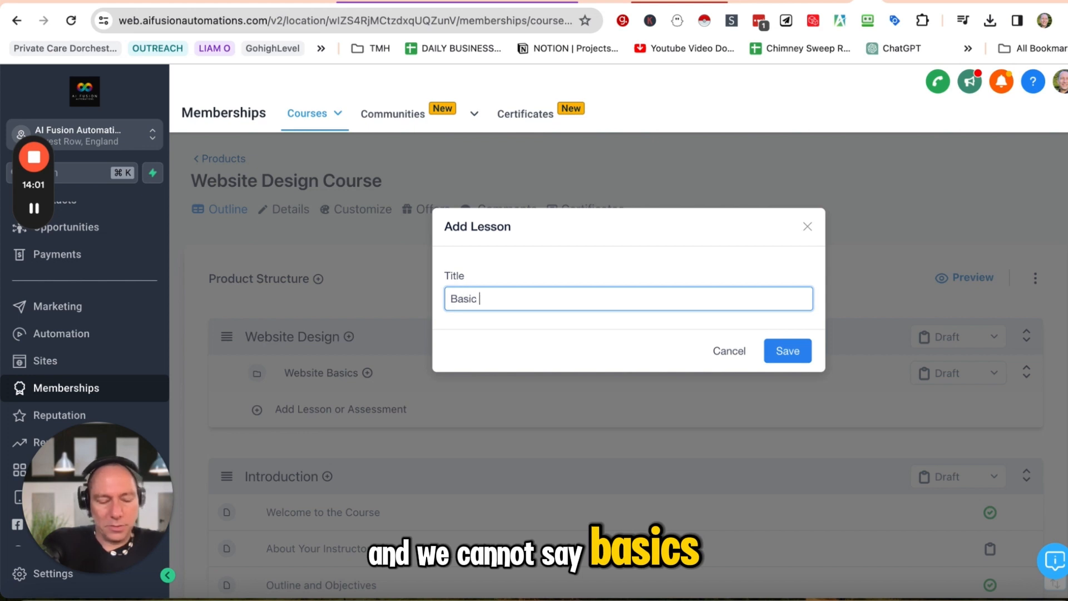
type("1")
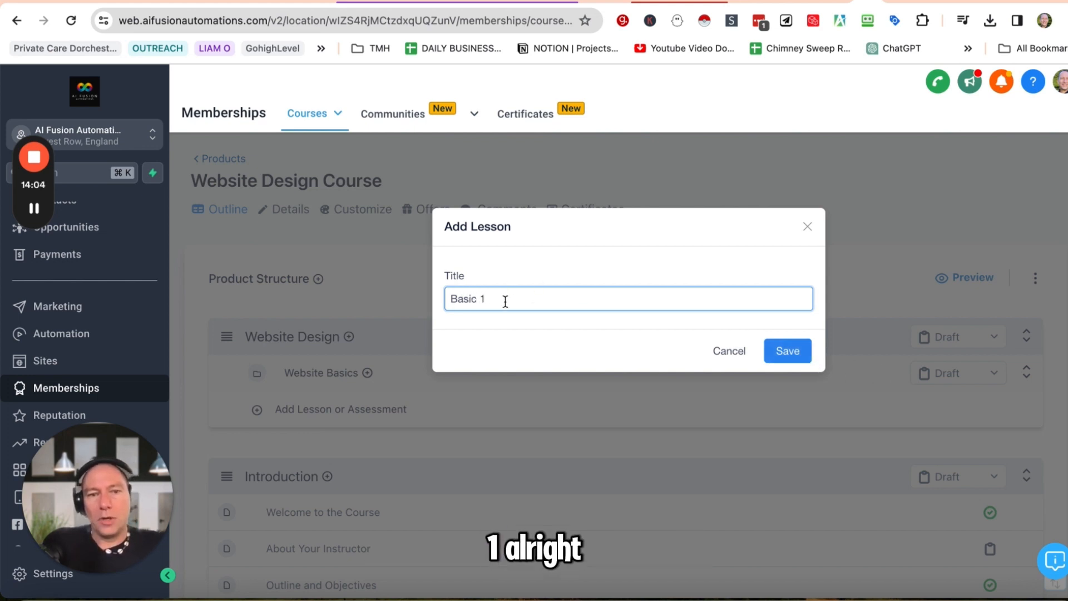
left_click_drag(506, 301, 432, 300)
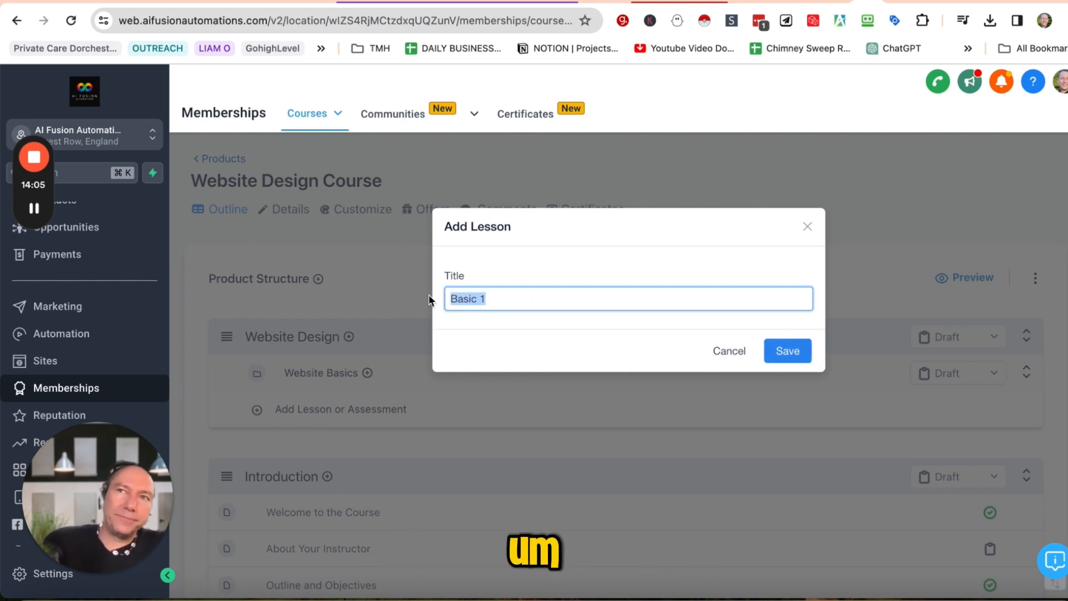
type("A")
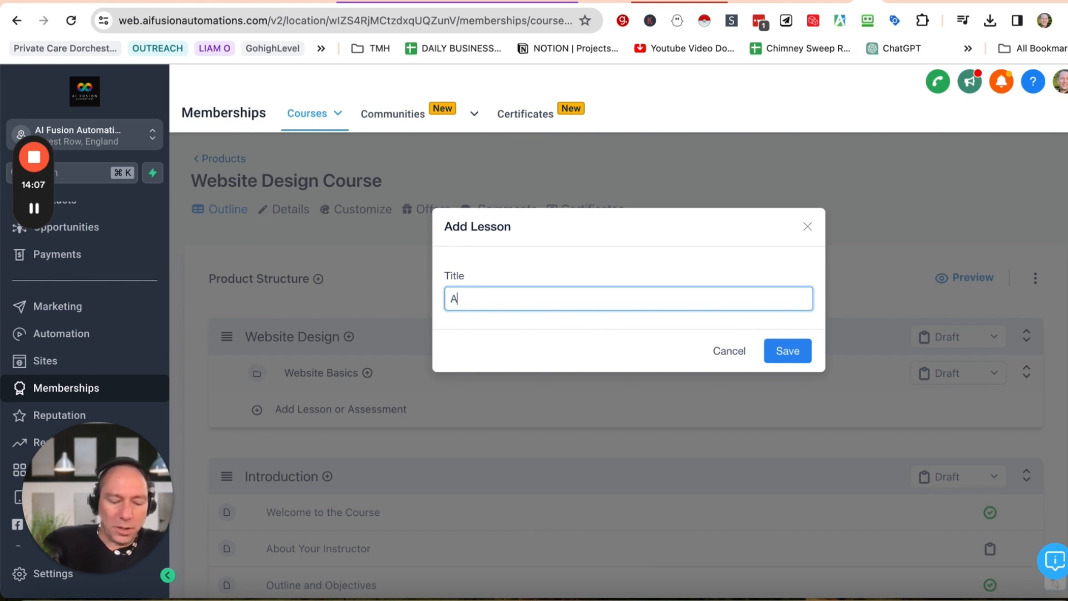
type("dding Your C")
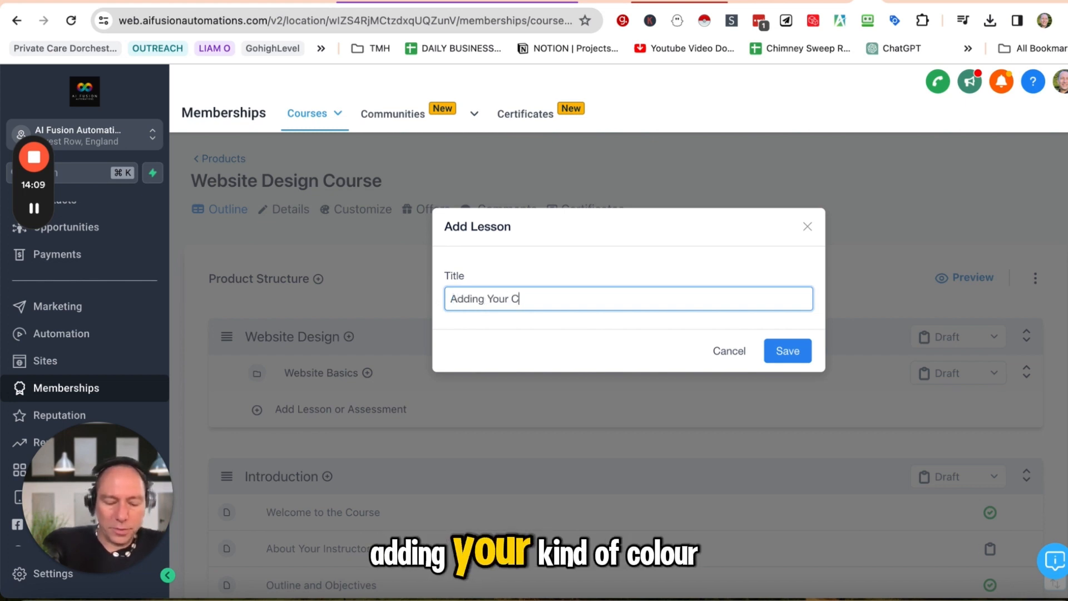
type("anva Courlour")
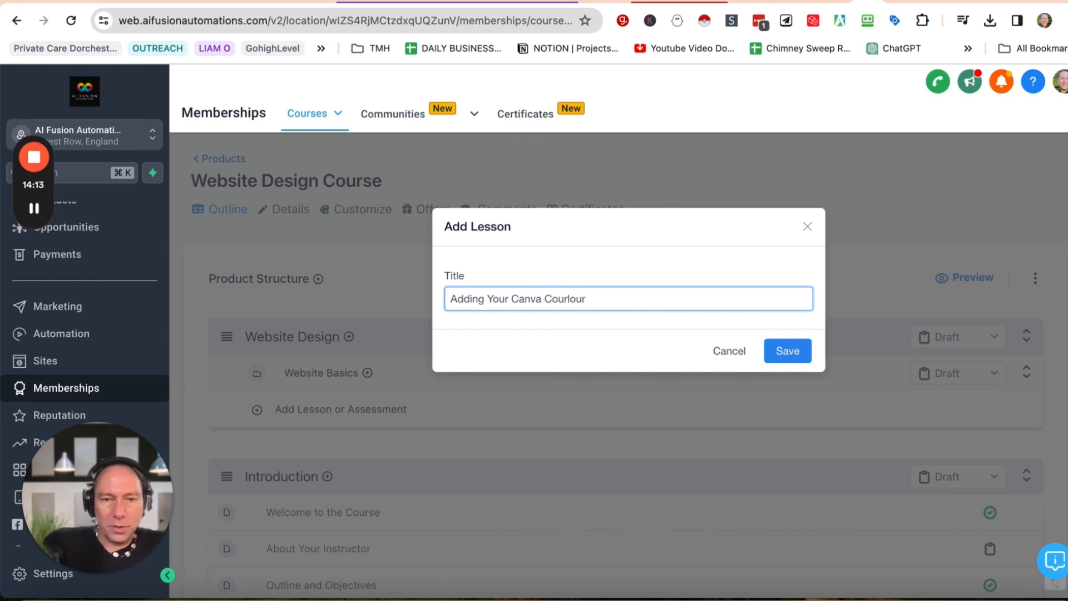
key("BackSpace")
key("BackSpace")
key("BackSpace")
key("BackSpace")
key("BackSpace")
key("BackSpace")
type("lo")
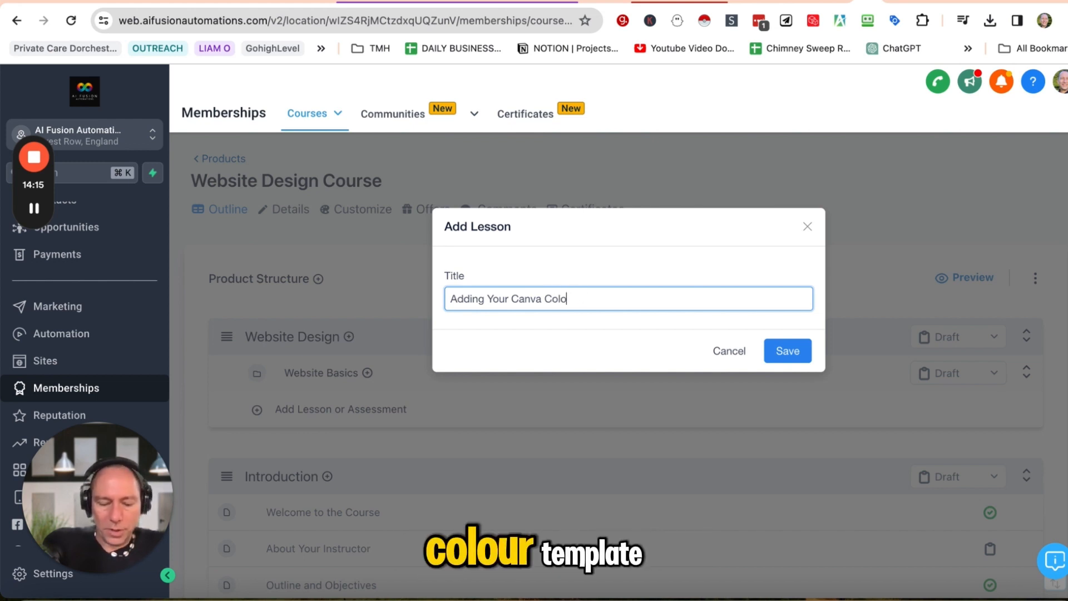
type("ur Template")
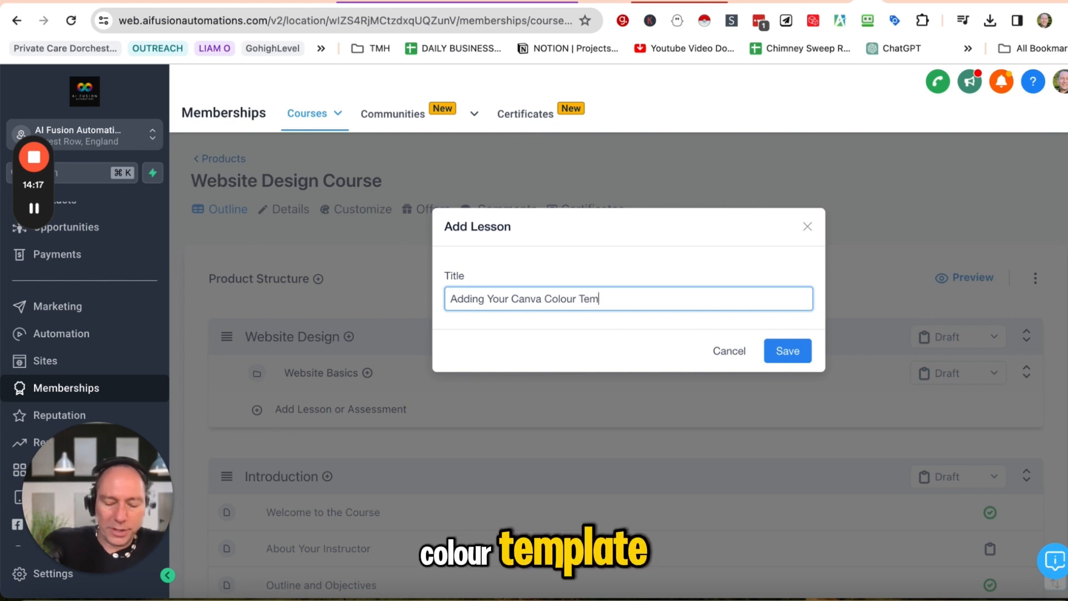
left_click(783, 349)
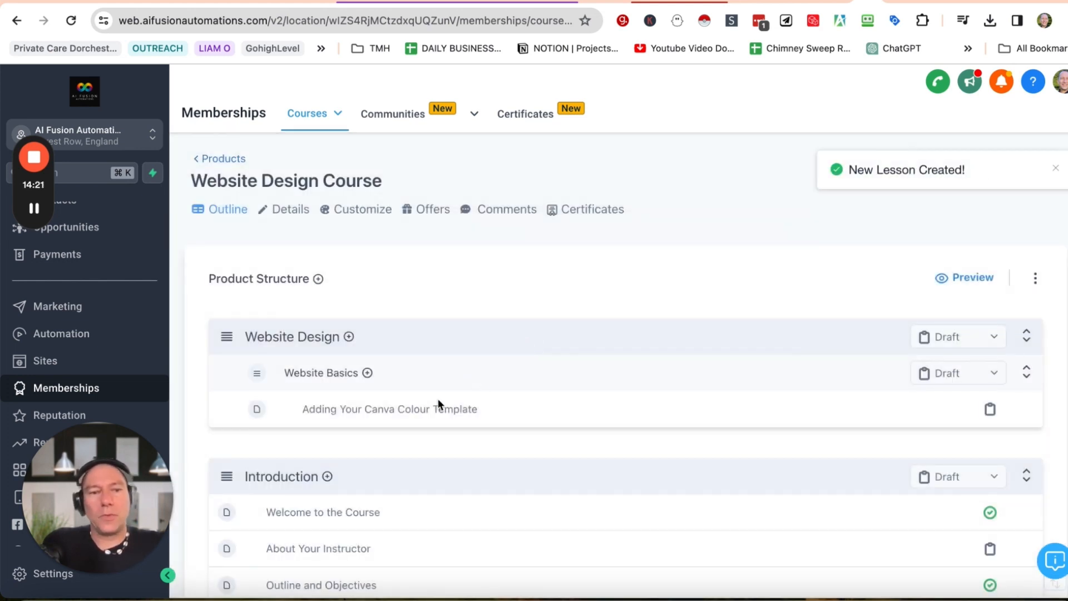
- Open the "Adding Your Canva Colour Template" lesson and start a video upload for it
left_click(436, 406)
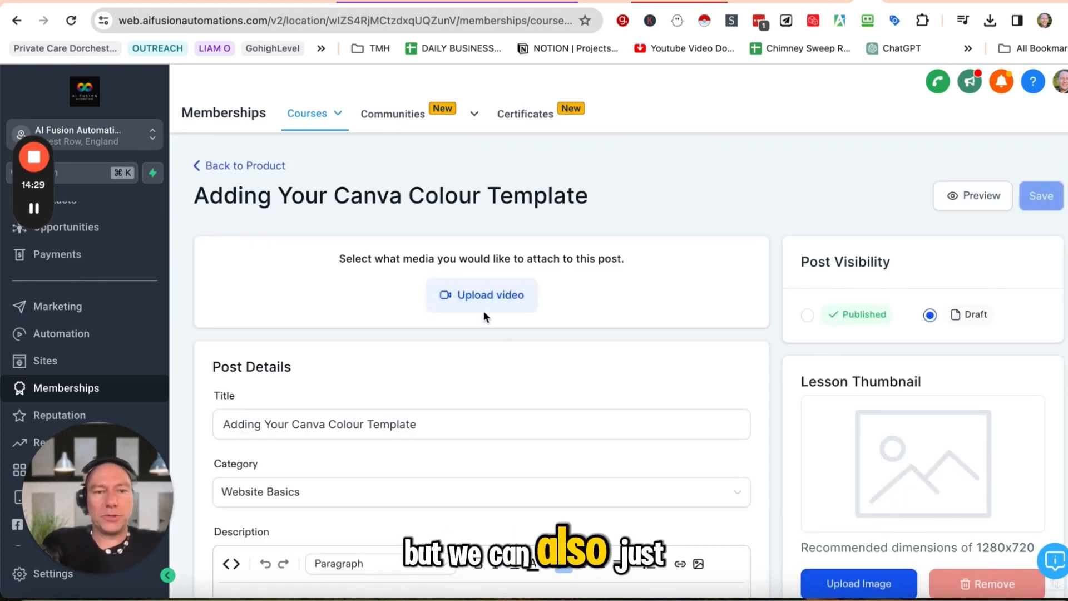
left_click(478, 301)
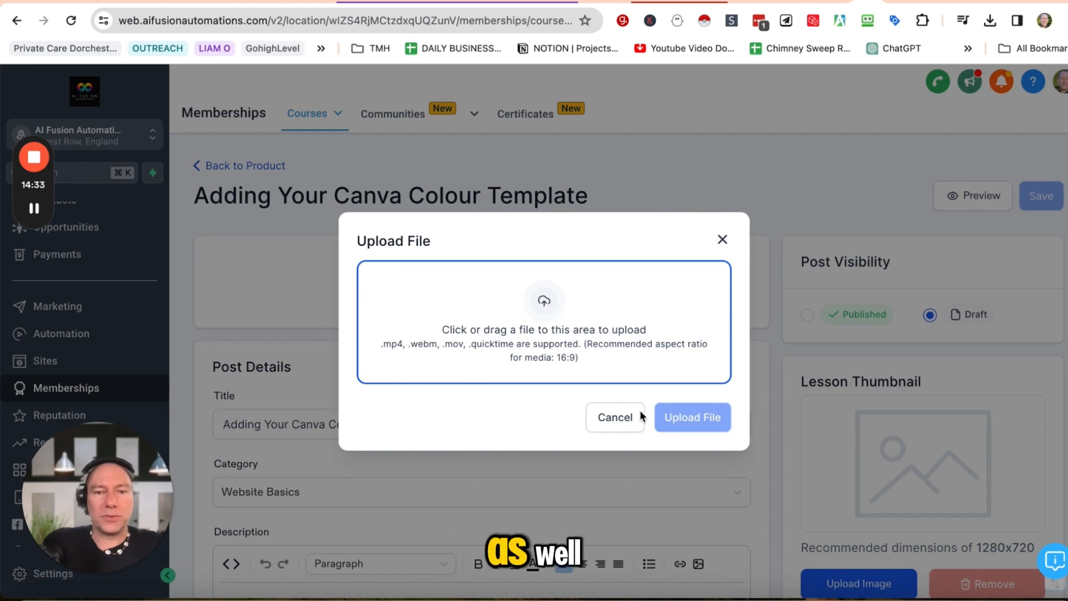
left_click(555, 374)
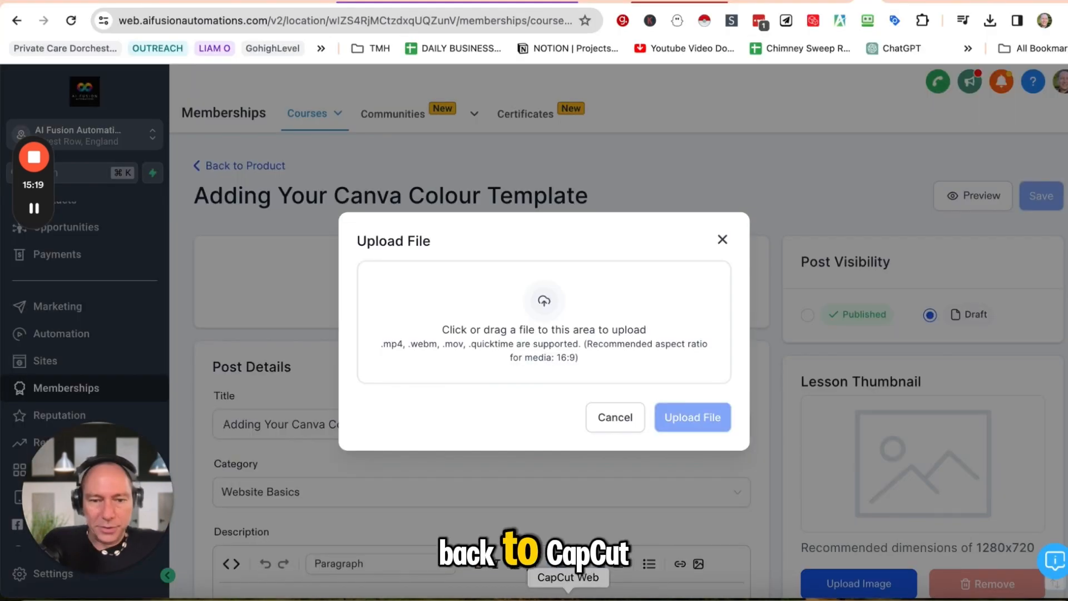
- Switch to CapCut and check the download progress of Website builder course video 1.1-4.mp4, then return to the browser
left_click(568, 599)
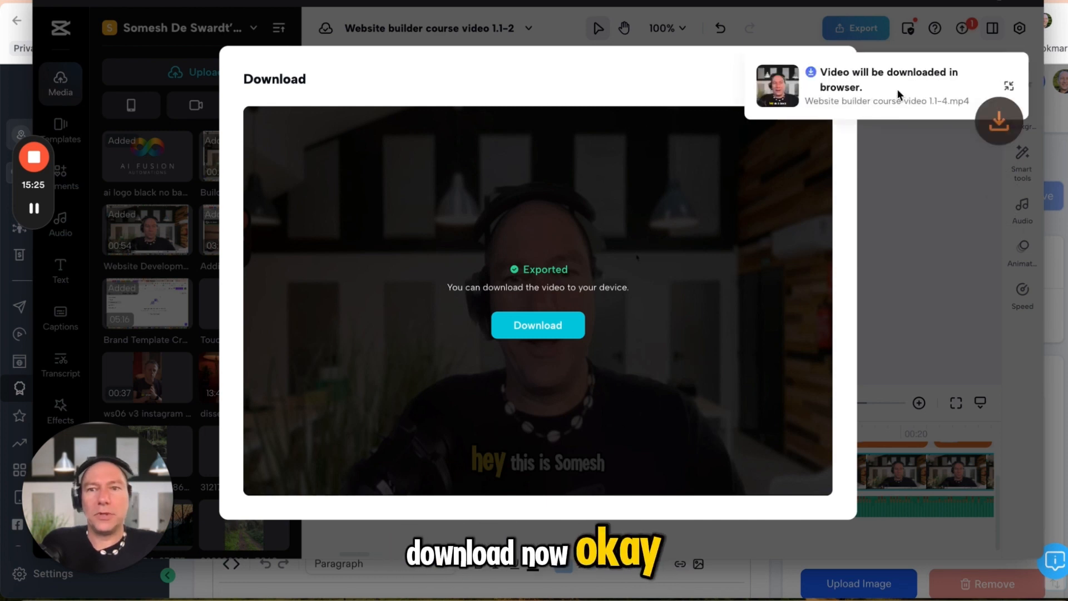
left_click(1000, 2)
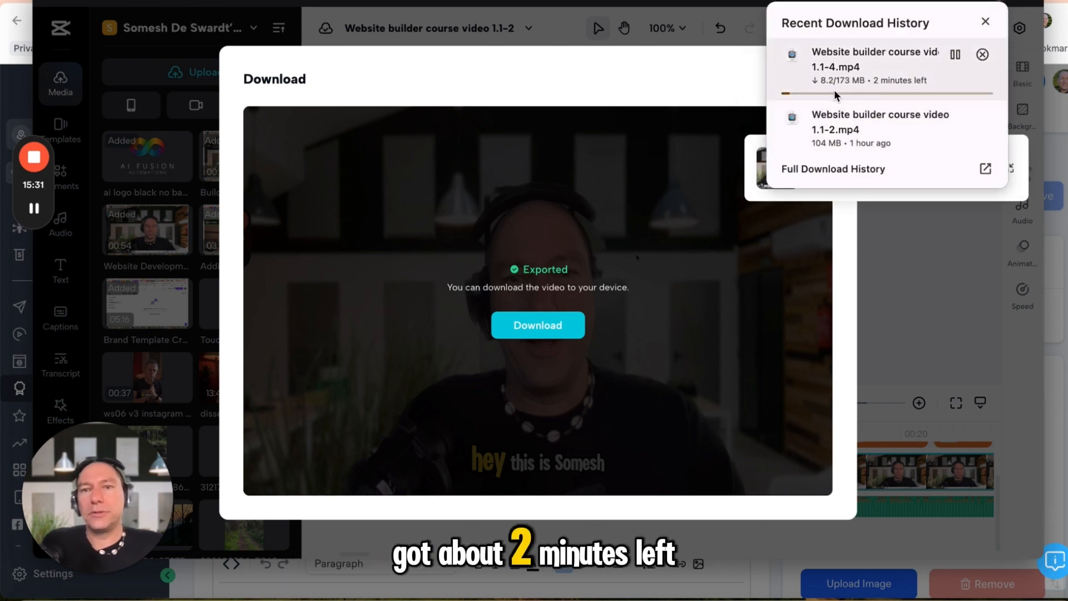
key("super+Tab")
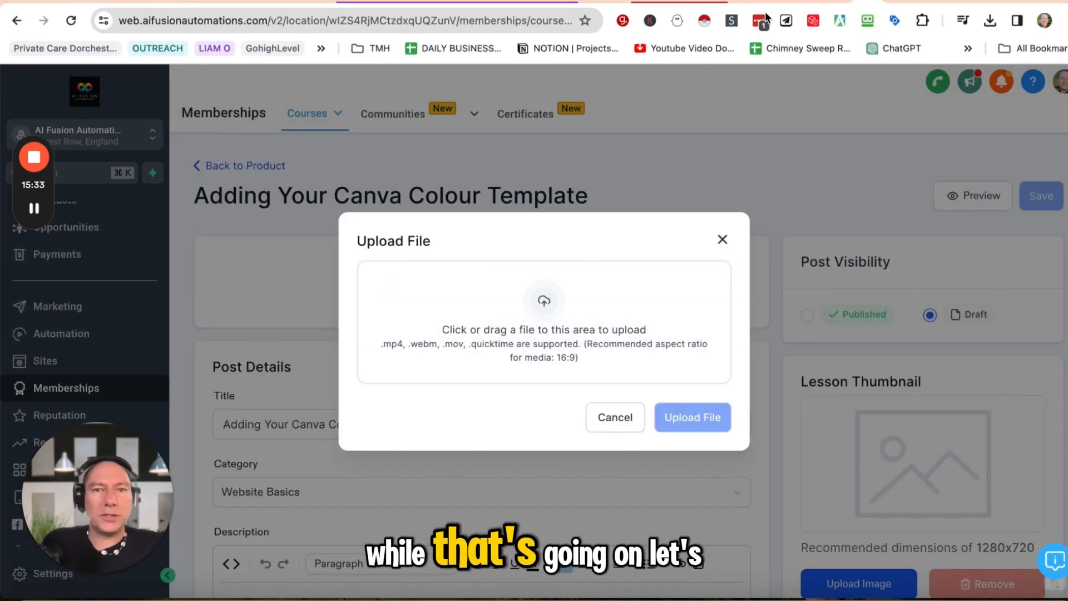
- Switch to deal.ai, close the enlarged coding-team image and rate the new robot office hero image three stars
left_click(687, 2)
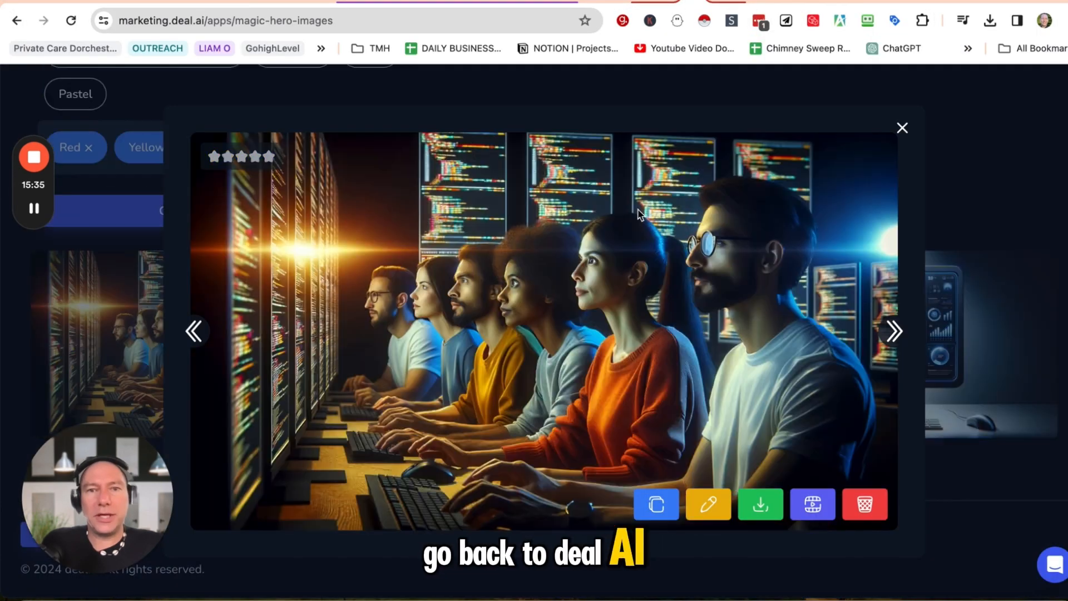
left_click(901, 131)
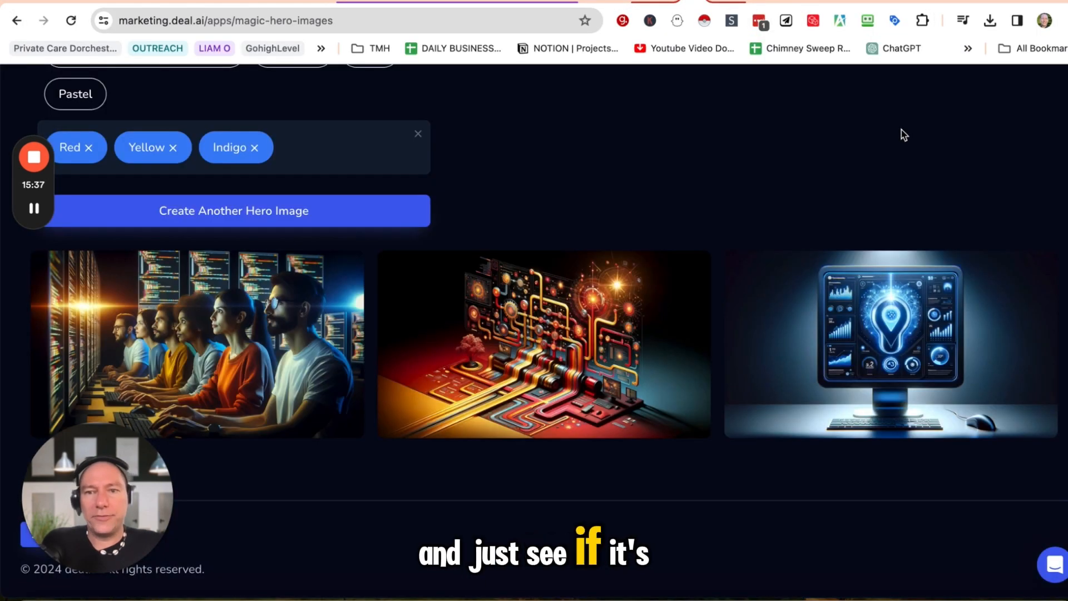
scroll(714, 247, "up", 15)
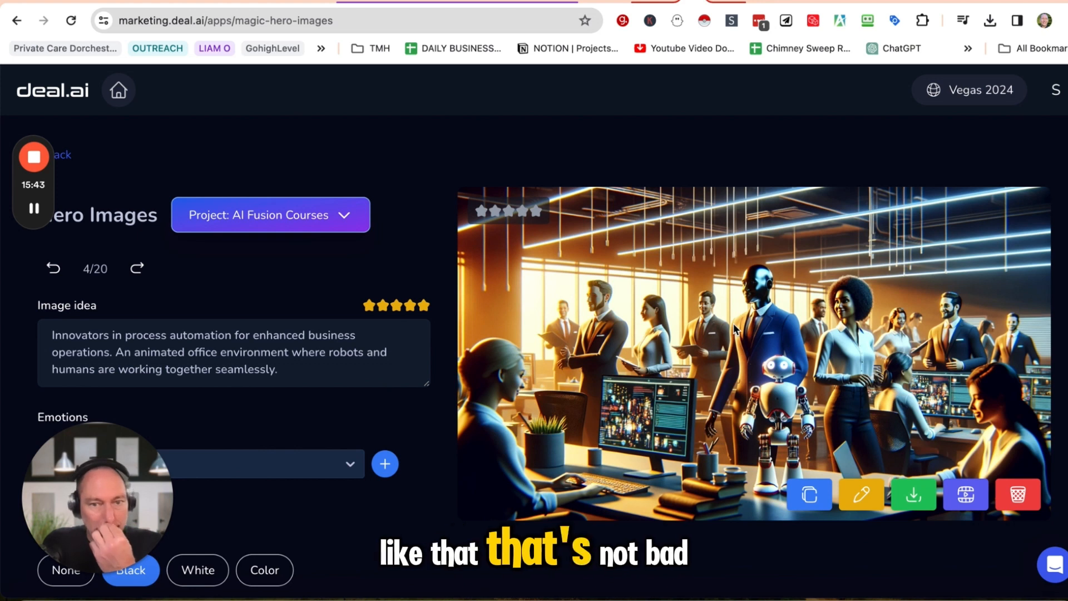
left_click(519, 217)
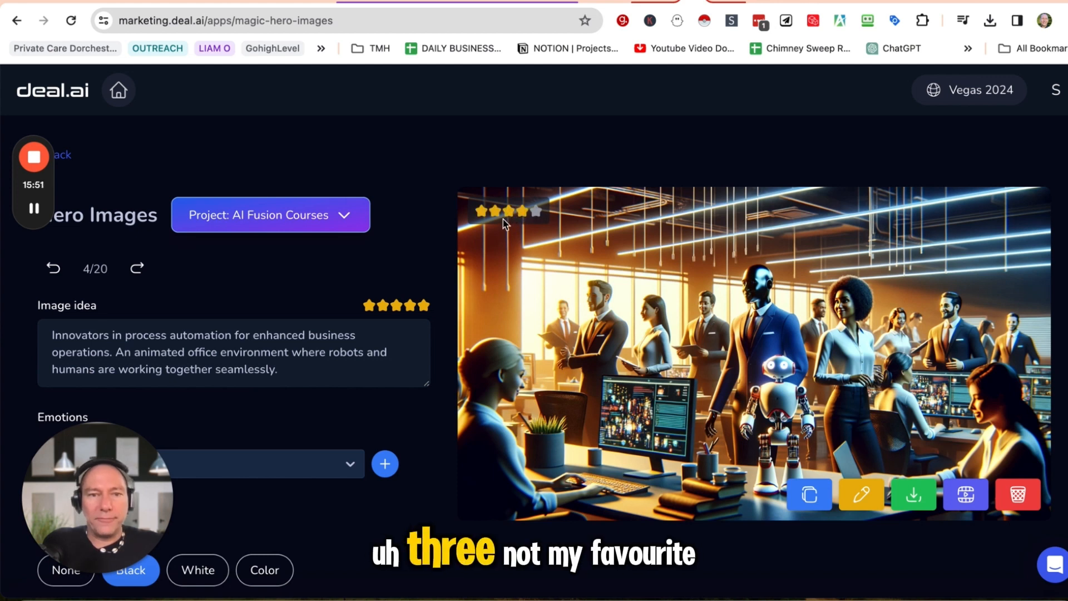
left_click(508, 217)
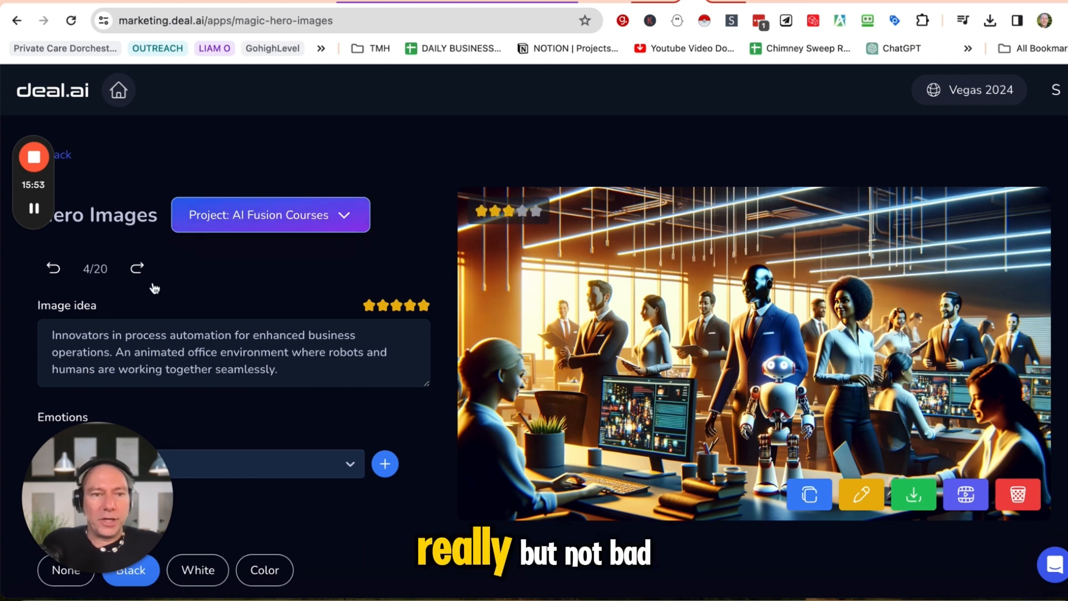
- Advance to the fifth image idea, about AI-driven data analysis with a dashboard of graphs, and create another hero image from it
left_click(136, 270)
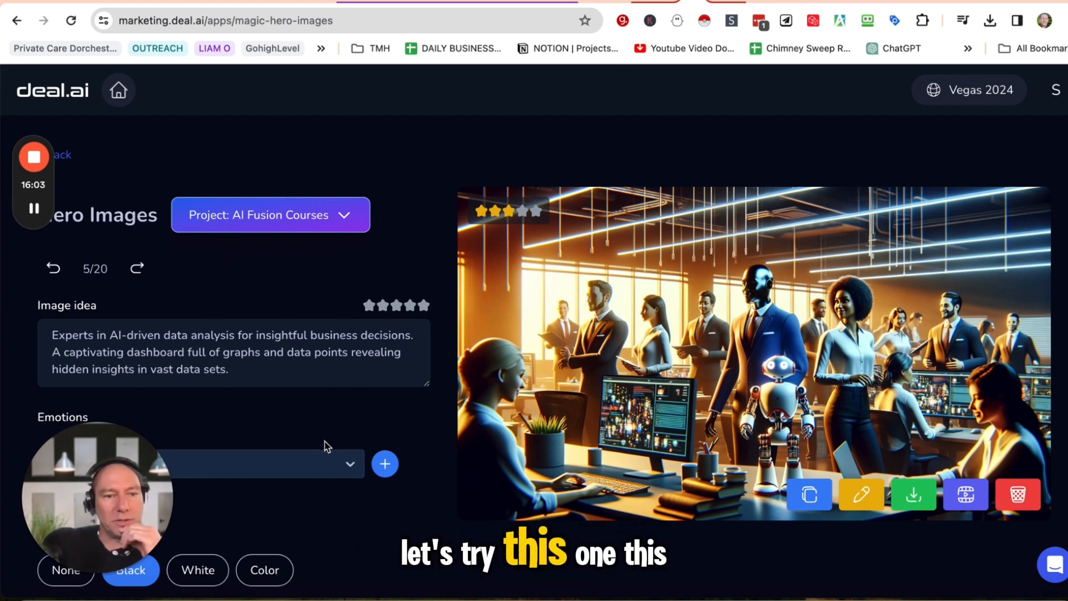
scroll(323, 444, "down", 15)
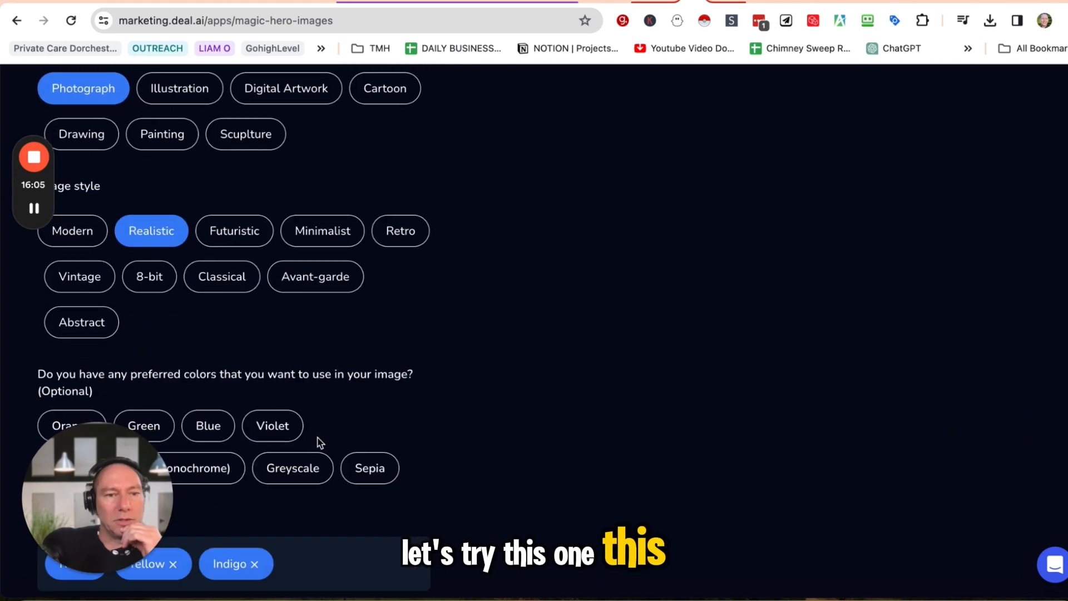
scroll(321, 443, "down", 5)
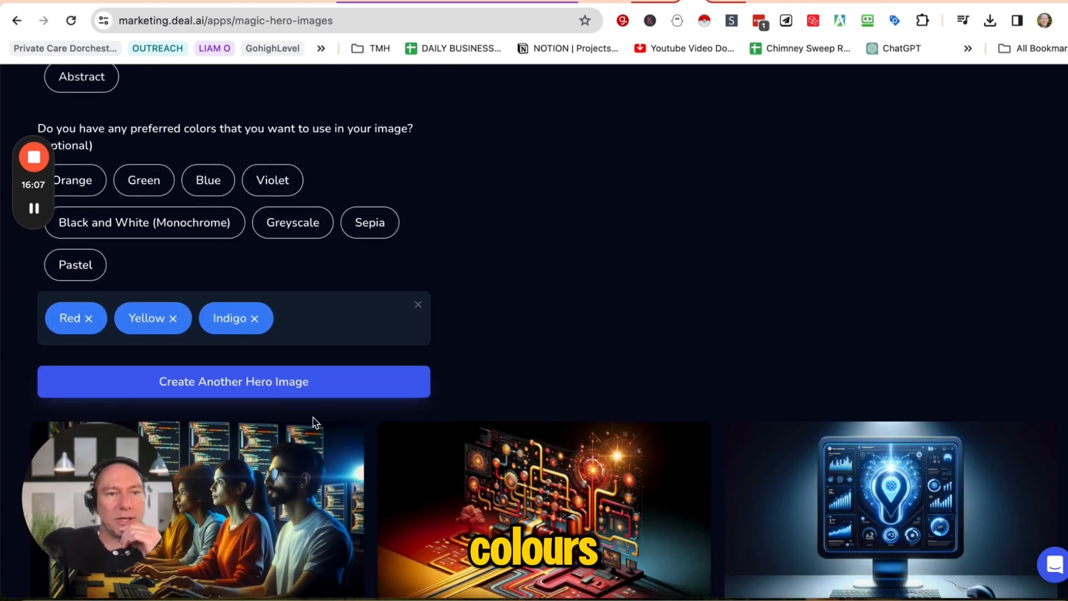
scroll(306, 355, "down", 3)
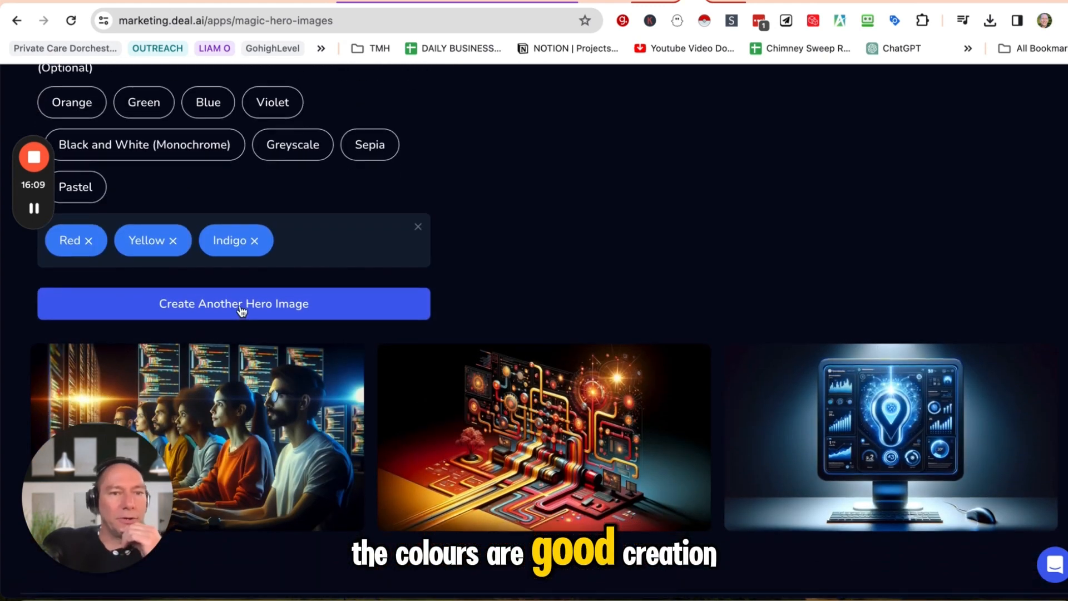
left_click(241, 307)
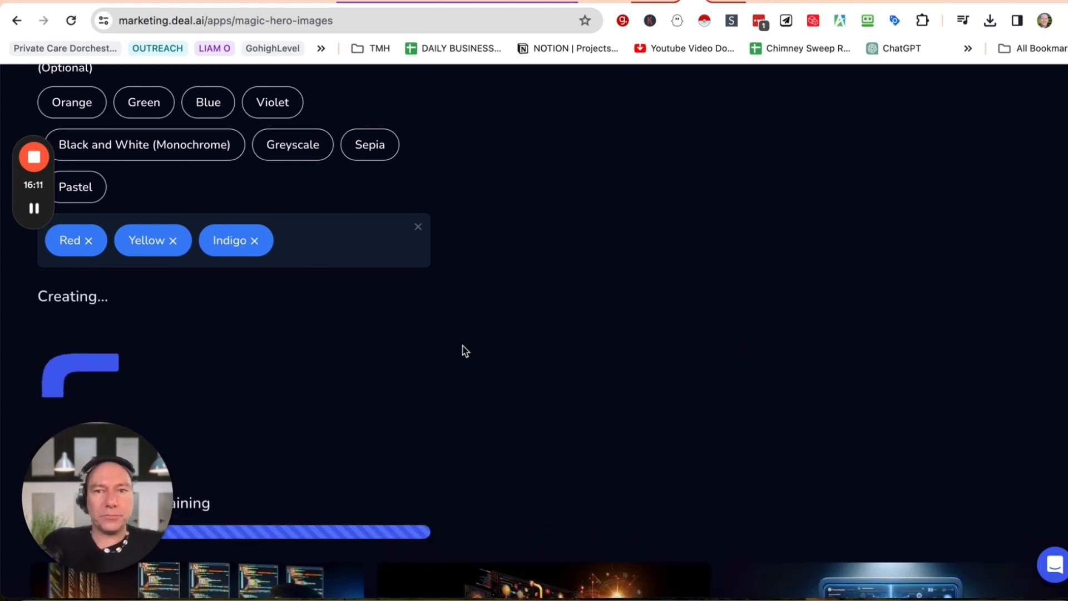
- Switch to CapCut to recheck how far the course video download has progressed, and go back to deal.ai
key("super+Tab")
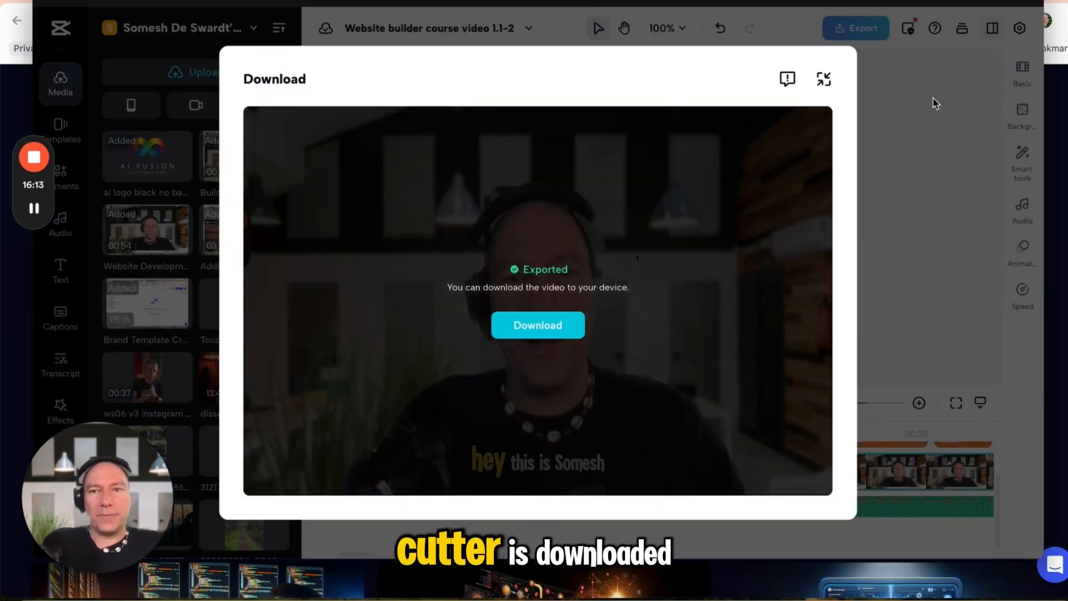
left_click(999, 2)
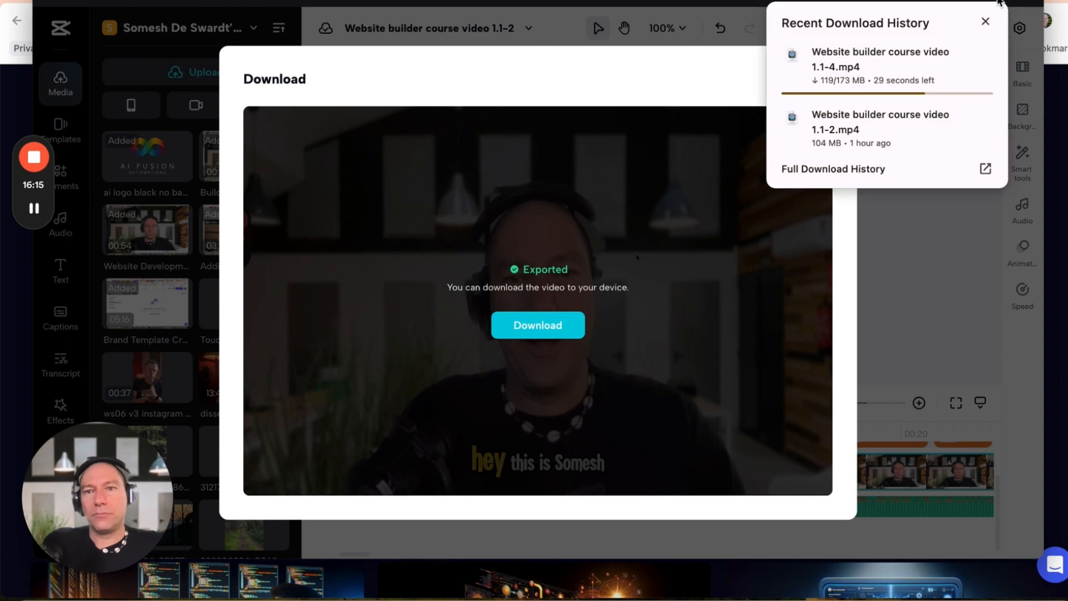
key("super+Tab")
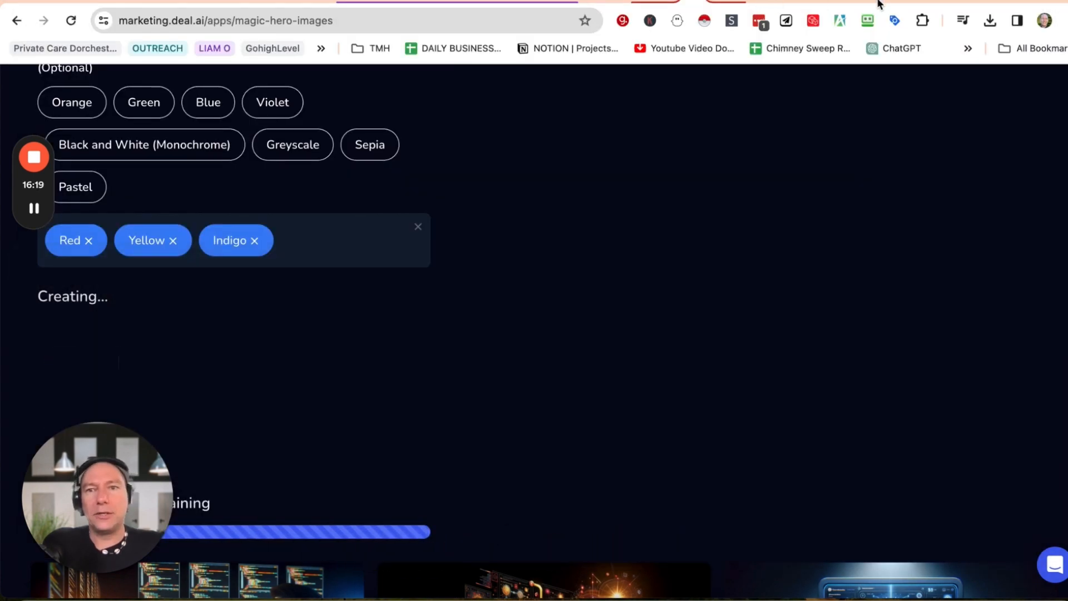
- Switch to the memberships lesson Adding Your Canva Colour Template and upload Website builder course video 1.1-4.mp4 from Downloads as its video
left_click(884, 3)
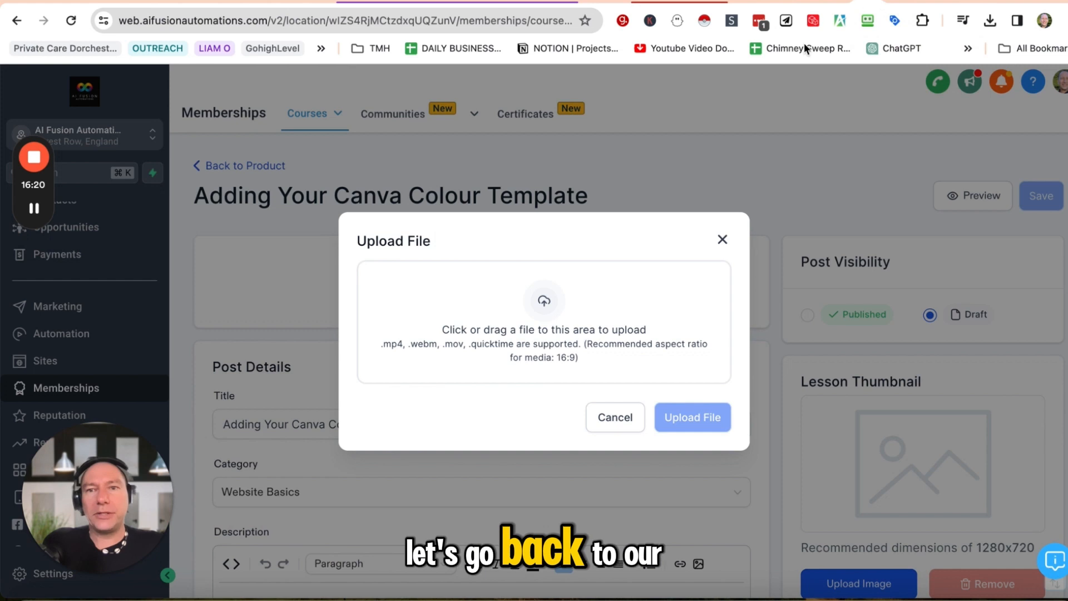
left_click(534, 305)
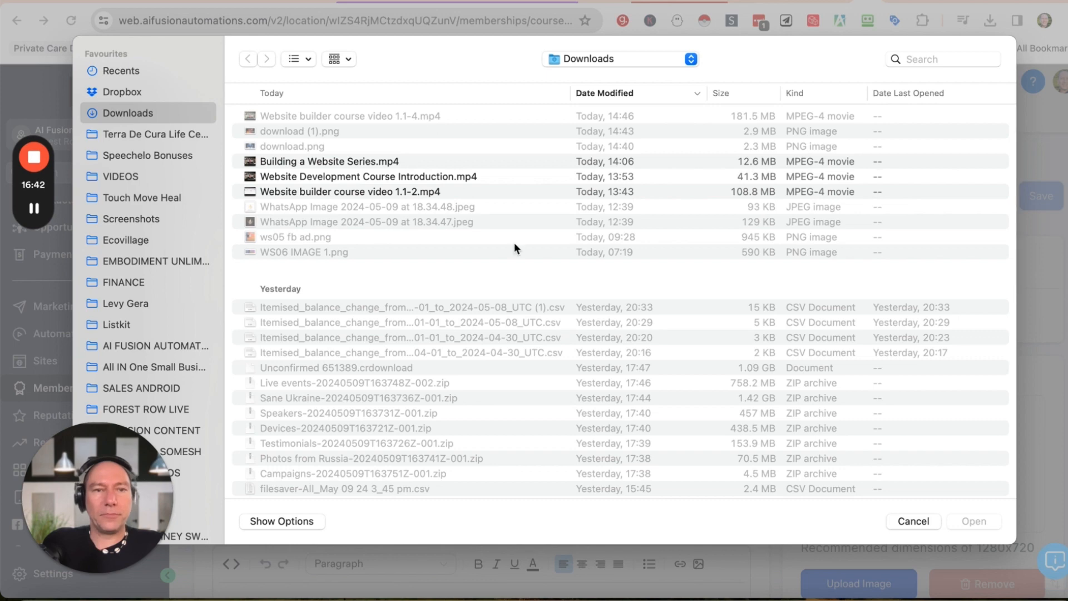
left_click(912, 520)
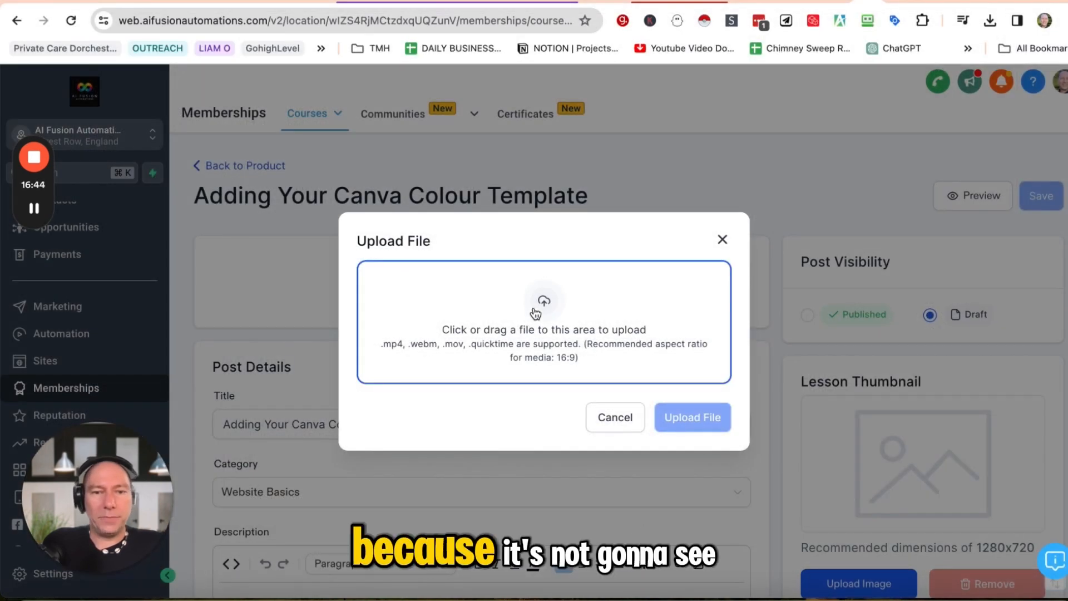
left_click(503, 300)
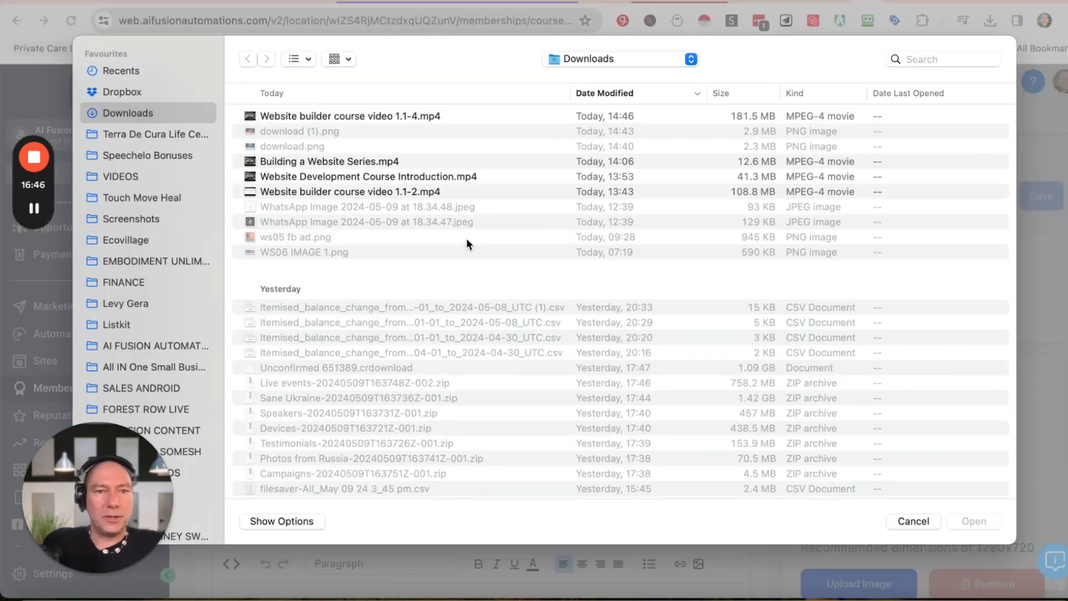
scroll(374, 107, "up", 1)
double_click(373, 116)
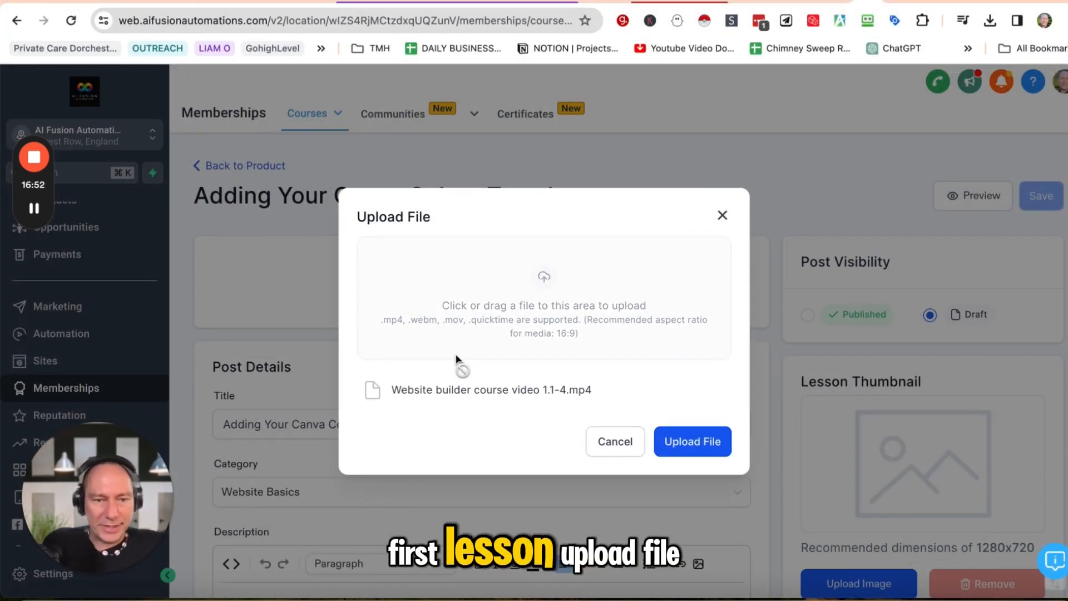
left_click(689, 448)
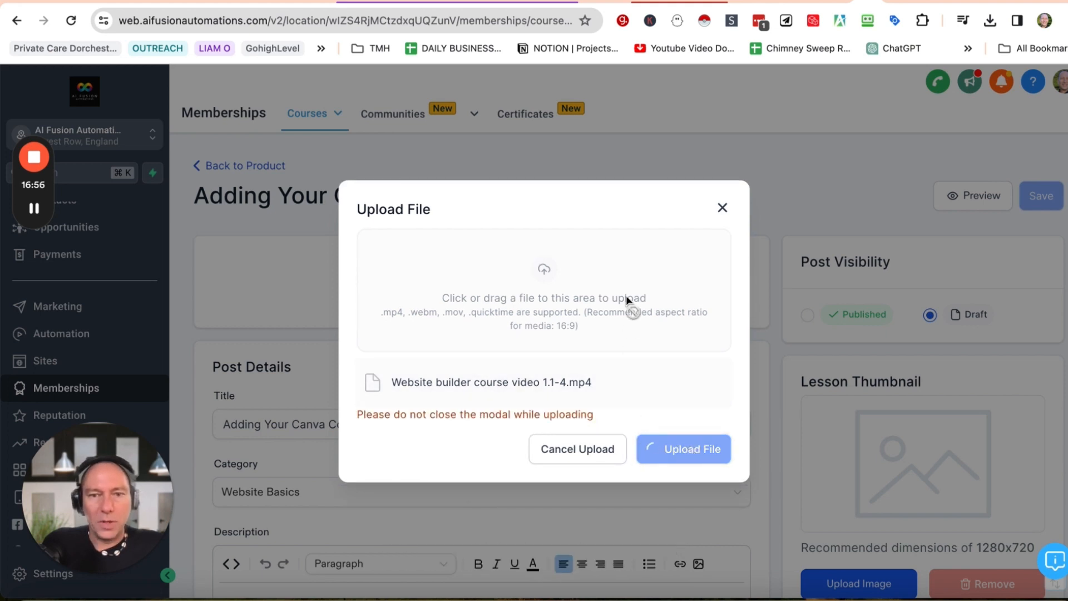
- Return to deal.ai, rate the data-dashboard hero image four stars and advance to the sixth image idea about tailor-made AI solutions
left_click(685, 2)
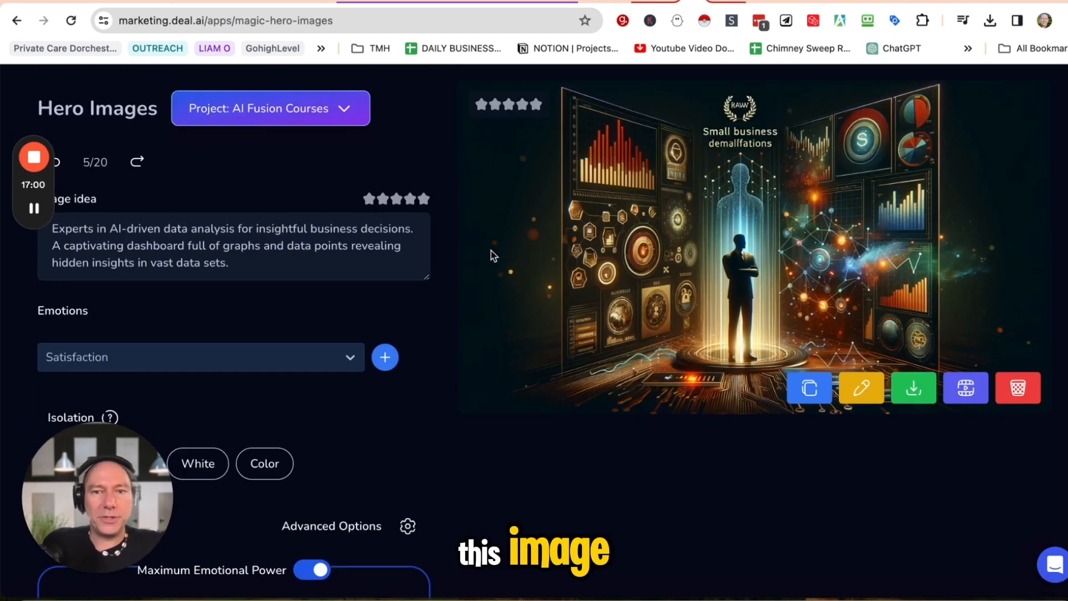
scroll(492, 256, "down", 3)
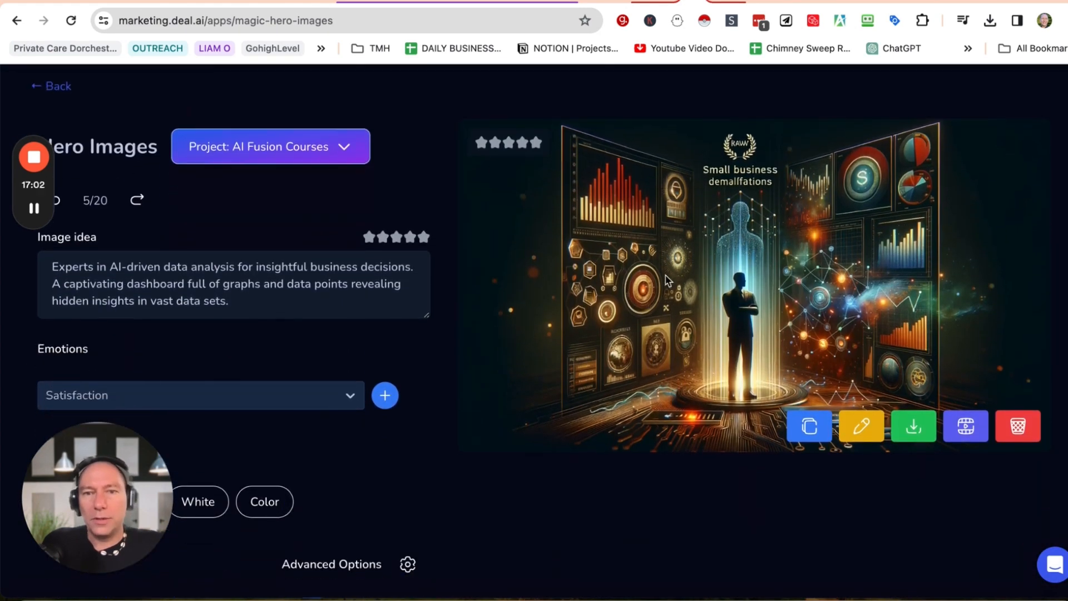
scroll(736, 277, "up", 1)
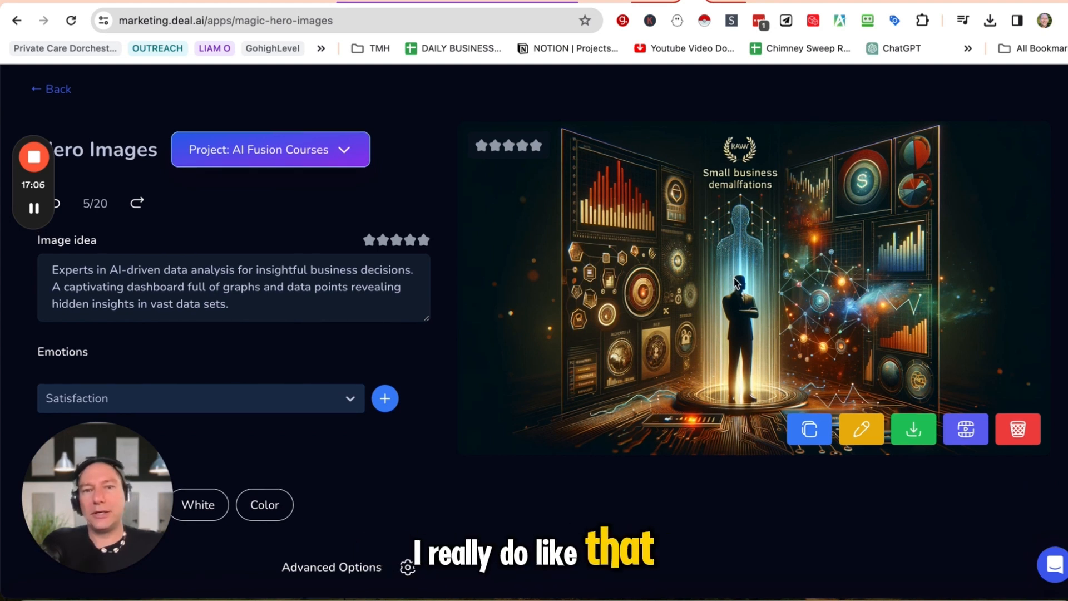
left_click(522, 147)
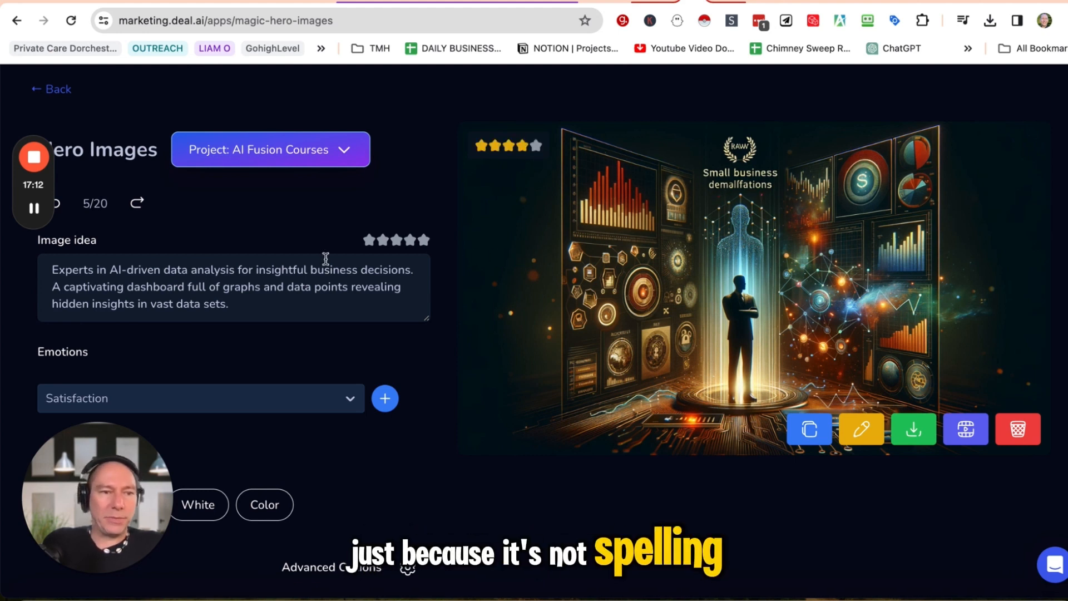
left_click(425, 242)
left_click(137, 206)
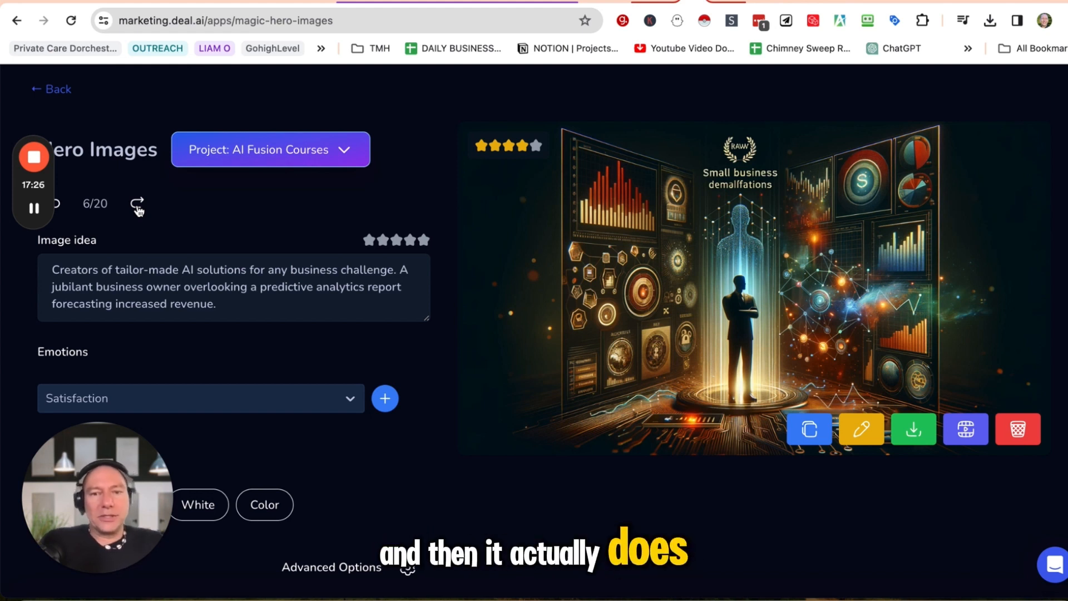
- Start generating a video from the data-dashboard hero image, and go back to the memberships lesson to check the video upload
scroll(139, 211, "up", 1)
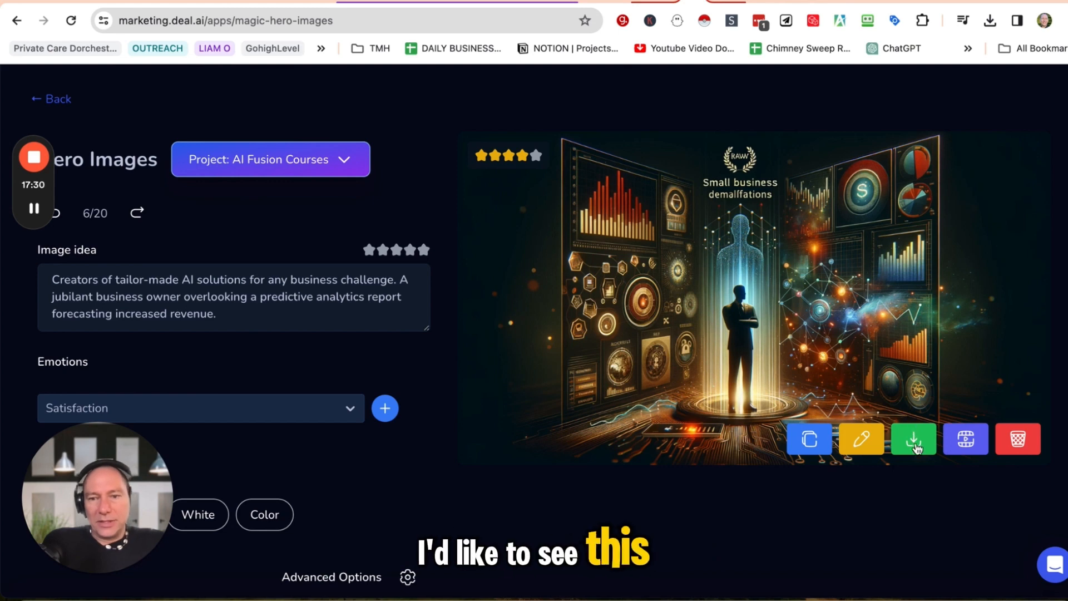
left_click(968, 444)
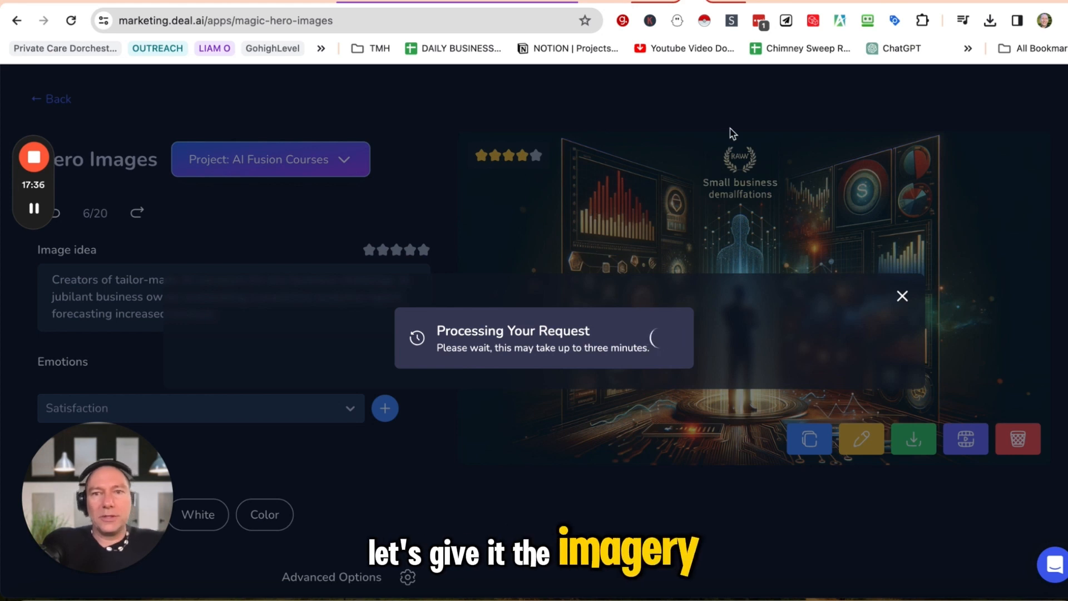
left_click(876, 3)
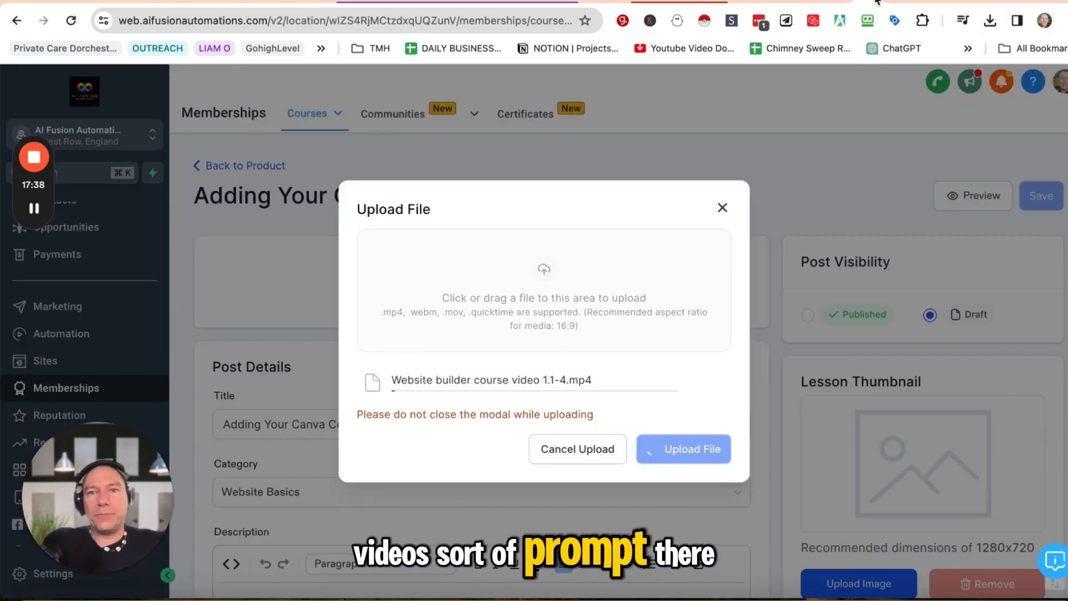
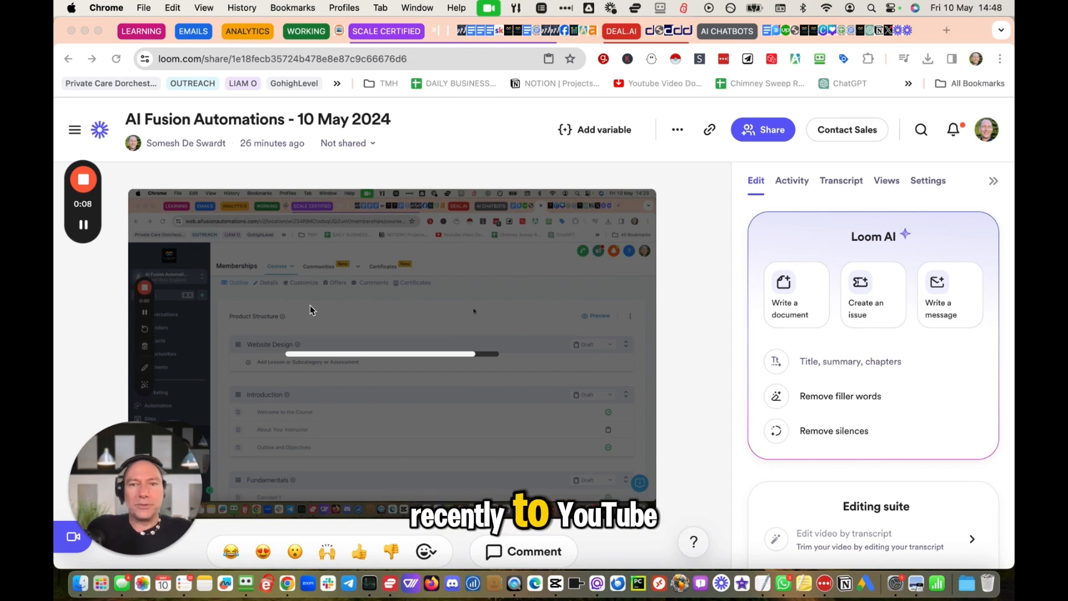
left_click(83, 225)
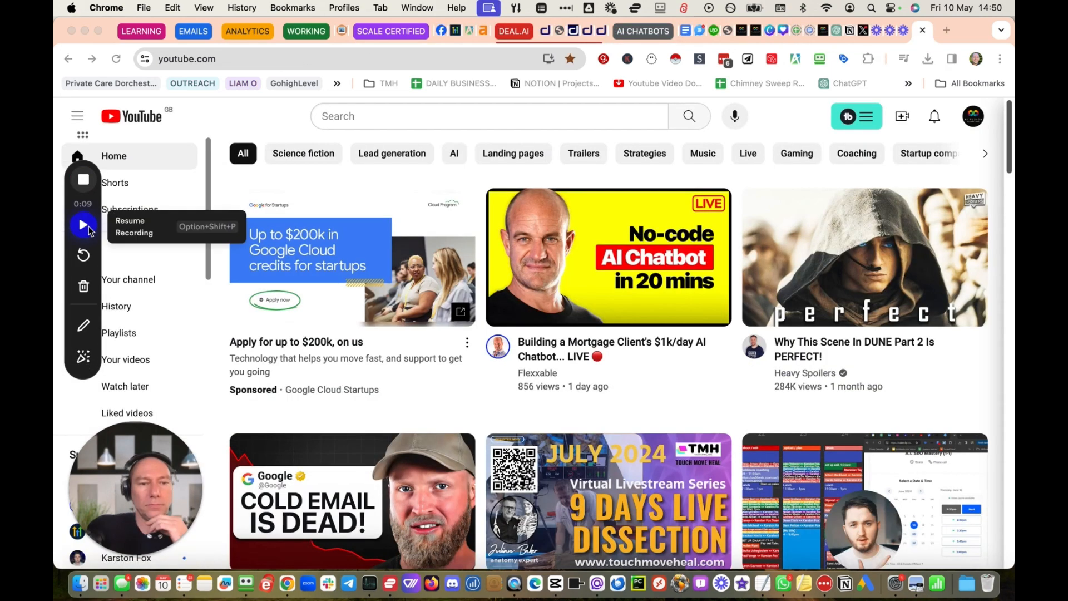
left_click(84, 225)
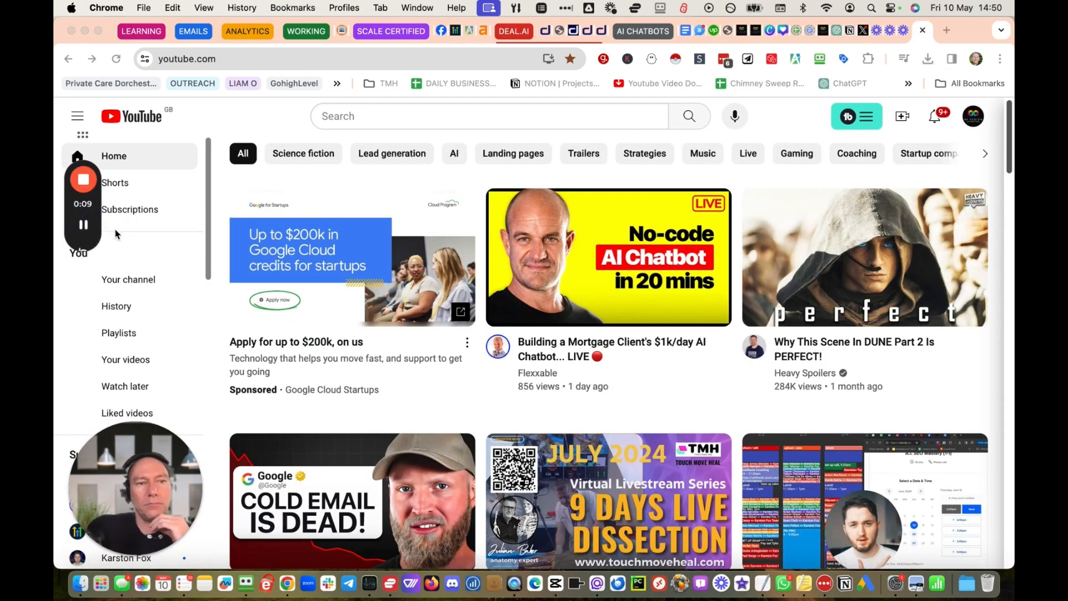
- Start a YouTube upload of Website builder course video 1.1-4.mp4 from Downloads and dismiss the TubeBuddy upgrade offer
left_click(903, 117)
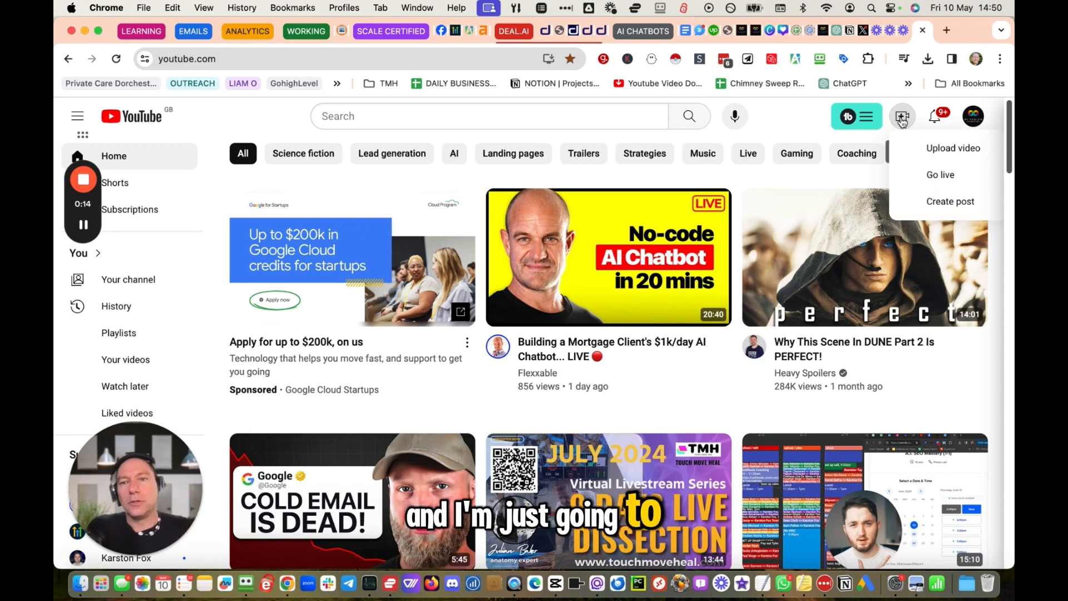
left_click(939, 155)
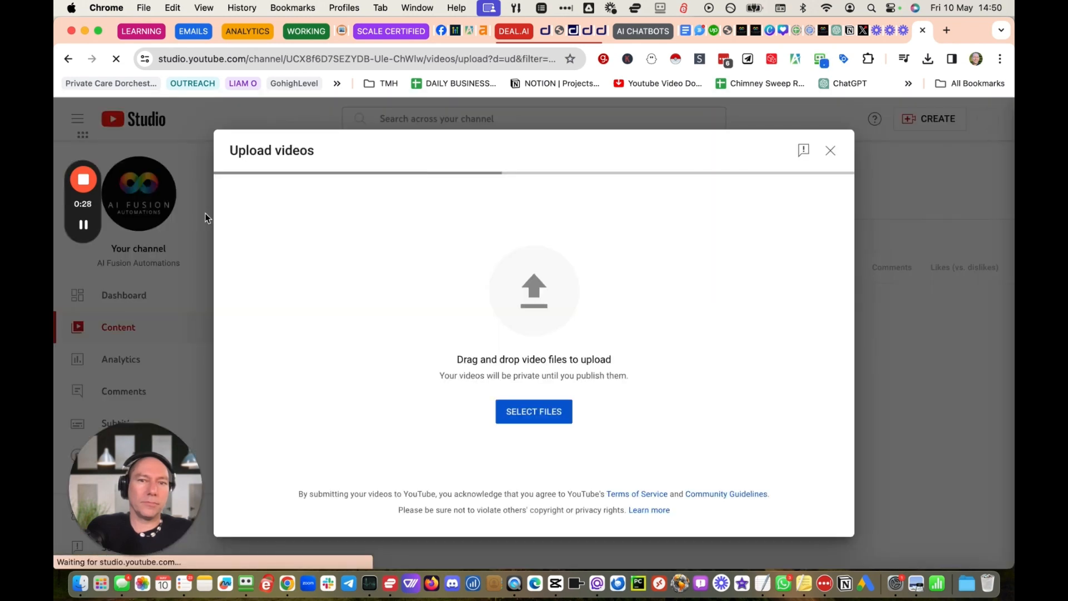
left_click(485, 330)
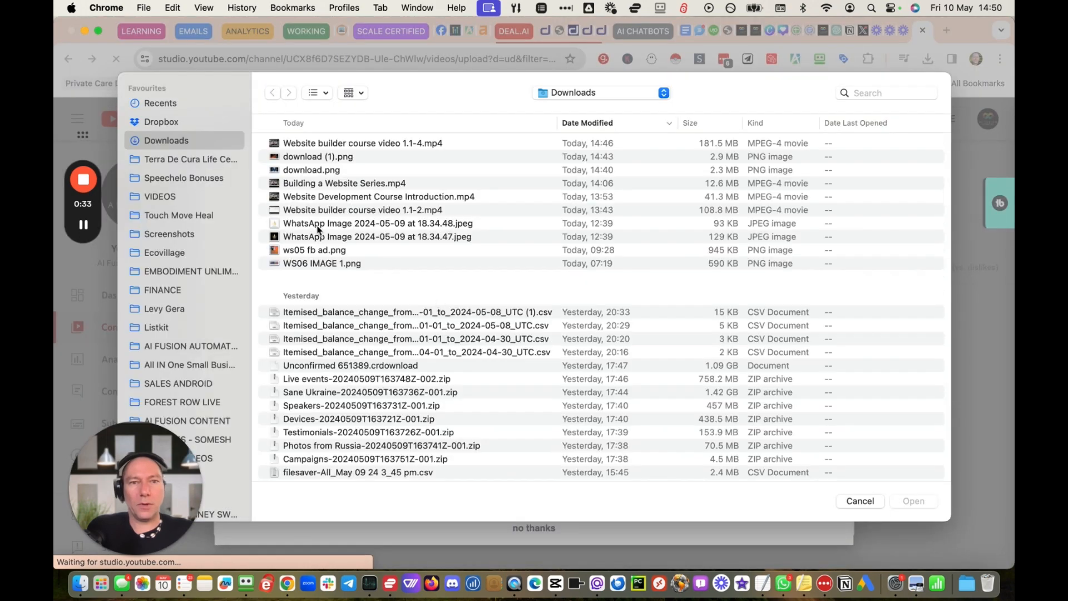
left_click(304, 143)
left_click(914, 502)
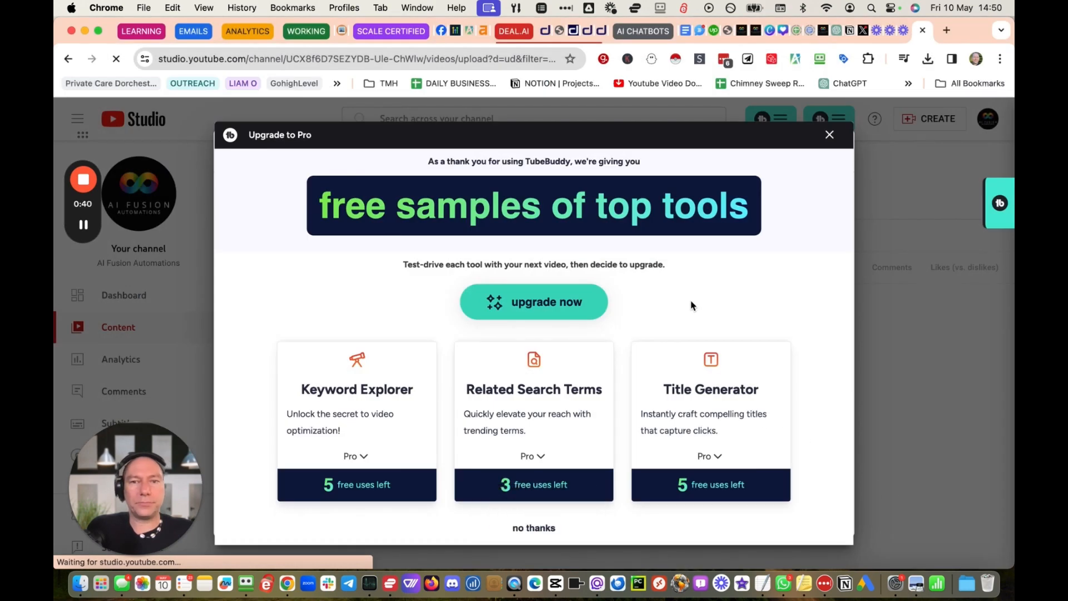
left_click(830, 135)
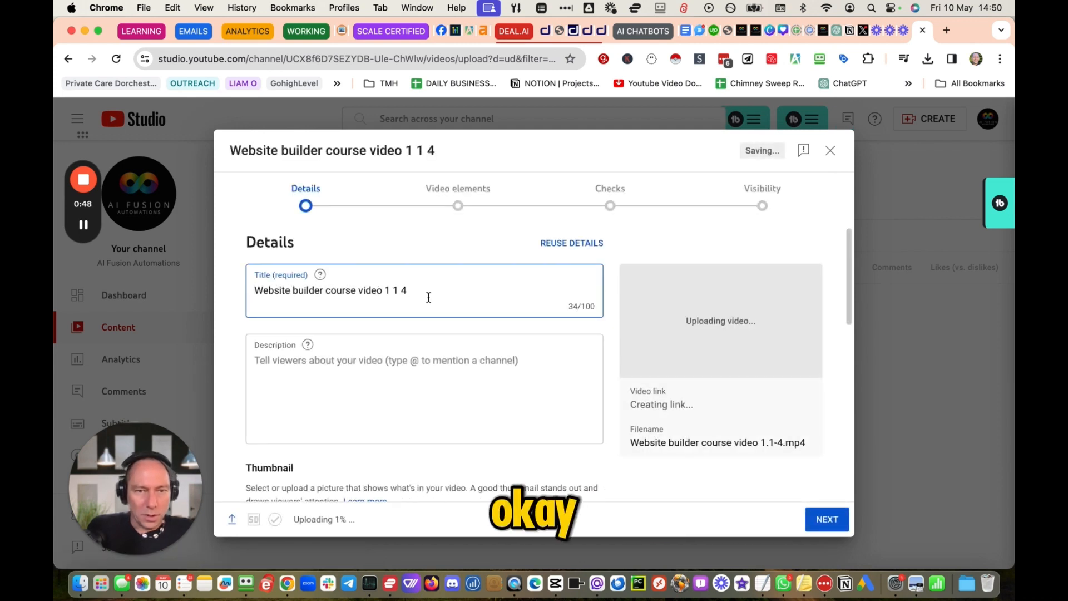
- Copy the SEO title from the ChatGPT conversation and make "Master Web Design: GoHighLevel & Canva Integration | Full Tutorial for Agencies" the YouTube video's title
left_click(549, 37)
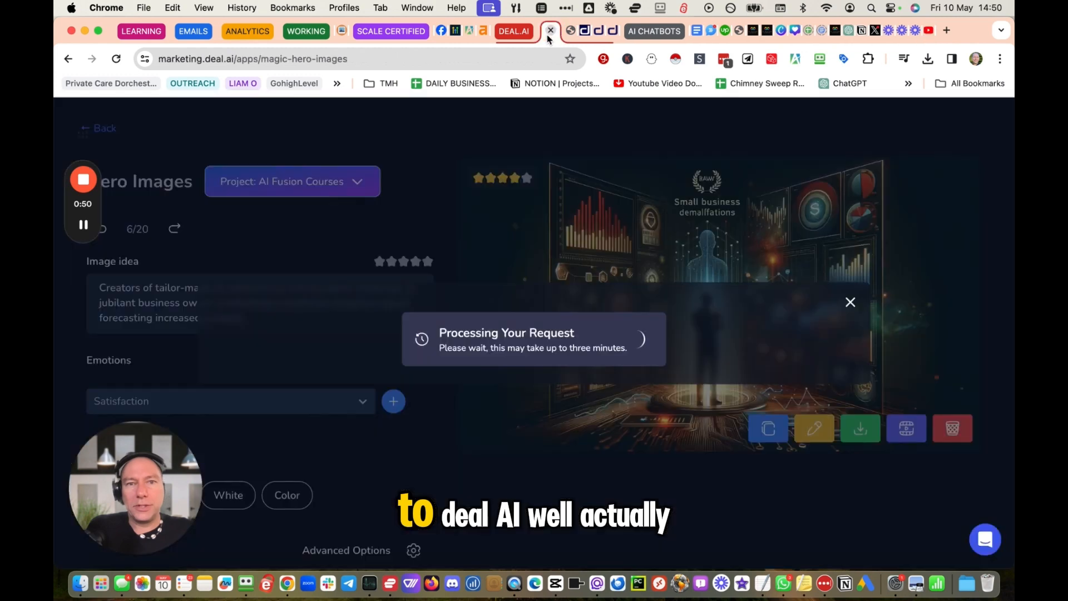
left_click(840, 36)
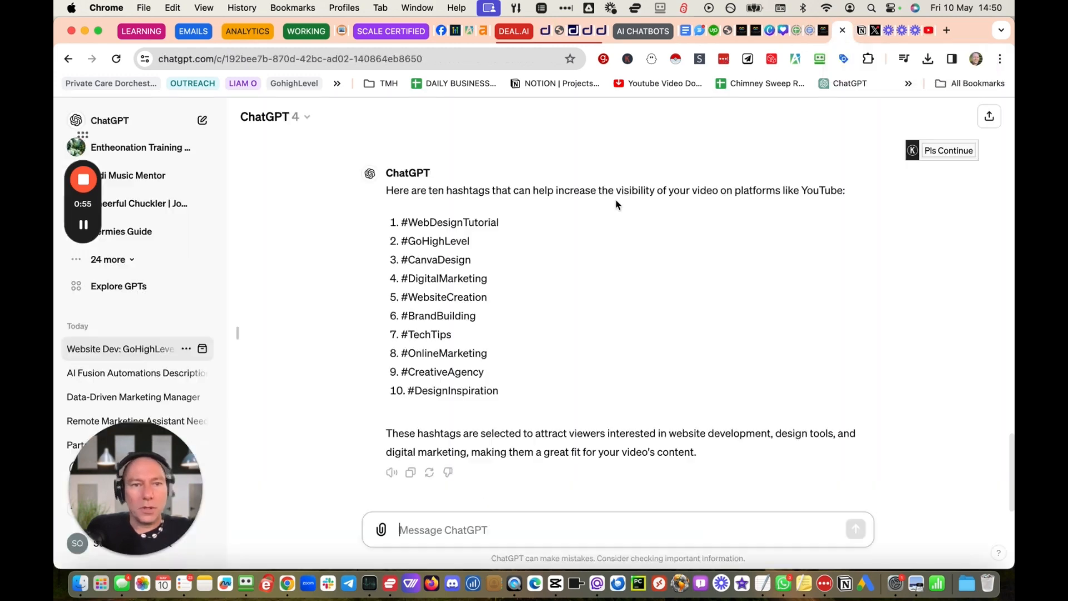
scroll(495, 241, "up", 10)
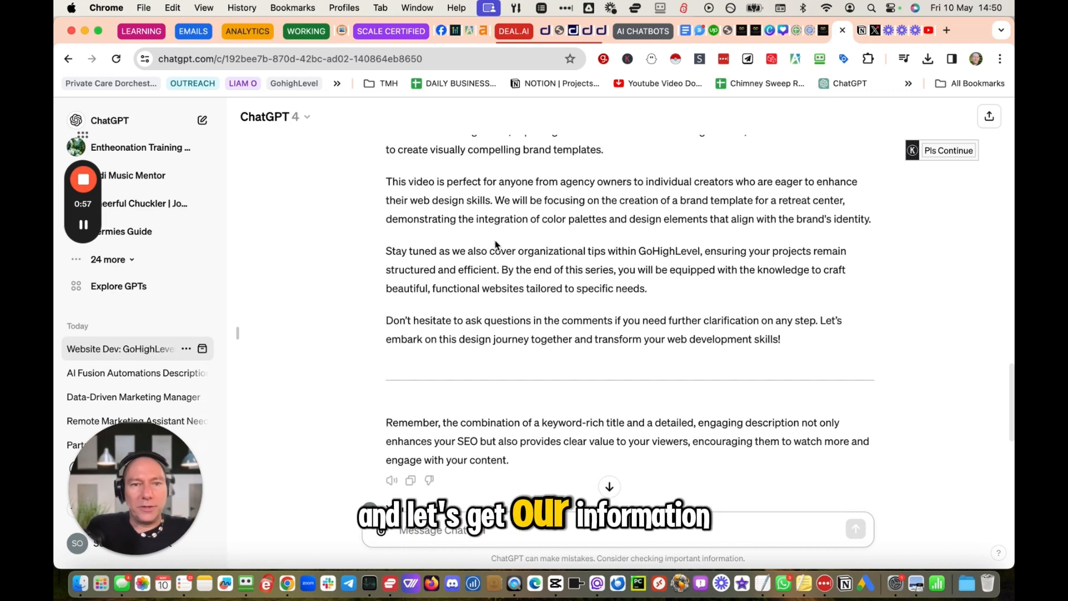
scroll(495, 240, "up", 2)
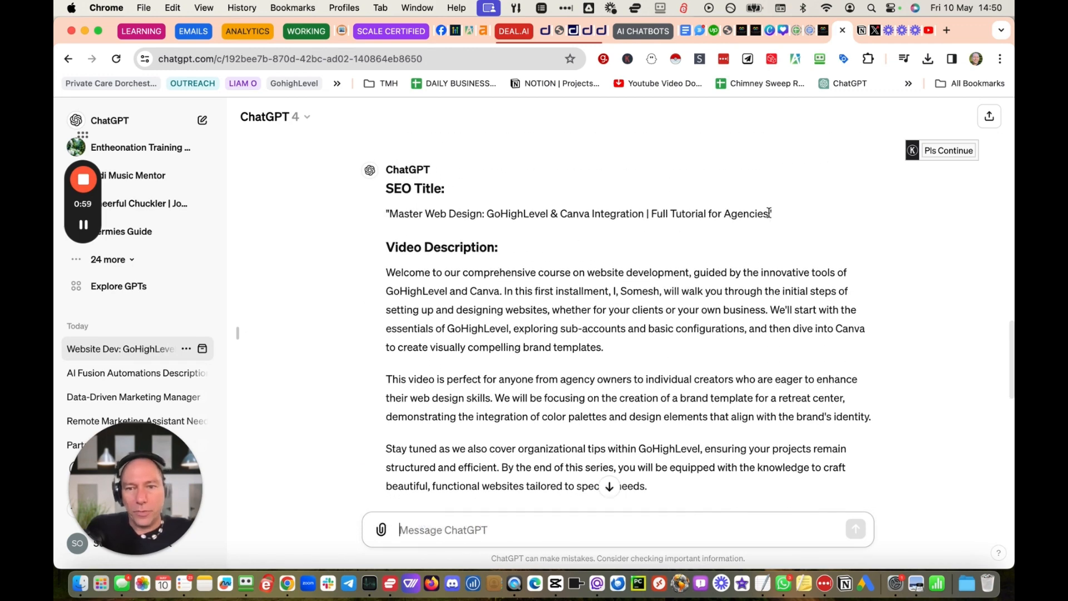
left_click_drag(394, 214, 389, 215)
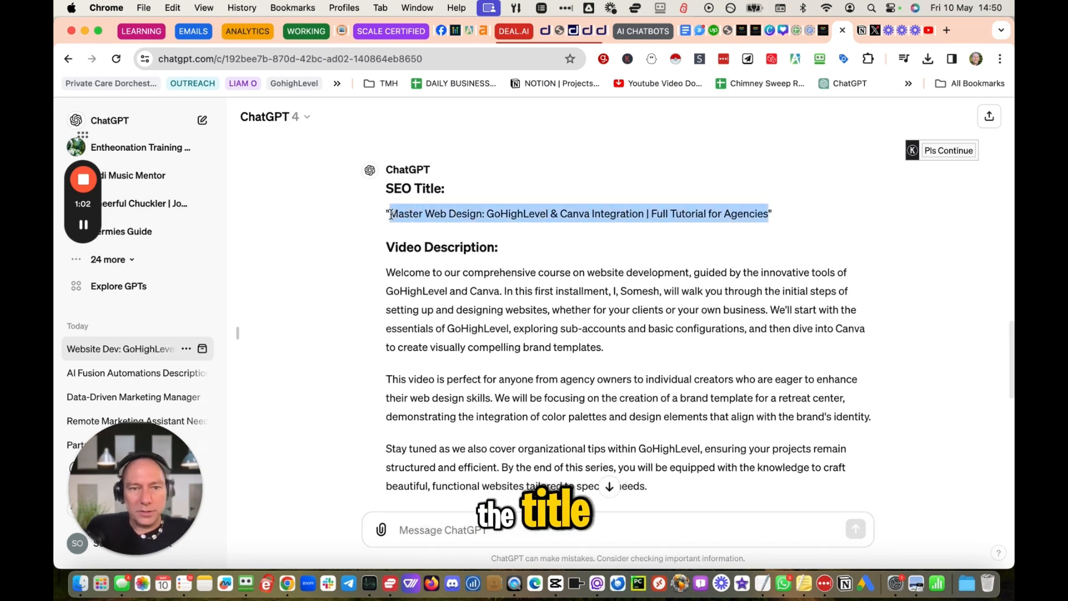
key("super+c")
left_click(929, 34)
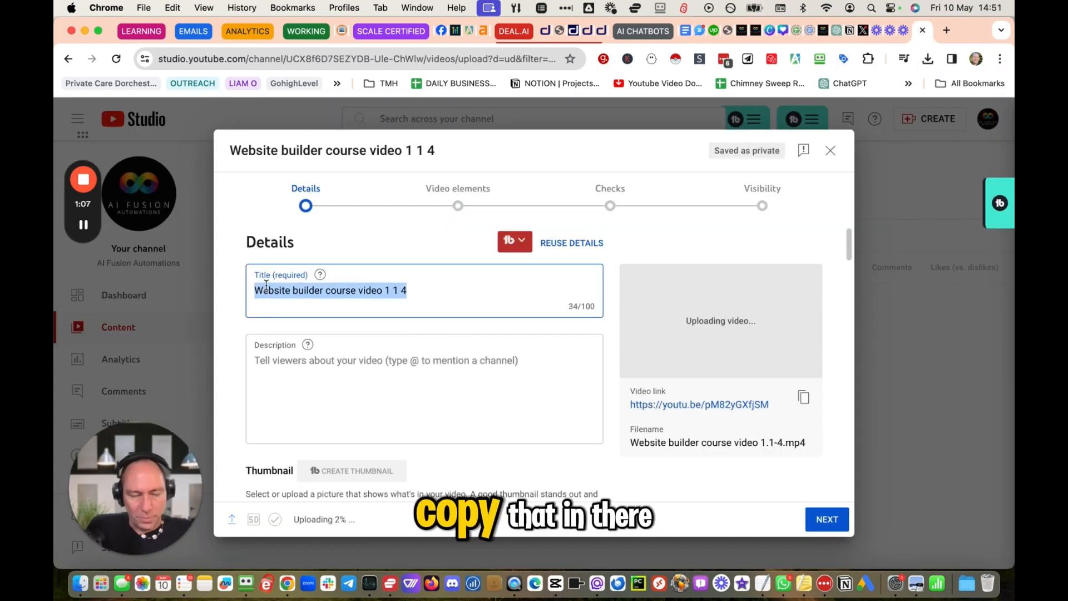
key("super+v")
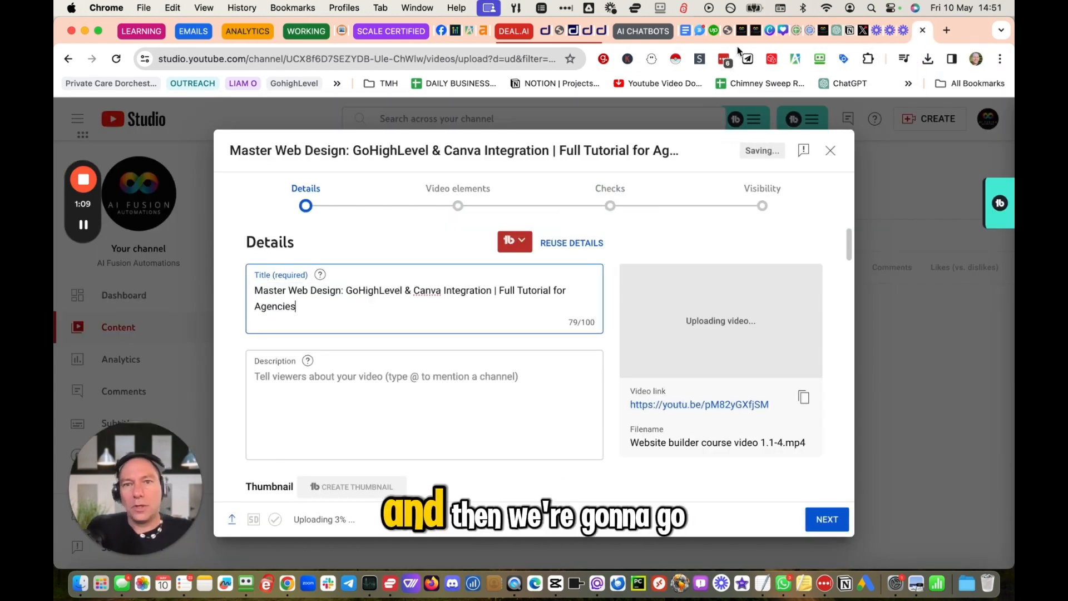
- Copy the full video description text from ChatGPT, starting at "Welcome to our comprehensive course", into the YouTube video's description
left_click(836, 30)
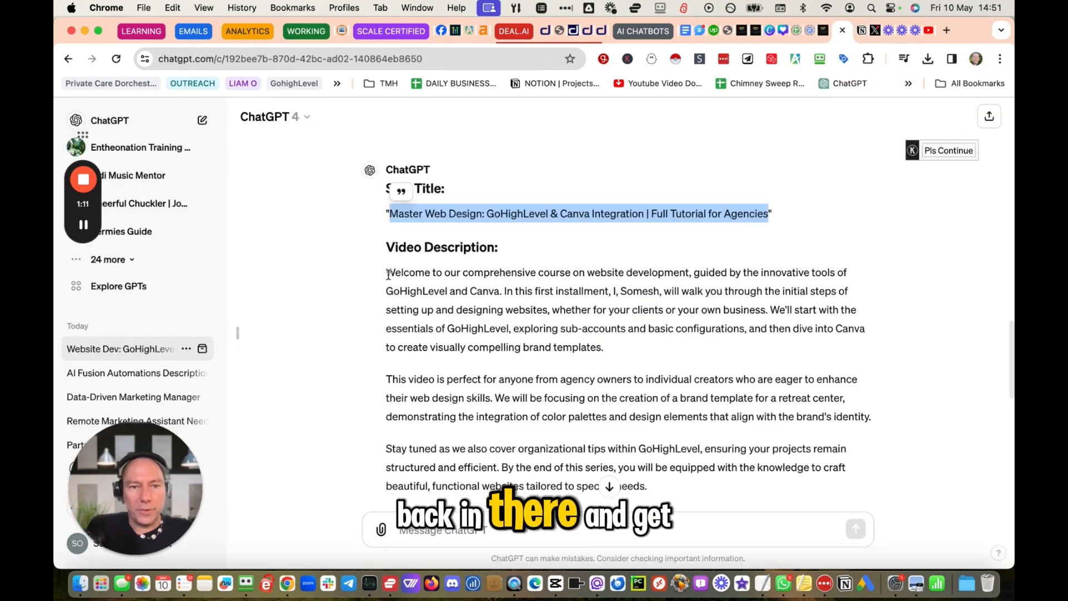
left_click_drag(388, 274, 830, 262)
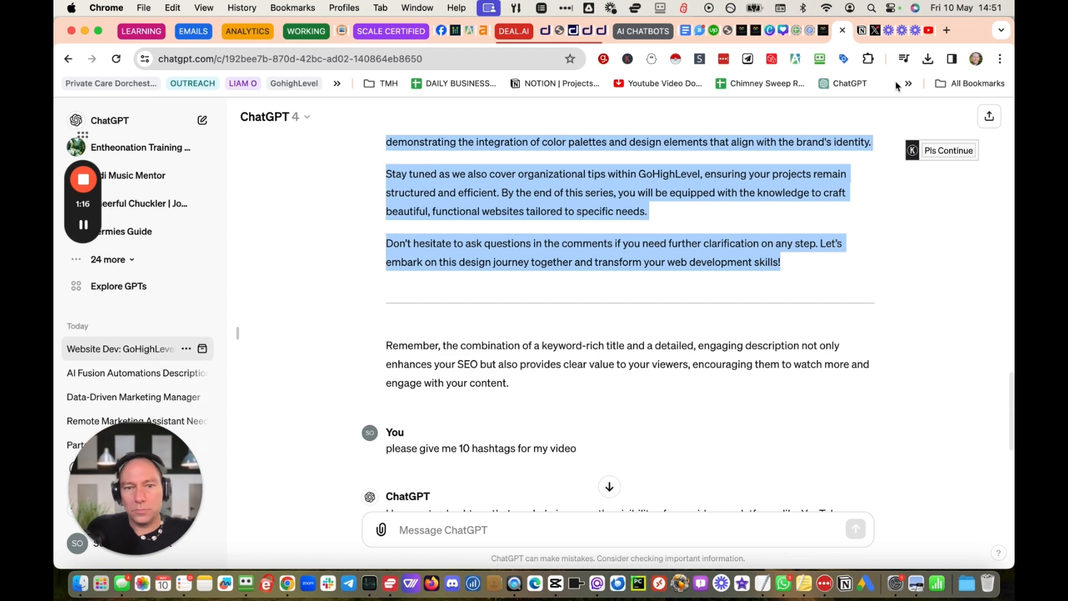
left_click(927, 31)
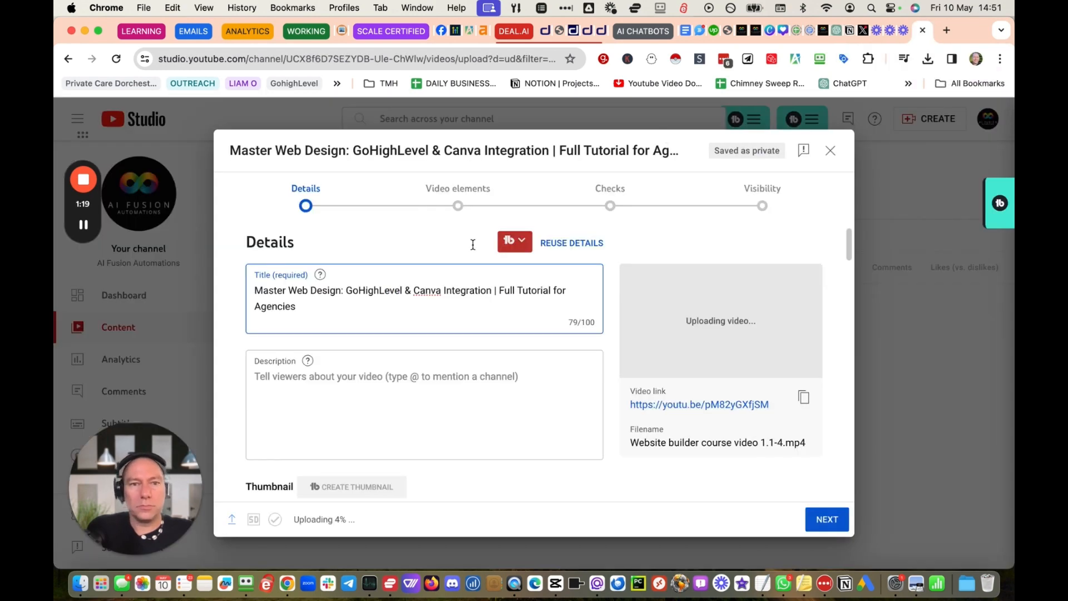
left_click(326, 384)
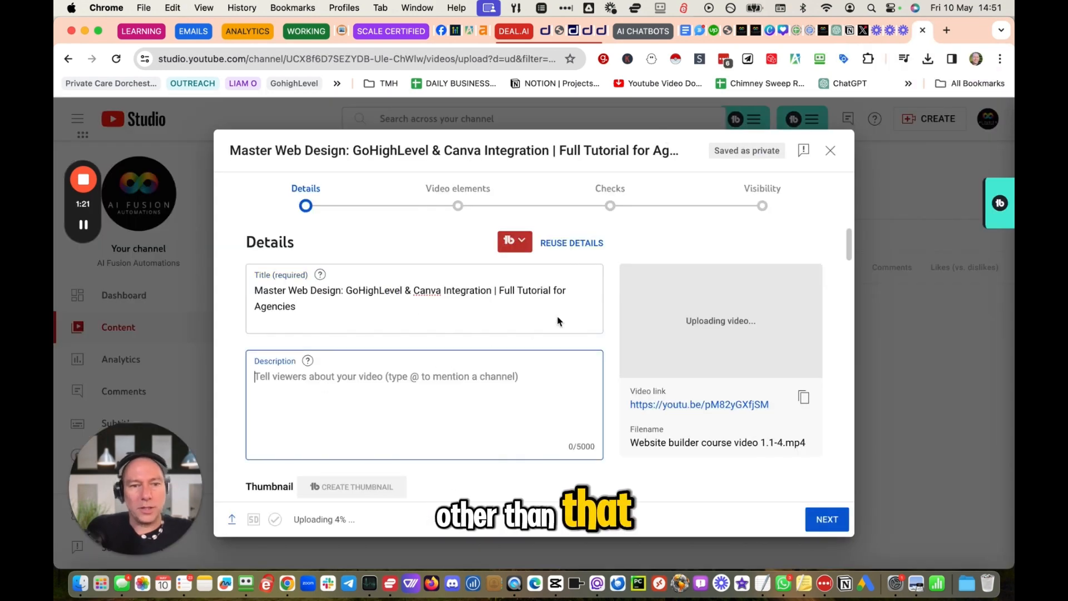
key("super+v")
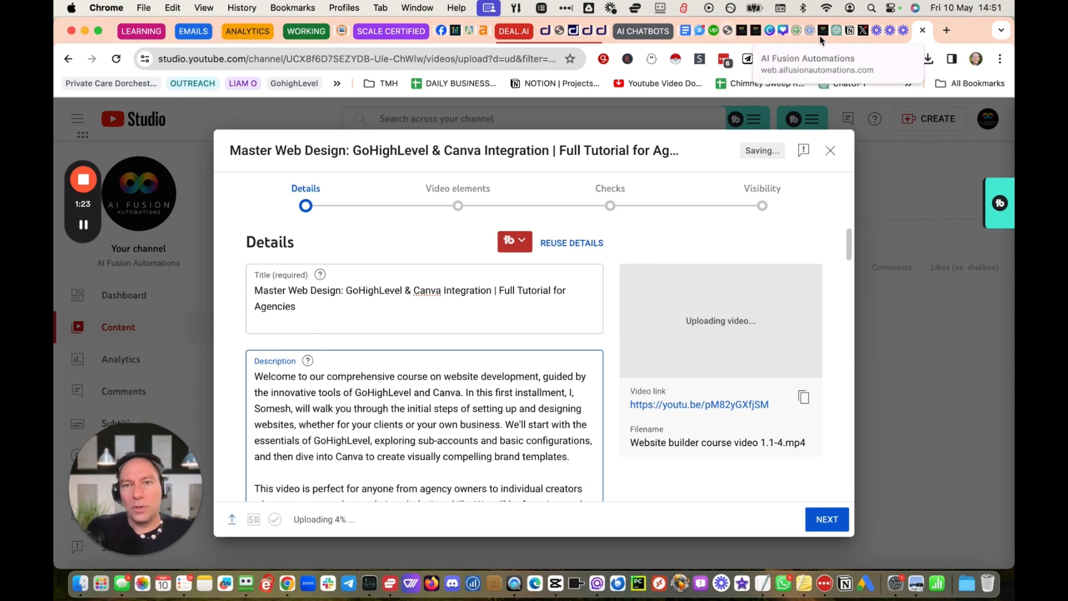
- Copy the ten hashtags, #WebDesignTutorial through #DesignInspiration, from the ChatGPT conversation and add them at the end of the YouTube video's description
left_click(836, 30)
scroll(404, 282, "down", 5)
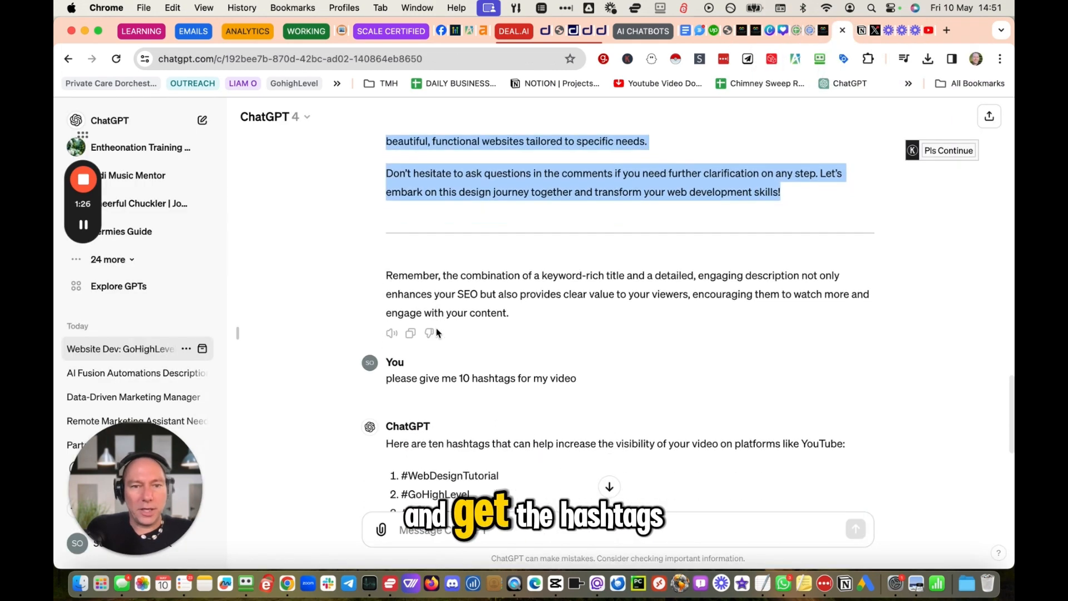
left_click_drag(403, 273, 511, 437)
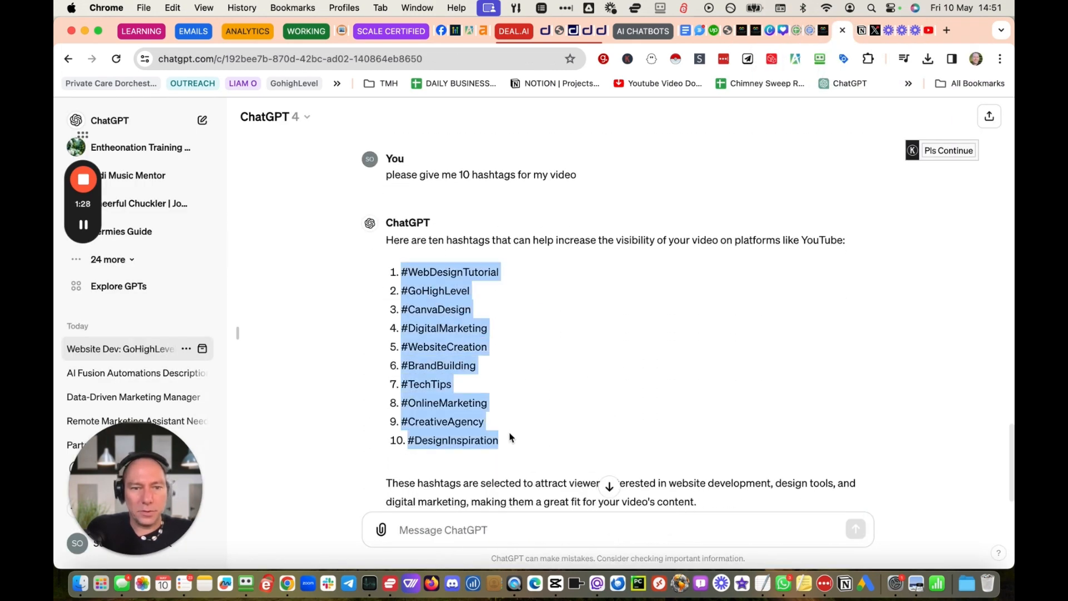
left_click(929, 36)
scroll(402, 349, "down", 5)
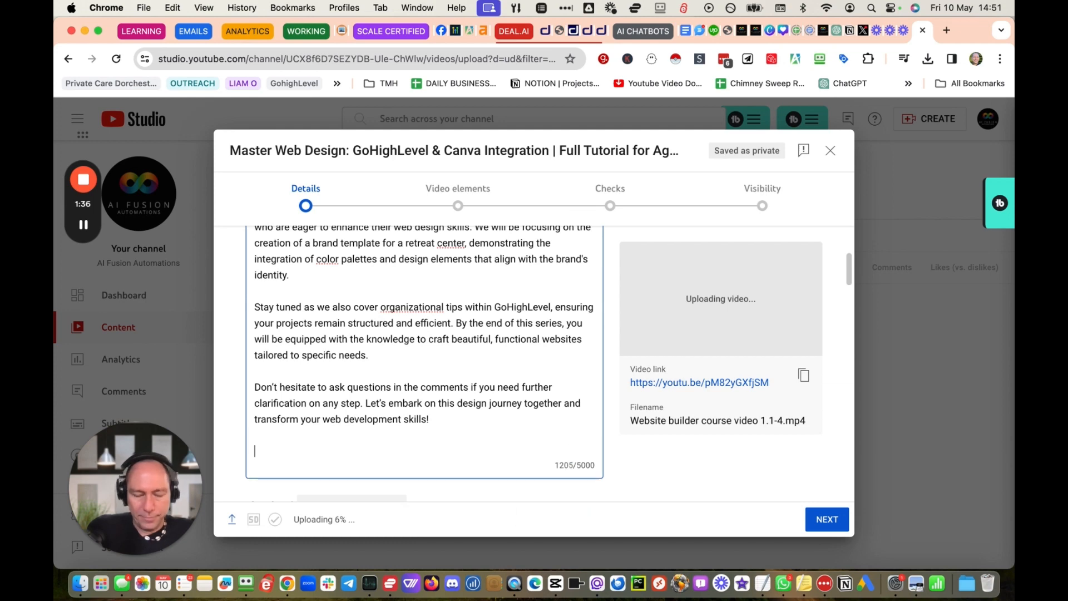
scroll(455, 385, "down", 6)
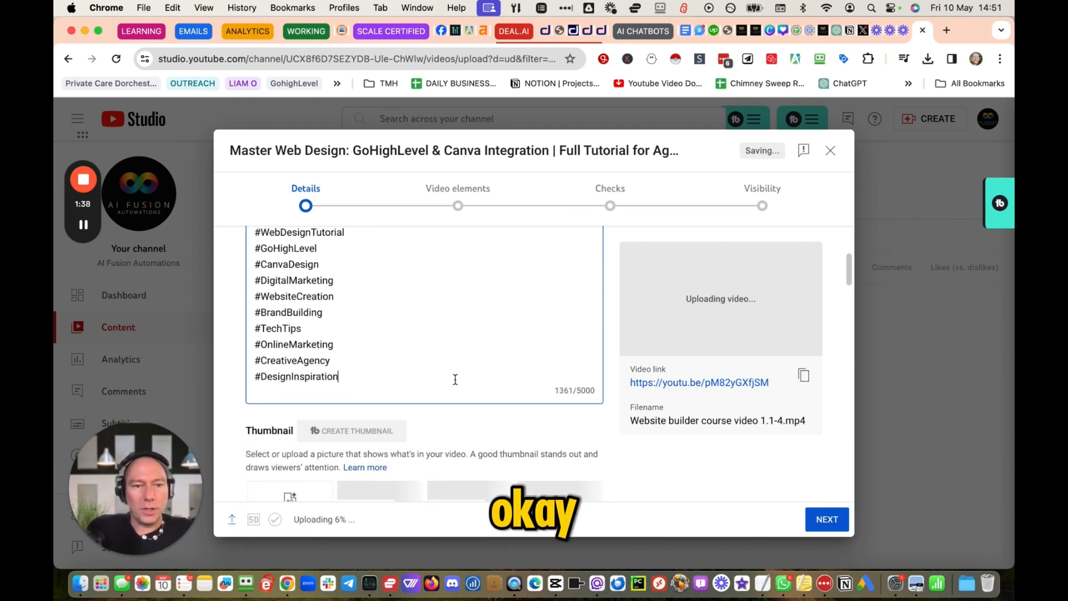
- Check the thumbnail section of the YouTube upload details, and create a new YouTube Thumbnail design in Canva
scroll(455, 385, "down", 2)
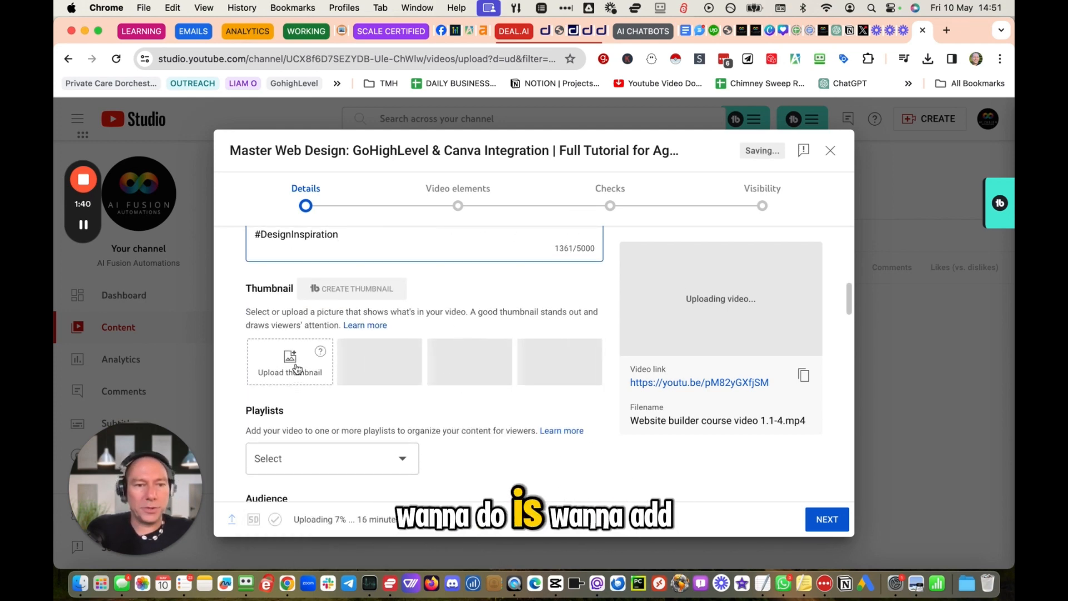
scroll(478, 382, "down", 1)
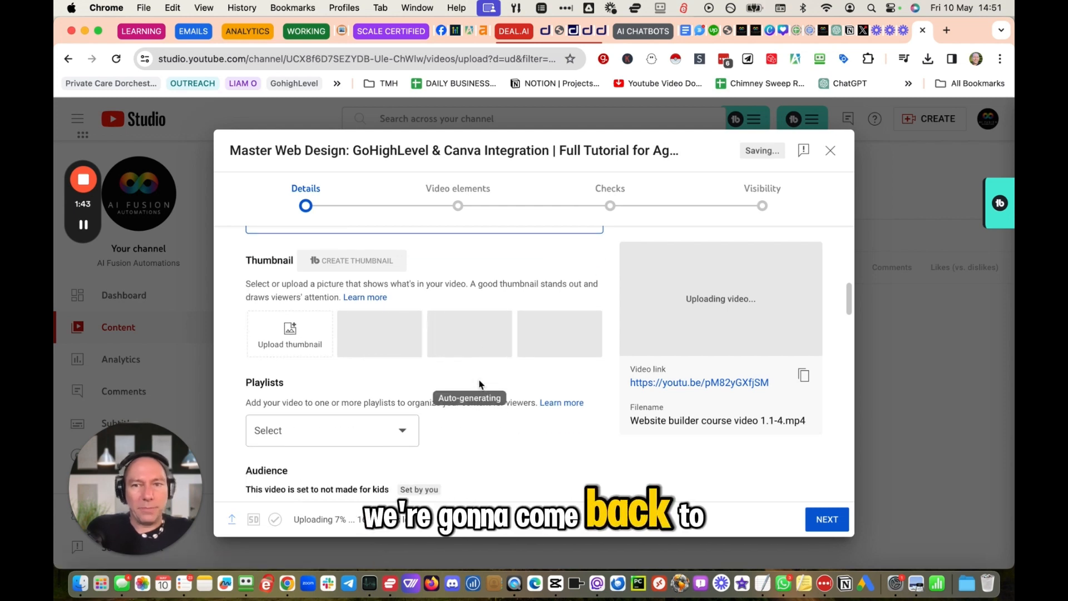
scroll(480, 384, "down", 1)
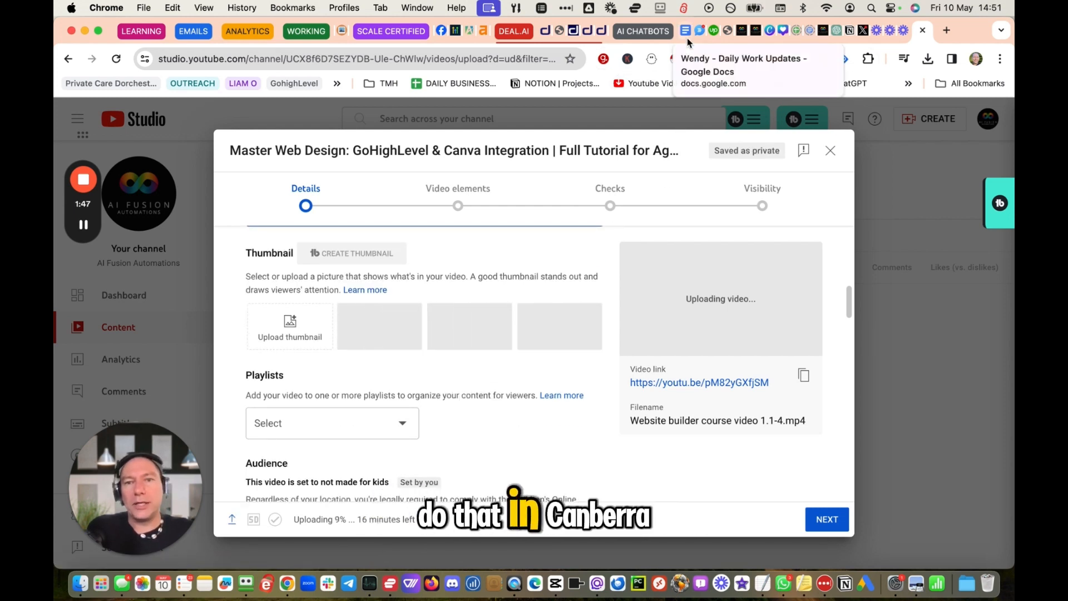
scroll(478, 305, "down", 1)
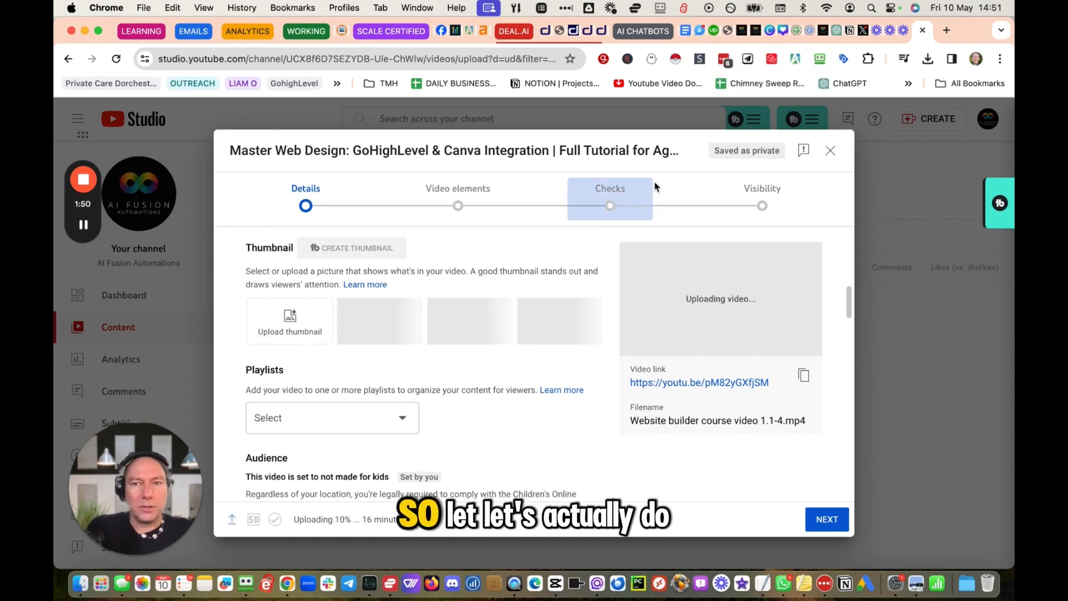
left_click(768, 33)
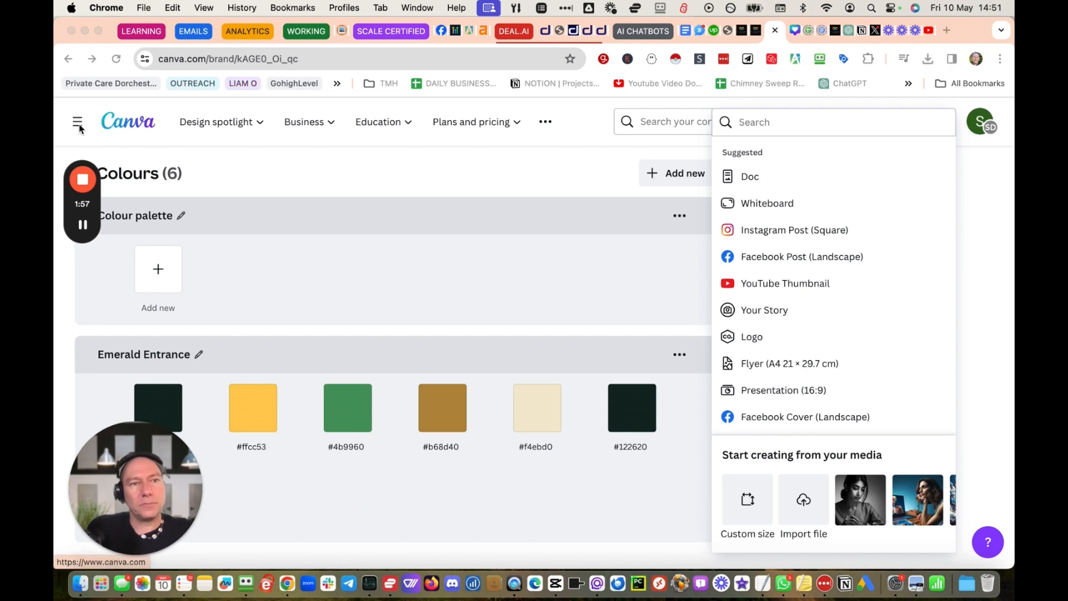
left_click(79, 126)
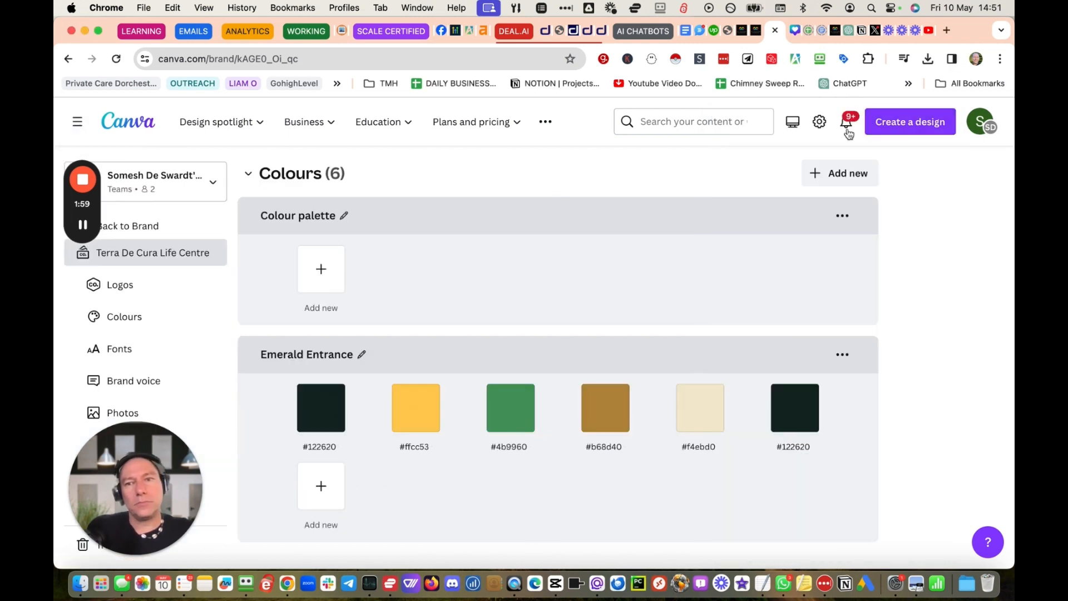
left_click(890, 124)
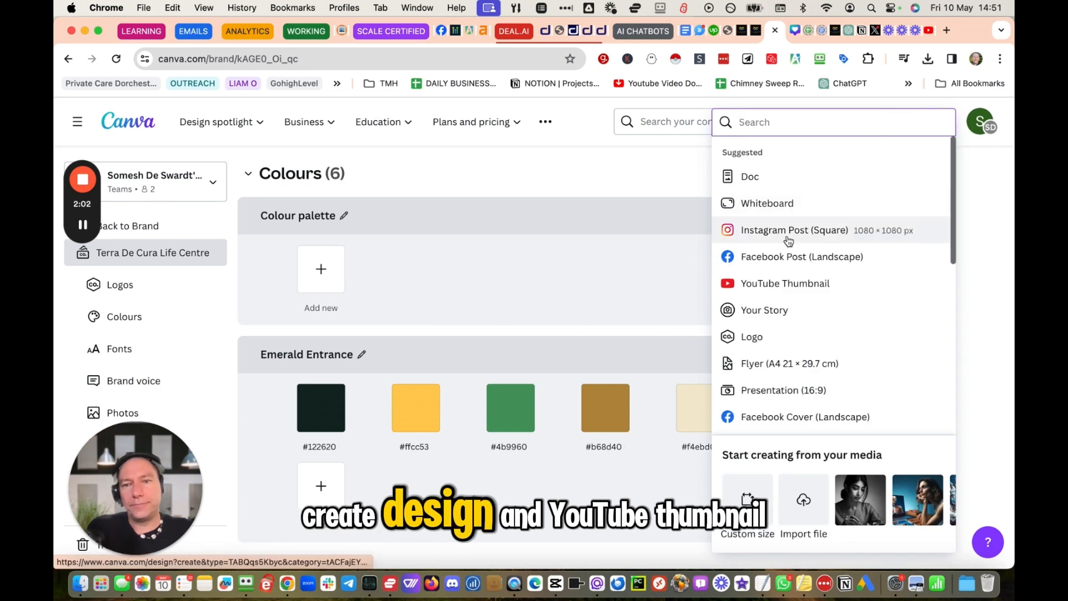
left_click(779, 287)
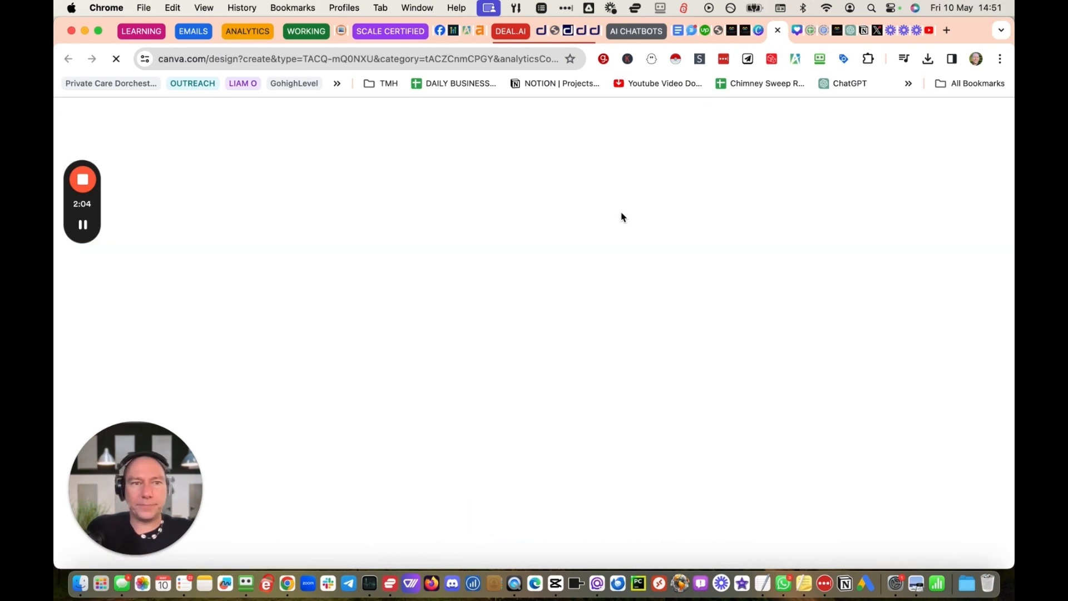
- Switch to the Deal.ai hero images page, watch the video generated from the data-dashboard image, and close it
left_click(543, 31)
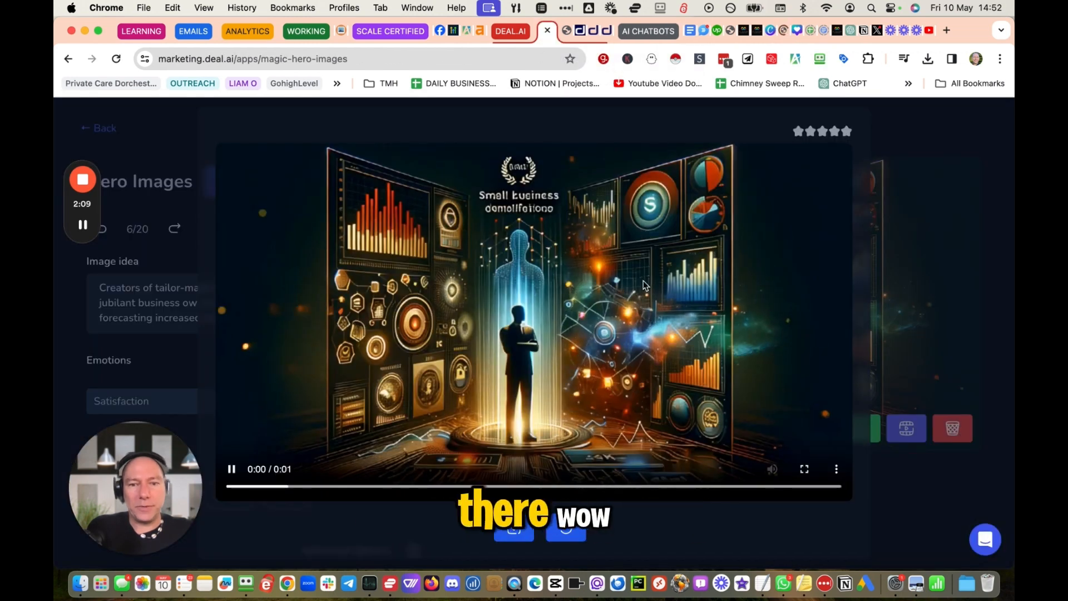
left_click(602, 353)
left_click(603, 352)
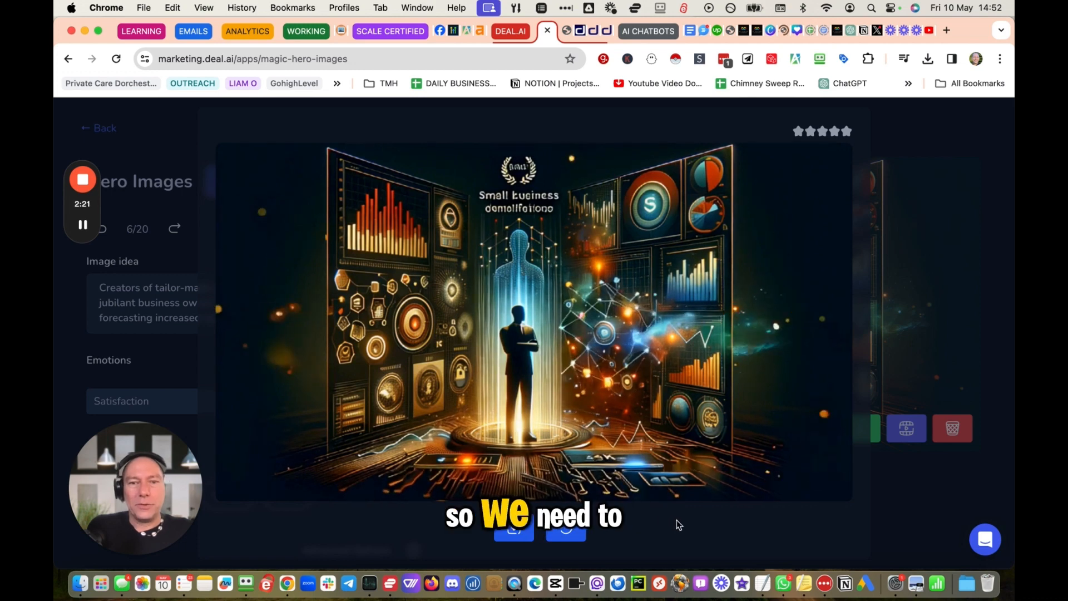
left_click(888, 317)
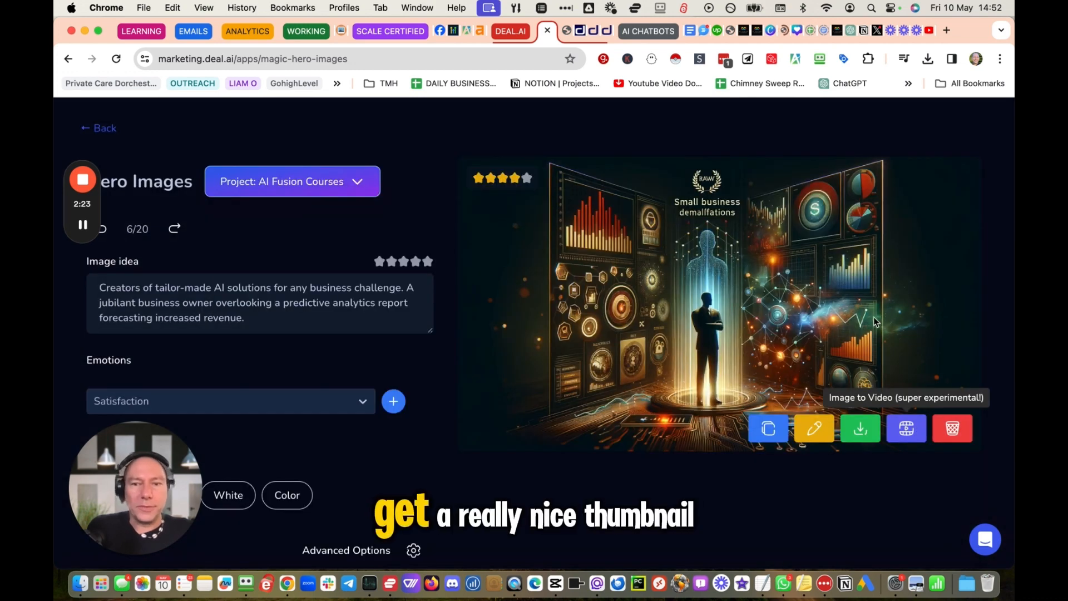
- Download the data-dashboard hero image as a PNG
scroll(874, 322, "down", 2)
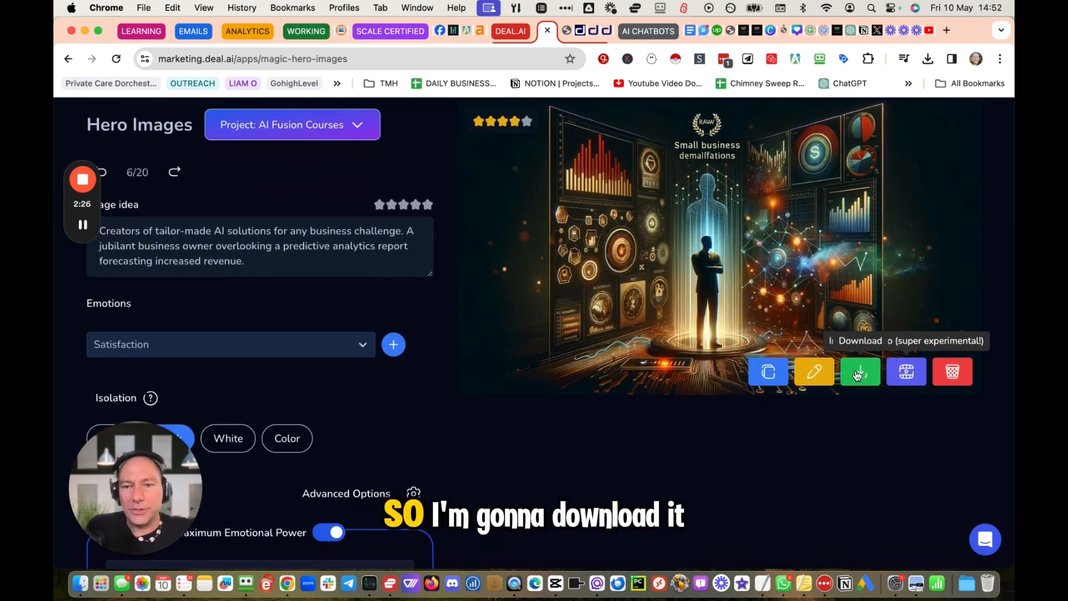
left_click(859, 374)
left_click(823, 176)
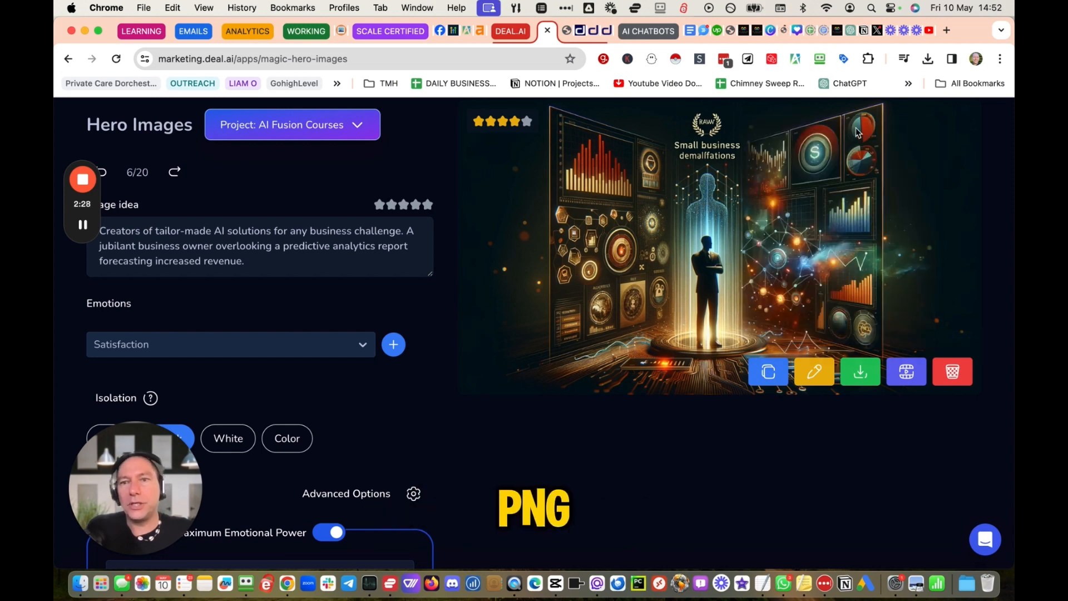
- Return to the Canva YouTube thumbnail design and upload download (2).png from the Downloads folder
left_click(782, 34)
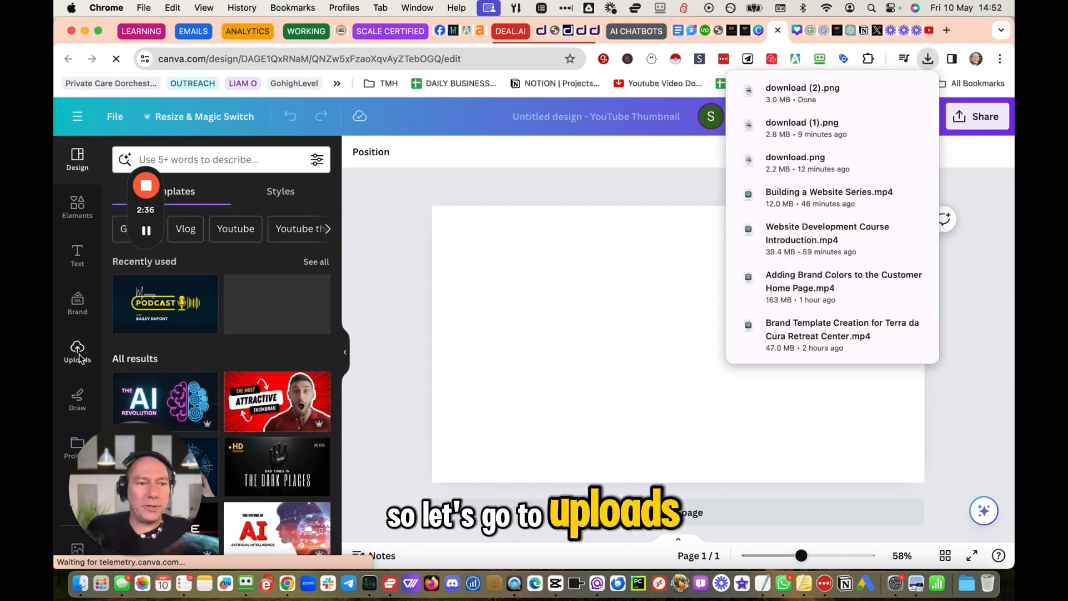
left_click(78, 351)
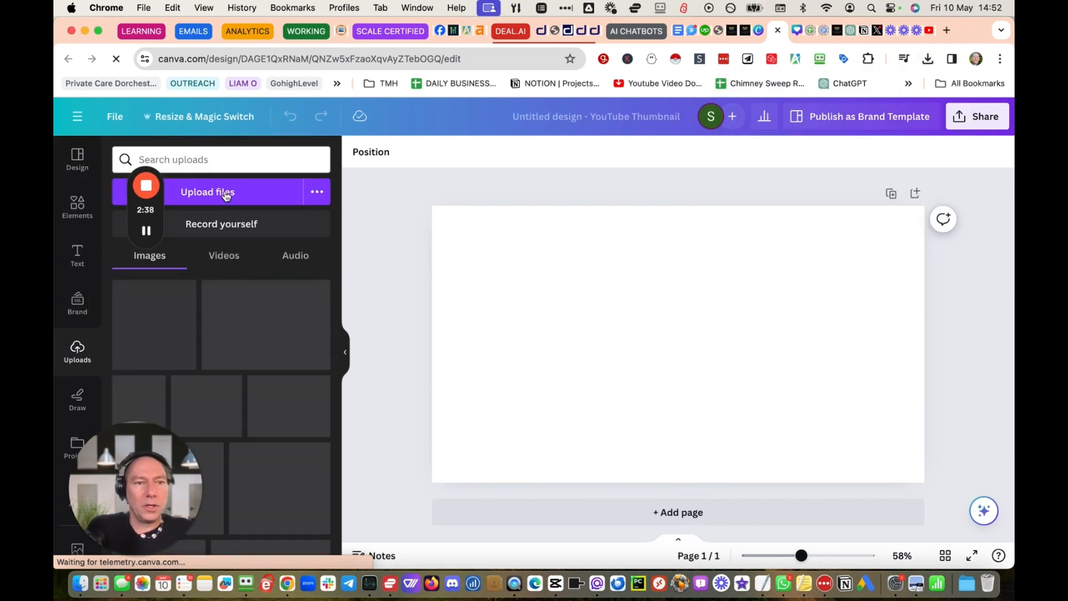
left_click(239, 210)
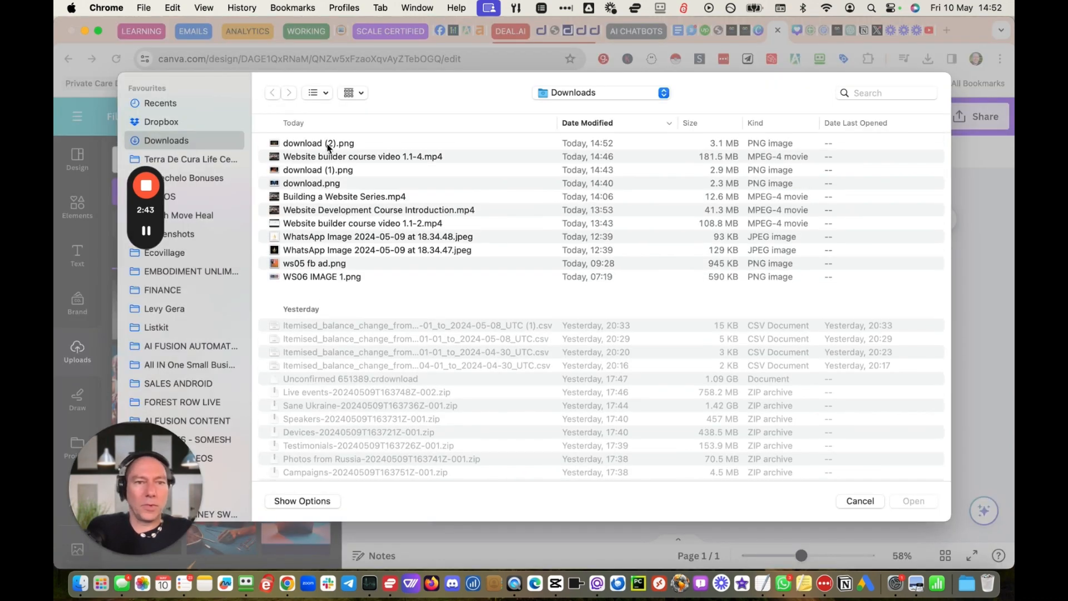
double_click(326, 143)
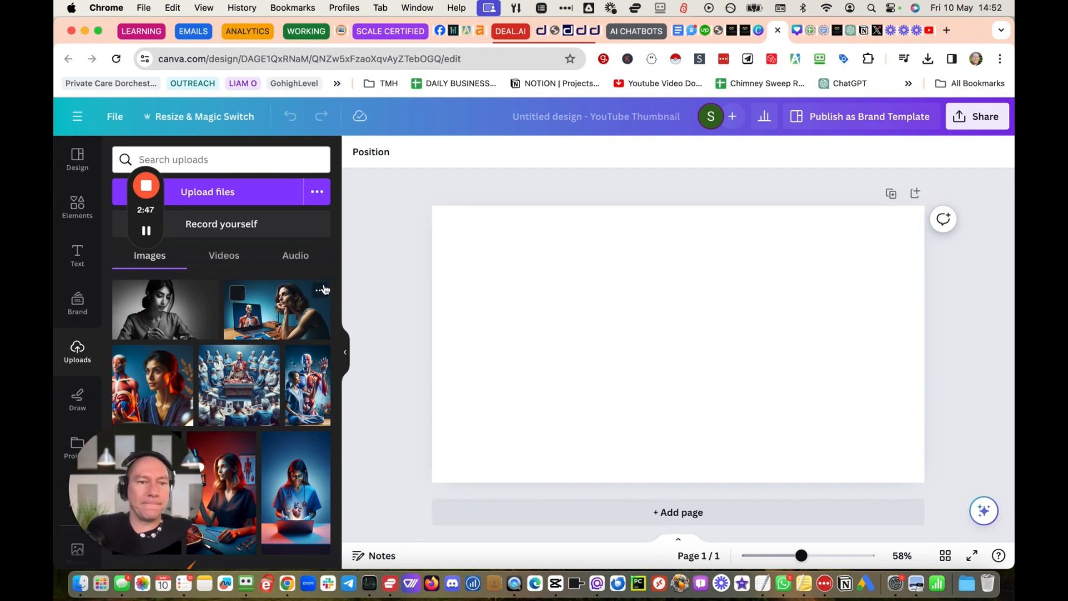
- Place the uploaded data-dashboard image on the thumbnail page and enlarge it to fill the whole canvas
left_click(180, 315)
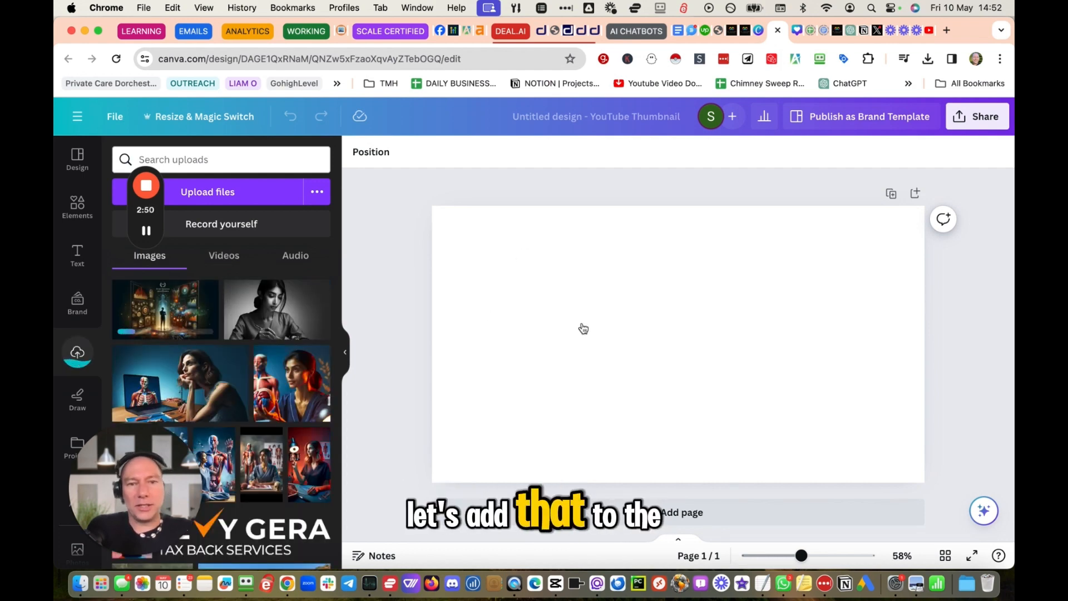
left_click_drag(498, 241, 432, 205)
left_click_drag(860, 446, 924, 482)
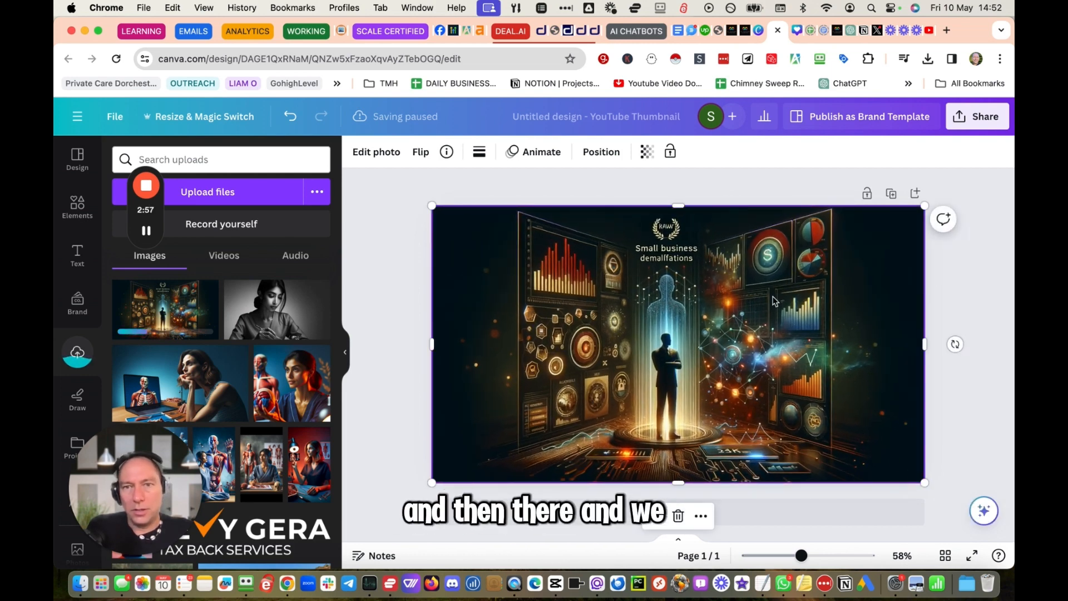
- Copy "Master Web Design: GoHighLevel & Canva Integration" from the SEO title in ChatGPT and return to the Canva thumbnail design
left_click(850, 30)
scroll(597, 235, "up", 2)
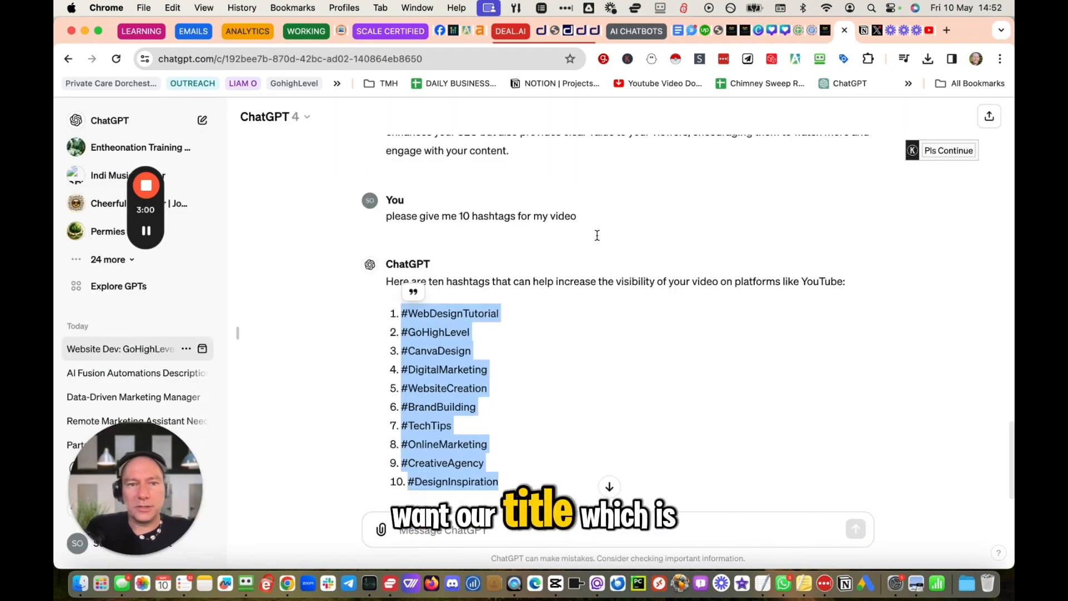
scroll(597, 235, "up", 6)
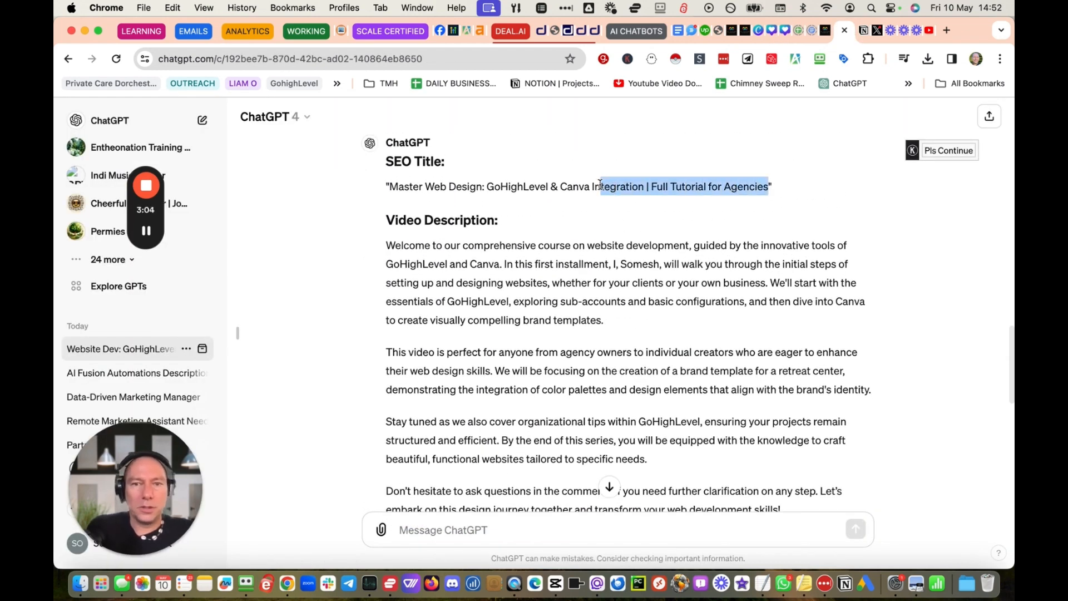
left_click_drag(468, 182, 390, 186)
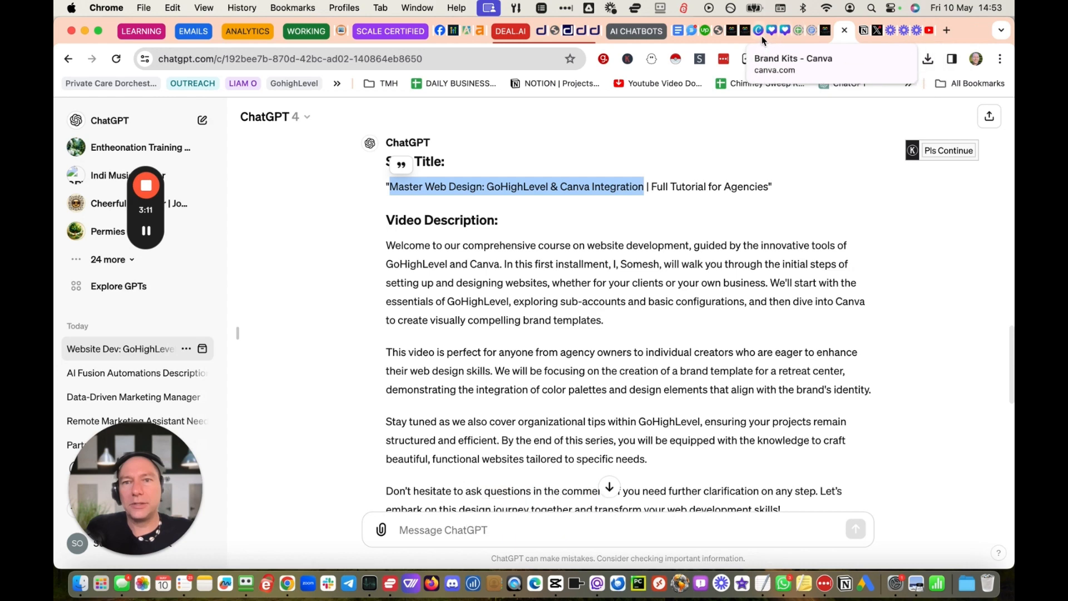
left_click(778, 40)
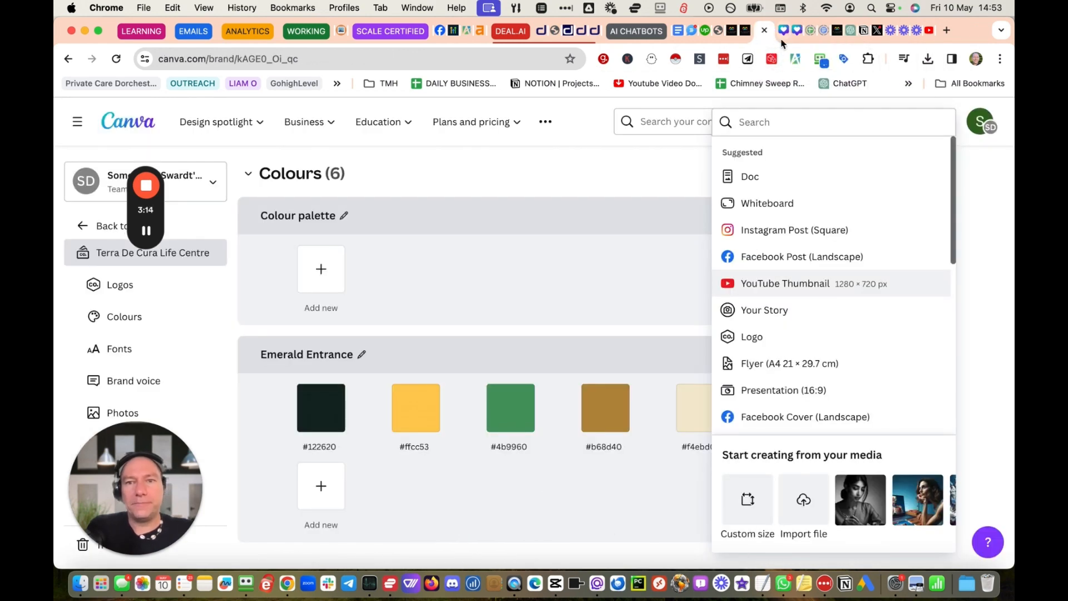
left_click(782, 35)
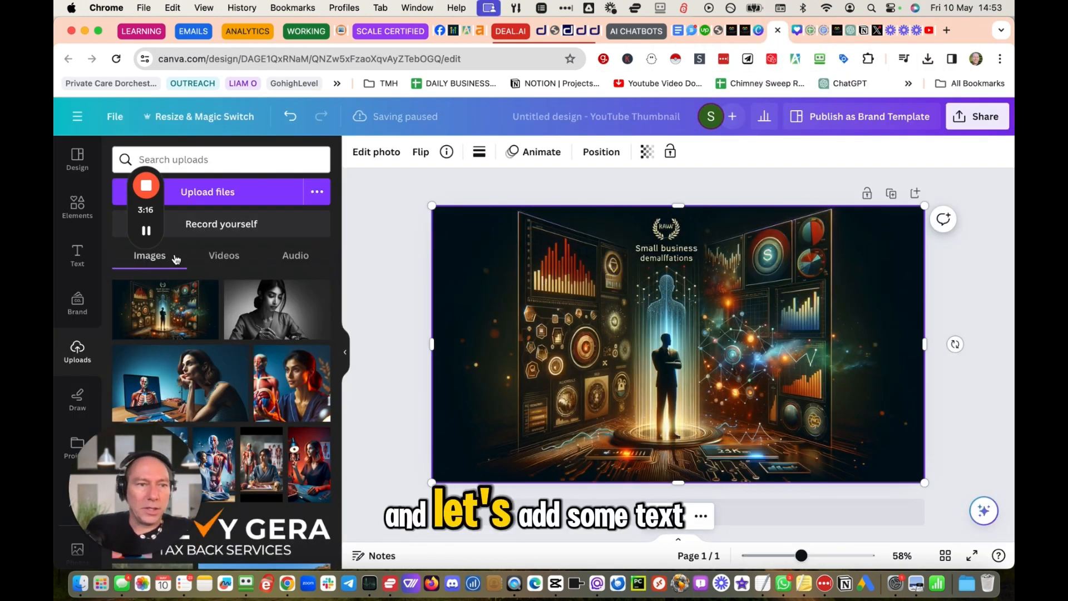
- Browse Canva's text styles and search the fonts and combinations for "youtube thumbnail"
left_click(82, 255)
scroll(256, 285, "down", 10)
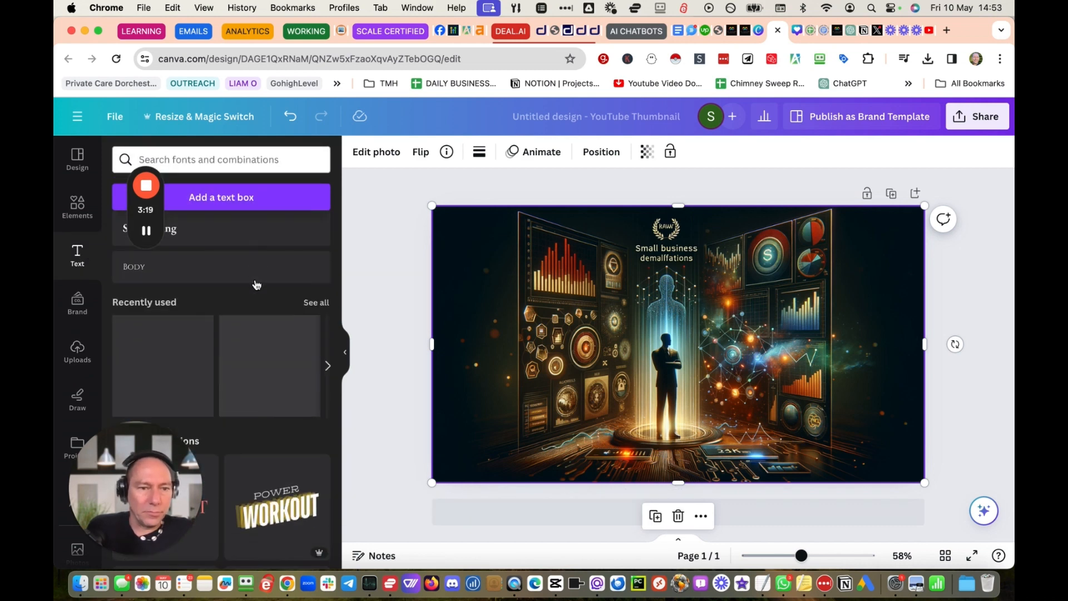
scroll(256, 285, "down", 5)
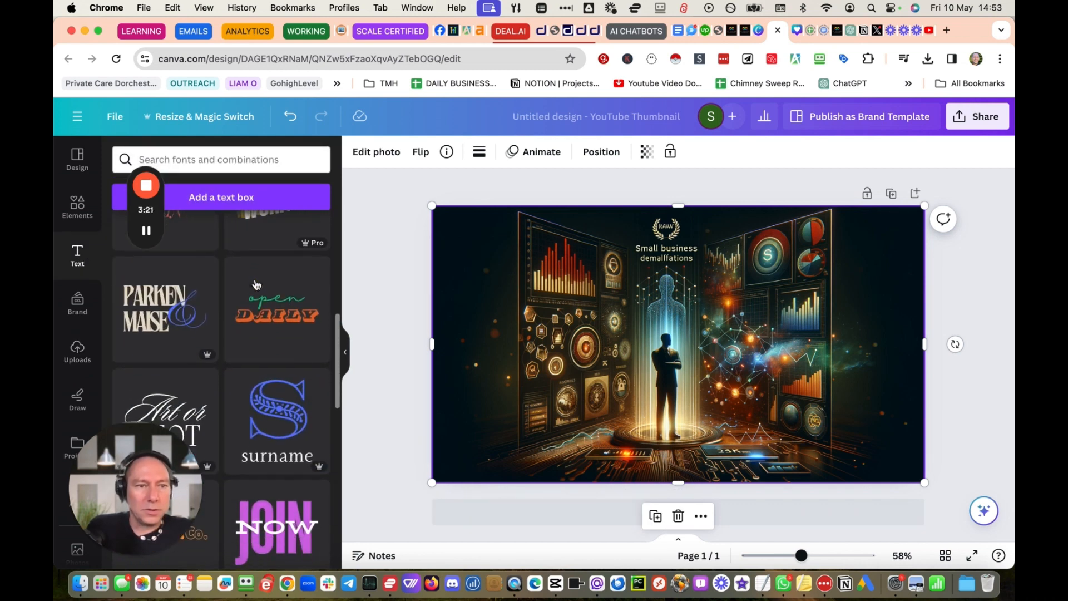
scroll(223, 267, "up", 15)
left_click(199, 167)
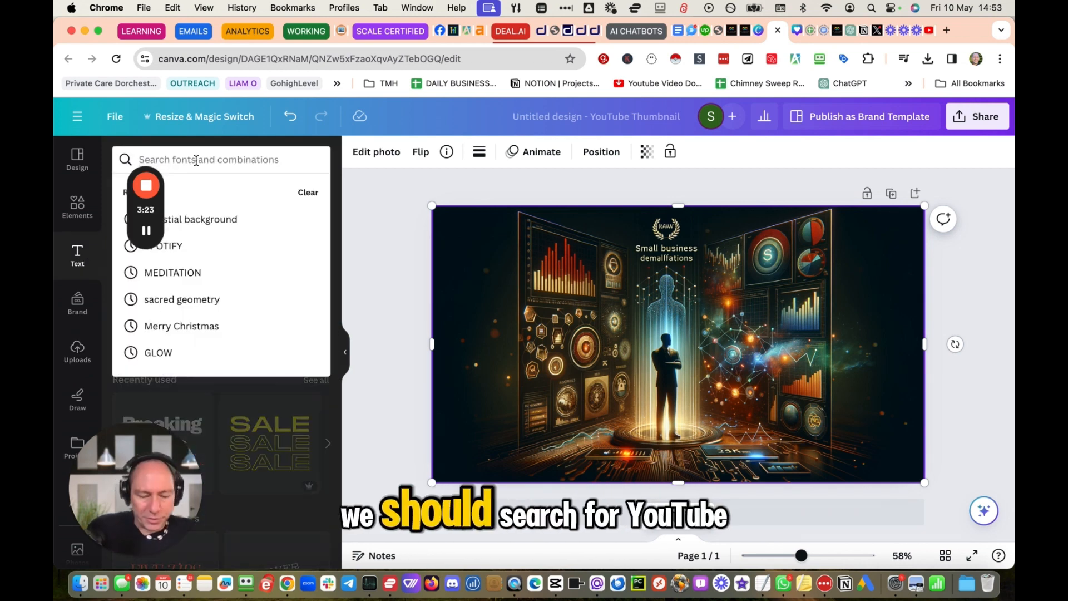
type("youtube thumbnail")
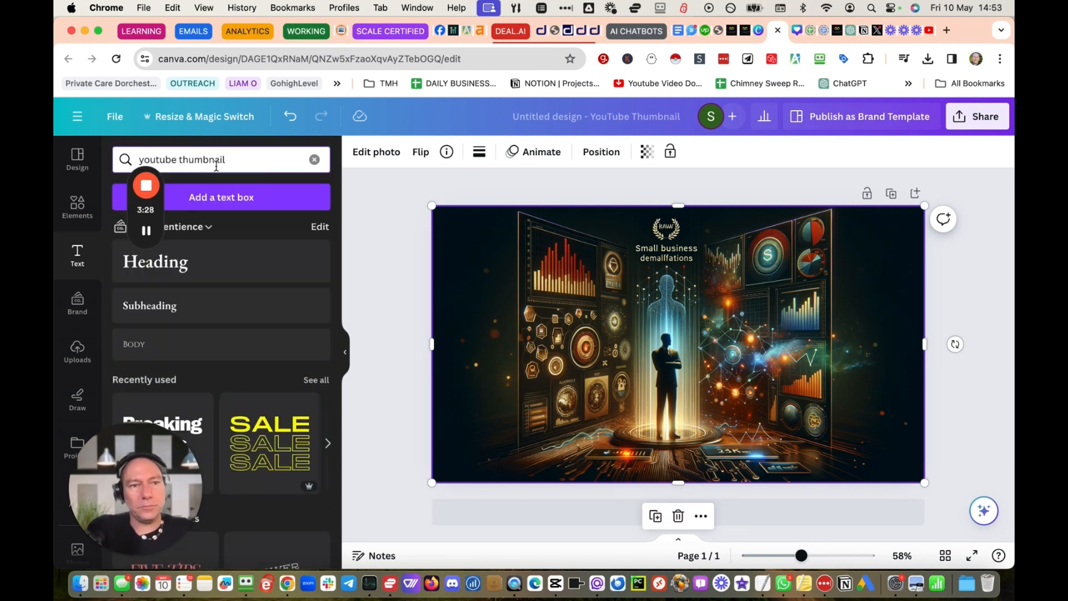
key("Return")
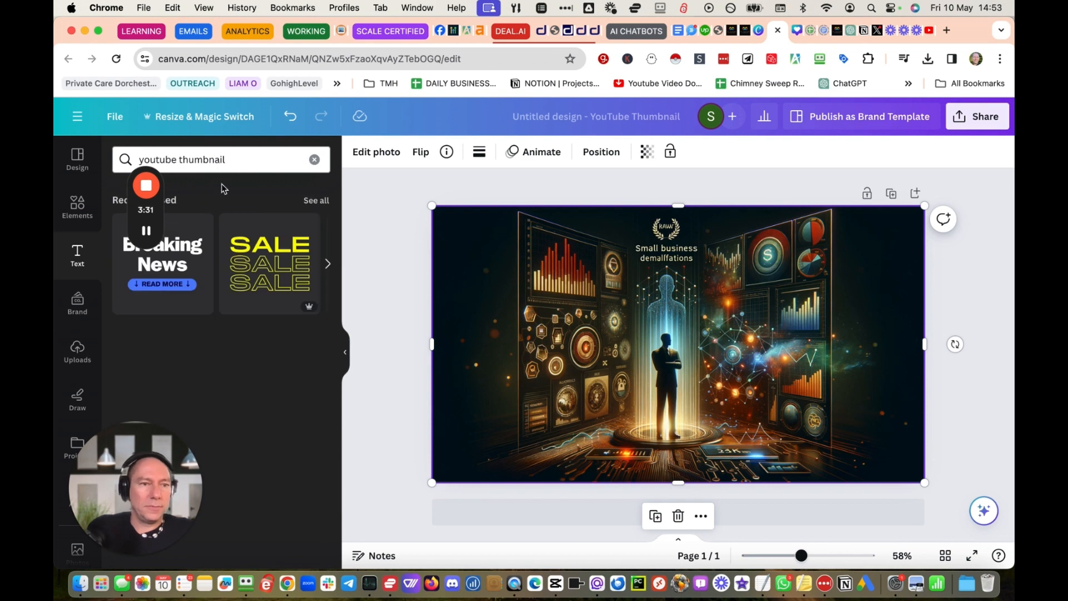
scroll(91, 278, "down", 1)
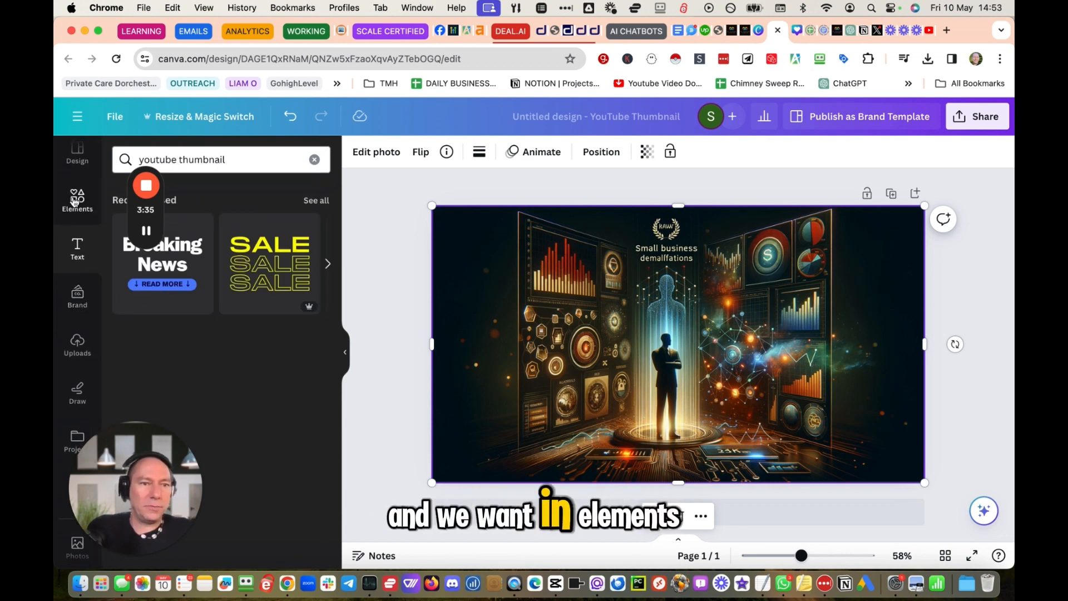
- Search Canva's elements for "youtube thumbnail" and browse the graphics, photos, frames and videos
left_click(77, 216)
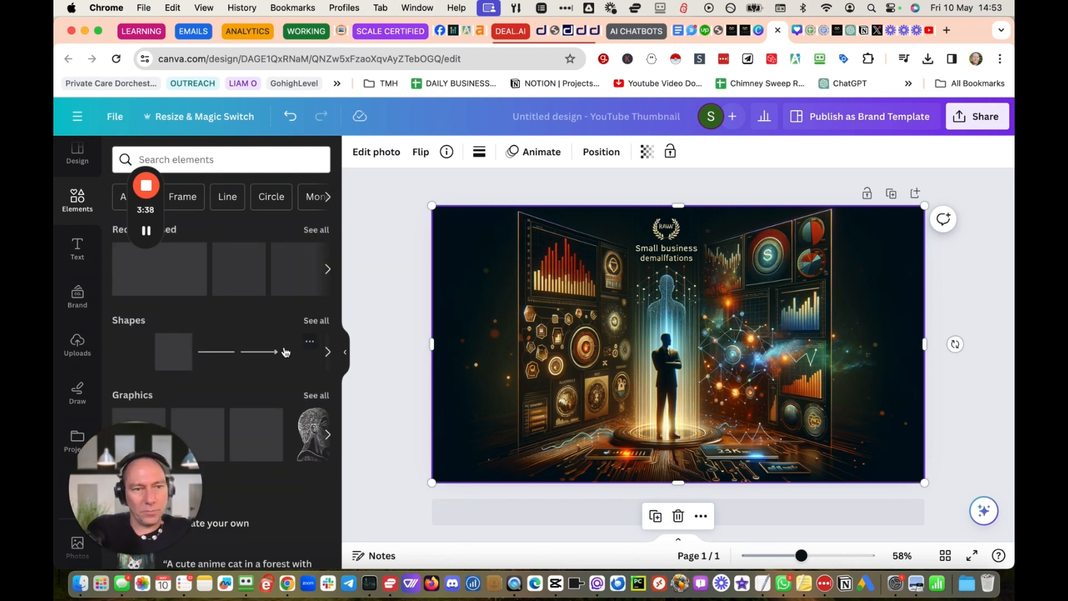
scroll(284, 352, "down", 8)
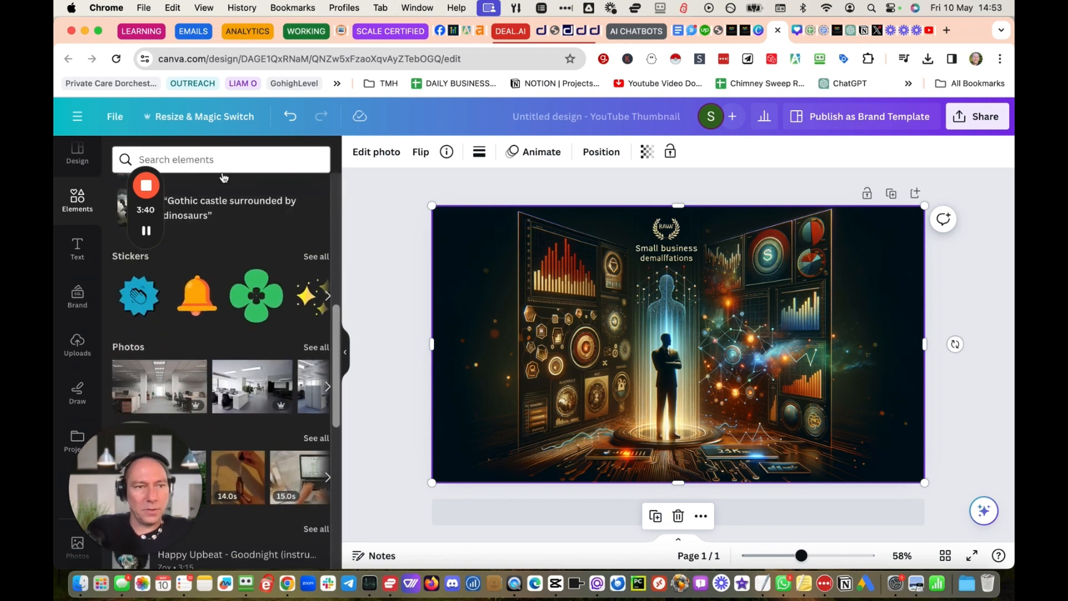
left_click(221, 163)
type("yout")
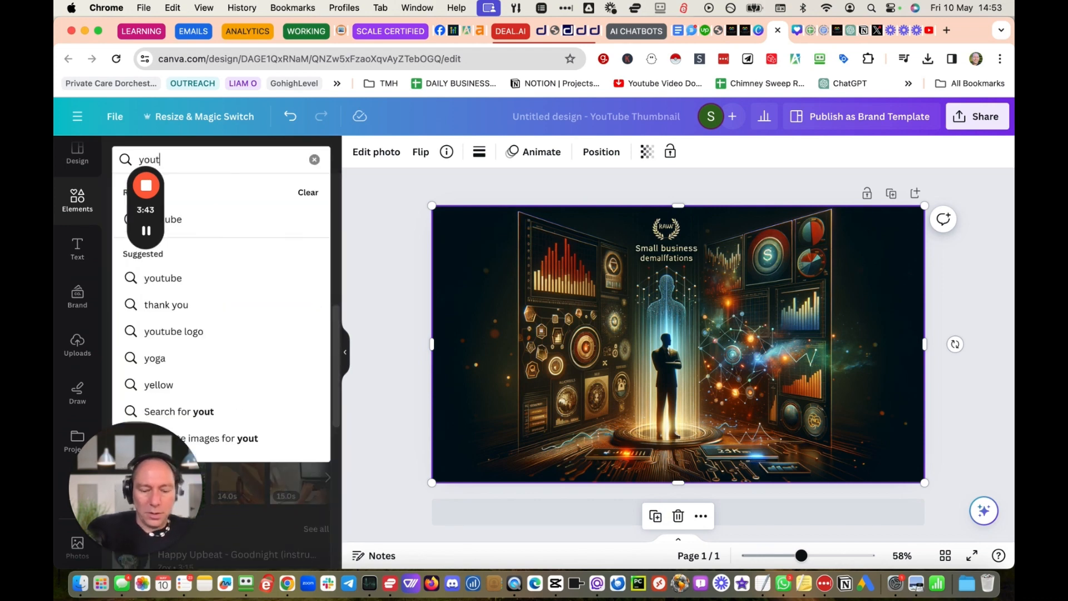
type("ube thumbn")
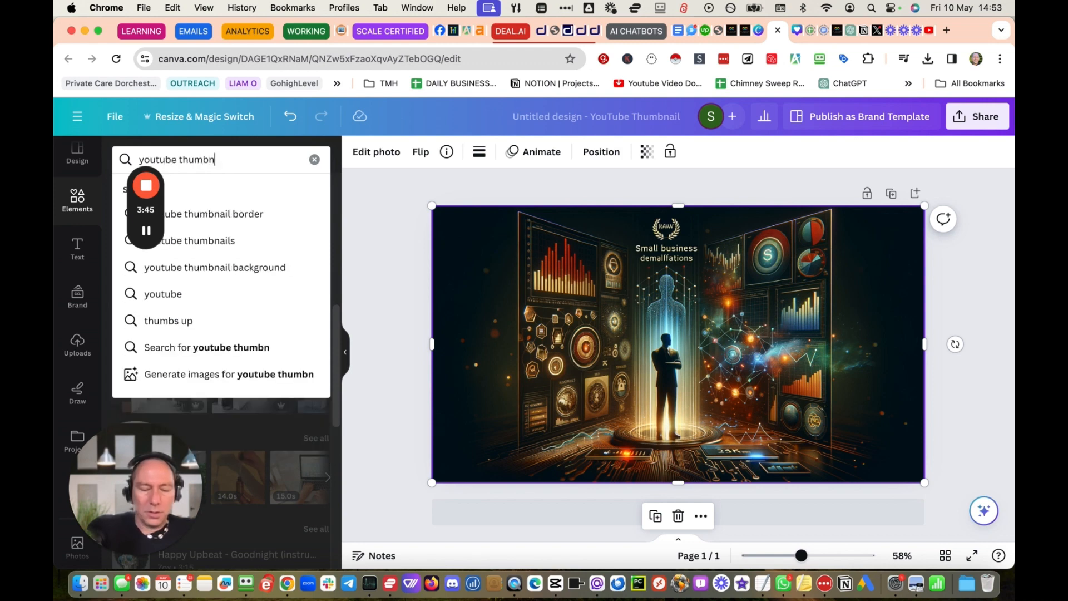
type("ail")
key("Return")
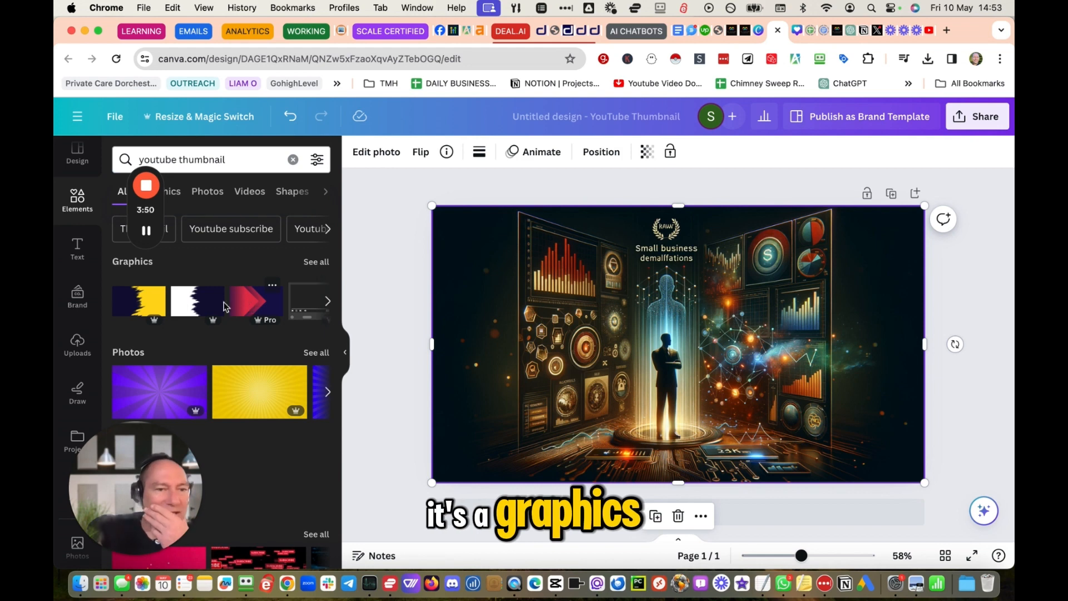
scroll(226, 312, "down", 1)
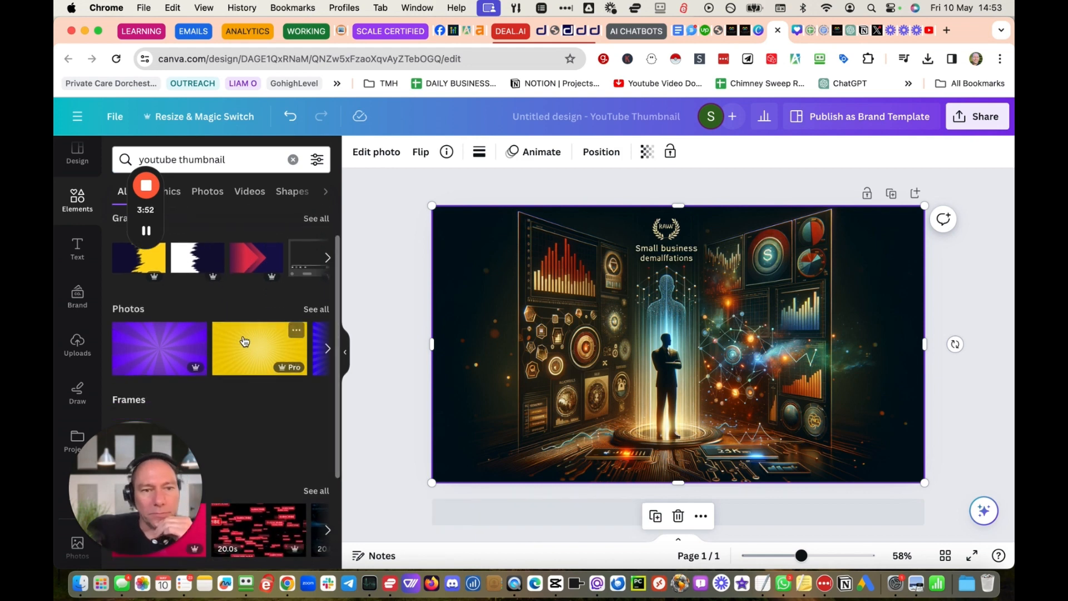
scroll(247, 346, "down", 3)
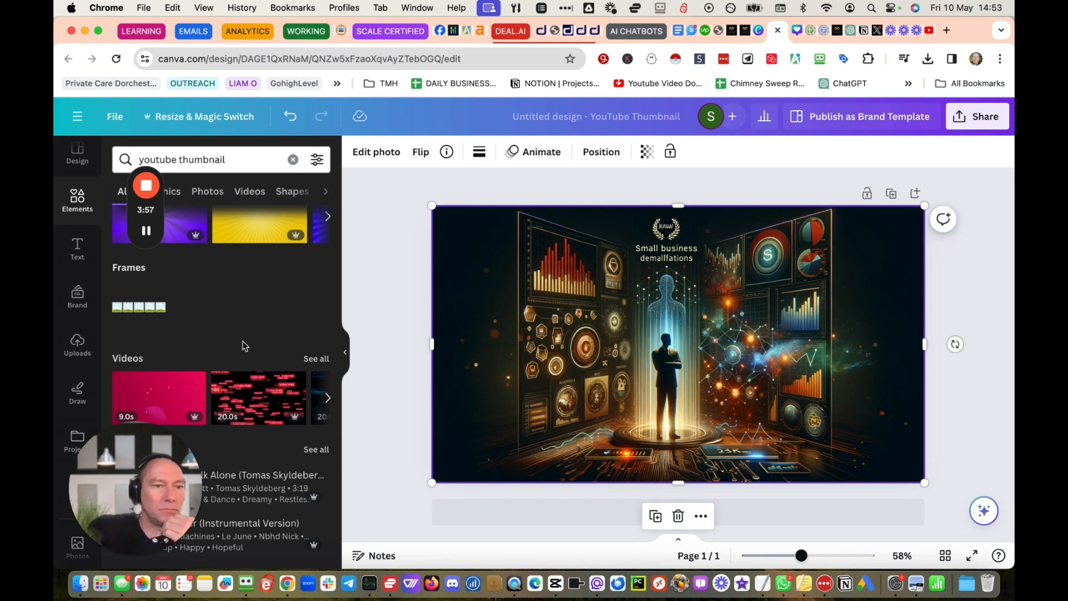
scroll(264, 402, "right", 5)
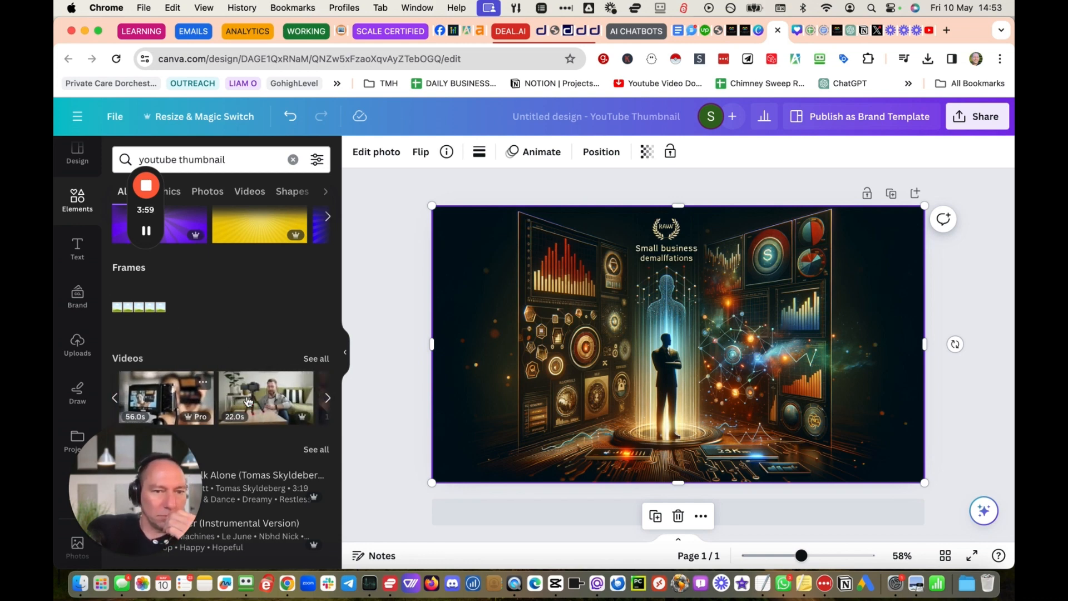
scroll(248, 400, "right", 5)
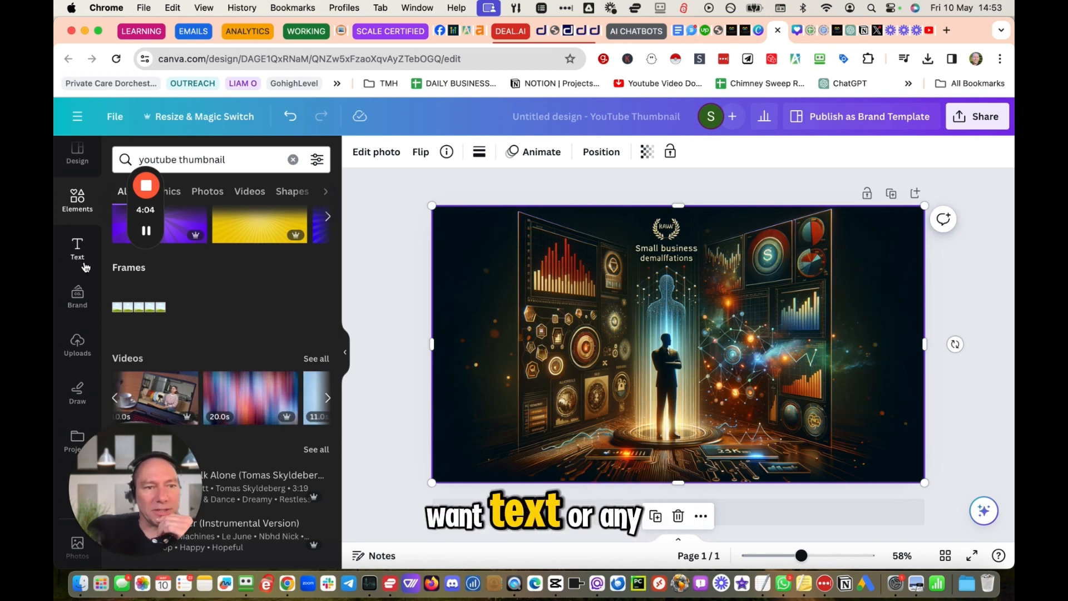
- Search the design templates for "youtube thumbnail"
left_click(79, 251)
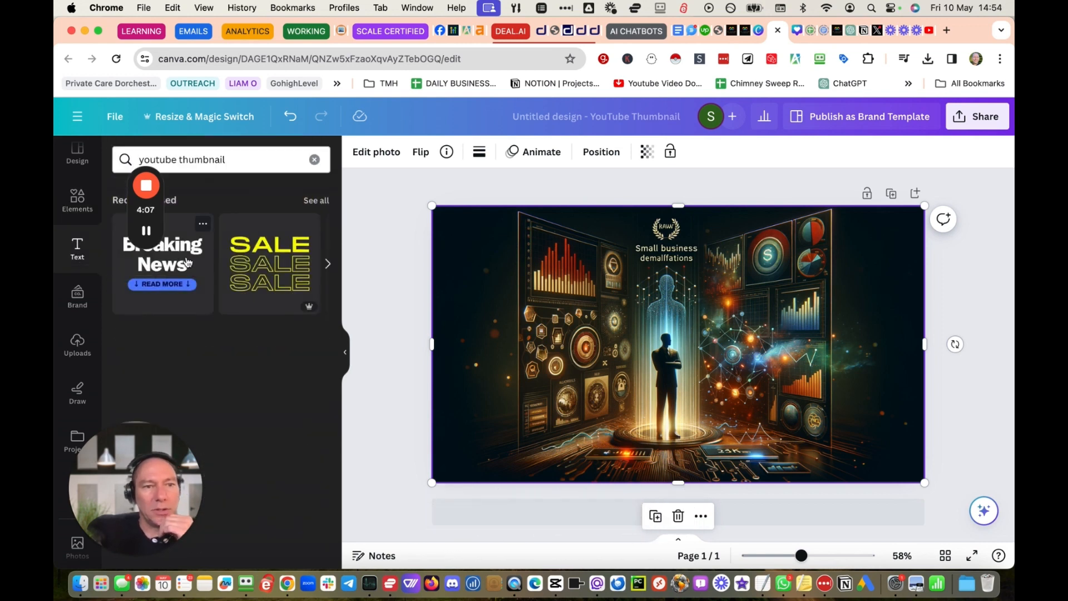
scroll(93, 313, "down", 5)
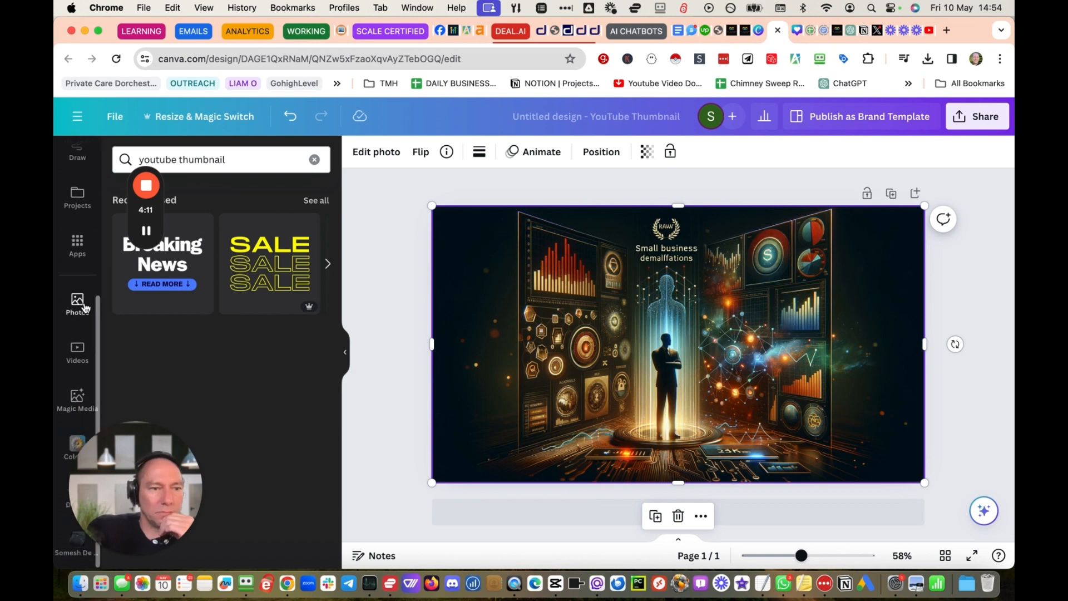
scroll(86, 307, "up", 5)
left_click(78, 158)
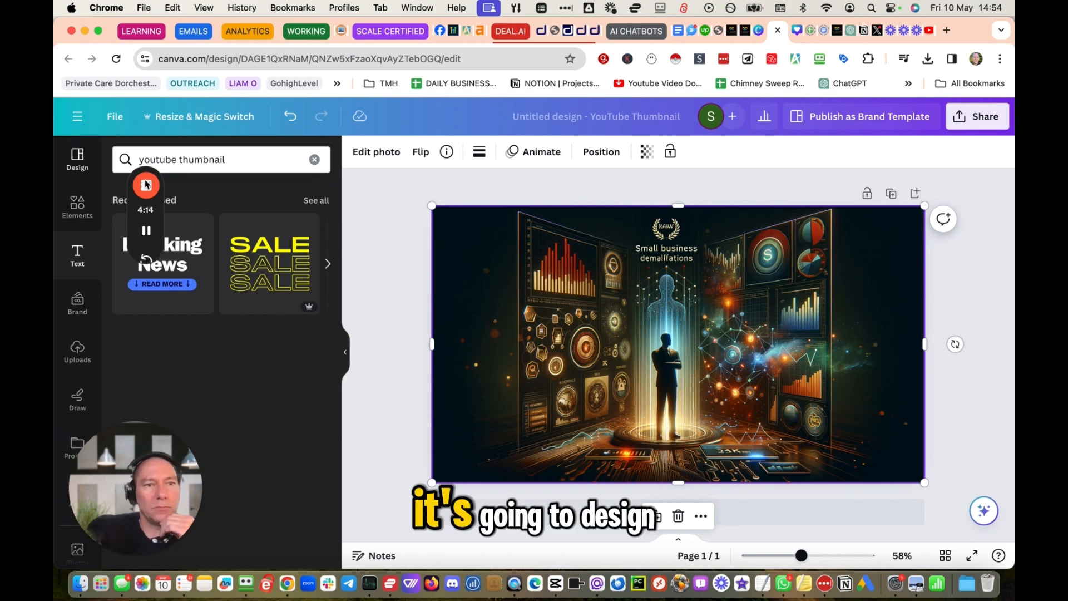
left_click(222, 159)
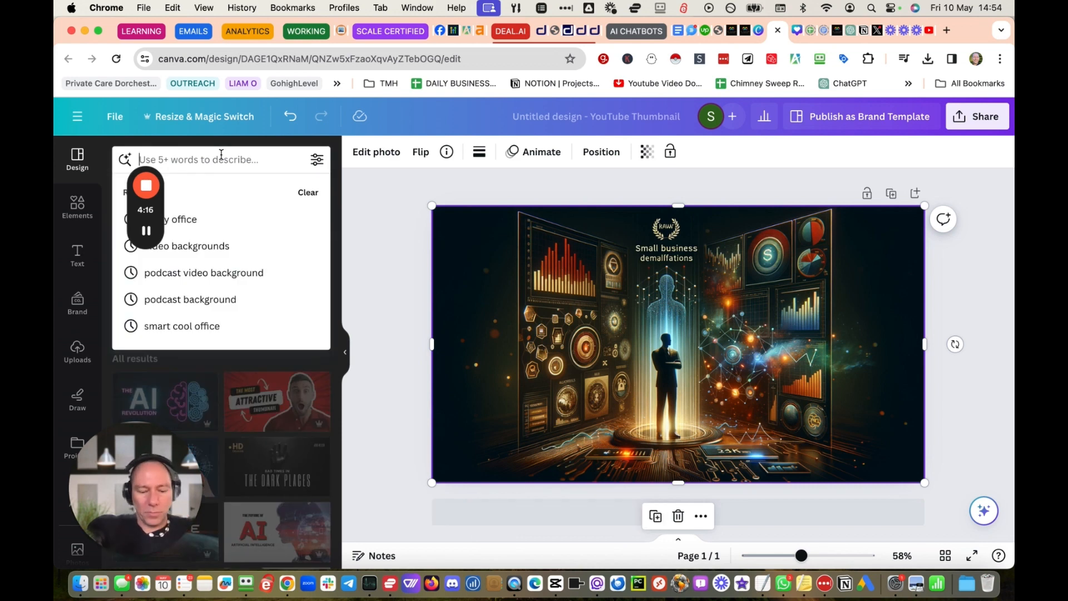
type("youtube thumbnail")
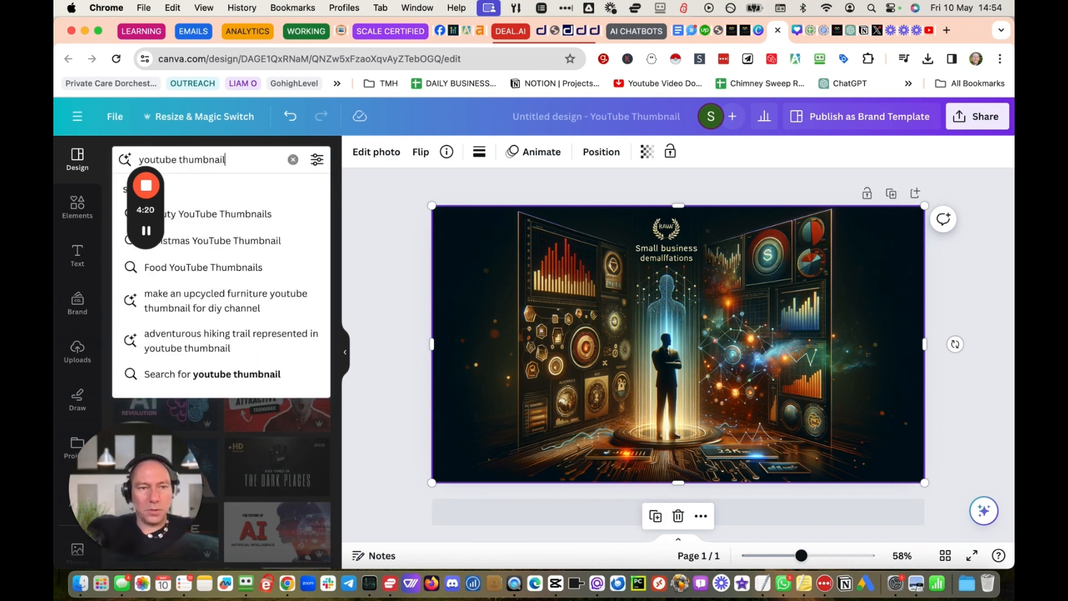
key("Return")
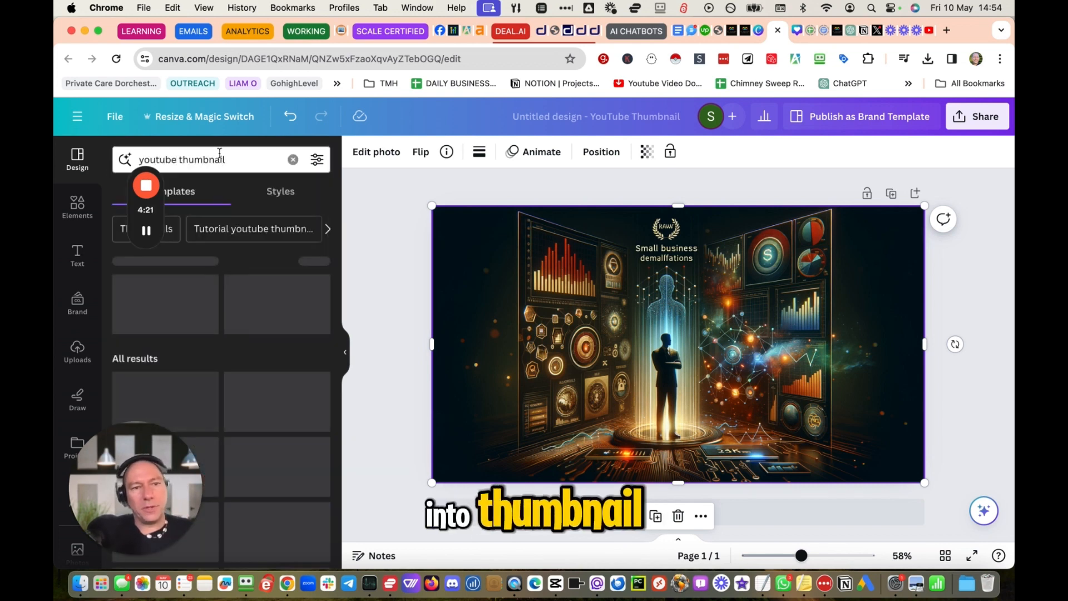
- Add a second page and apply the red "Most Attractive Youtube Thumbnail" template to it
scroll(284, 268, "down", 3)
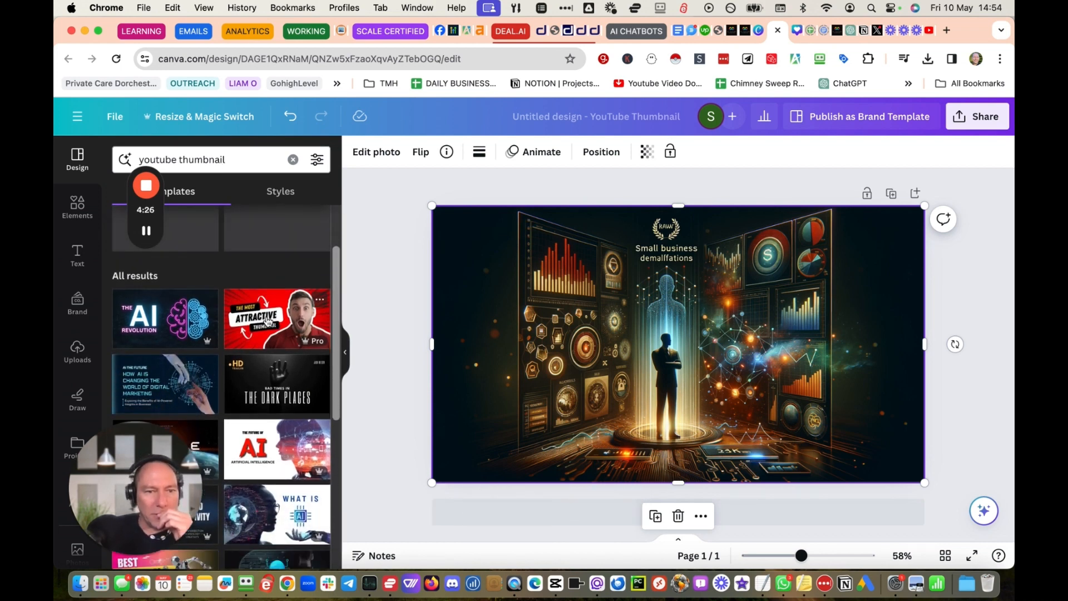
left_click(803, 513)
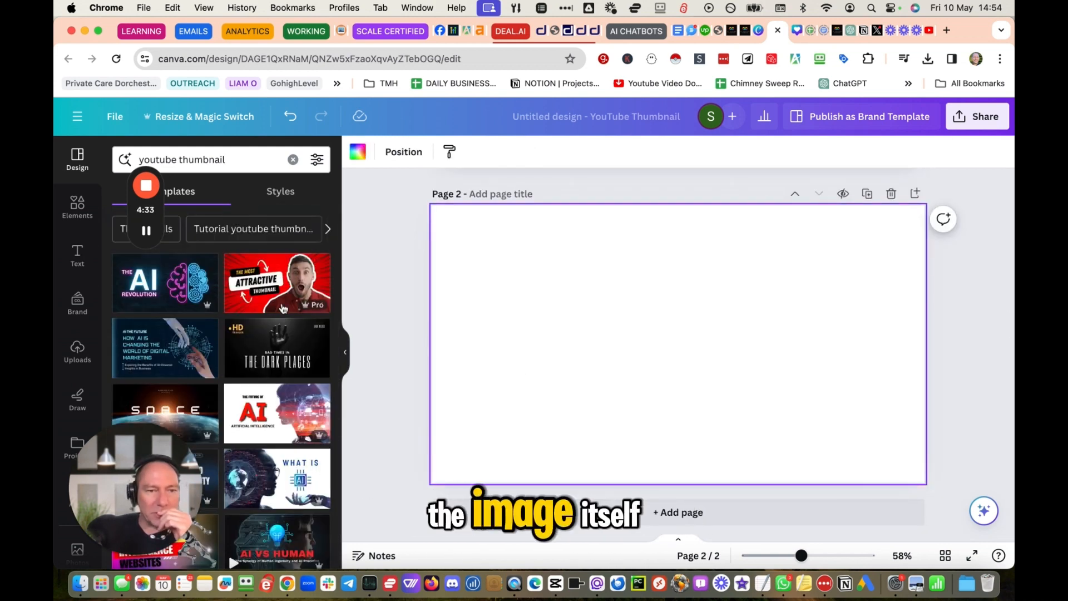
left_click(281, 304)
scroll(295, 317, "down", 3)
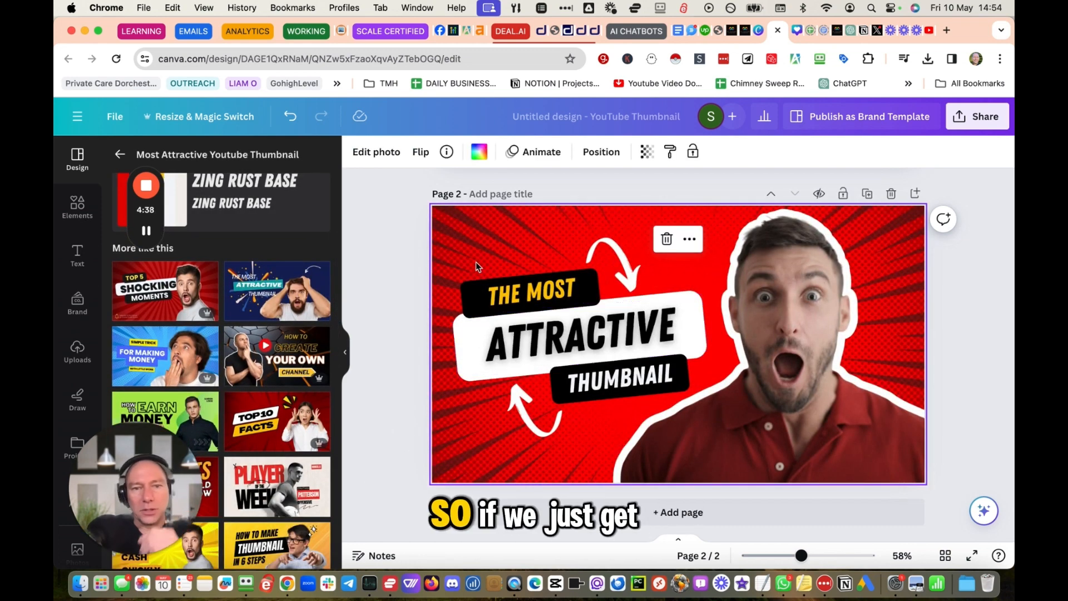
- Delete the red background and the surprised man's photo from page 2
key("Delete")
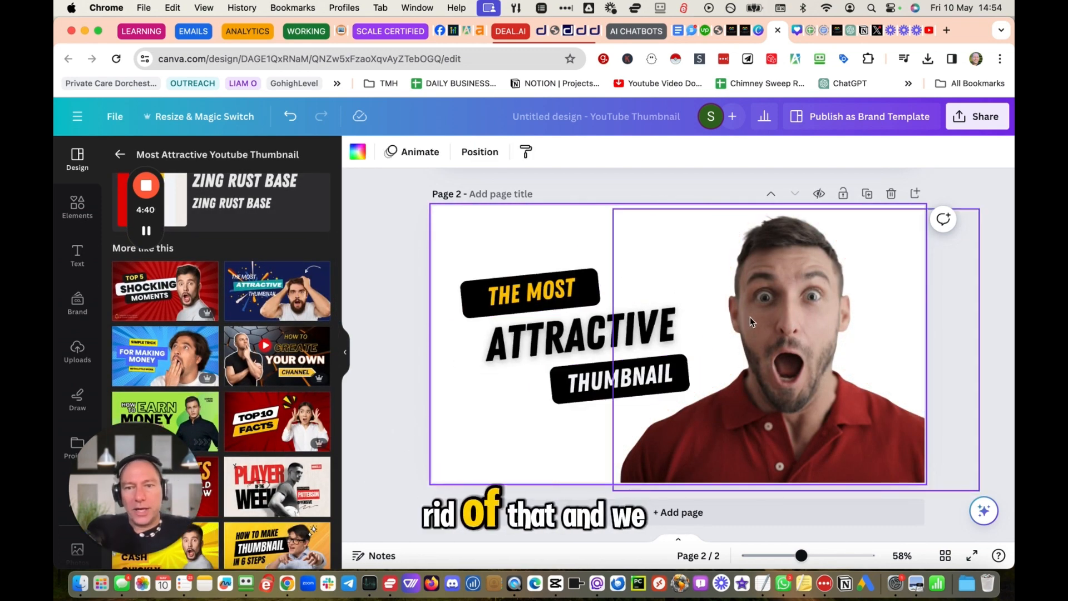
left_click(750, 316)
key("Delete")
- Copy the remaining text labels and arrows from page 2 onto page 1 and position them over the left part of the dashboard image
left_click_drag(724, 419, 450, 237)
key("cmd+c")
scroll(539, 252, "up", 5)
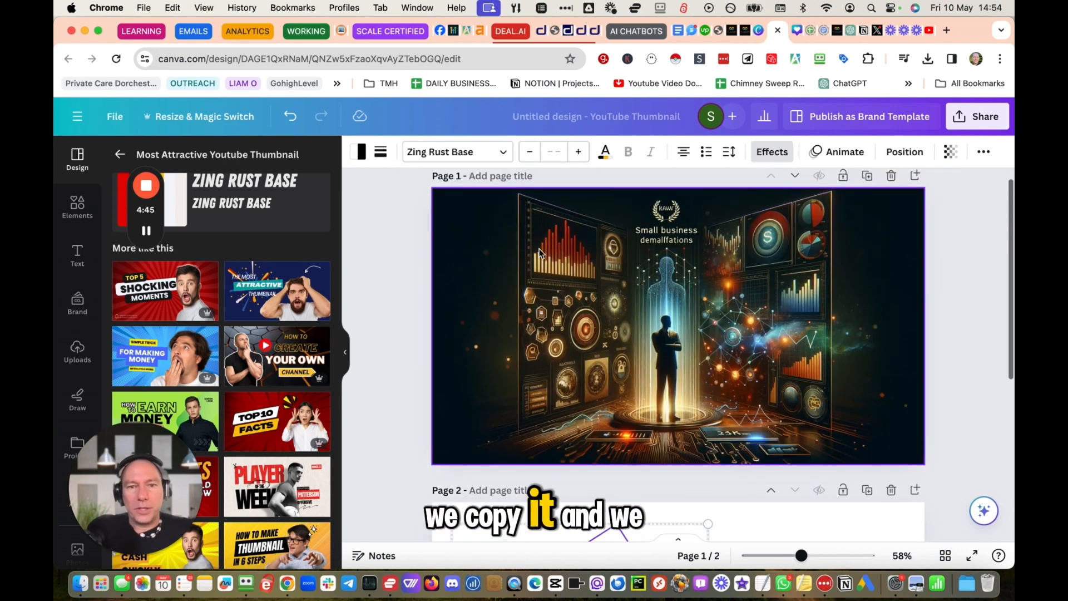
left_click(539, 252)
key("cmd+v")
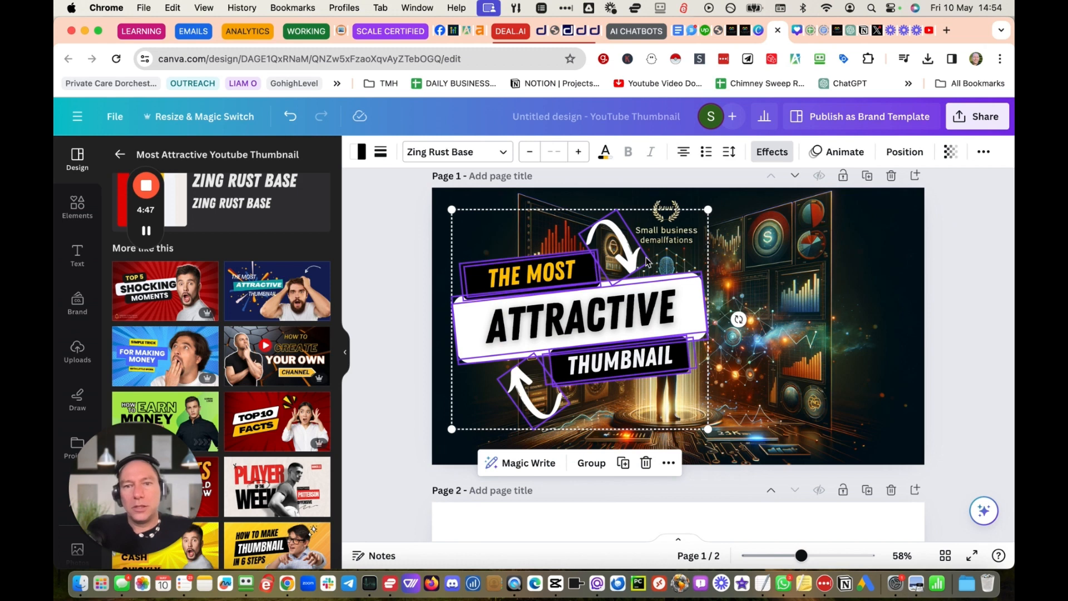
mouse_move(588, 264)
left_mouse_down()
mouse_move(688, 271)
mouse_move(581, 252)
left_mouse_up()
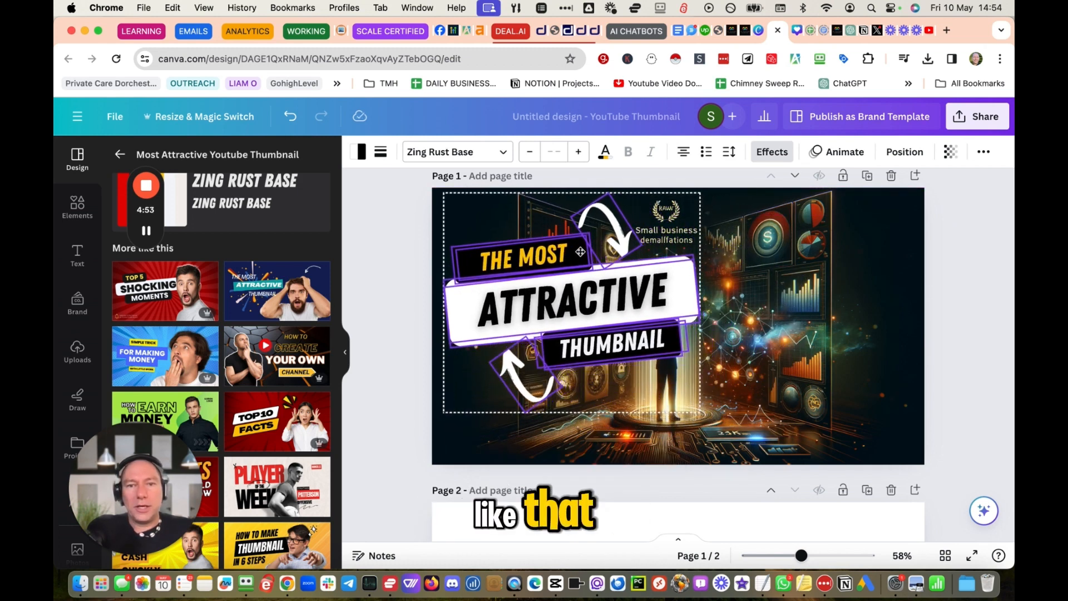
- Shift the dashboard image out of the way and move the THUMBNAIL label with its black box to page 1's lower-right corner
left_click(758, 411)
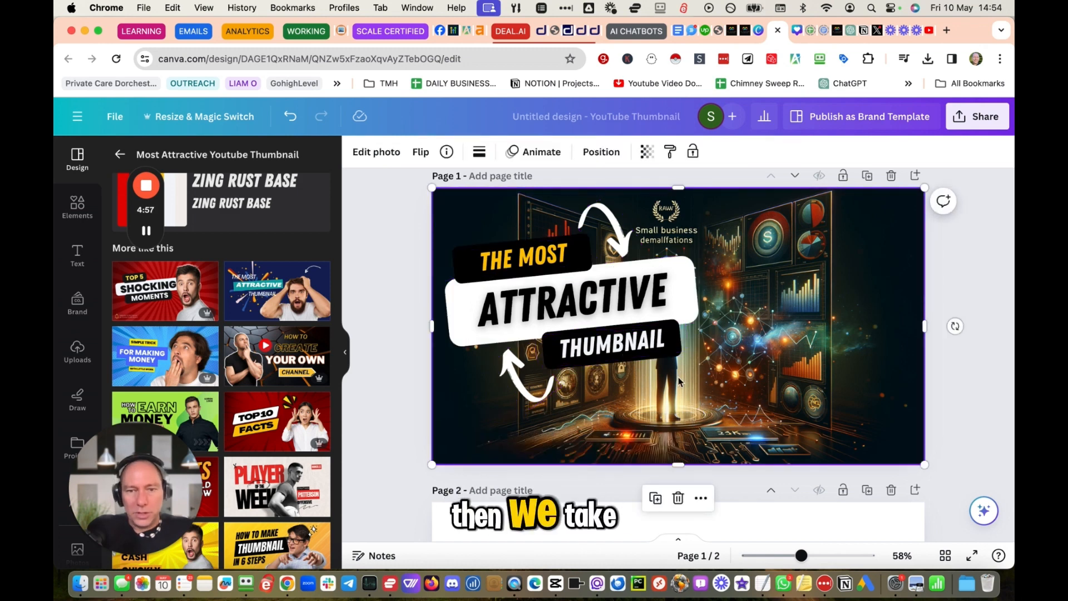
left_click_drag(626, 357, 724, 250)
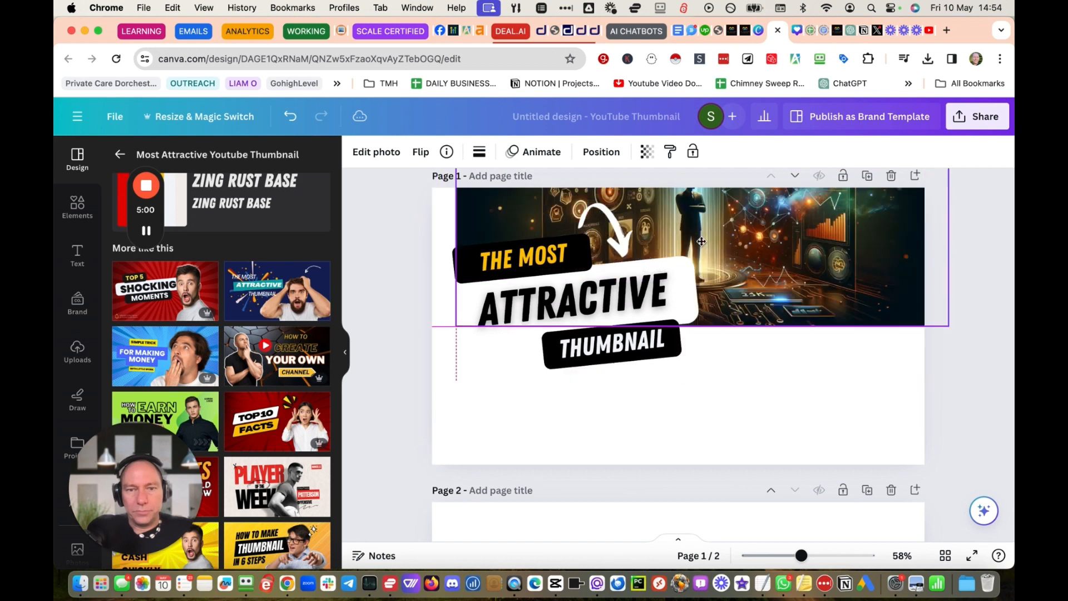
left_click(597, 352)
left_click_drag(596, 352, 807, 419)
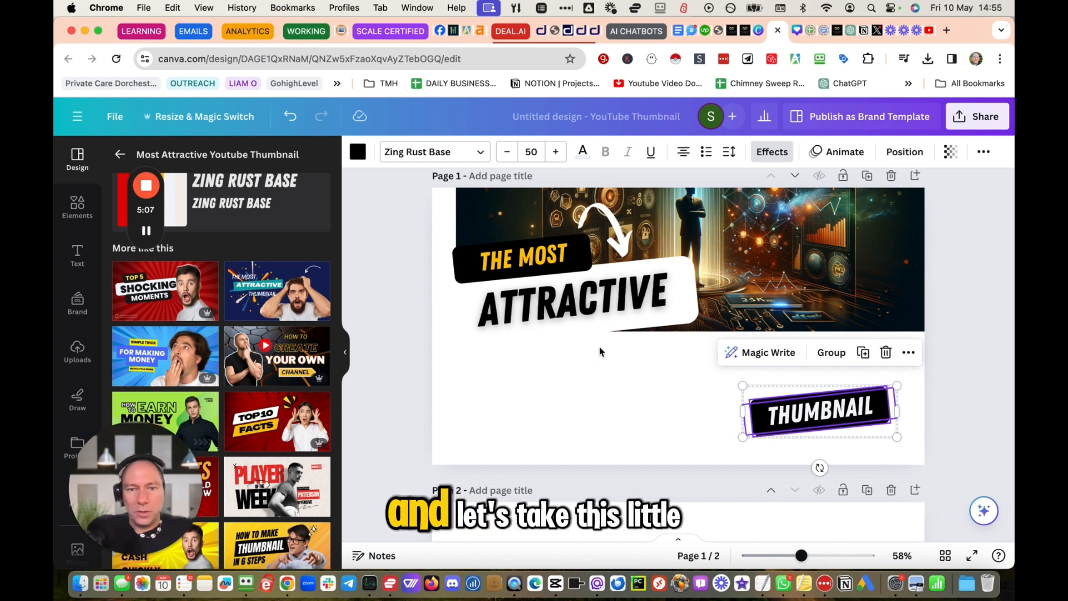
- Move the ATTRACTIVE label with its white box and lower arrow right of the page centre, and bring the dashboard image back over the page
left_click(526, 320)
left_click_drag(526, 320, 565, 355)
left_click_drag(784, 332, 802, 291)
left_click(753, 369)
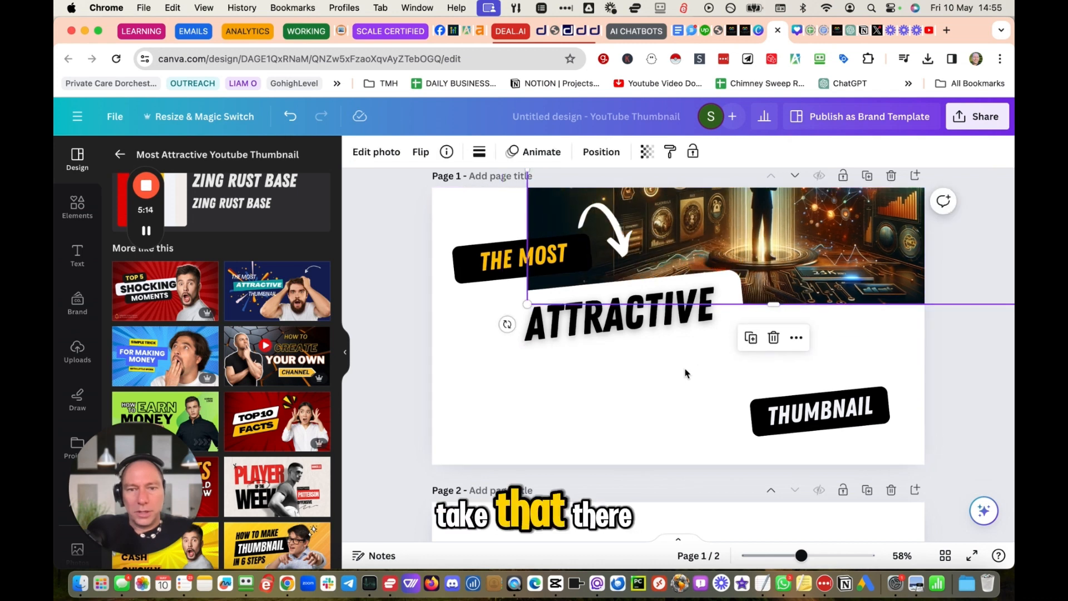
left_click_drag(474, 342, 471, 336)
left_click_drag(535, 334, 606, 341)
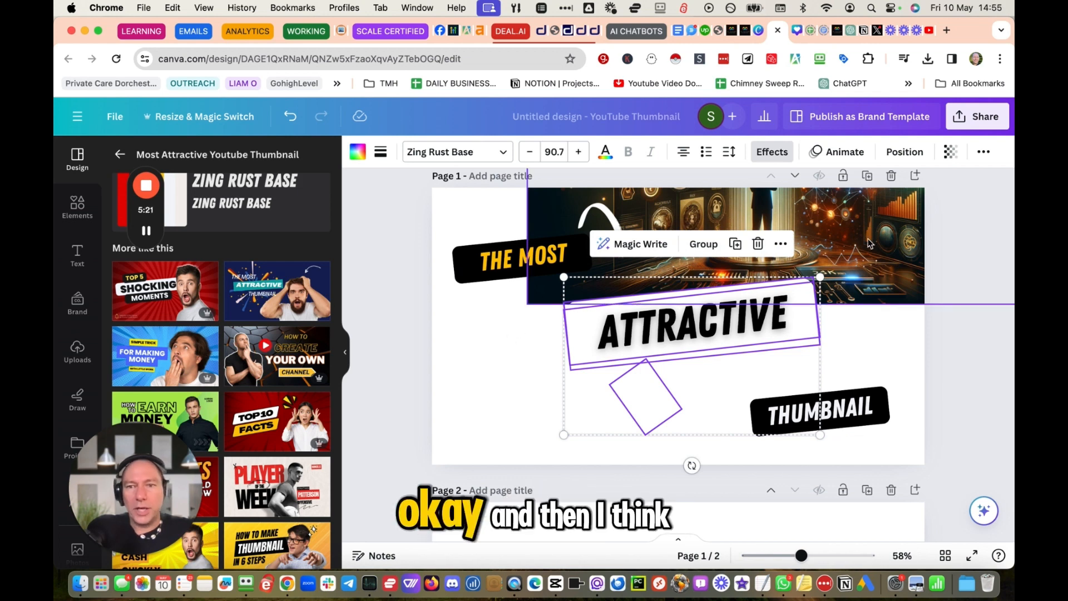
left_click_drag(868, 241, 769, 395)
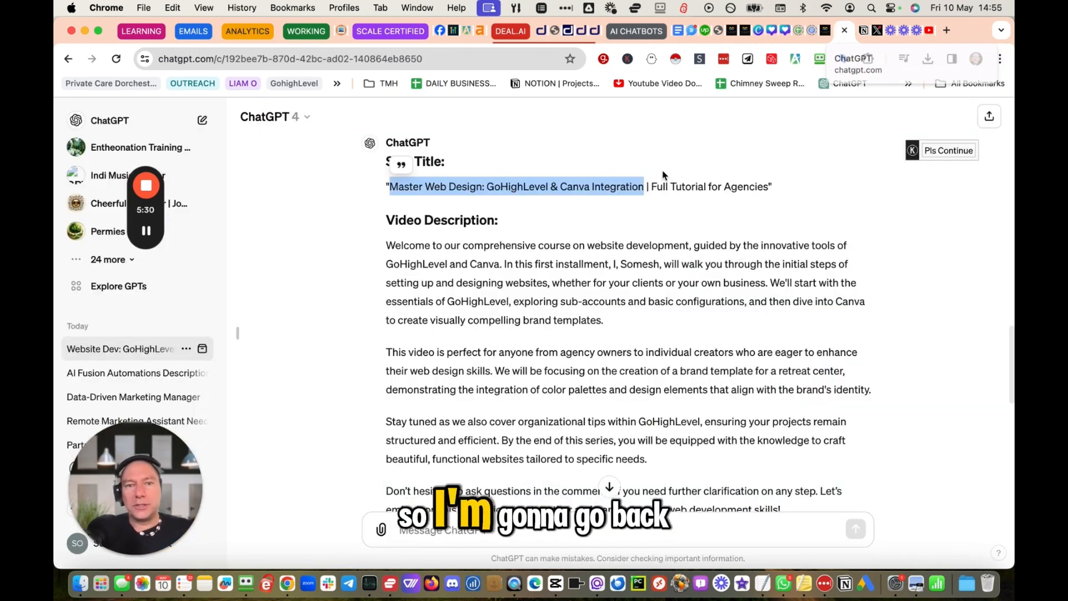
- Copy "Master Web Design" from the SEO title in ChatGPT and return to the Canva thumbnail design
left_click(849, 31)
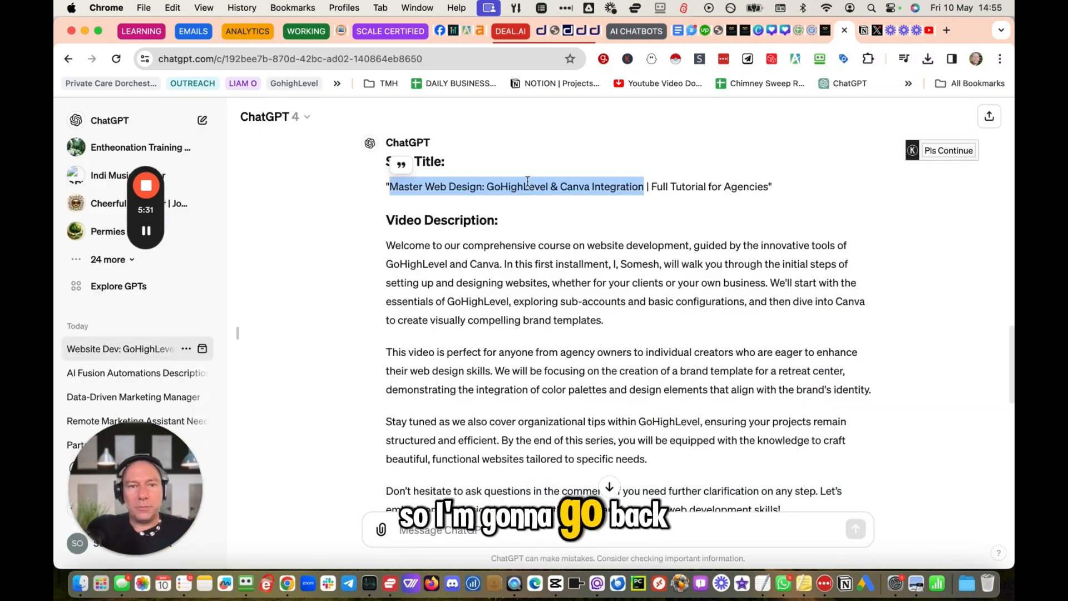
left_click_drag(529, 187, 394, 187)
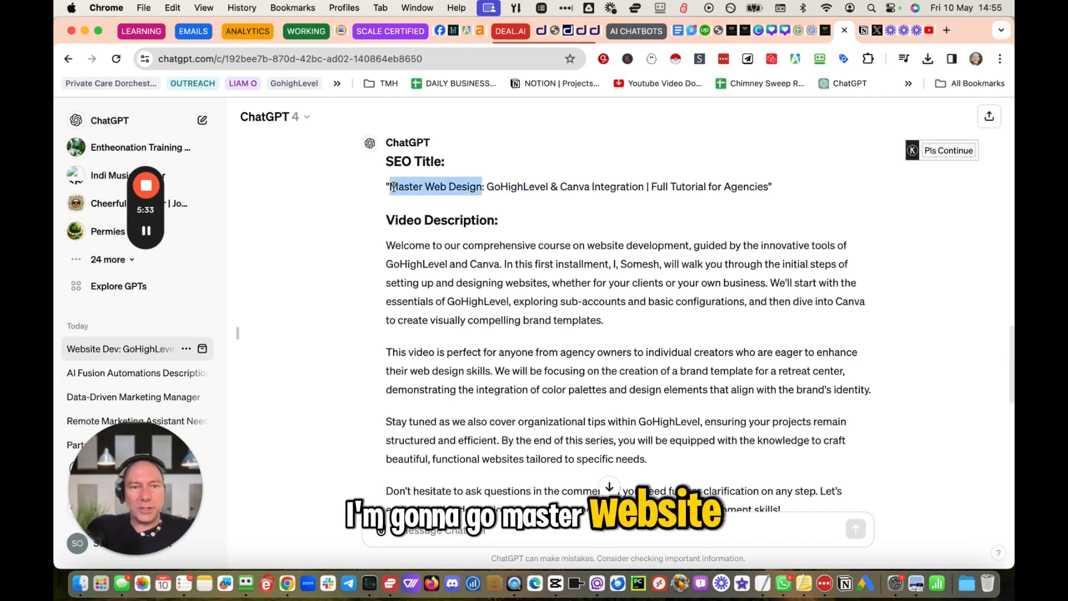
left_click(770, 33)
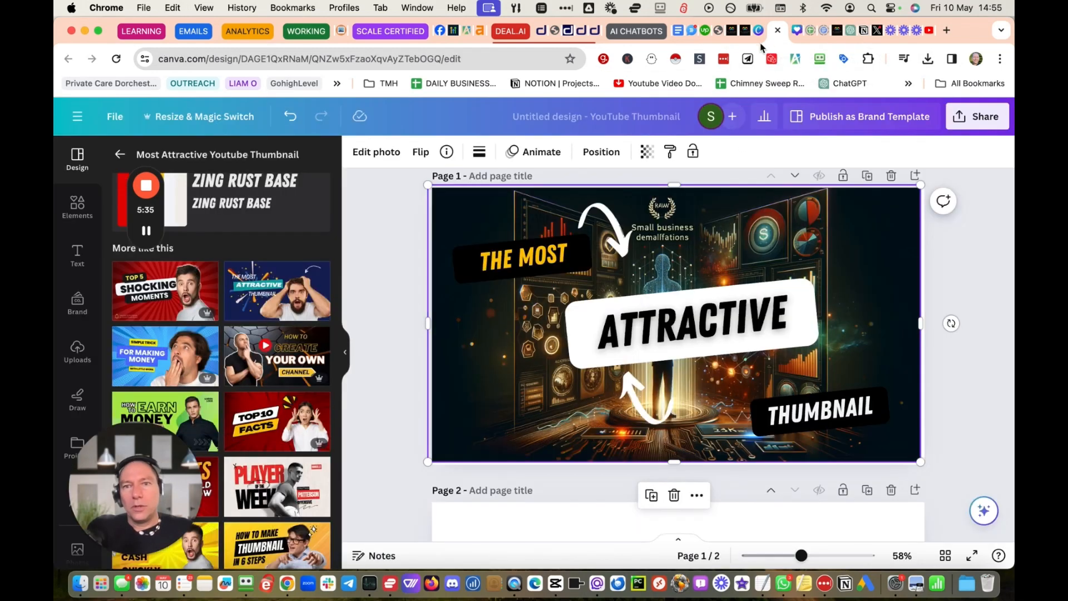
- Replace the THE MOST text with MASTER WEB DESIGN and widen its text box to fit on one line
double_click(532, 262)
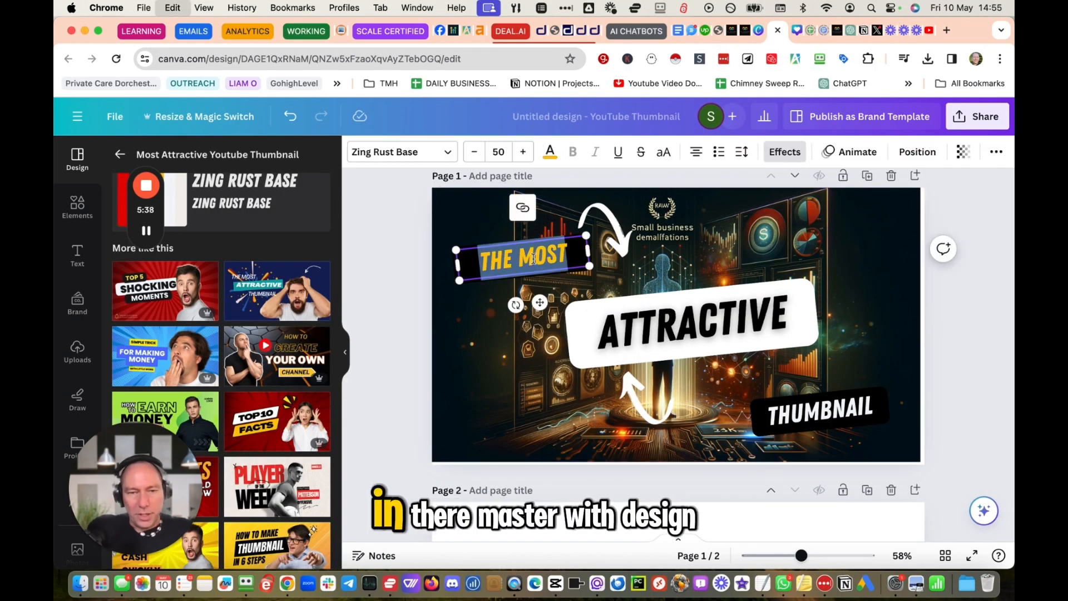
type("MASTER WEB DESIGN")
left_click_drag(593, 271, 680, 243)
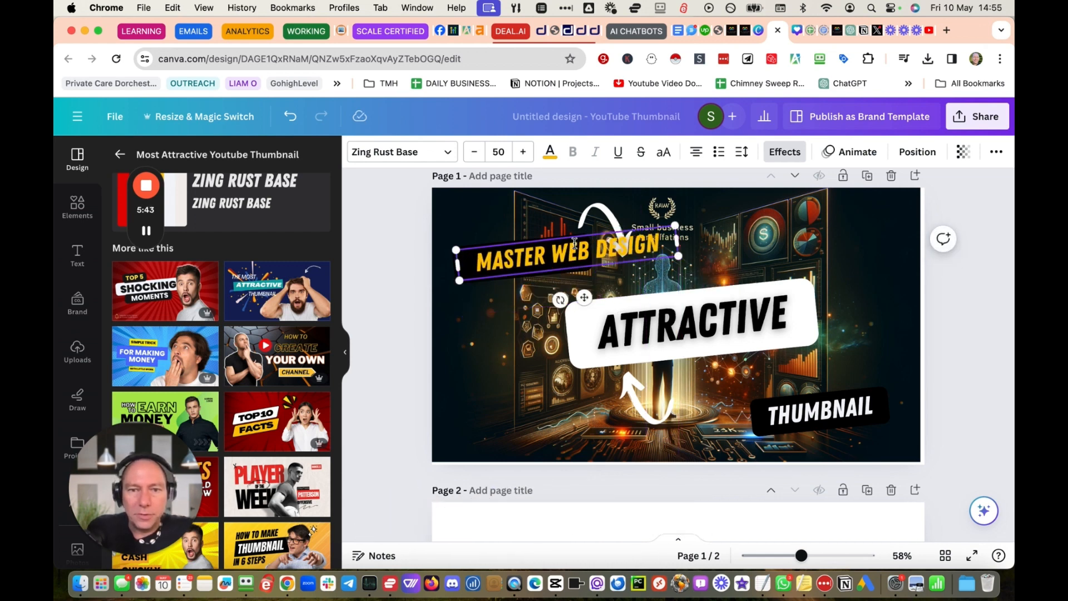
- Widen the black box behind the MASTER WEB DESIGN text and set the text back on top of it
left_click(505, 295)
left_click_drag(511, 260, 508, 284)
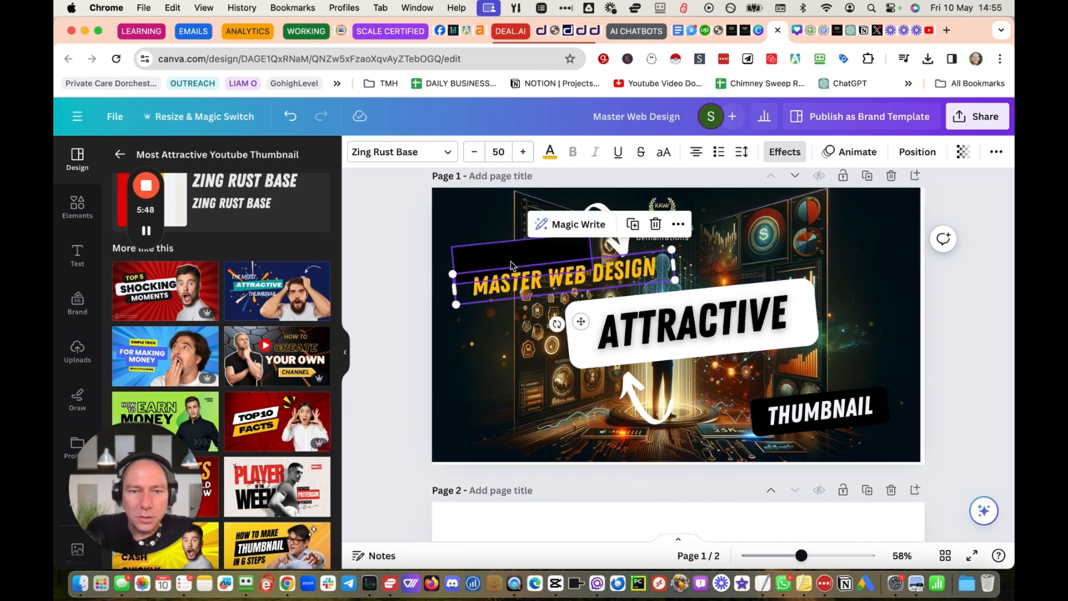
left_click(522, 260)
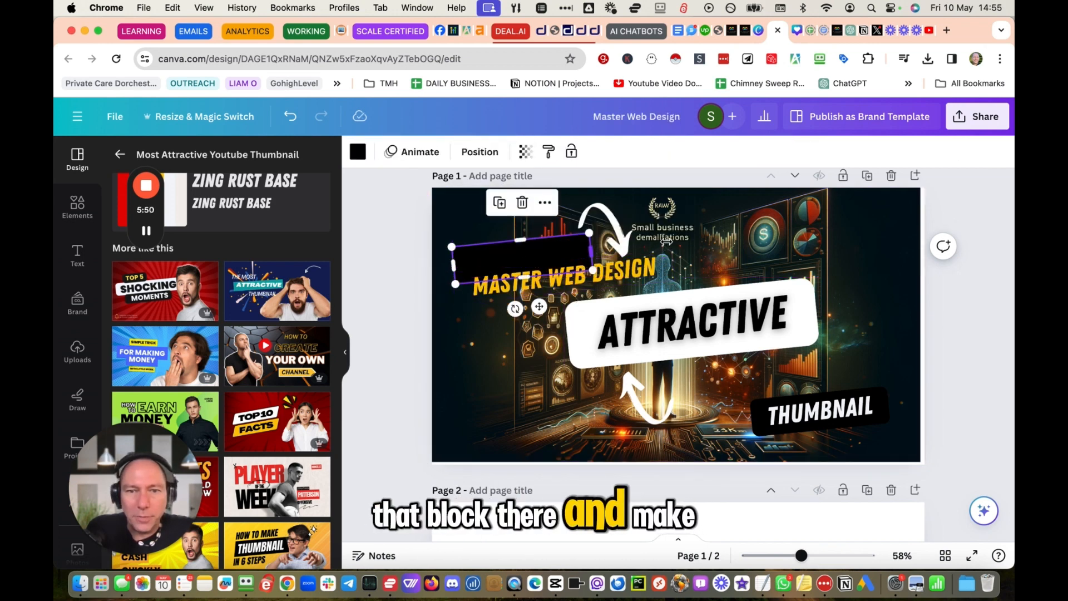
left_click_drag(591, 253, 691, 242)
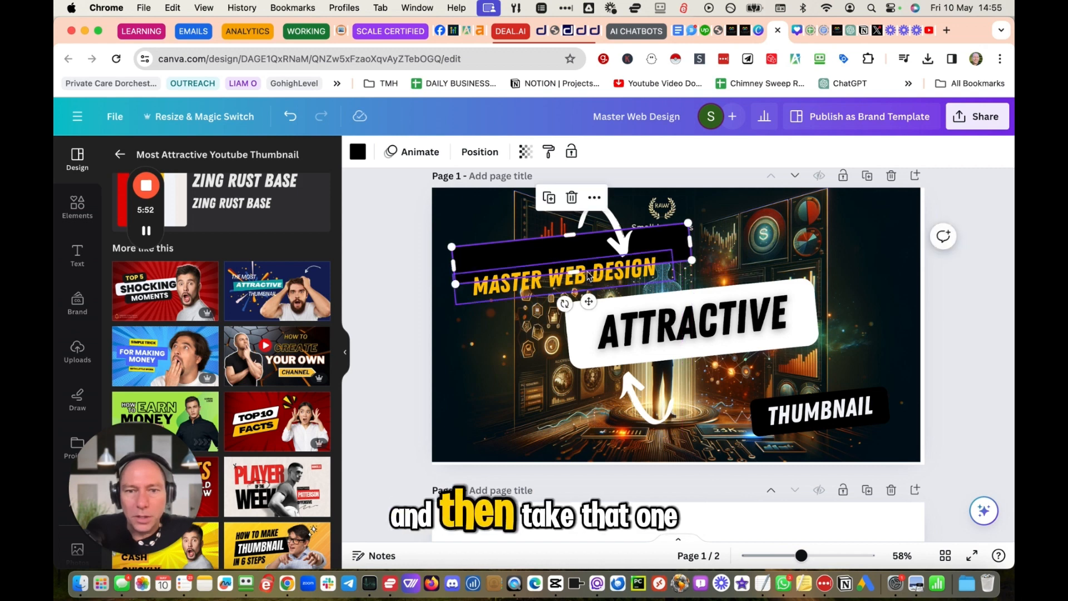
left_click_drag(587, 257, 623, 231)
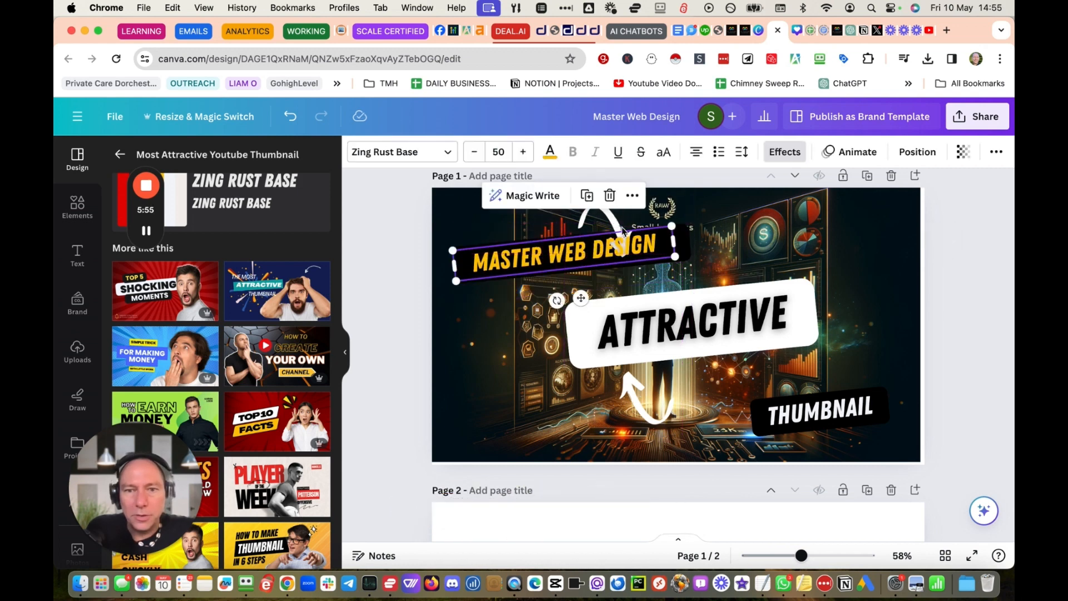
- Bring the upper curved arrow forward in the layer order, in front of the MASTER WEB DESIGN label
left_click(619, 229)
left_click(623, 152)
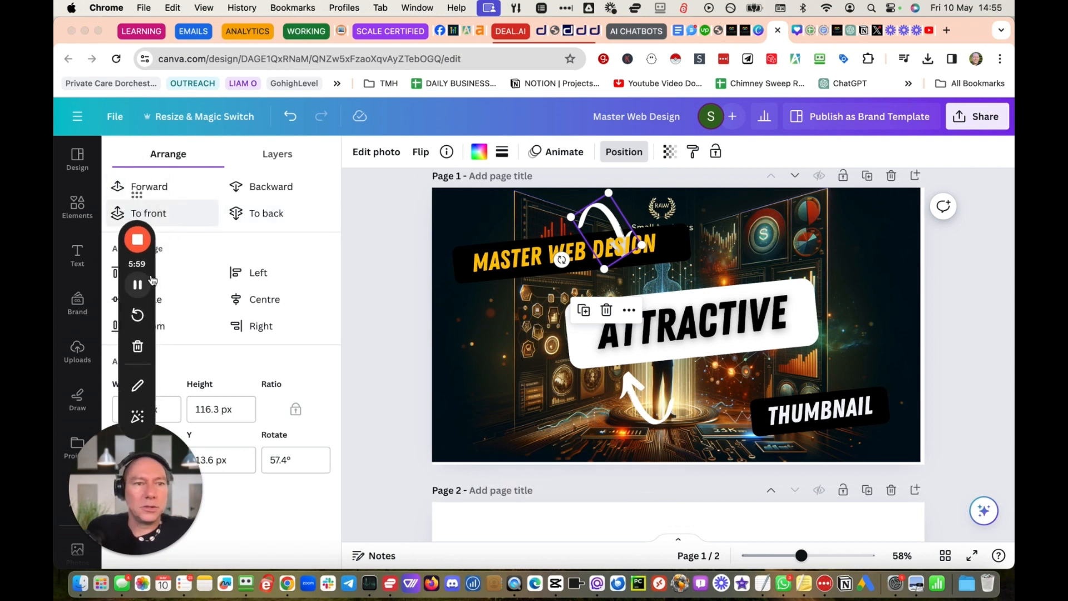
left_click(160, 195)
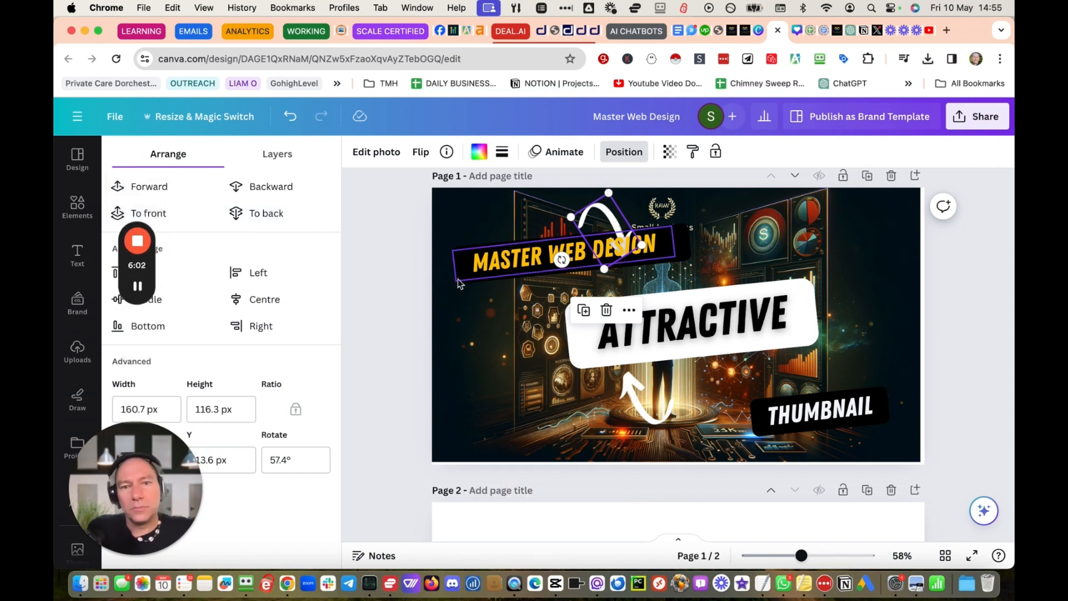
- Bring the upper curved arrow forward in front of the MASTER WEB DESIGN banner and move it to the thumbnail's upper-left corner
left_click(170, 196)
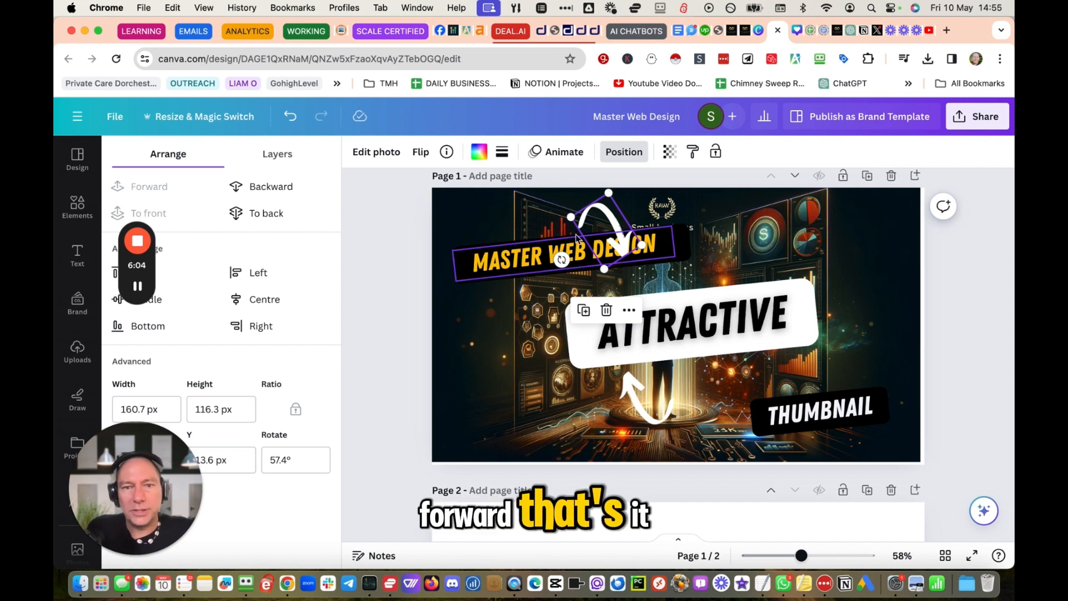
left_click_drag(589, 219, 455, 216)
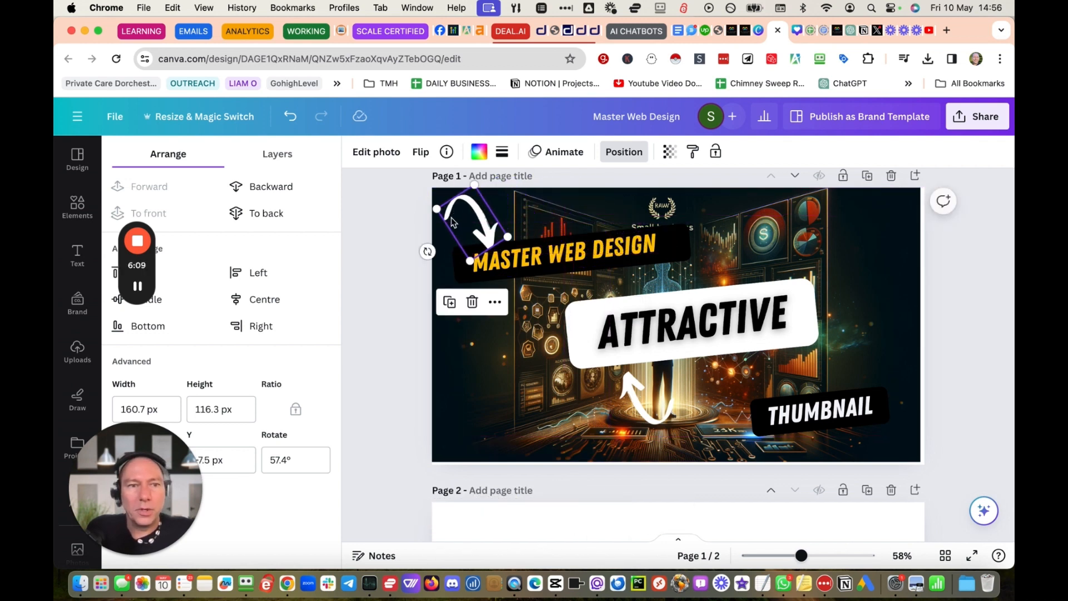
left_click(491, 259)
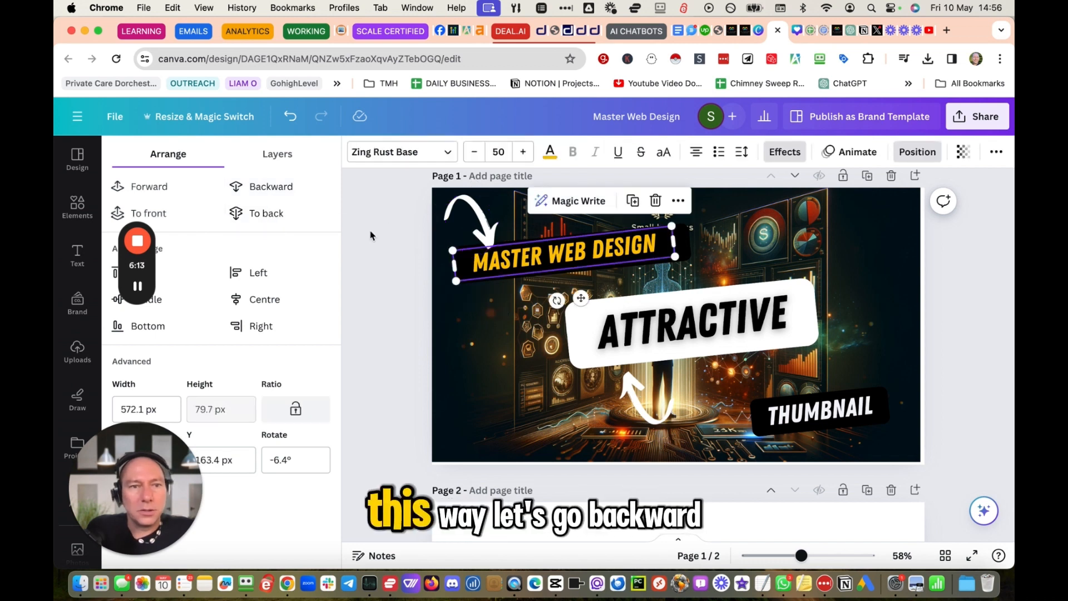
left_click(259, 189)
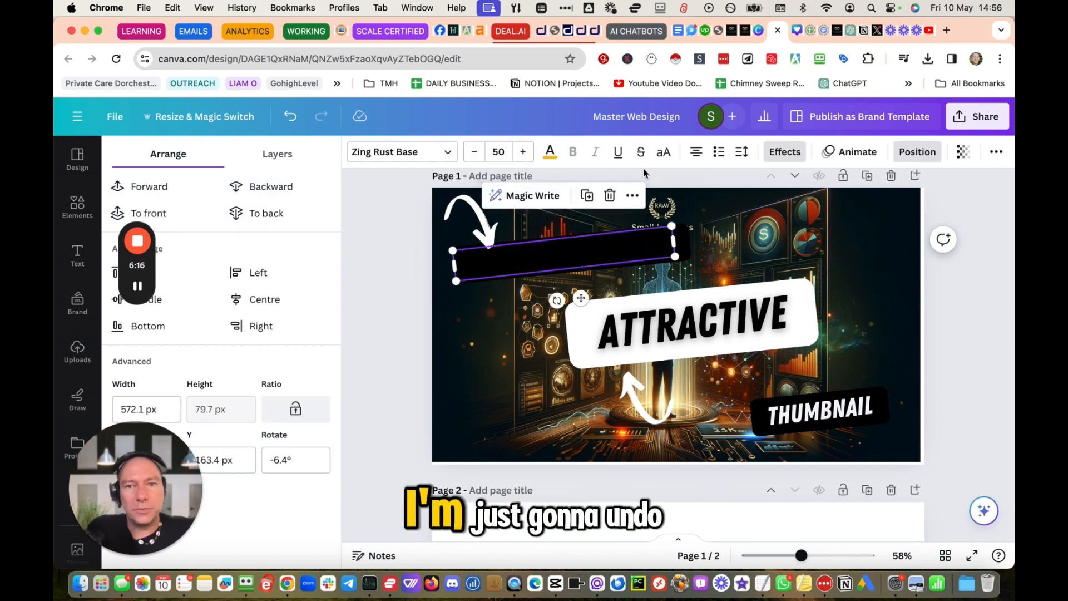
left_click(290, 116)
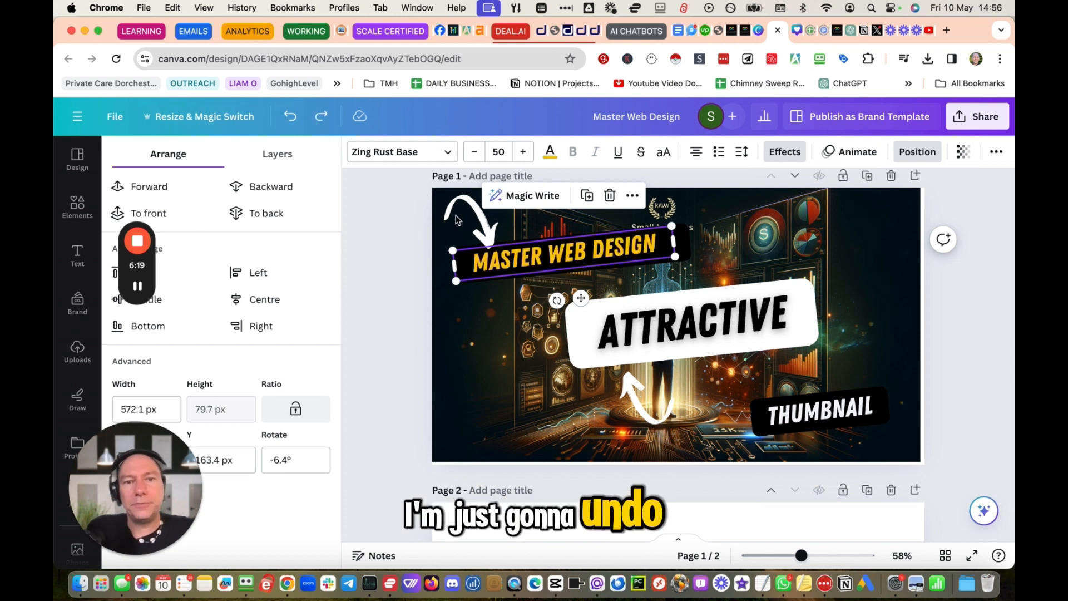
- Move the upper curved arrow to just right of the MASTER WEB DESIGN banner, pointing down at the white box
left_click_drag(478, 220, 746, 243)
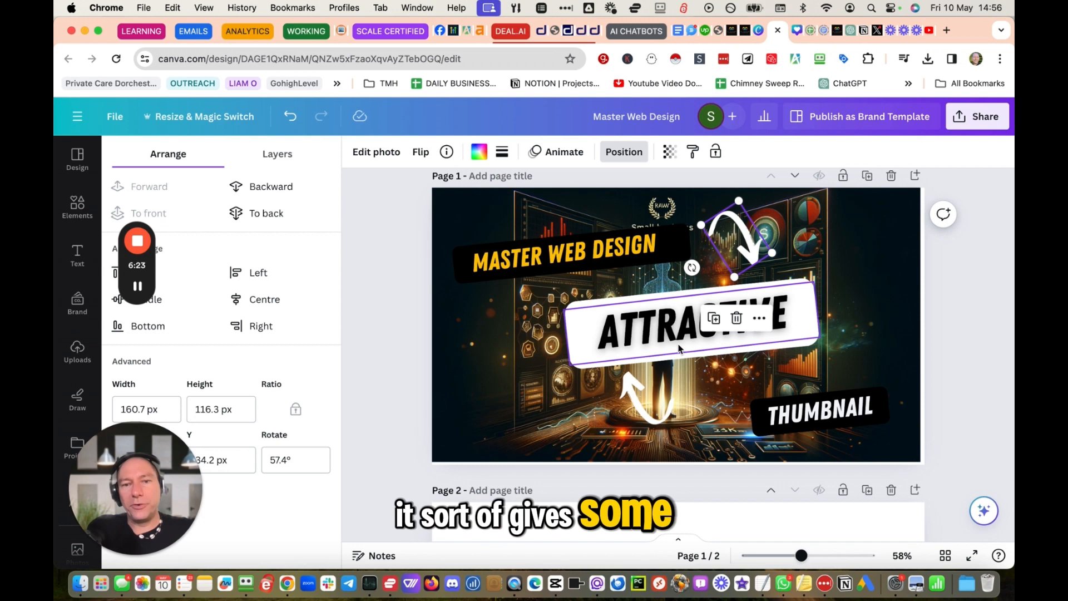
- Switch to ChatGPT, copy "GoHighLevel & Canva Integration" from the SEO title, and return to the Canva thumbnail design
left_click(850, 33)
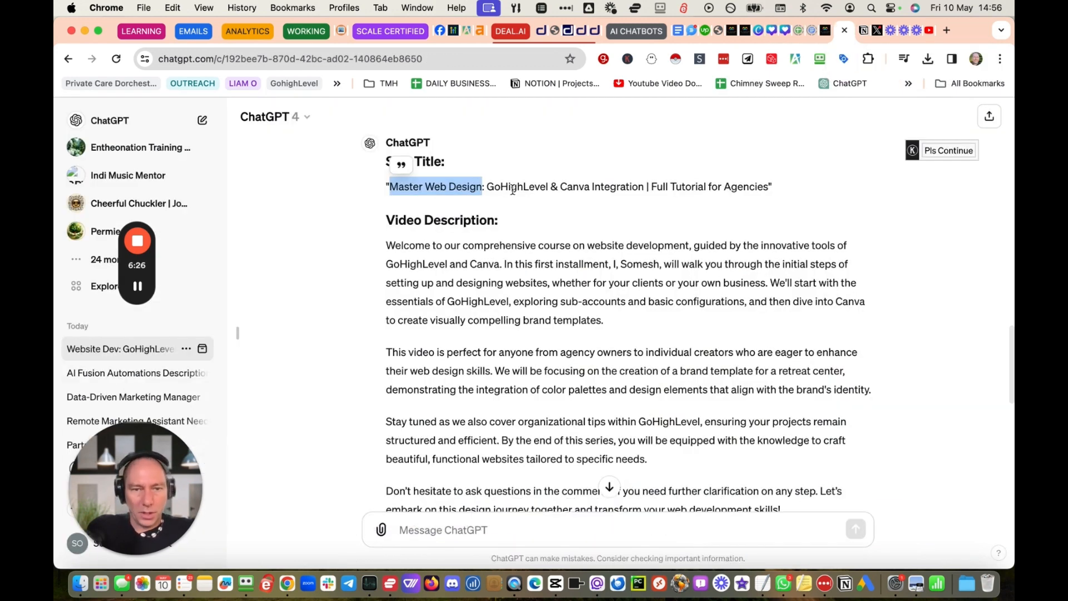
left_click(512, 190)
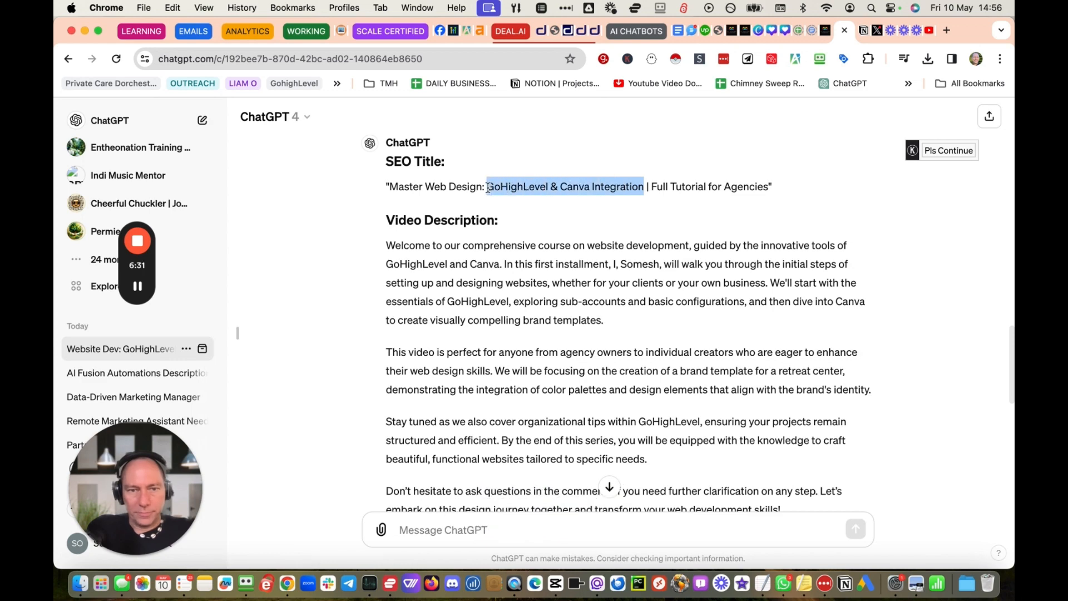
left_click(764, 34)
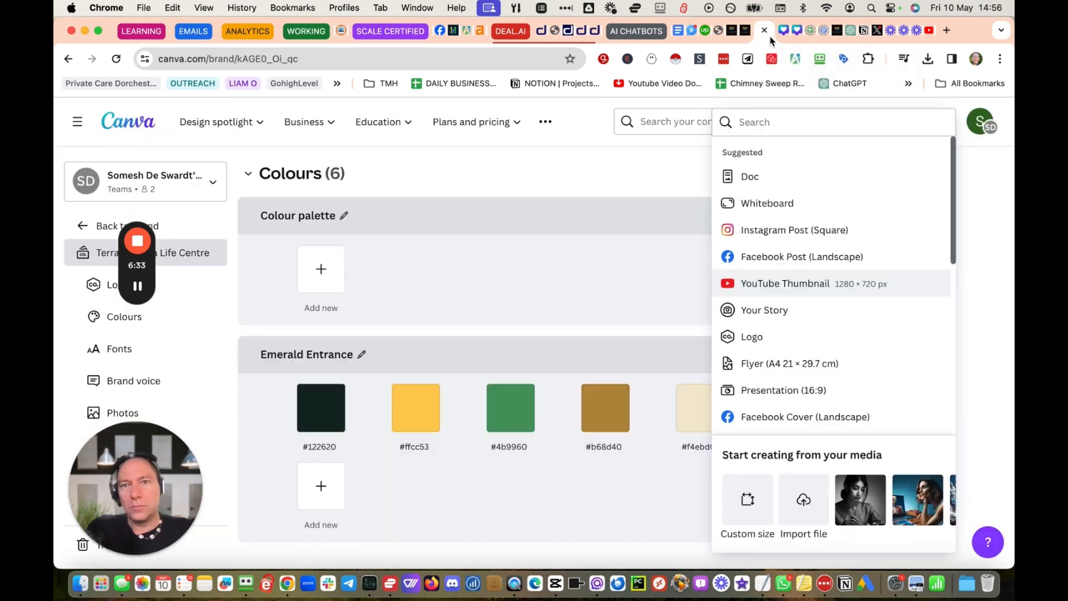
left_click(781, 33)
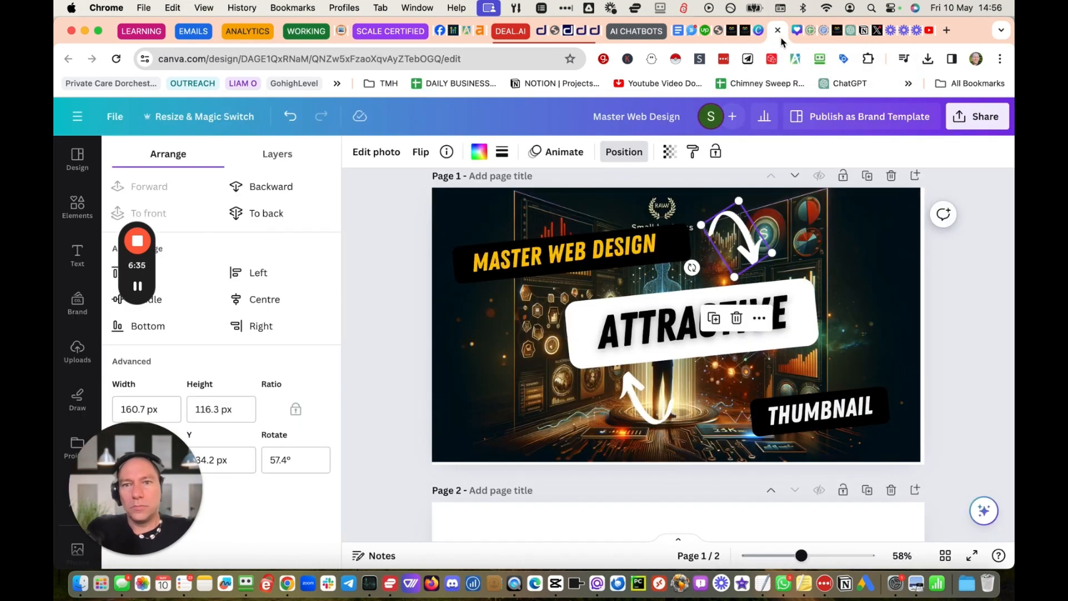
- Replace the ATTRACTIVE text with the copied phrase and cut "& CANVA INTEGRATION" out so only GOHIGHLEVEL is kept
double_click(615, 315)
type("GOHIGHLEVEL & CANVA INTEGRATION")
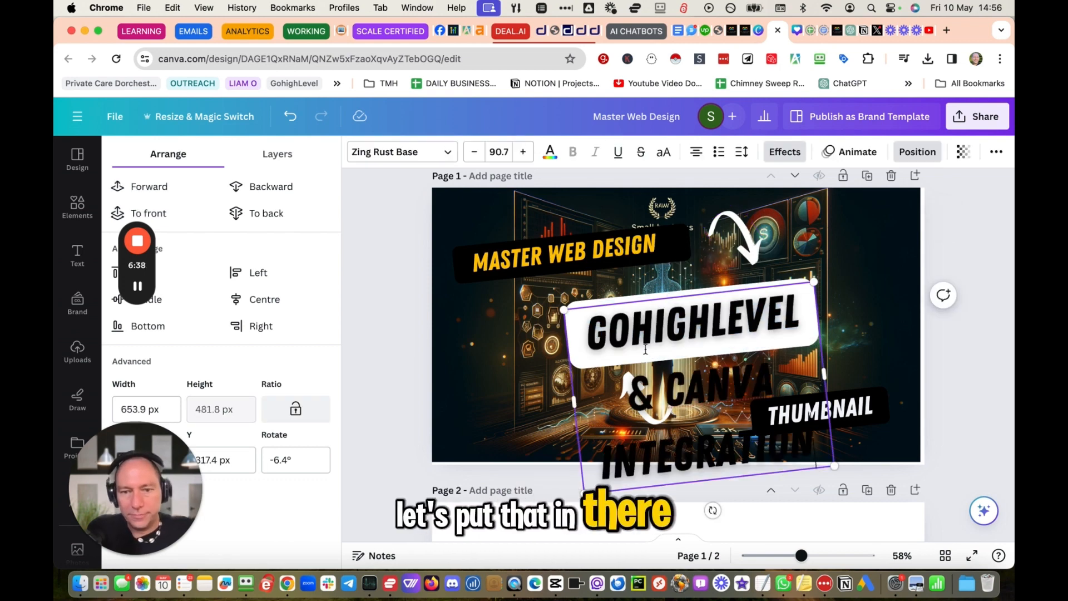
left_click_drag(641, 396, 809, 445)
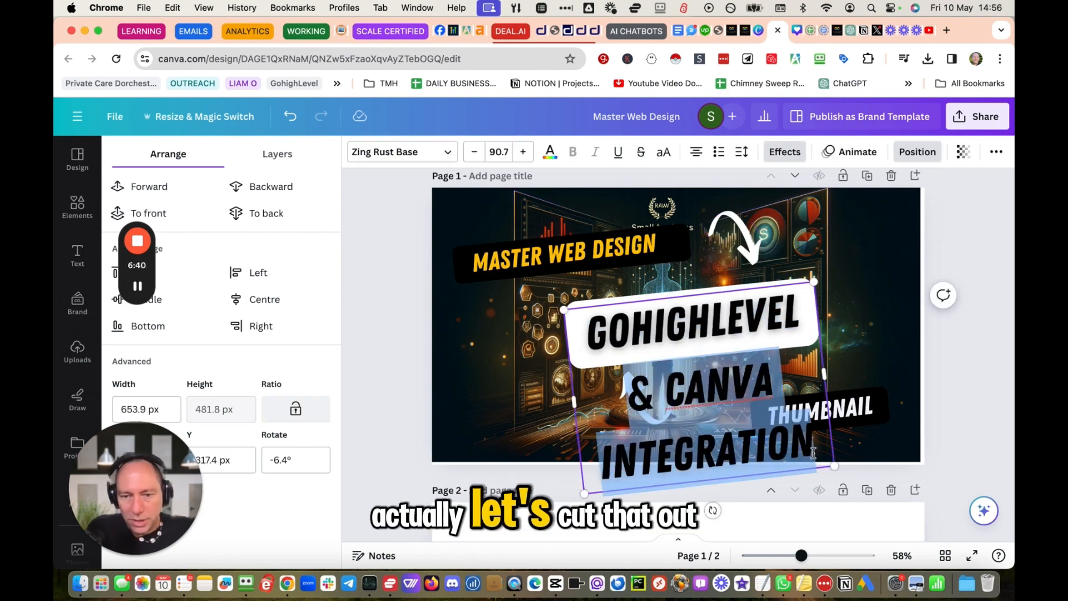
key("BackSpace")
- Replace the THUMBNAIL text with "& CANVA INTEGRATION"
double_click(790, 426)
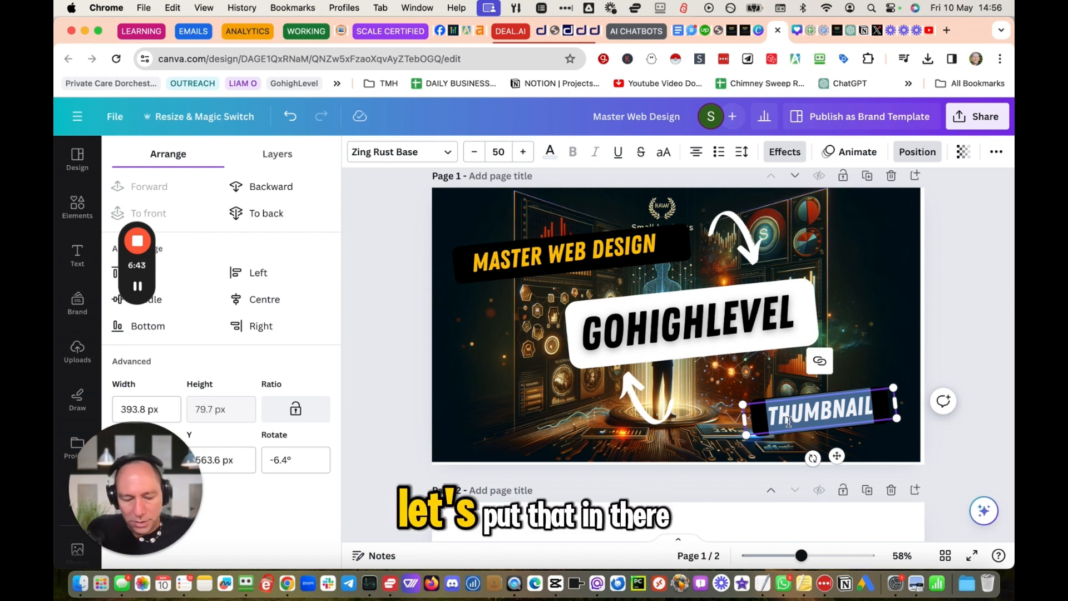
type("& CANVA INTEGRATION")
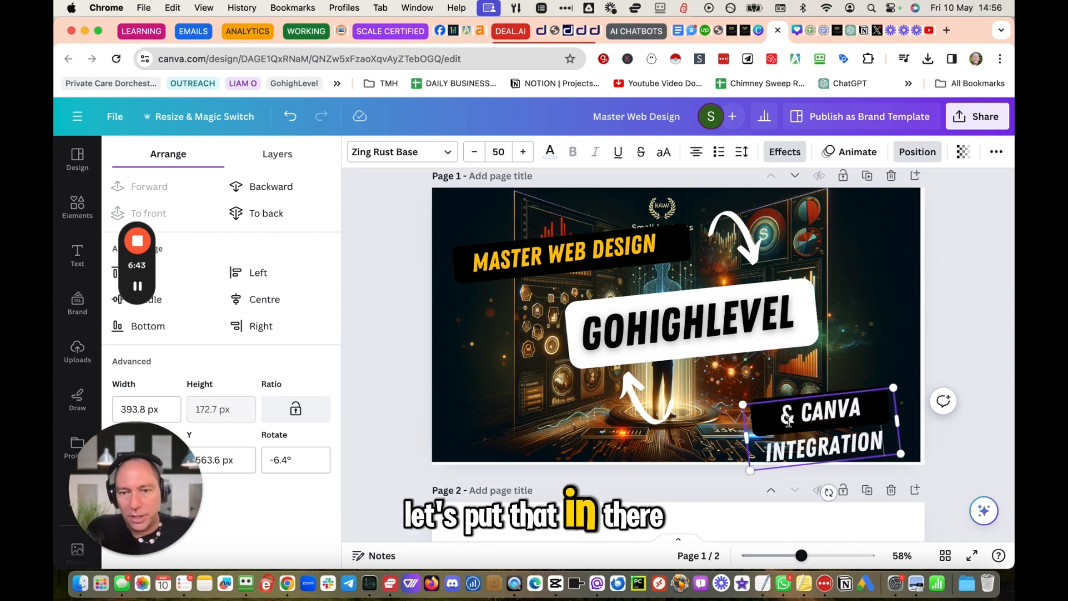
left_click(707, 404)
- Move the "& CANVA INTEGRATION" text up off its black banner and widen the banner leftward to about 556 px
left_click(760, 423)
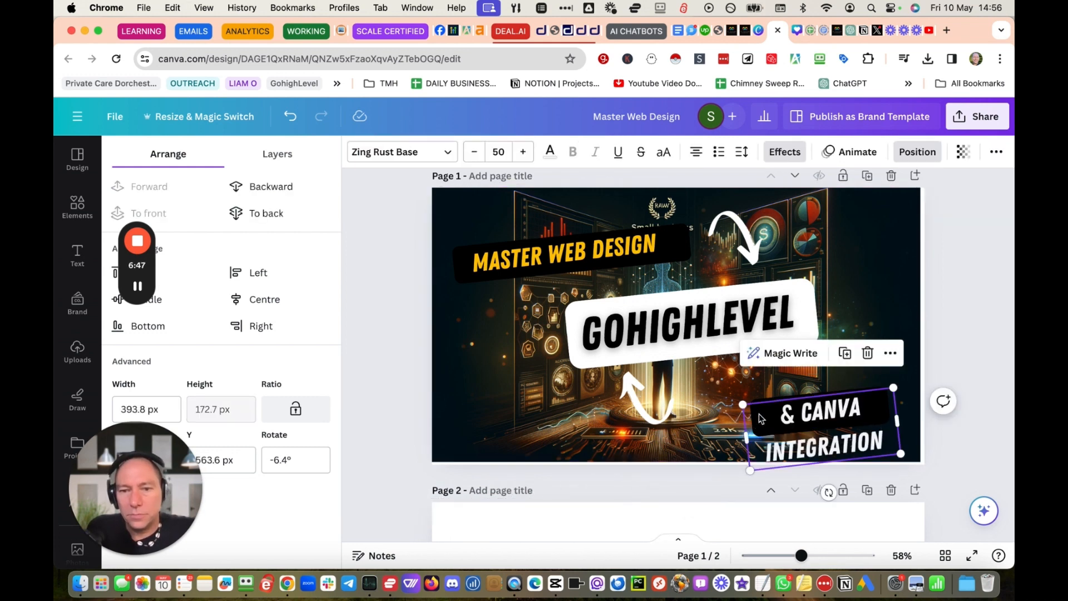
left_click_drag(761, 417, 781, 367)
left_click(762, 424)
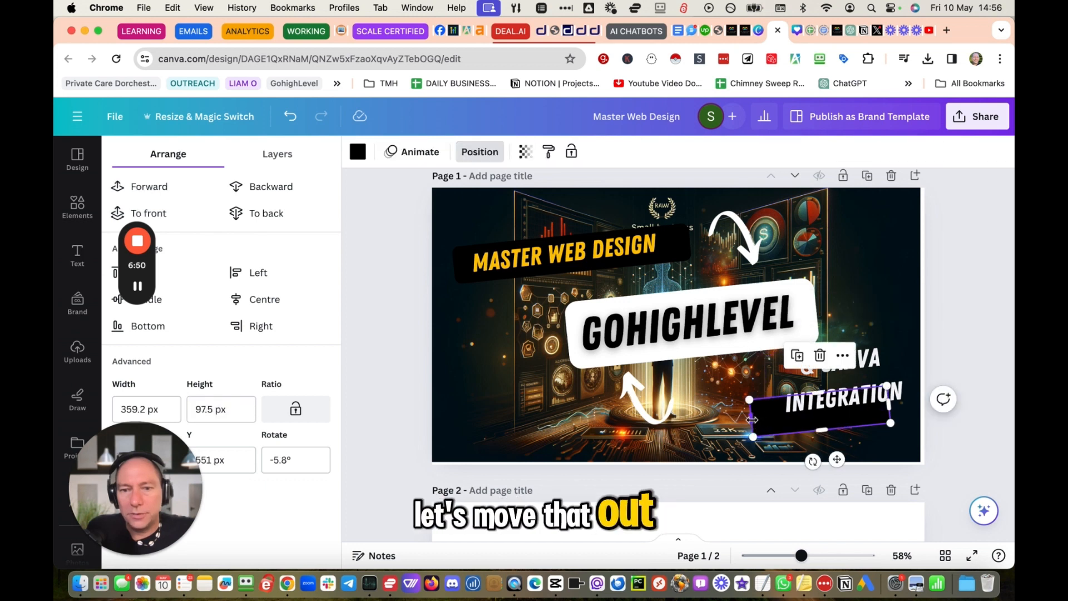
left_click_drag(675, 423, 675, 424)
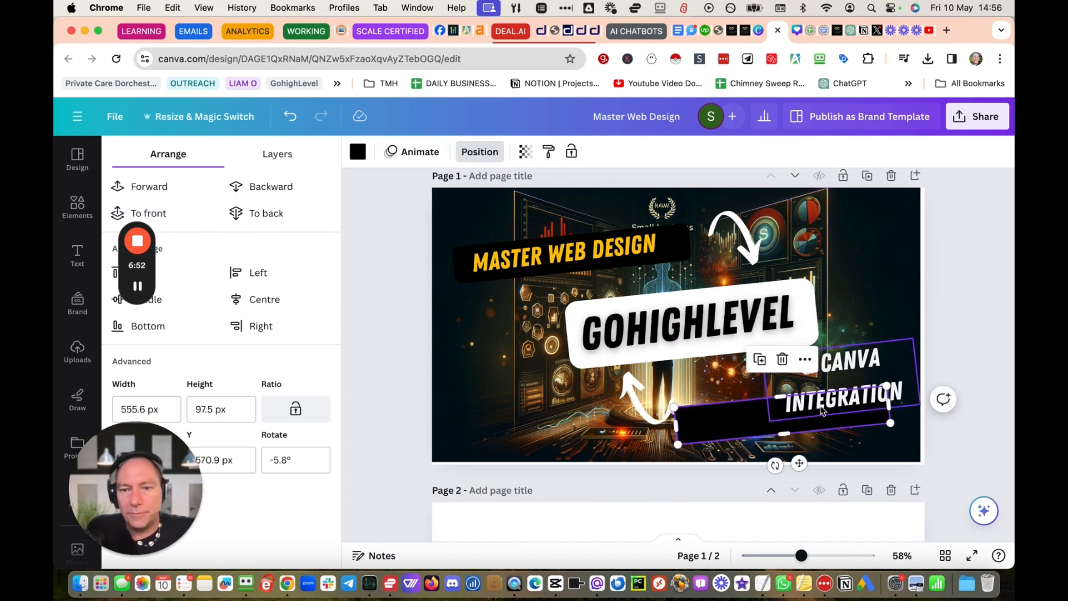
- Place the "& CANVA INTEGRATION" text on the widened black banner and widen its text box to fit one line
left_click_drag(835, 387, 816, 412)
left_click_drag(668, 414, 653, 416)
left_click_drag(763, 407, 773, 421)
left_click(872, 316)
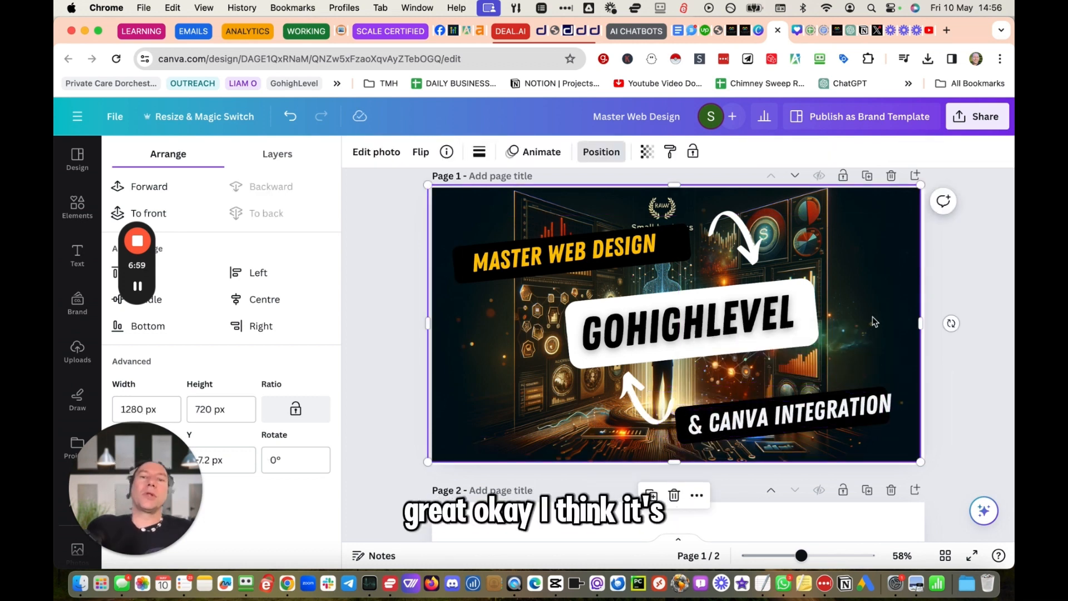
- Move the GOHIGHLEVEL text up off its white box and set the box's transparency to 60
left_click(679, 296)
left_click(786, 352)
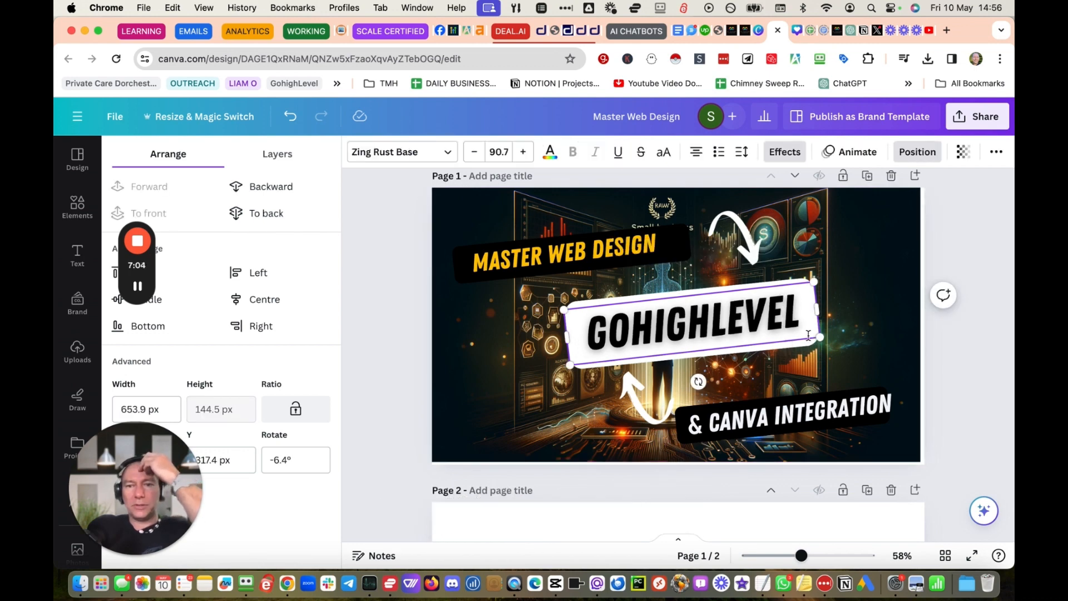
left_click(783, 330)
left_click_drag(776, 302, 784, 274)
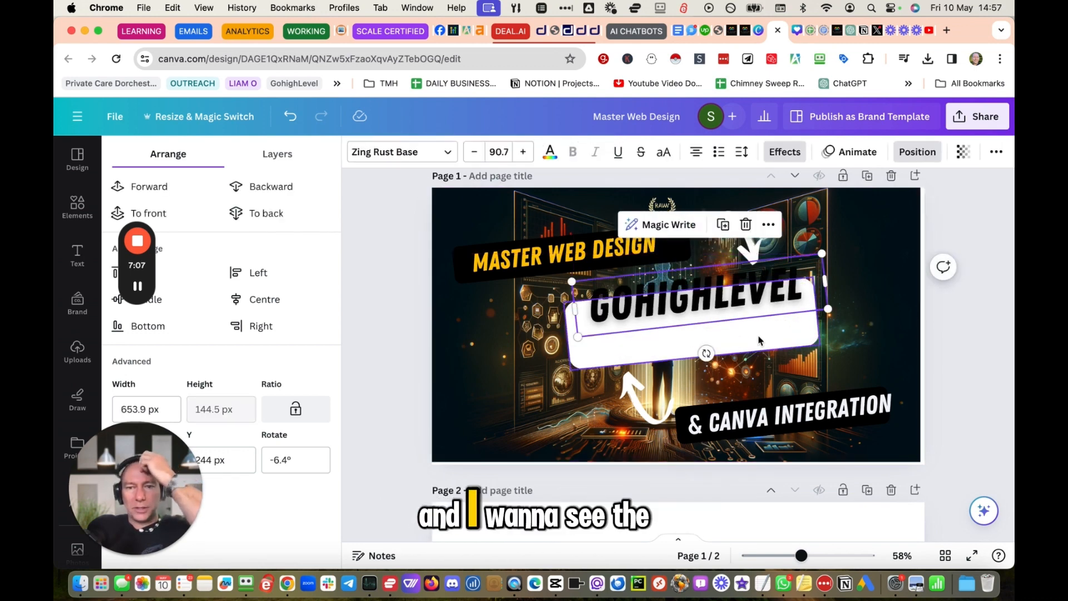
left_click(762, 336)
left_click(525, 153)
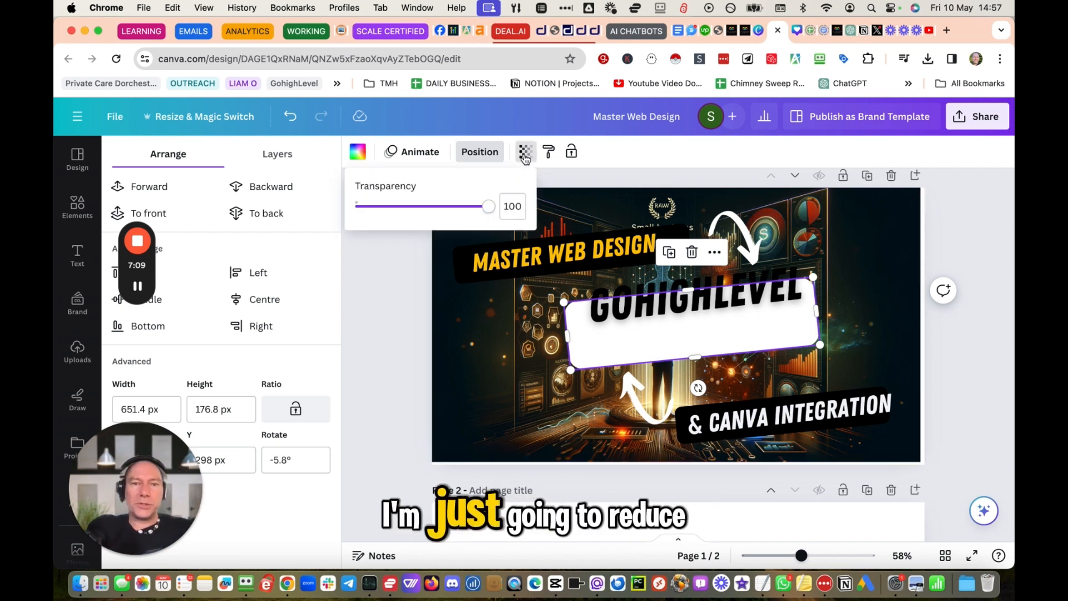
left_click_drag(487, 217, 436, 210)
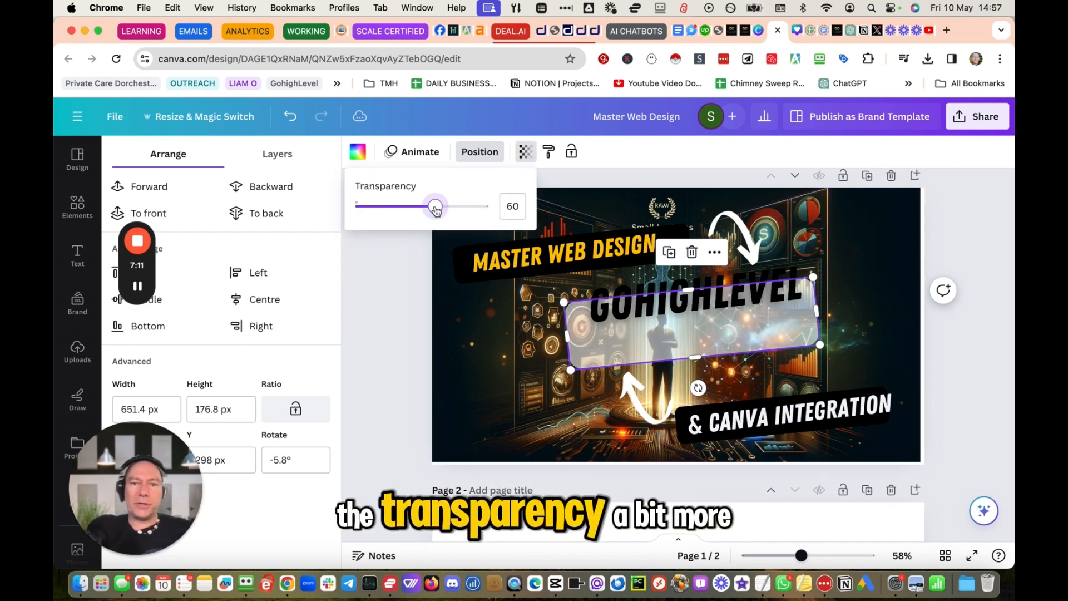
- Move the GOHIGHLEVEL text back down onto the semi-transparent white box
left_click(638, 292)
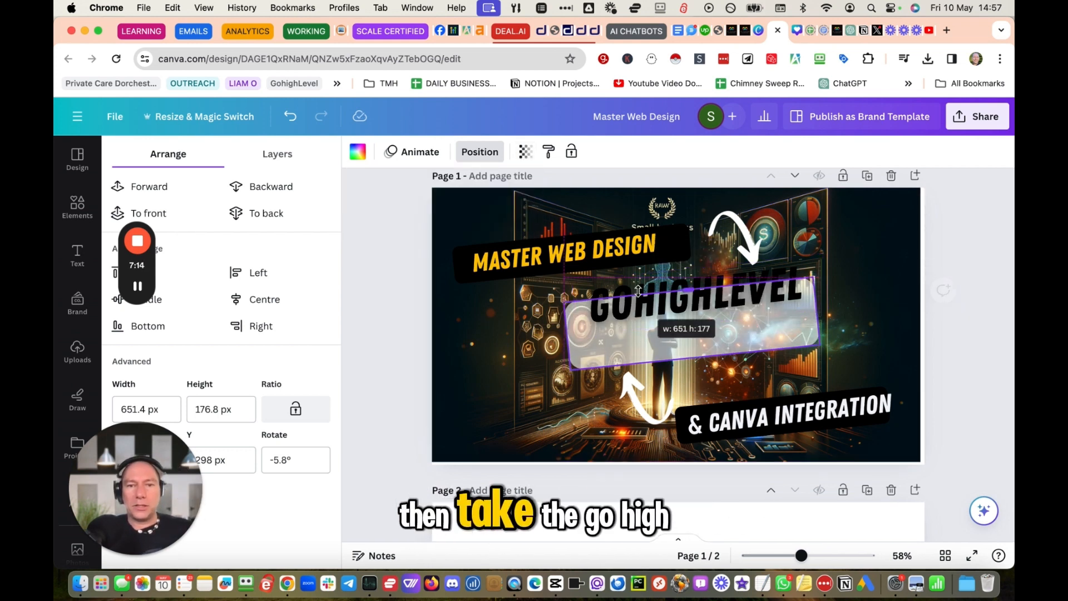
left_click_drag(637, 303, 627, 318)
left_click(632, 286)
- Extend the background image past the page's side edges to a width of 1318.2 px
left_click(895, 303)
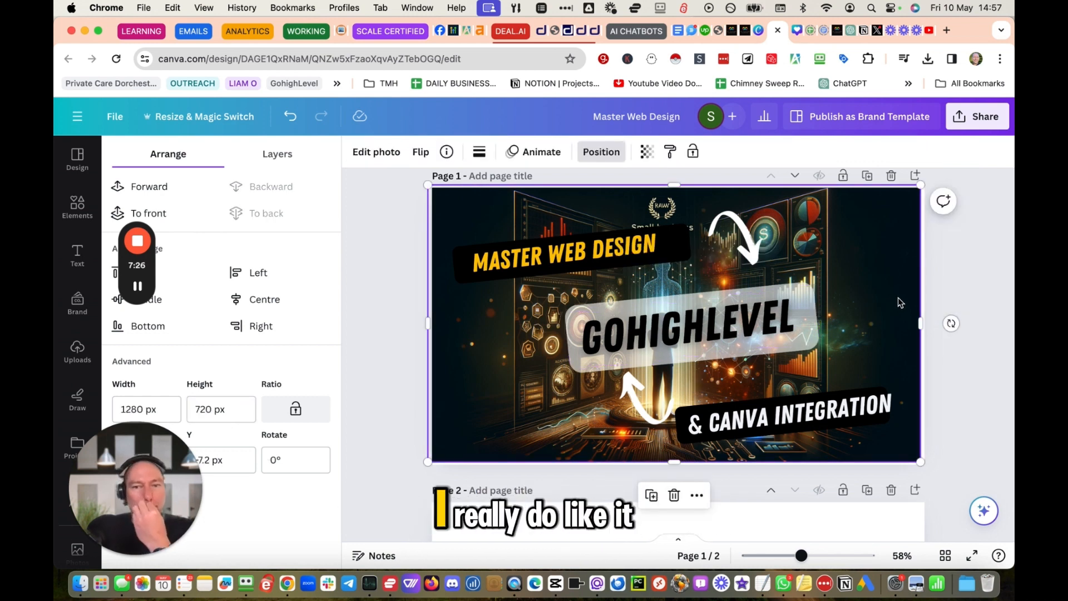
left_click_drag(903, 296, 910, 296)
left_click_drag(433, 321, 422, 322)
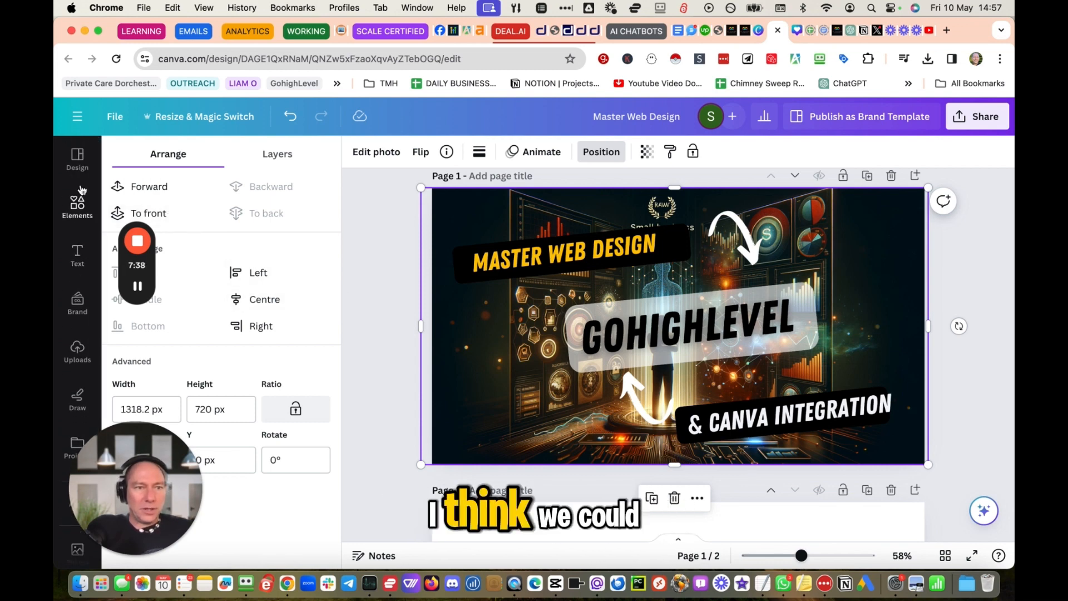
left_click(78, 160)
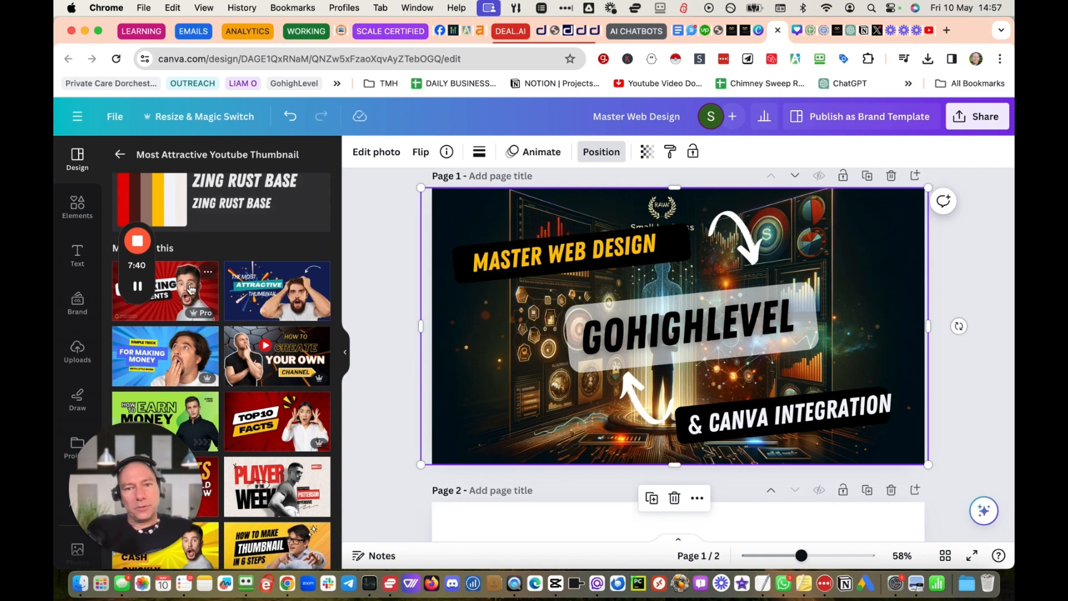
scroll(191, 289, "down", 10)
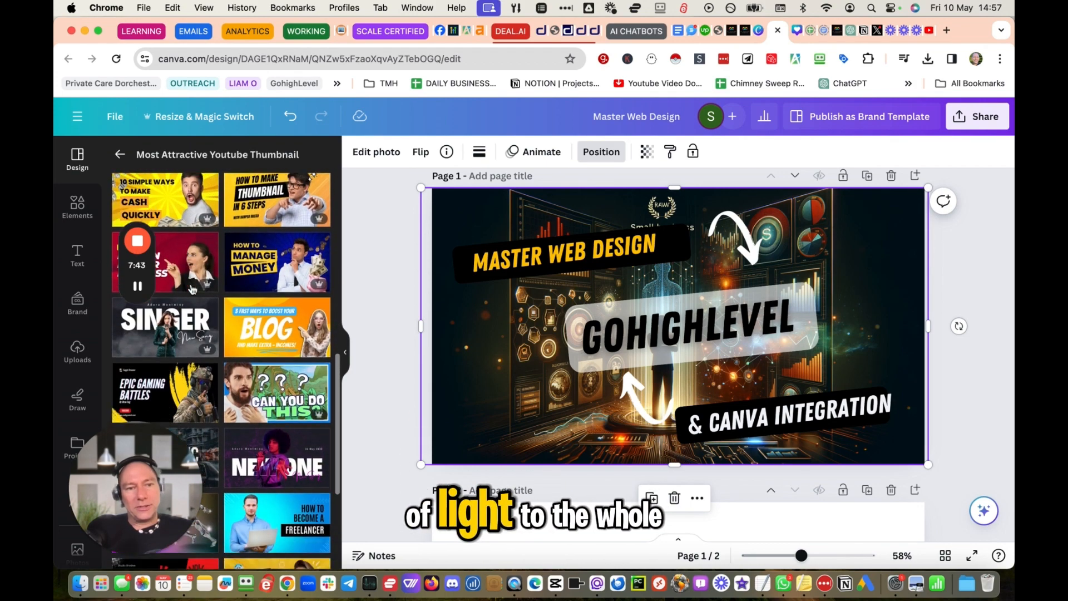
scroll(192, 289, "up", 10)
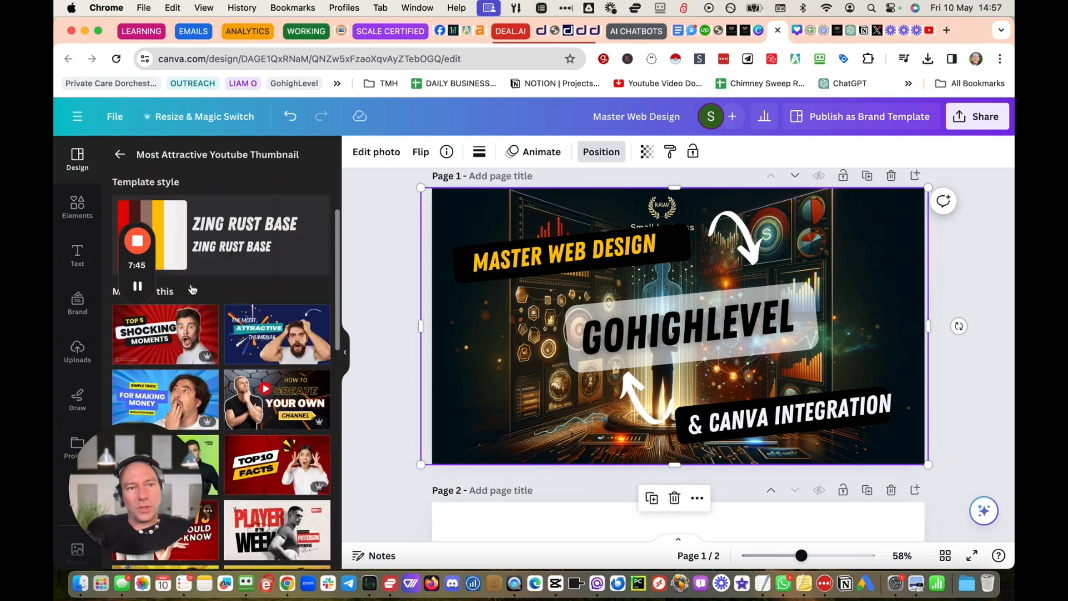
scroll(192, 288, "down", 10)
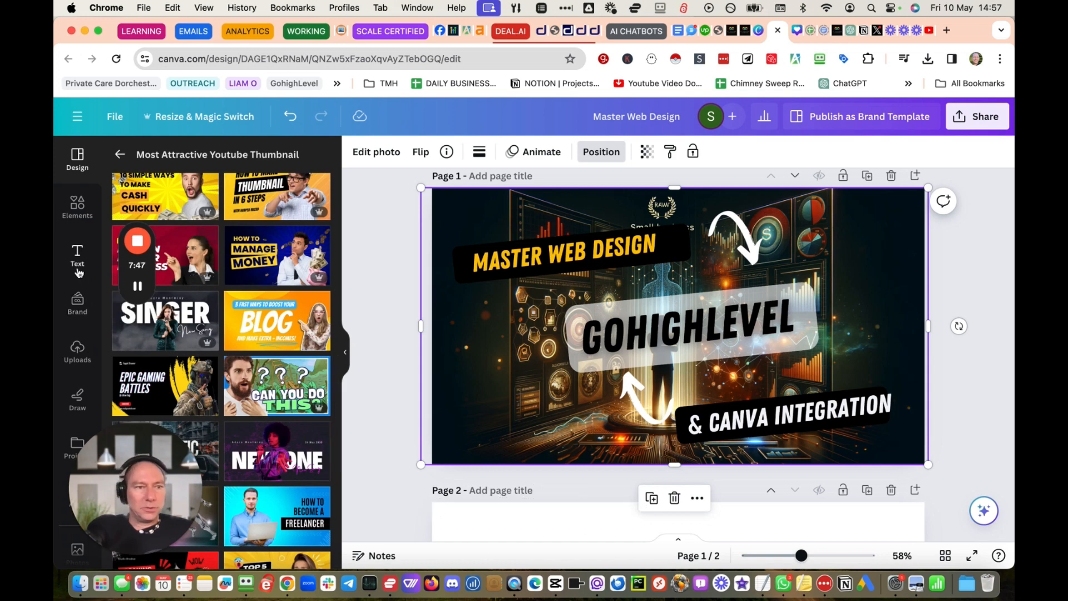
- Add the yellow sunburst photo from the "youtube thumbnail" elements and enlarge it to cover the whole page at 1280 × 720 px
left_click(78, 209)
scroll(243, 272, "up", 3)
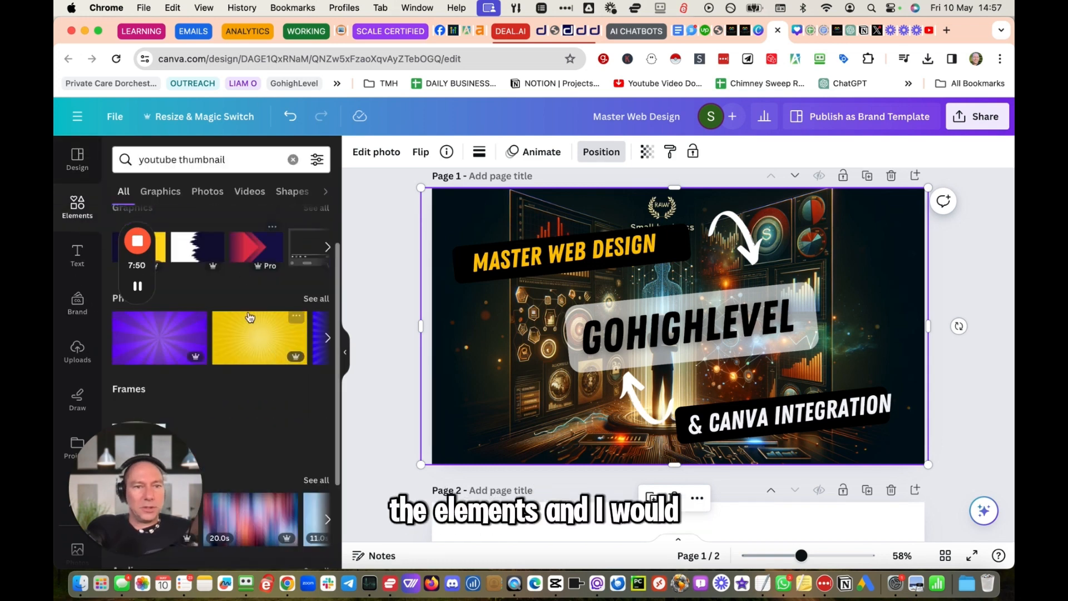
left_click(257, 349)
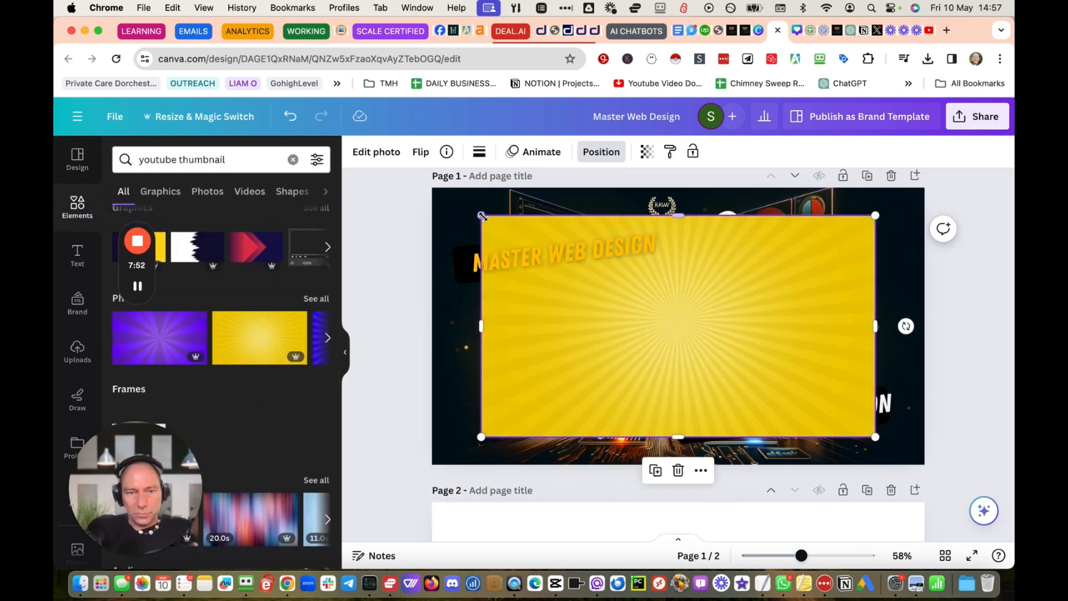
left_click_drag(481, 214, 427, 196)
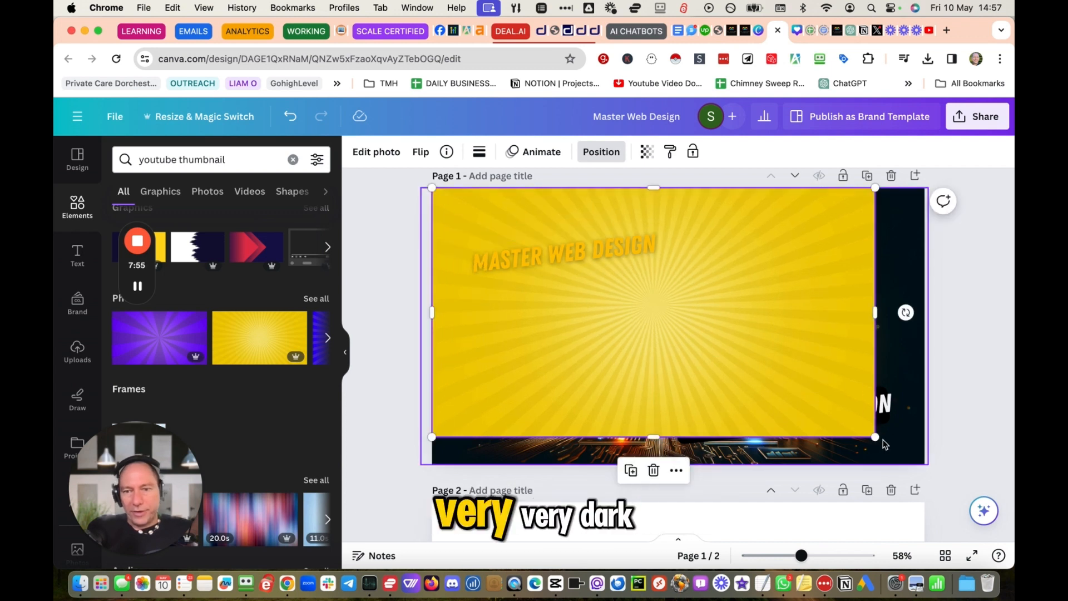
left_click_drag(875, 437, 925, 465)
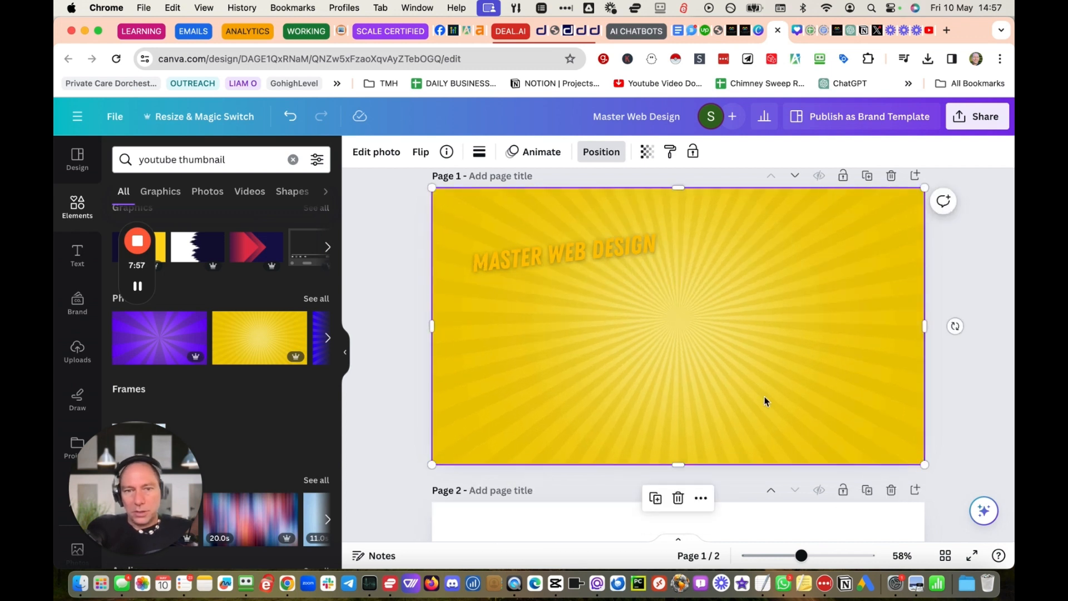
- Send the yellow sunburst photo backward until it sits behind every other element on page 1
left_click(599, 157)
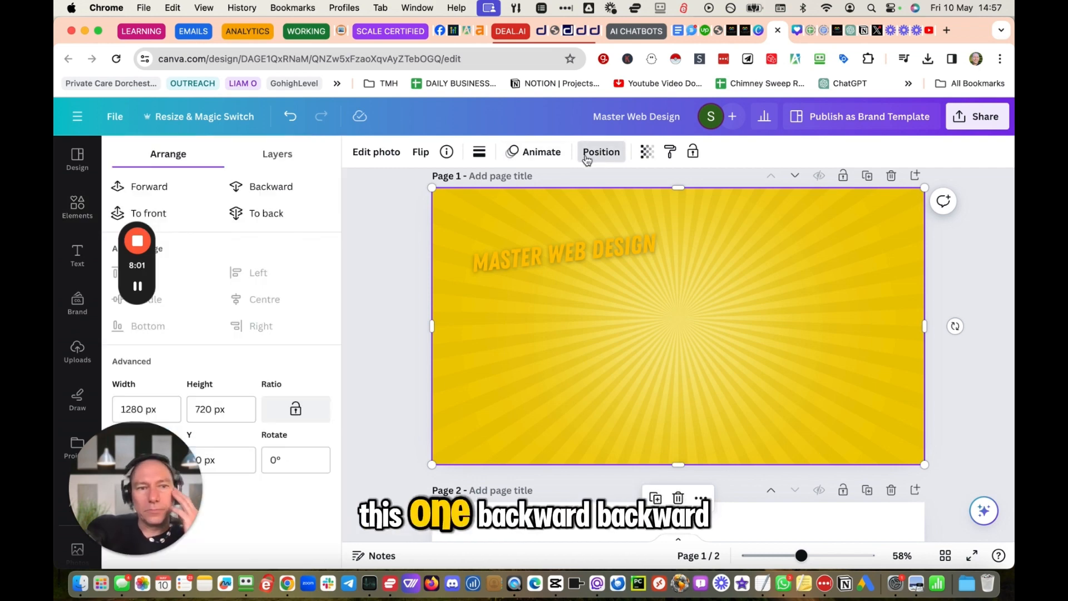
left_click(284, 190)
left_click(284, 190)
left_click(284, 190)
left_click(284, 190)
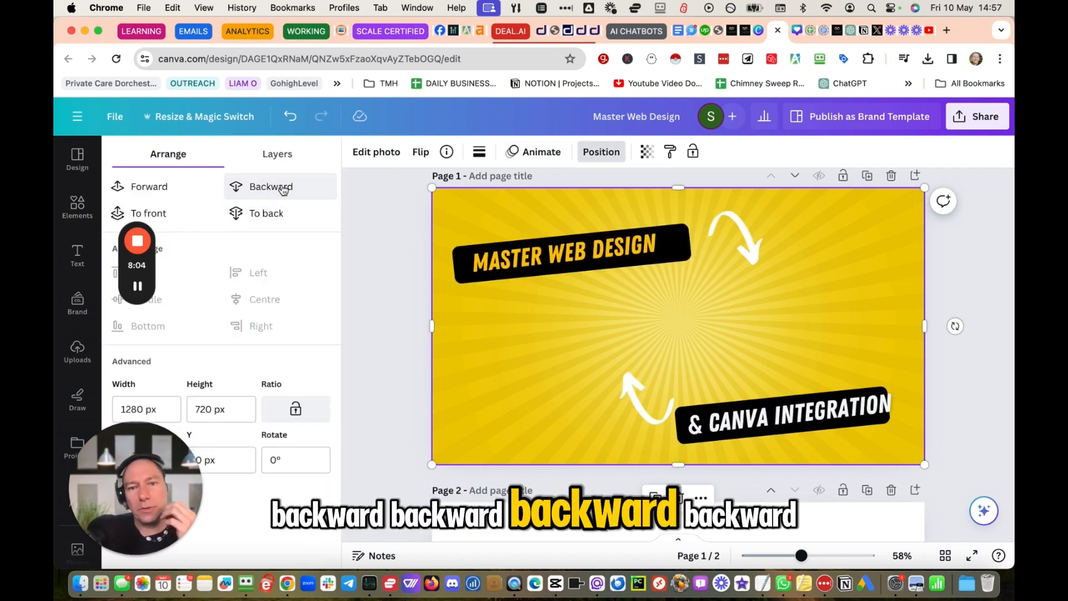
left_click(284, 190)
left_click(284, 190)
left_click(284, 190)
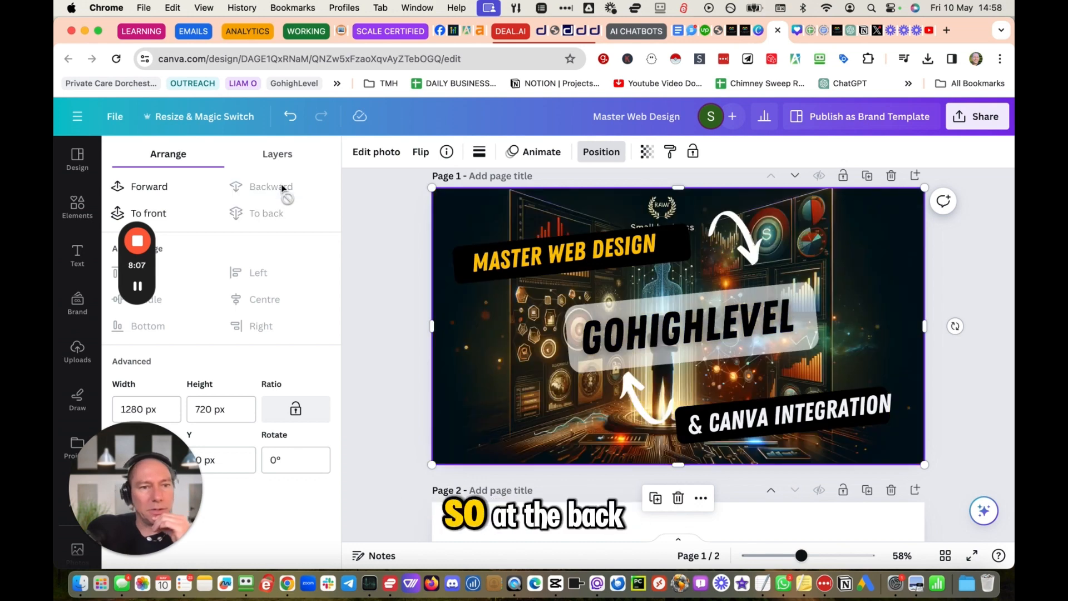
- Set the transparency of the dark background image to 59 so the sunburst shows through it
left_click(444, 220)
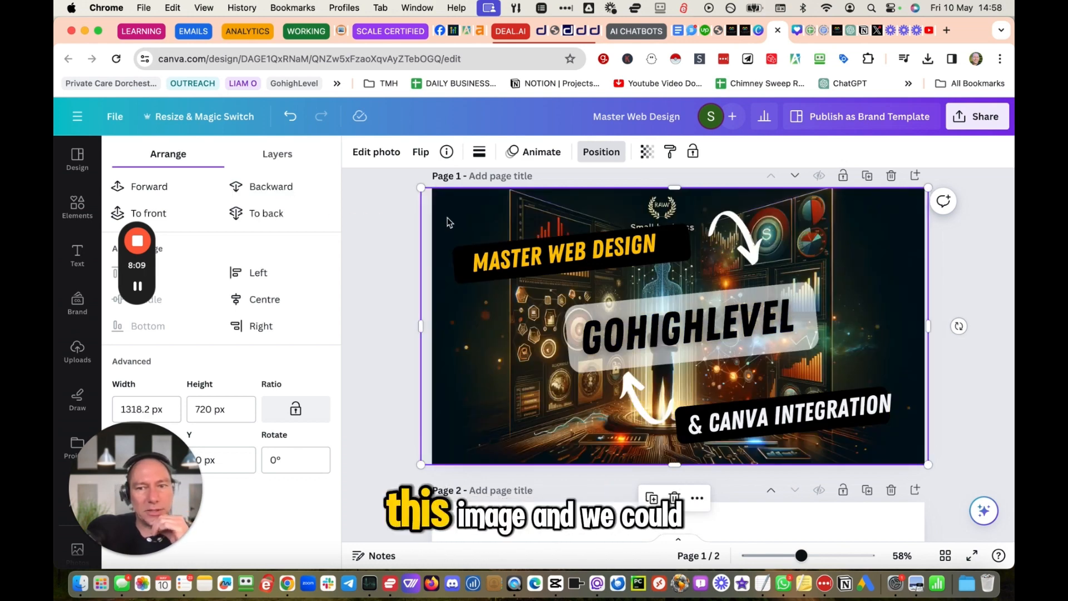
left_click(646, 152)
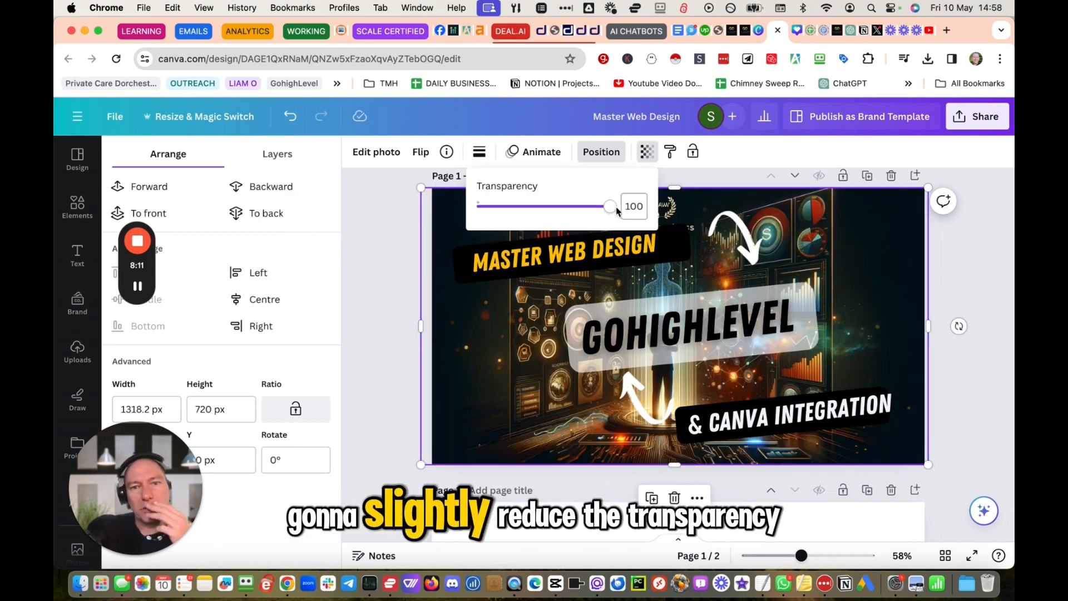
left_click_drag(608, 207, 553, 211)
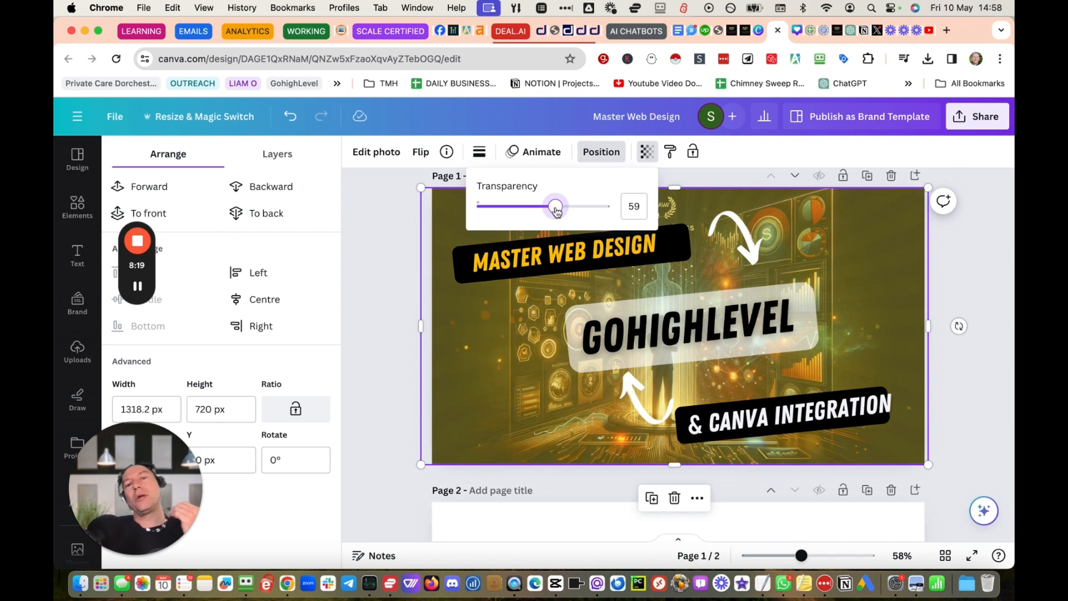
key("Escape")
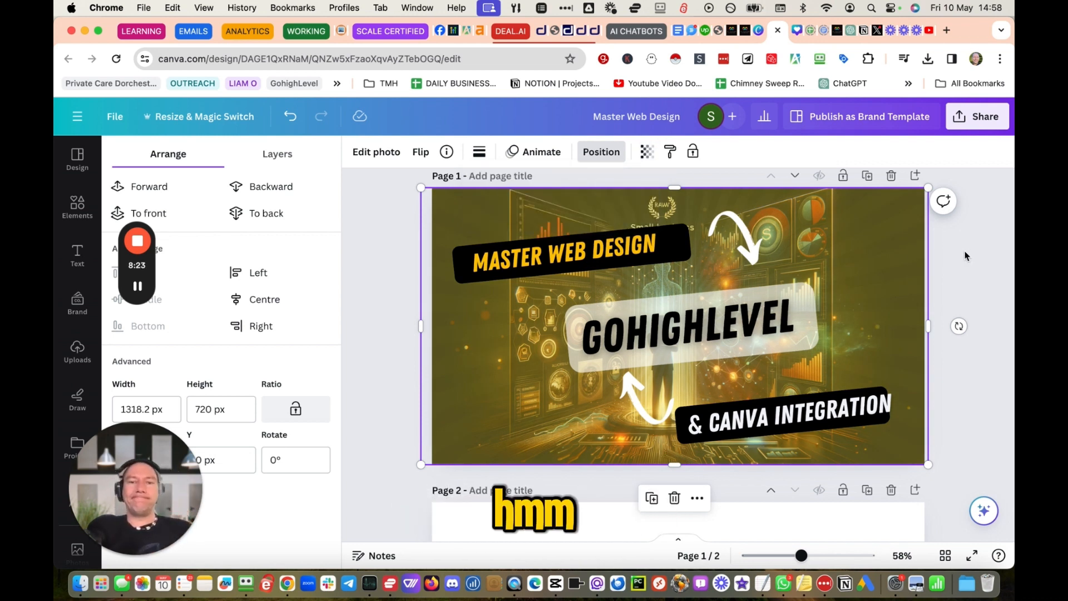
- Undo the background image's transparency change, the layer-order moves and the addition of the yellow sunburst photo
left_click(289, 118)
left_click(289, 119)
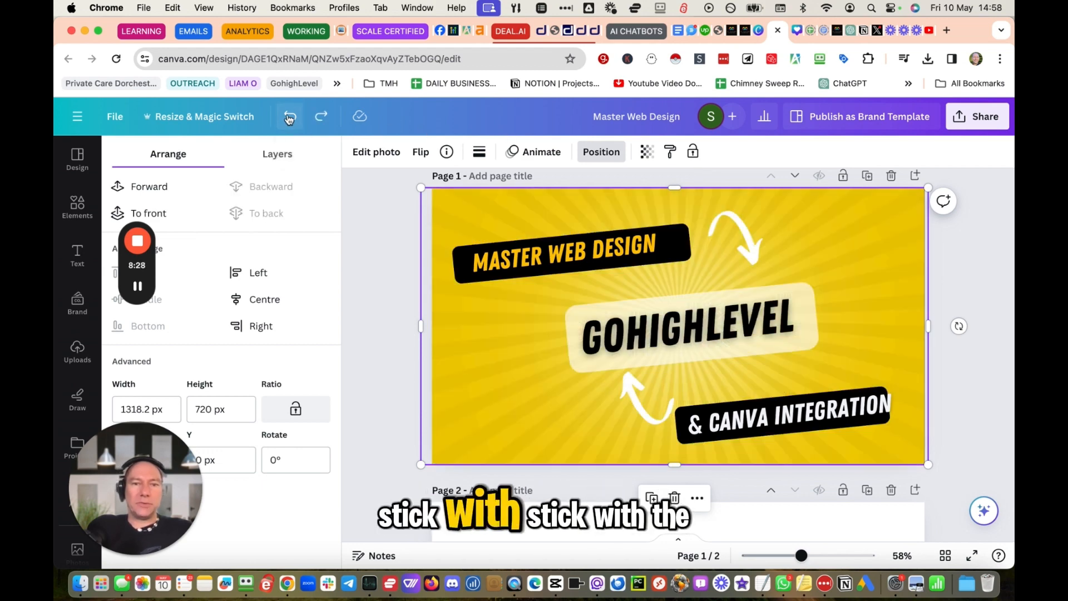
left_click(289, 118)
left_click(289, 119)
left_click(288, 119)
left_click(289, 119)
left_click(289, 119)
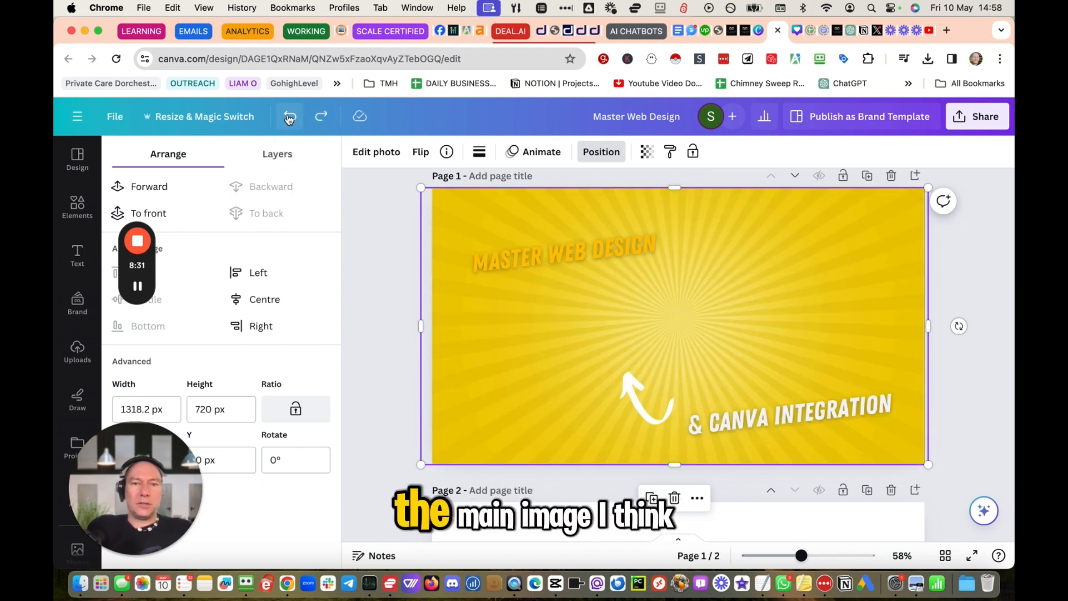
left_click(288, 119)
key("super+shift+z")
key("super+shift+z")
key("super+shift+z")
key("super+shift+z")
key("super+shift+z")
key("super+shift+z")
key("super+shift+z")
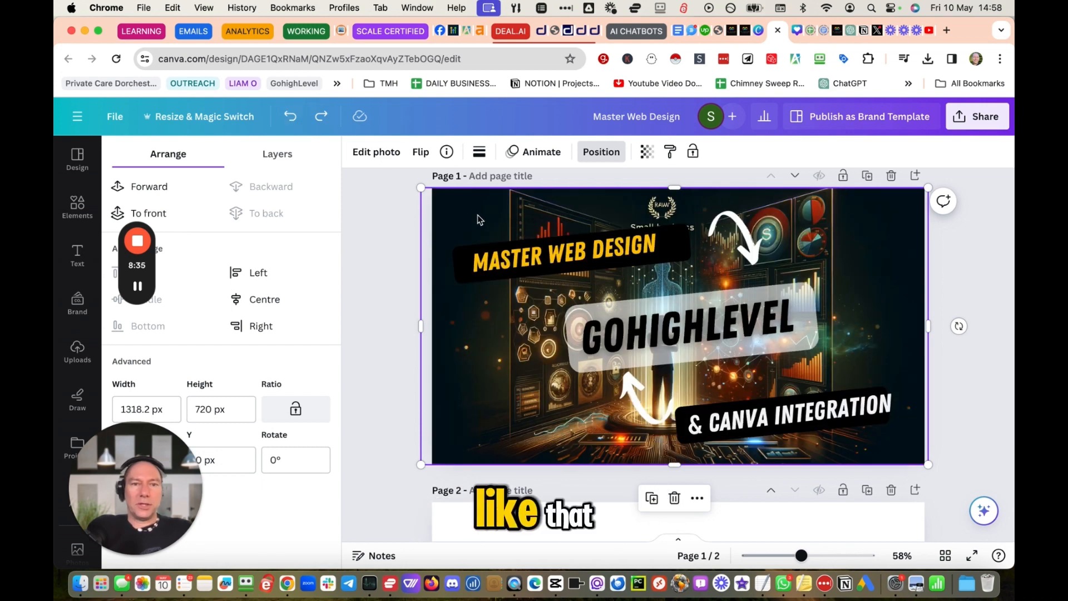
- Try to colorize and replace the background image with the Colorize photo app
left_click(380, 153)
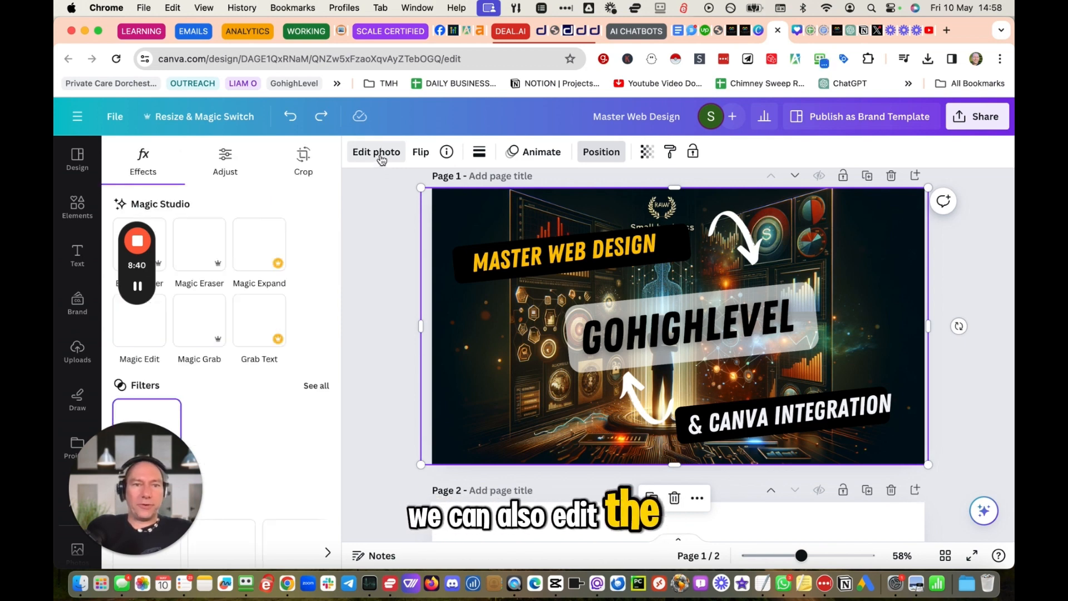
left_click_drag(156, 263, 396, 335)
scroll(267, 341, "down", 5)
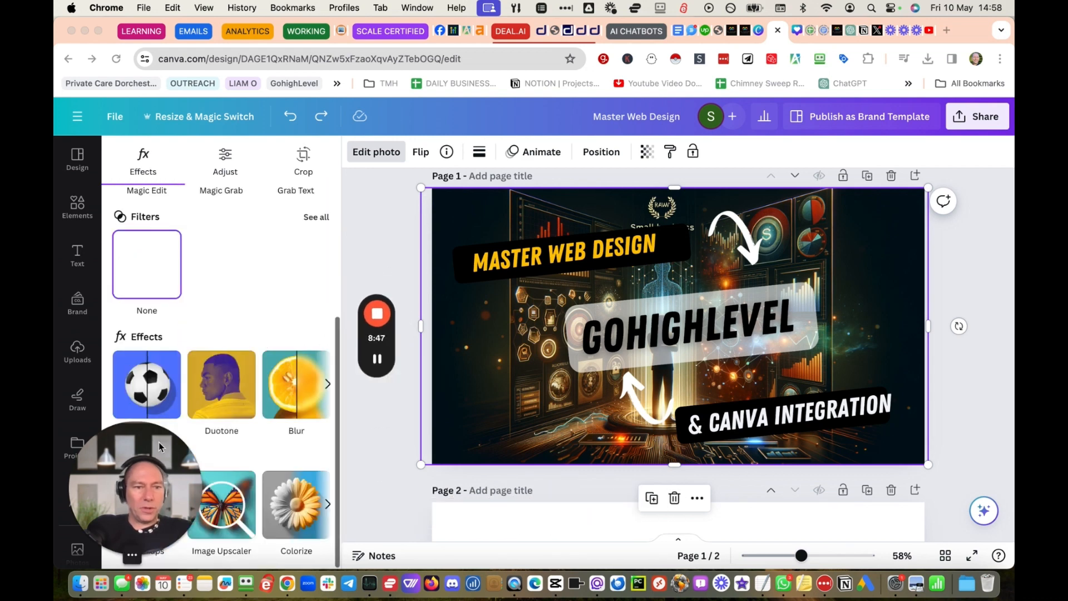
left_click(300, 506)
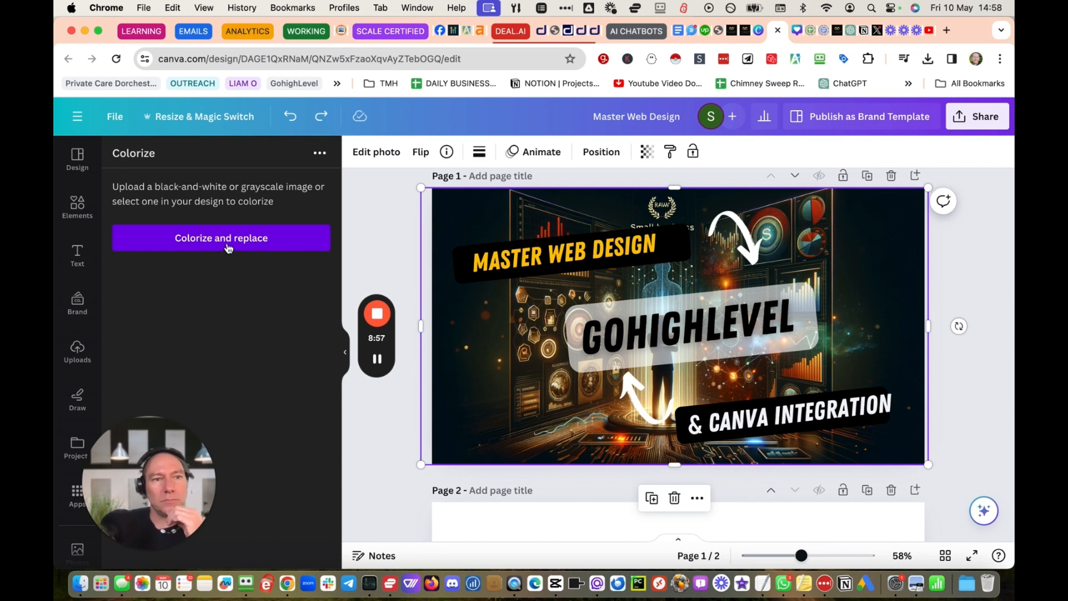
left_click(227, 243)
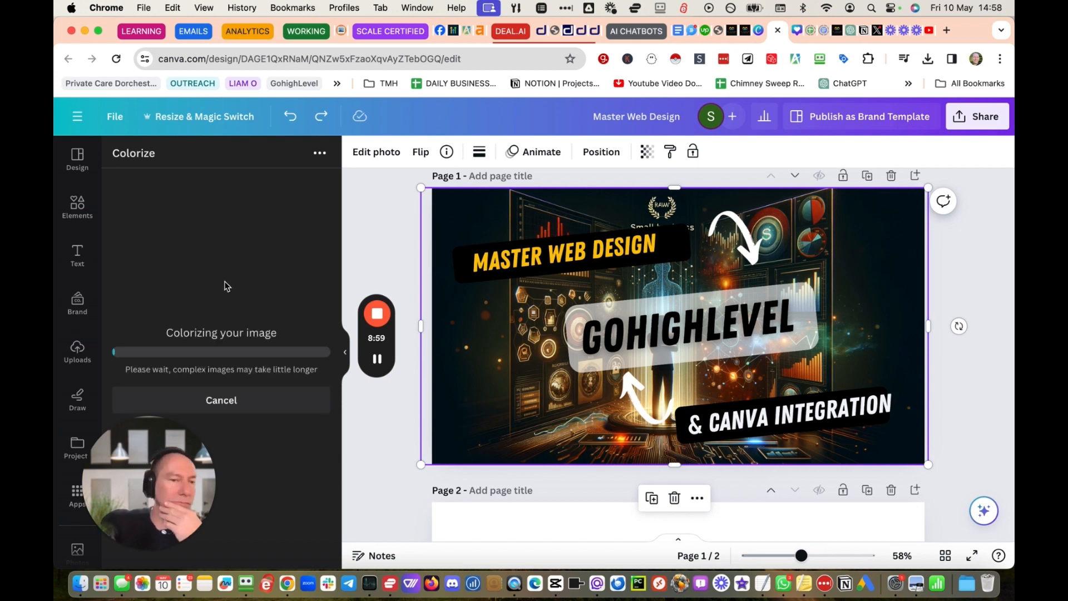
left_click(377, 359)
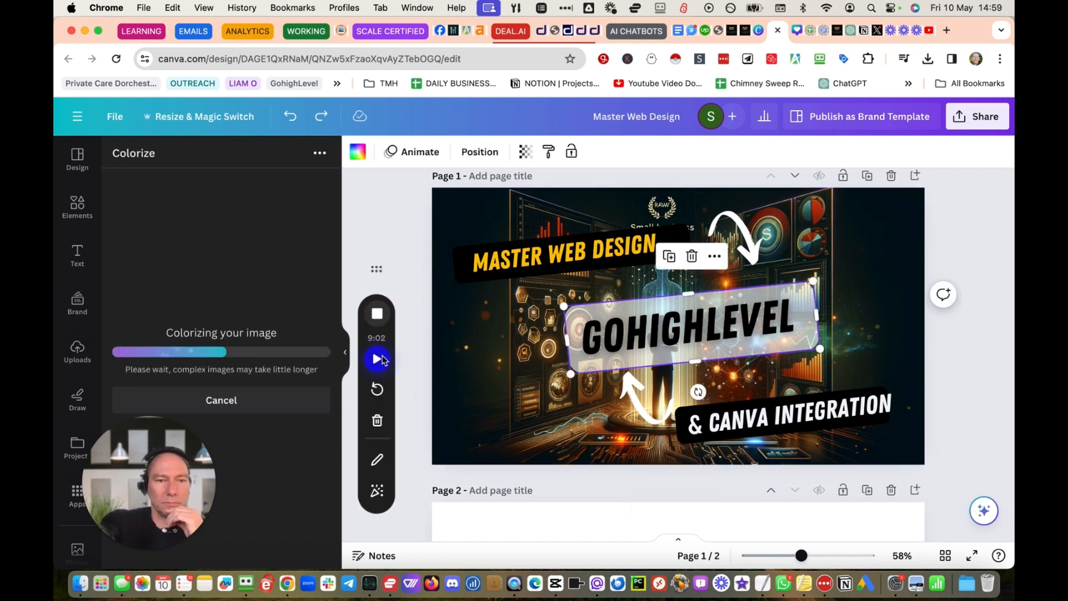
left_click(379, 360)
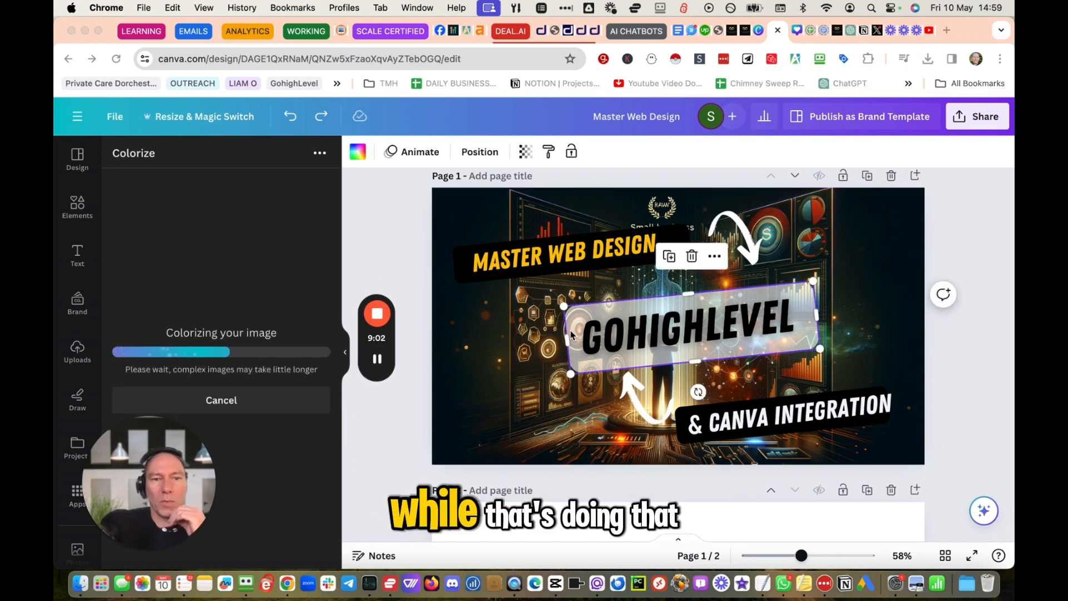
- Recolour the semi-transparent box behind GOHIGHLEVEL with the bright yellow #FFD600
left_click(361, 157)
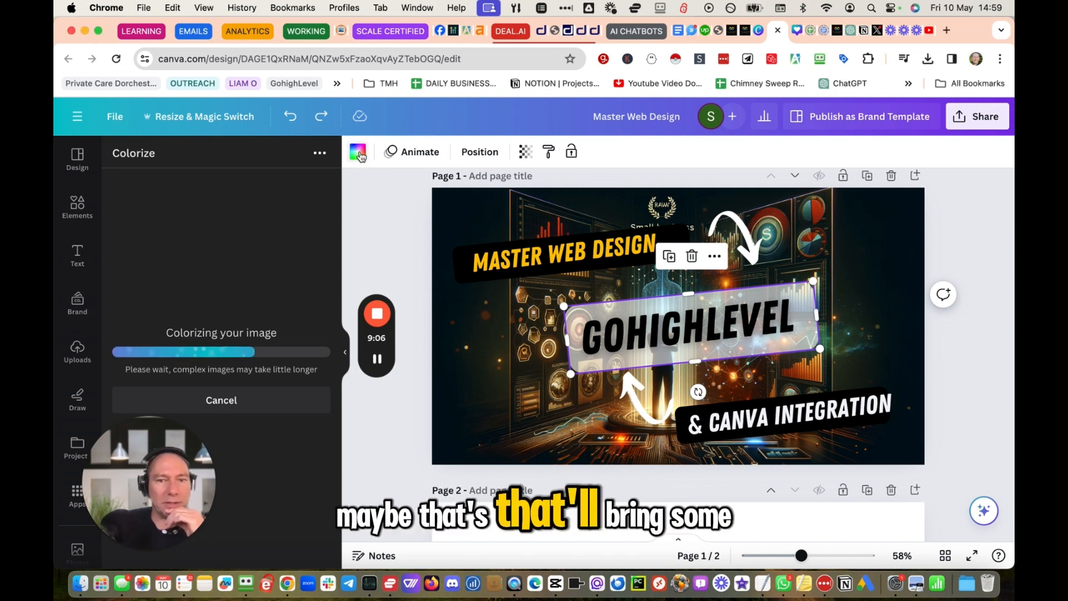
left_click(359, 153)
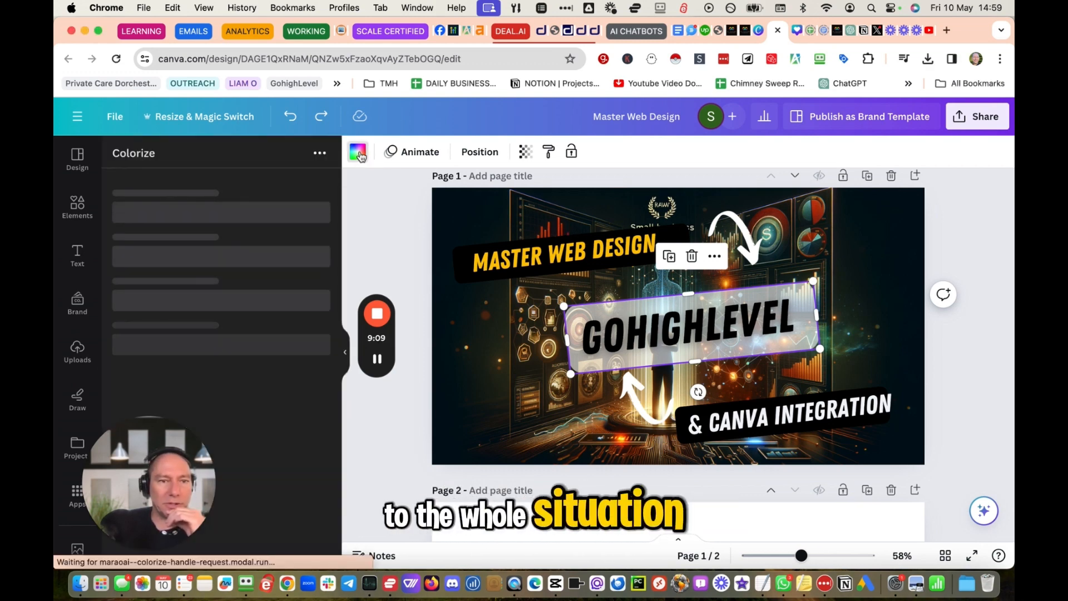
left_click(241, 235)
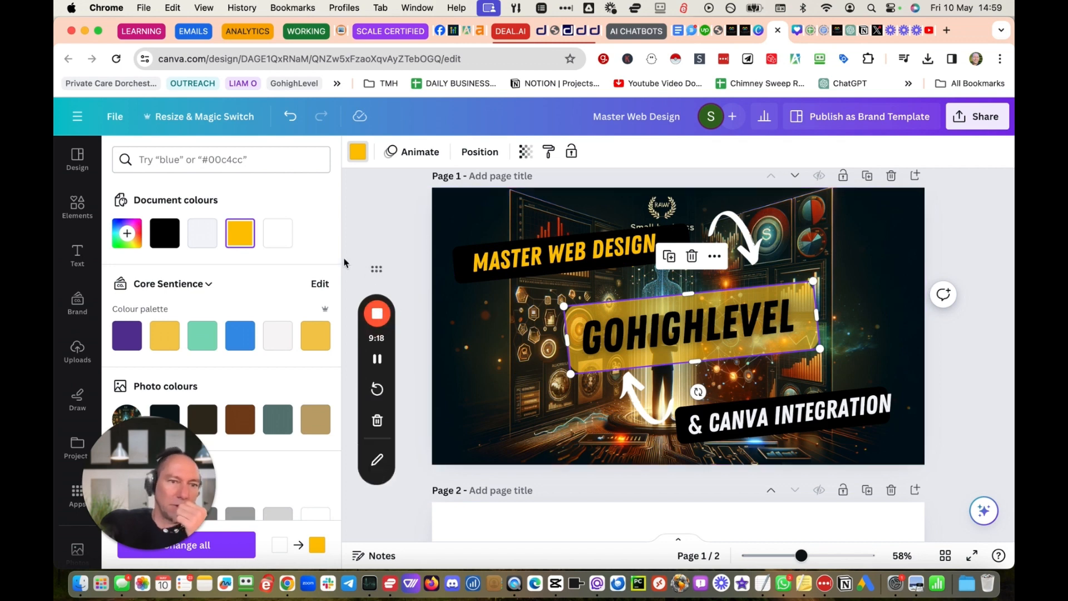
left_click(127, 233)
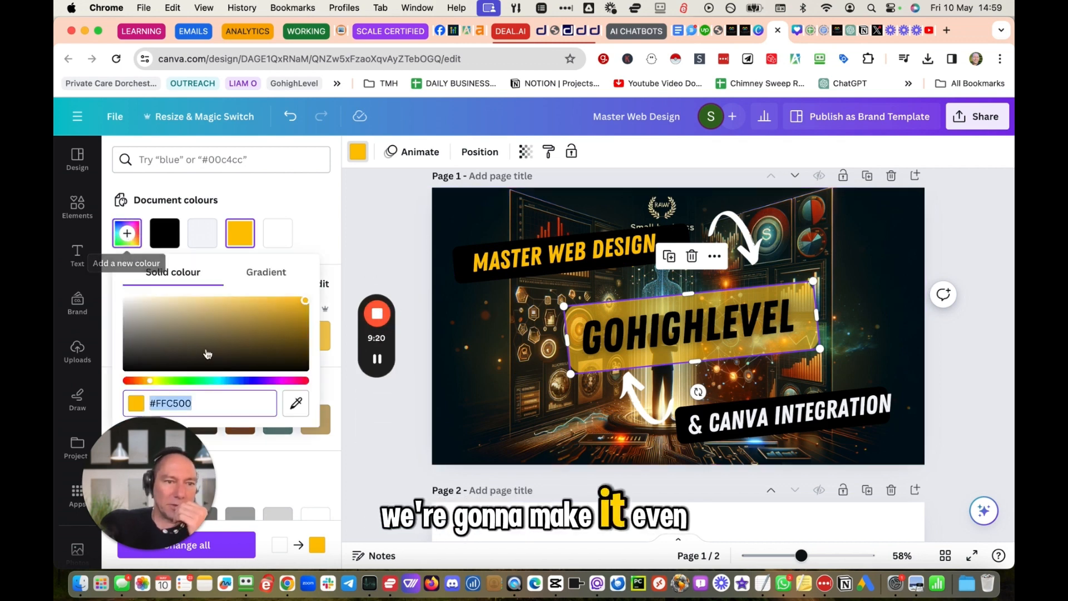
left_click(126, 382)
left_click_drag(127, 387, 153, 387)
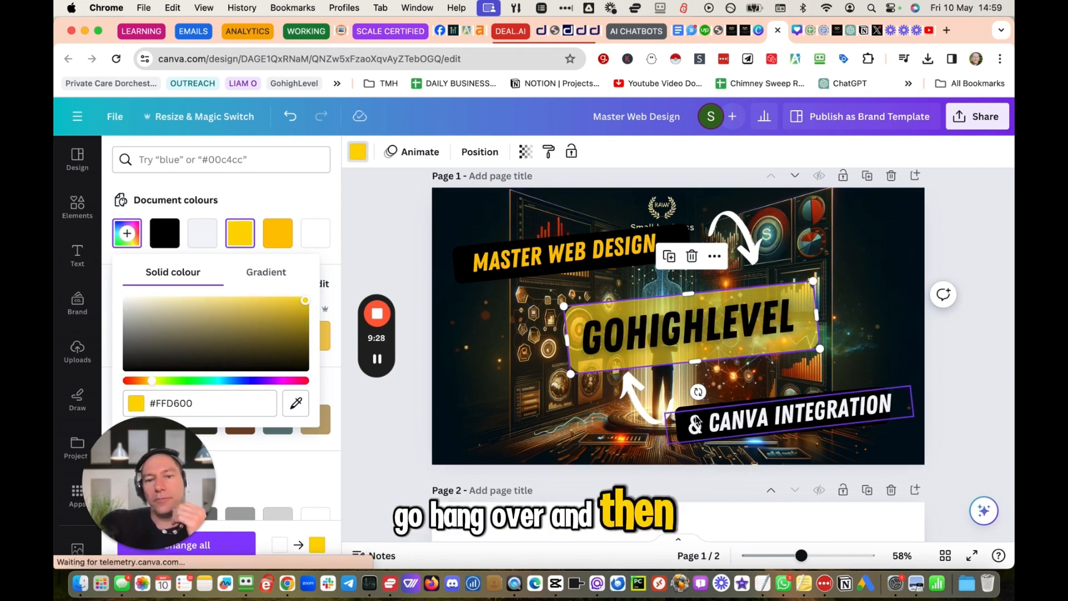
- Make the "& CANVA INTEGRATION" text black and fill the box behind it with the yellow #FFD600
left_click(696, 418)
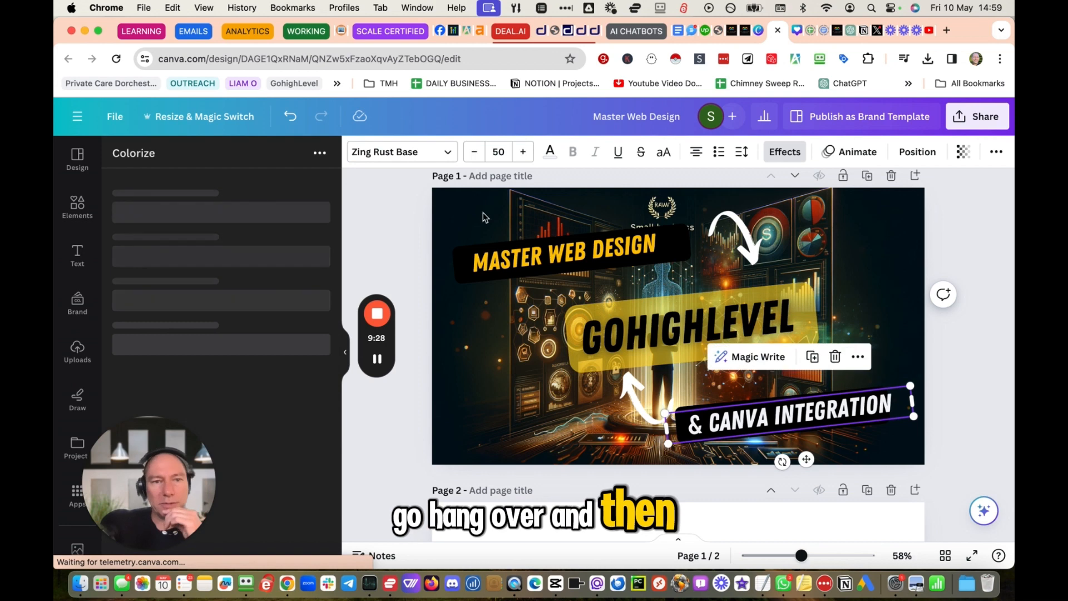
left_click(551, 158)
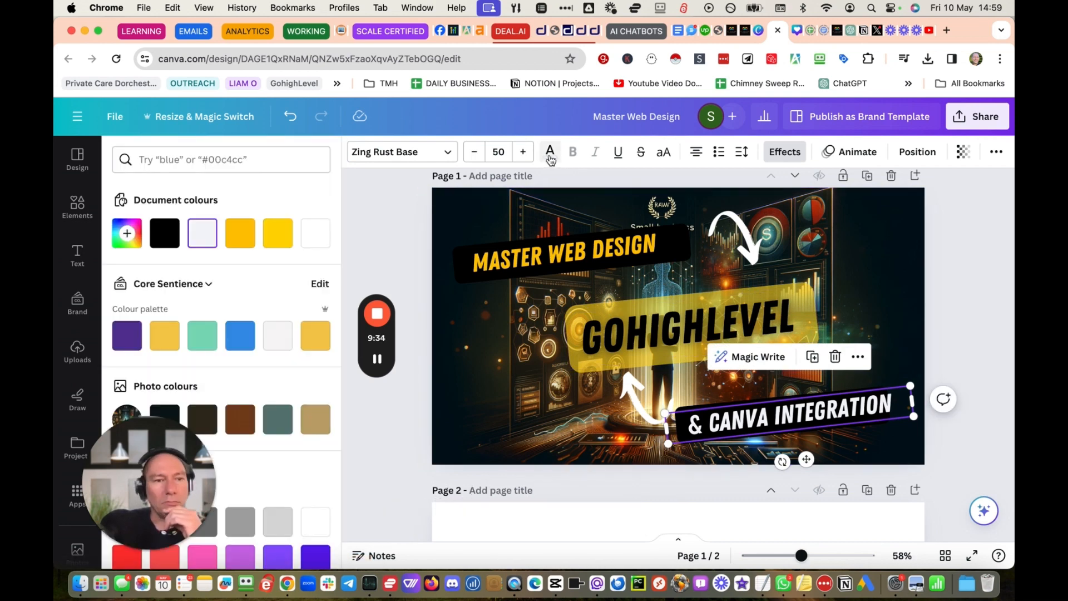
left_click(164, 233)
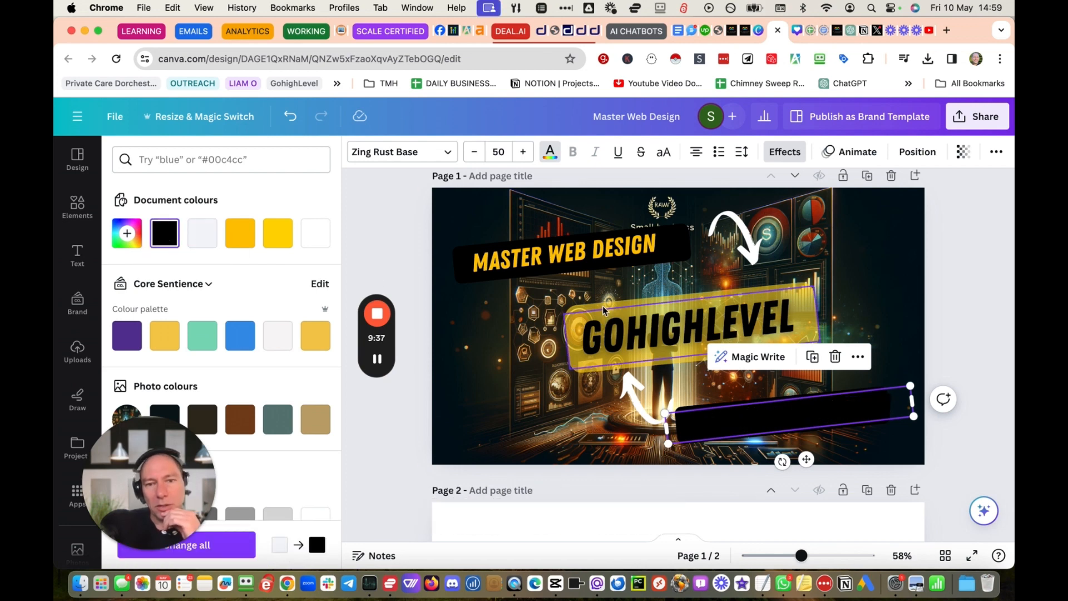
left_click(707, 409)
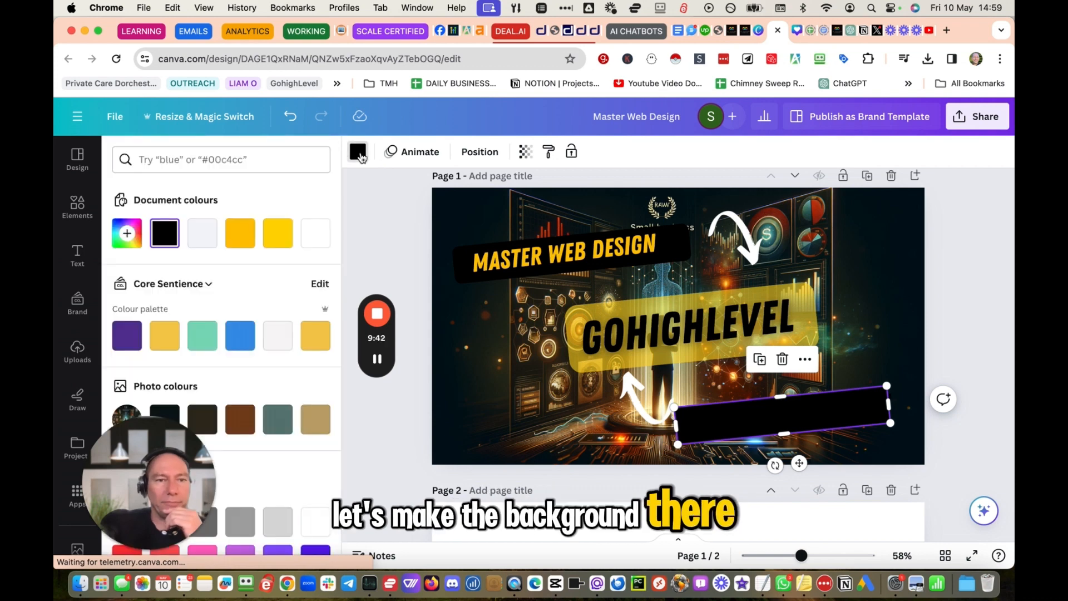
left_click(277, 233)
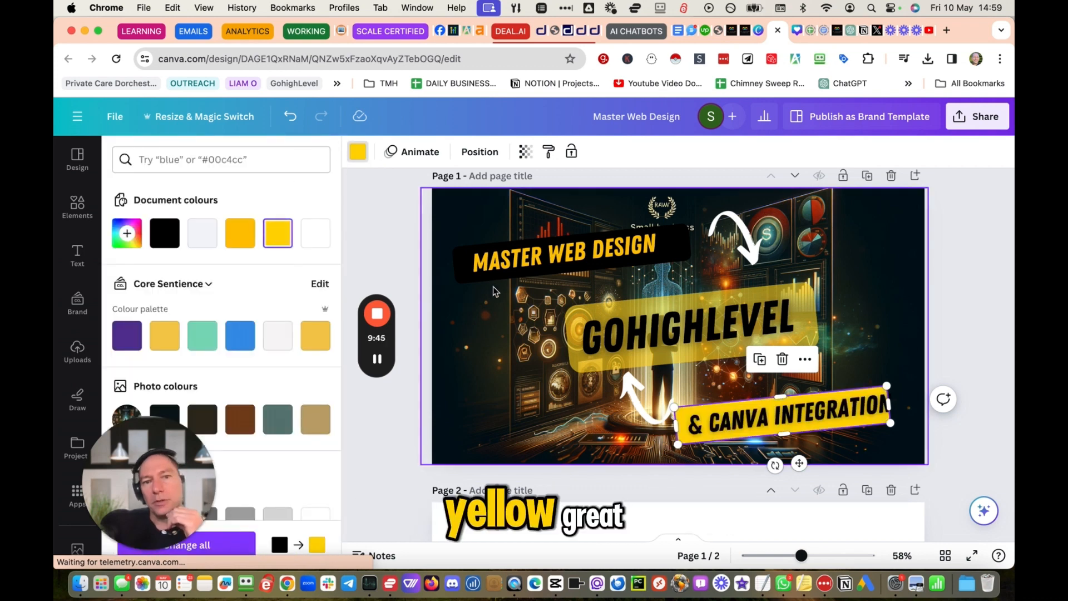
- Shift the MASTER WEB DESIGN text slightly to the right so it is centred on its black box
left_click(460, 325)
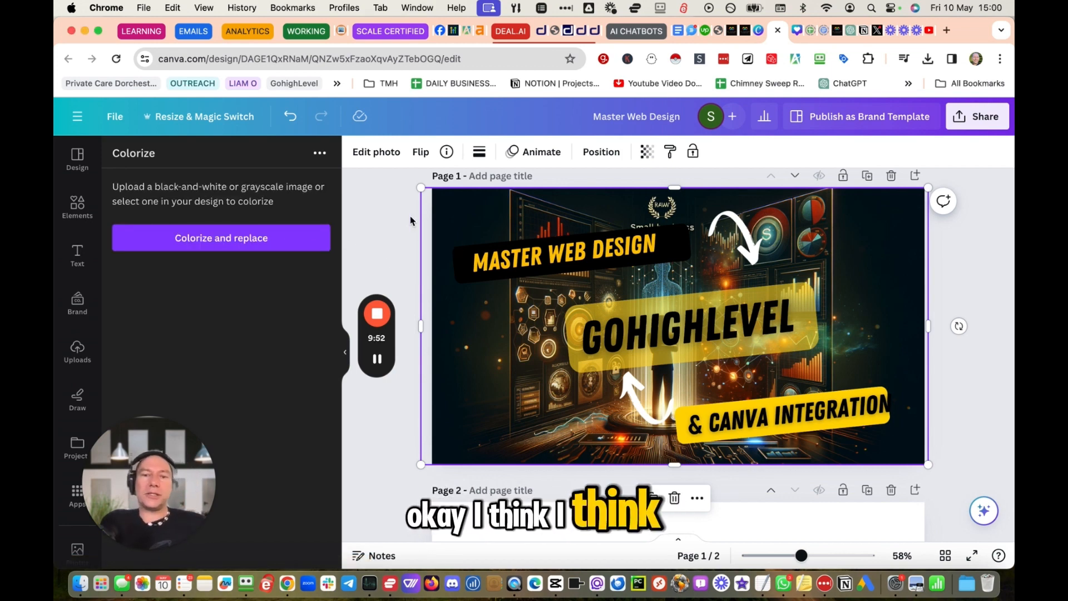
left_click(556, 263)
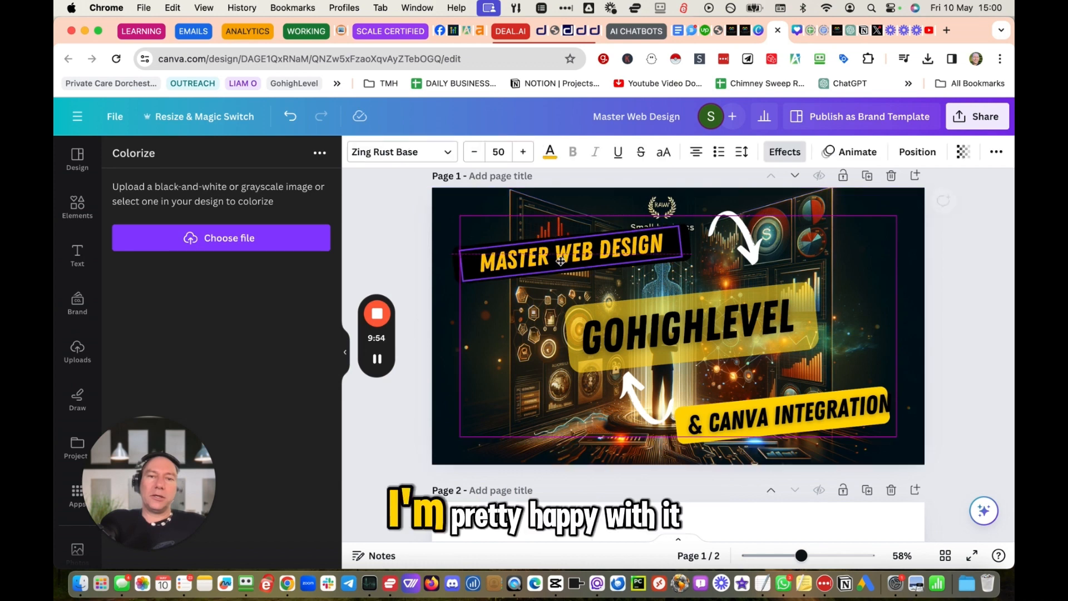
left_click(964, 273)
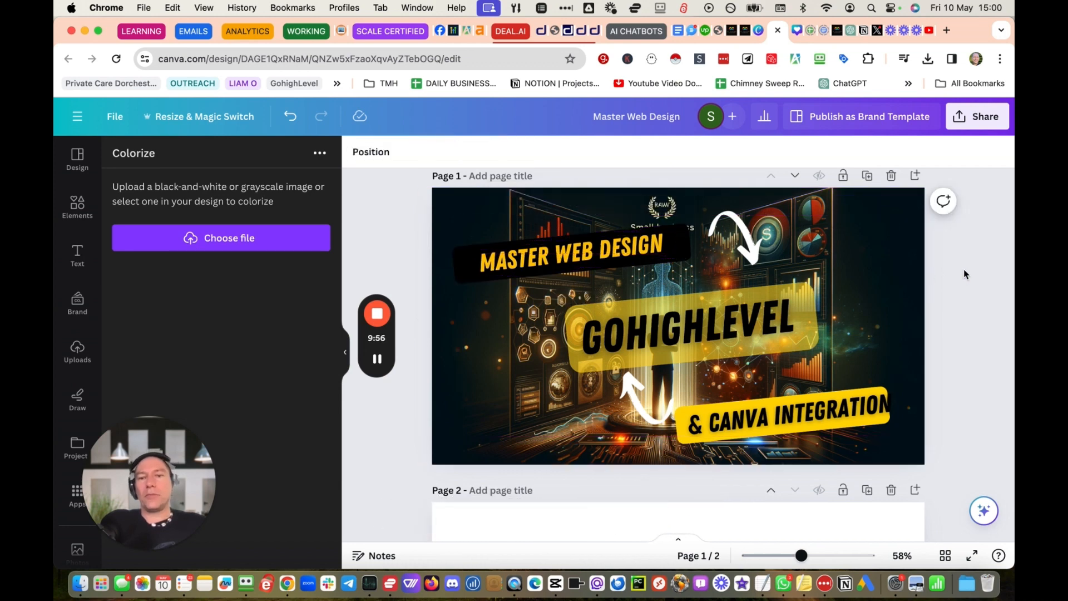
- Download only page 1 of the design as a PNG at 1,280 × 720 px
left_click(978, 123)
left_click(809, 457)
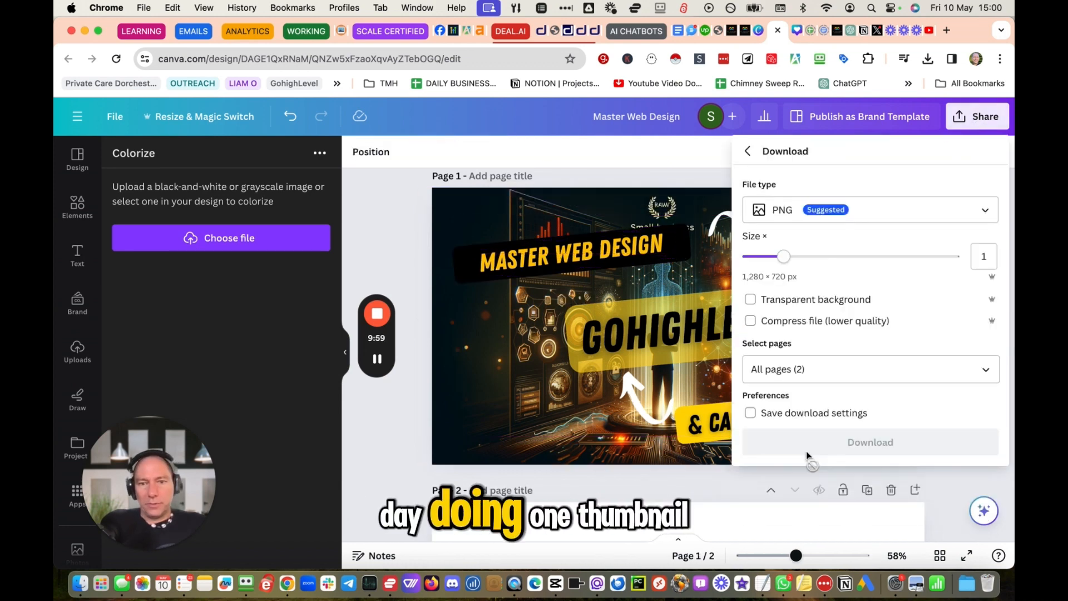
left_click(831, 367)
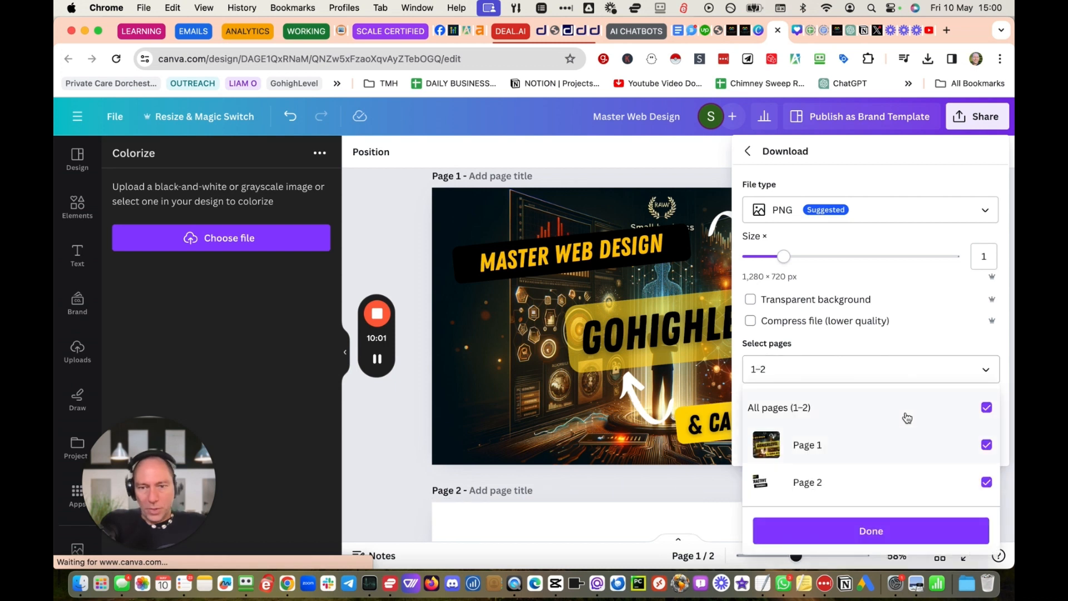
left_click(986, 407)
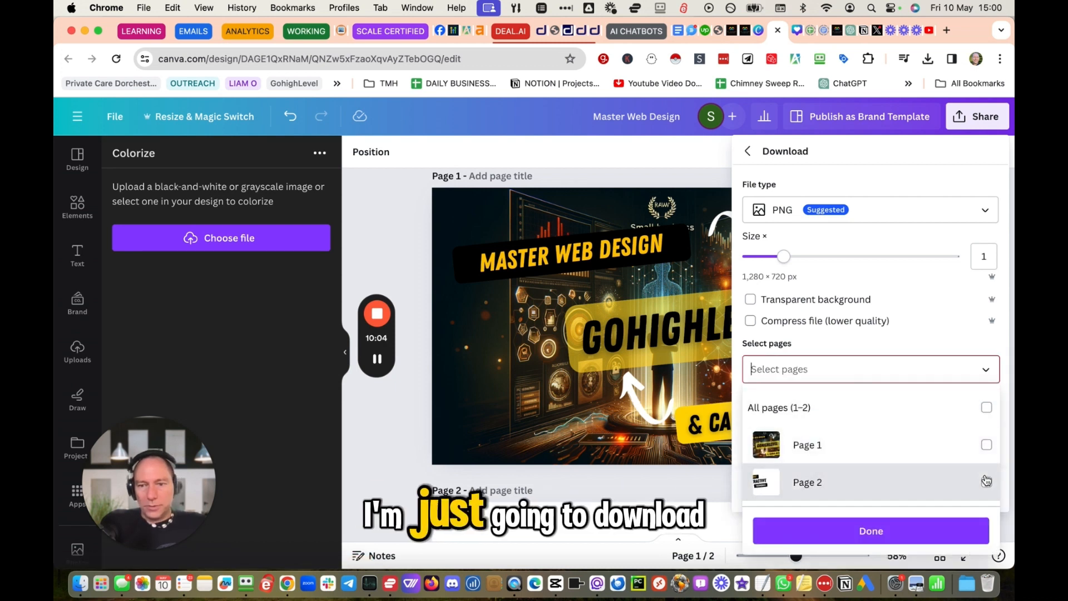
left_click(986, 480)
left_click(986, 444)
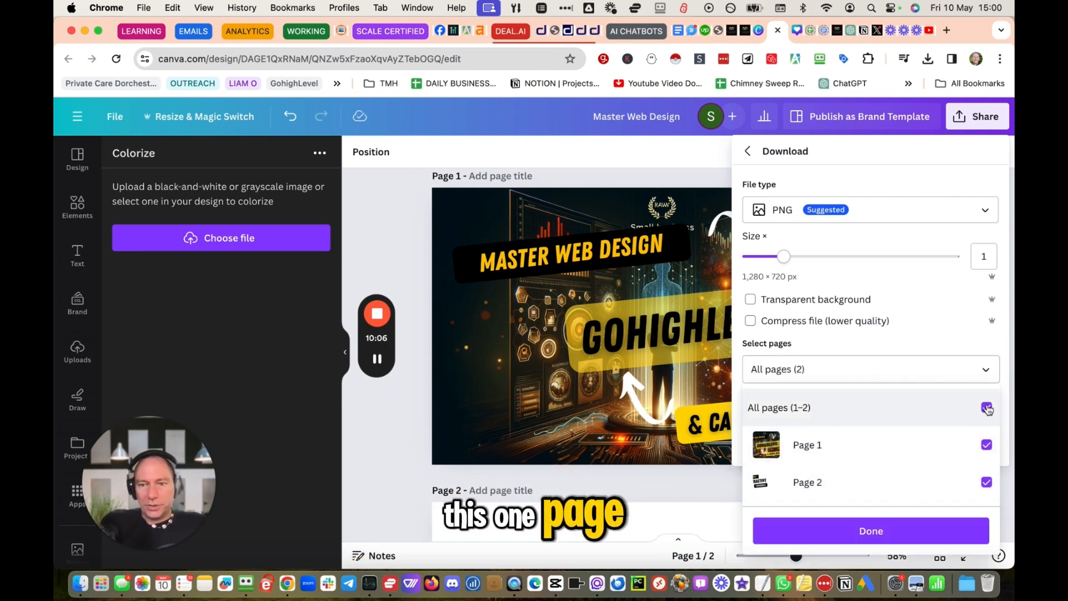
left_click(987, 408)
left_click(986, 444)
left_click(884, 531)
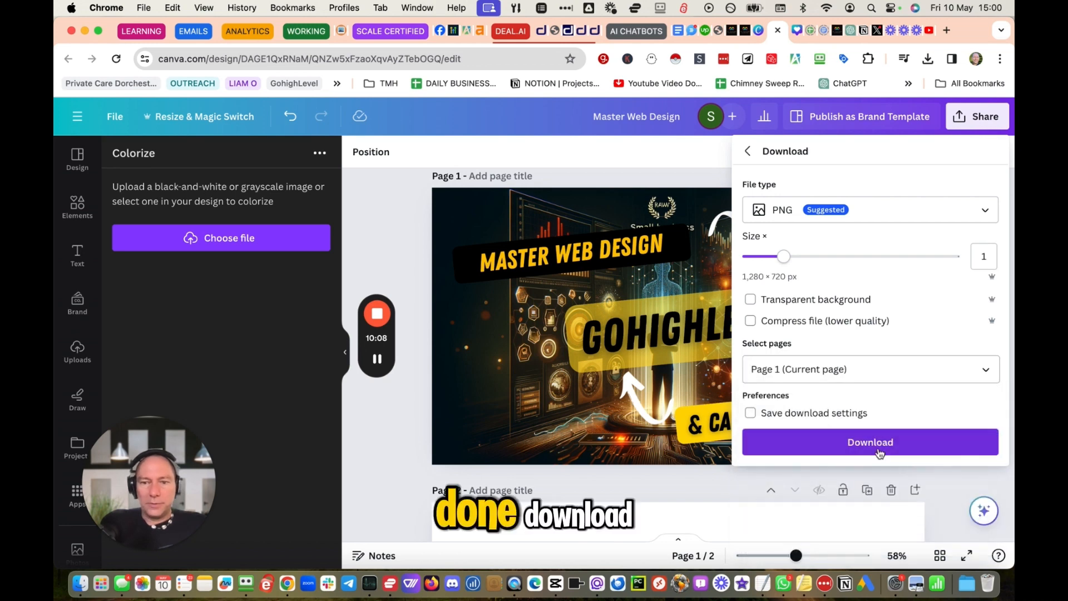
left_click(879, 451)
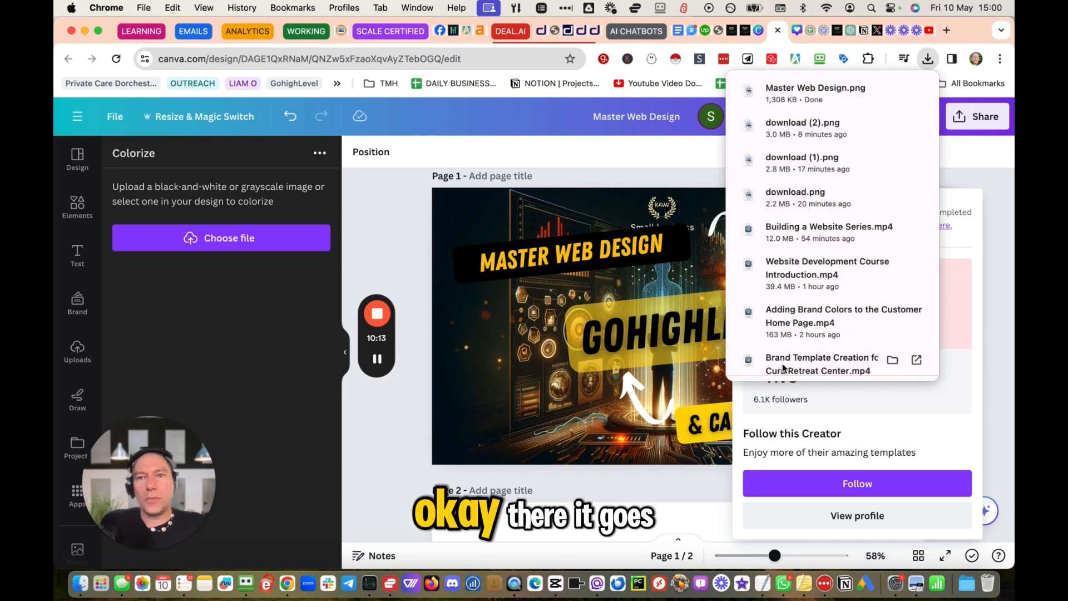
- Switch to the YouTube Studio upload and set Master Web Design.png from Downloads as the video's thumbnail
left_click(929, 33)
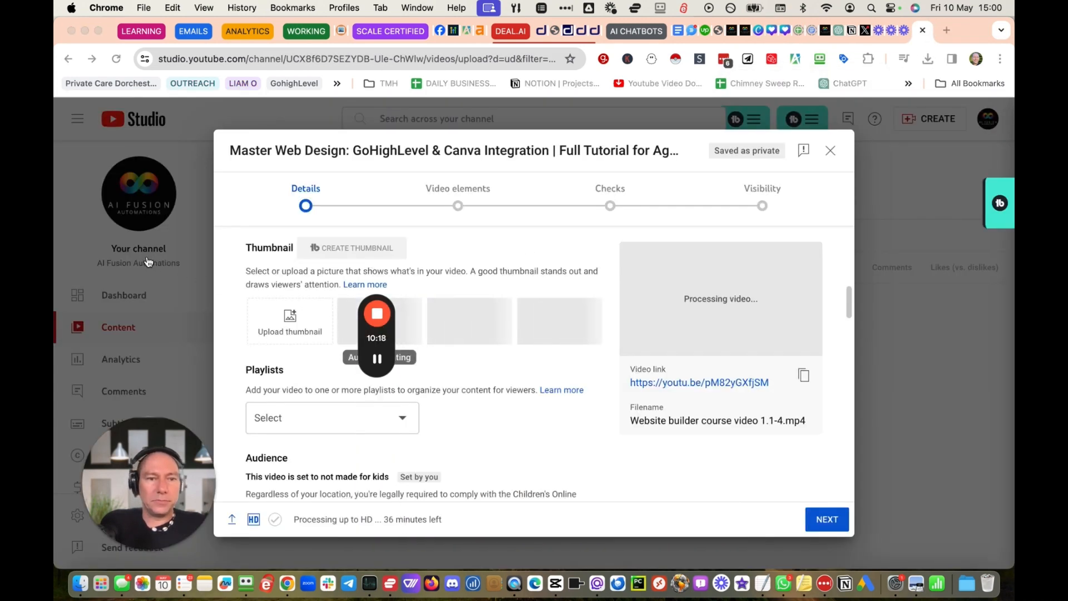
left_click_drag(375, 333, 114, 271)
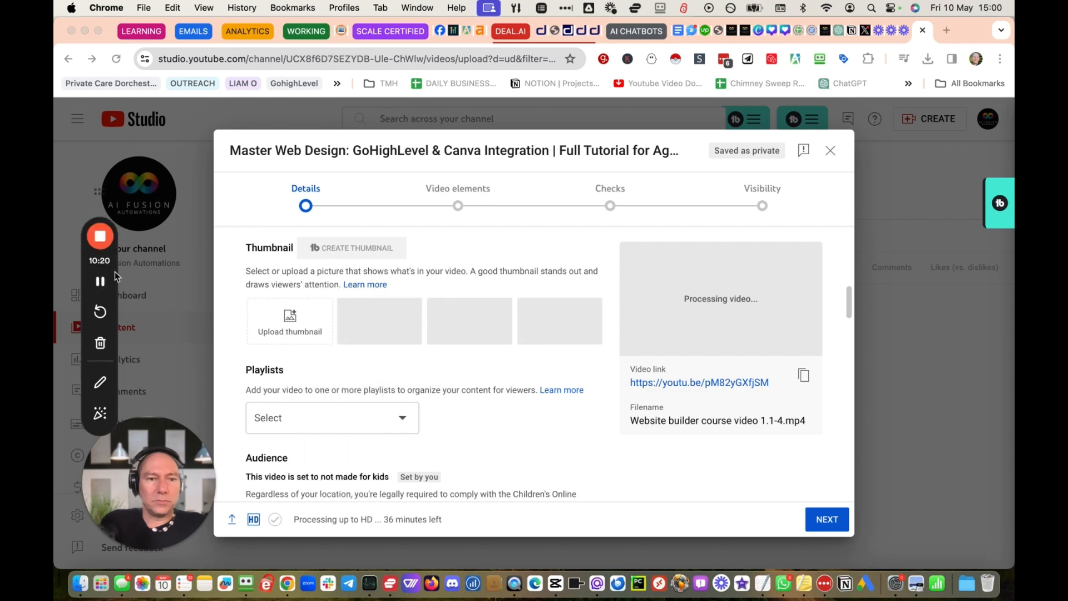
left_click(287, 319)
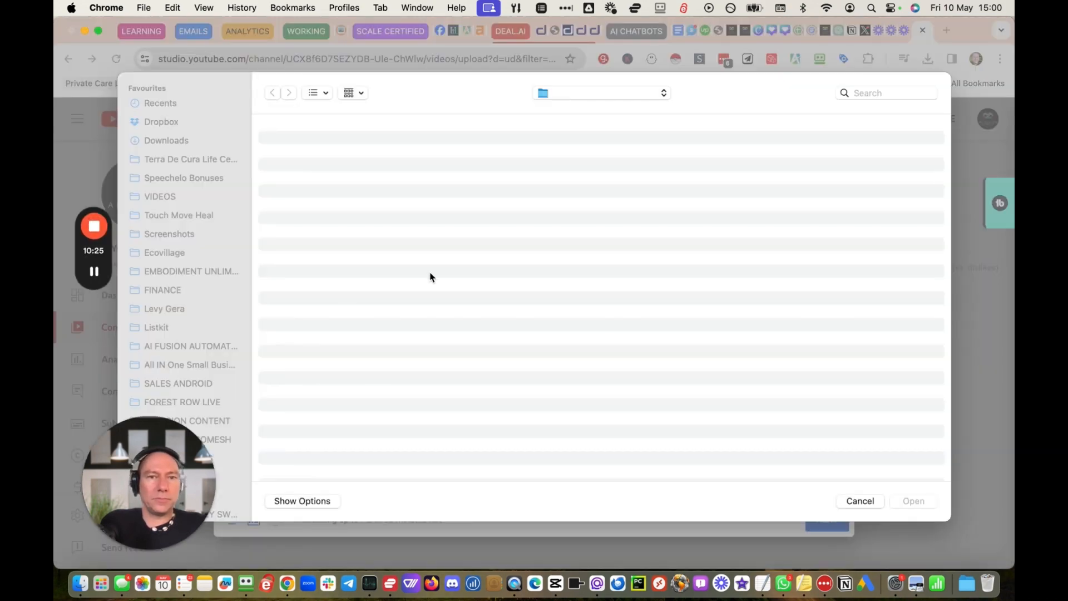
double_click(326, 144)
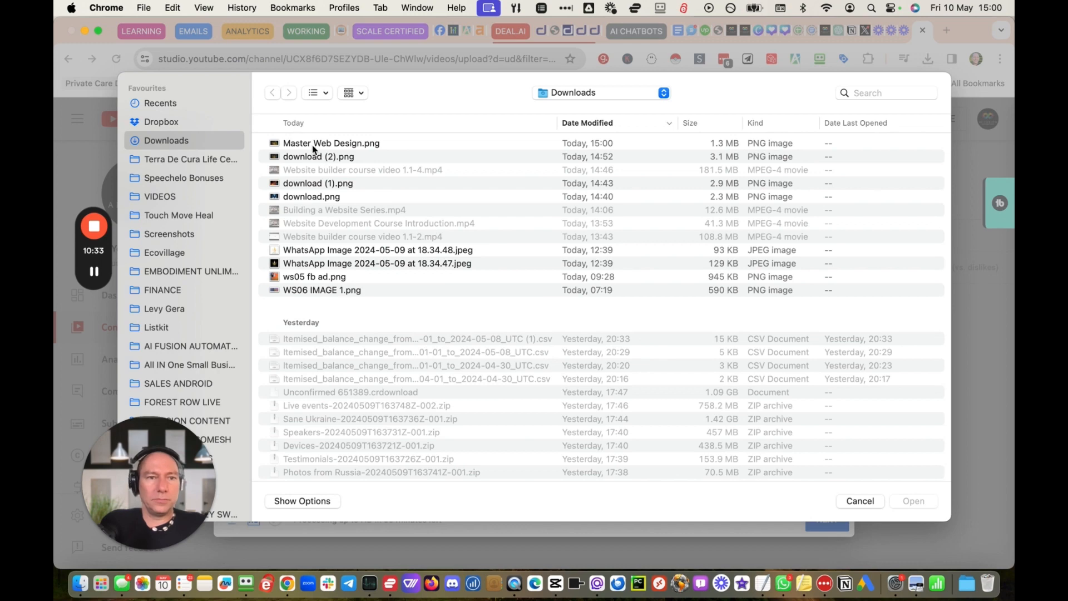
double_click(314, 145)
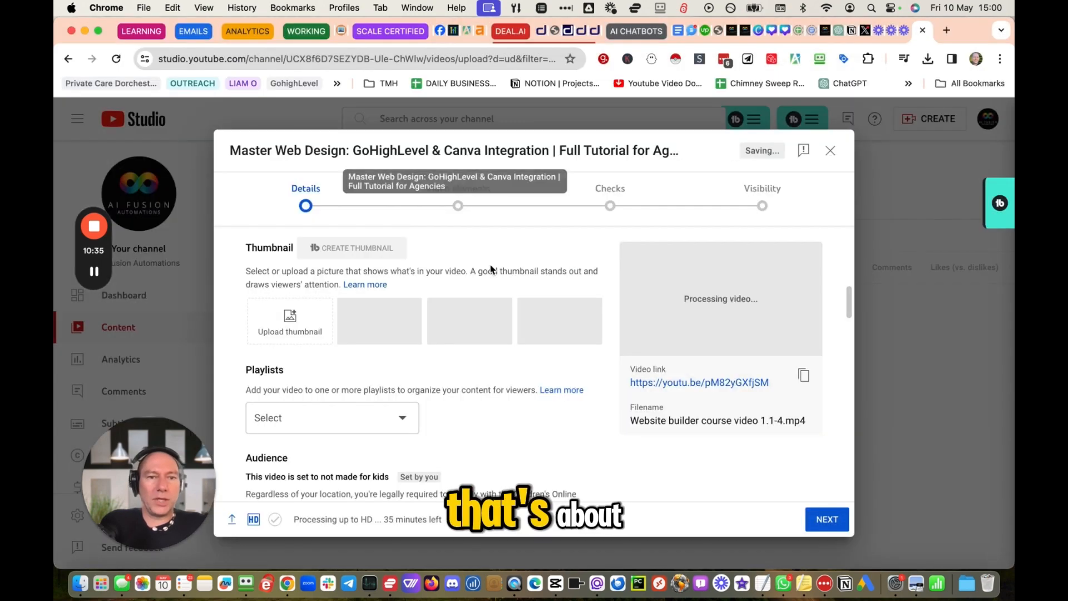
- Create a new playlist titled "Master Web Design" and assign the video to it
scroll(412, 362, "down", 2)
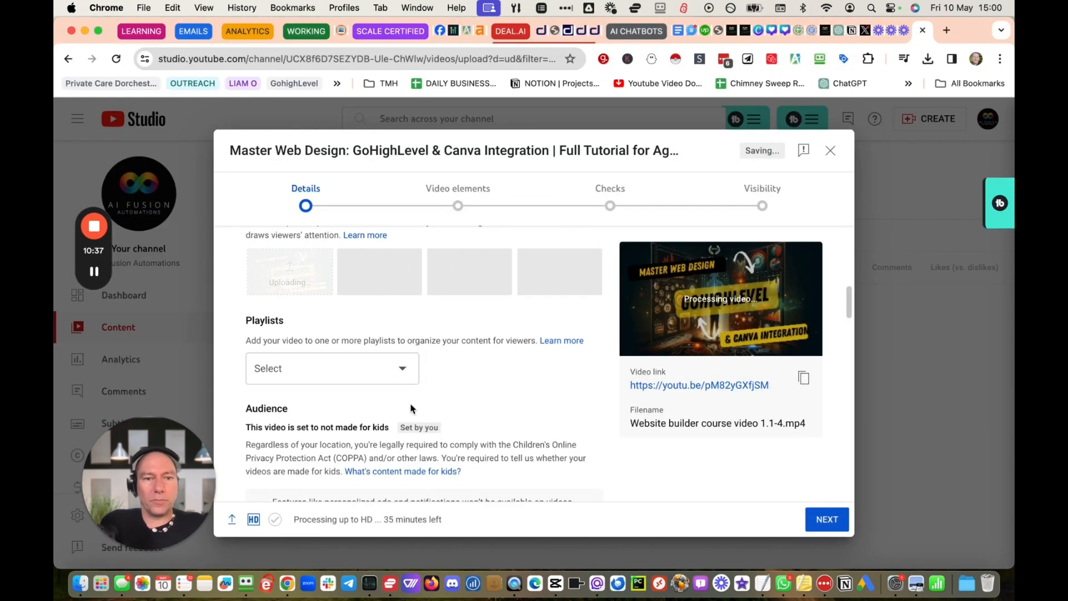
left_click(401, 372)
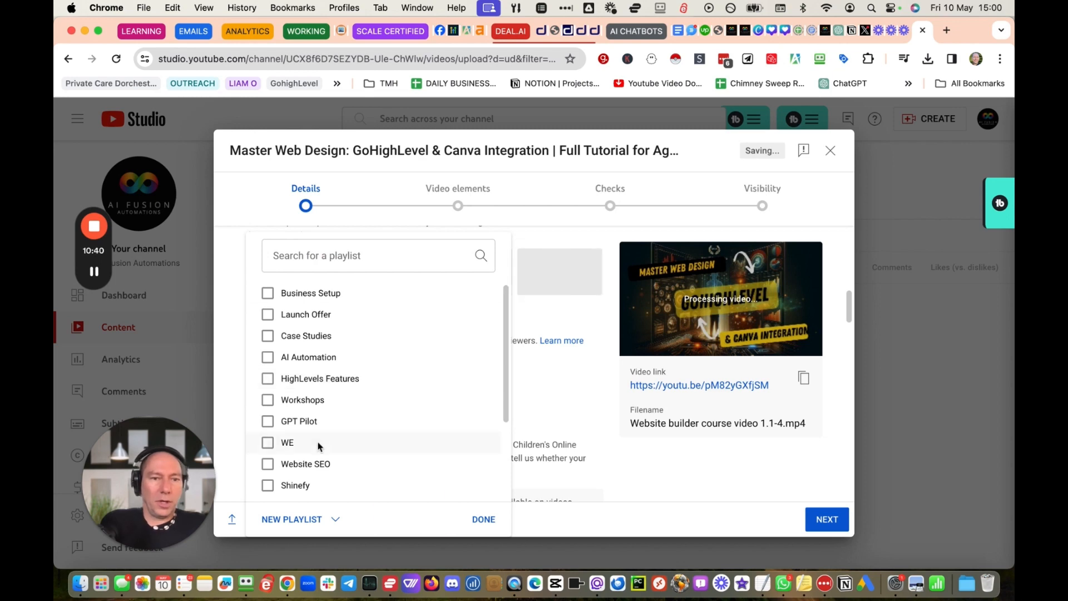
left_click(306, 519)
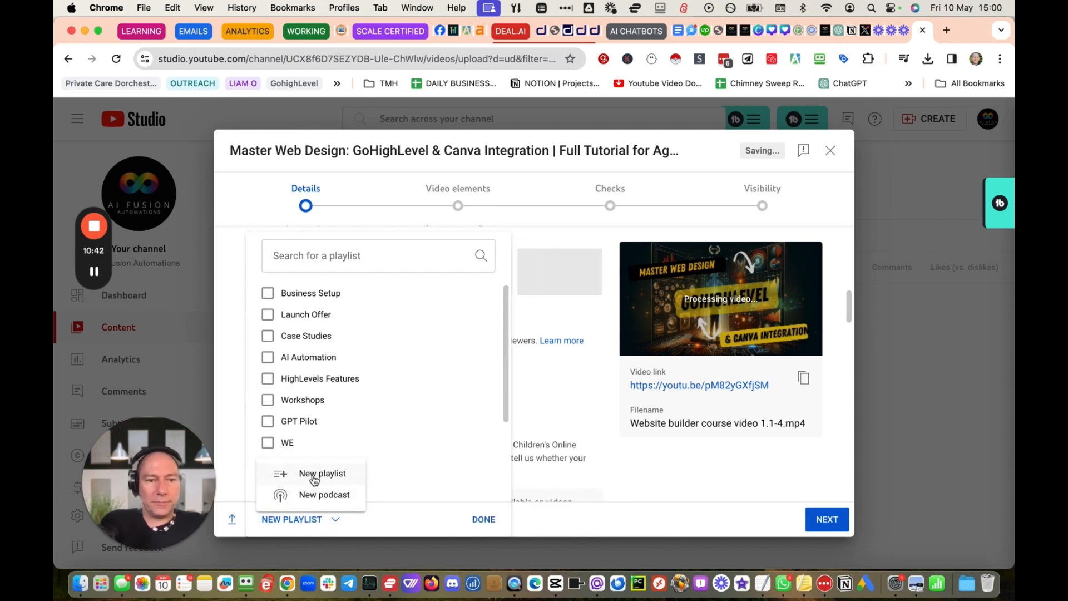
left_click(315, 476)
left_click(392, 244)
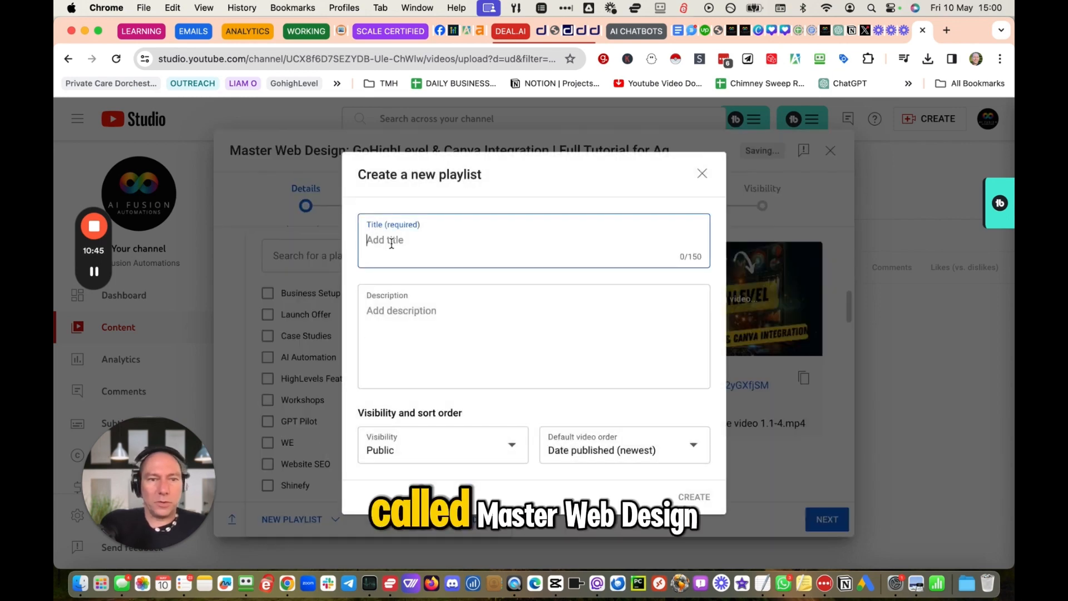
type("Master Web")
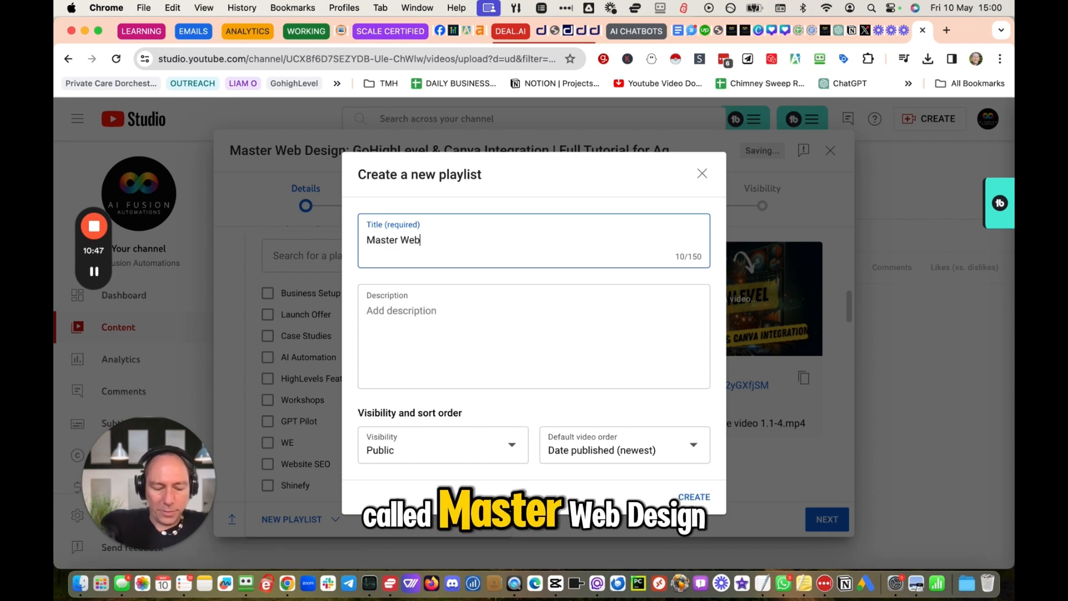
type(" Design")
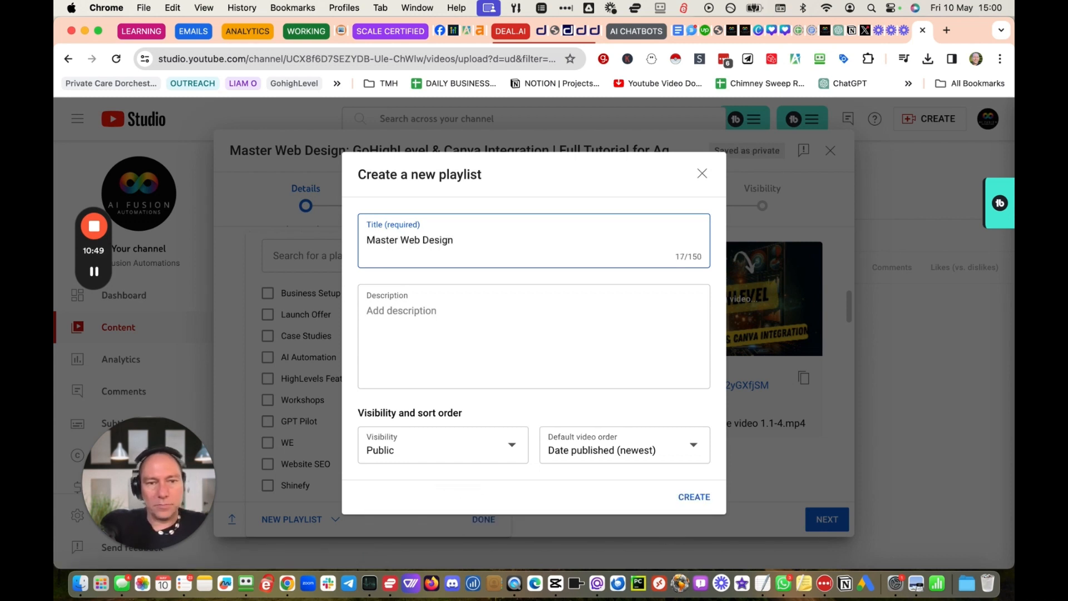
left_click(695, 497)
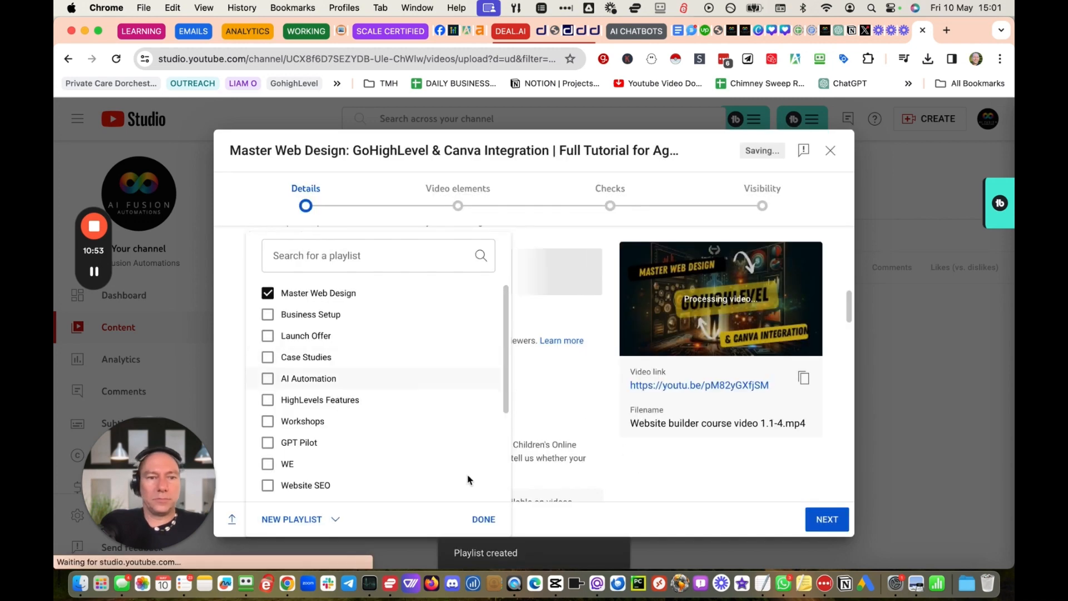
left_click(483, 519)
- Answer No to the Altered content question for the video
scroll(440, 381, "down", 10)
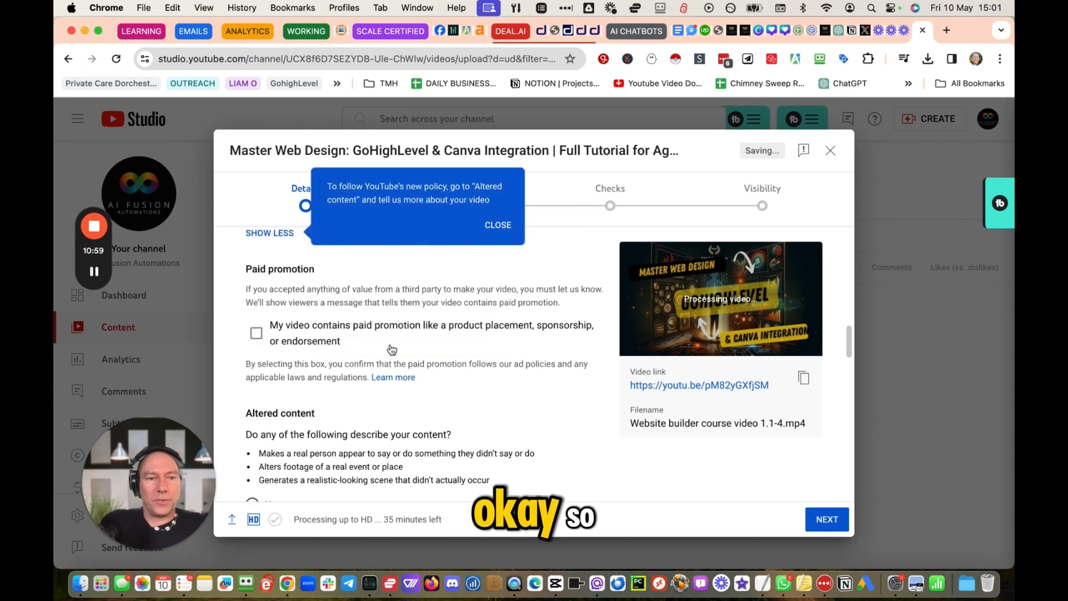
scroll(430, 357, "down", 3)
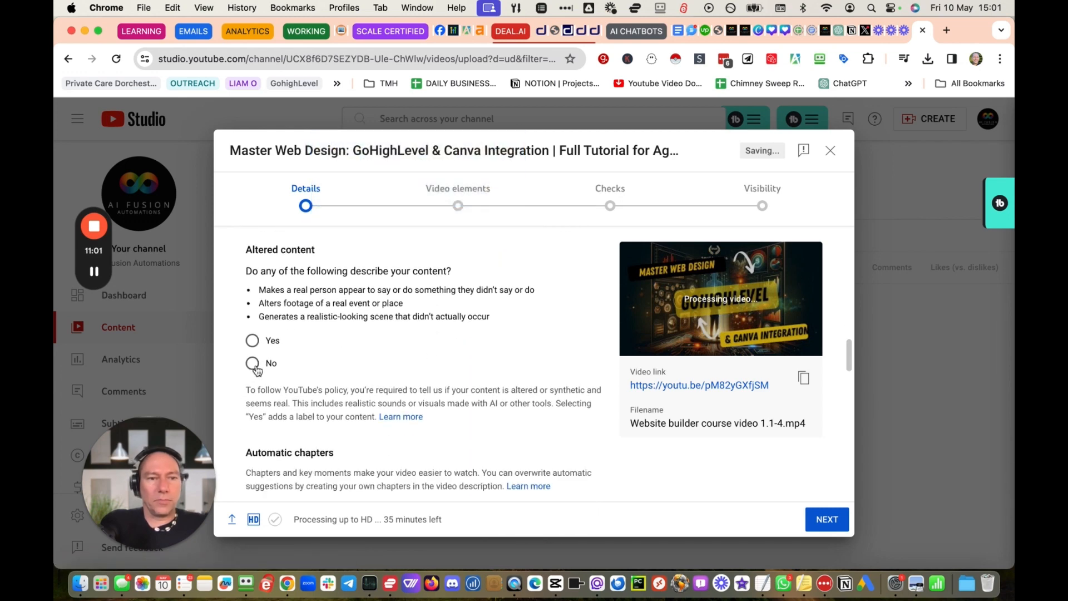
left_click(440, 375)
- Look up the video's empty Tags setting and copy the ten hashtags from the ChatGPT conversation
scroll(440, 375, "down", 8)
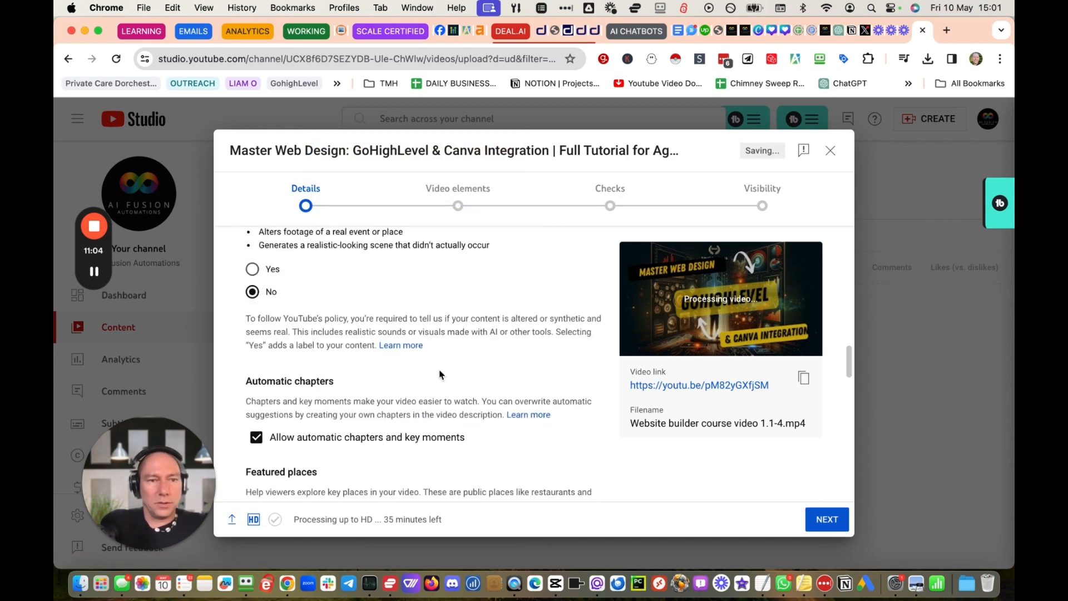
scroll(440, 372, "down", 4)
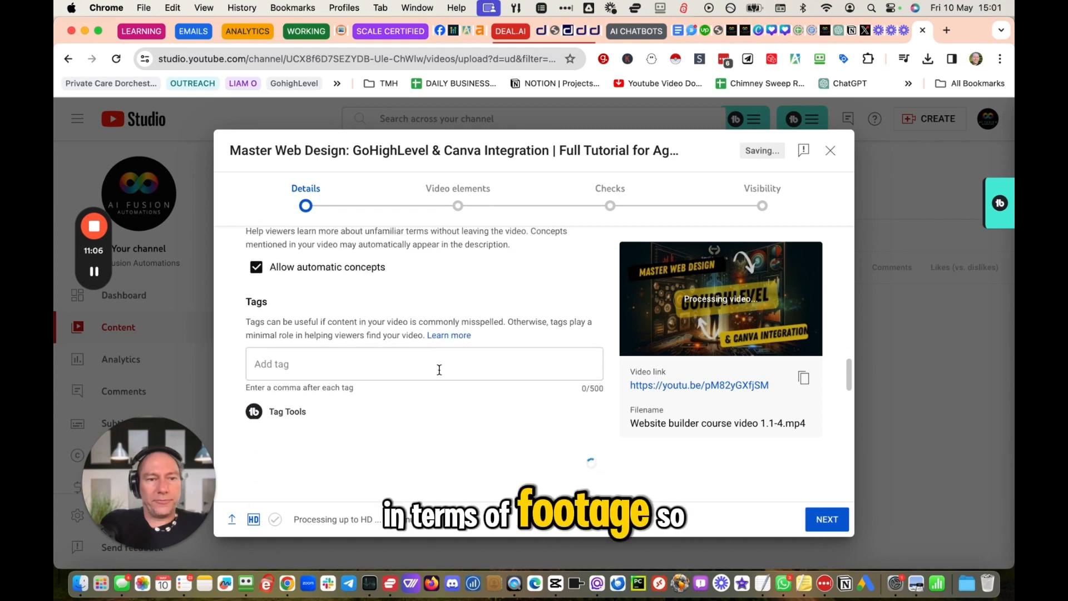
left_click(433, 366)
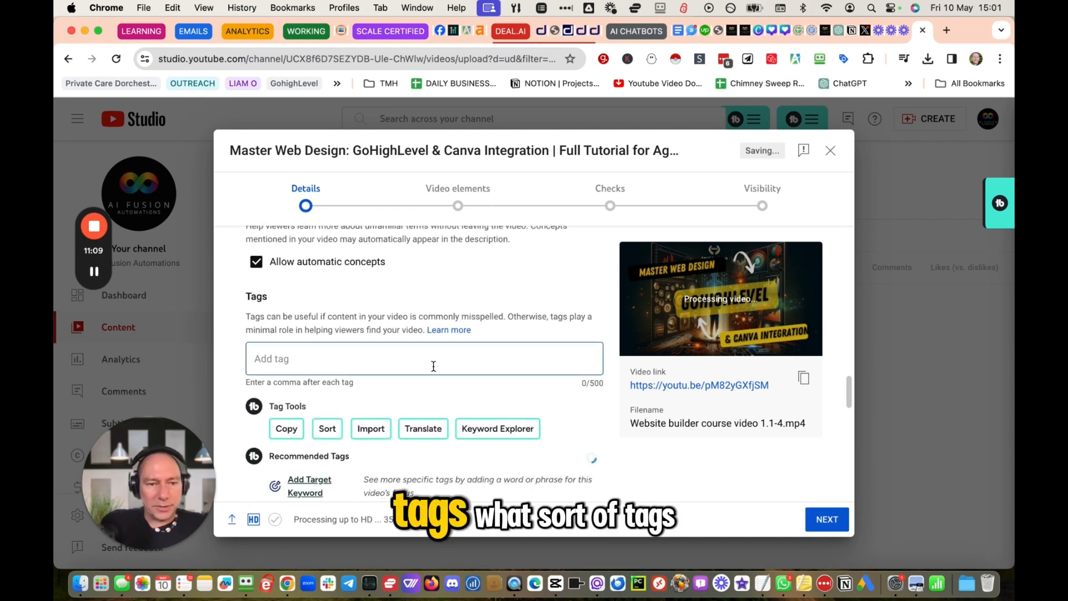
scroll(436, 367, "down", 1)
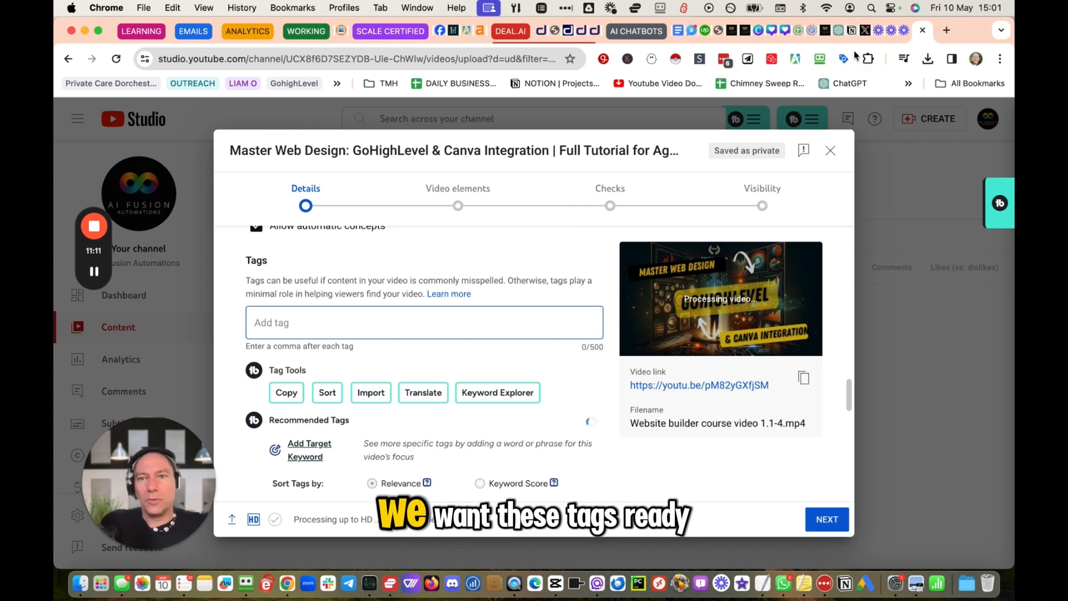
left_click(839, 30)
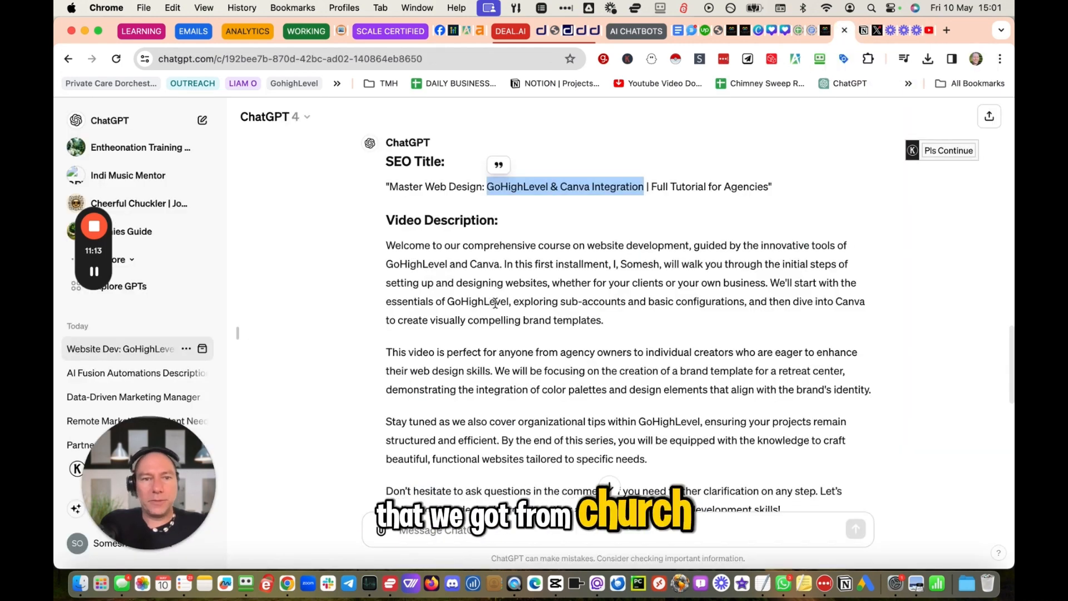
scroll(495, 303, "down", 10)
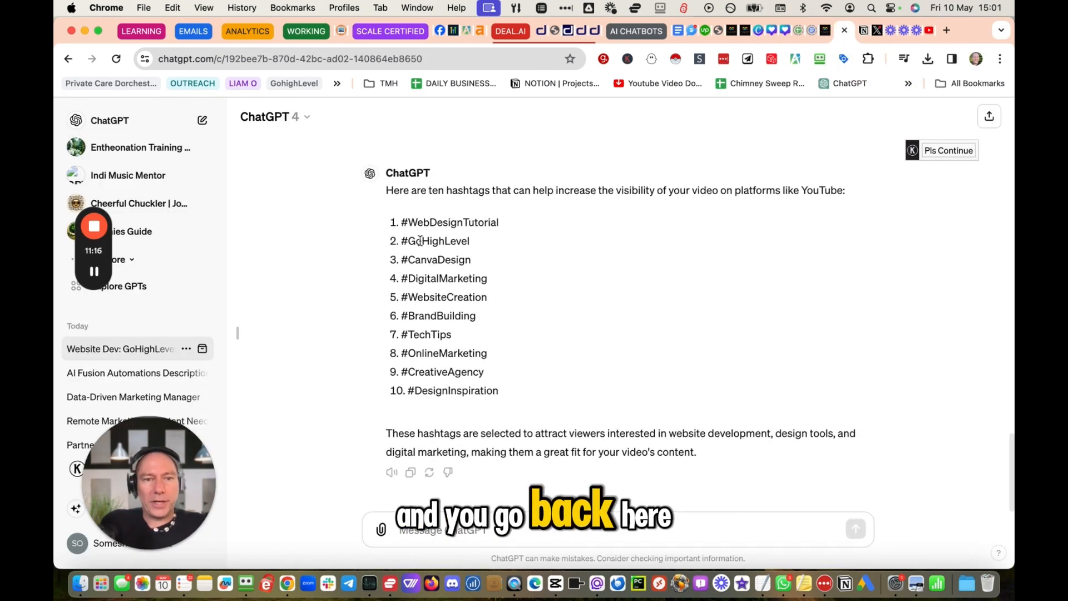
left_click_drag(404, 222, 511, 411)
key("super+c")
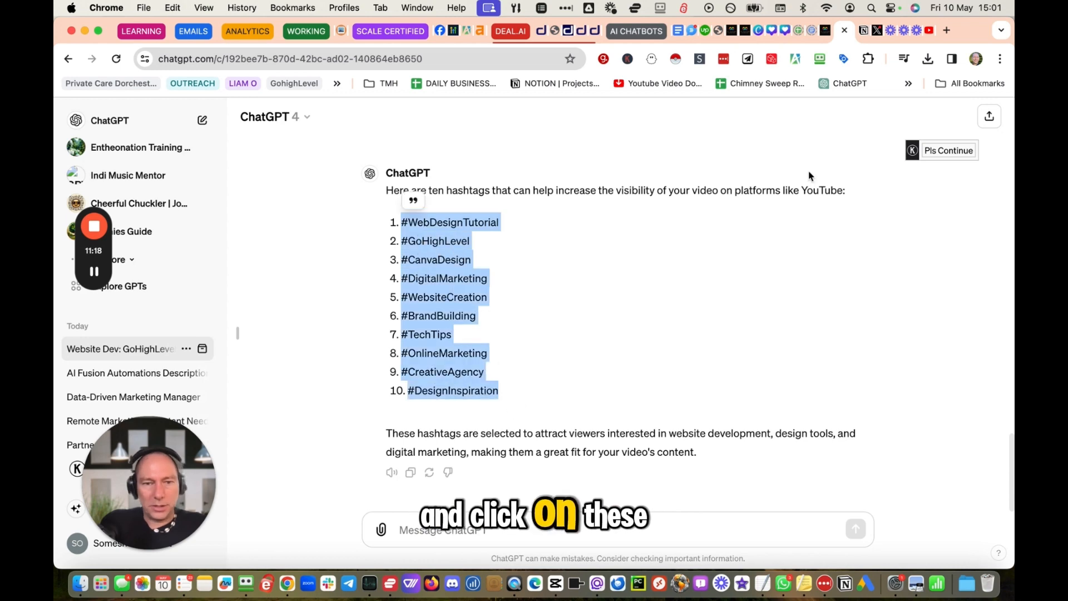
- Try to paste the ten hashtags as the video's tags in YouTube Studio, and remove the resulting entry
left_click(932, 33)
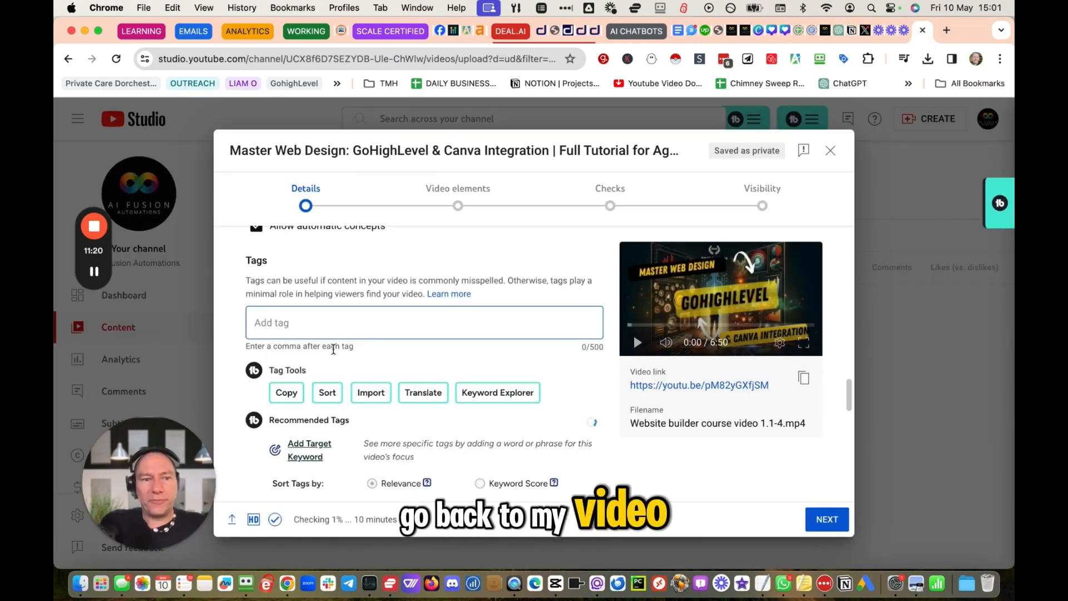
left_click(334, 334)
key("super+v")
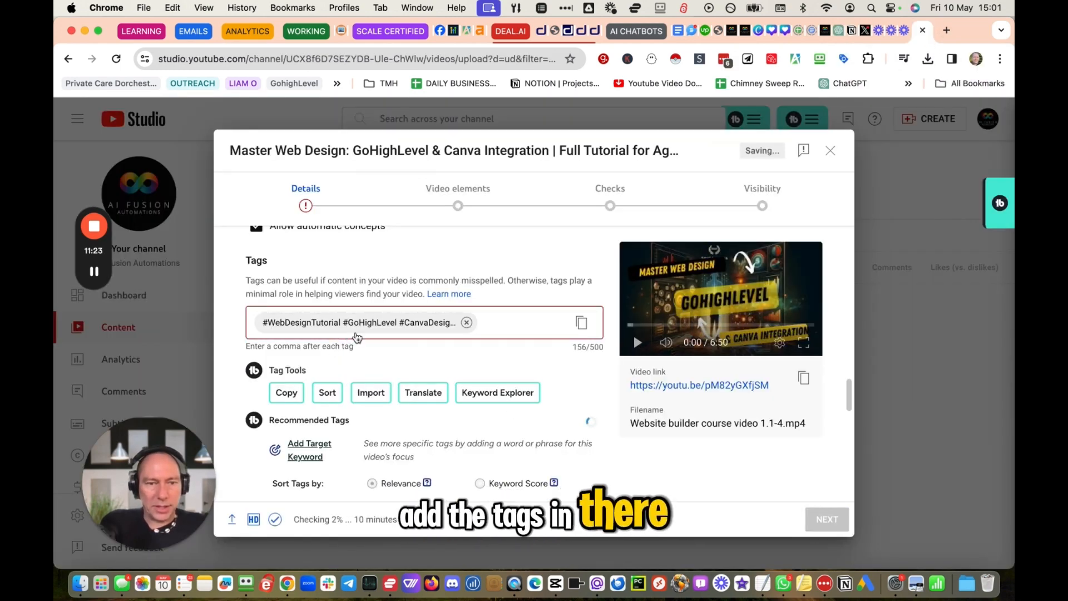
left_click(467, 323)
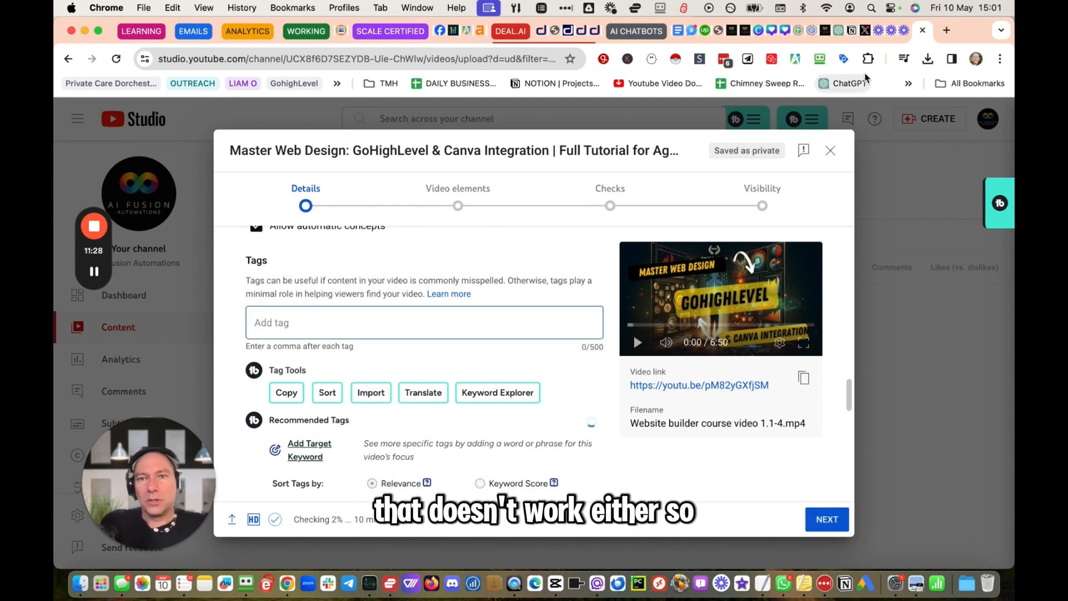
- Return to the ChatGPT conversation and send the request "please give me tags with commas"
left_click(841, 32)
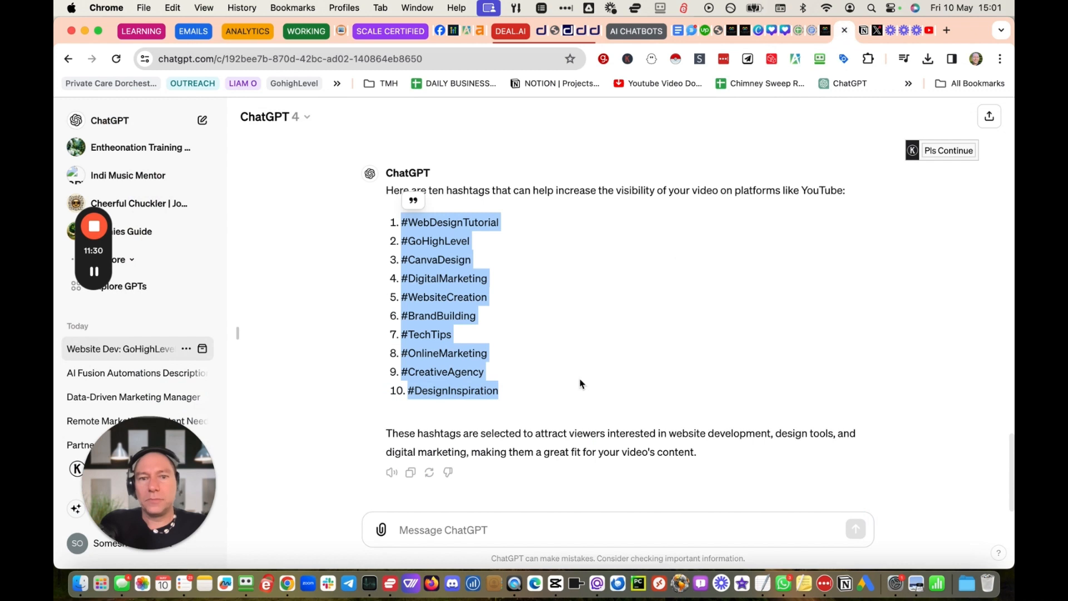
left_click(481, 538)
type("pleas")
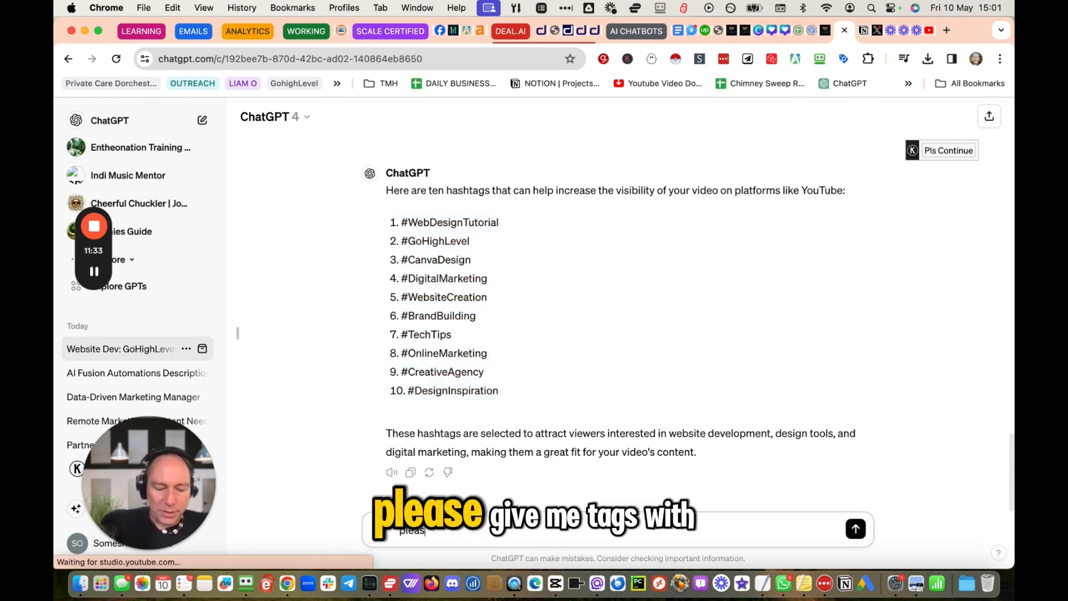
type("e give me tags")
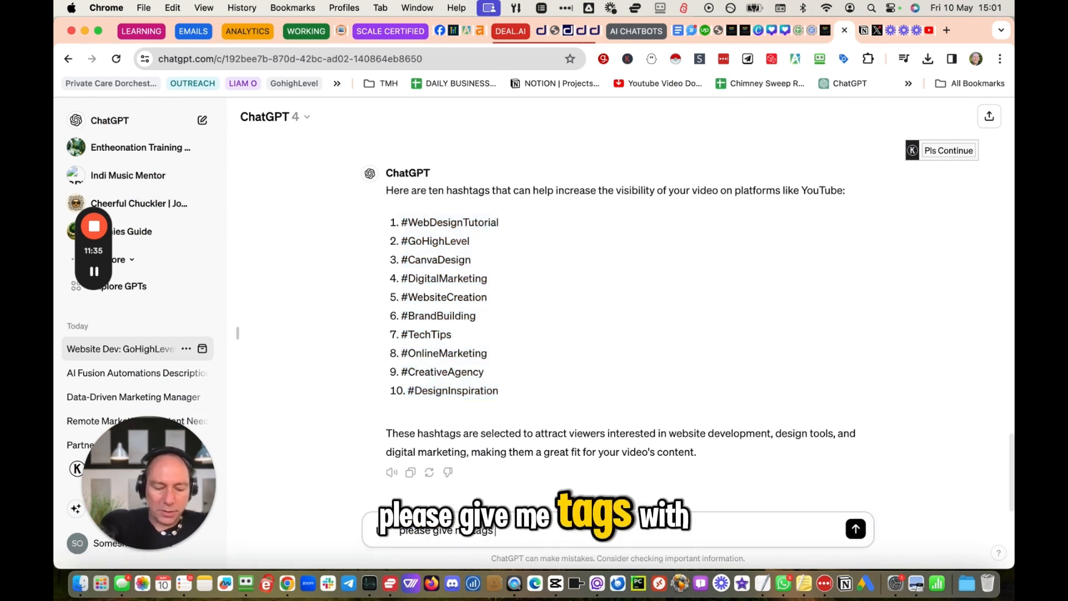
type(" with commas")
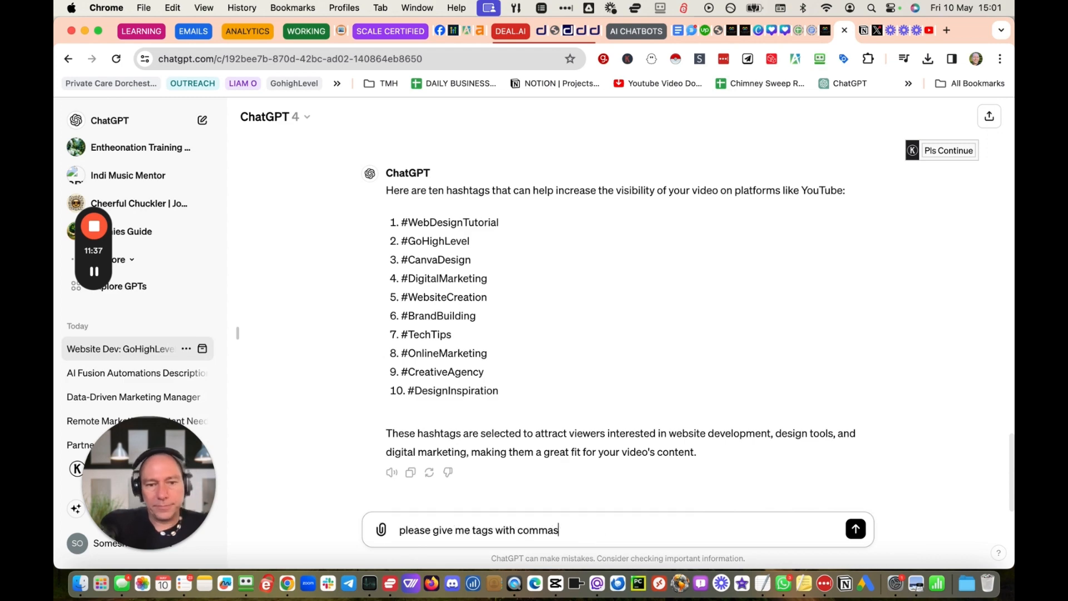
key("Return")
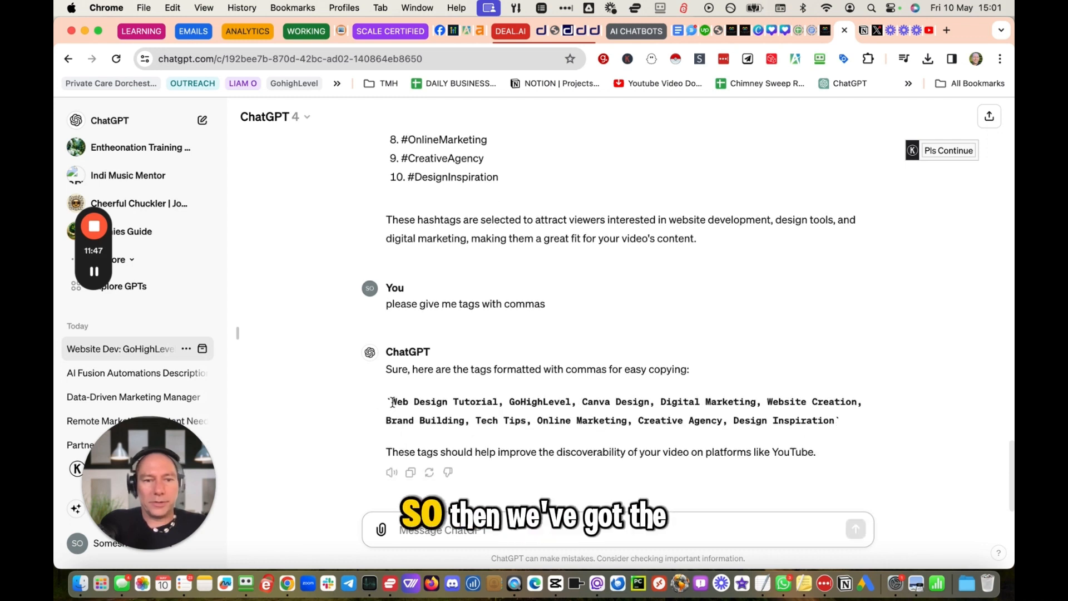
- Copy the comma-separated tags from Web Design Tutorial to Design Inspiration and paste them into the video's tags in YouTube Studio
left_click_drag(391, 401, 833, 432)
left_click_drag(838, 431, 838, 431)
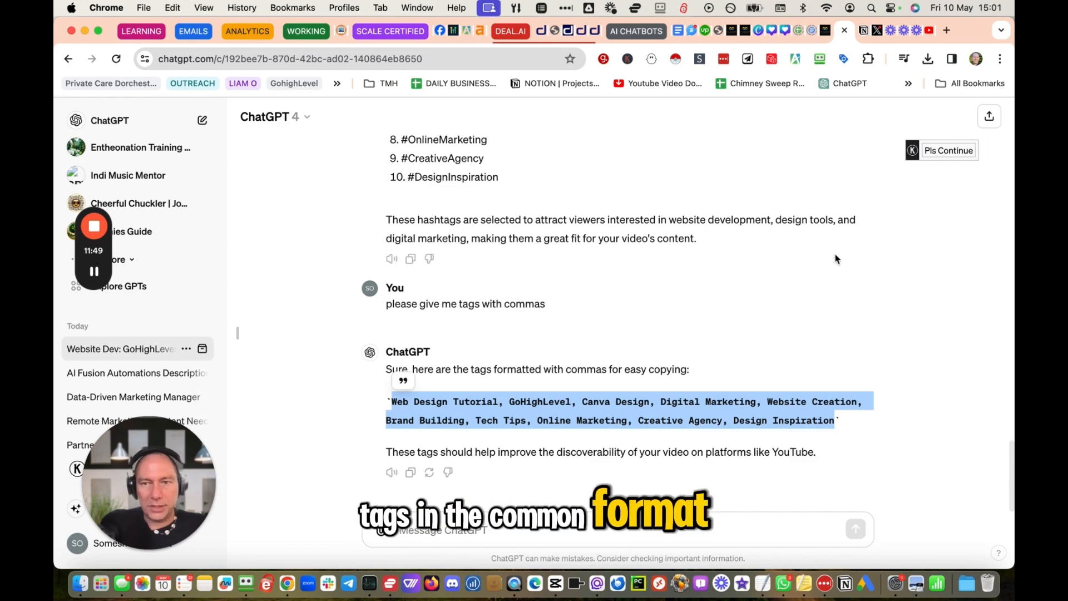
left_click(931, 33)
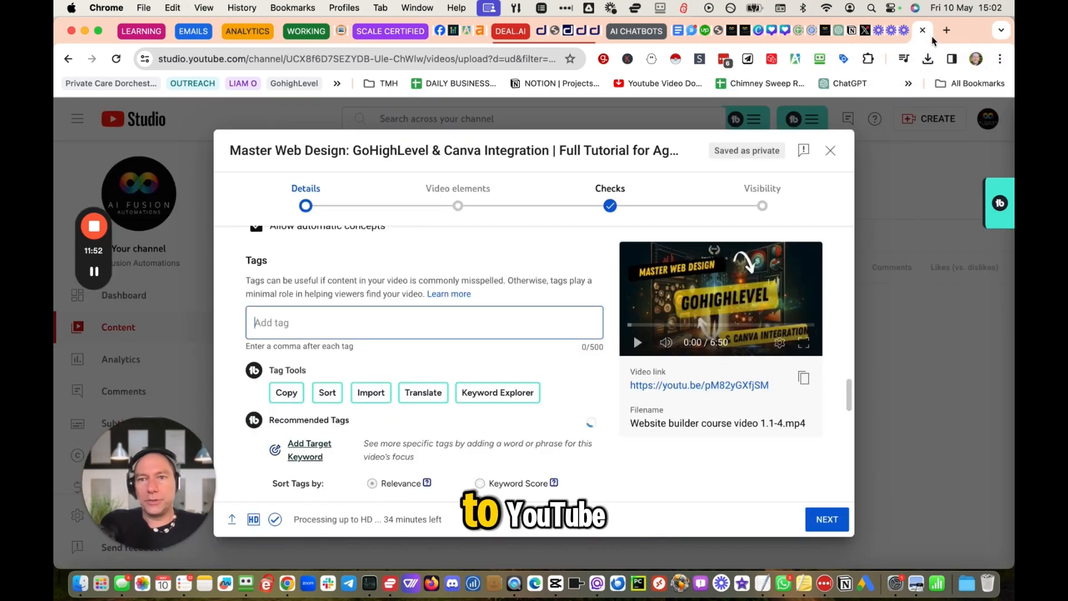
key("super+v")
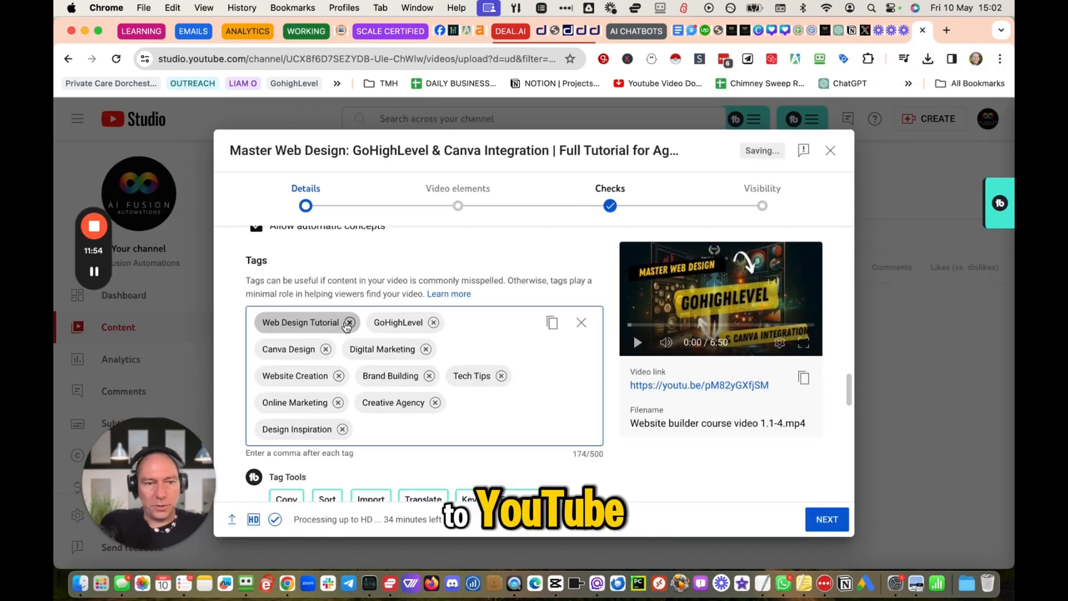
scroll(573, 463, "down", 2)
scroll(573, 464, "down", 10)
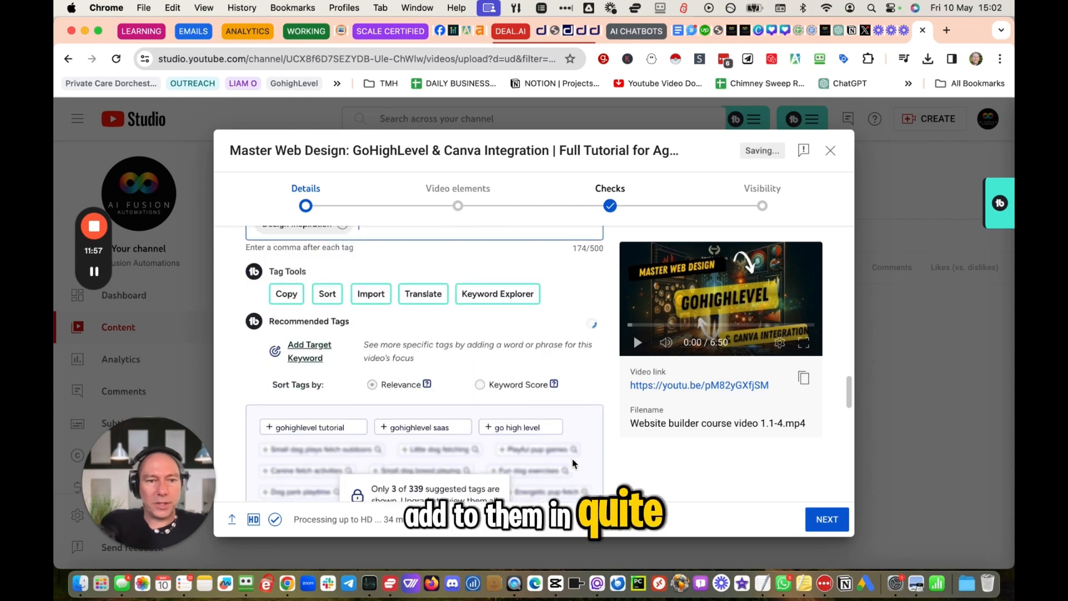
scroll(573, 463, "down", 1)
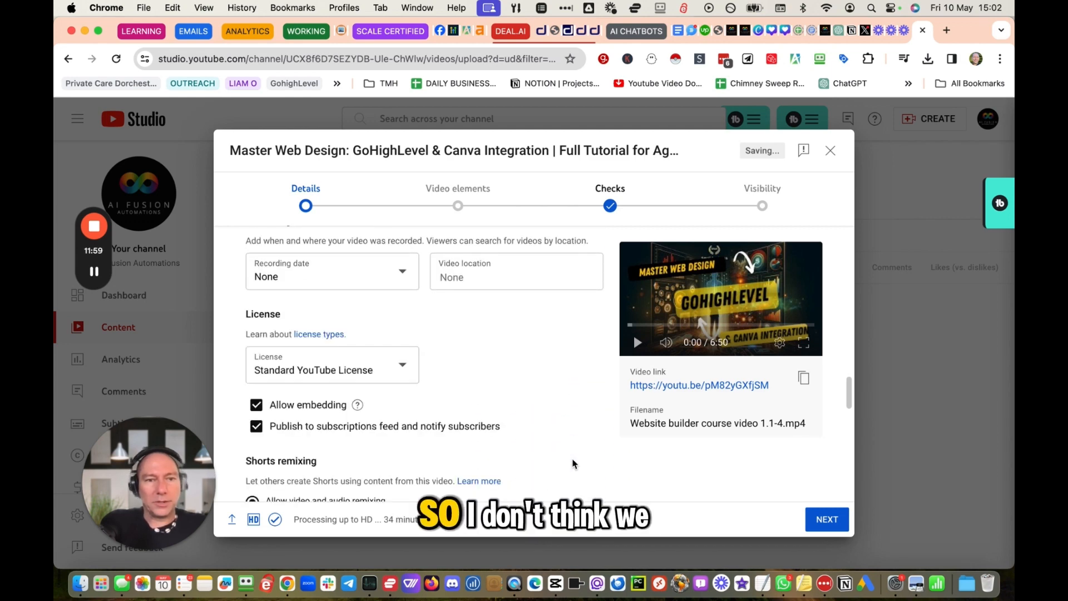
scroll(843, 524, "down", 2)
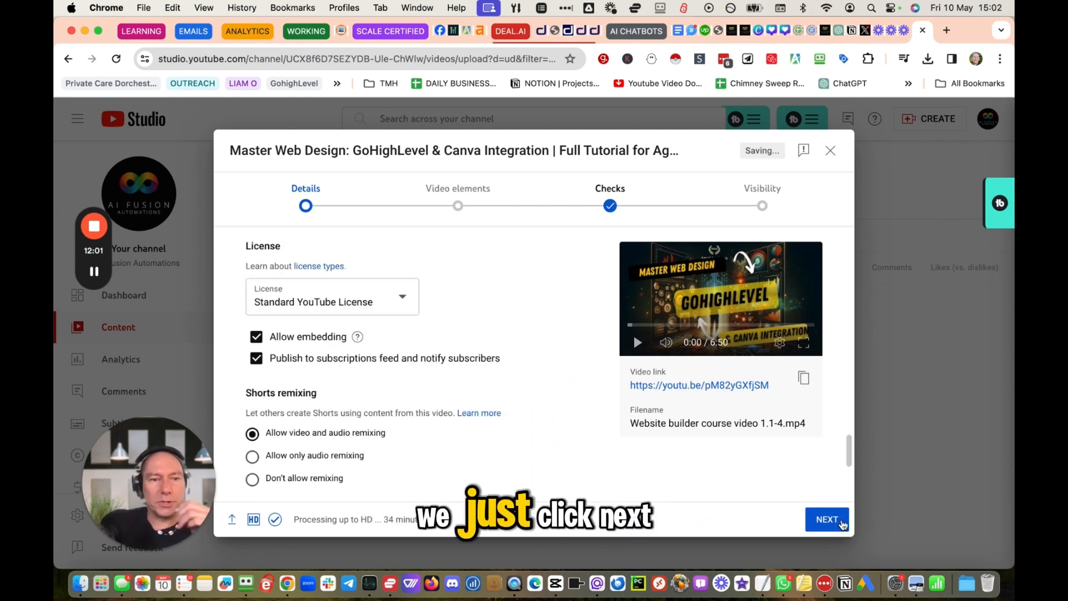
- Proceed past the video's details and copyright checks, set its visibility to Public, and publish it
left_click(834, 522)
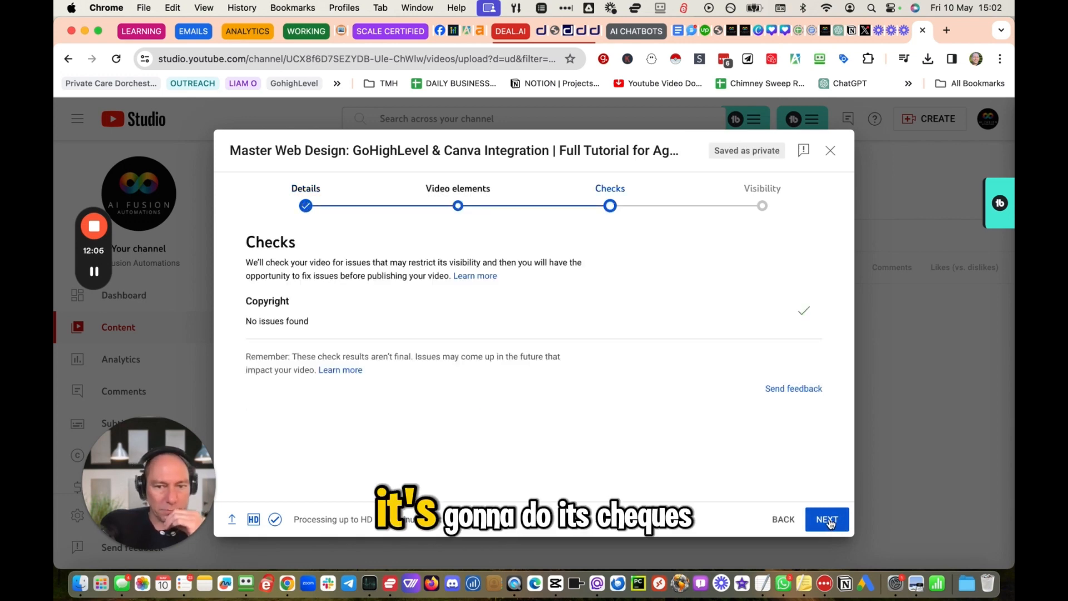
left_click(828, 521)
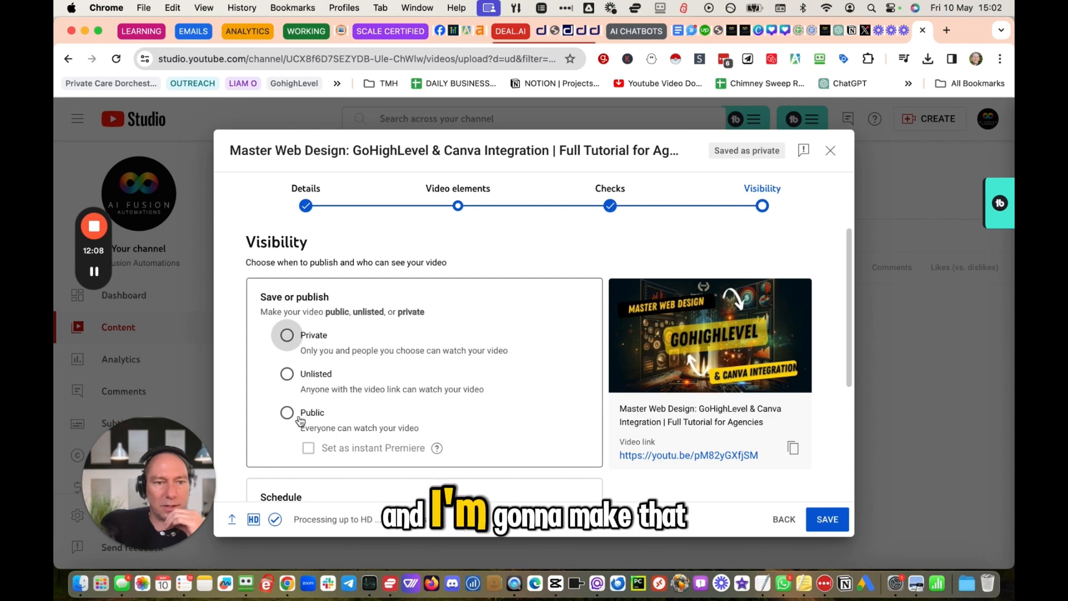
left_click(446, 429)
scroll(531, 443, "down", 4)
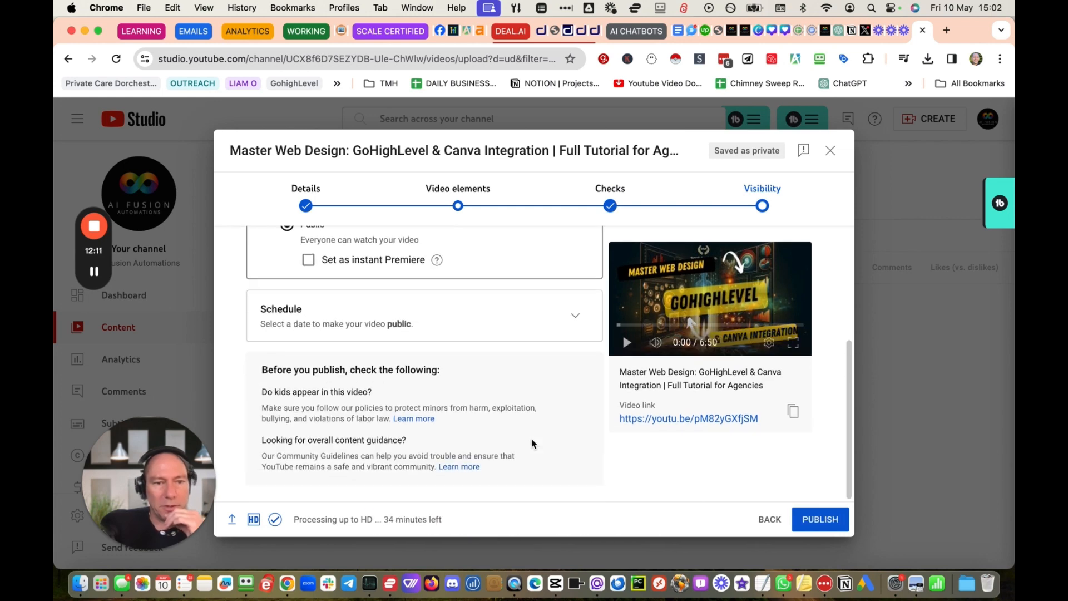
left_click(830, 521)
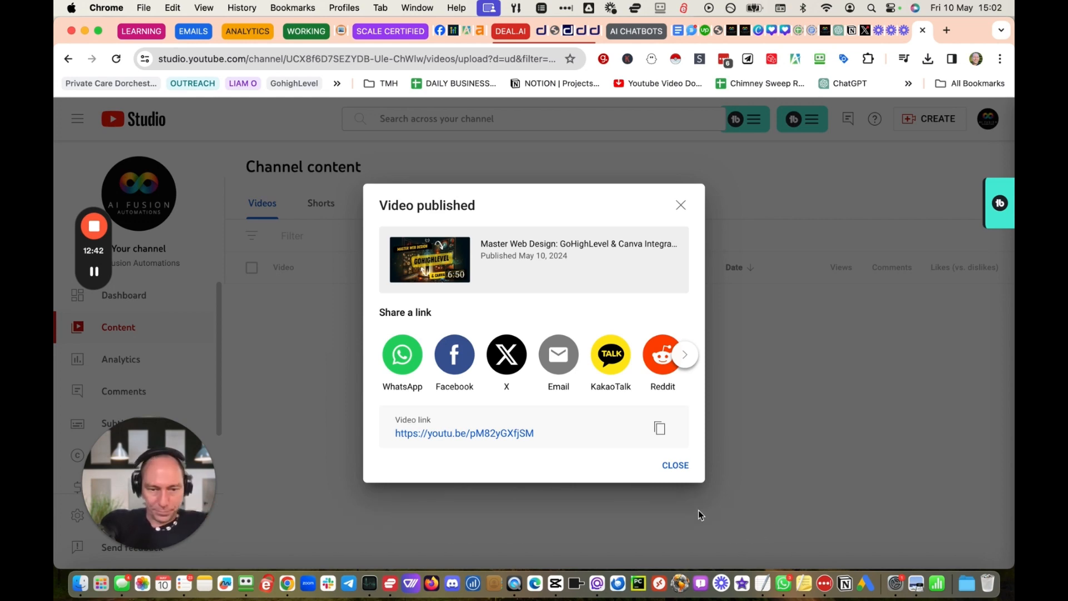
- Switch to Sticky Notepad and create a new blank note
key("super+Tab")
key("super+Tab")
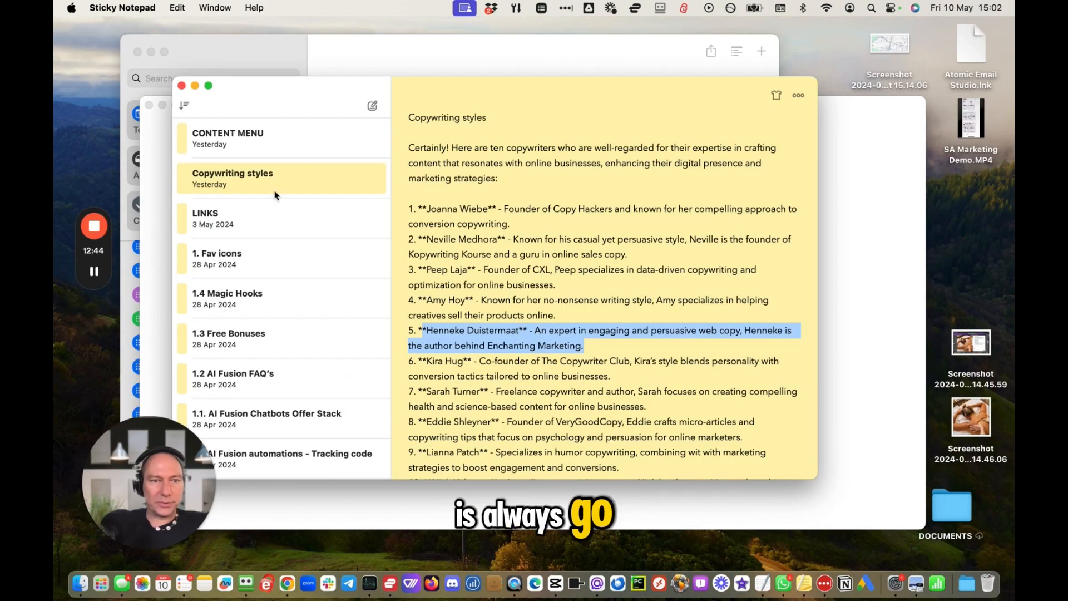
left_click(372, 106)
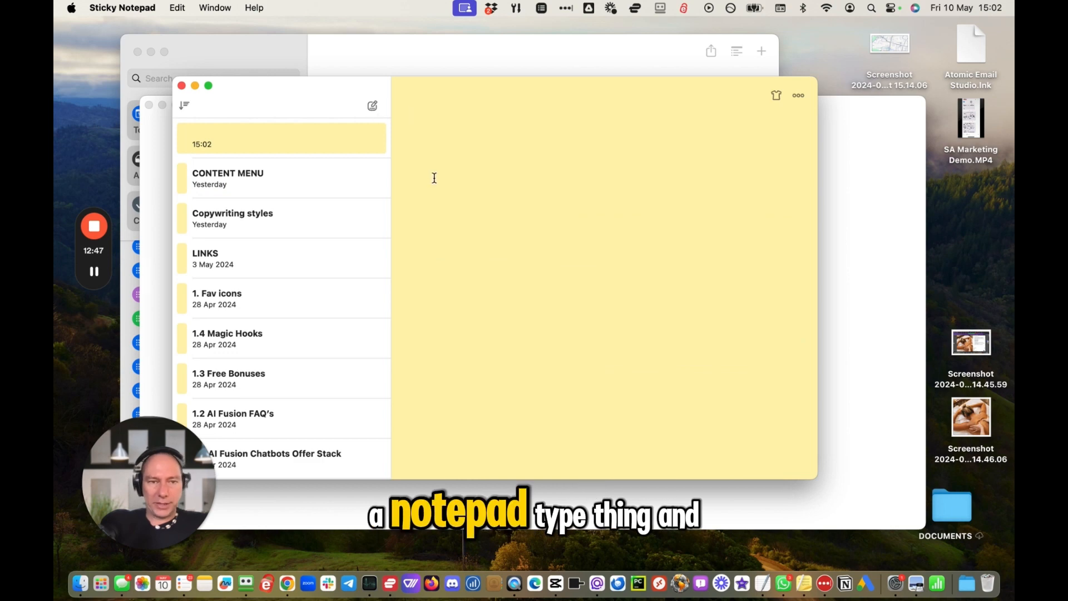
- Return to the ChatGPT conversation and select the full video description, from the welcome paragraph to the closing invitation for comments
key("super+Tab")
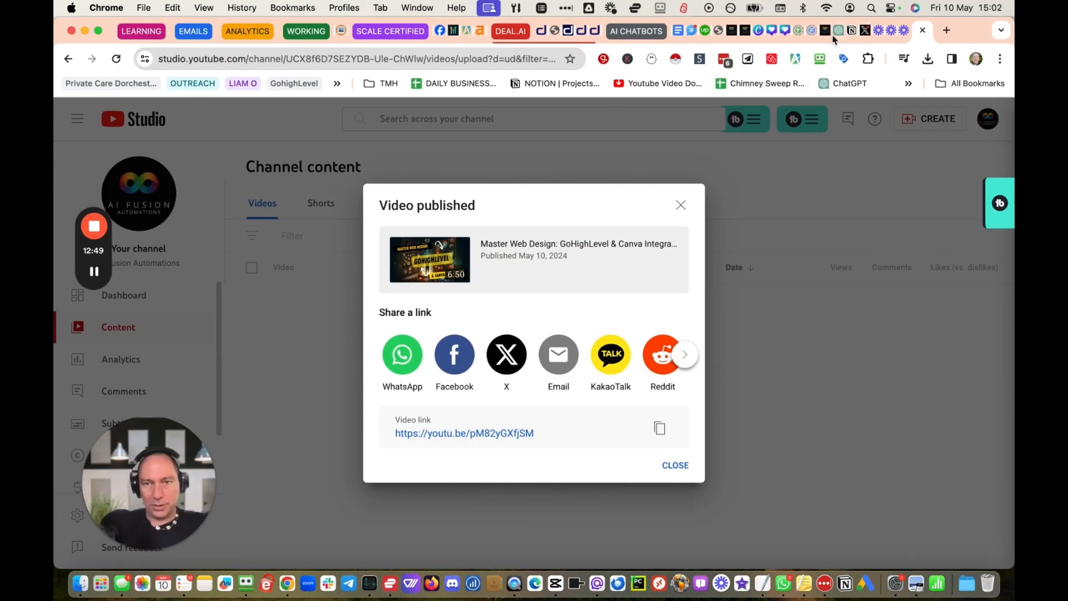
left_click(836, 34)
scroll(519, 215, "up", 10)
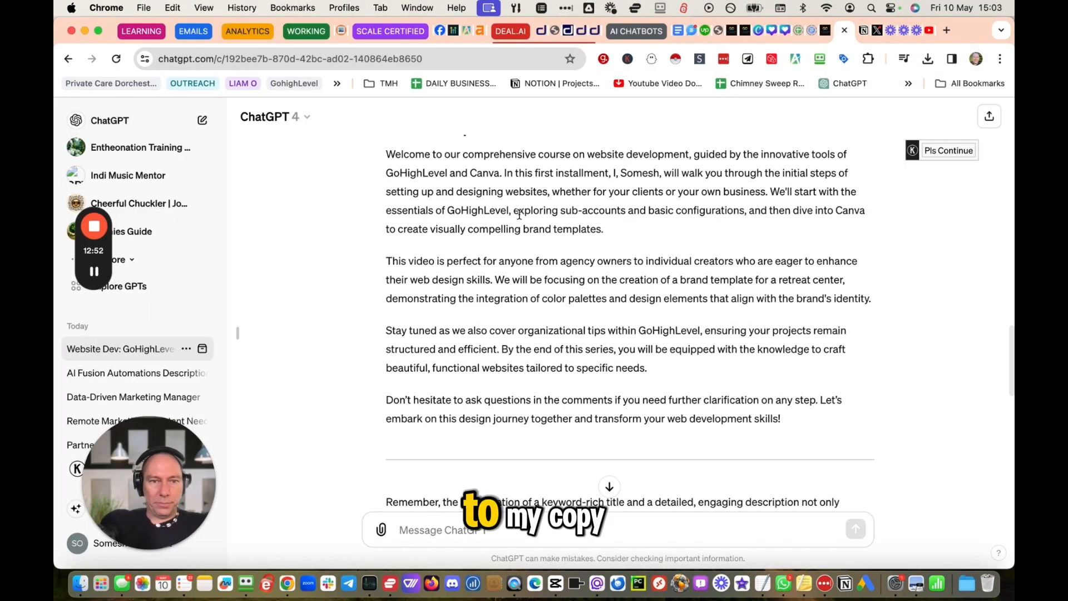
scroll(519, 214, "up", 2)
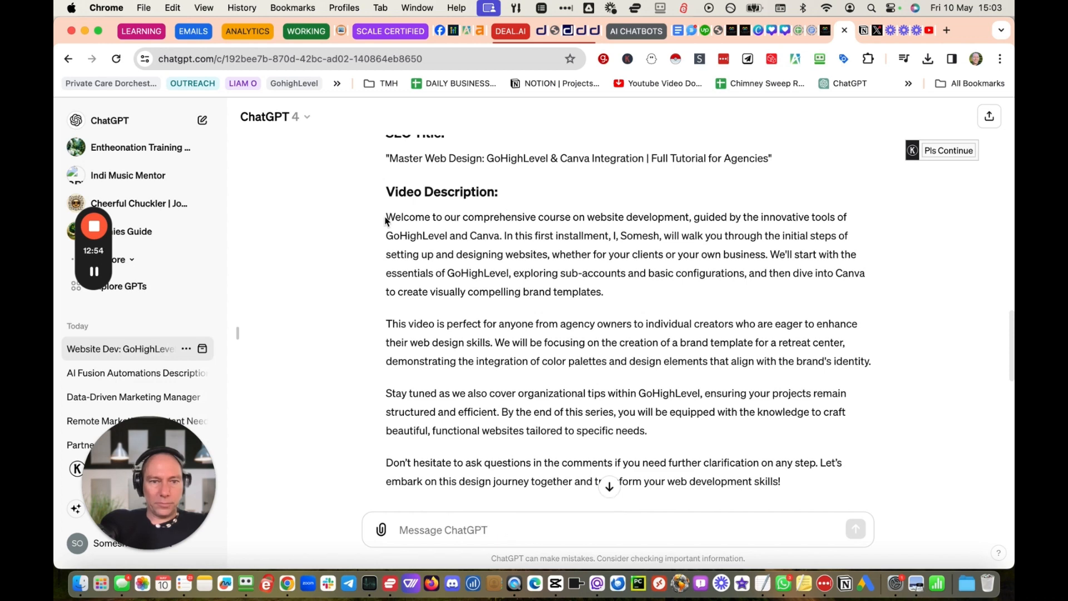
left_click_drag(385, 218, 658, 352)
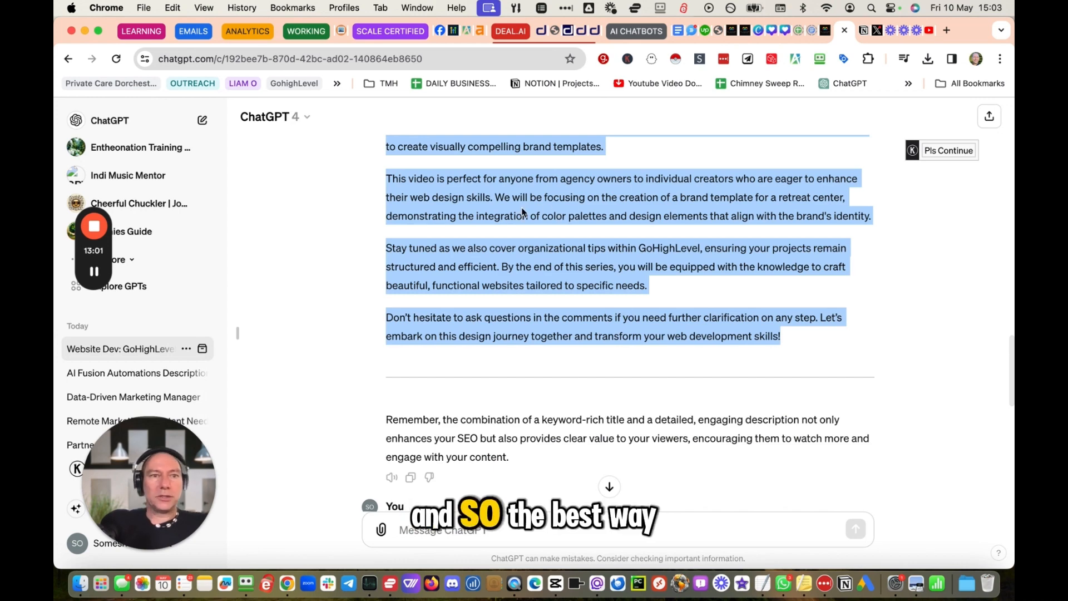
- Switch to the GoHighLevel page builder, leave it for the AI Fusion Automations account's Social Planner, and dismiss the Affiliates feature notice
left_click(732, 31)
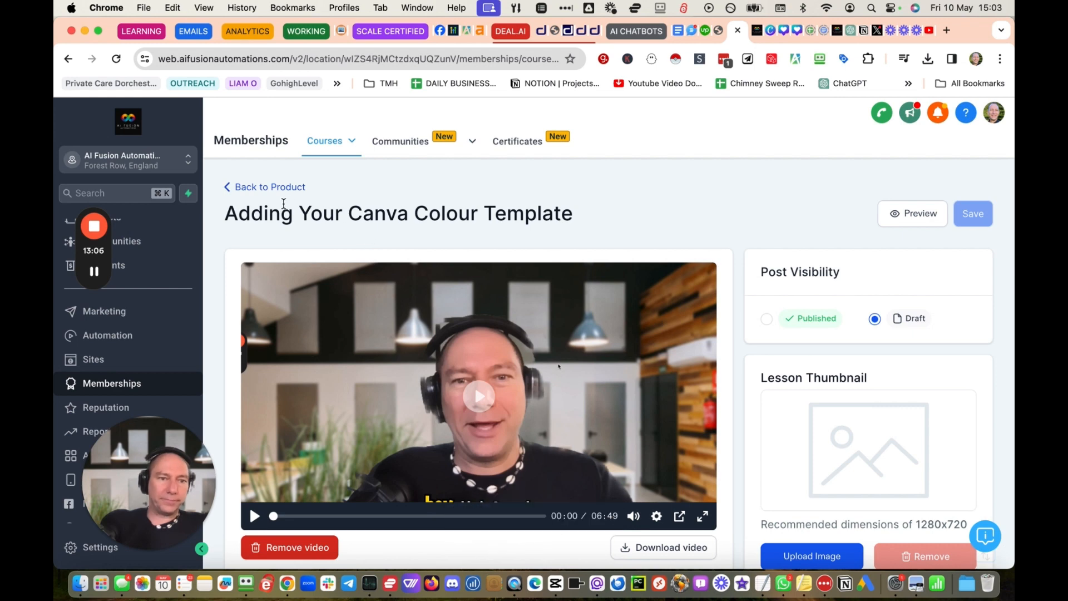
left_click(754, 31)
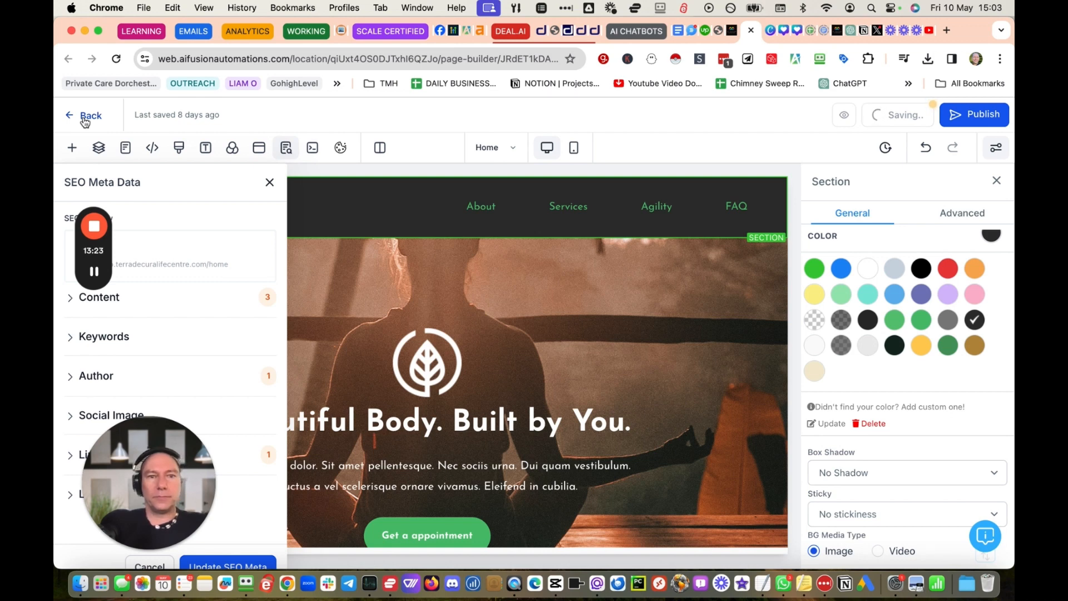
left_click(84, 119)
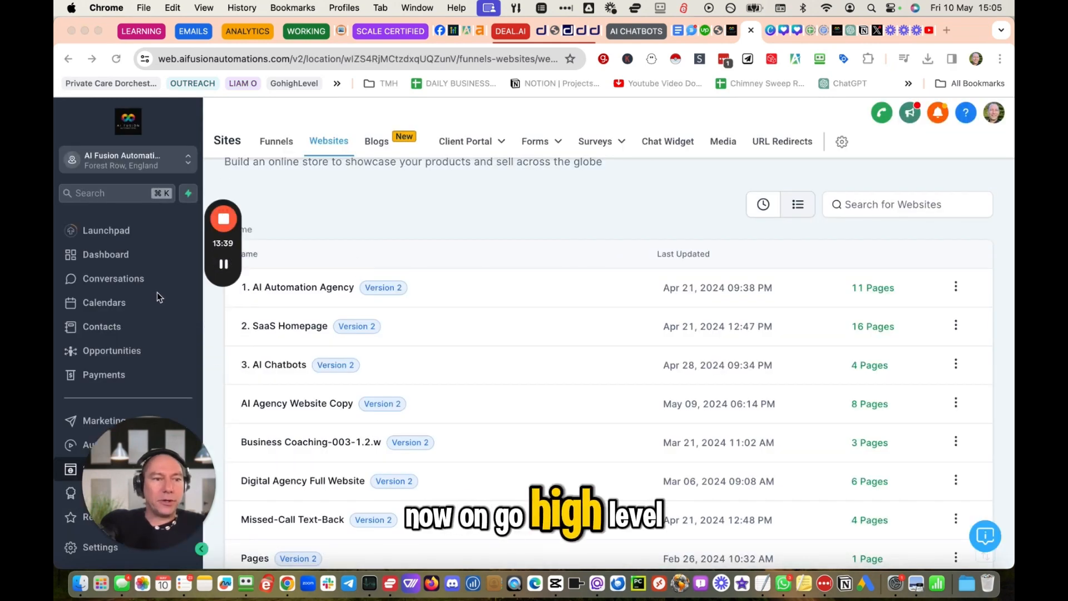
scroll(157, 293, "down", 2)
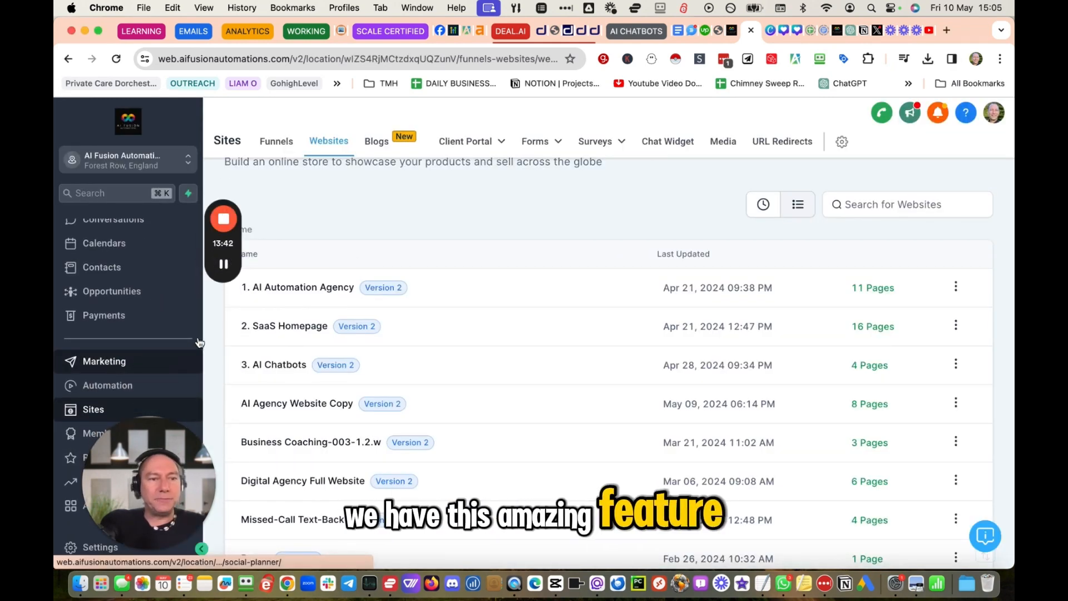
left_click(119, 361)
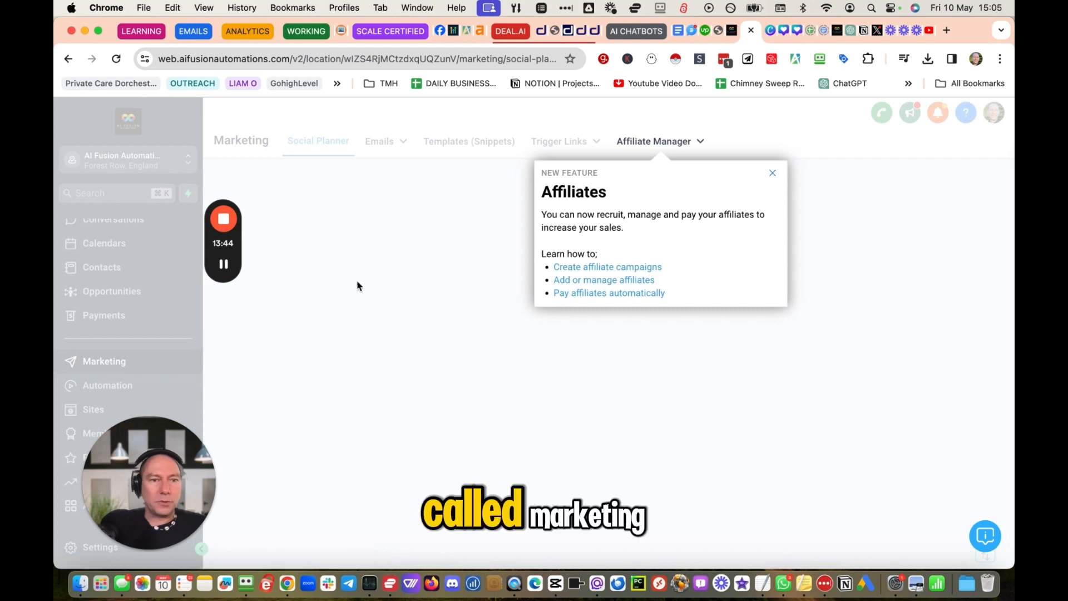
left_click(773, 175)
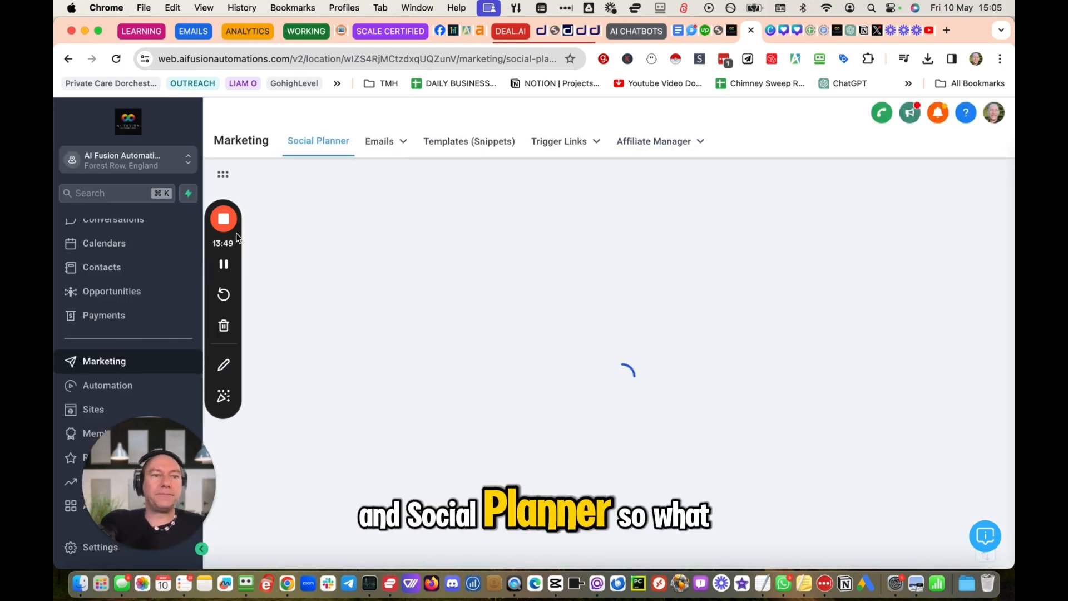
left_click_drag(237, 233, 132, 231)
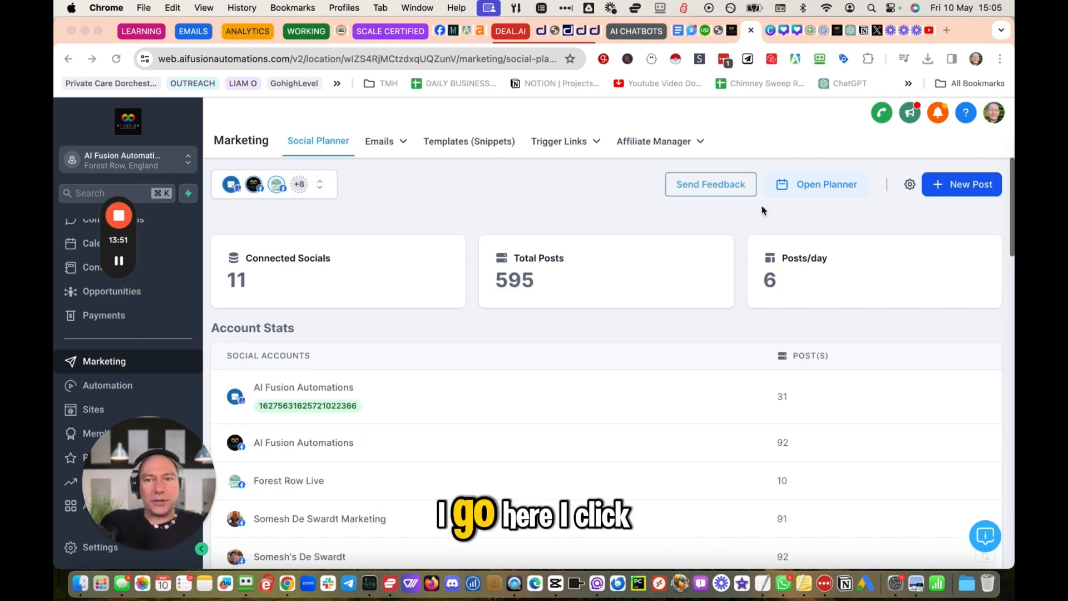
- Start a new social post in the Social Planner
left_click(952, 188)
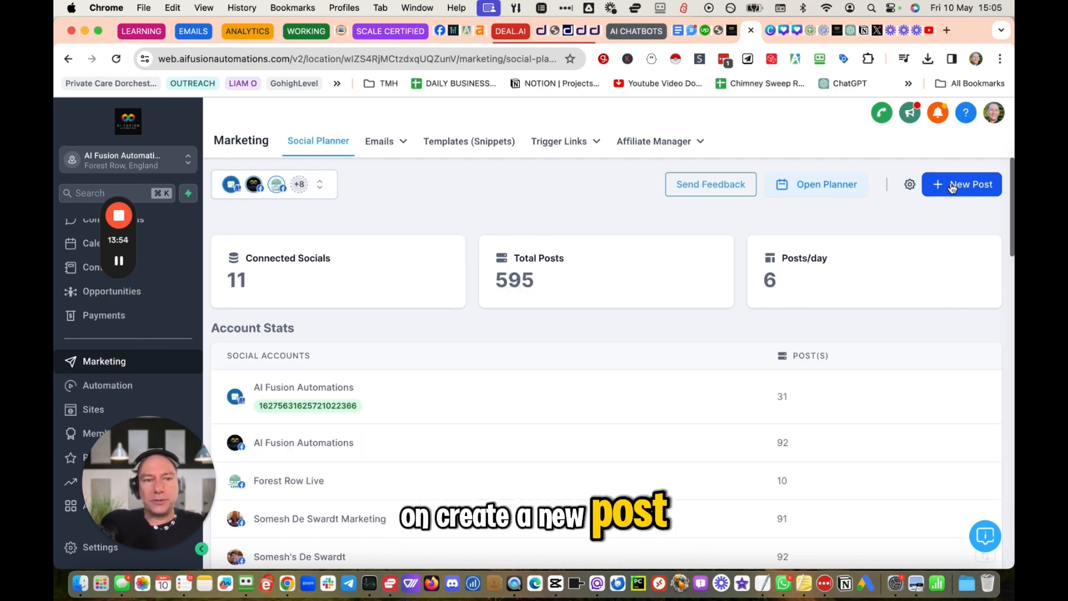
left_click(953, 188)
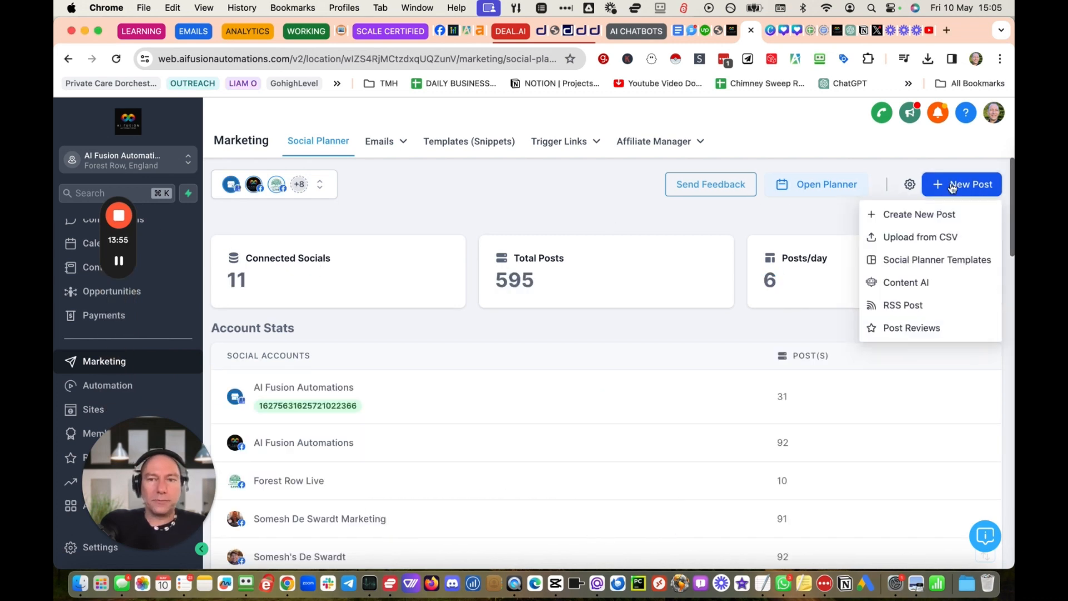
left_click(929, 215)
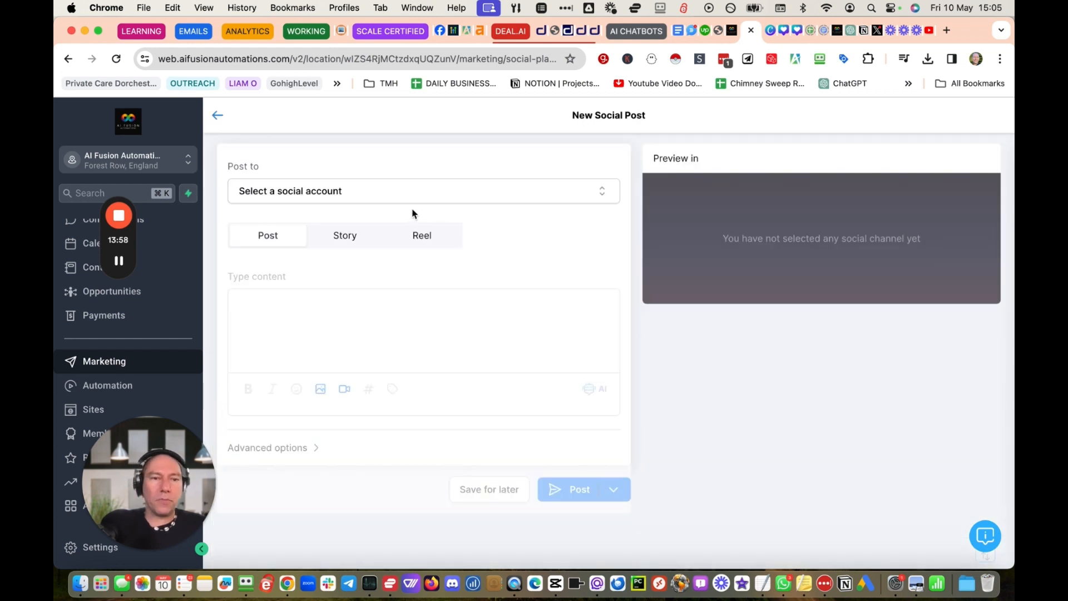
- Try to select the AI Fusion Automations Google Business and Facebook accounts and the owner's two named Facebook pages as post destinations
left_click(353, 192)
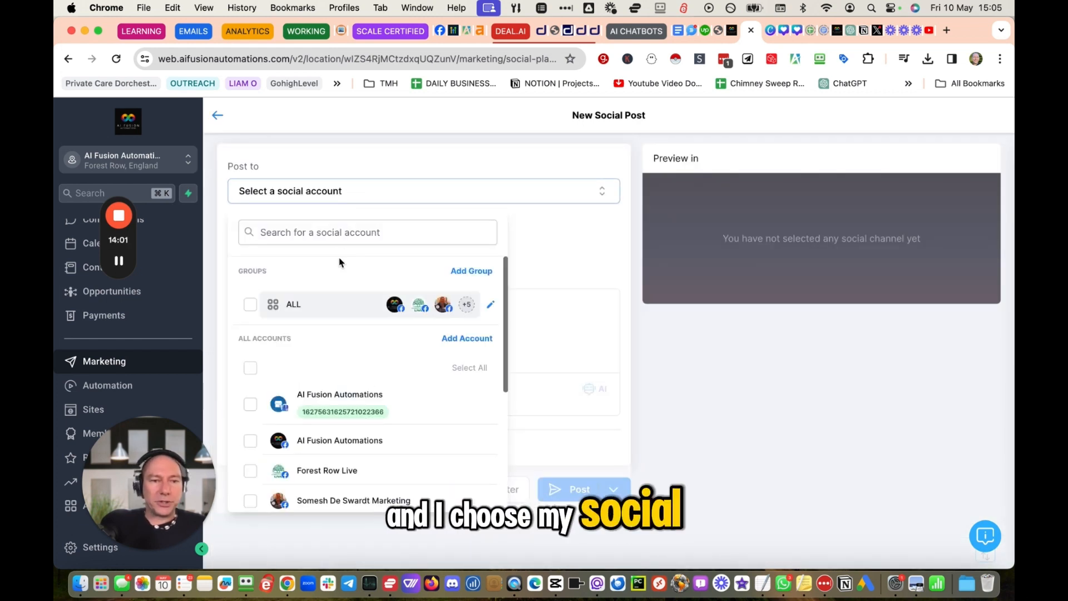
scroll(339, 261, "down", 2)
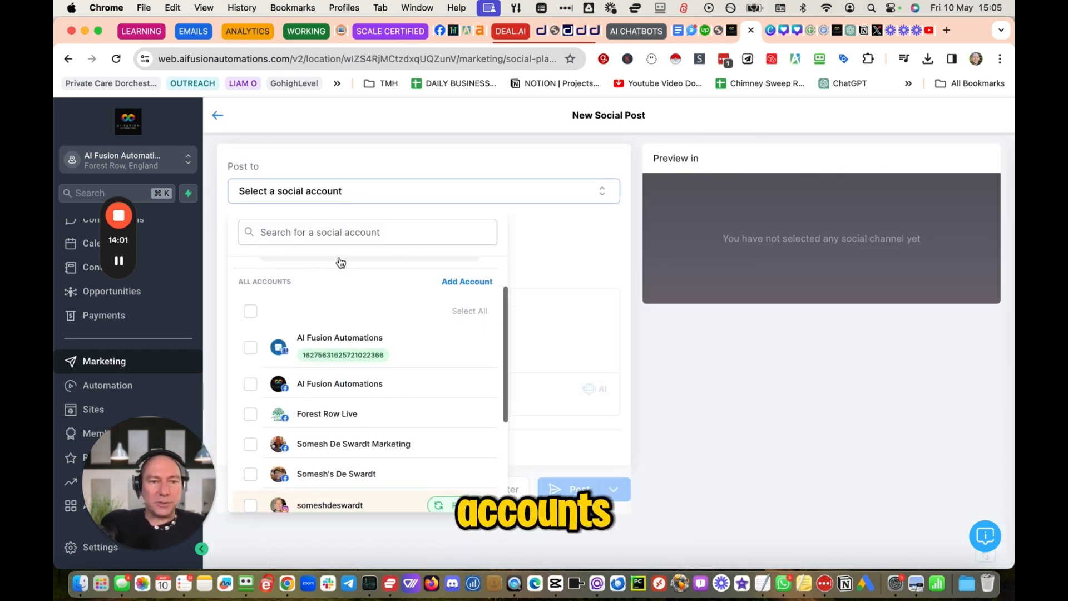
left_click(250, 348)
scroll(367, 346, "down", 2)
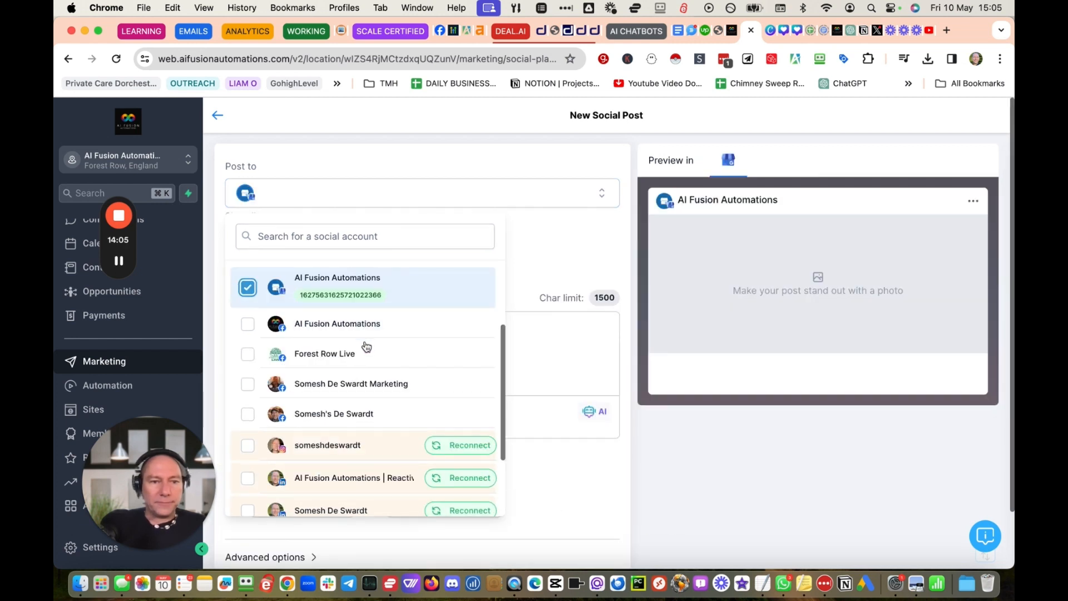
left_click(247, 325)
scroll(345, 340, "down", 2)
left_click(253, 334)
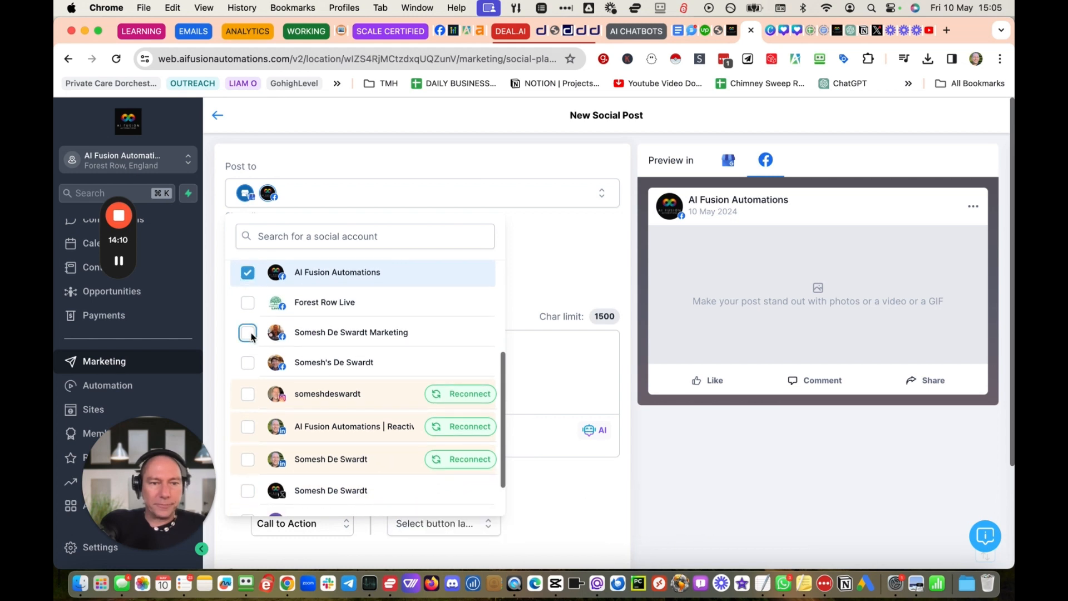
left_click(249, 364)
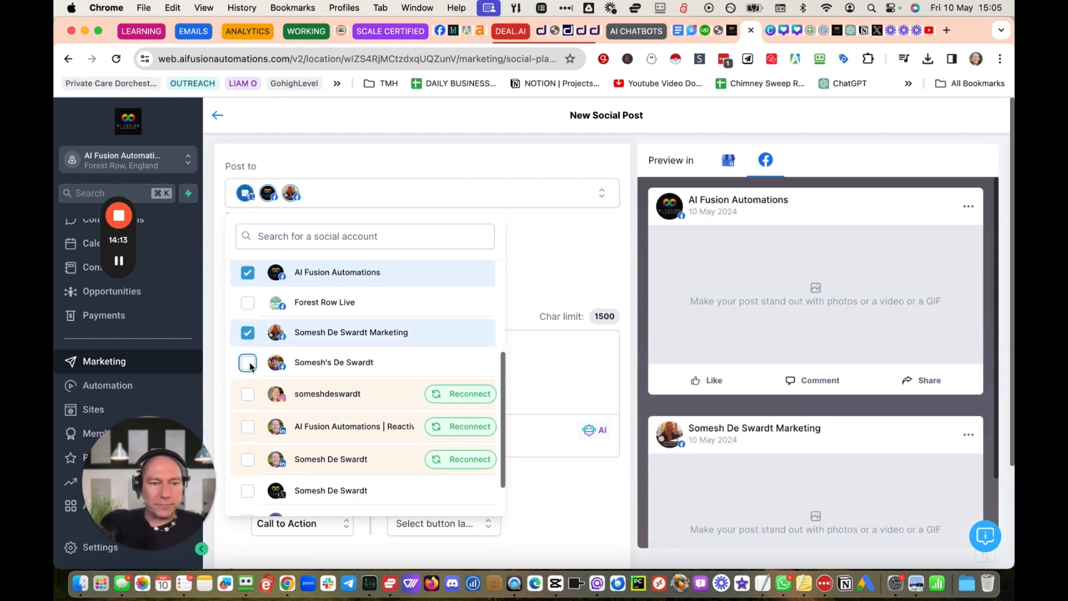
scroll(404, 341, "down", 2)
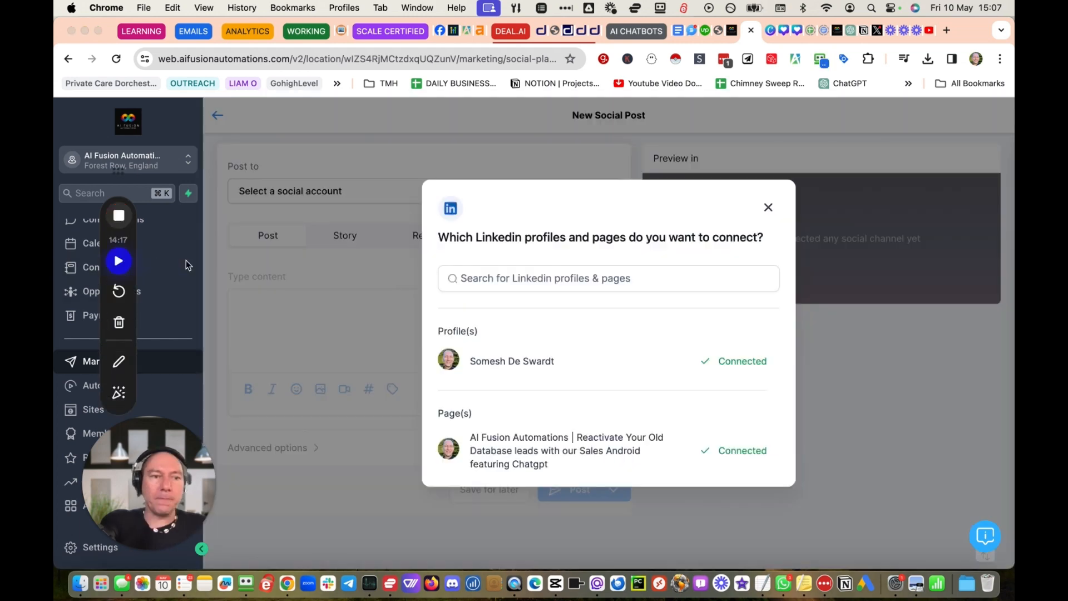
- Close the LinkedIn connection dialog and select the AI Fusion Automations Google Business and Facebook accounts plus the owner's two named Facebook pages
left_click(767, 208)
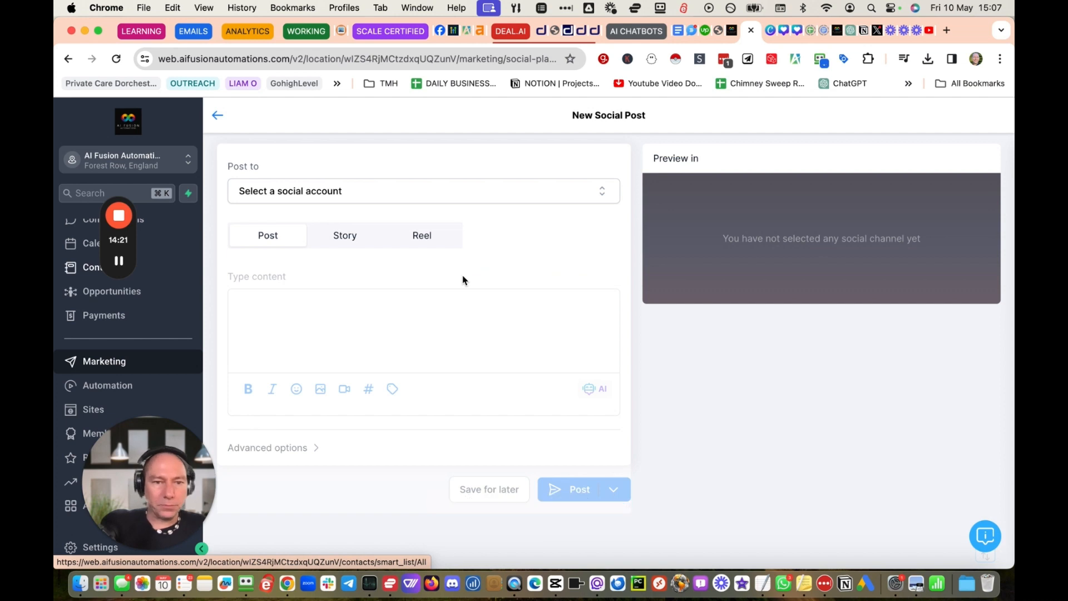
left_click(450, 191)
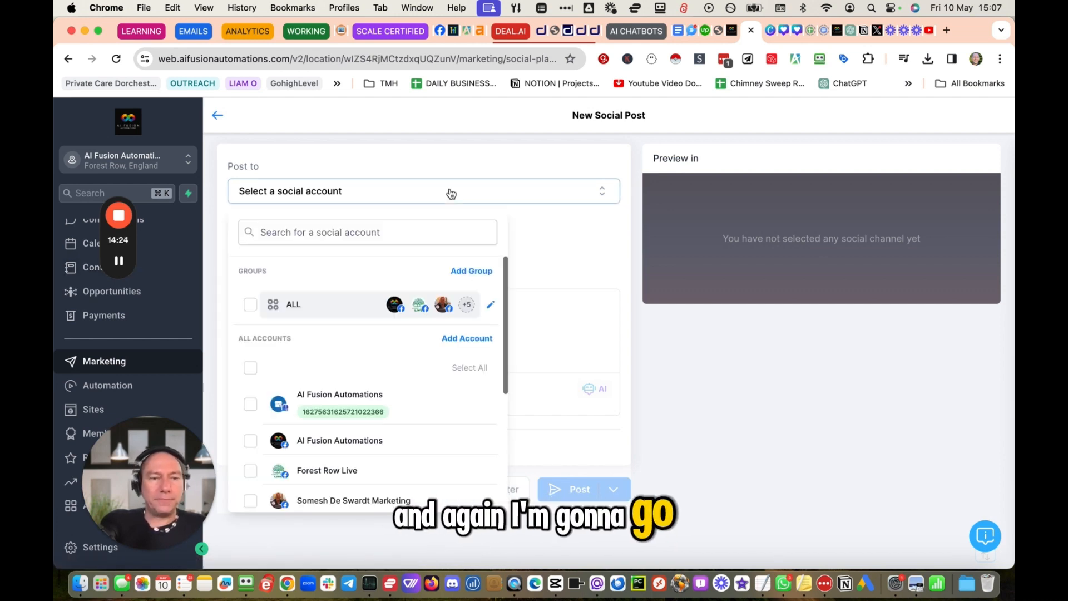
left_click(450, 192)
left_click(450, 192)
scroll(362, 381, "down", 2)
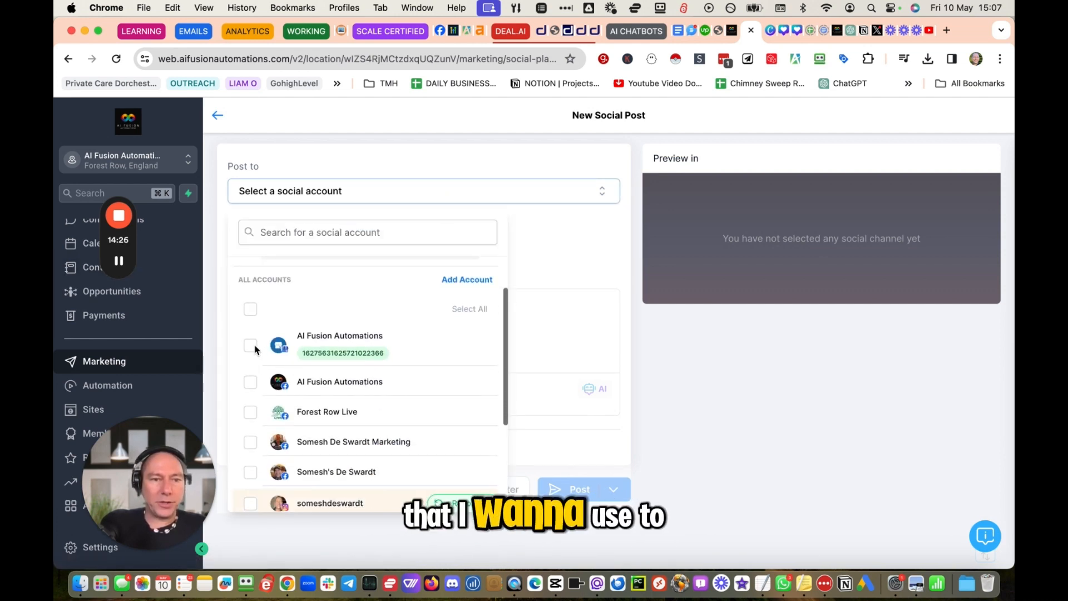
left_click(278, 348)
left_click(248, 315)
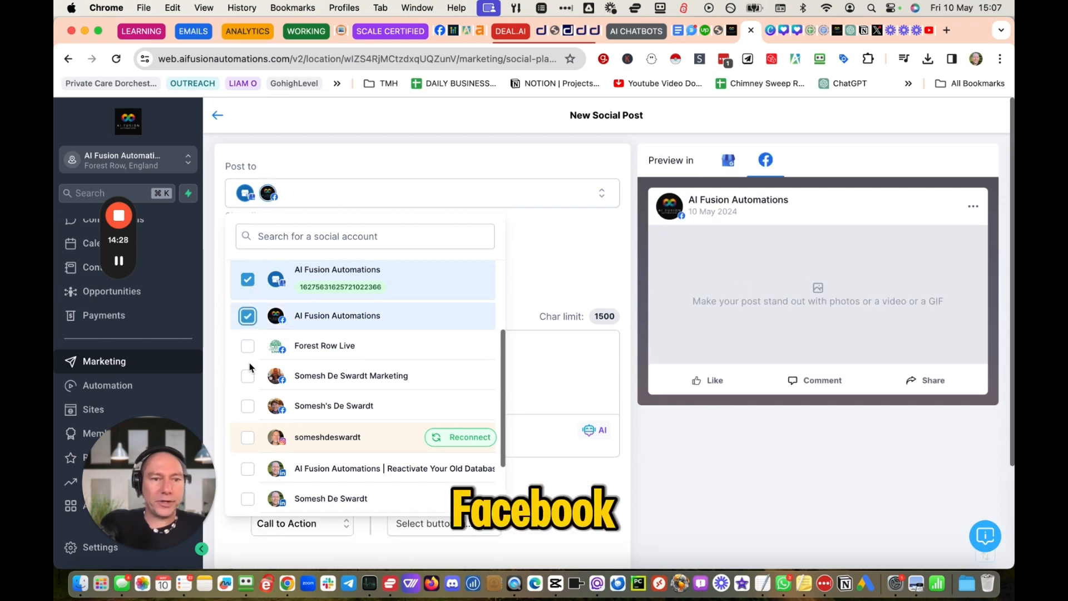
left_click(248, 377)
scroll(248, 378, "down", 2)
left_click(247, 340)
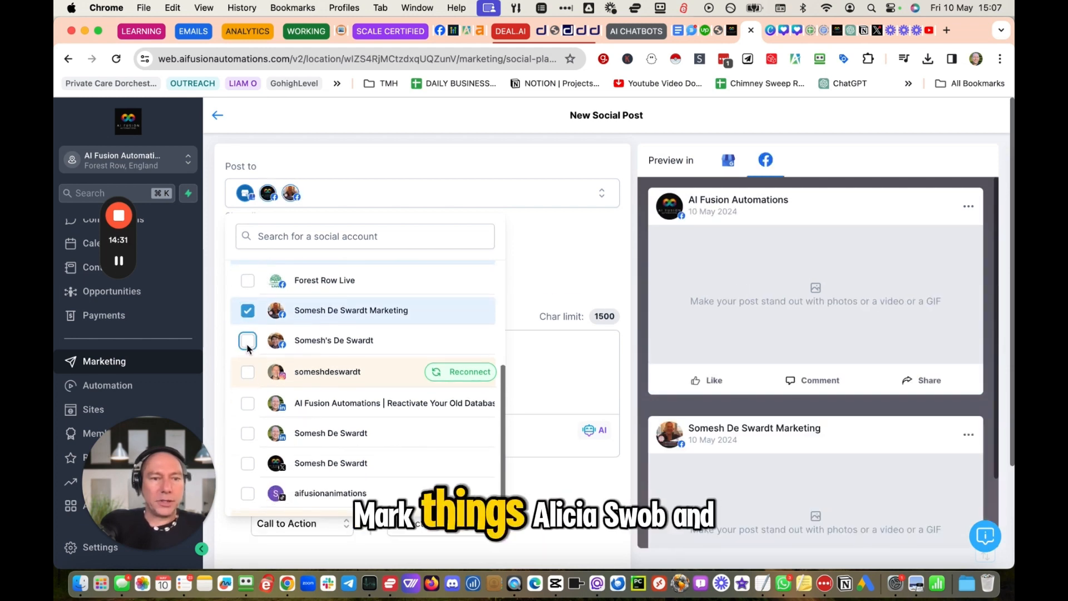
- Add the AI Fusion Automations LinkedIn page, the owner's LinkedIn profile and the owner's X account to the post's destinations
scroll(260, 371, "down", 1)
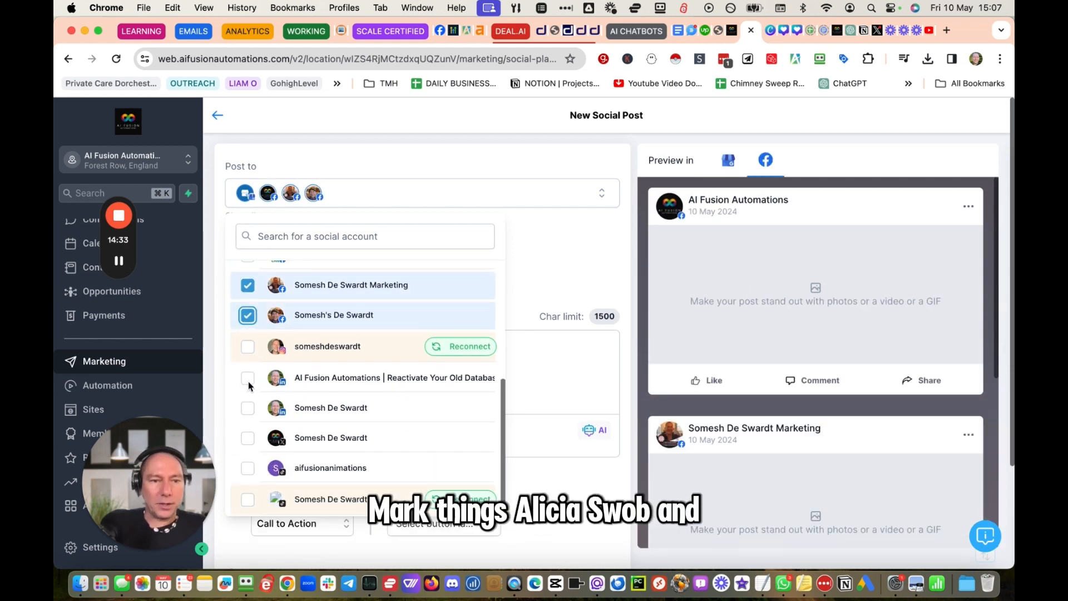
left_click(248, 378)
left_click(250, 412)
scroll(249, 398, "down", 2)
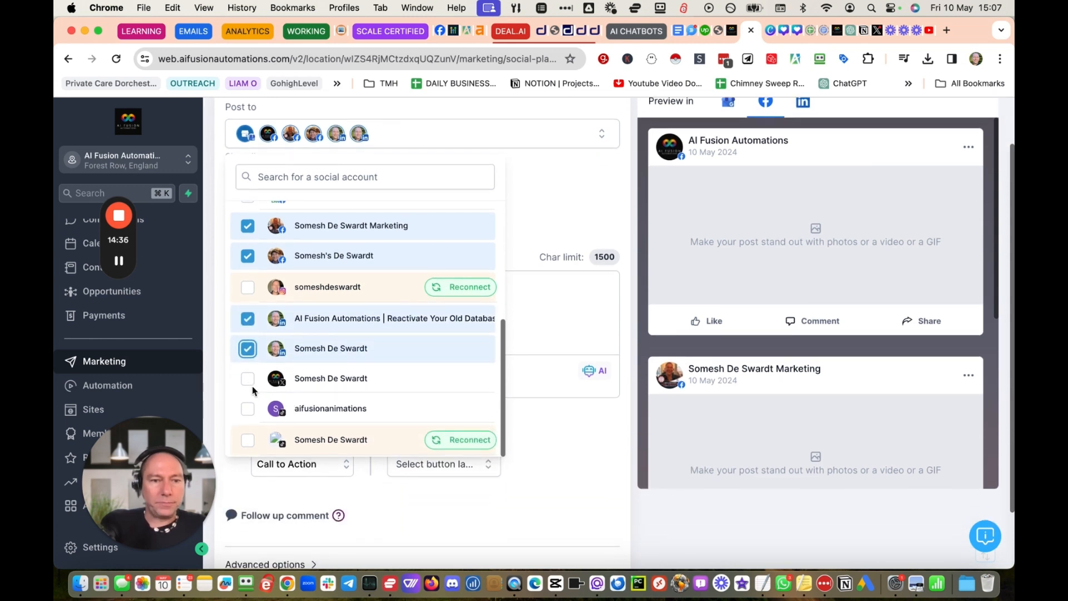
left_click(248, 380)
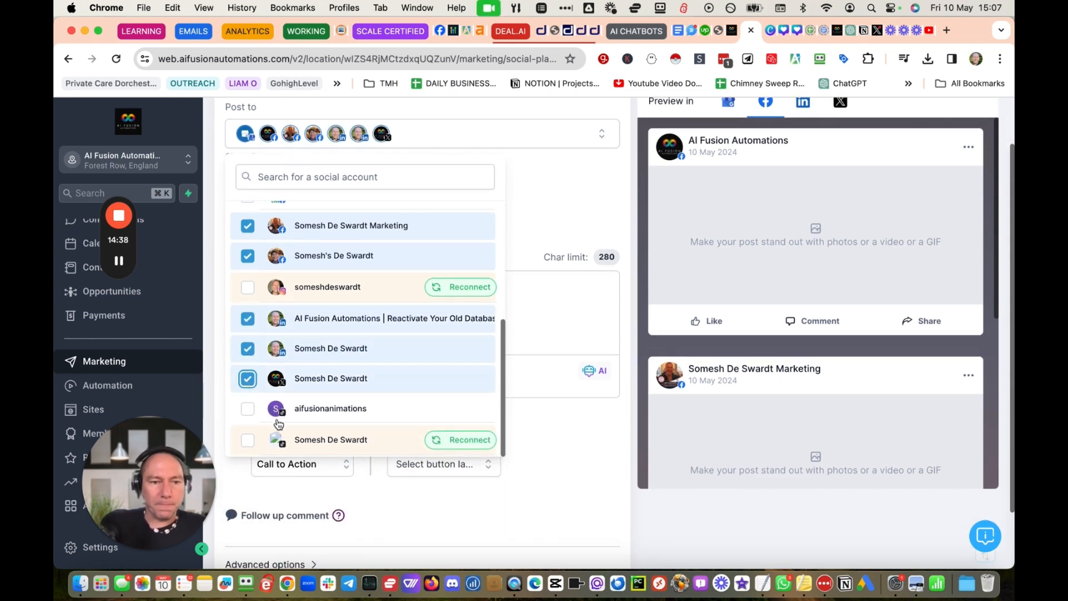
scroll(373, 412, "down", 2)
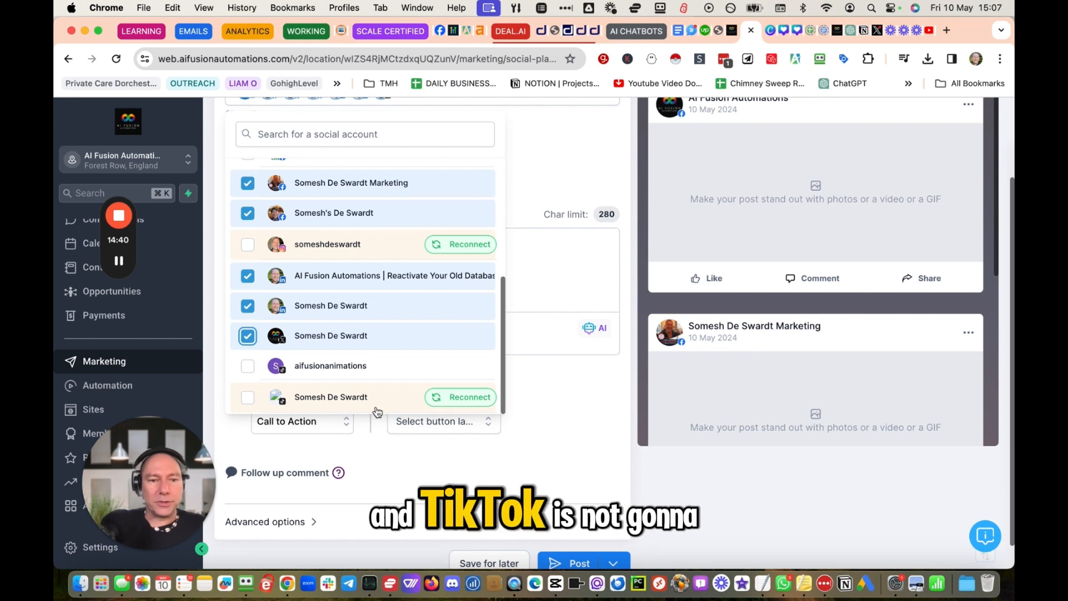
- Close the list of social accounts and turn on separate customization of the post for each channel
scroll(378, 411, "up", 3)
left_click(573, 258)
scroll(387, 296, "up", 2)
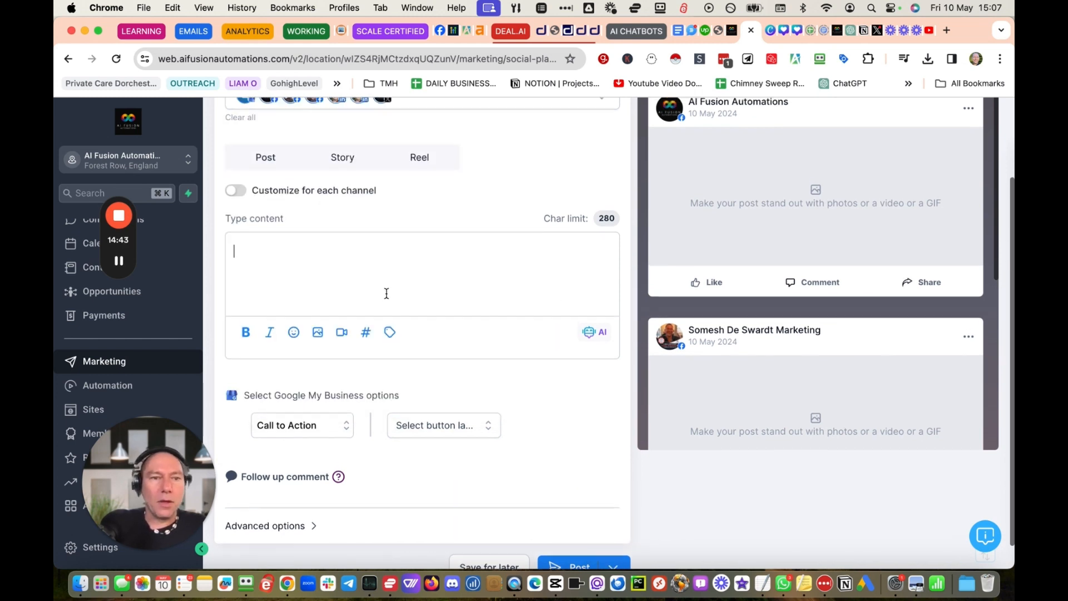
left_click(236, 239)
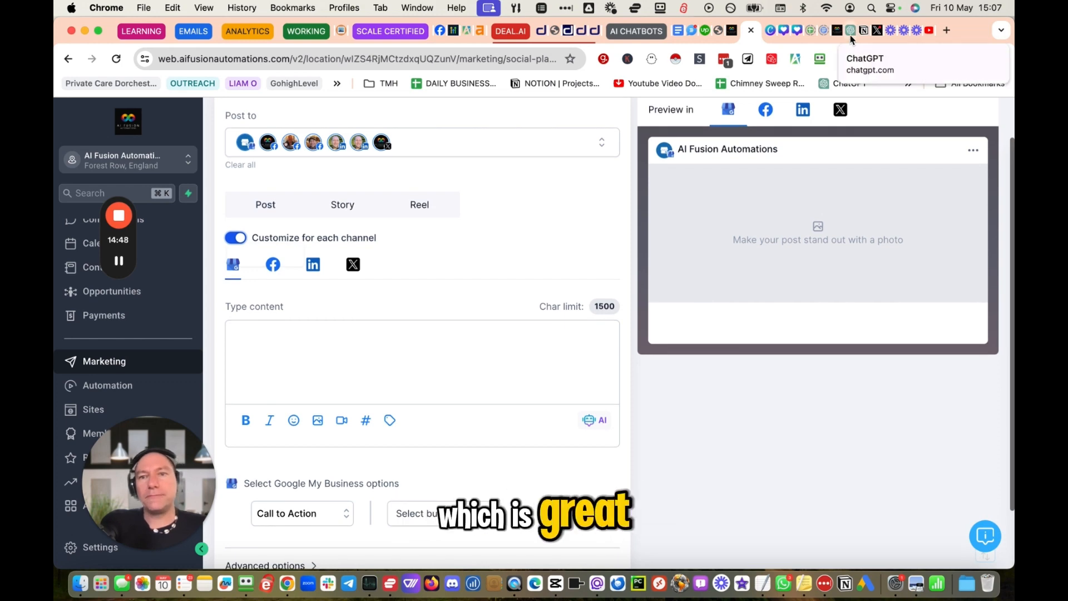
- Paste the video description from the ChatGPT conversation into the empty note in Sticky Notepad
key("super+Tab")
key("super+Tab")
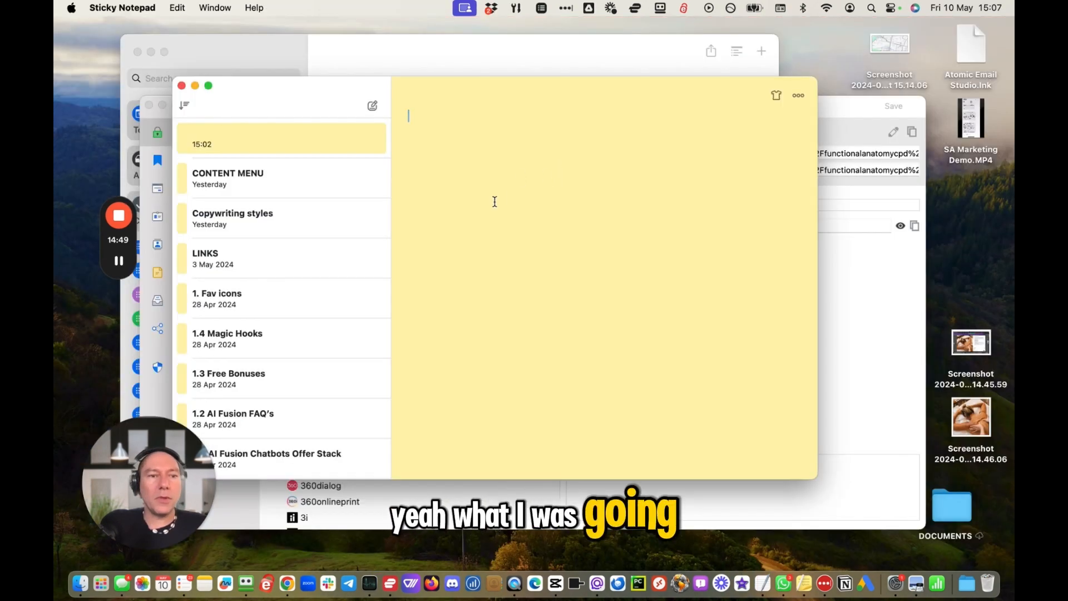
key("super+Tab")
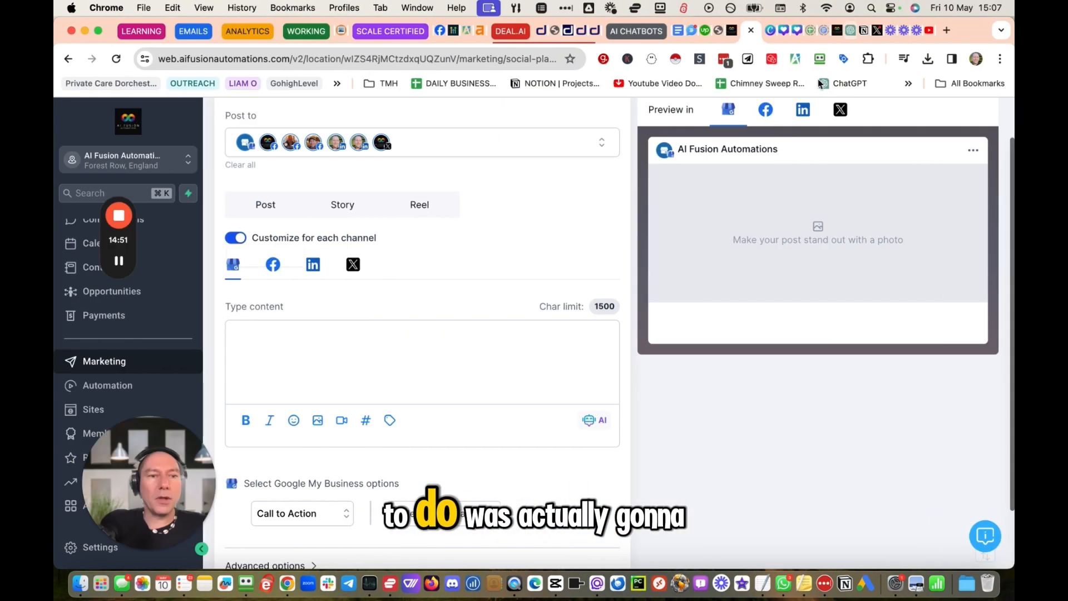
left_click(849, 34)
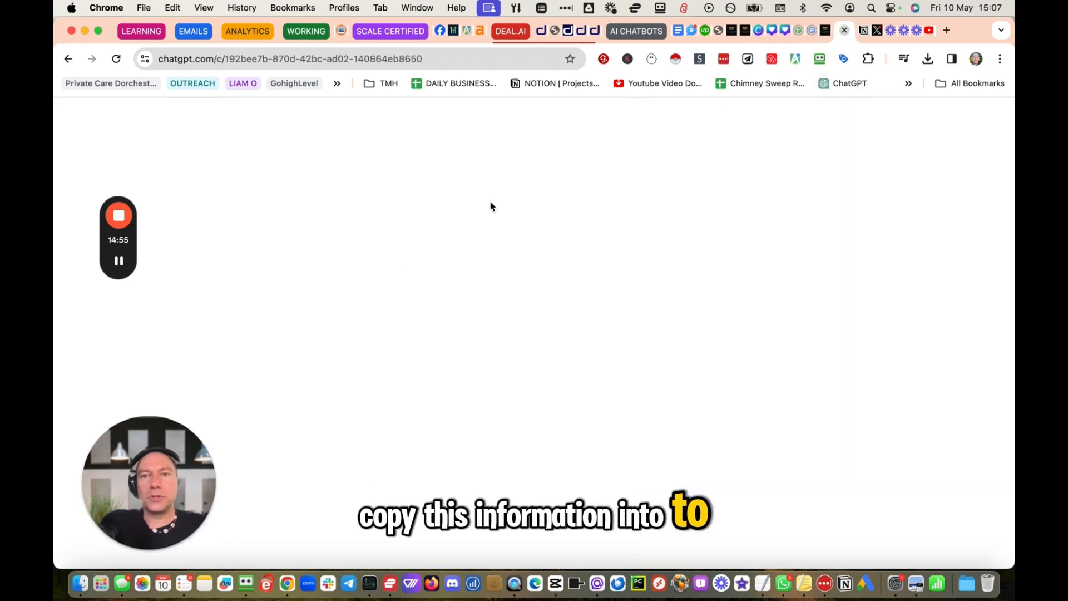
key("super+Tab")
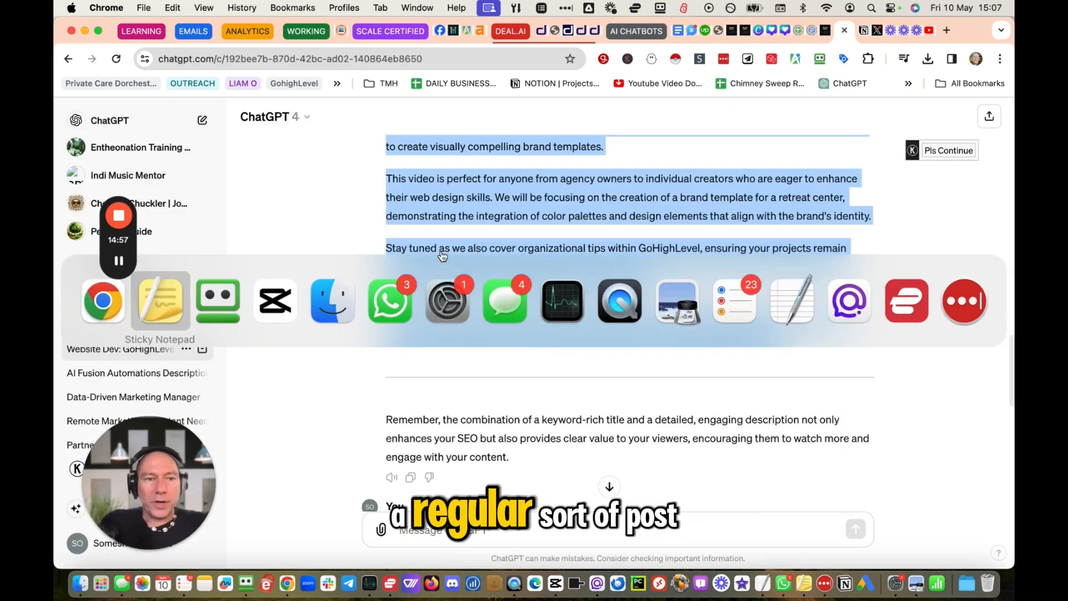
key("super+v")
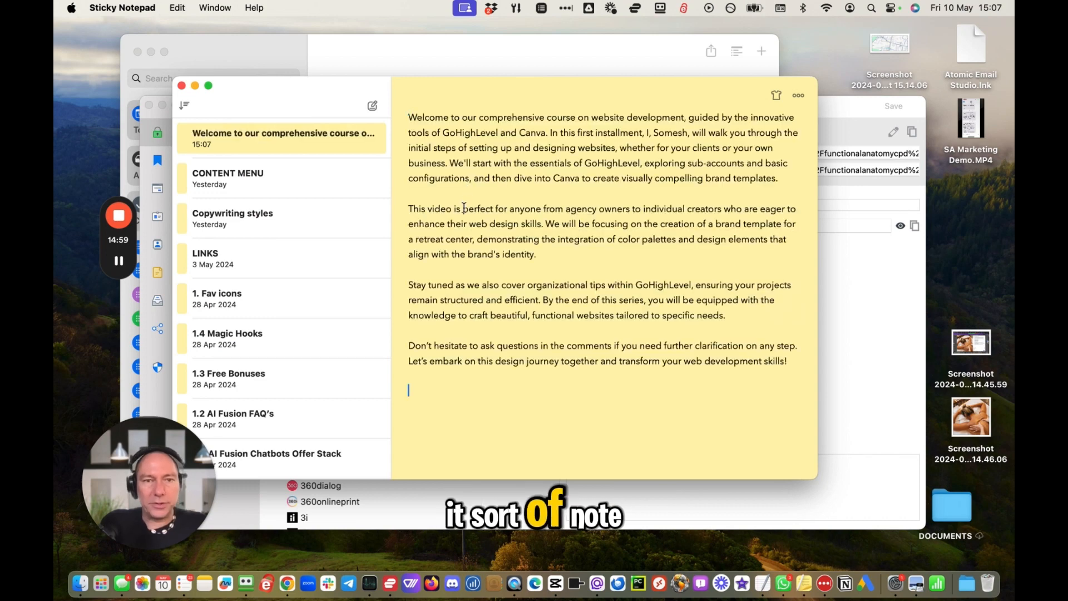
- Copy the published video's link from YouTube Studio and paste it below the description in the sticky note
key("super+Tab")
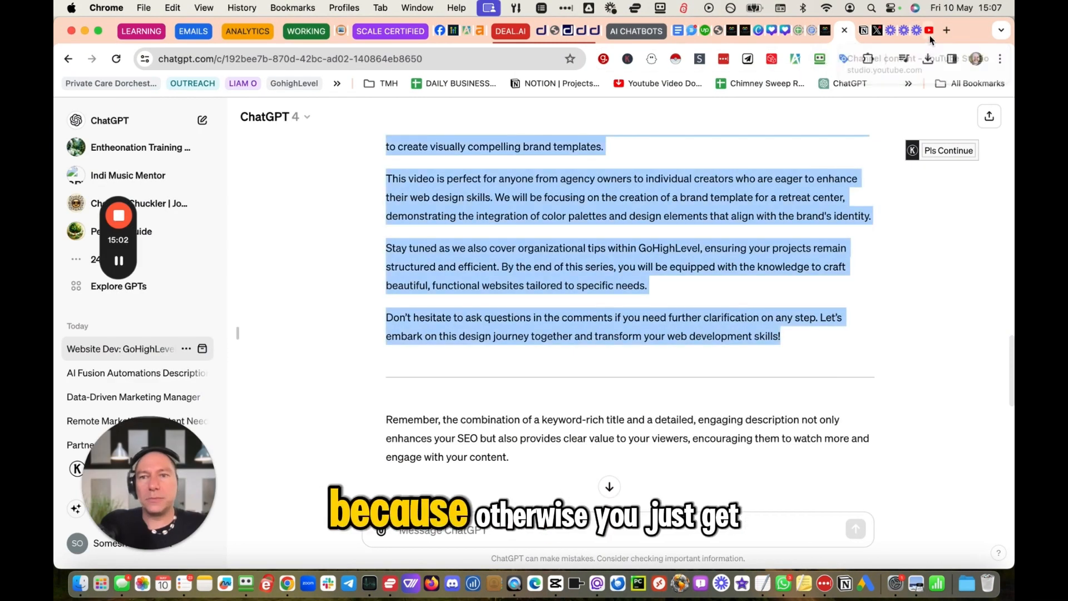
left_click(928, 30)
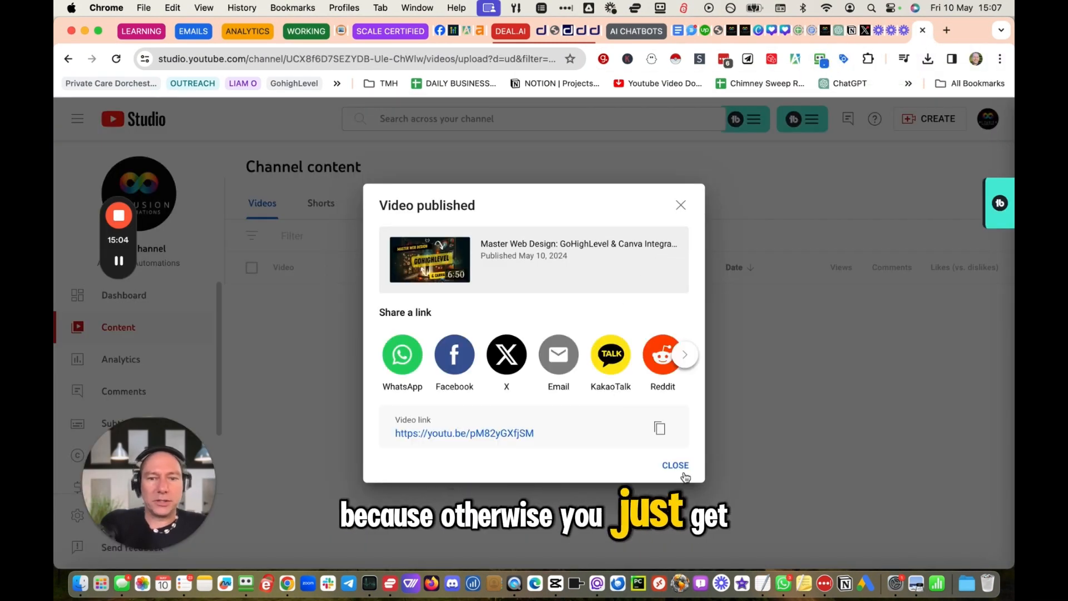
left_click(658, 429)
key("super+Tab")
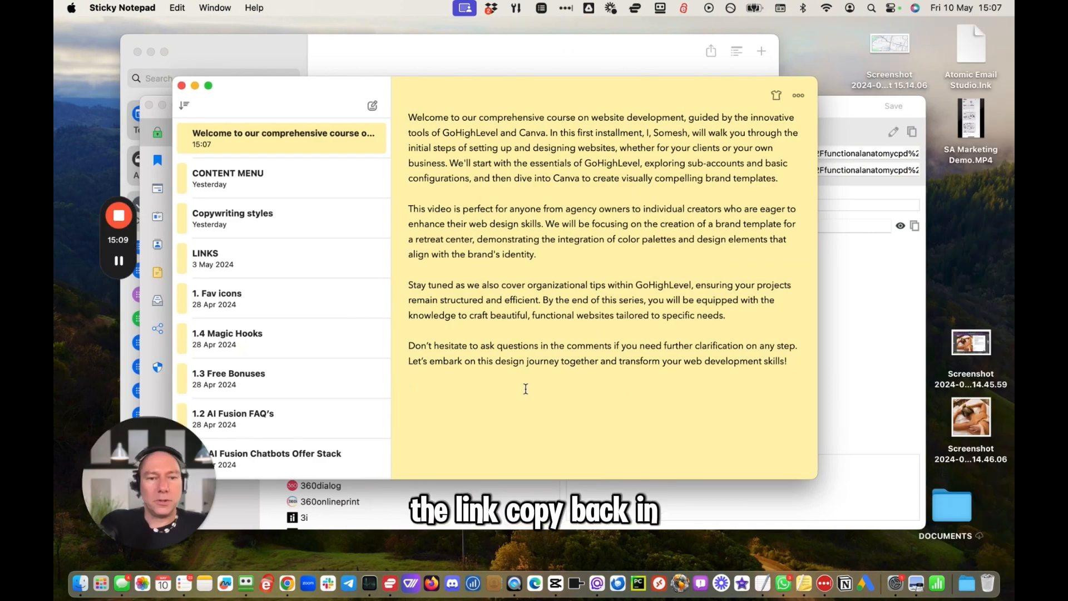
key("super+v")
- Copy the ten video hashtags, #WebDesignTutorial through #DesignInspiration, from ChatGPT and paste them below the video link in the sticky note
key("super+Tab")
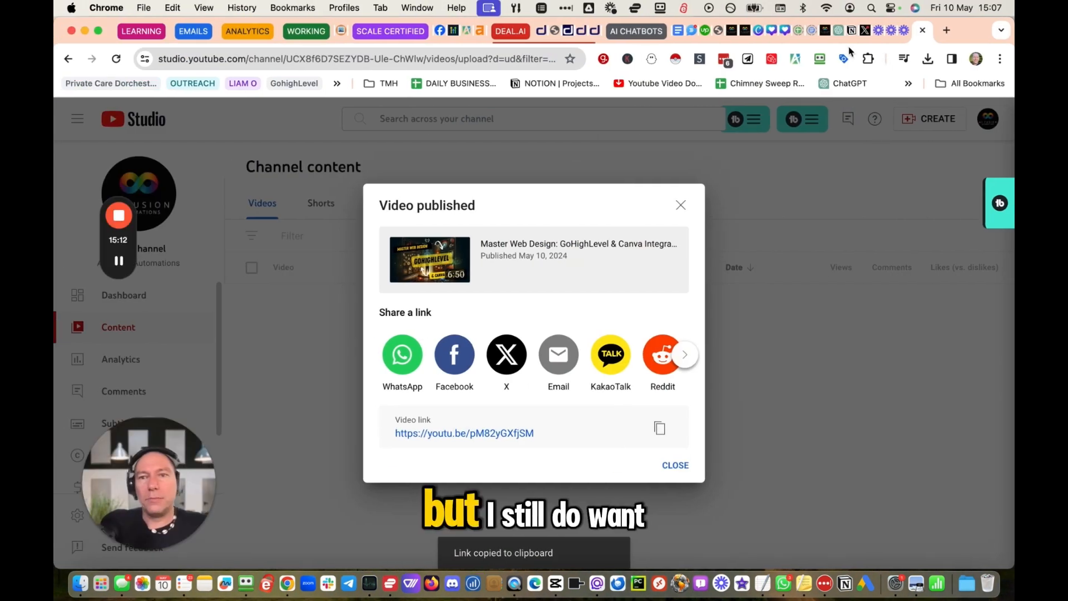
left_click(840, 32)
left_click(631, 259)
scroll(631, 260, "down", 10)
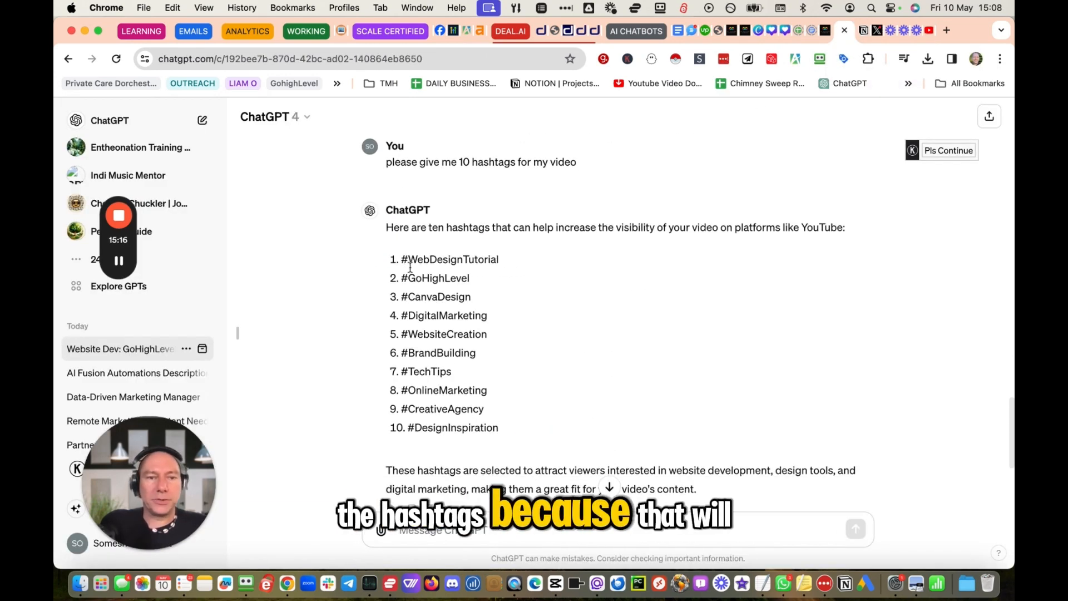
left_click_drag(404, 260, 499, 428)
key("super+c")
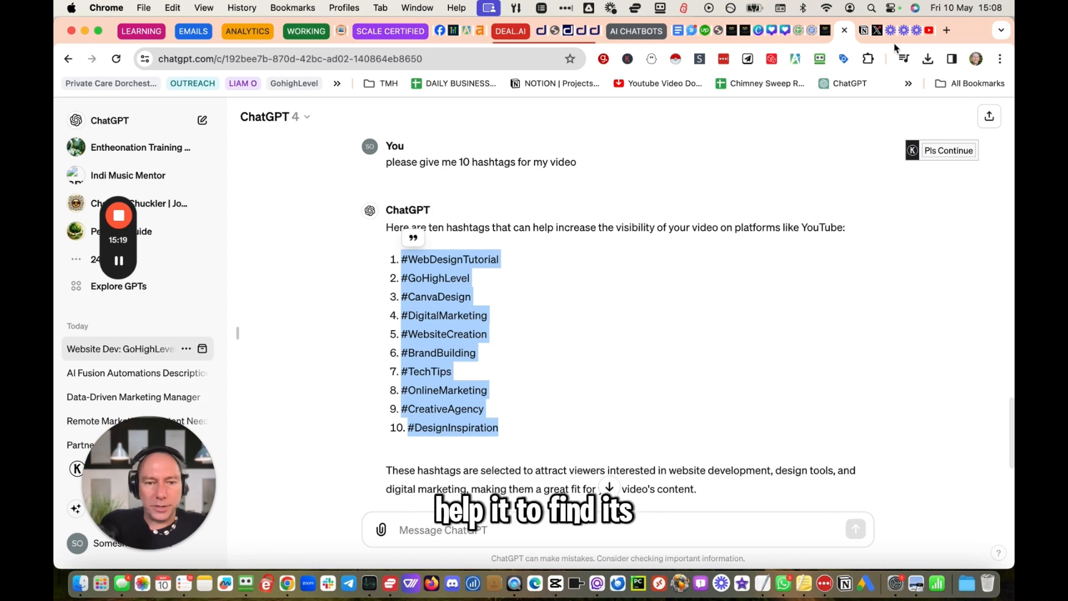
left_click(930, 31)
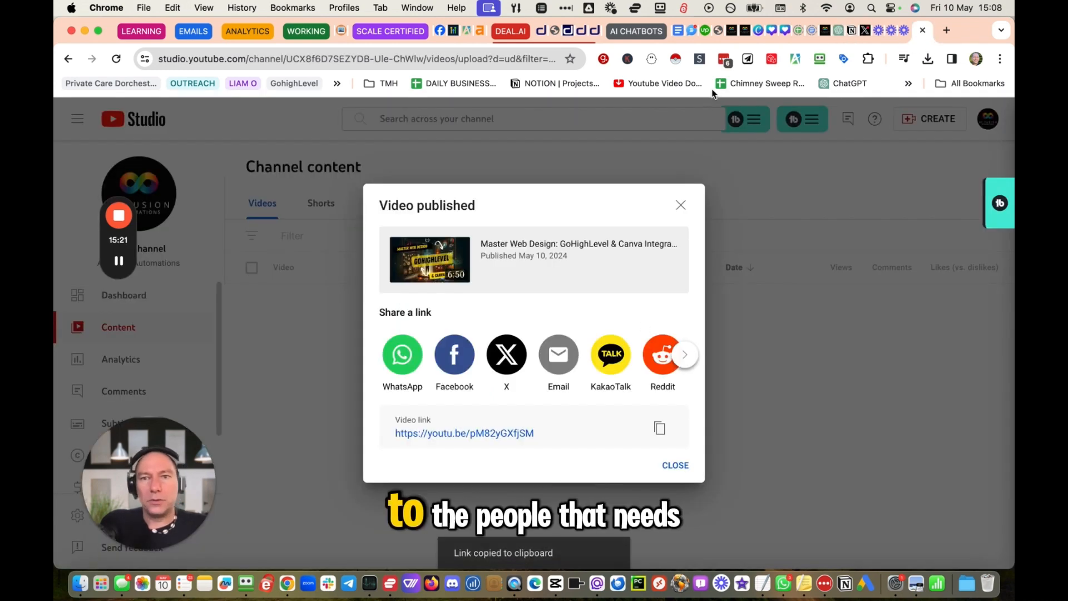
key("super+Tab")
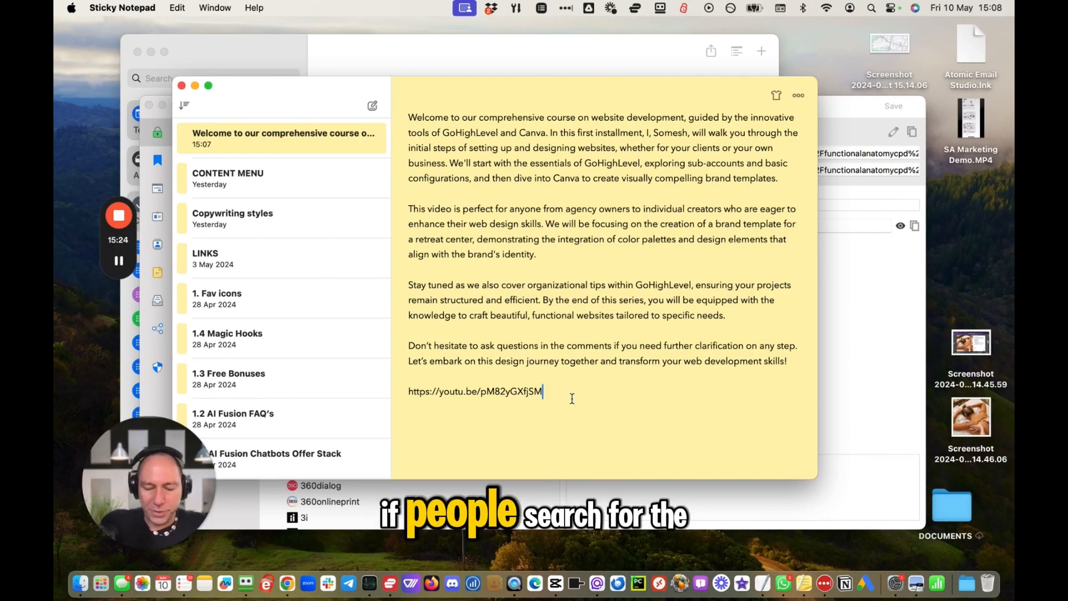
key("Return")
key("Return")
key("super+v")
scroll(529, 403, "up", 1)
- Reopen the Social Planner post and copy the four-paragraph description from the sticky note for its Google Business version
key("super+Tab")
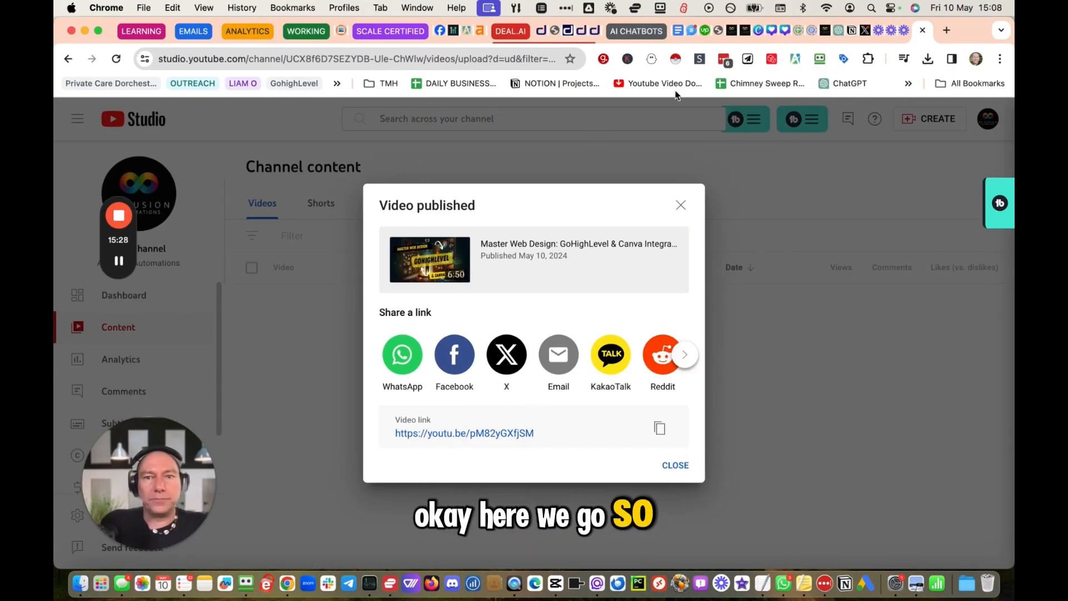
left_click(733, 30)
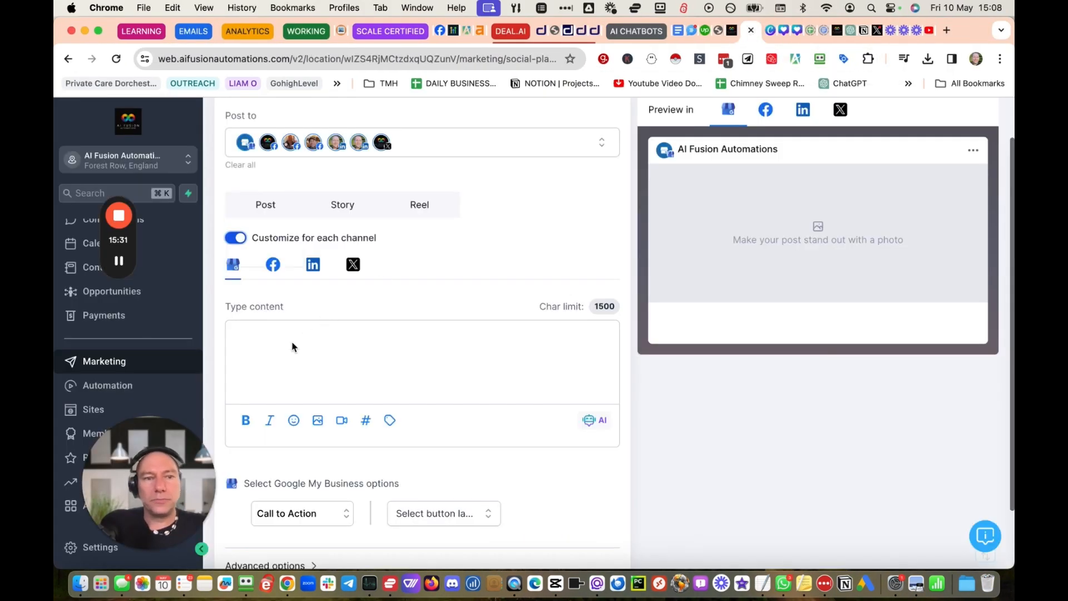
key("super+Tab")
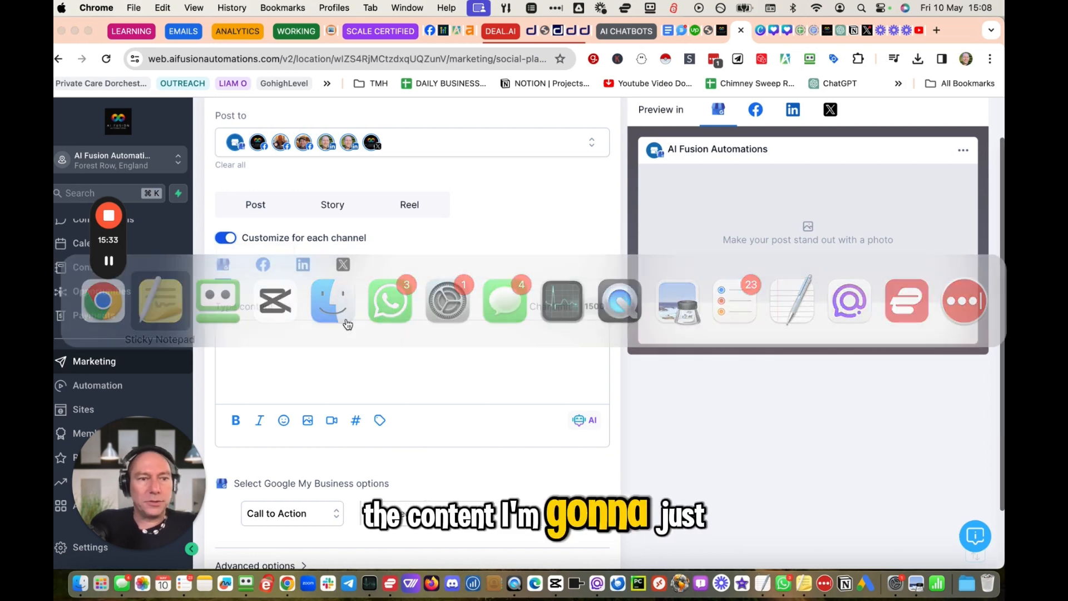
scroll(436, 275, "up", 5)
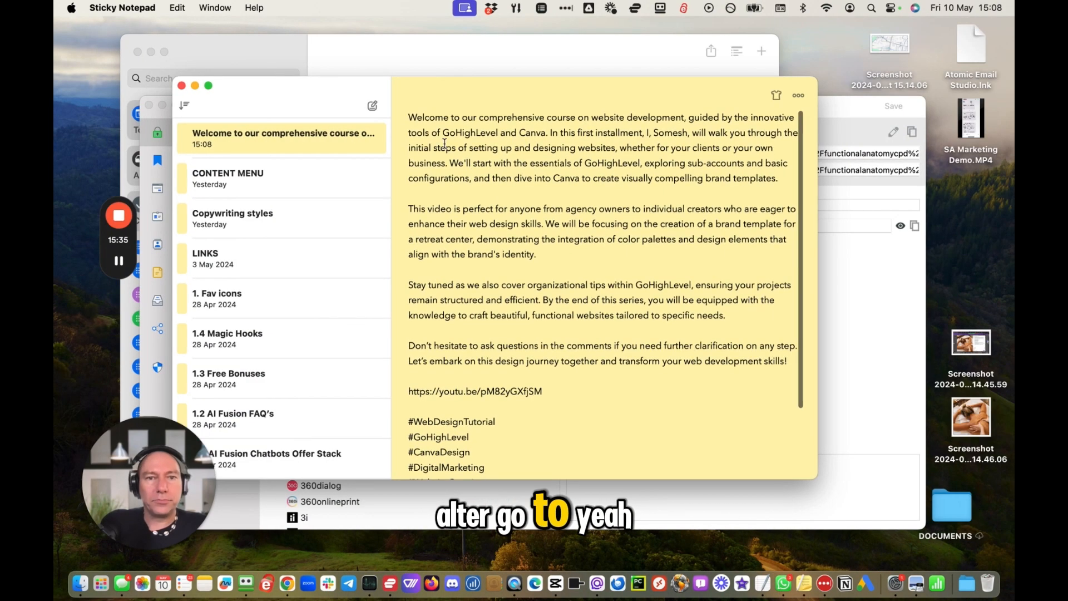
left_click_drag(411, 118, 806, 362)
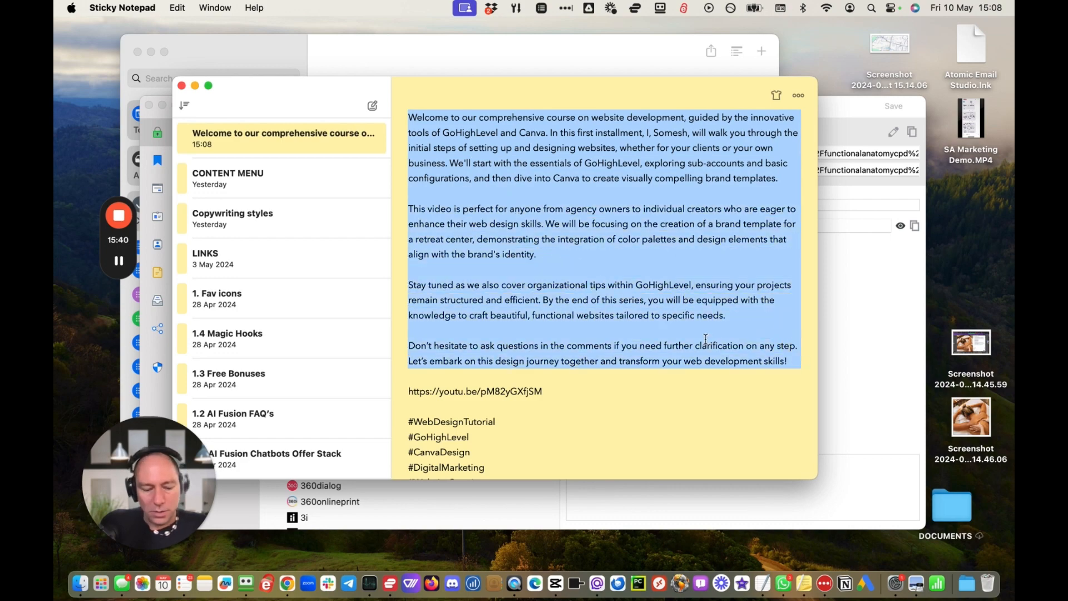
key("super+Tab")
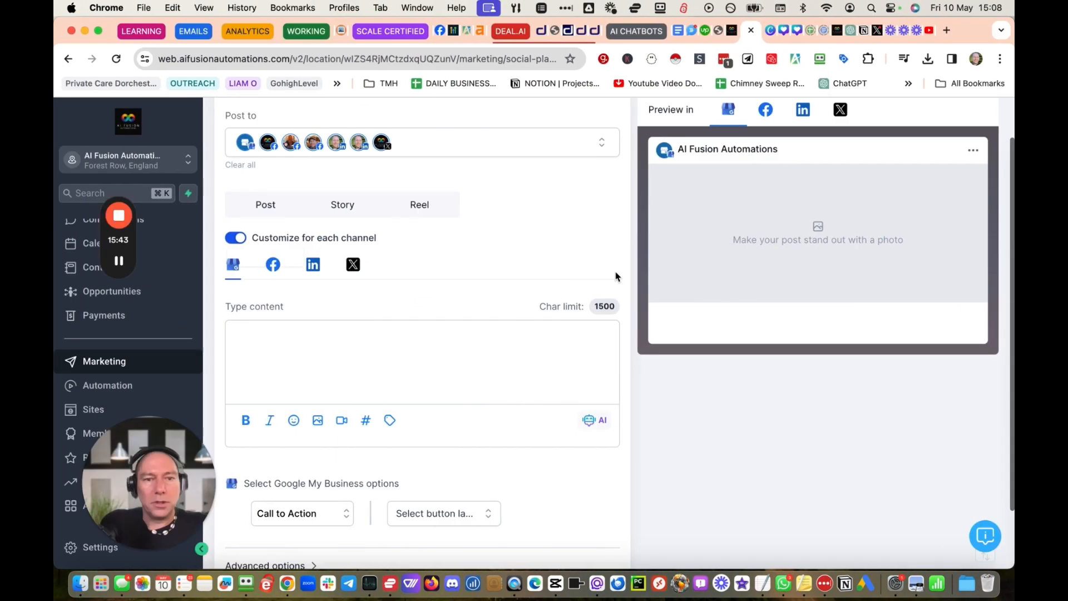
- Extend the note selection to include the video link and paste the copied text into the Google Business post's content
key("super+Tab")
left_click(548, 286)
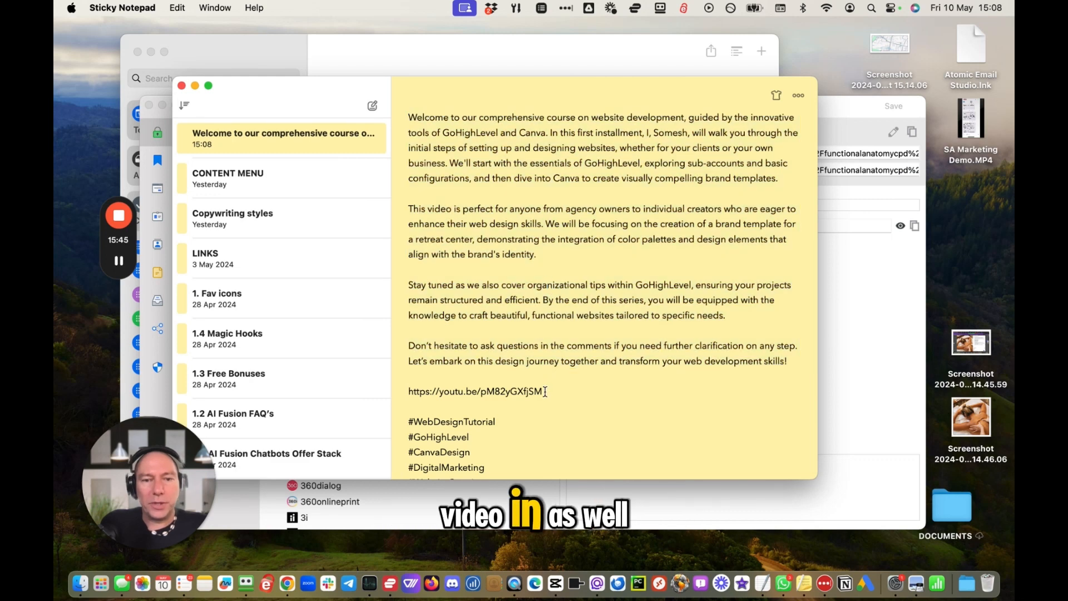
left_click_drag(544, 391, 400, 121)
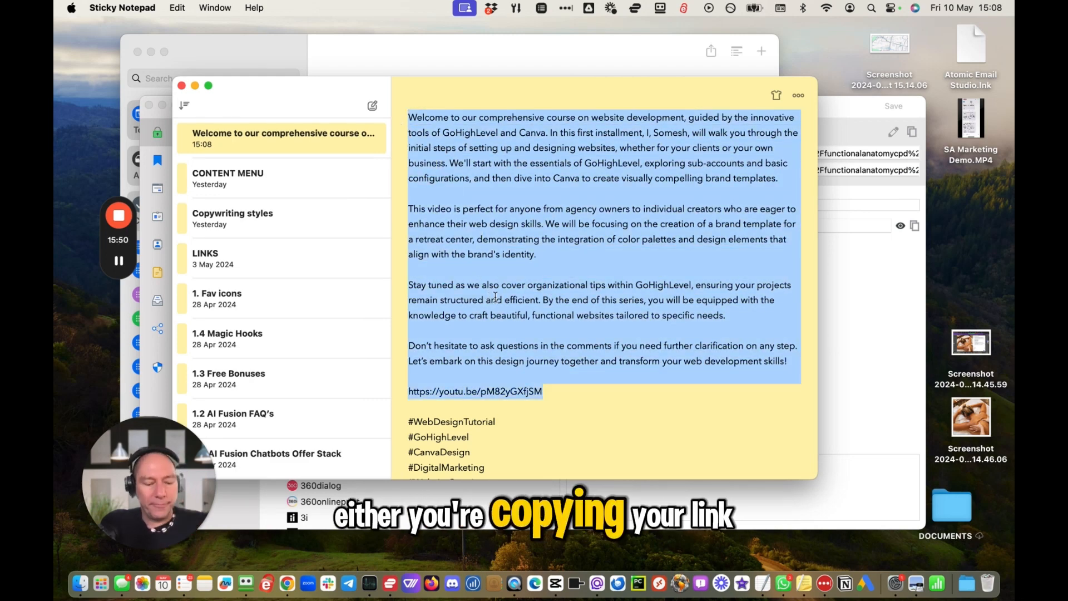
key("super+Tab")
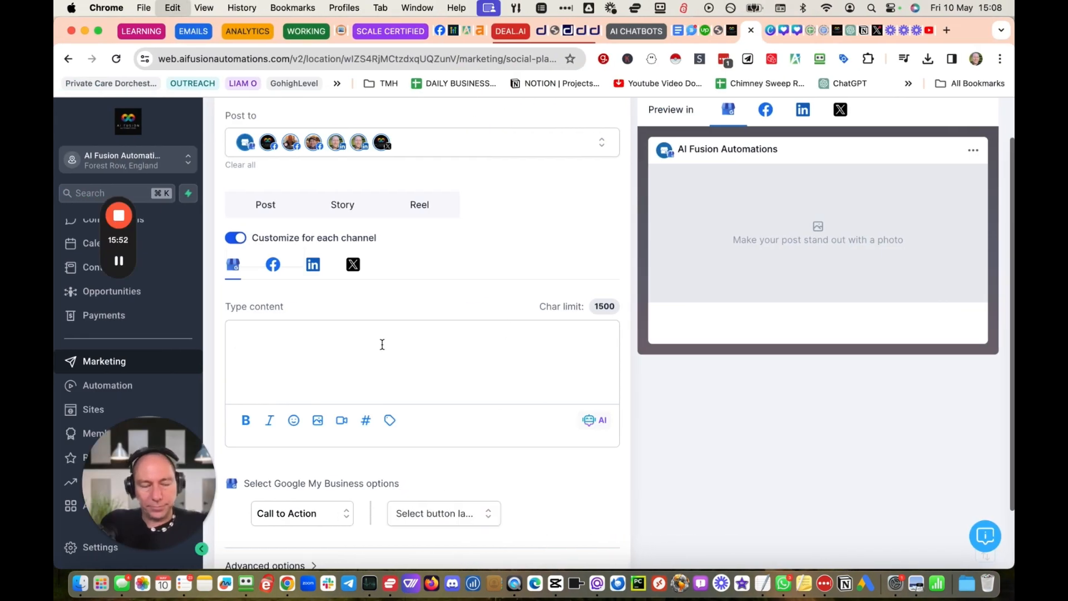
key("super+v")
scroll(414, 344, "up", 5)
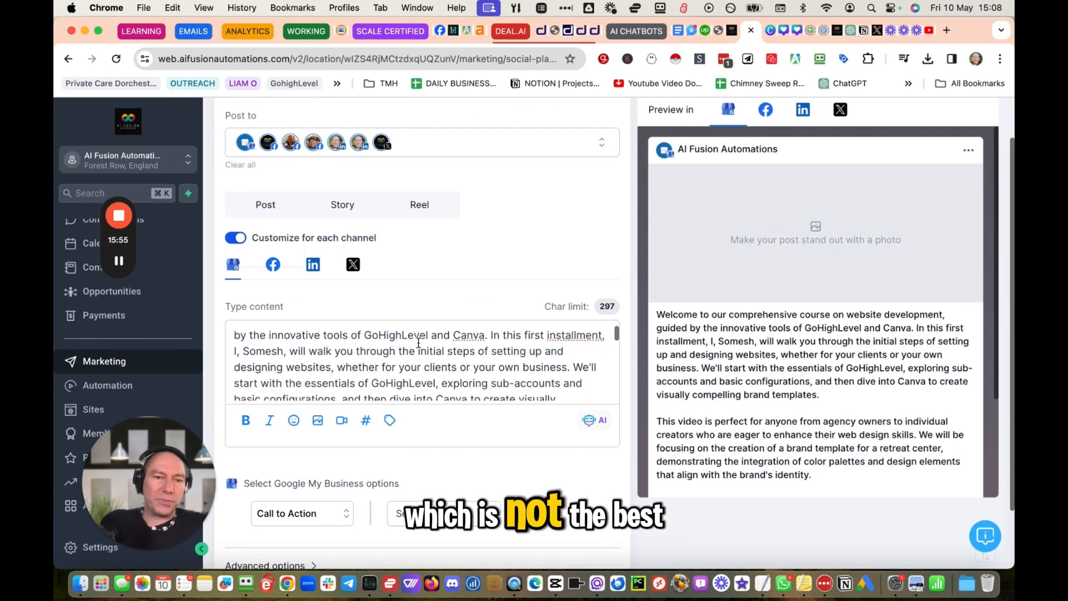
scroll(418, 342, "down", 8)
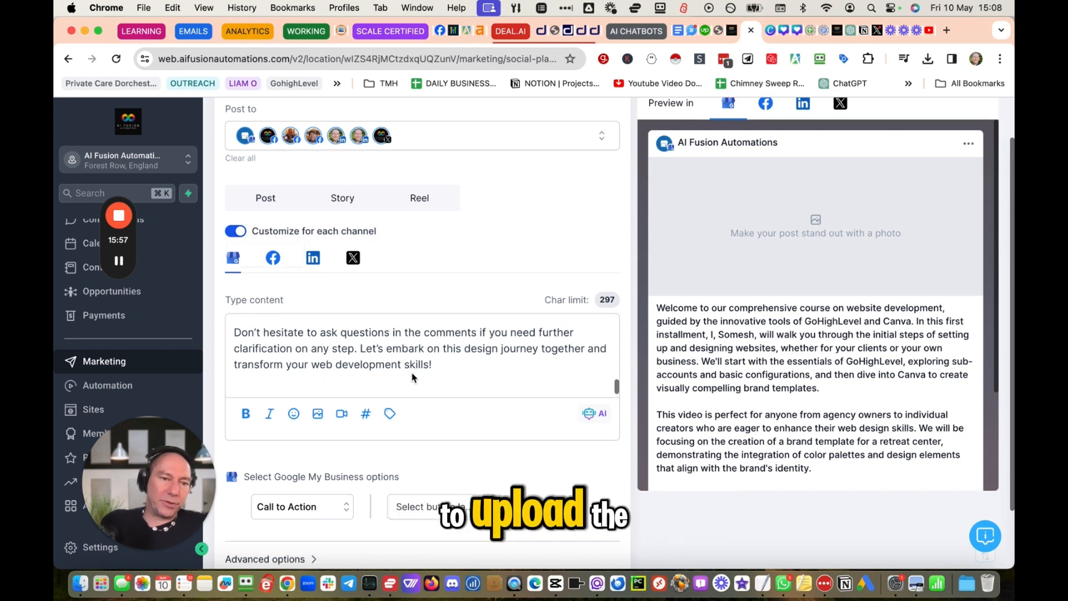
scroll(415, 377, "down", 2)
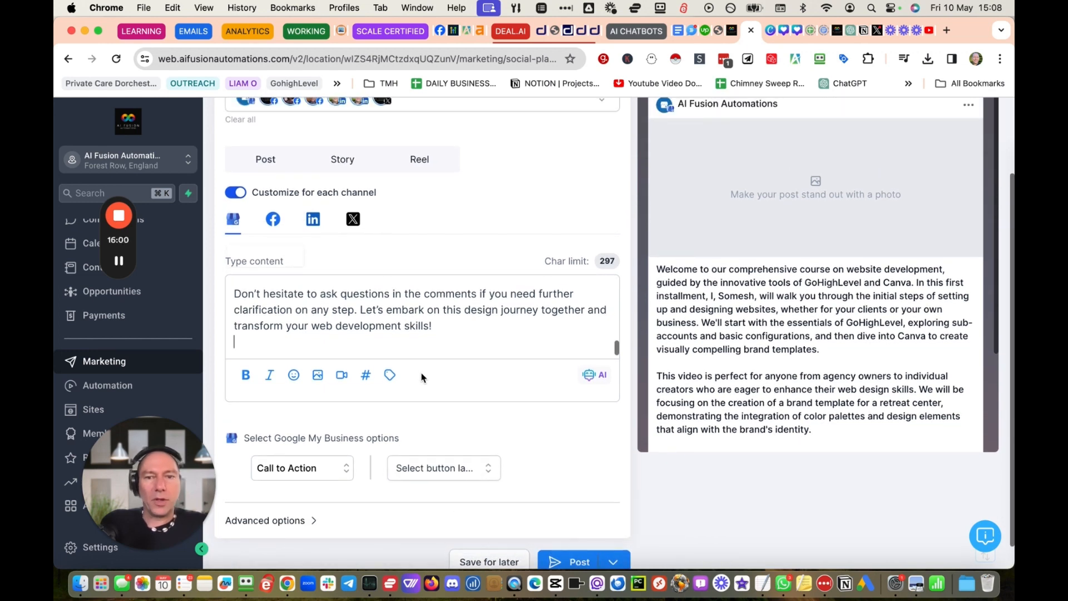
key("super+Tab")
left_click_drag(553, 391, 404, 392)
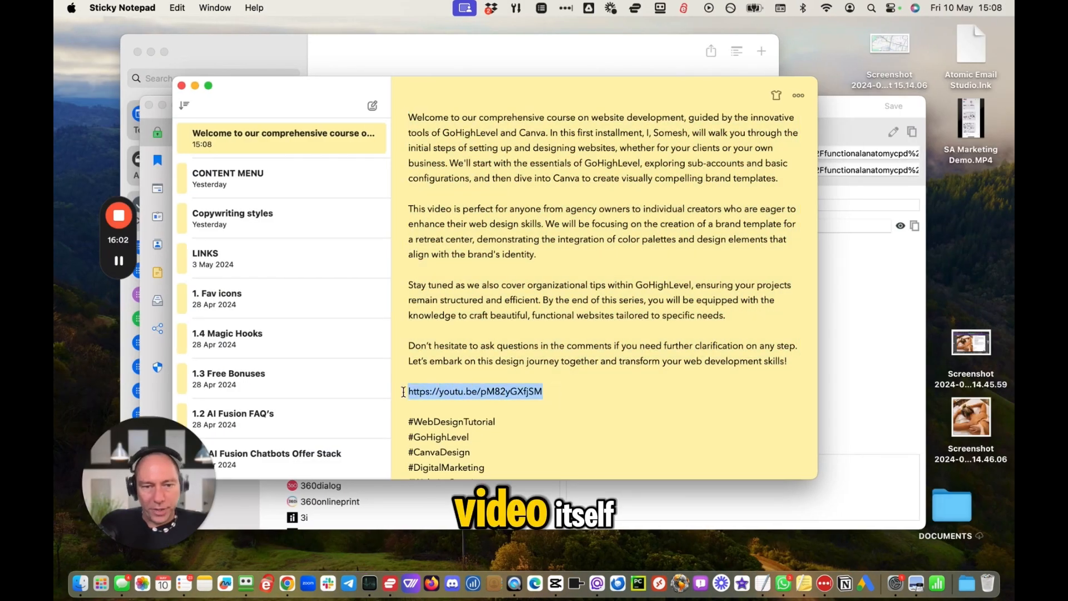
key("super+c")
key("super+Tab")
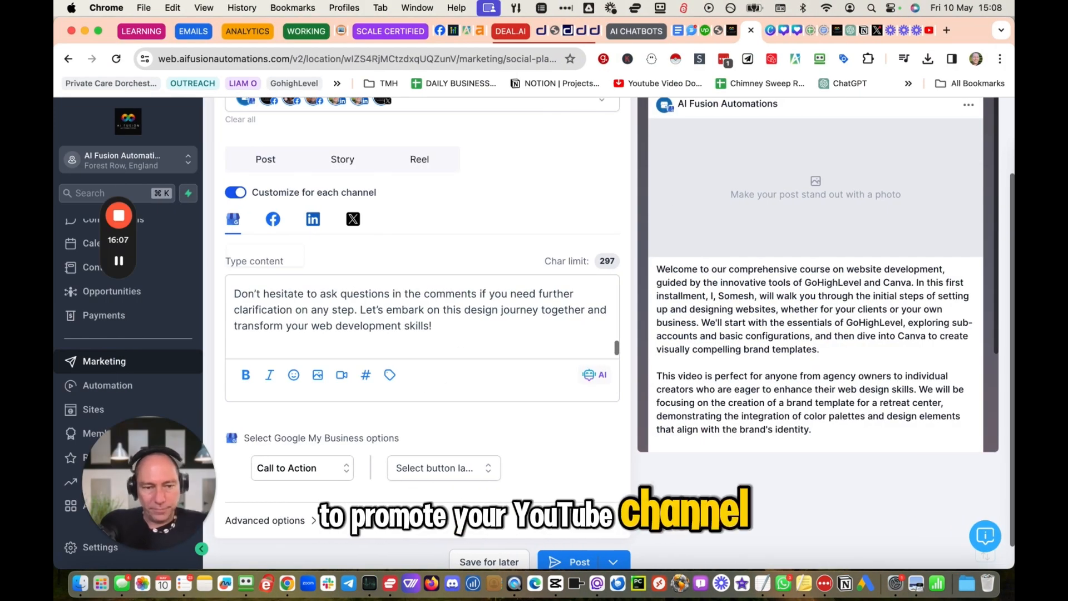
left_click(235, 326)
key("super+v")
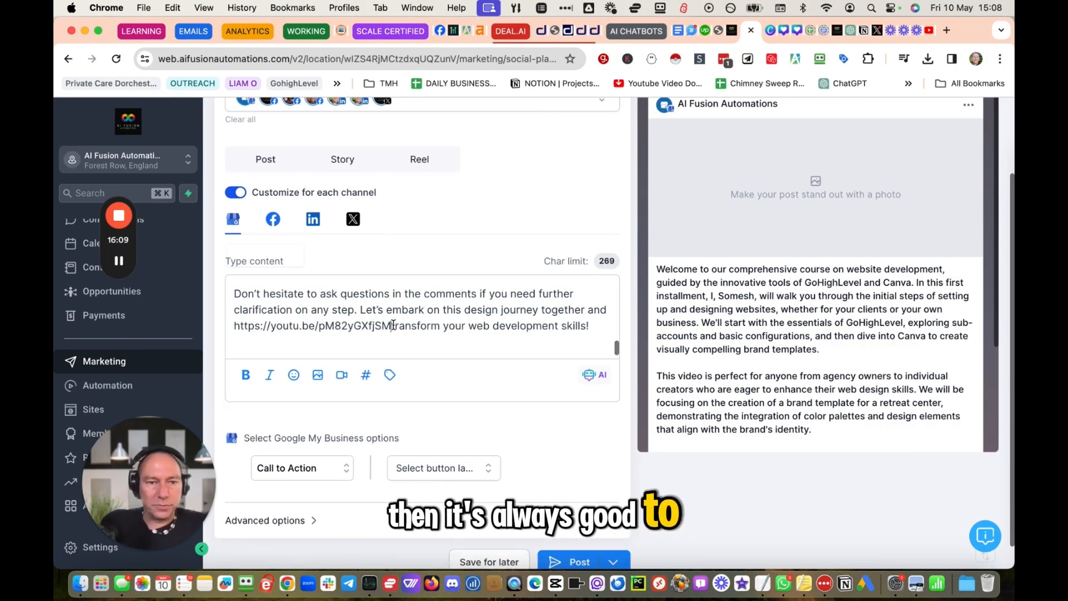
left_click_drag(393, 325, 219, 331)
key("super+x")
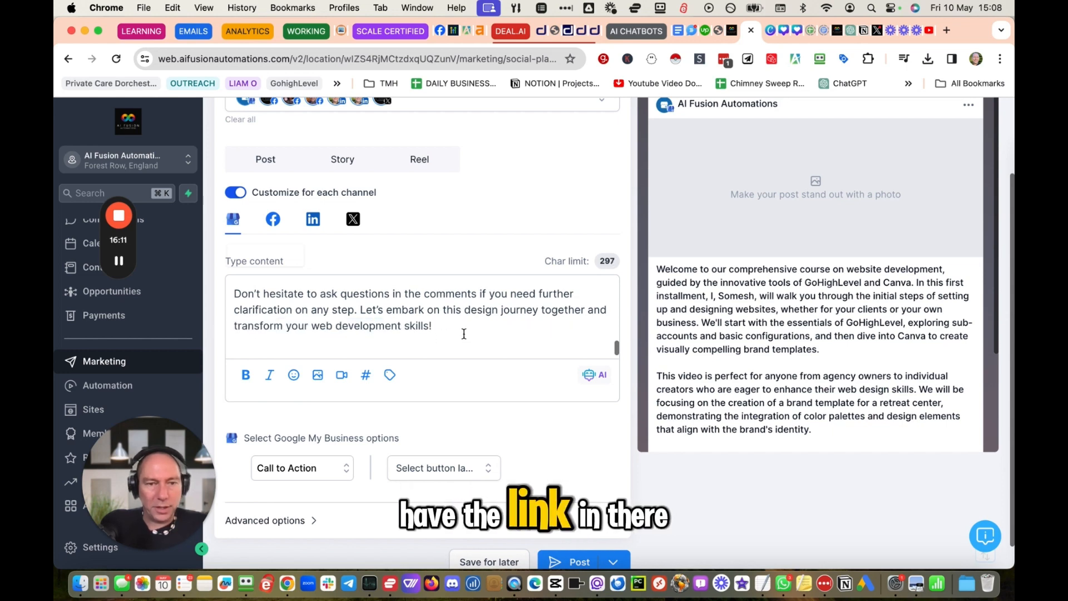
key("Return")
key("Return")
key("super+v")
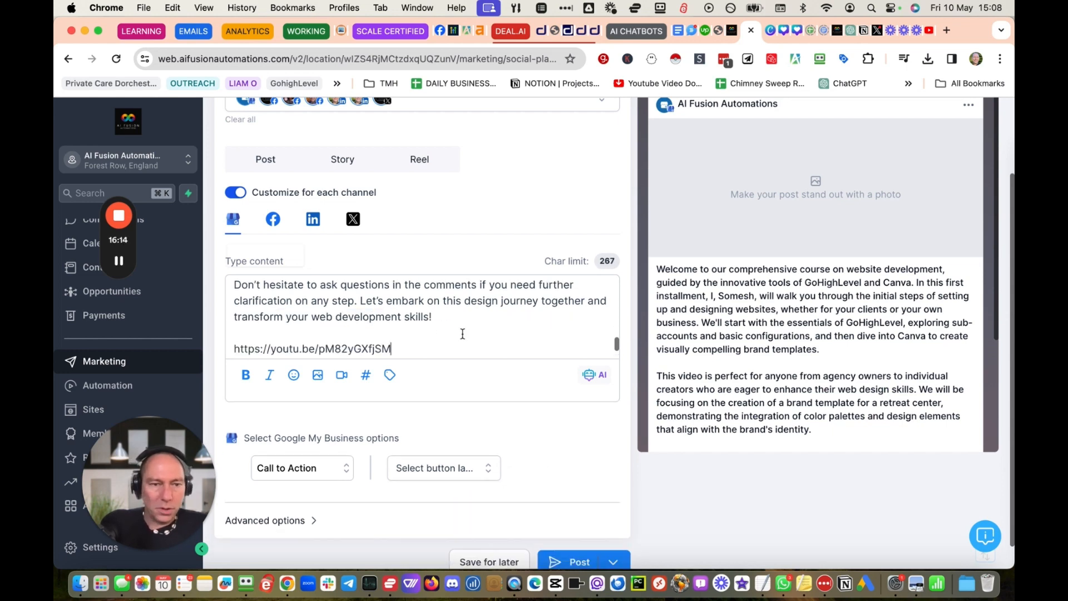
- Upload Master Web Design.png from Downloads to the media library and attach it to the post as its image
scroll(462, 334, "up", 3)
scroll(463, 333, "up", 5)
scroll(451, 342, "down", 2)
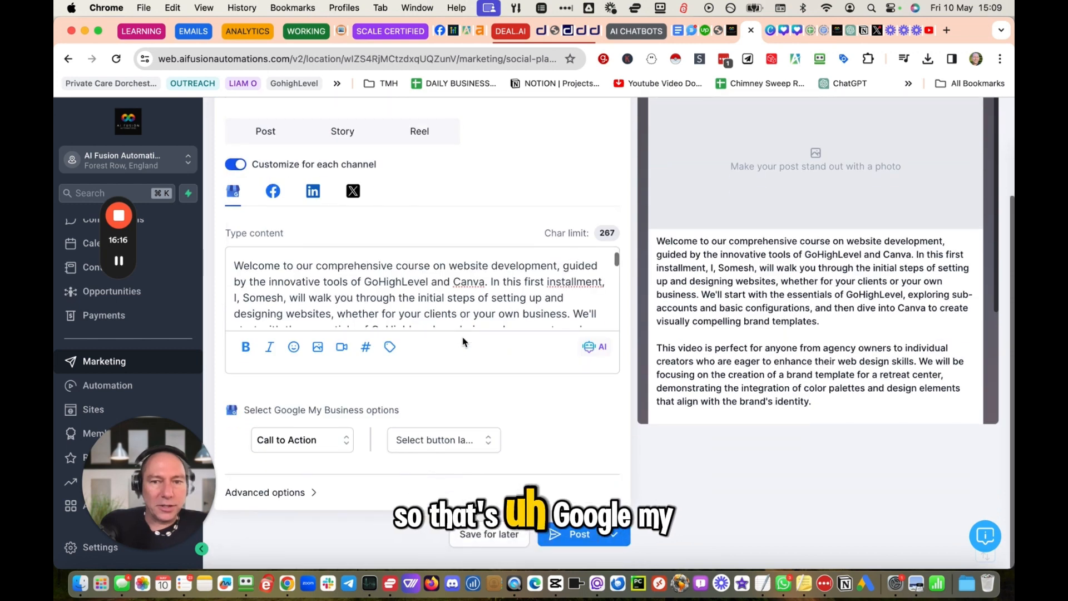
scroll(466, 295, "down", 10)
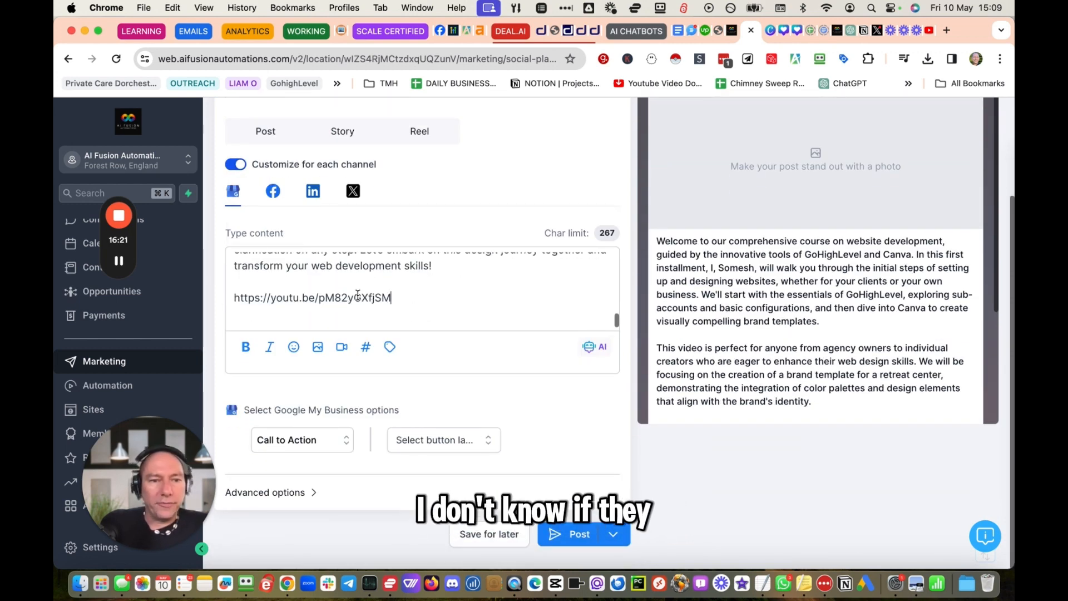
left_click(319, 351)
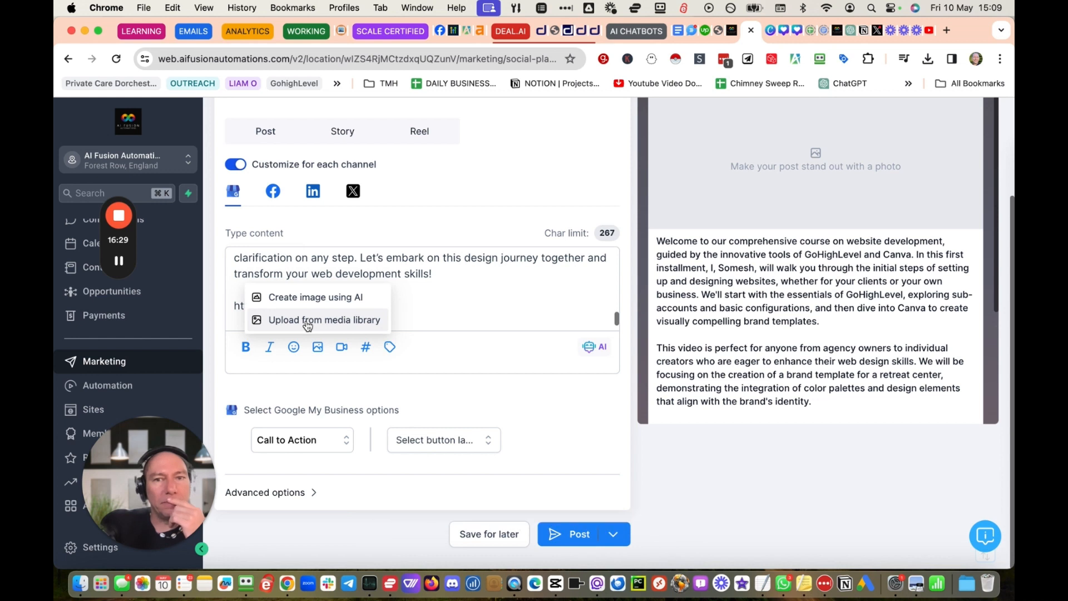
left_click(341, 327)
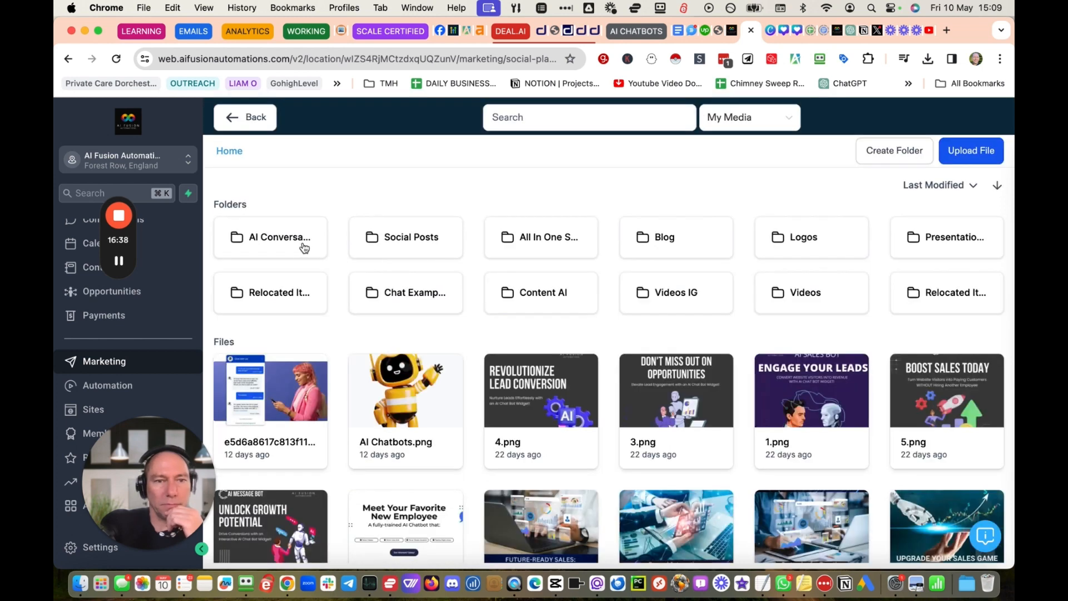
left_click(956, 153)
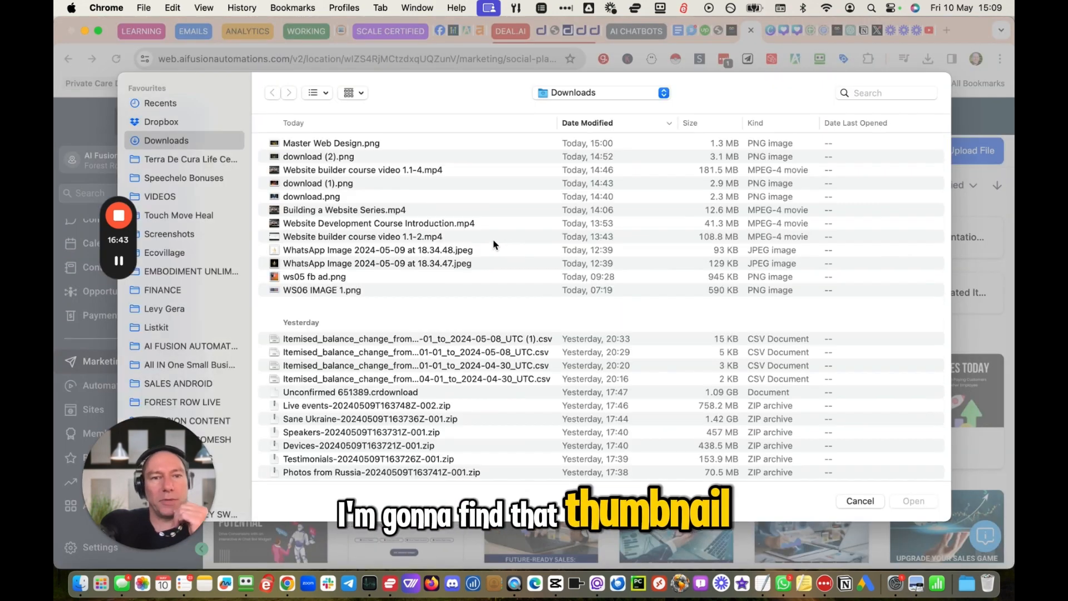
double_click(315, 145)
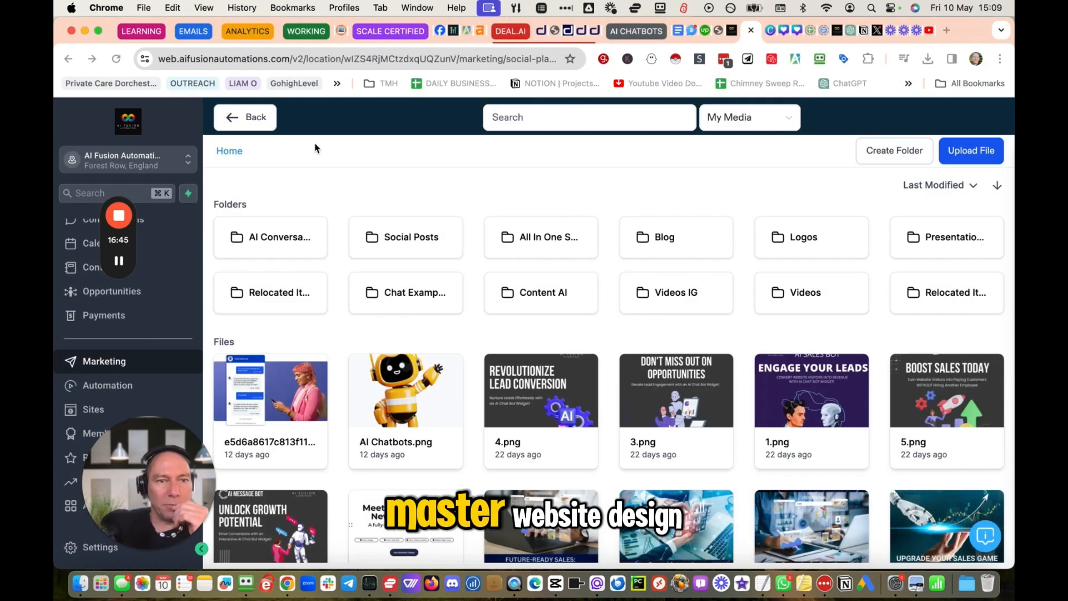
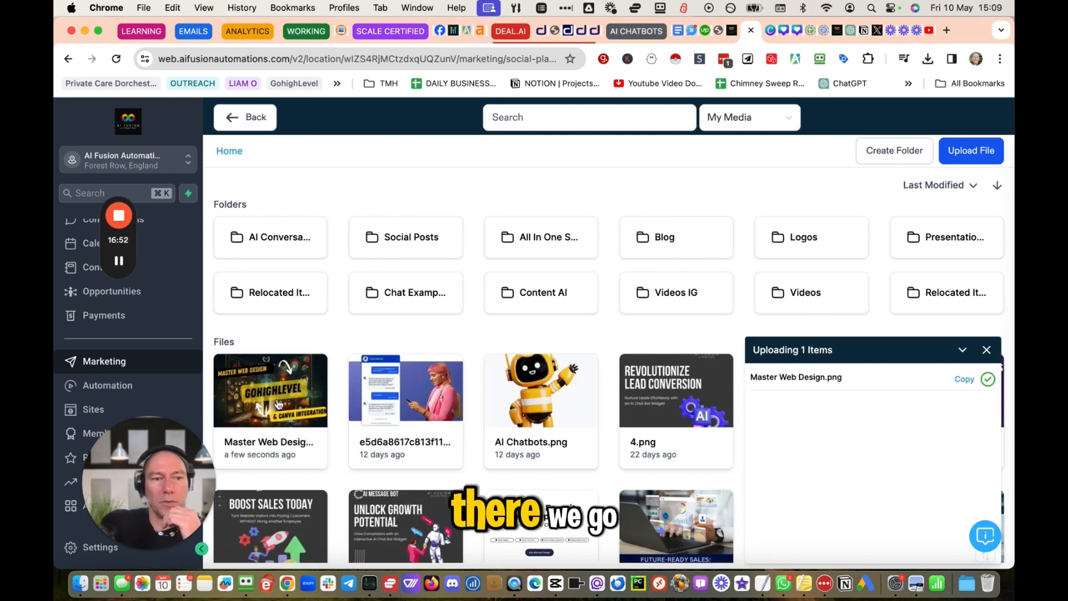
left_click(279, 404)
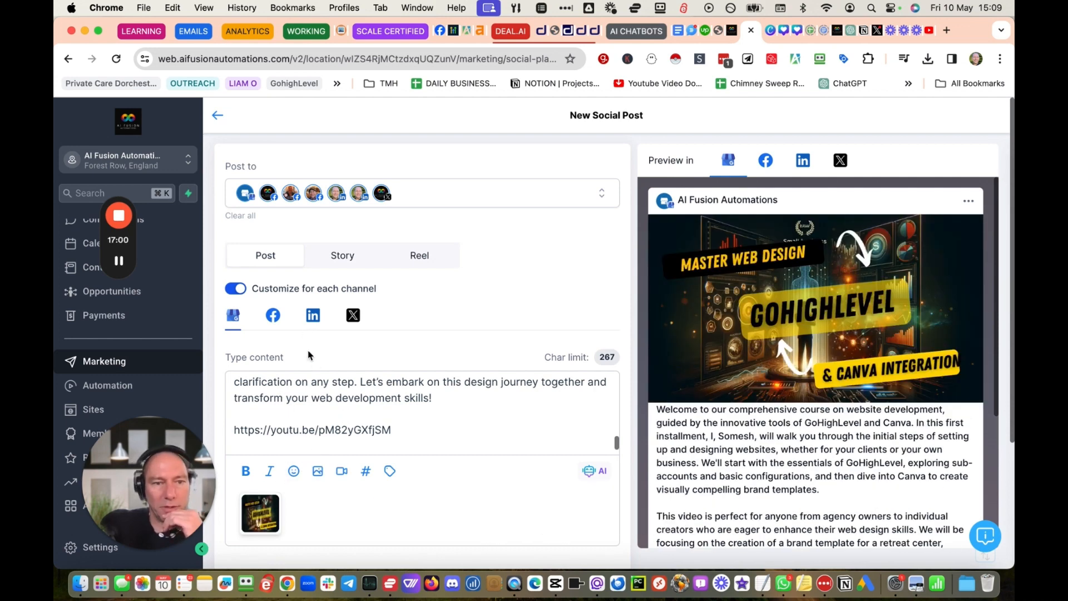
- Copy the full description with the video link from the sticky note and paste it into the Facebook version's content
left_click(273, 322)
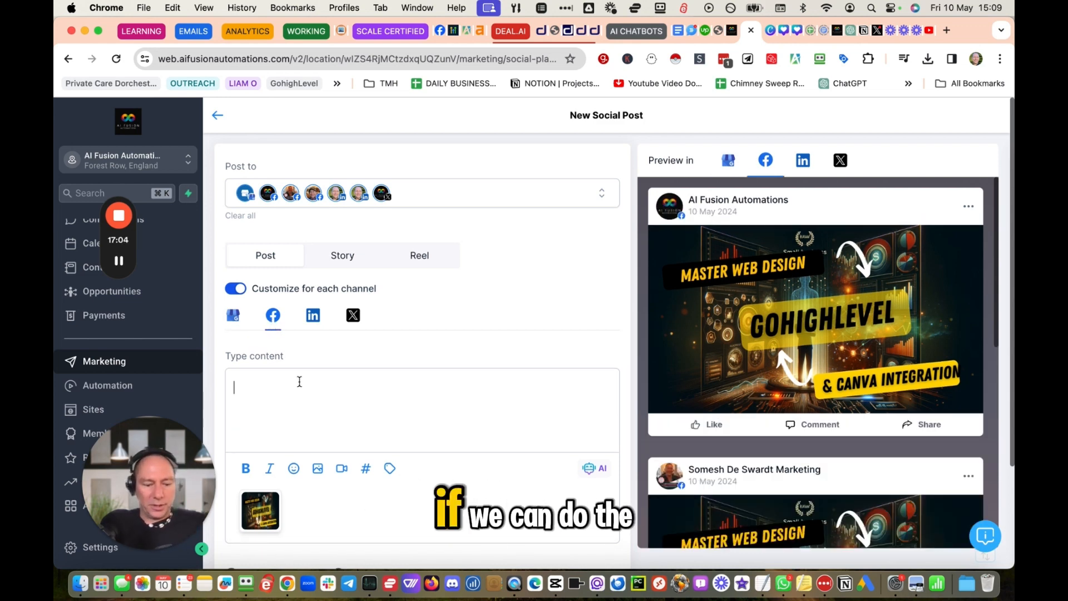
key("super+Tab")
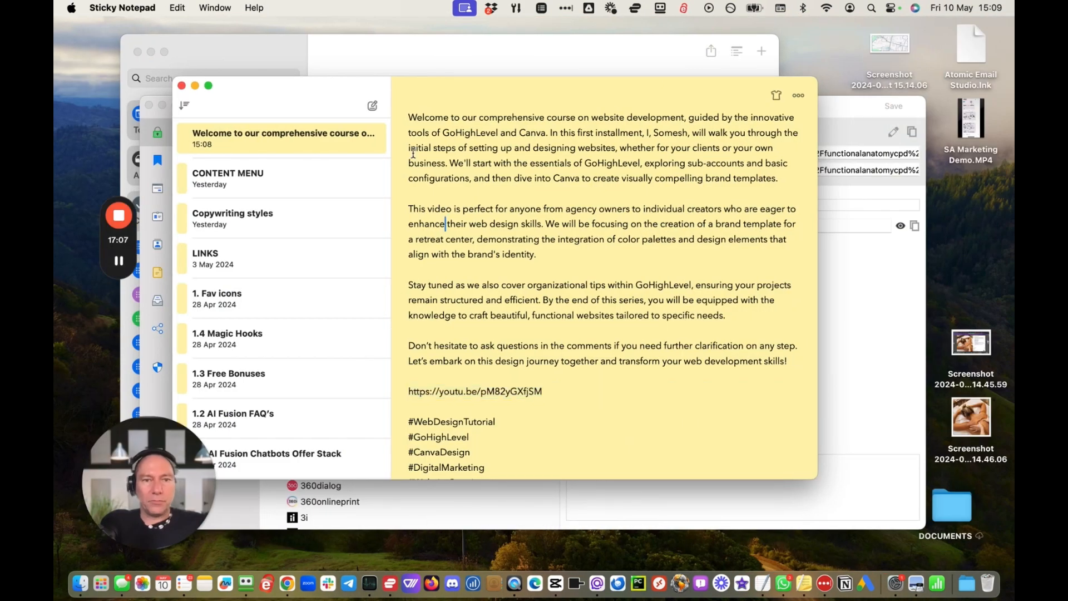
left_click_drag(410, 116, 558, 388)
key("super+c")
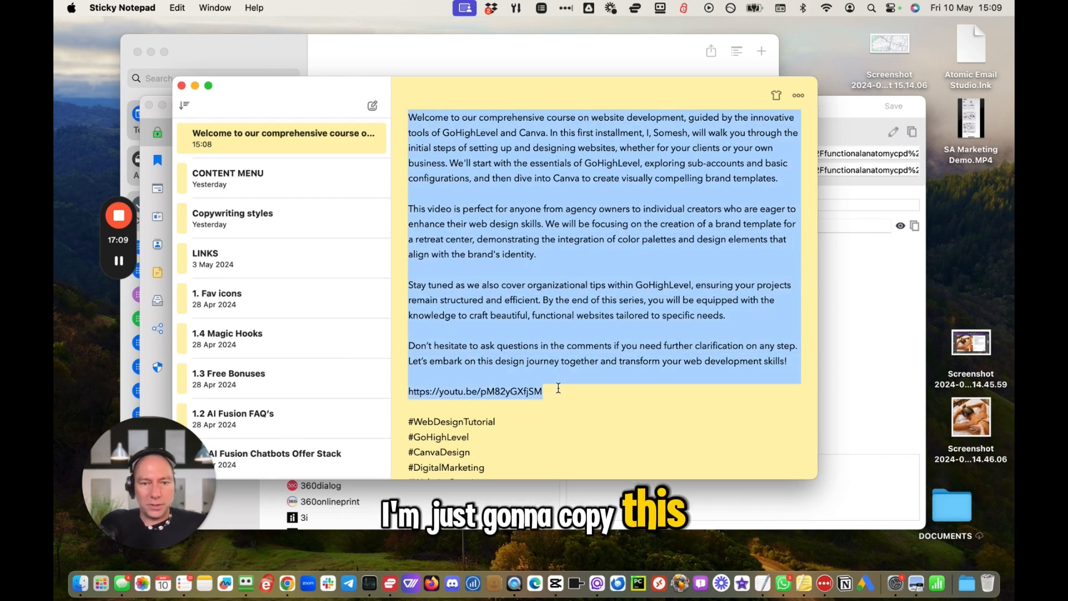
key("super+Tab")
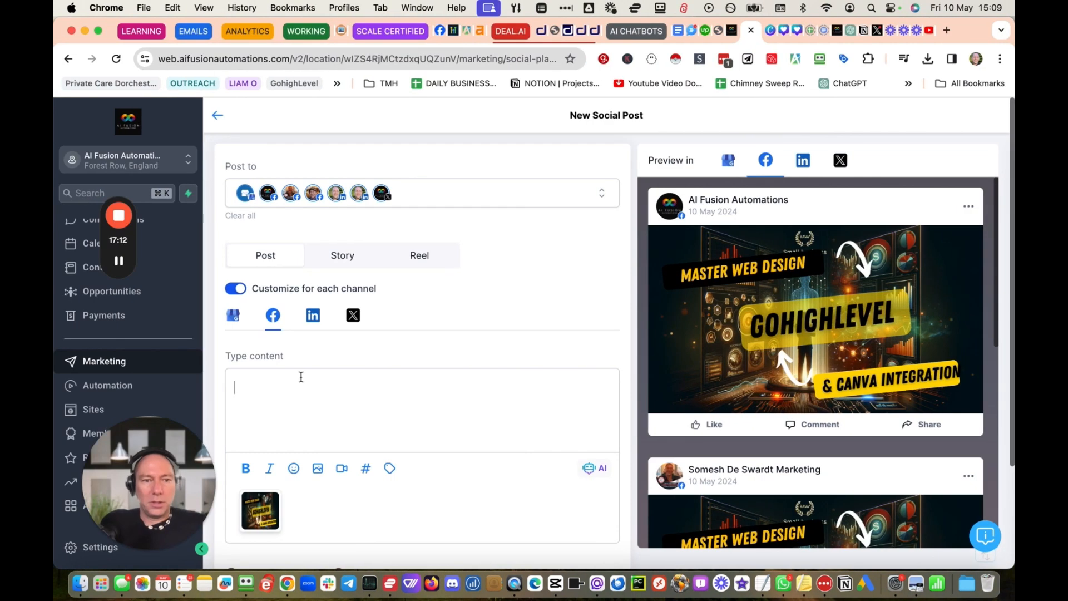
key("super+v")
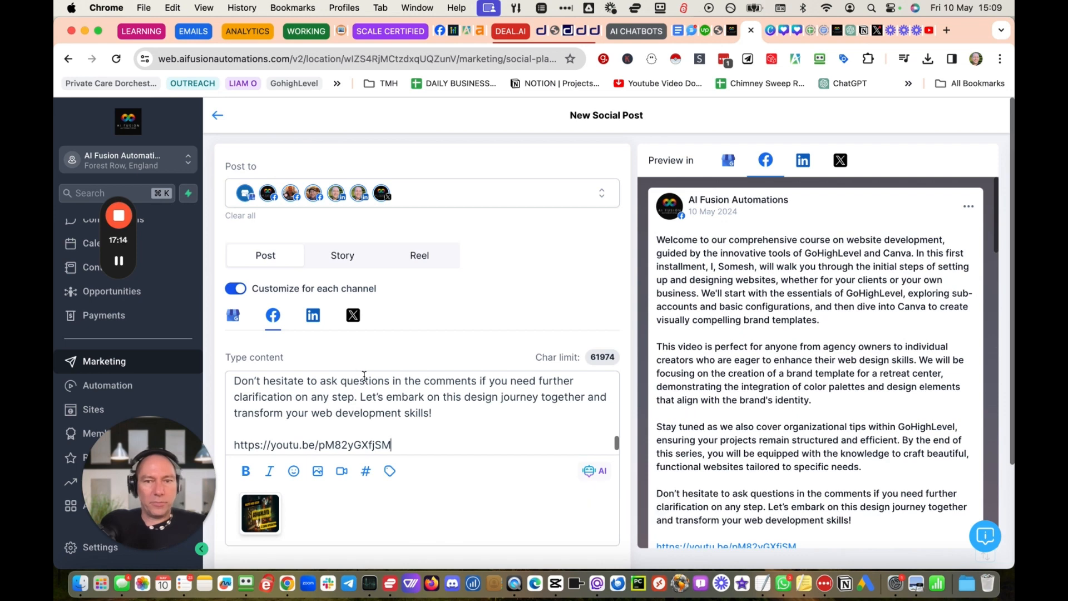
scroll(379, 381, "down", 1)
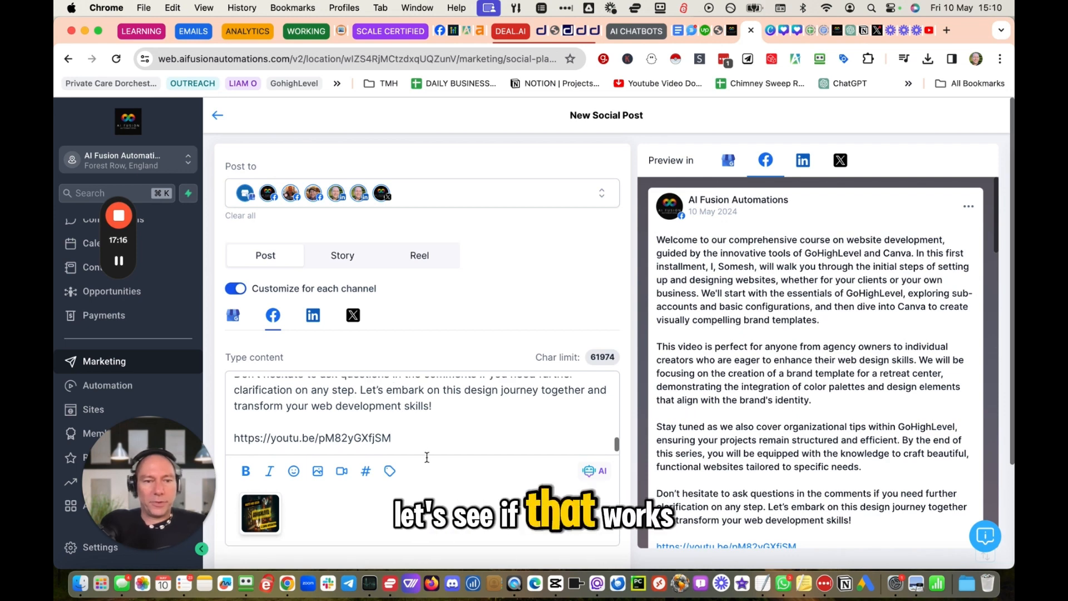
scroll(426, 457, "down", 3)
scroll(423, 435, "up", 3)
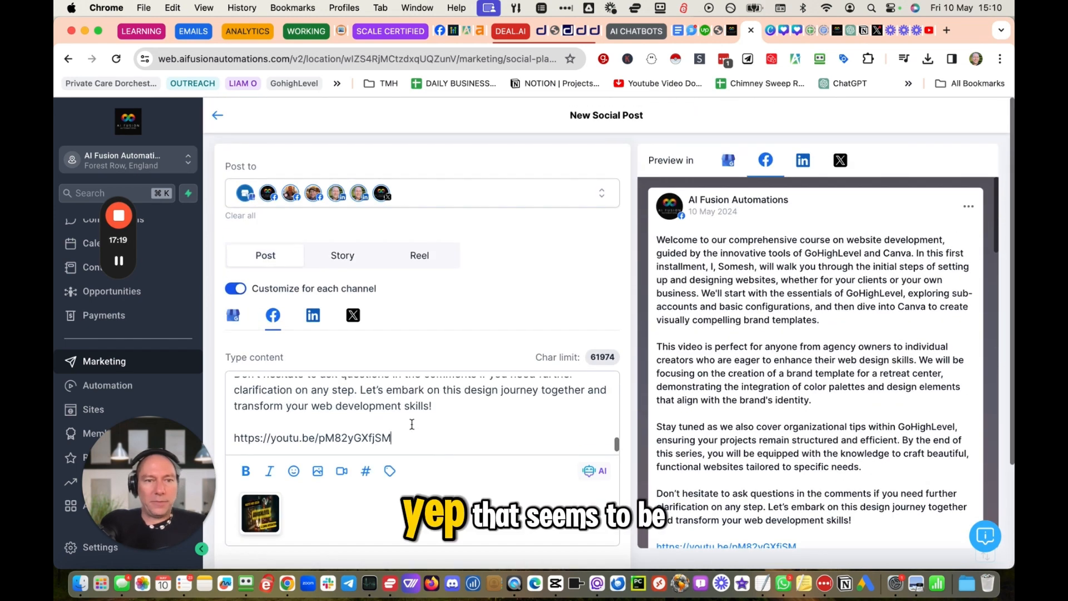
- Paste the same description and video link into the LinkedIn version's content and check its preview
left_click(312, 317)
left_click(286, 399)
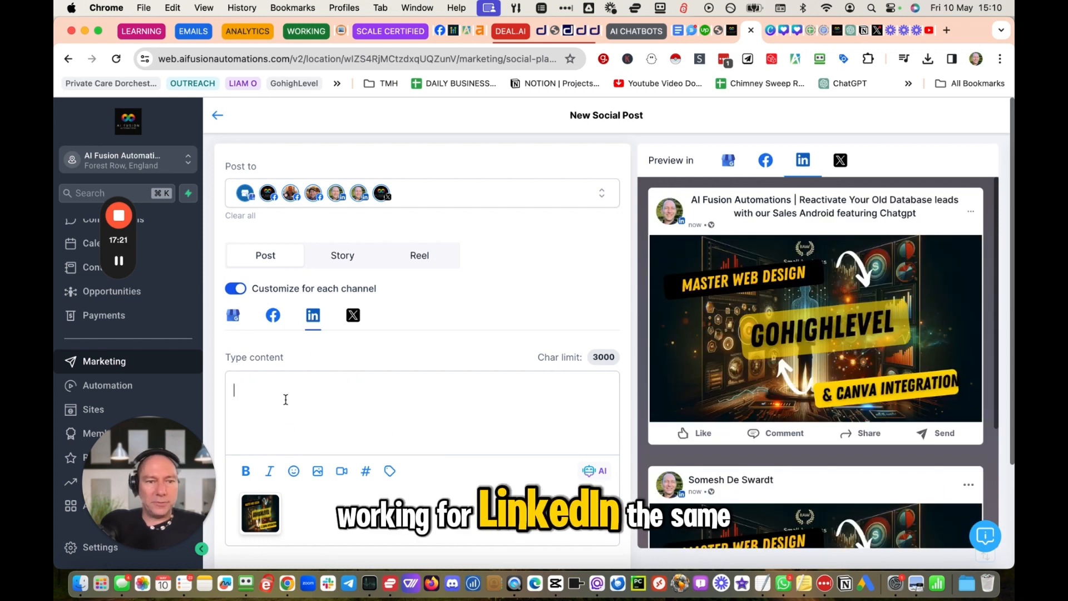
key("super+v")
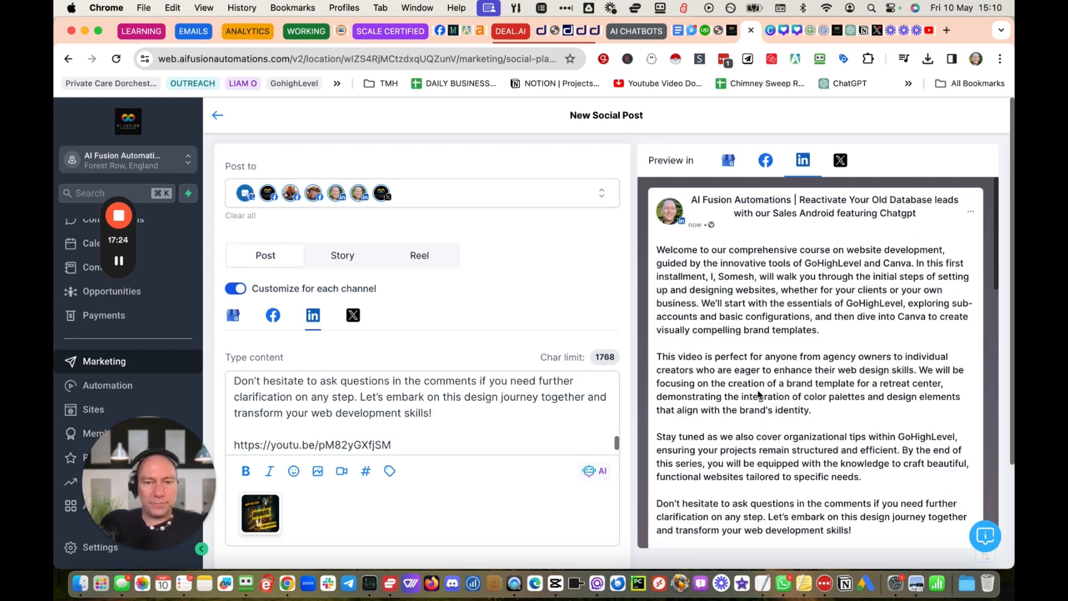
scroll(758, 394, "down", 10)
scroll(758, 394, "up", 4)
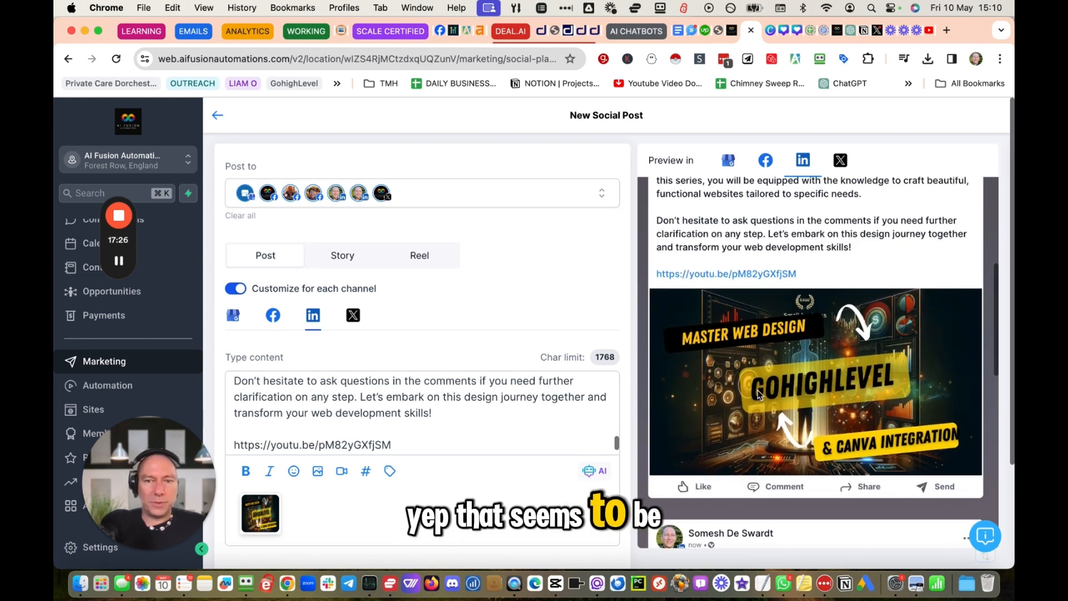
scroll(759, 394, "up", 5)
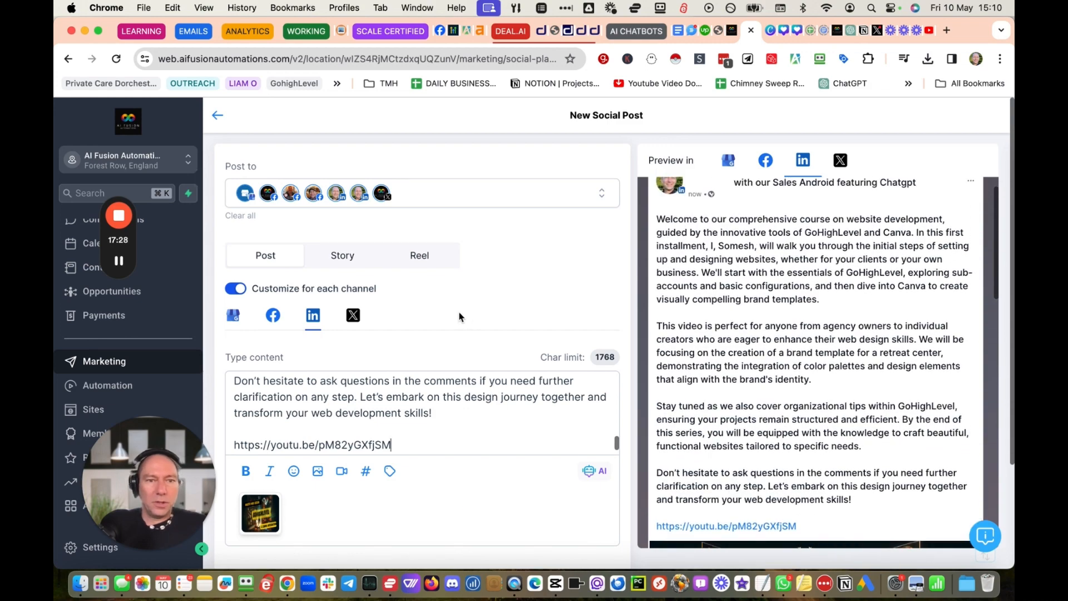
left_click(352, 315)
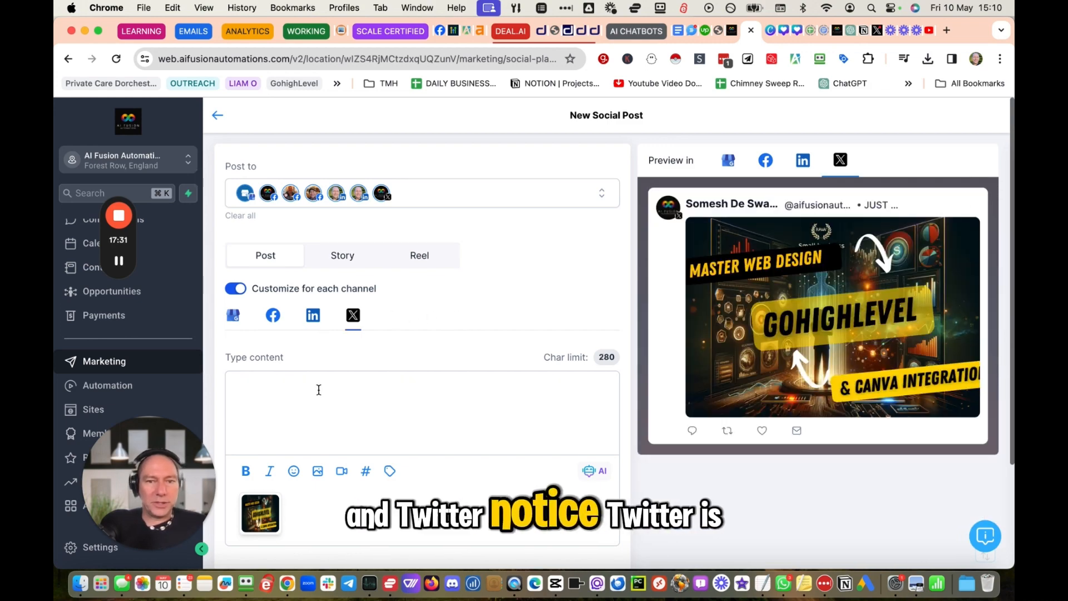
key("ctrl+Right")
left_click(612, 210)
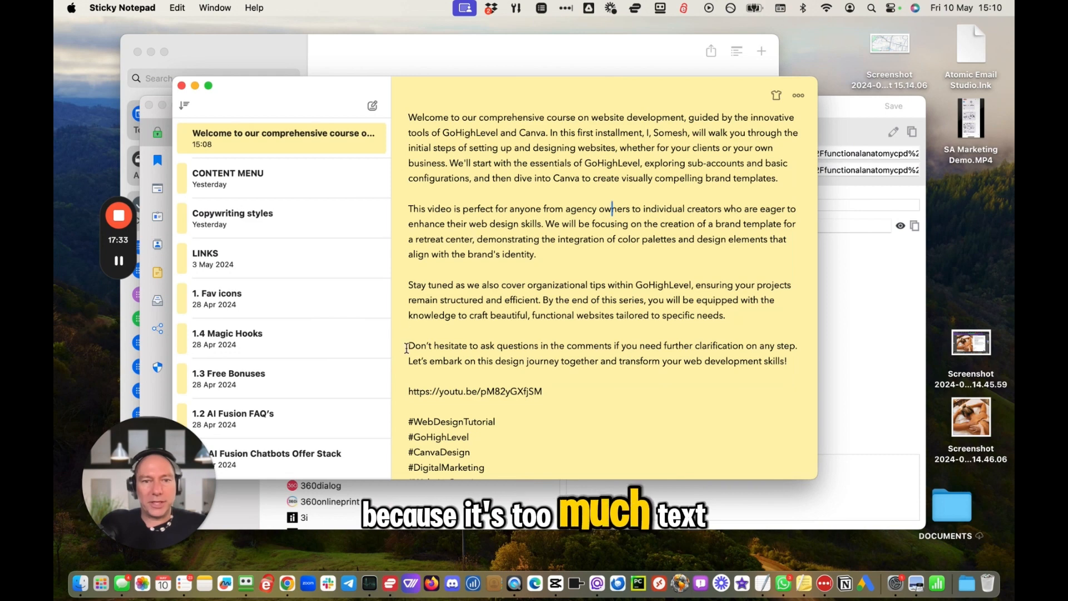
left_click_drag(557, 390, 407, 392)
key("super+c")
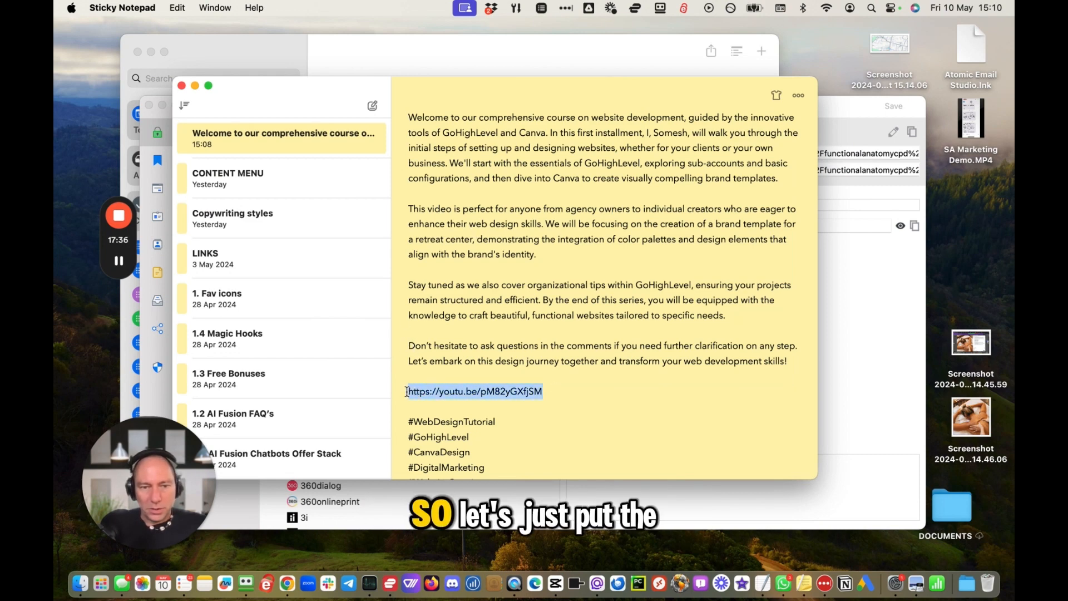
key("ctrl+Left")
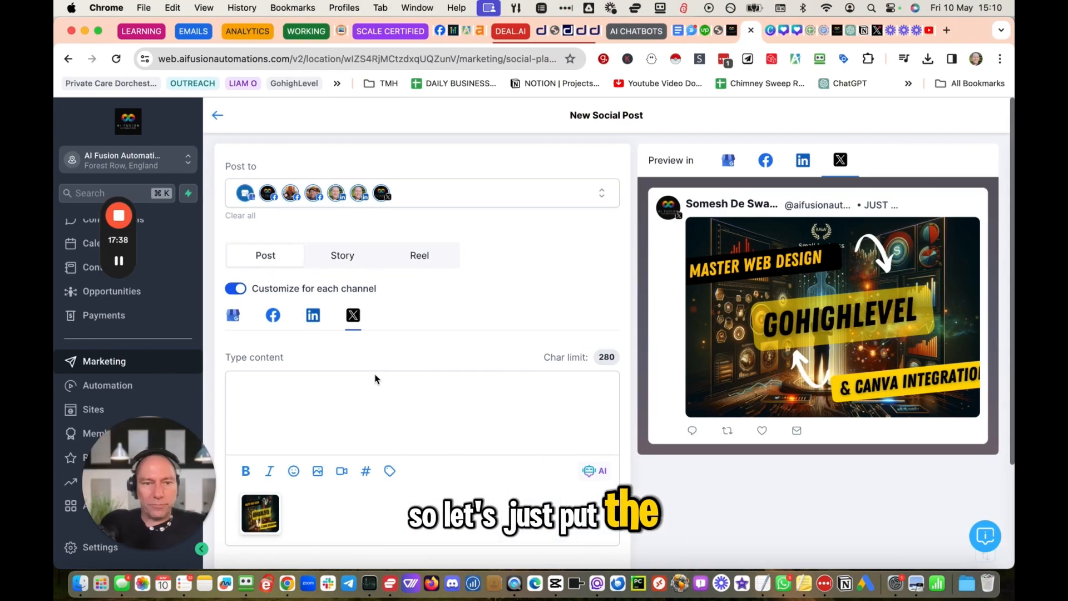
left_click(310, 383)
key("super+v")
- Copy the title "Master Web Design: GoHighLevel & Canva Integration | Full Tutorial for Agencies" from ChatGPT and insert it above the X post's link
key("ctrl+Right")
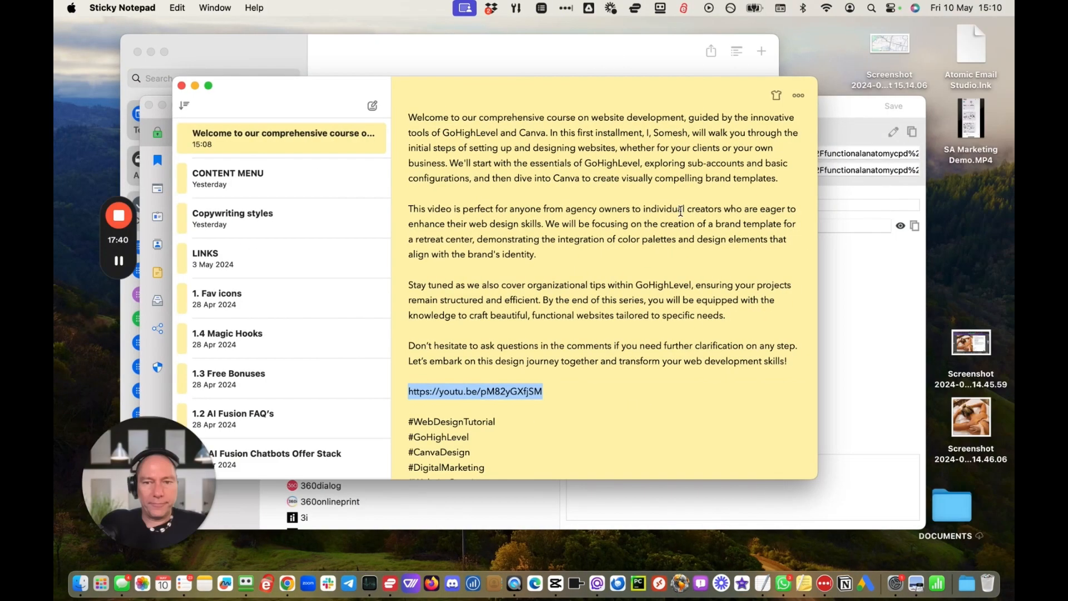
key("super+Tab")
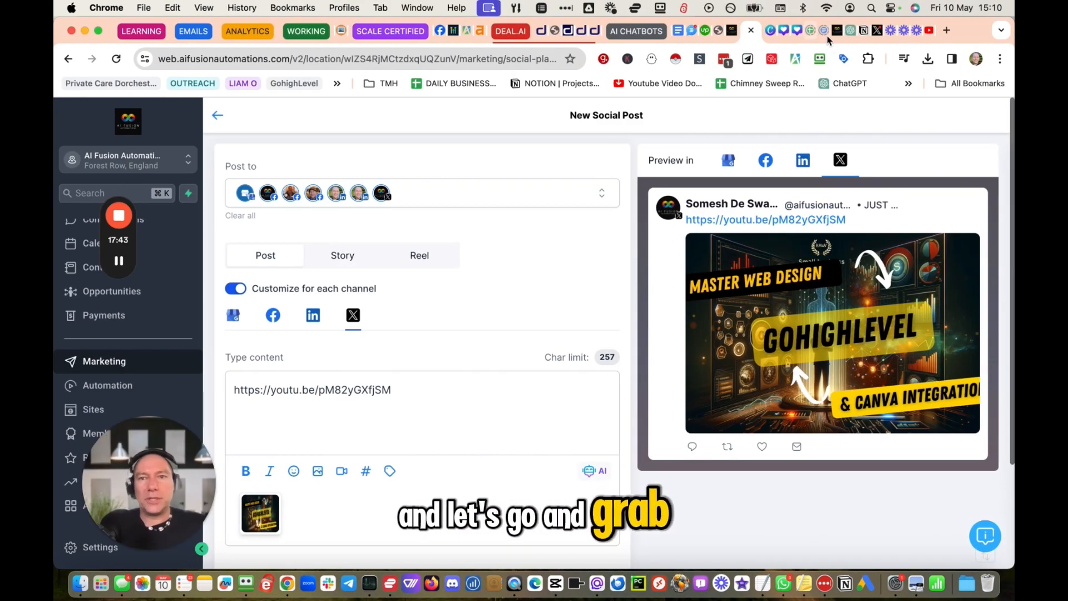
left_click(824, 31)
scroll(528, 195, "up", 5)
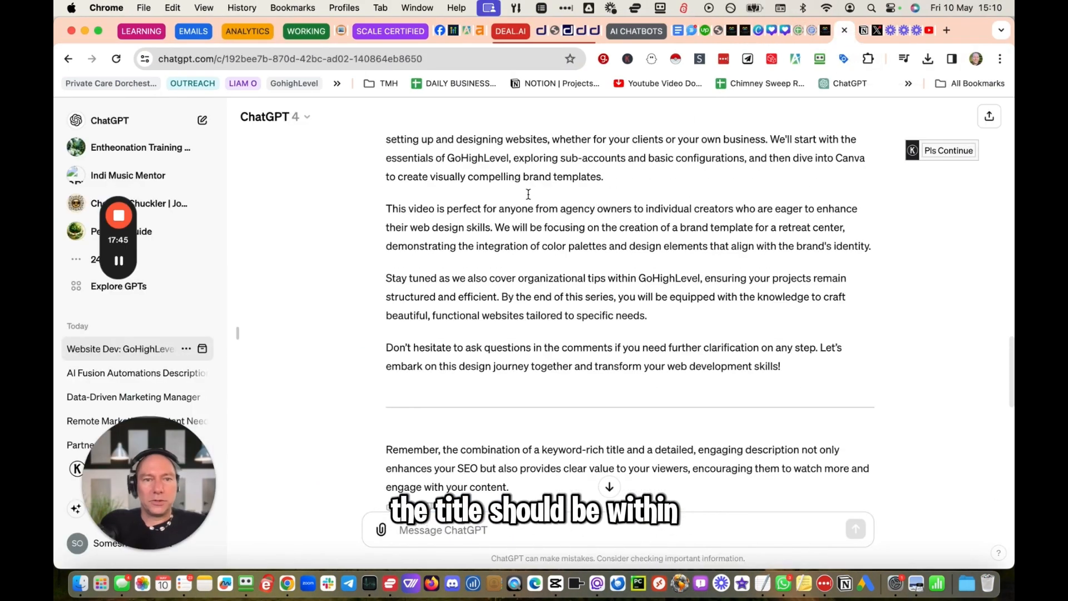
scroll(528, 193, "up", 5)
left_click_drag(773, 292, 388, 292)
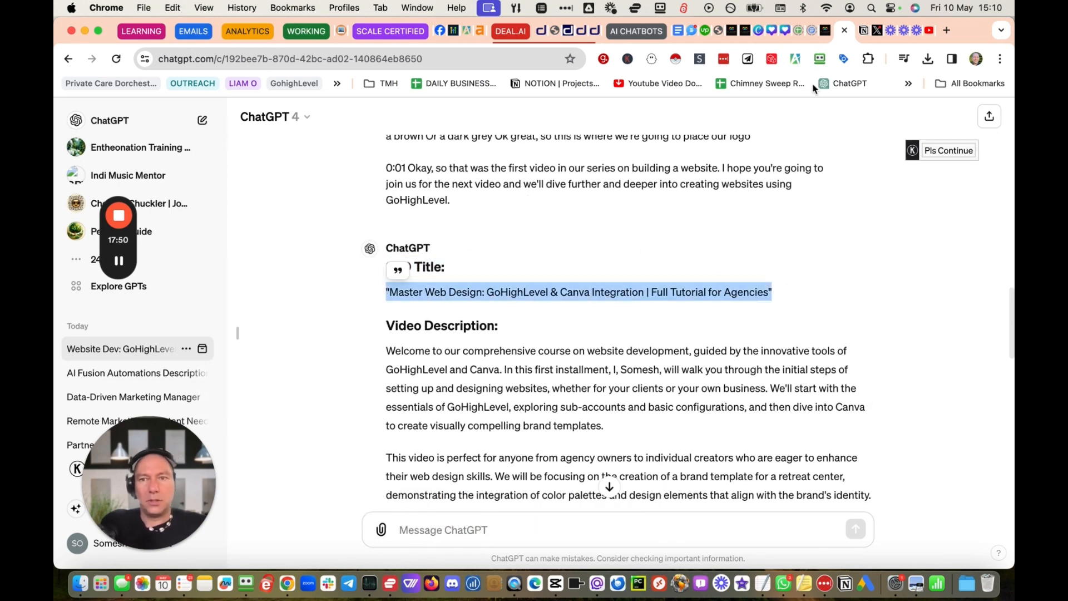
left_click(745, 31)
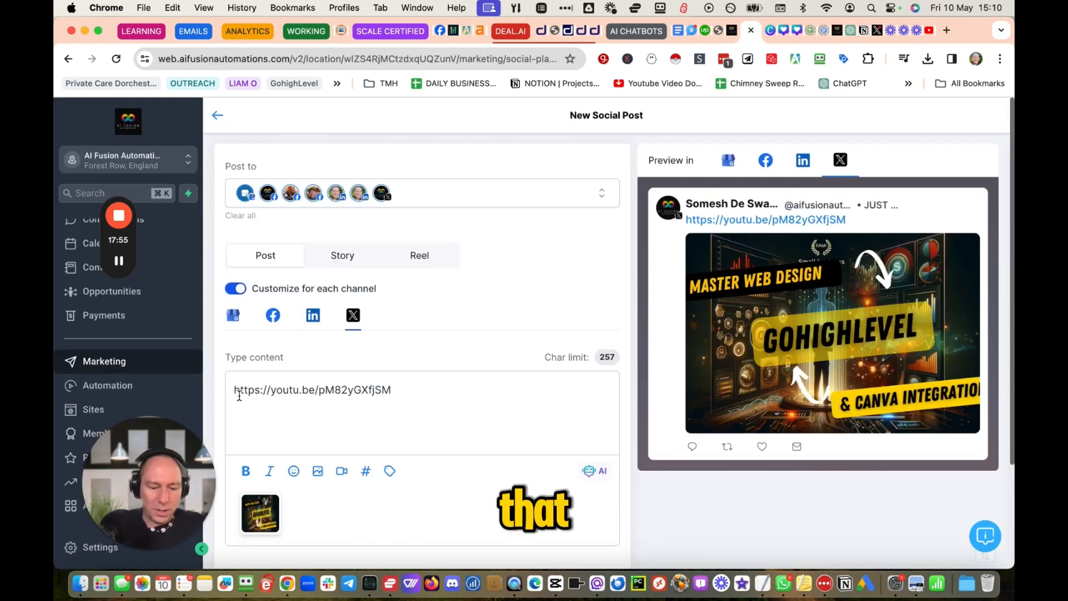
type("\"Master Web Design: GoHighLevel & Canva Integration | Full Tutorial for Agencies\"")
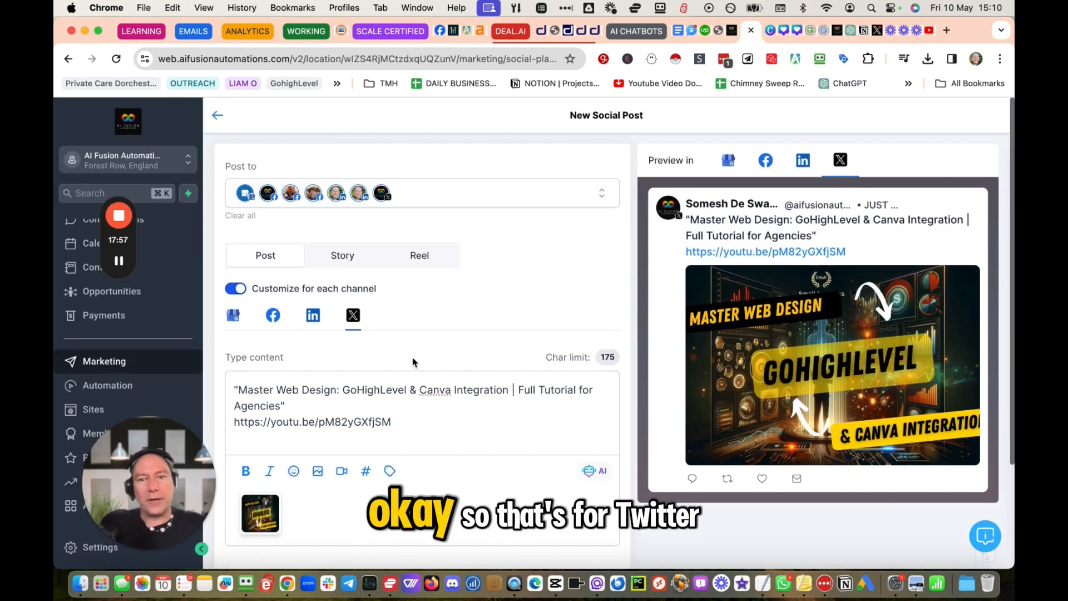
- Copy the hashtags #WebDesignTutorial, #GoHighLevel, #CanvaDesign and #DigitalMarketing from ChatGPT and paste them below the X post's link, separated by a blank line
scroll(414, 362, "down", 3)
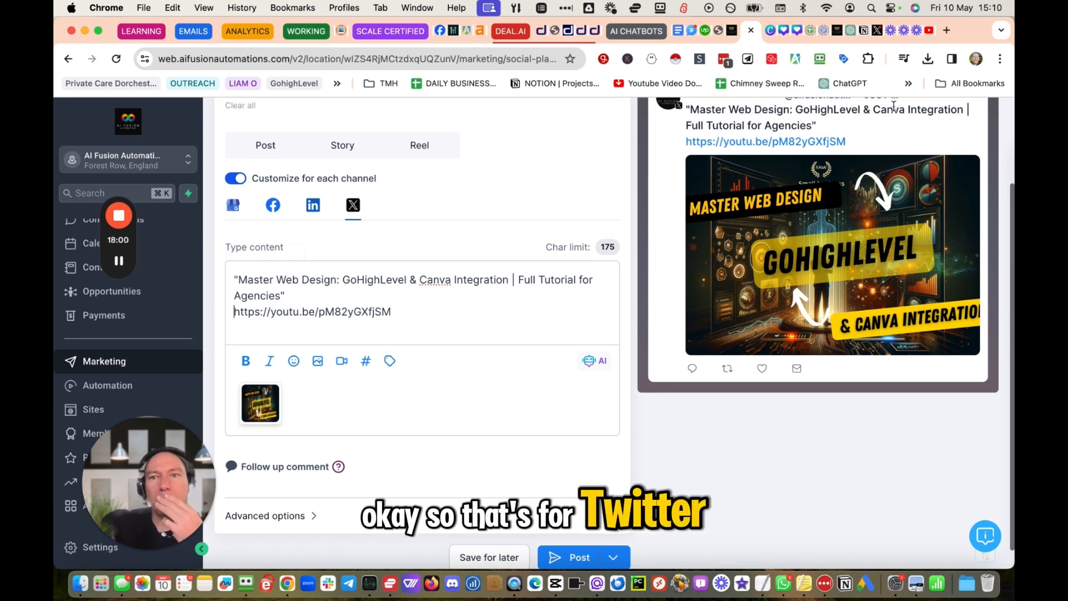
left_click(850, 30)
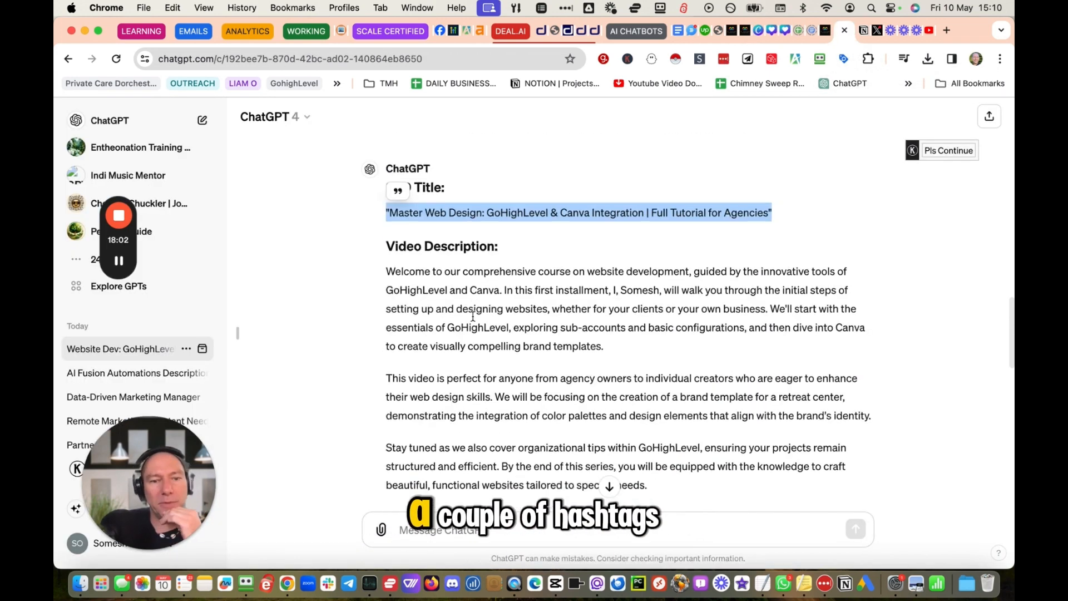
scroll(473, 316, "down", 15)
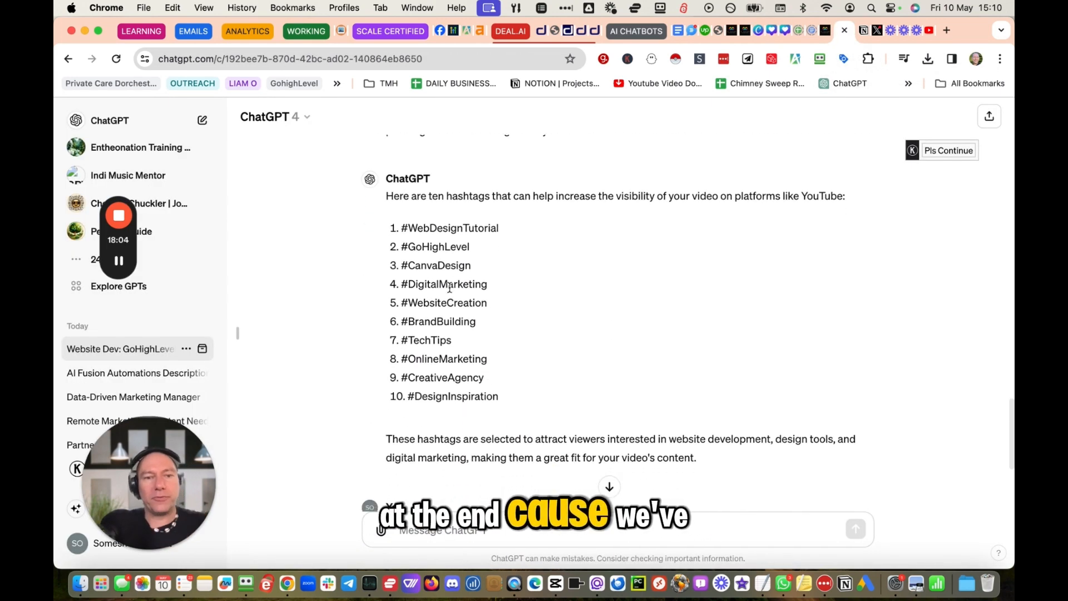
left_click_drag(401, 223, 497, 286)
key("super+c")
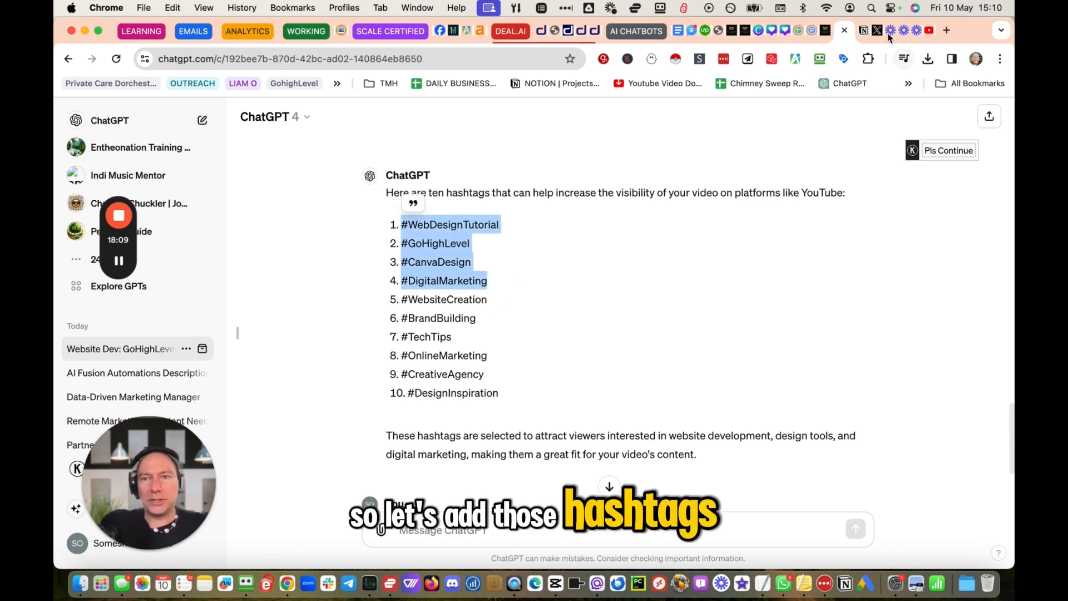
left_click(744, 30)
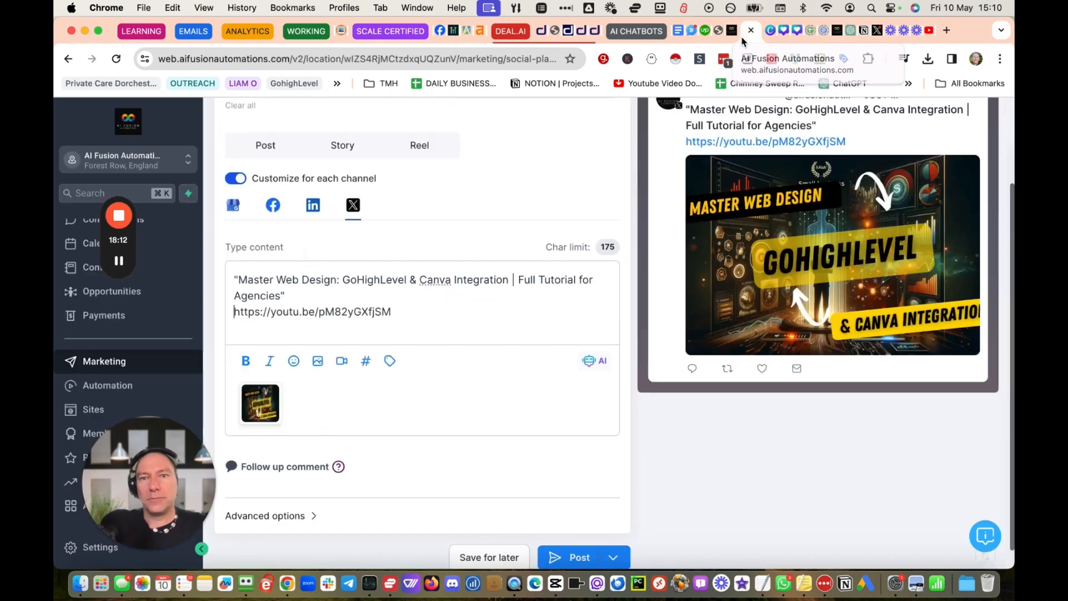
key("Return")
key("Return")
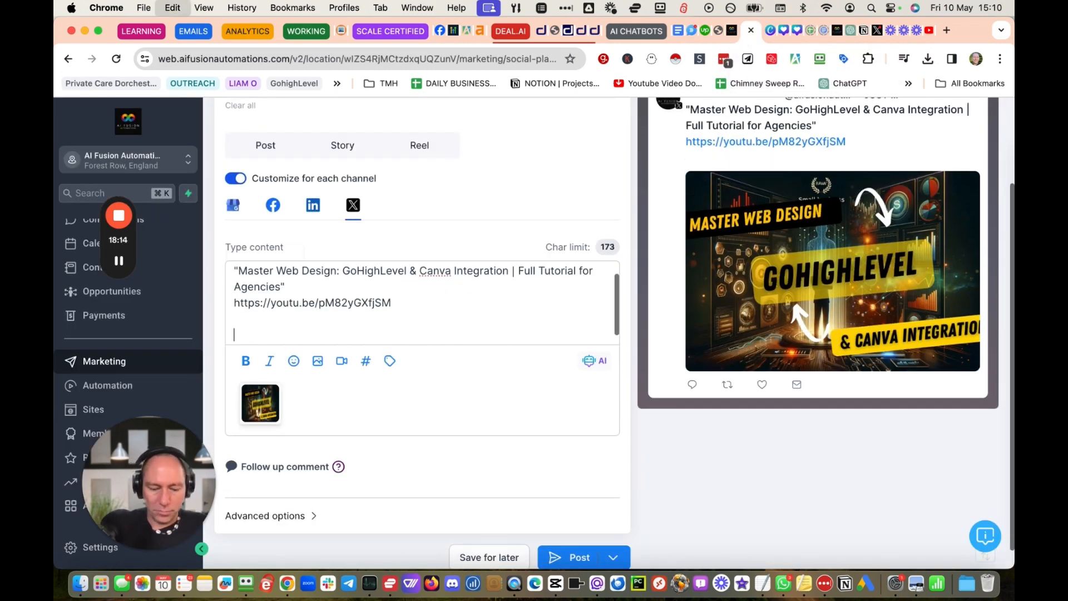
key("super+v")
- Post immediately to all selected social accounts and check the status of the new entries among the recent posts
scroll(533, 424, "down", 1)
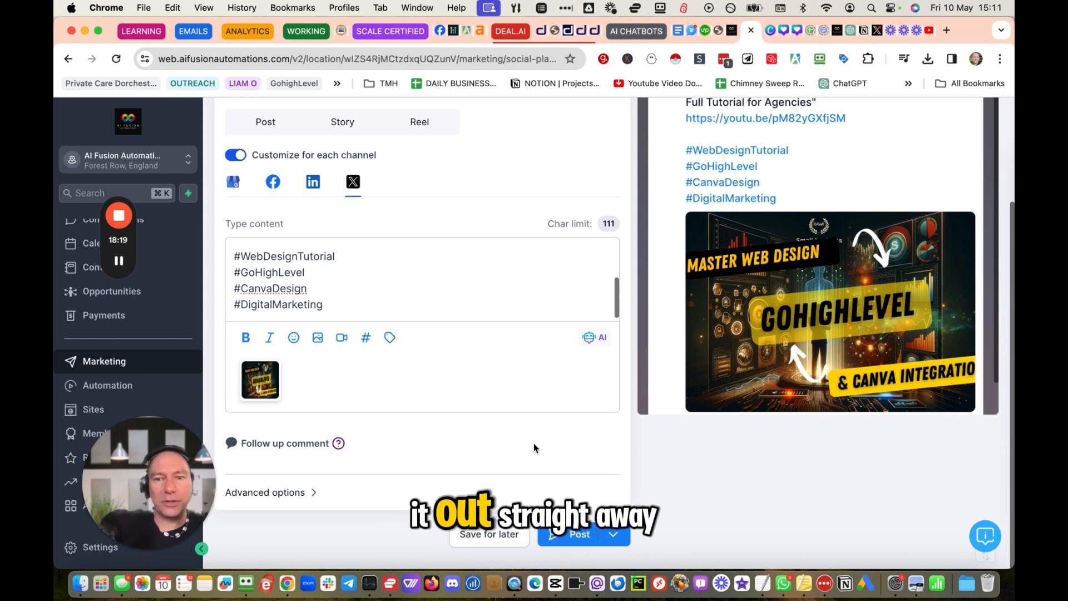
left_click(555, 536)
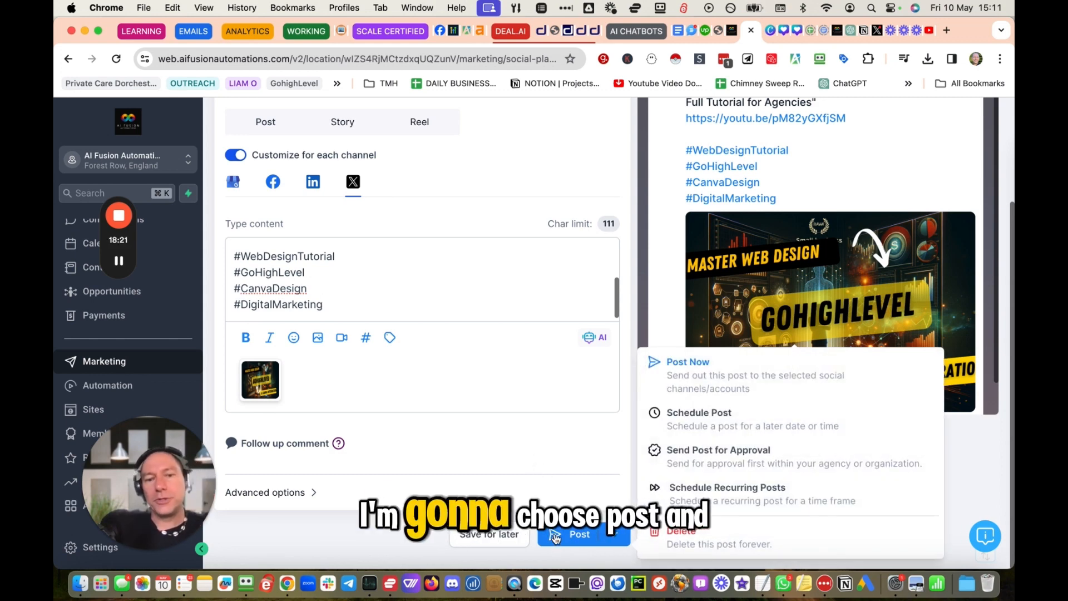
left_click(653, 365)
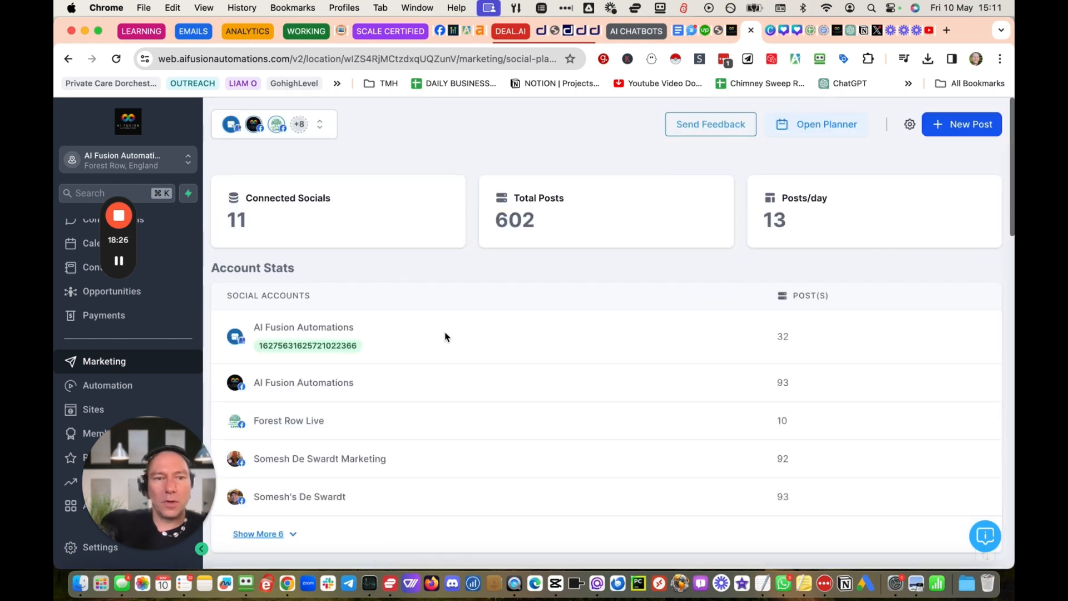
scroll(445, 335, "down", 5)
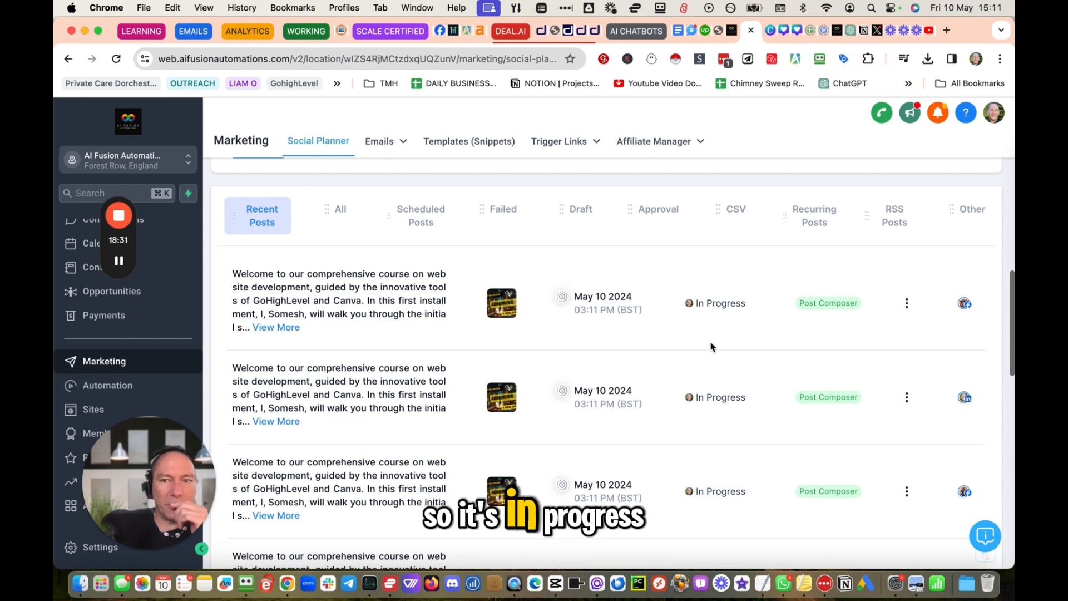
scroll(711, 347, "down", 3)
scroll(711, 346, "down", 3)
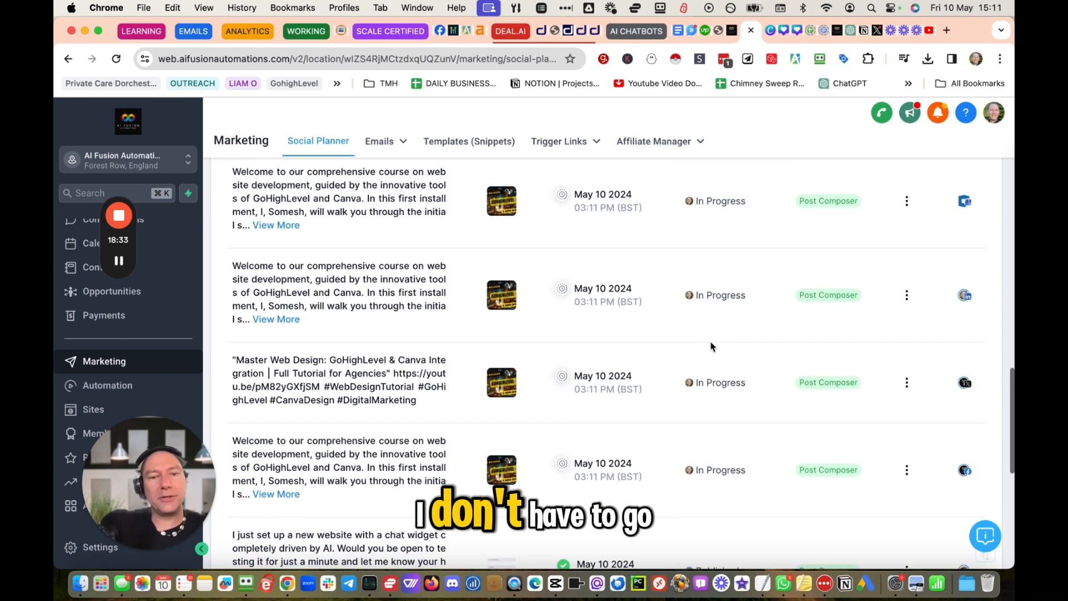
scroll(711, 347, "down", 3)
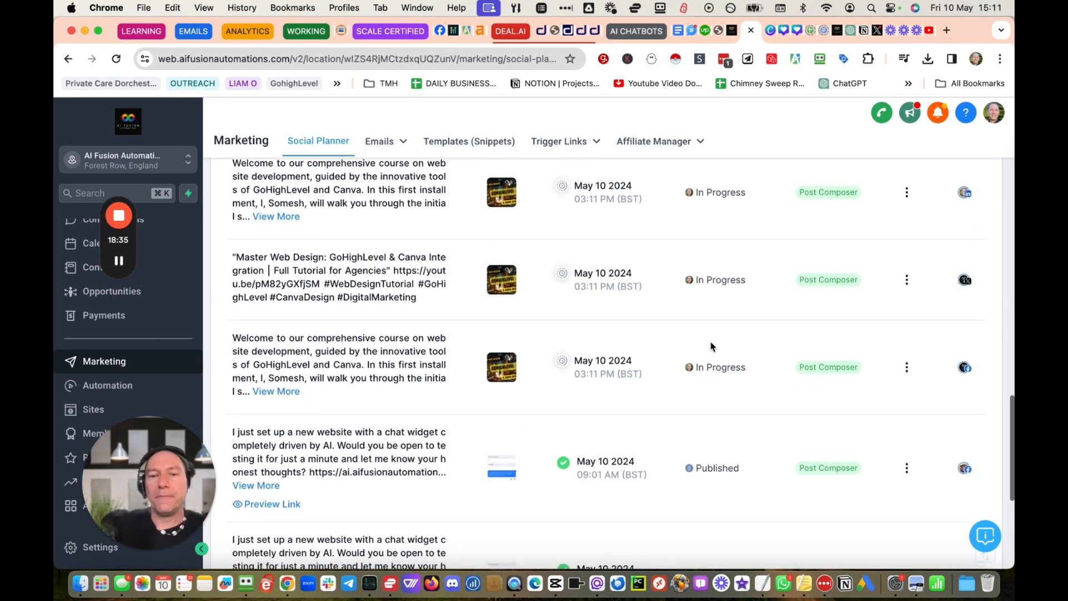
scroll(672, 356, "up", 15)
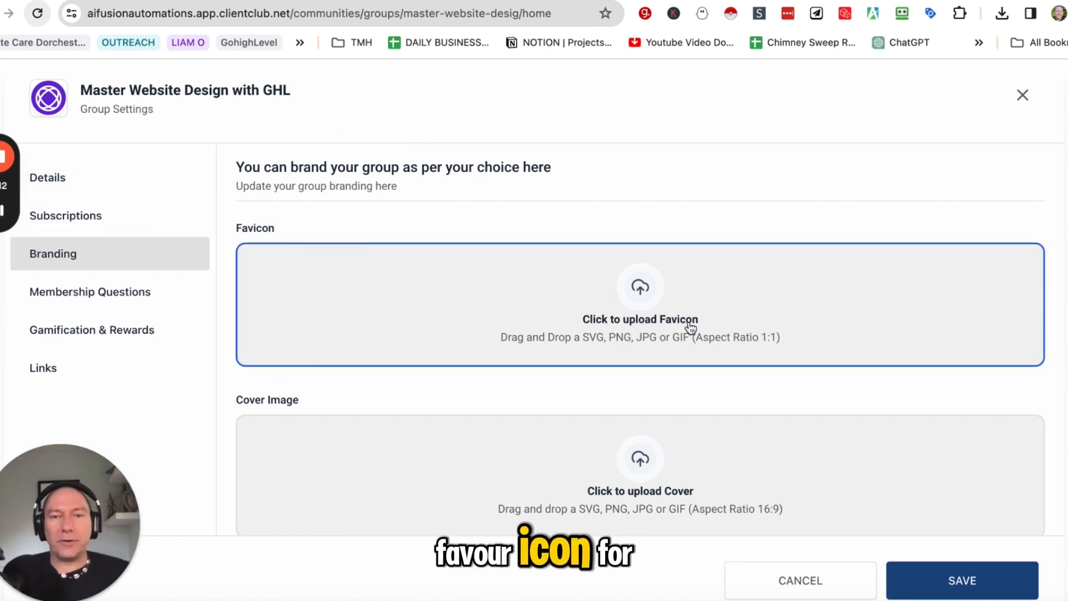
- Switch from the group's branding settings to Canva and start a blank Square Sticker design
left_click(835, 1)
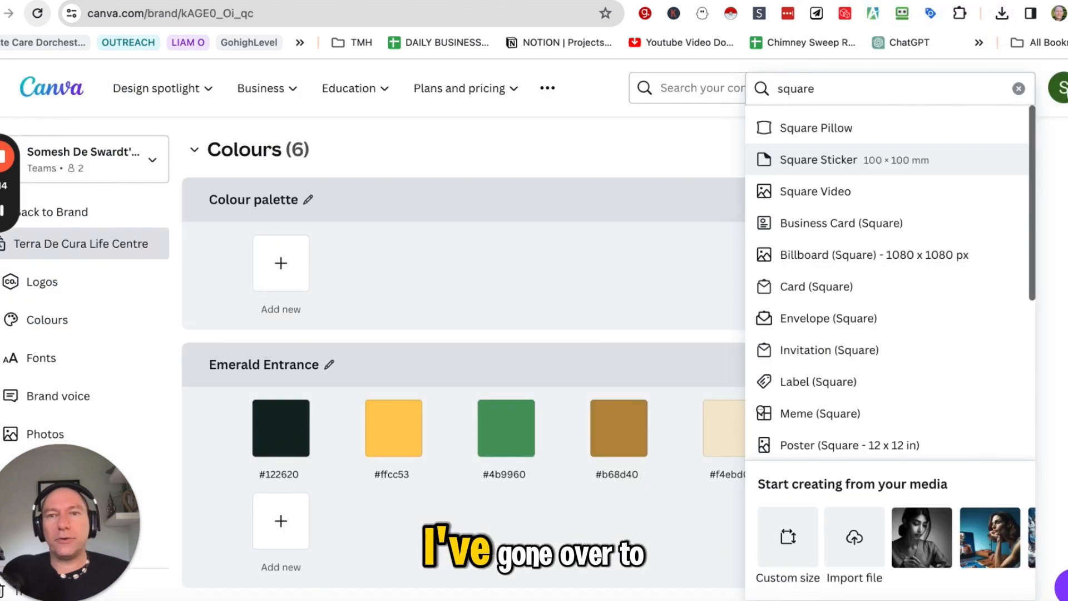
left_click(841, 1)
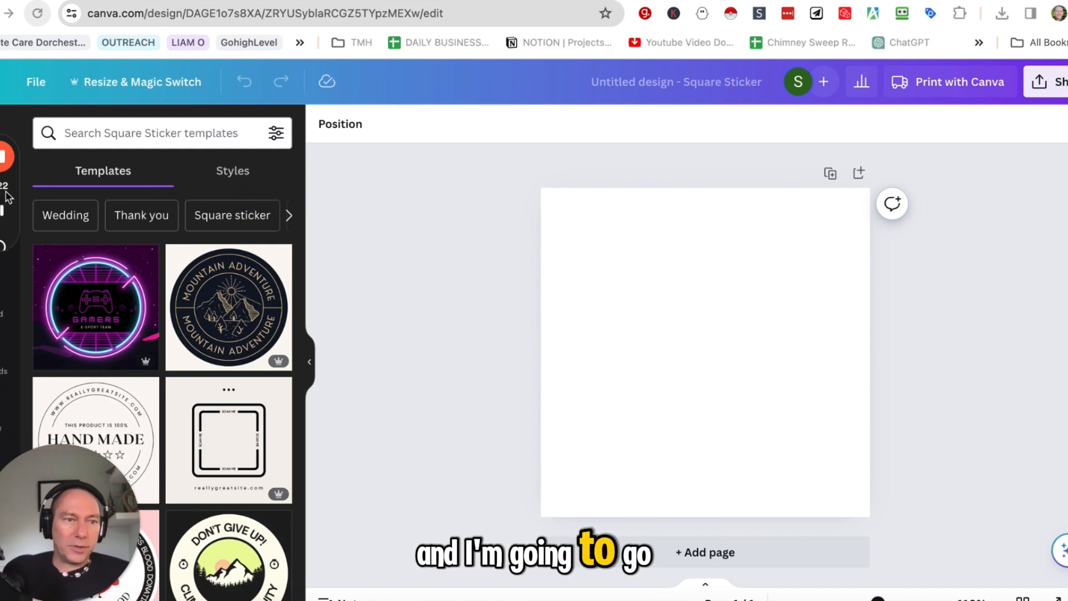
left_click_drag(11, 181, 95, 182)
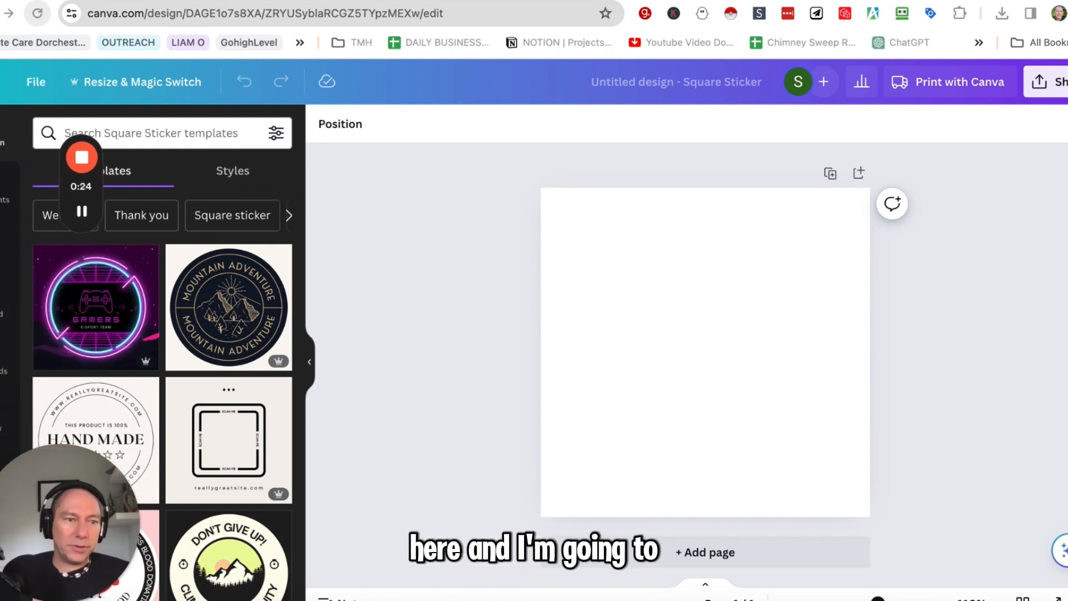
- Search the Canva uploads for "logo" and add the AI Fusion Automations logo with dark lettering to the page
scroll(3, 333, "down", 1)
left_click(2, 362)
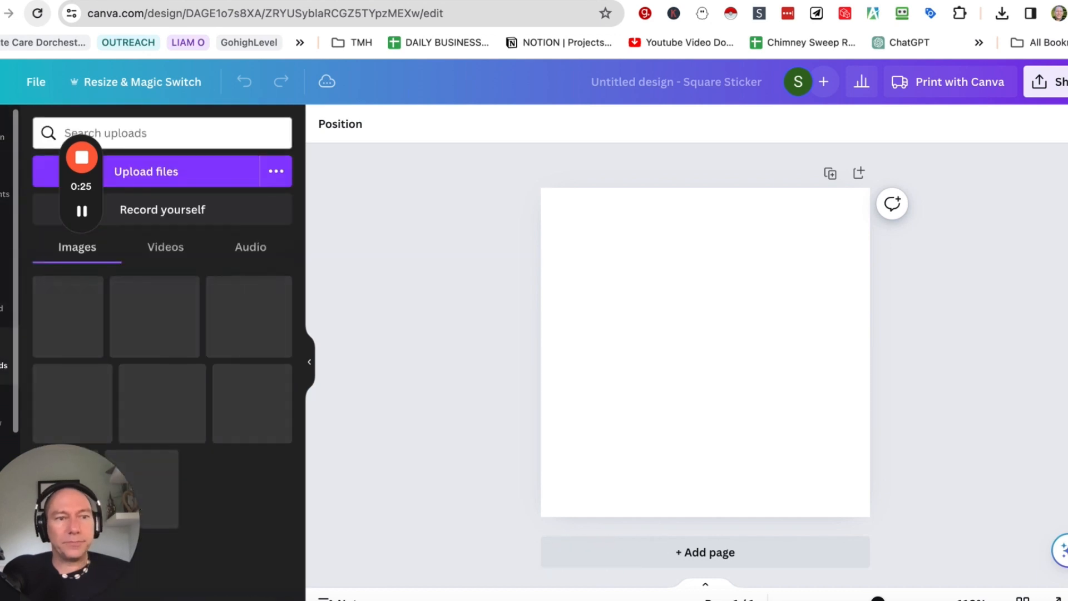
left_click(162, 137)
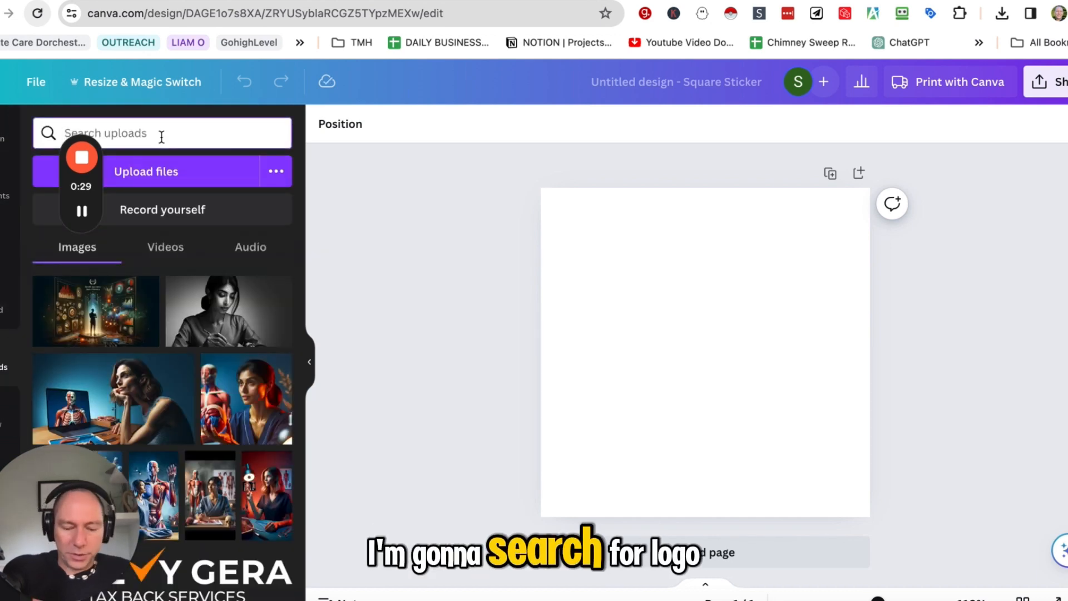
type("logo")
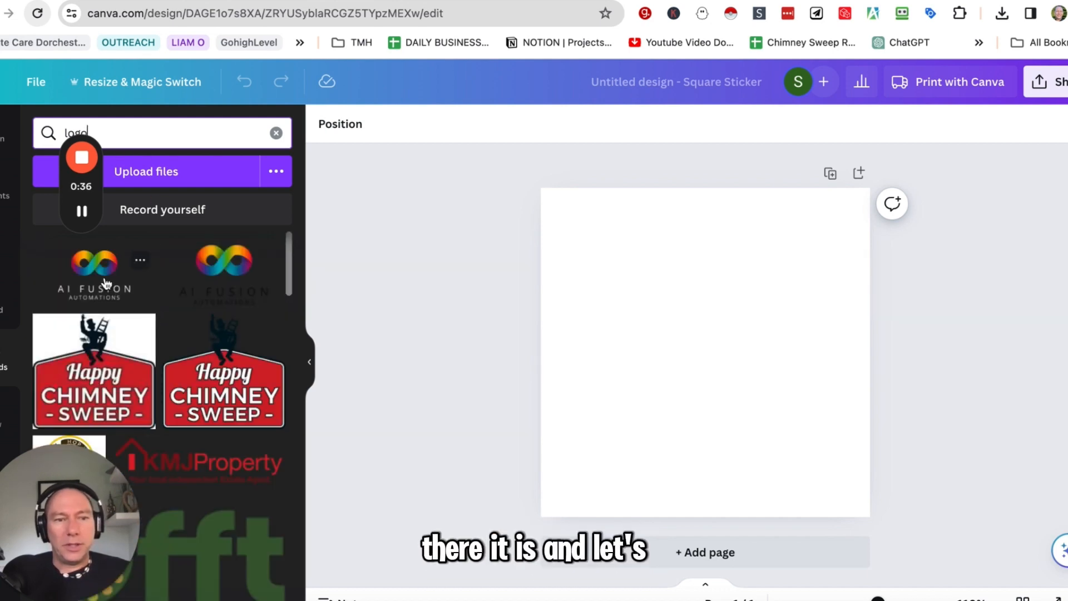
left_click(206, 278)
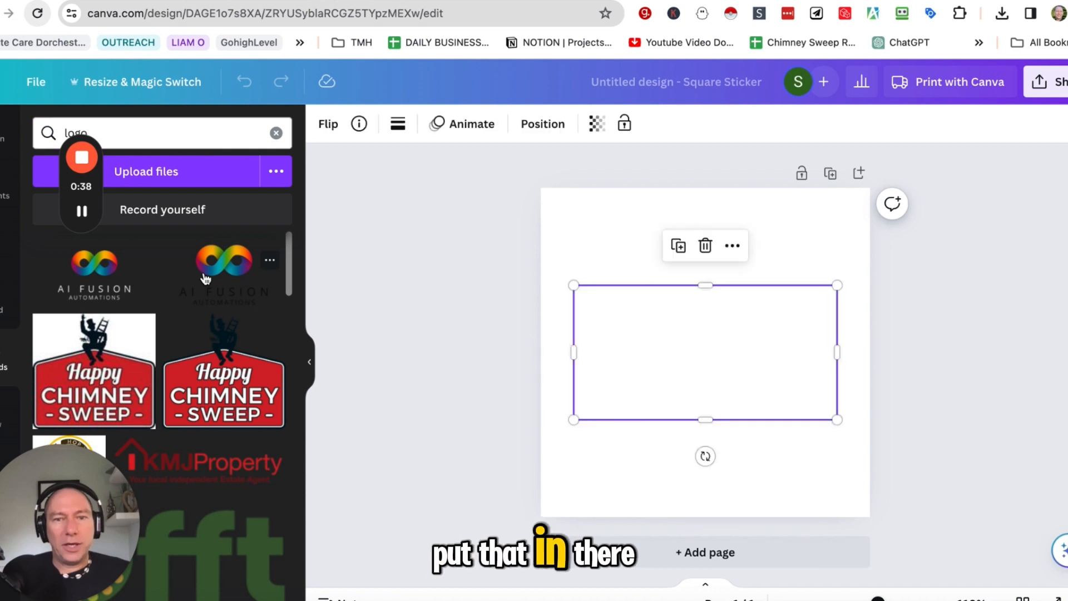
- Crop the empty sides of the logo, enlarge it to the full page width and centre it vertically on the page
left_click_drag(573, 285, 541, 268)
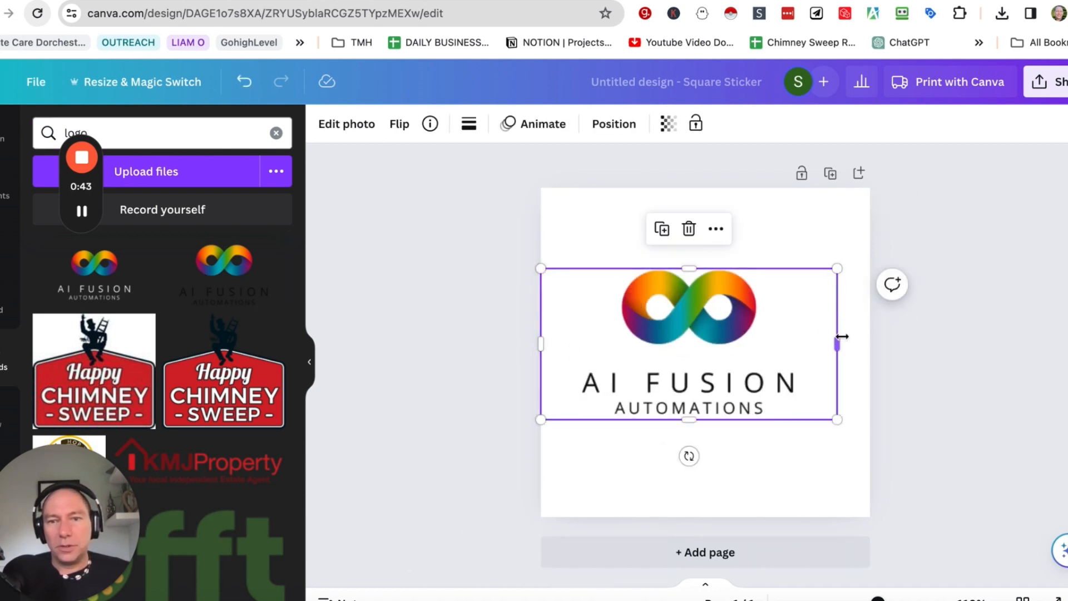
left_click_drag(842, 336, 800, 342)
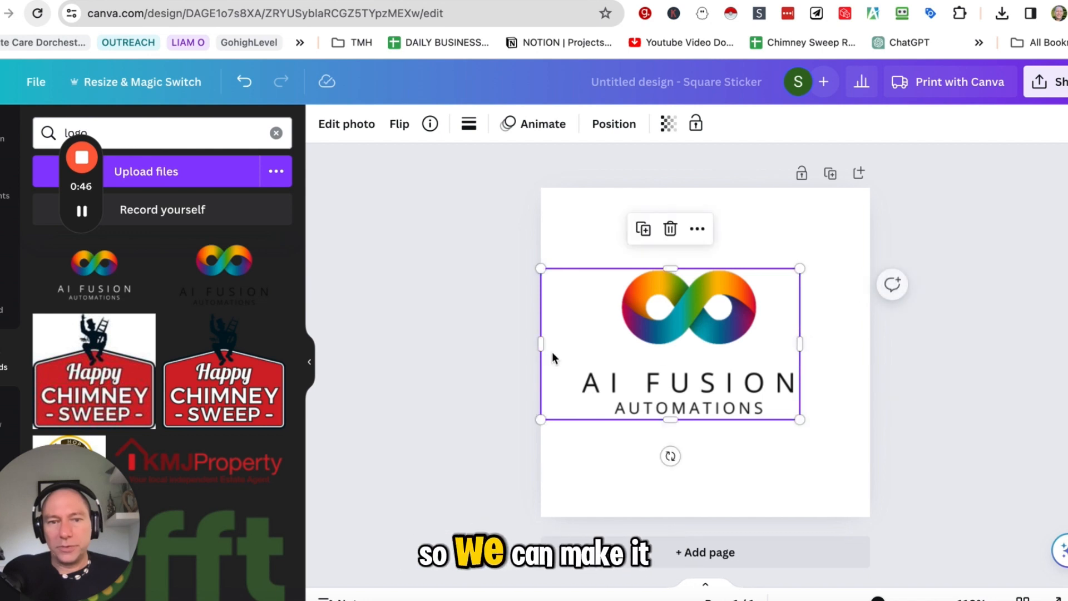
left_click_drag(542, 343, 573, 341)
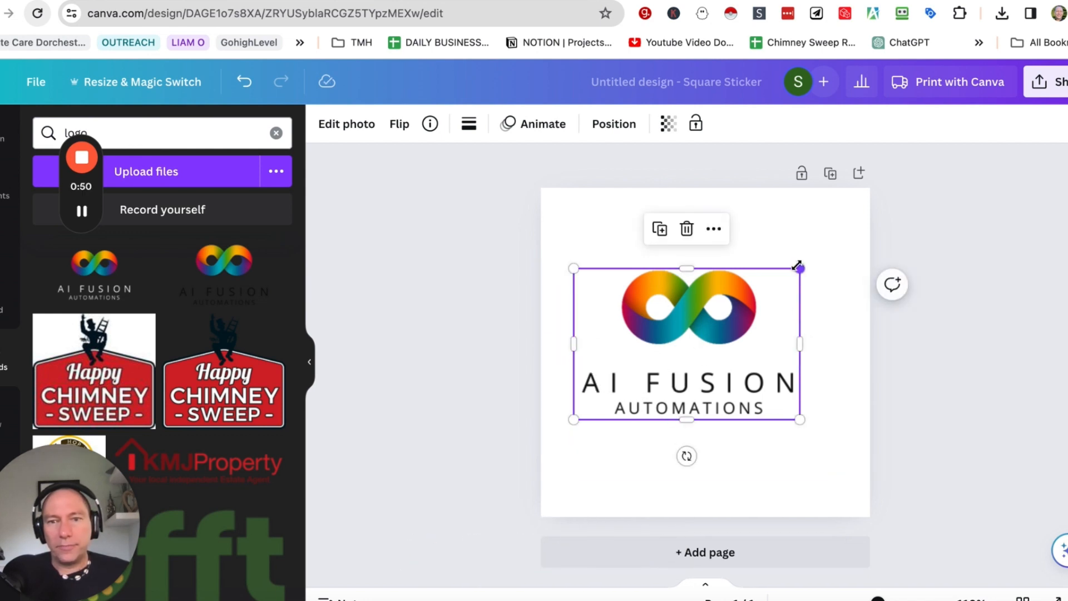
left_click_drag(796, 266, 870, 221)
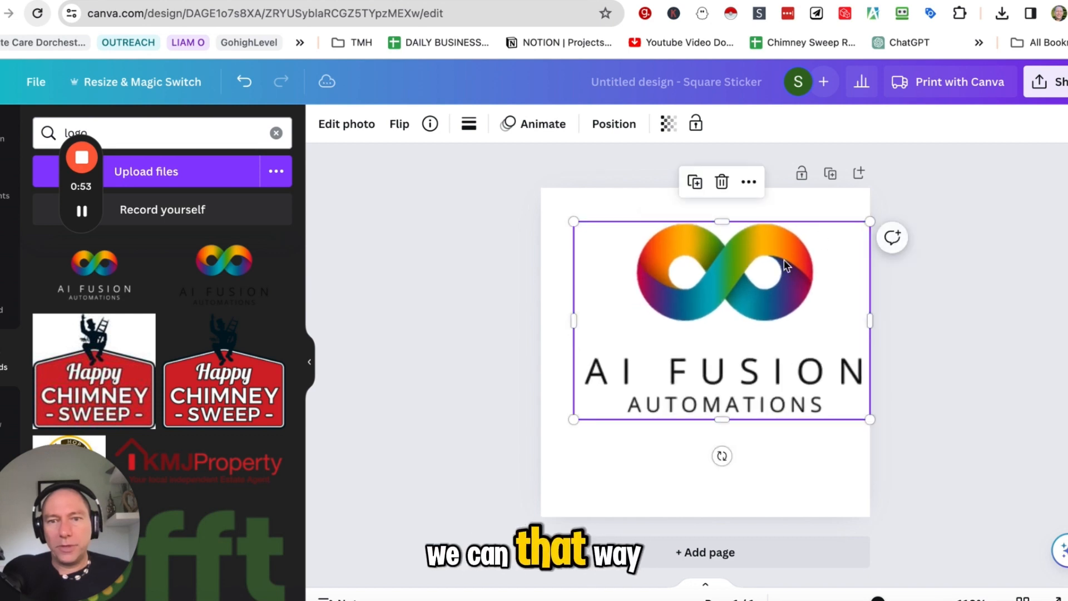
left_click_drag(574, 221, 540, 199)
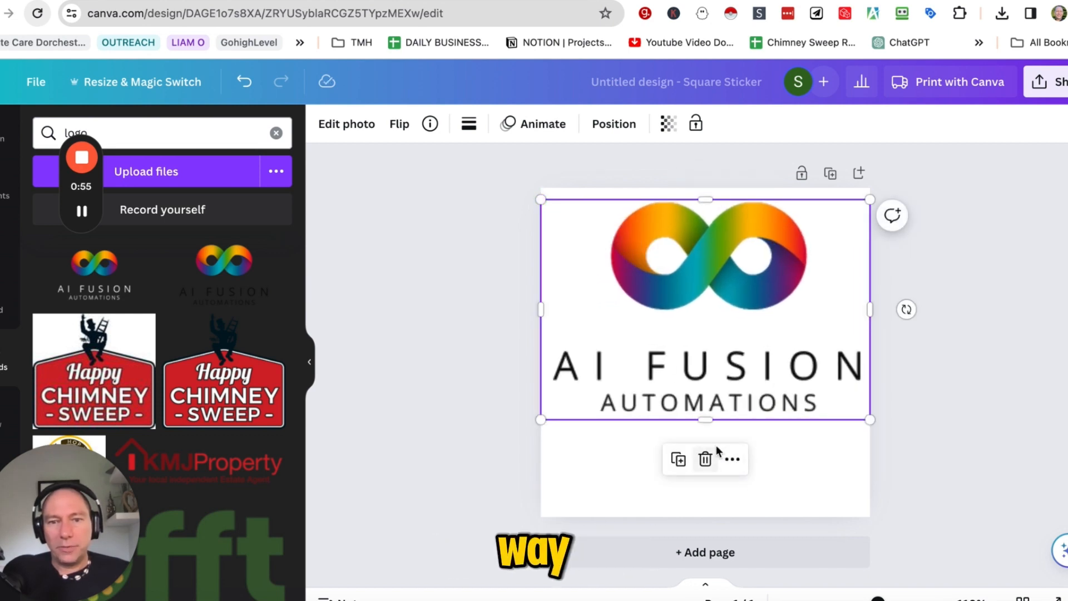
left_click_drag(812, 406, 811, 451)
left_click(899, 408)
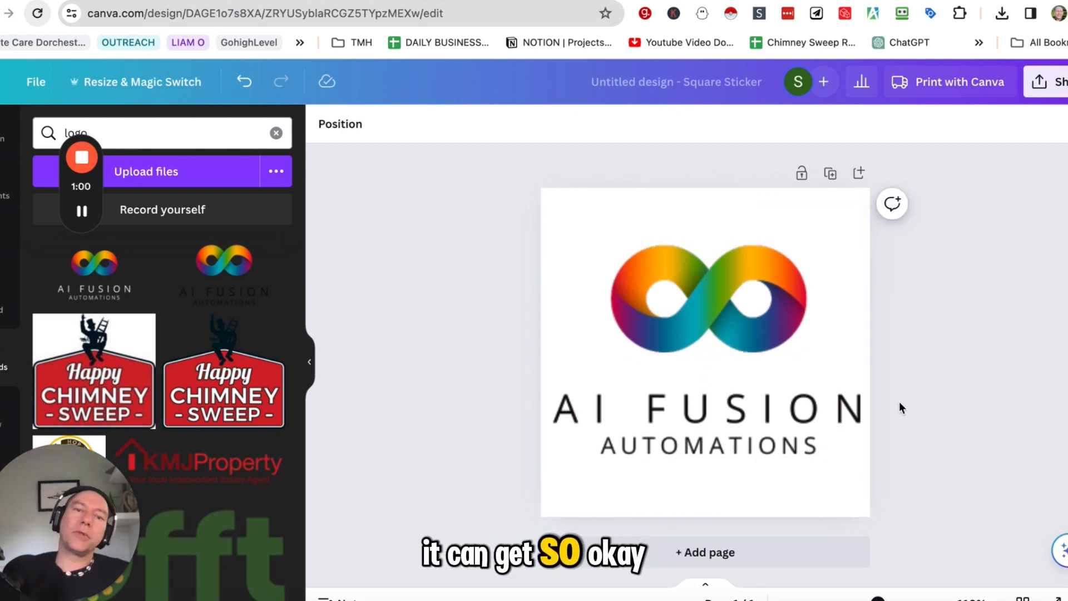
- Name the design "ai fusion fav icon" and download it as a PNG at 1,181 × 1,181 px
left_click(730, 88)
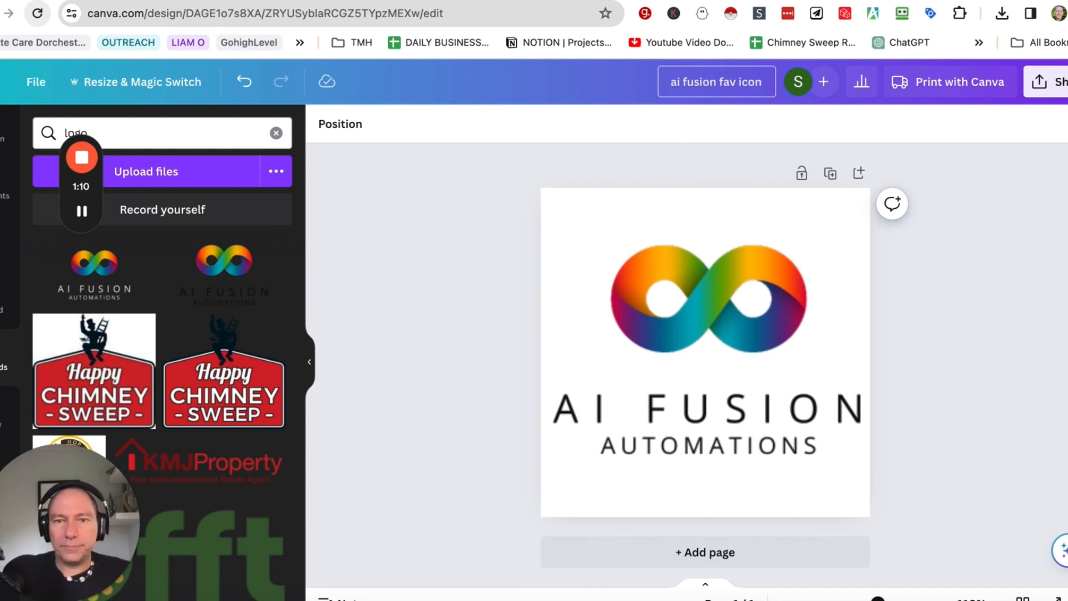
left_click(1062, 96)
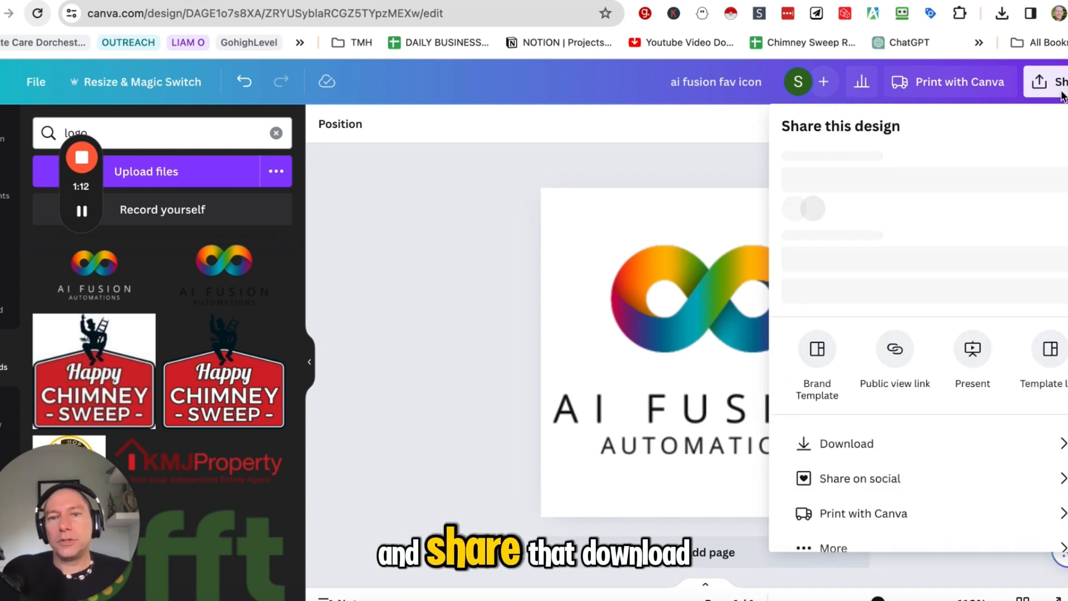
left_click(830, 483)
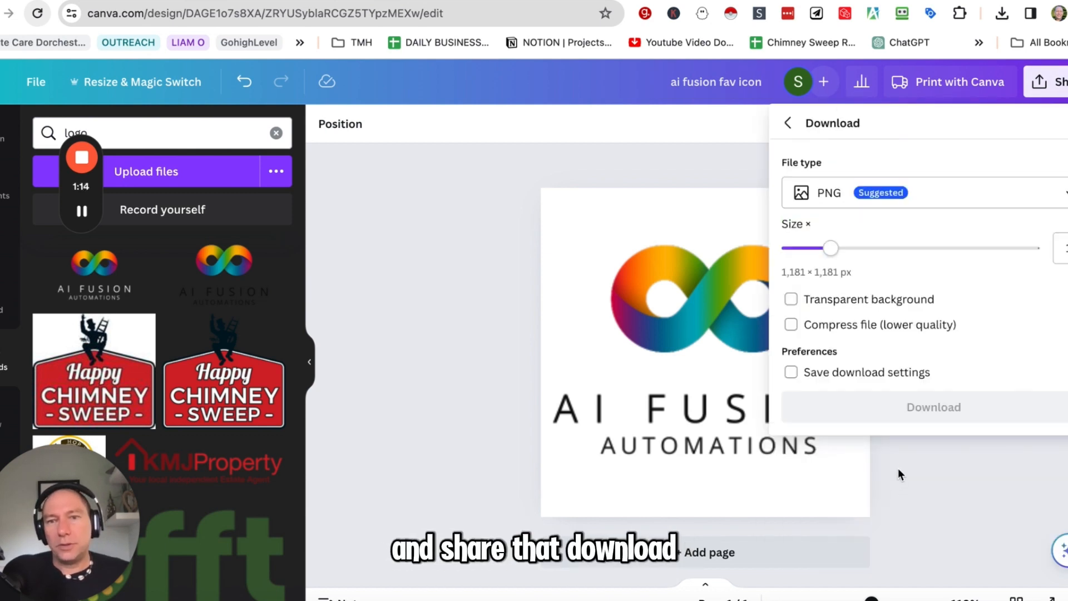
left_click(919, 410)
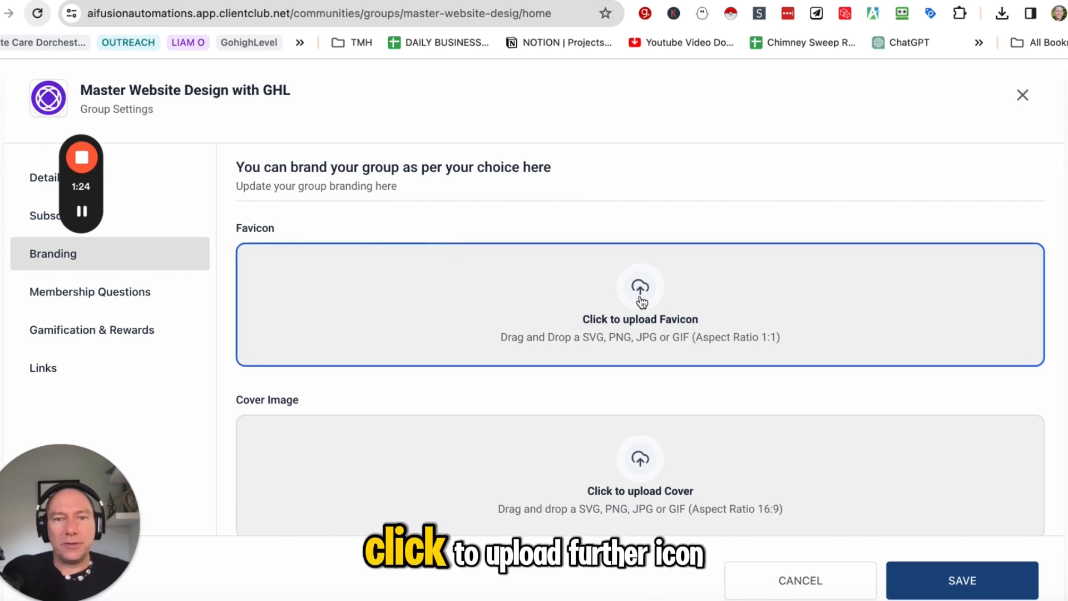
- Upload "ai fusion fav icon.png" from Downloads as the favicon in the Master Website Design with GHL group's branding settings
left_click(640, 299)
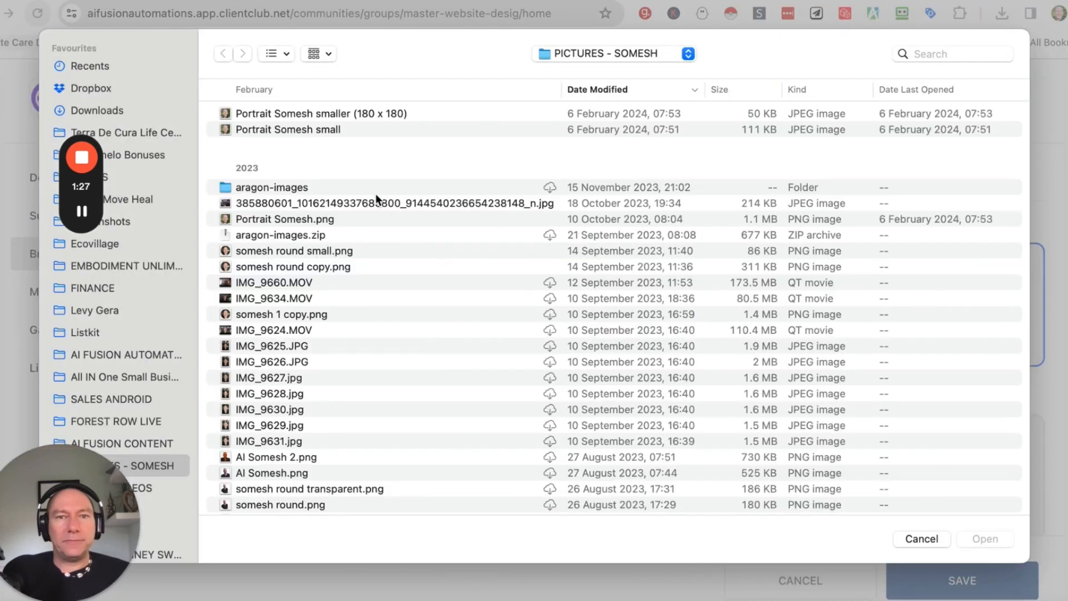
left_click(121, 109)
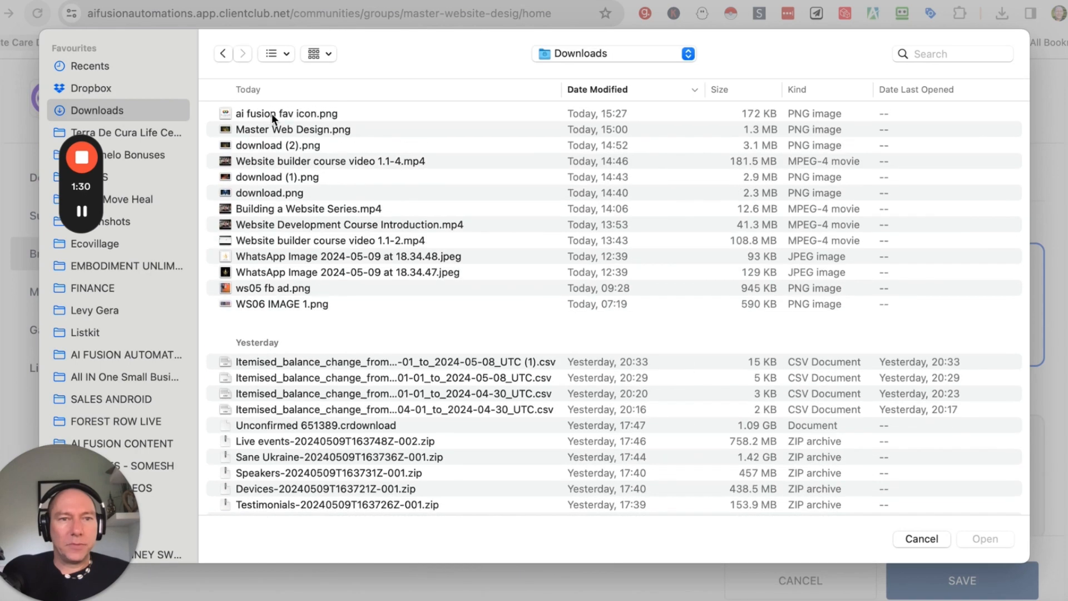
double_click(271, 113)
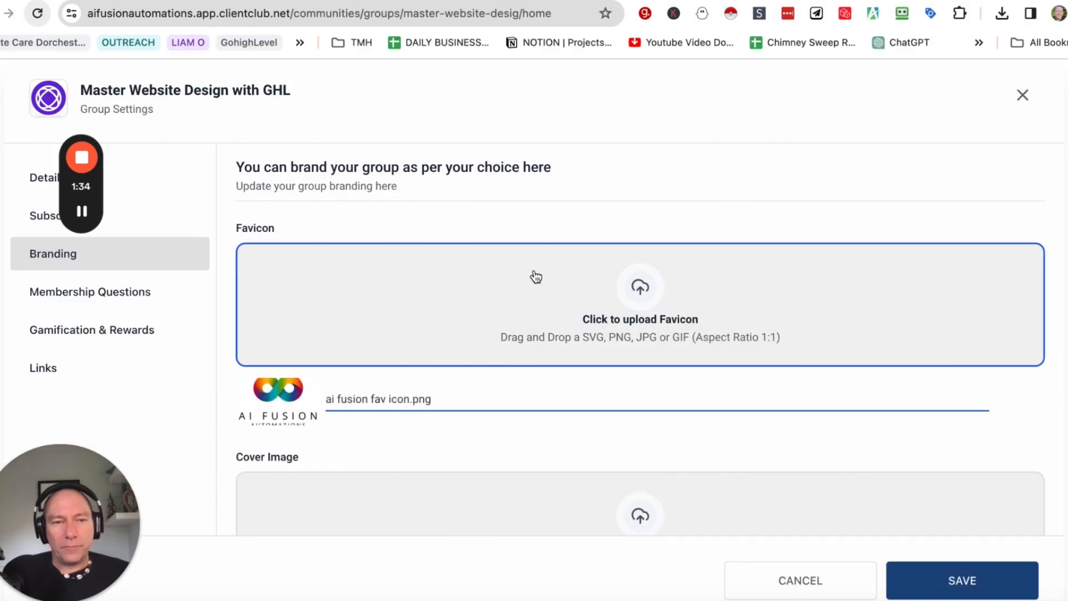
scroll(536, 276, "down", 3)
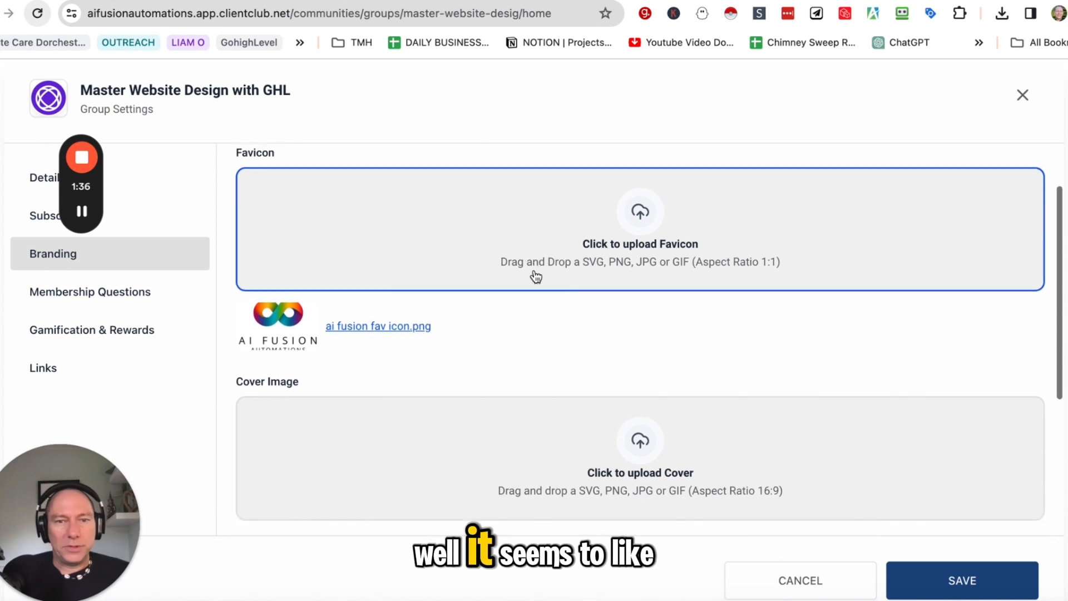
scroll(536, 276, "down", 3)
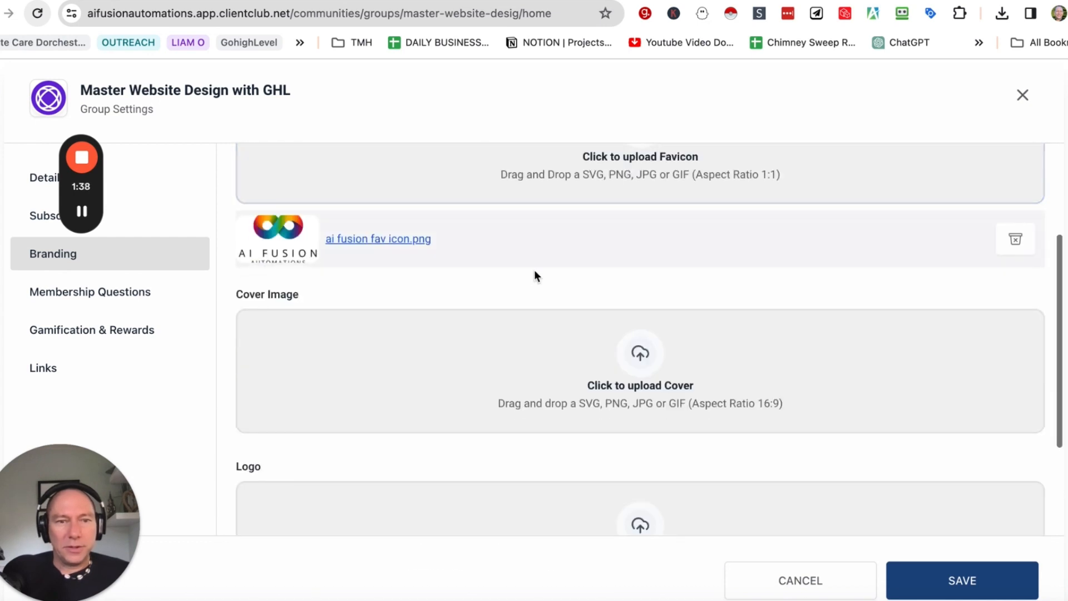
- Preview "download (2).png" in Downloads and upload it as the group's cover image
scroll(534, 277, "down", 3)
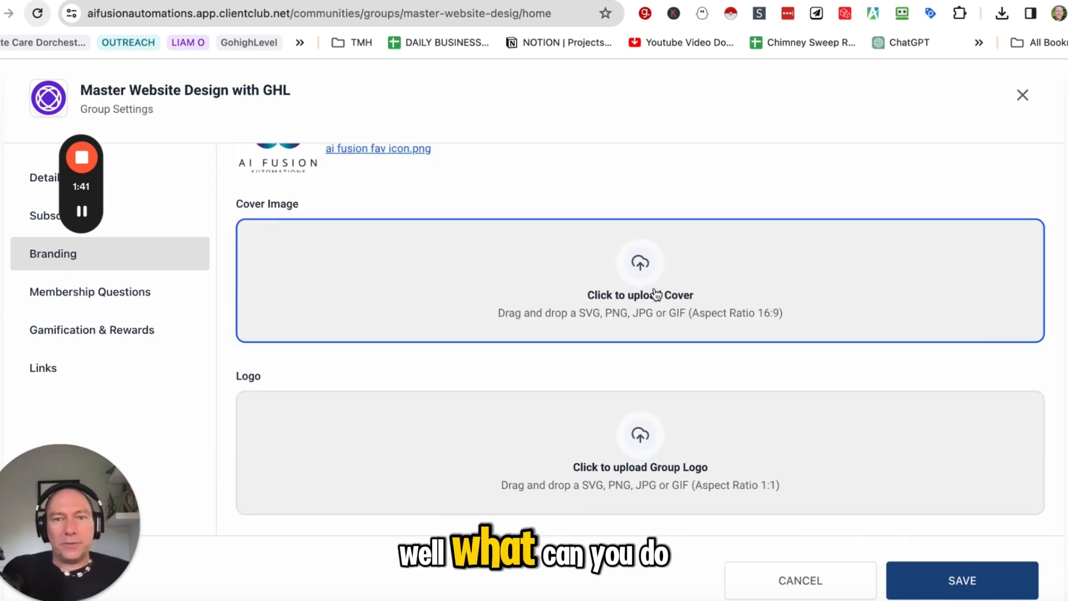
left_click(658, 293)
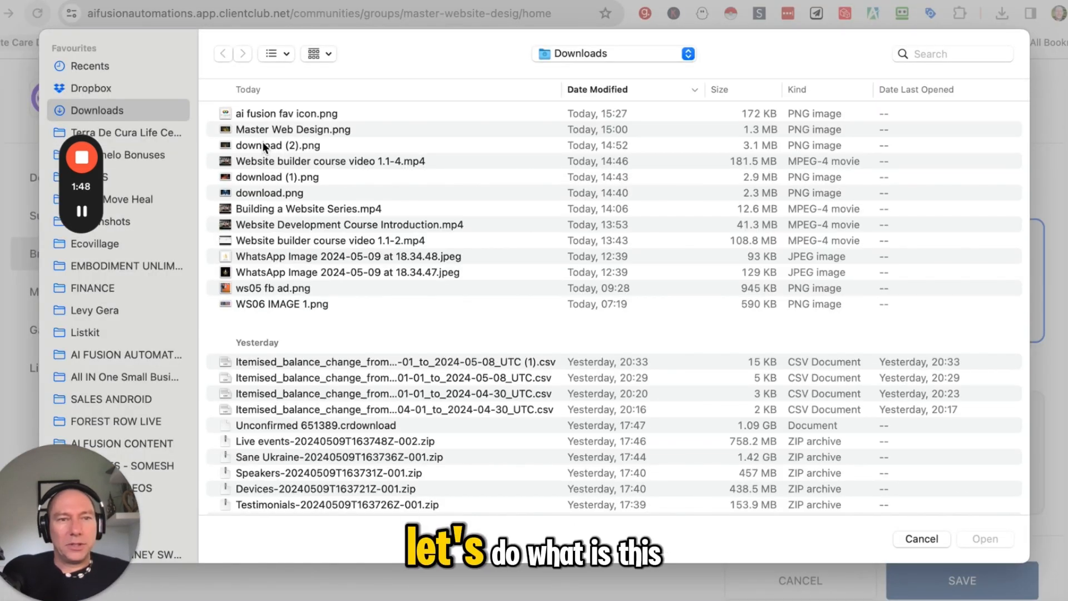
left_click(263, 145)
key("space")
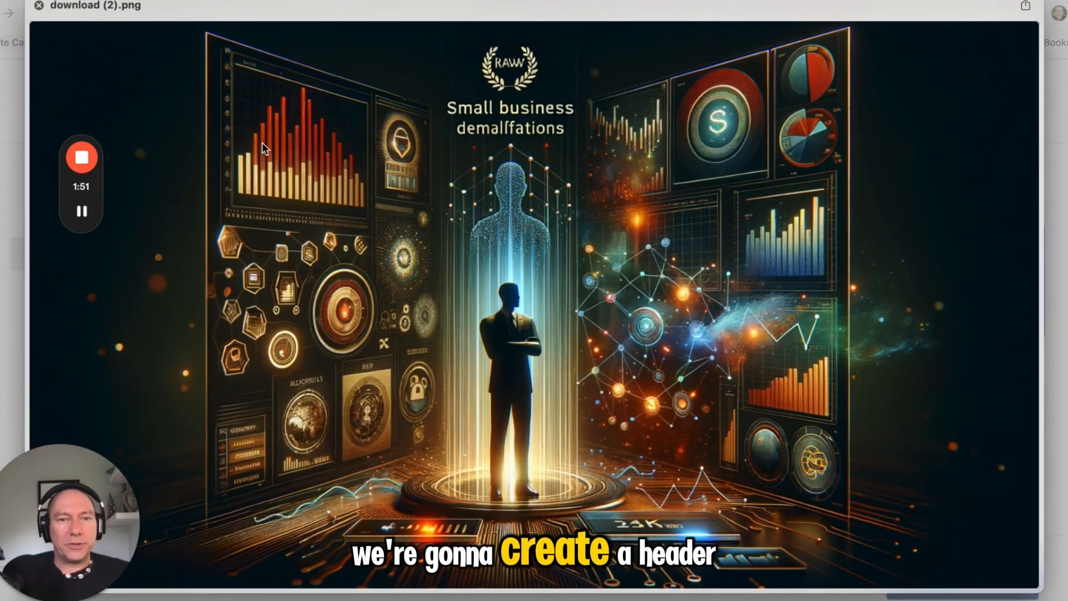
key("space")
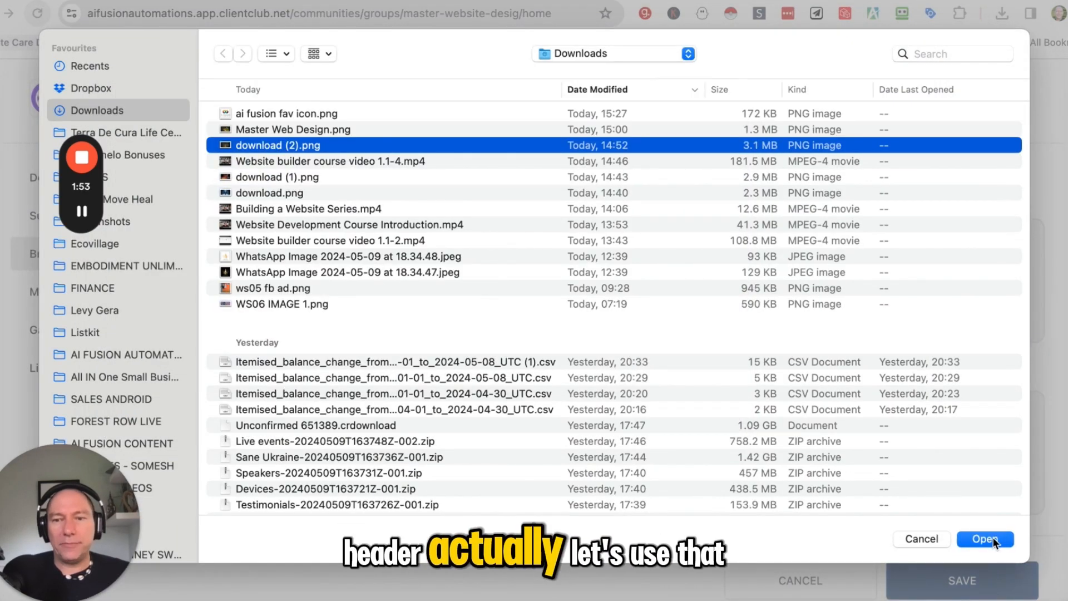
left_click(993, 537)
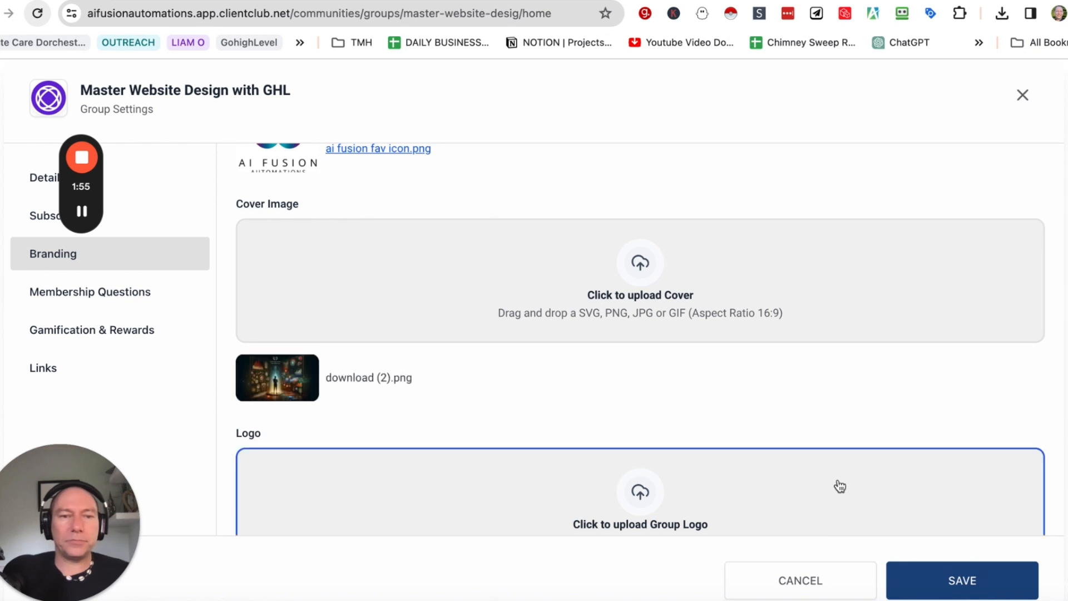
- Upload "AI FUSION copy.png" from the LOGO folder under AI FUSION AUTOMATIONS > MARKETING as the group logo
scroll(819, 479, "down", 3)
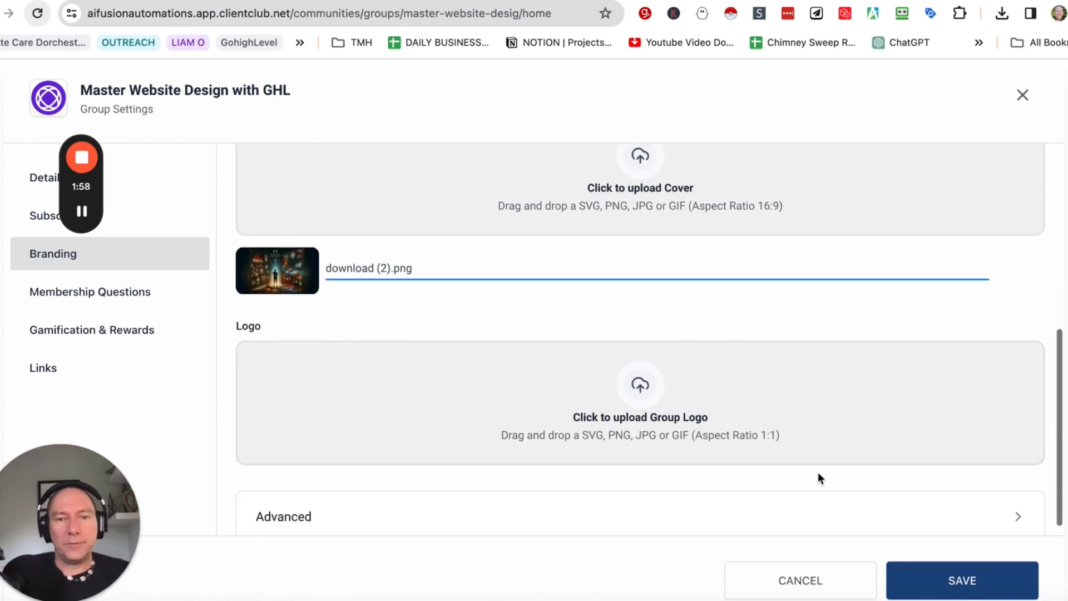
left_click(668, 406)
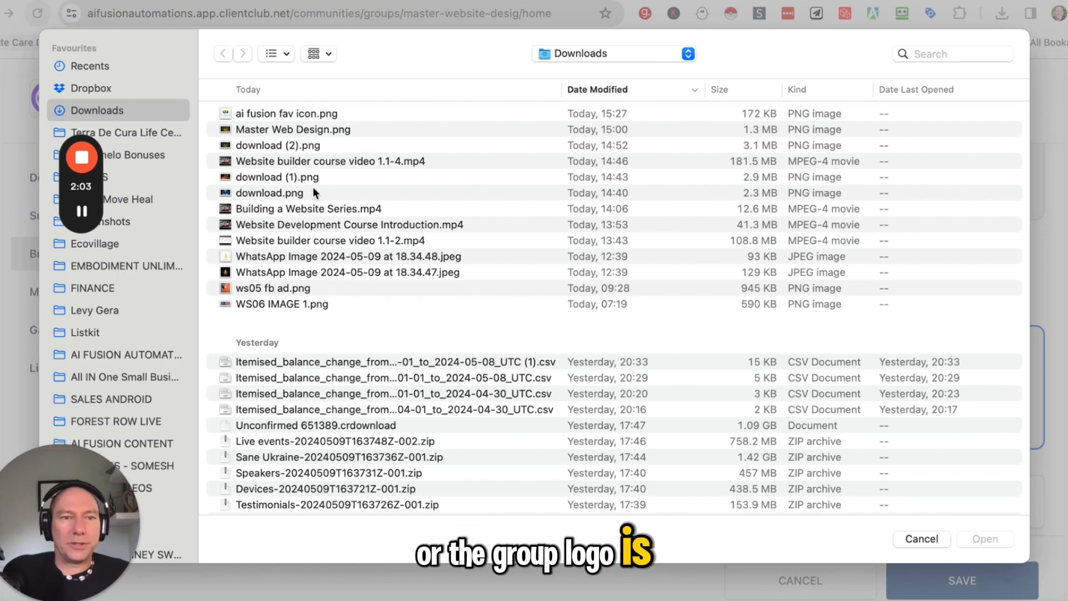
left_click_drag(96, 182, 29, 142)
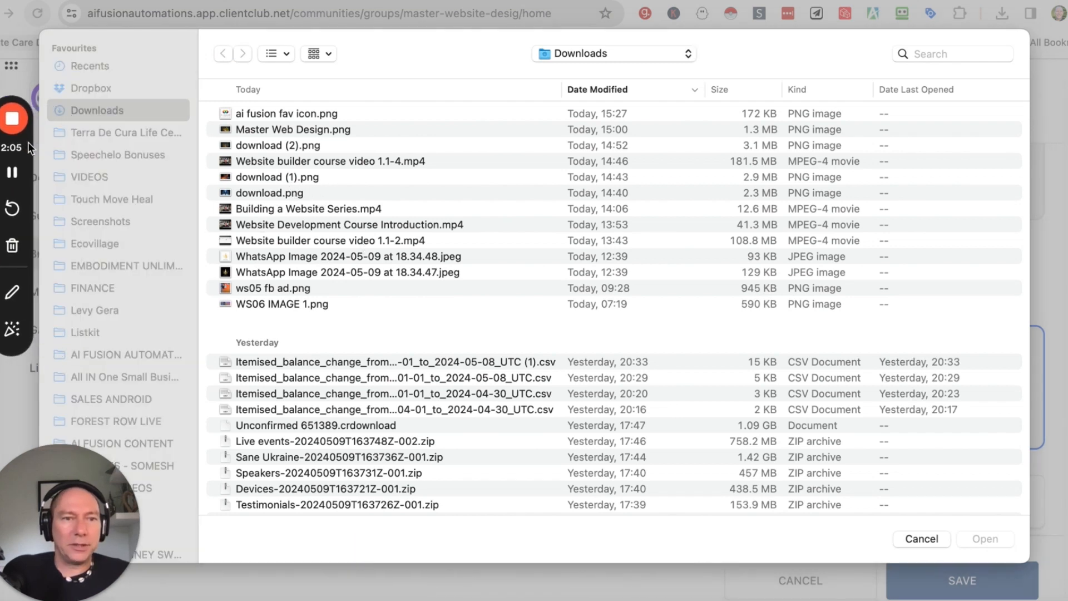
left_click(152, 290)
left_click(142, 350)
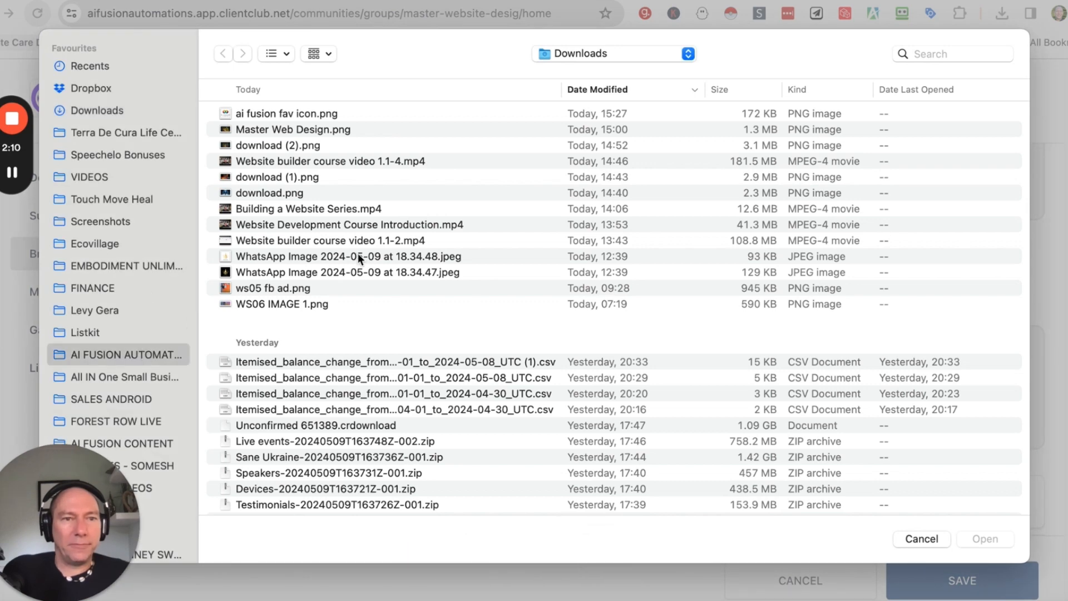
scroll(355, 252, "down", 10)
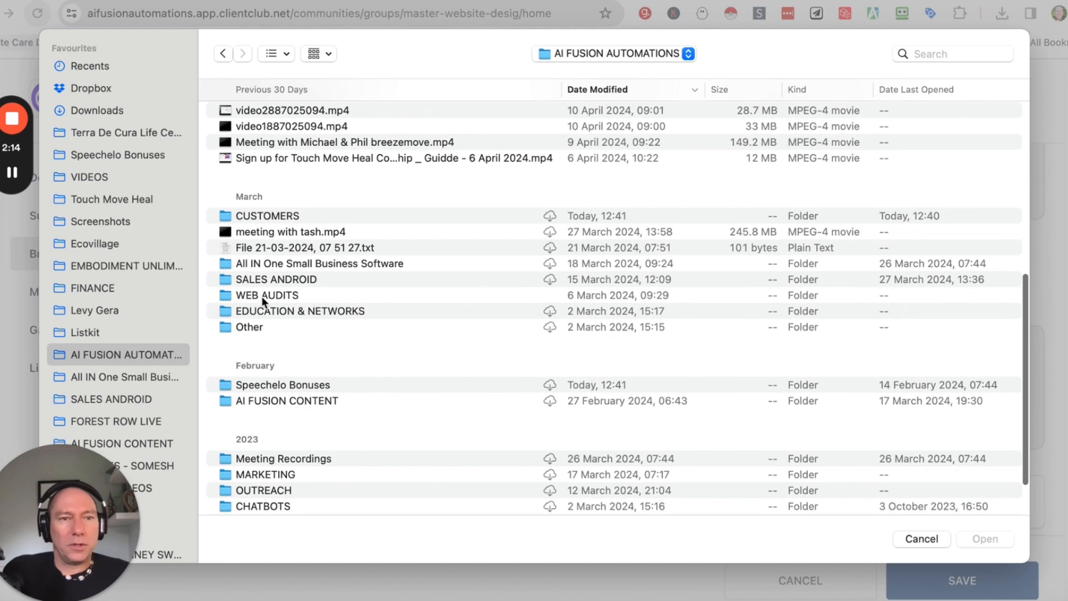
scroll(262, 296, "down", 3)
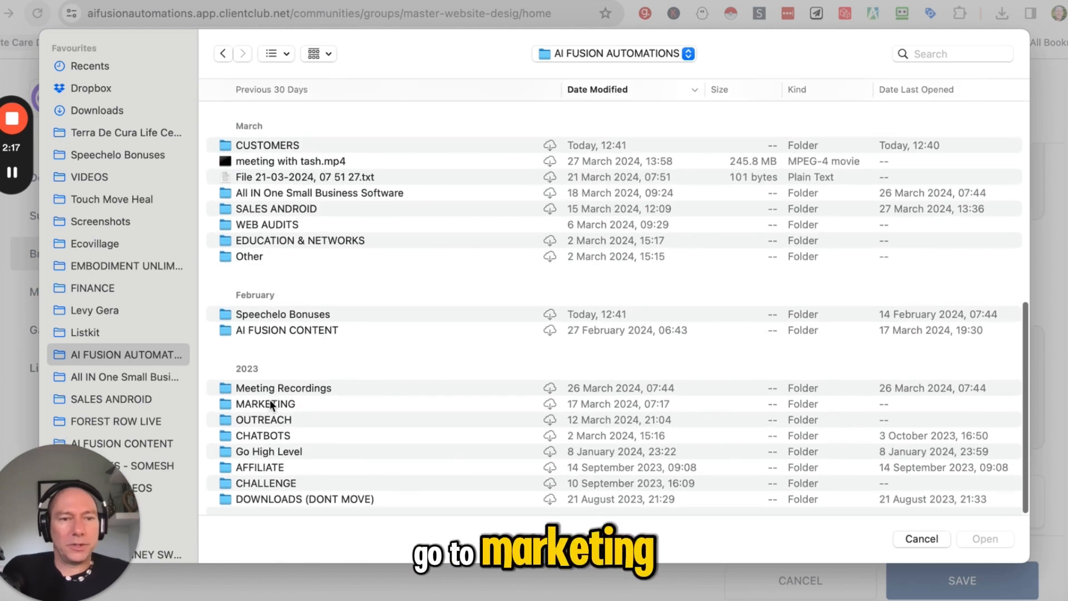
double_click(270, 399)
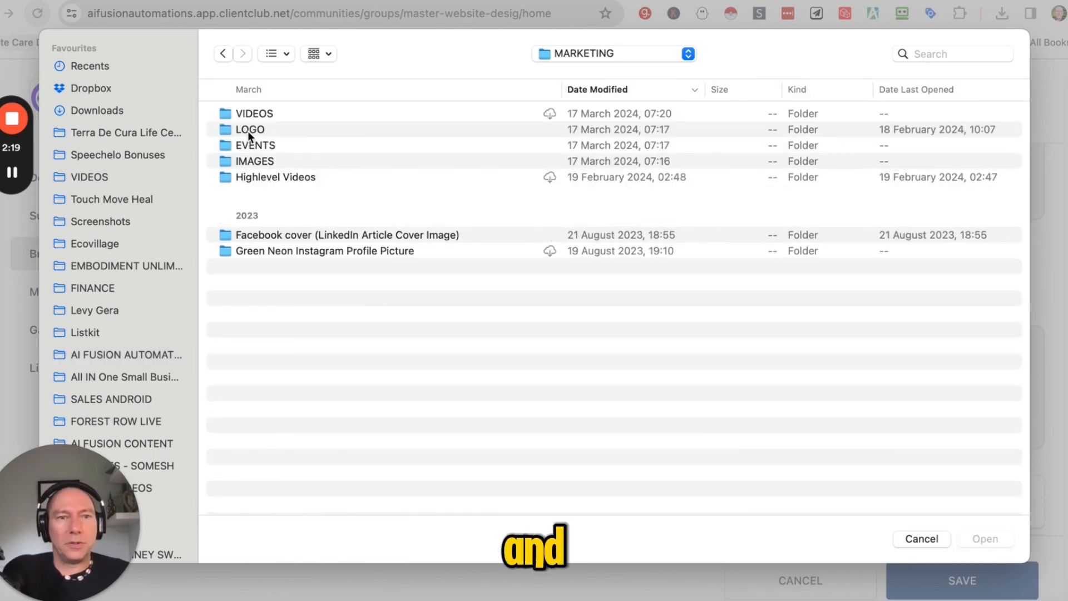
double_click(248, 131)
double_click(252, 129)
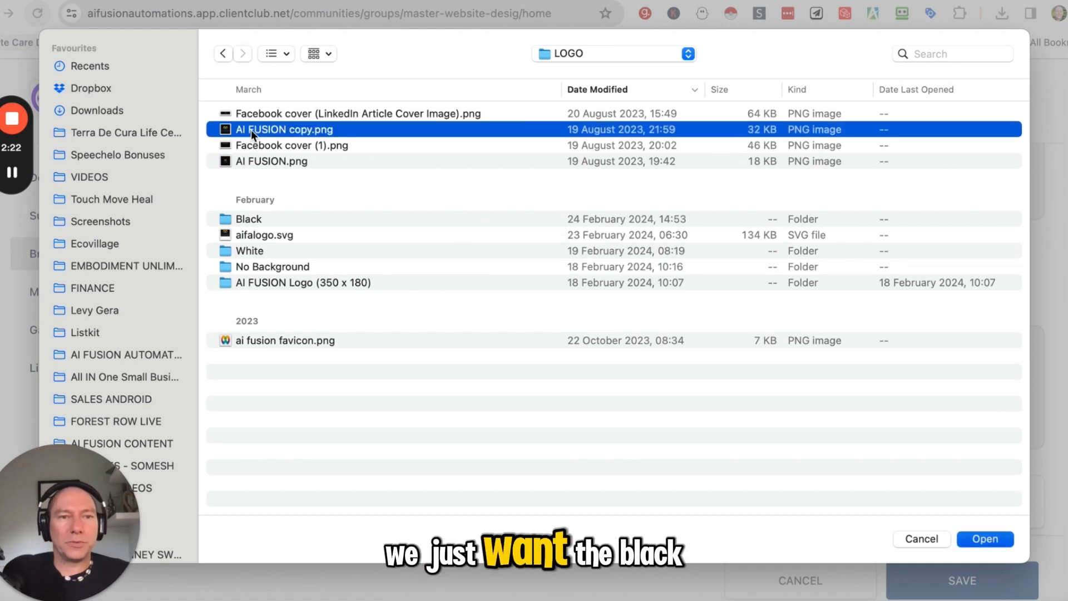
- Enable Live Mode in the advanced branding settings and save the group's branding
scroll(527, 364, "down", 1)
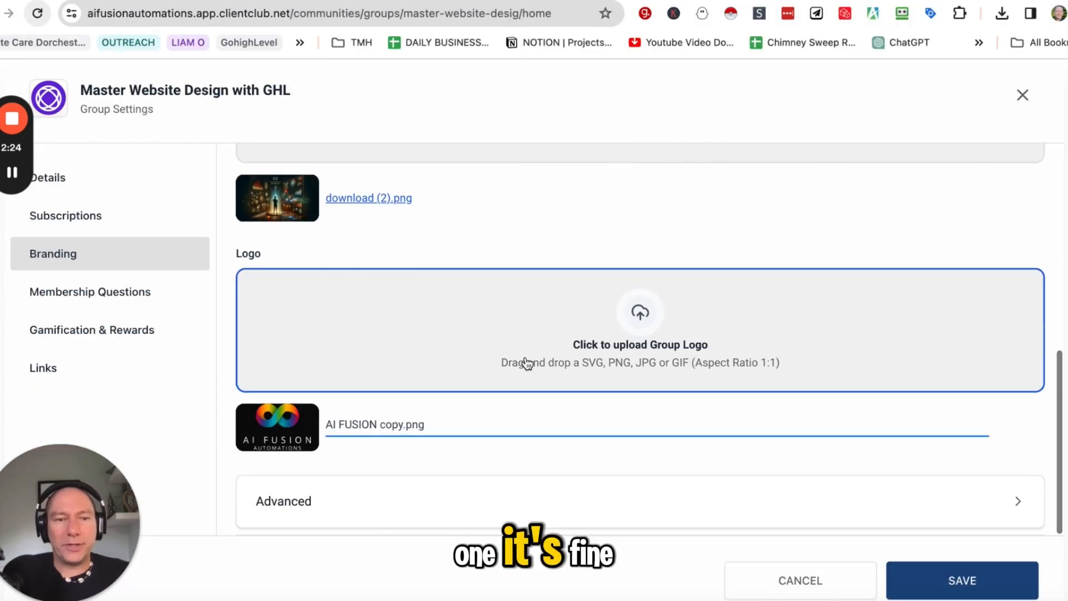
left_click(699, 511)
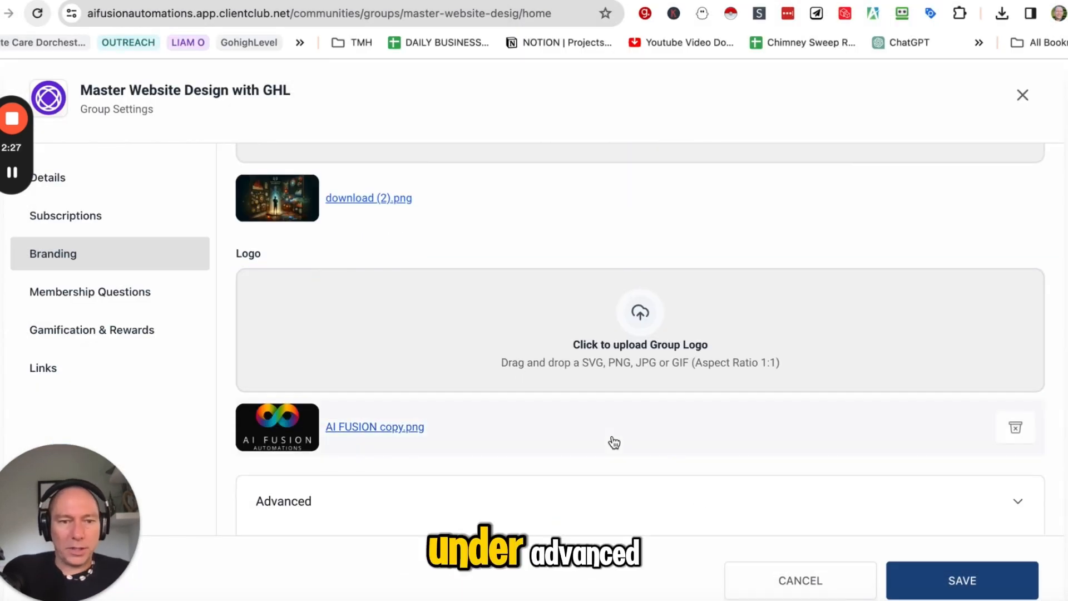
scroll(613, 441, "down", 6)
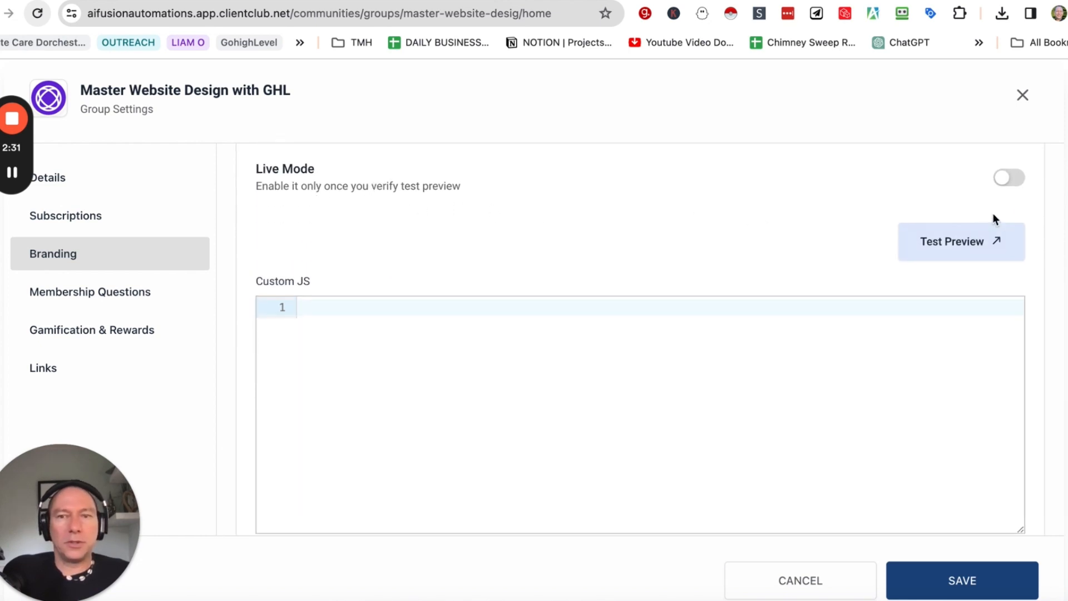
left_click(1010, 179)
scroll(835, 321, "up", 10)
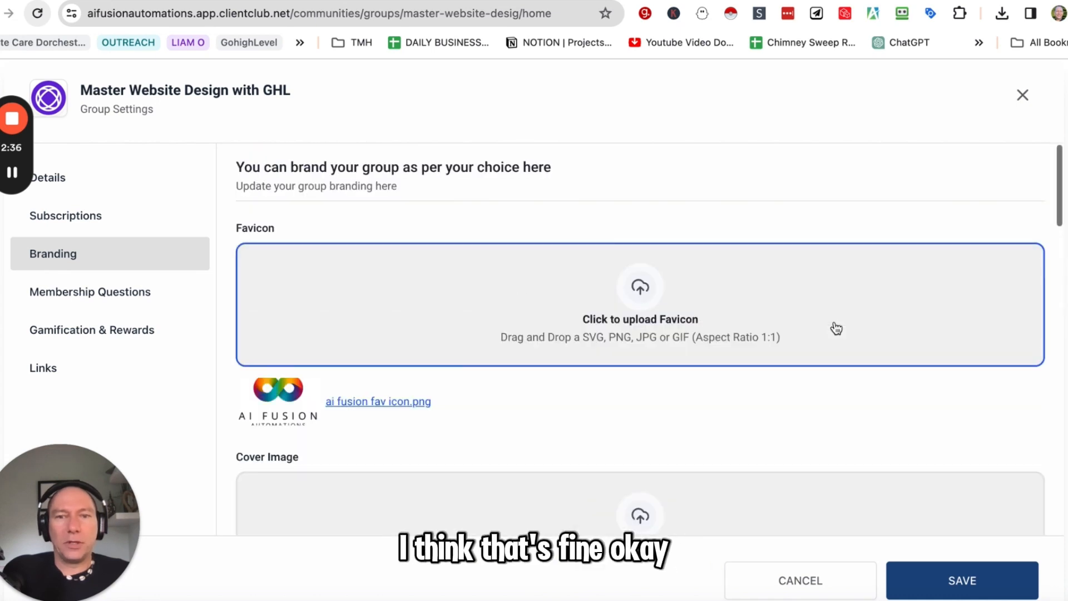
scroll(835, 327, "down", 15)
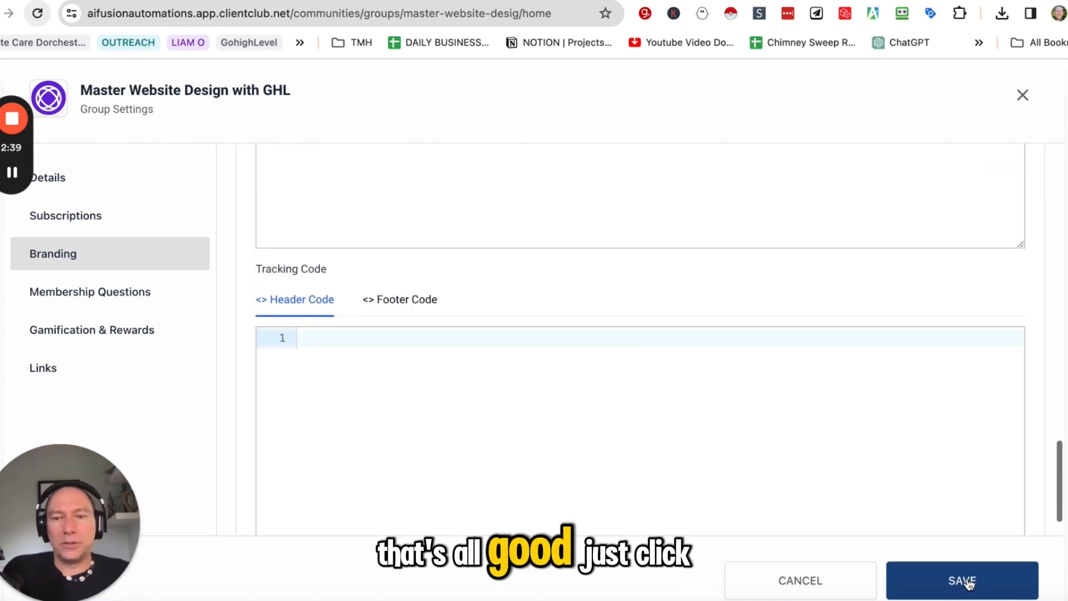
left_click(966, 580)
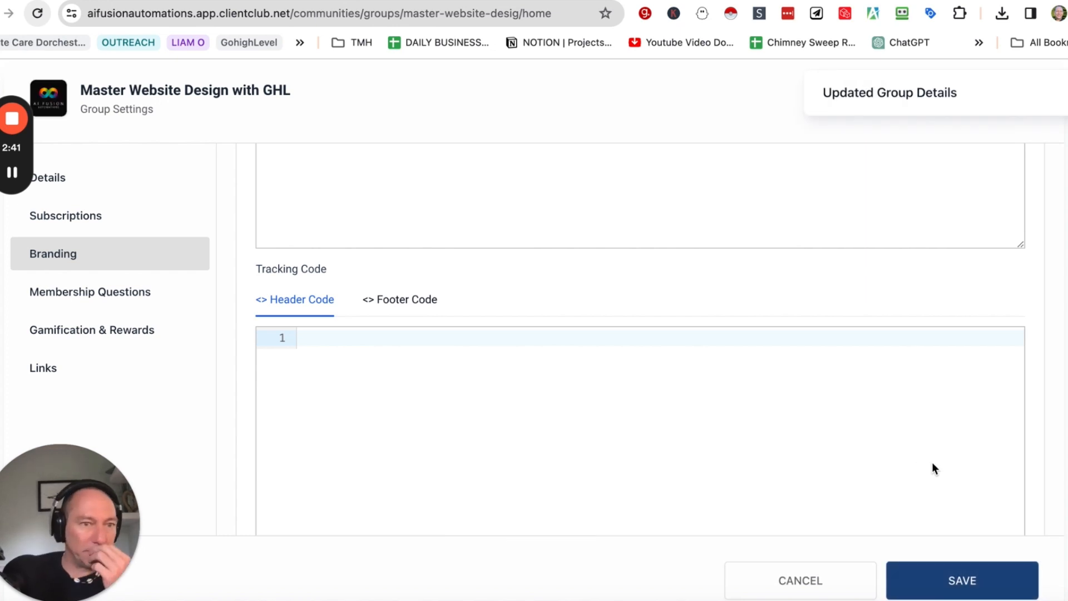
- Review the group's membership question settings and its gamification levels
left_click(146, 295)
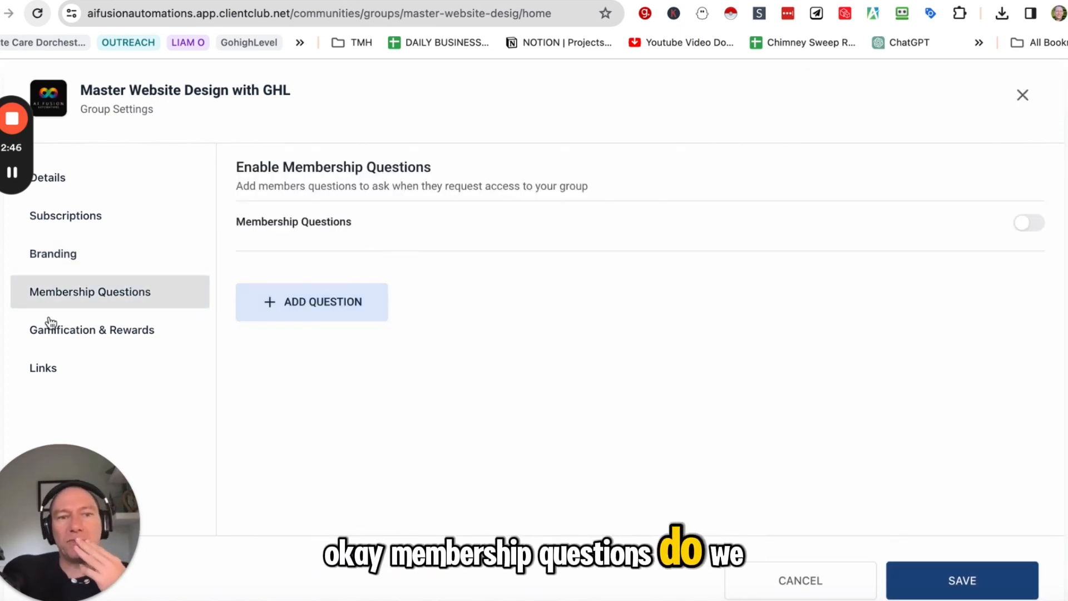
left_click(85, 332)
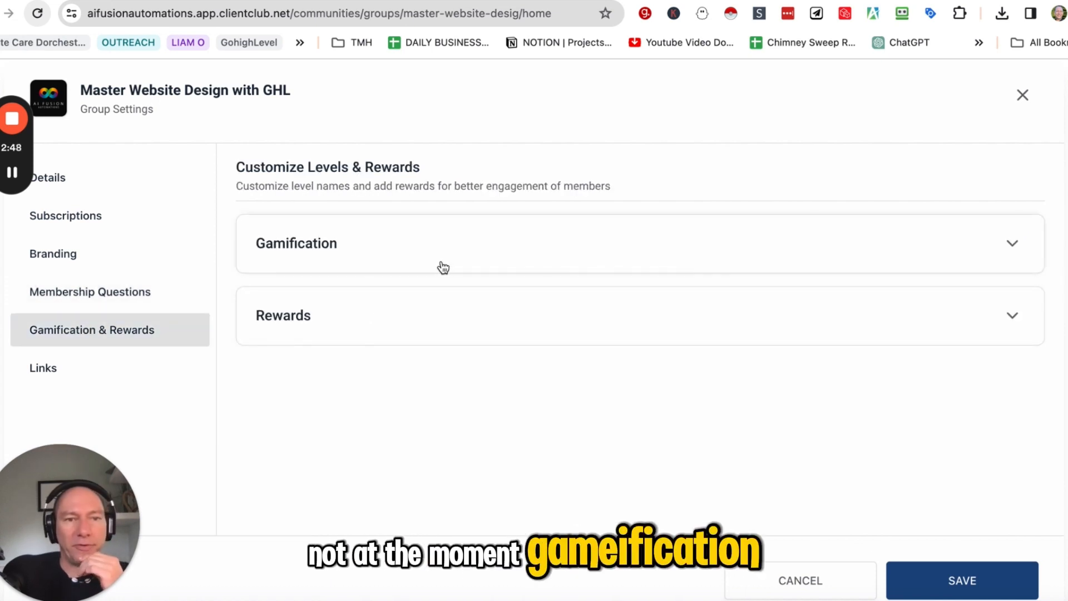
left_click(1017, 243)
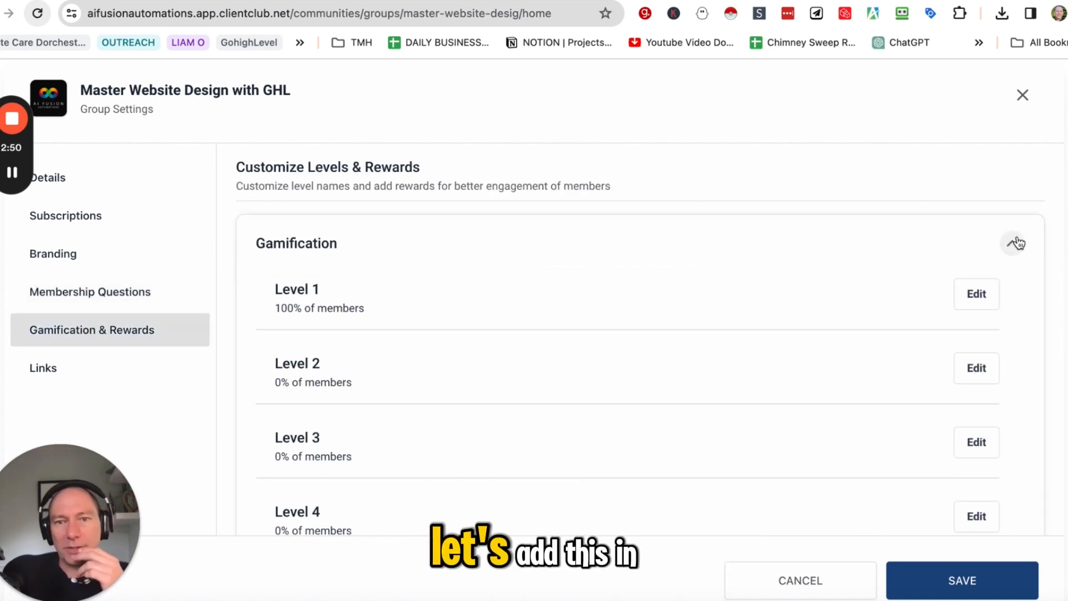
scroll(848, 294, "down", 2)
scroll(849, 295, "down", 5)
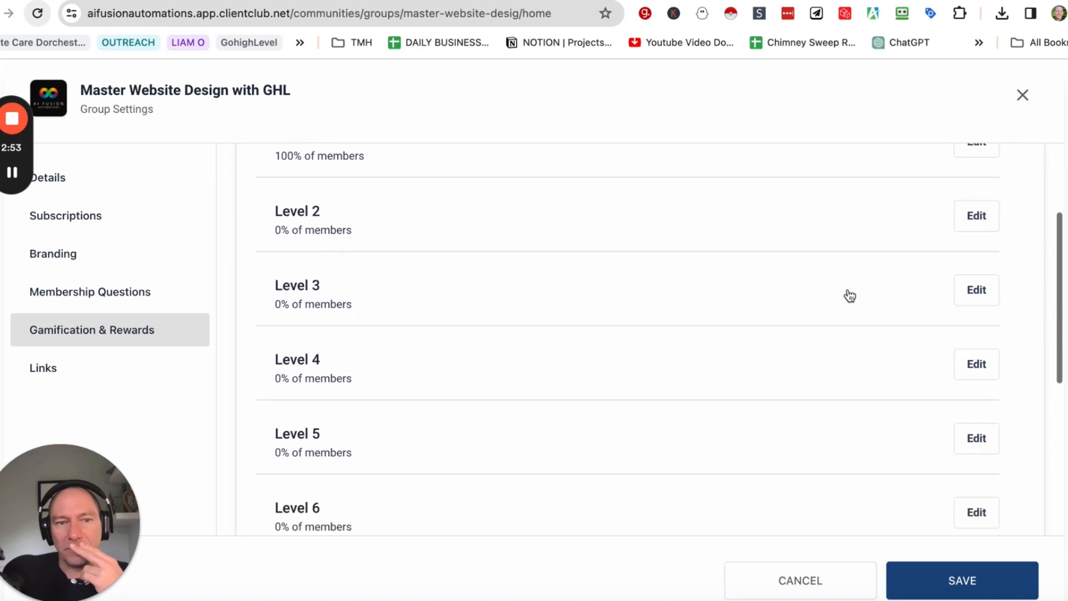
left_click(100, 371)
left_click(303, 253)
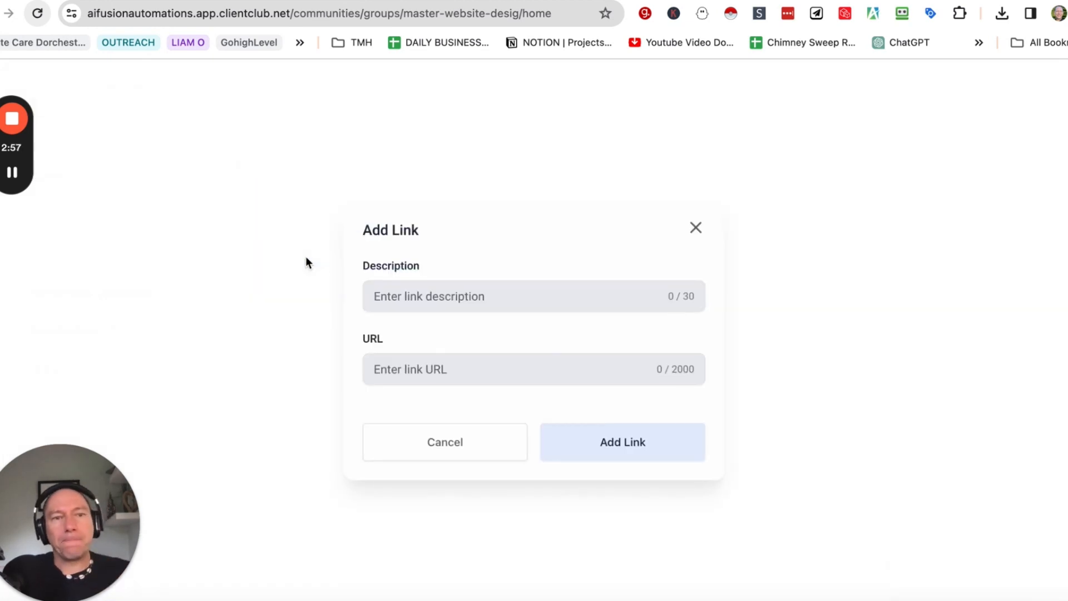
type("Ai")
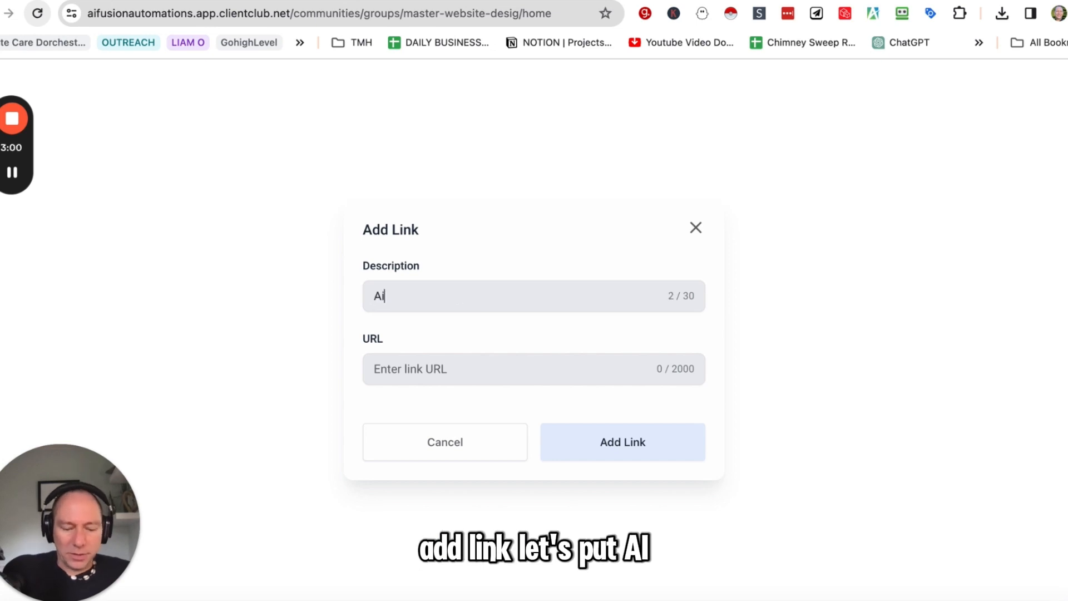
type(" Fusion")
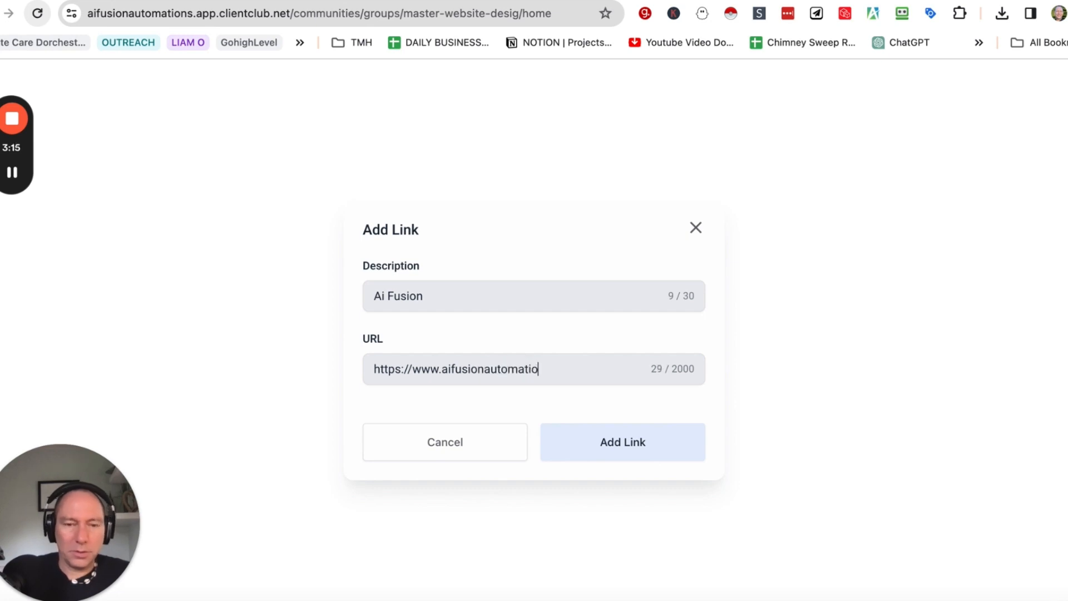
left_click(603, 450)
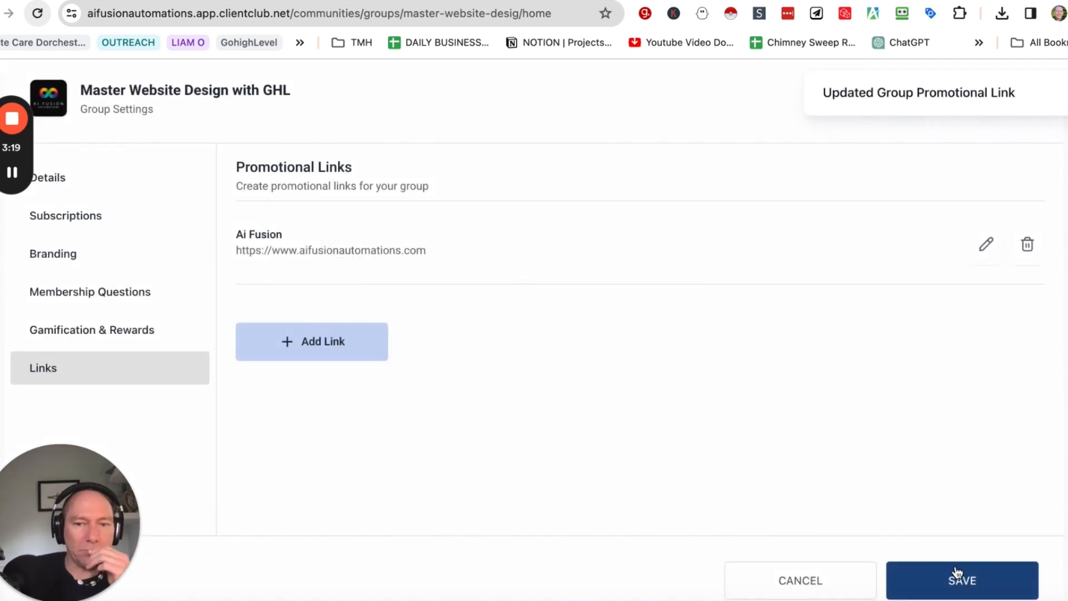
left_click(956, 573)
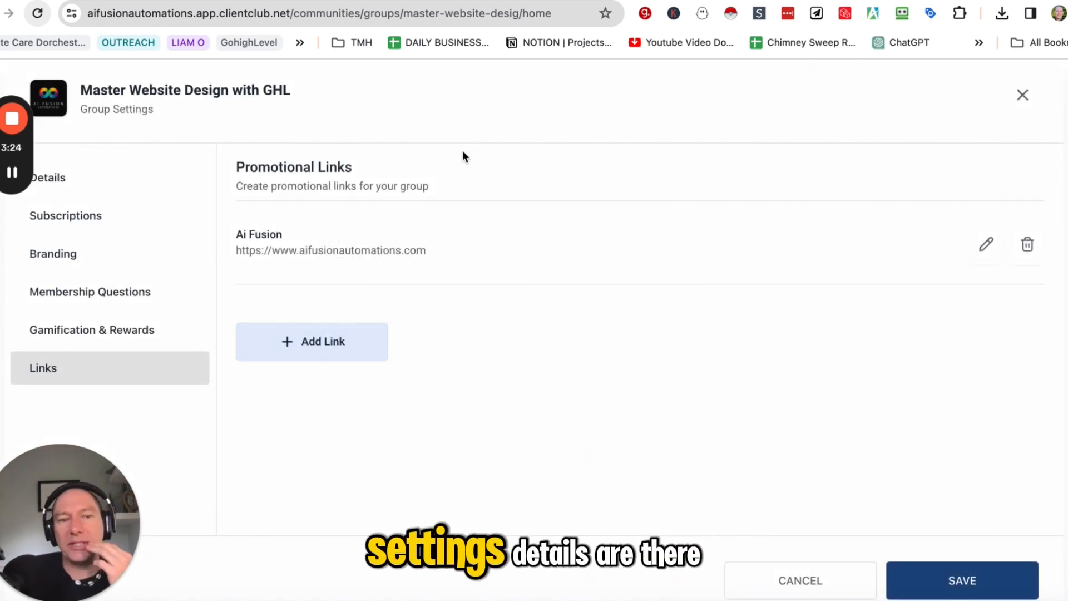
left_click(90, 179)
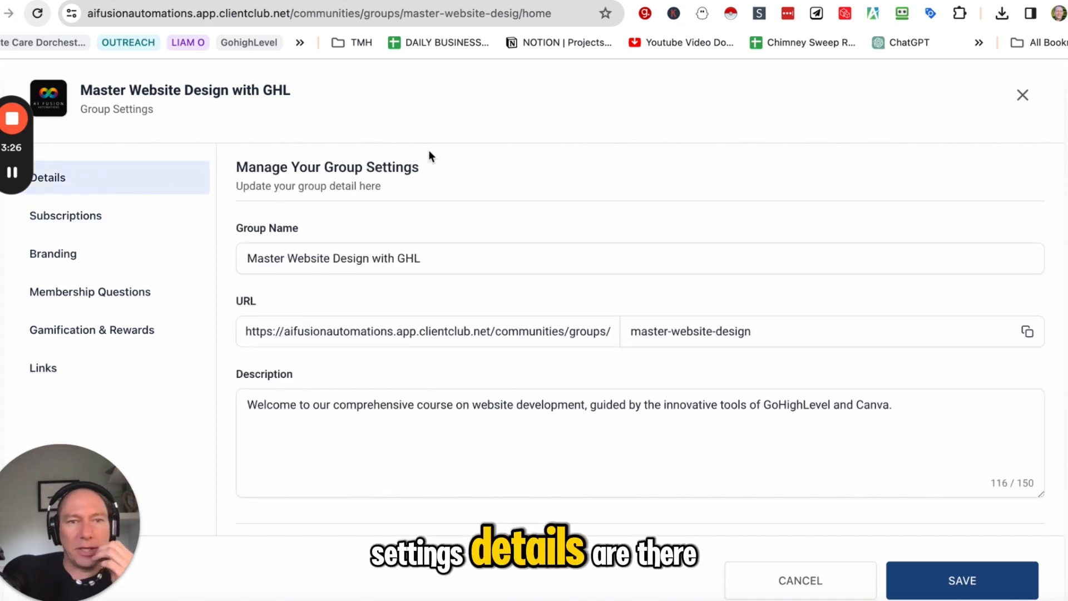
left_click(1022, 95)
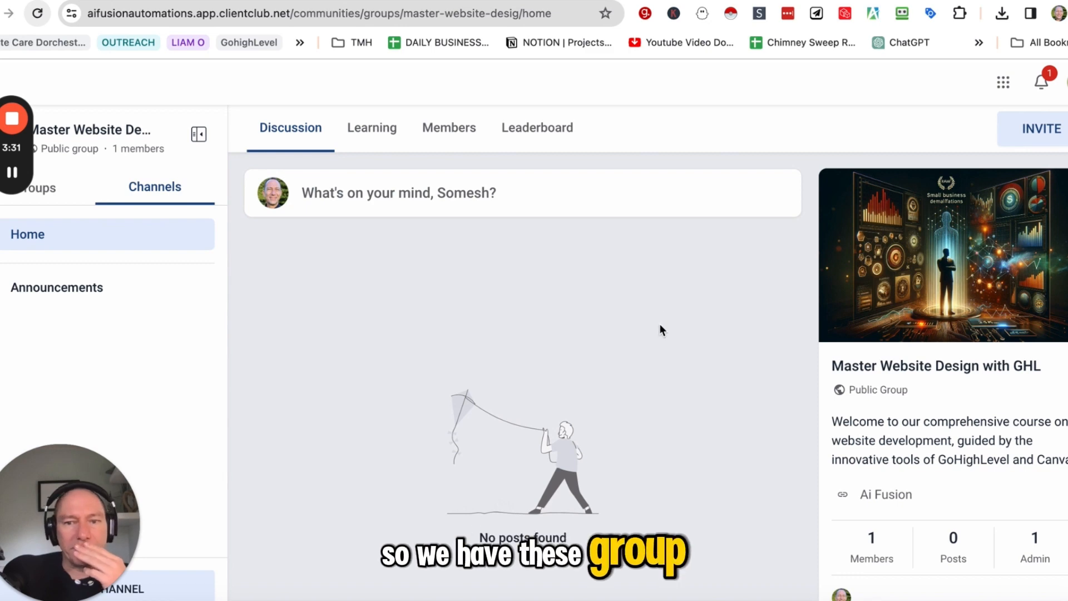
- Look through the group's Learning, Members, Leaderboard and Discussion pages
left_click(370, 130)
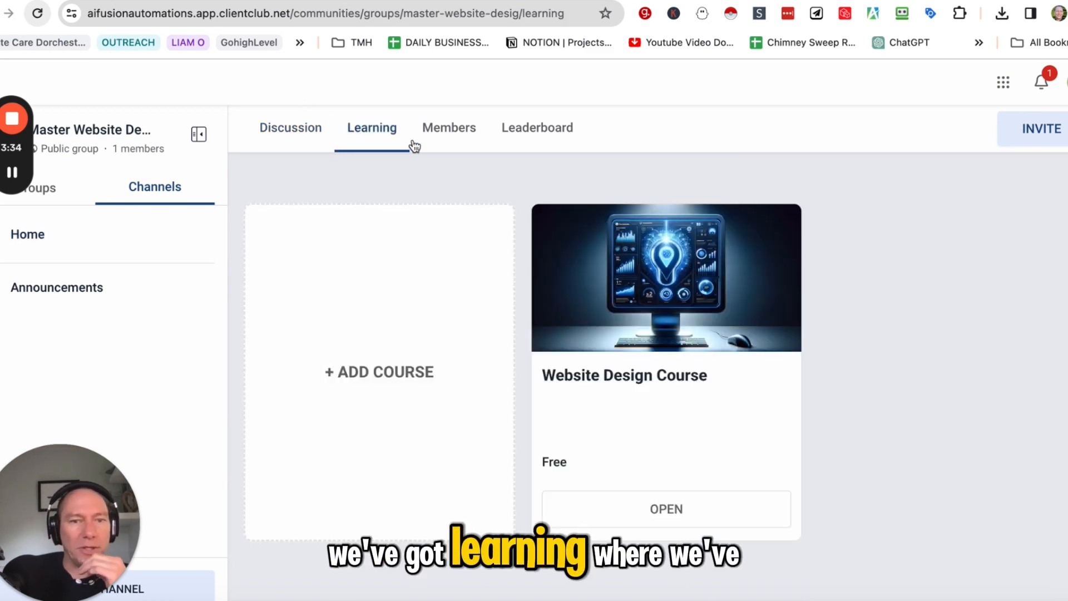
left_click(453, 131)
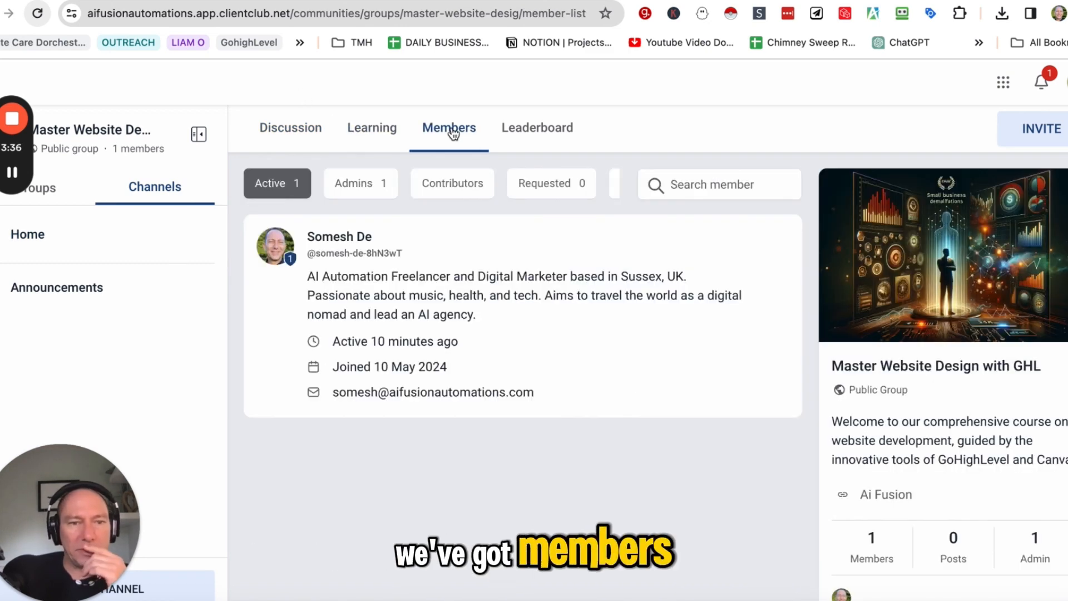
left_click(544, 128)
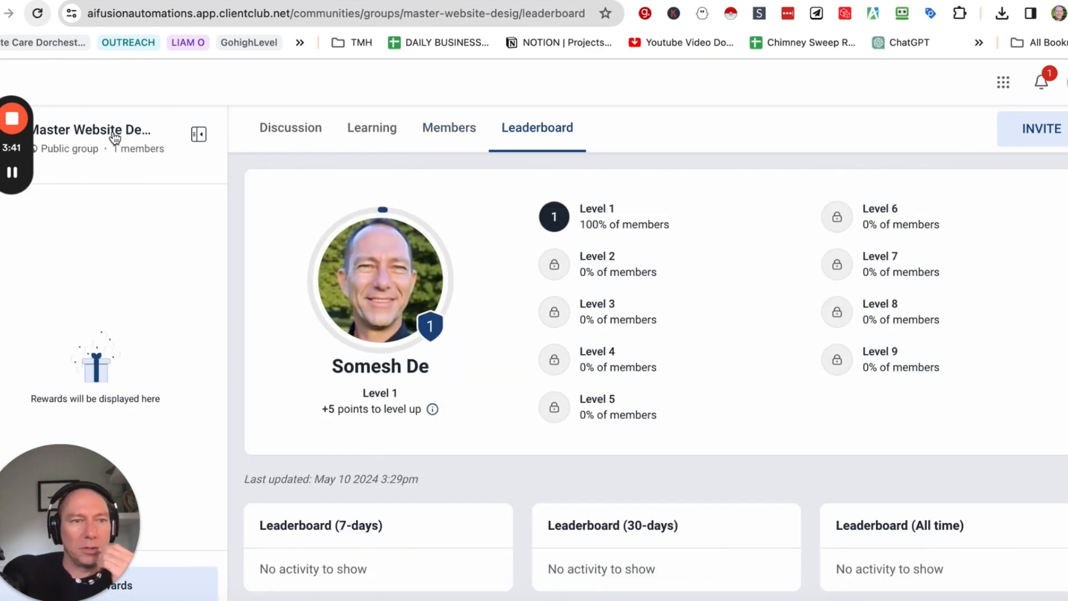
left_click(301, 136)
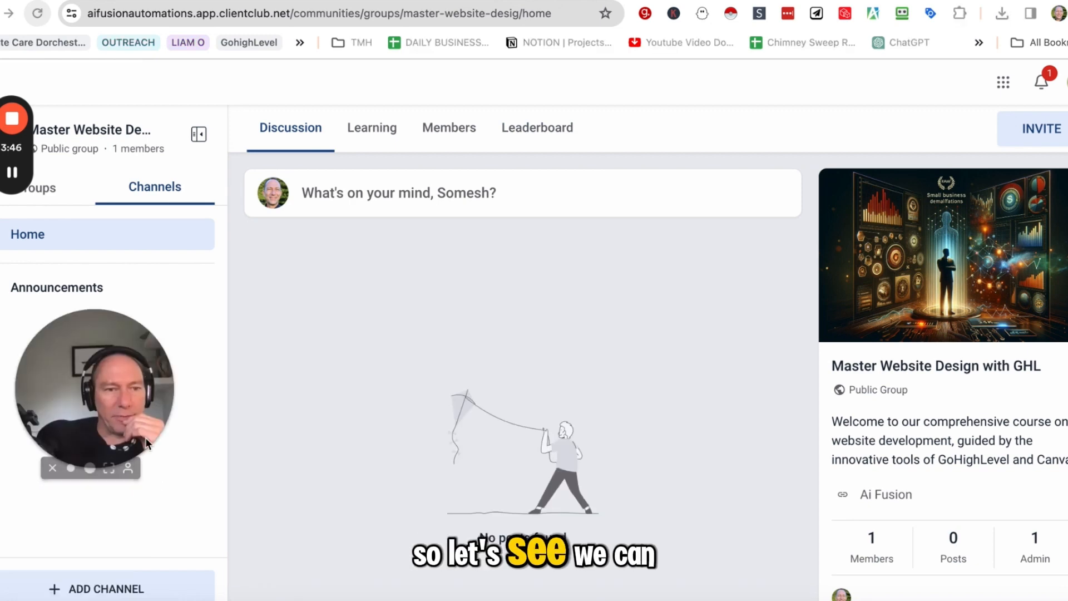
scroll(432, 442, "down", 4)
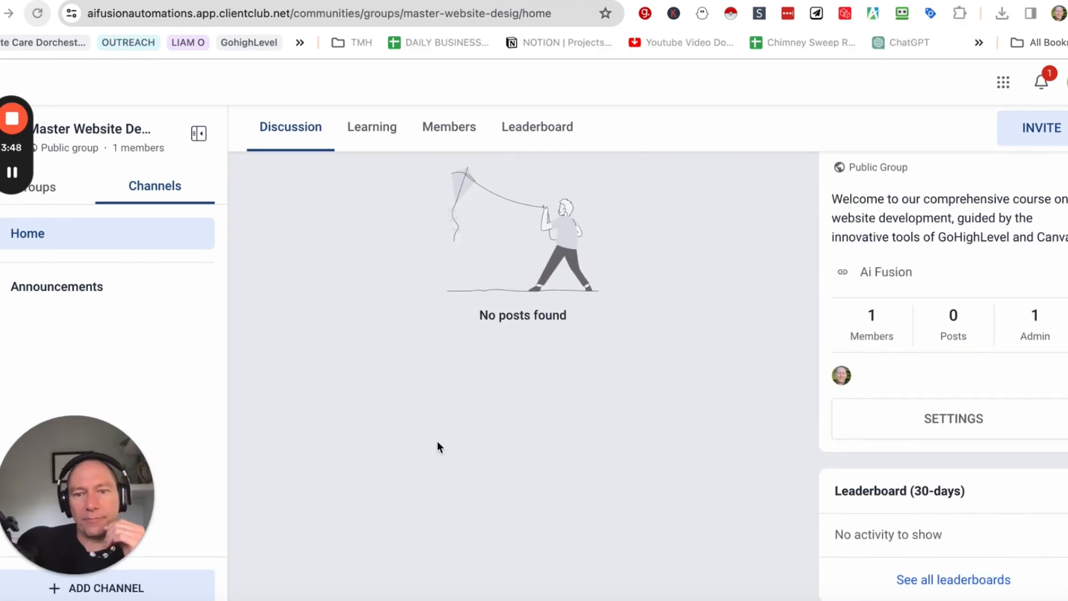
- Open the Website Design Course from the group's Learning page and look over its landing page
scroll(433, 443, "up", 4)
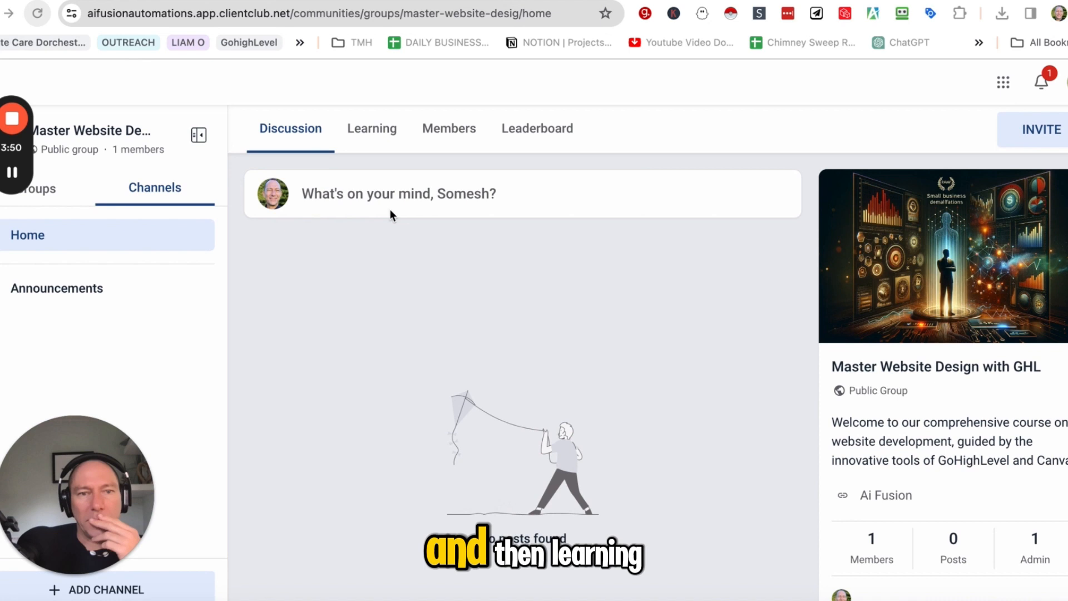
left_click(368, 134)
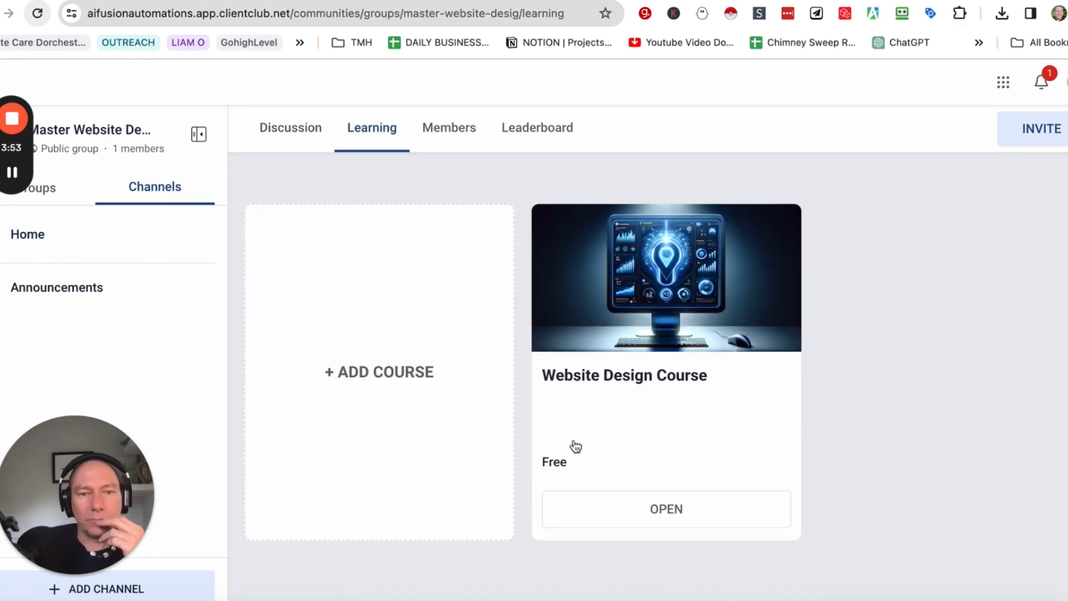
left_click(647, 511)
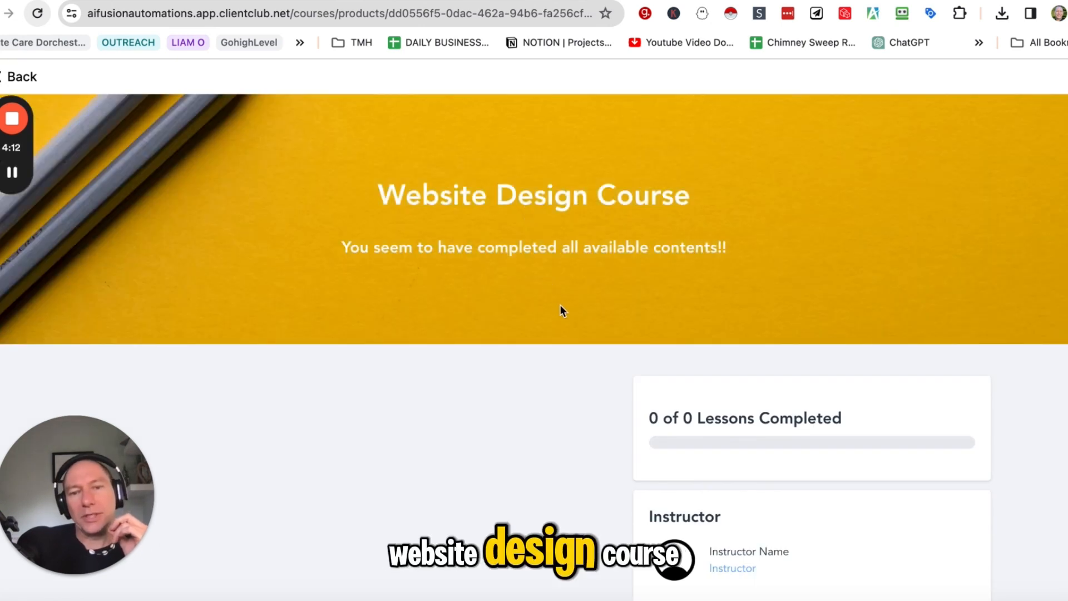
scroll(569, 320, "down", 1)
scroll(568, 320, "up", 1)
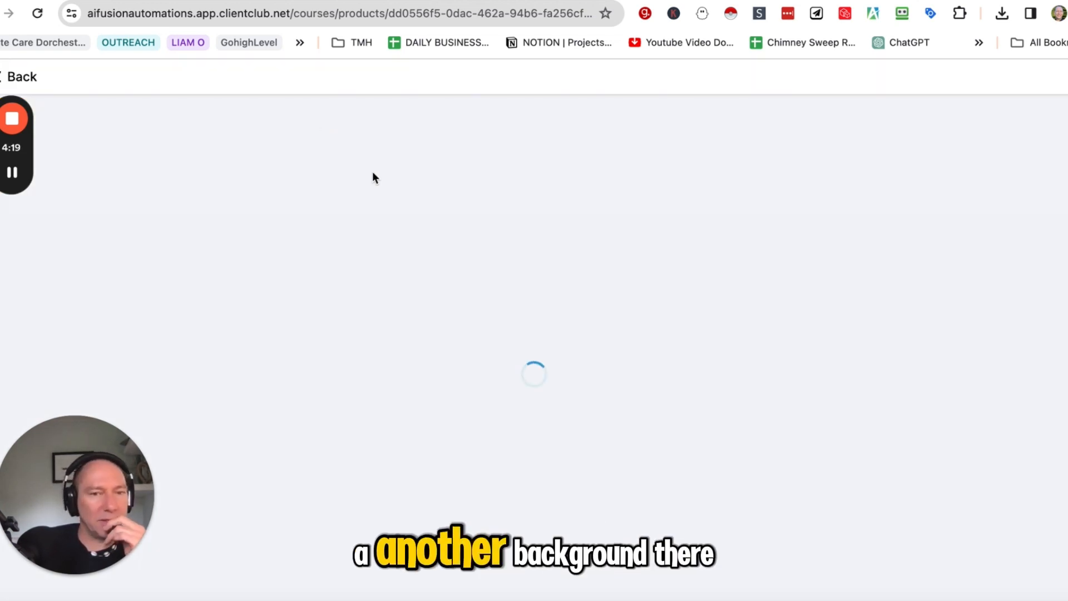
scroll(458, 204, "down", 1)
scroll(459, 204, "up", 1)
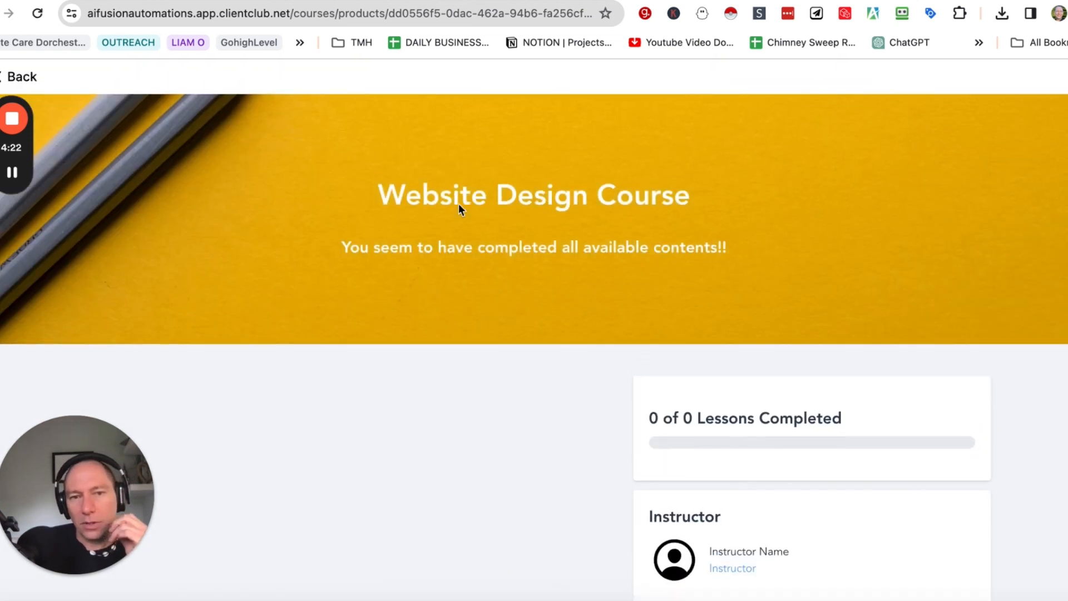
scroll(609, 368, "down", 1)
scroll(609, 372, "down", 1)
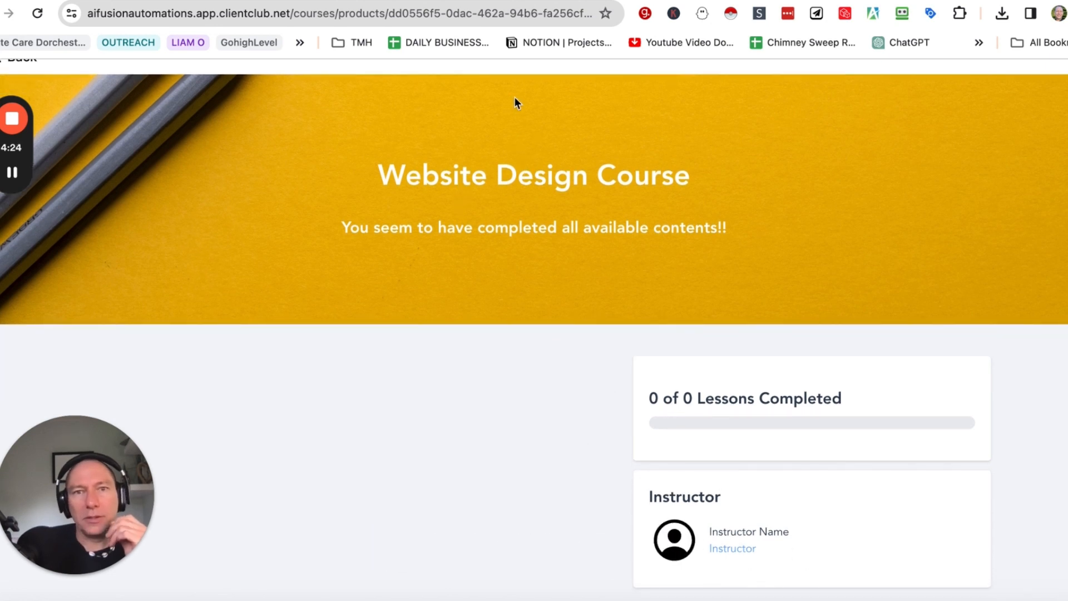
- Switch back to the memberships back end and open the Site Details in the course settings
left_click(766, 0)
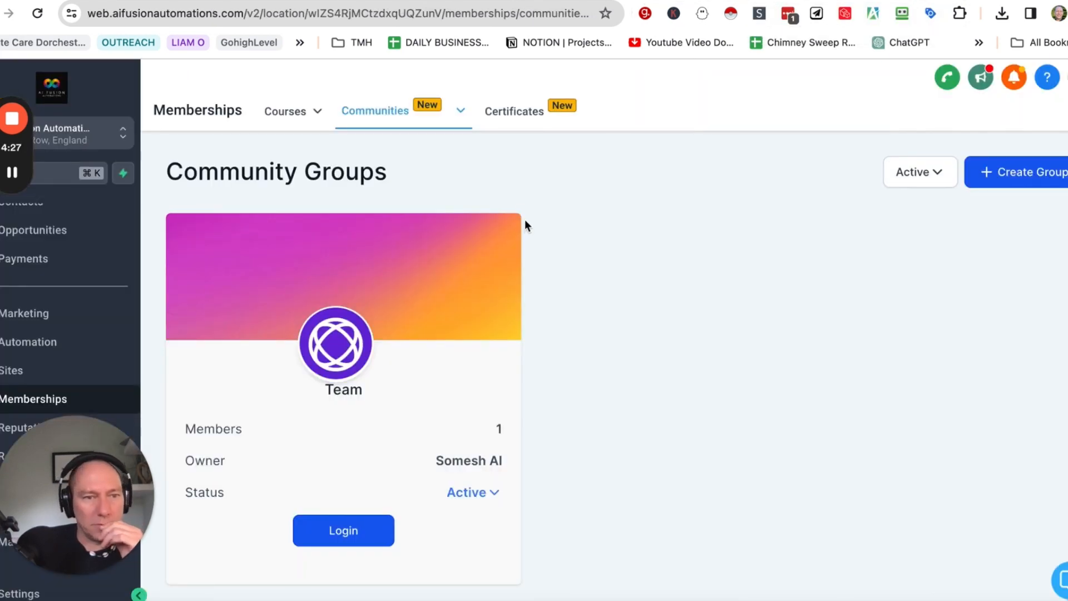
mouse_move(400, 115)
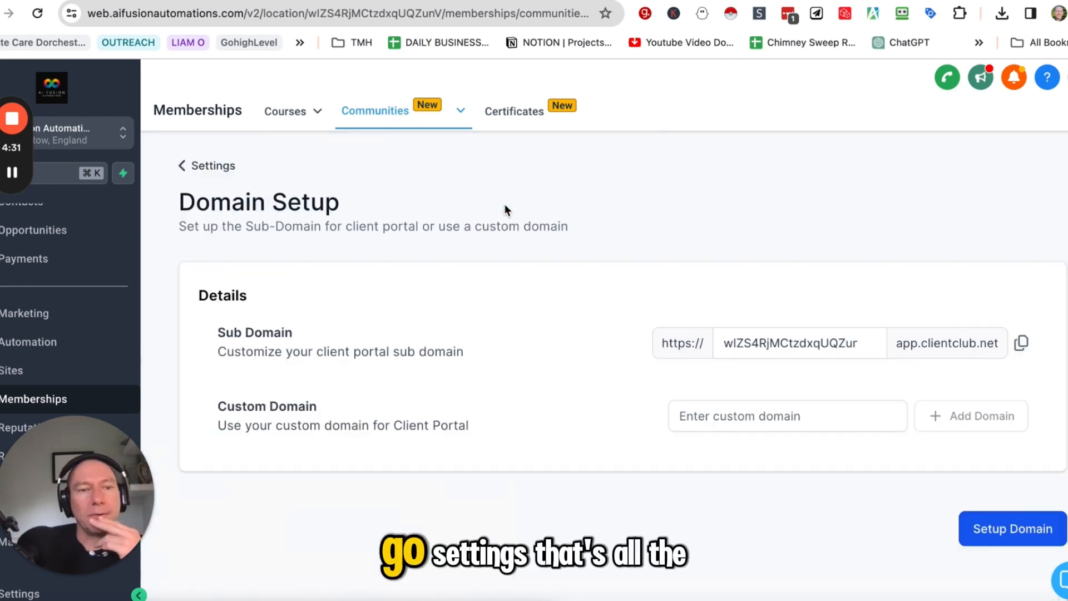
left_click(206, 168)
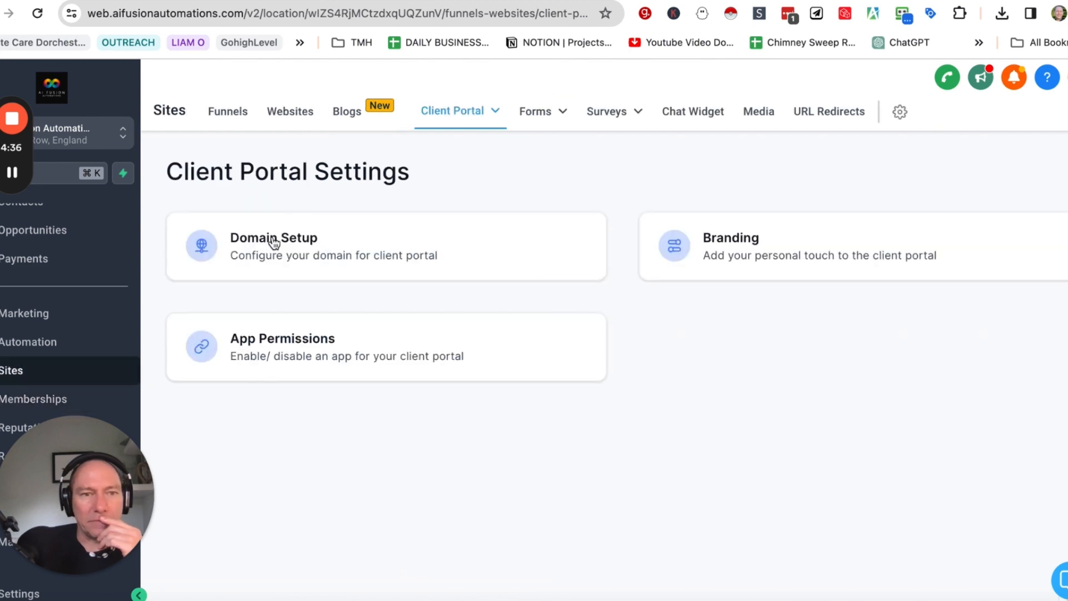
left_click(33, 397)
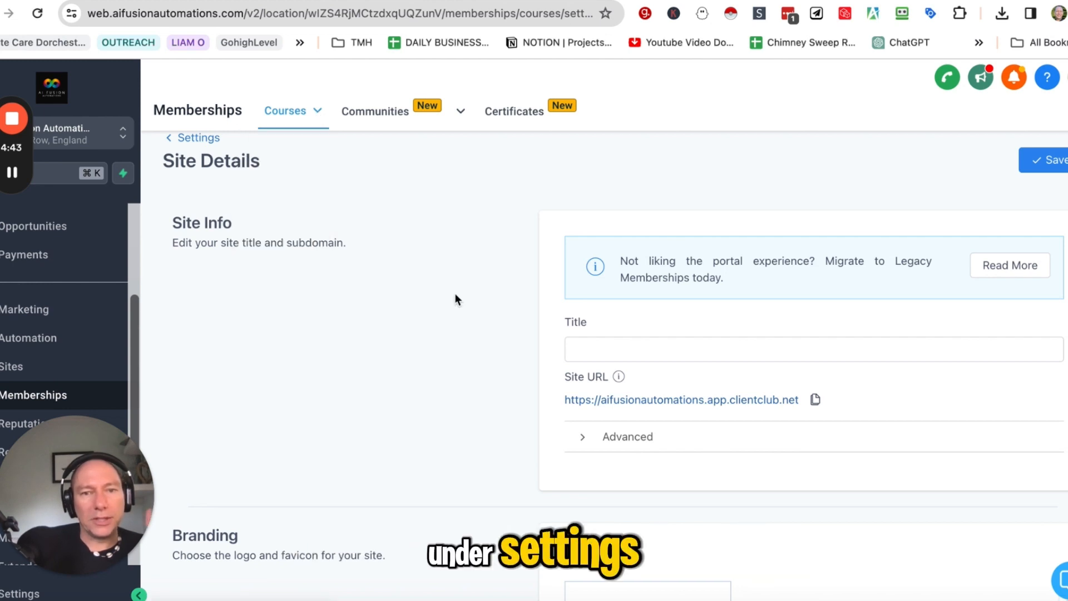
- Set the course site's title to "AI Fusion Automations"
left_click(596, 339)
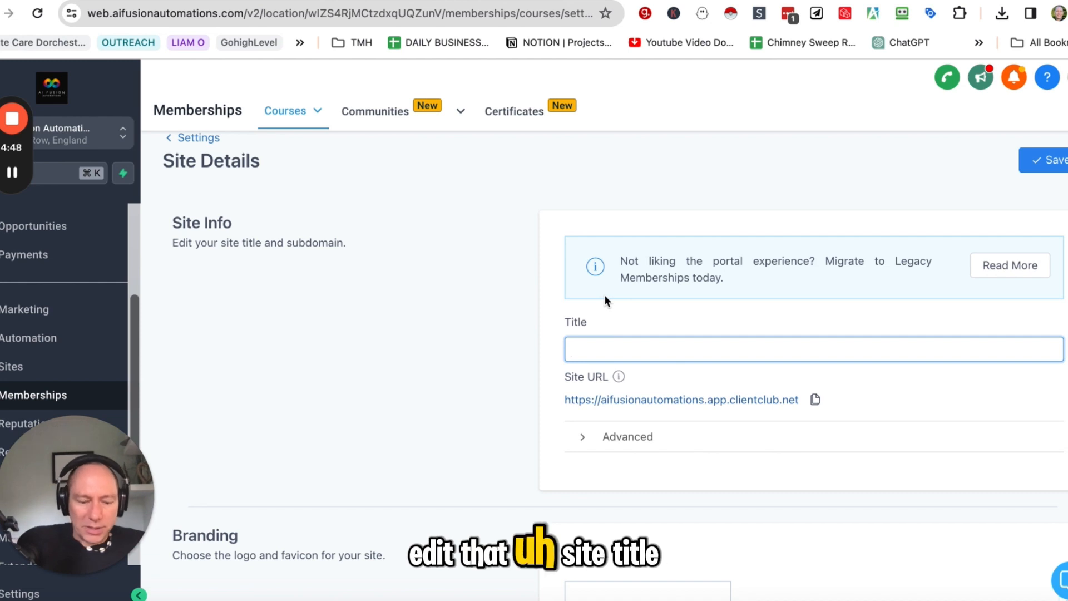
type("Ai")
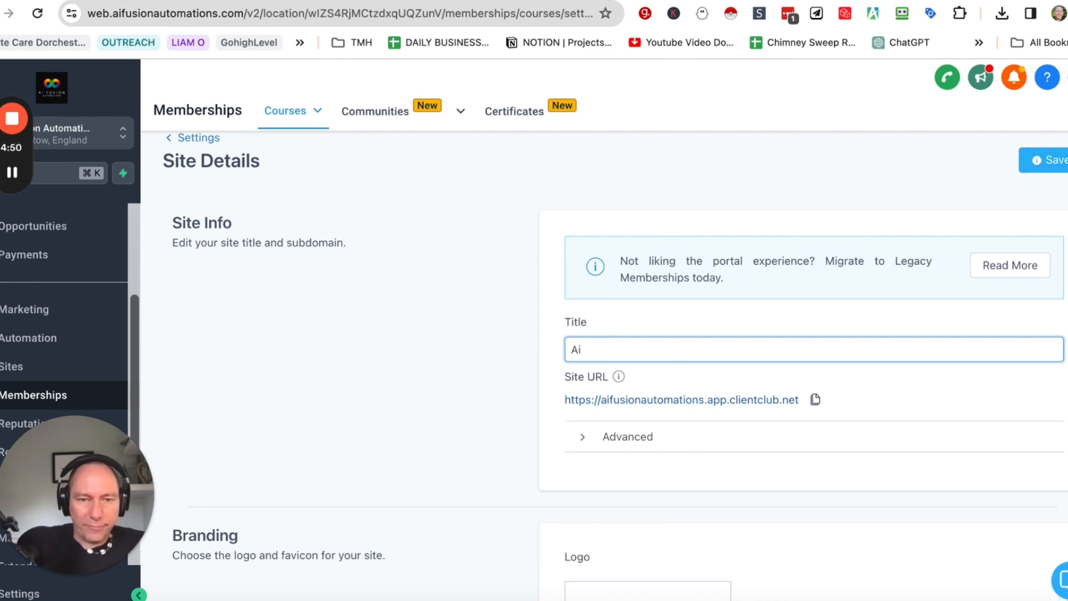
key("BackSpace")
key("BackSpace")
key("BackSpace")
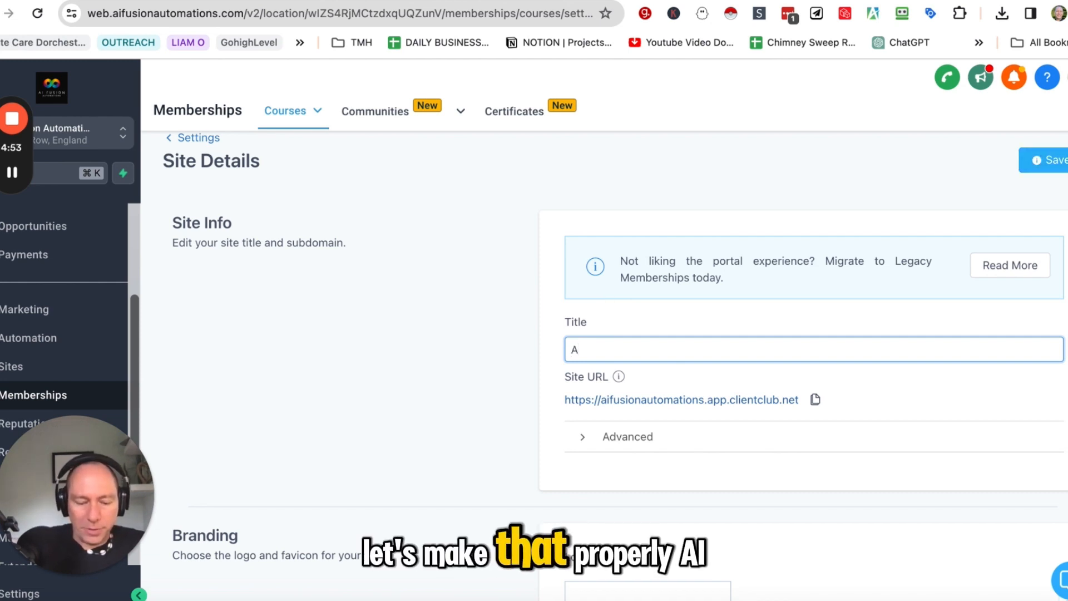
type("I Fusion A")
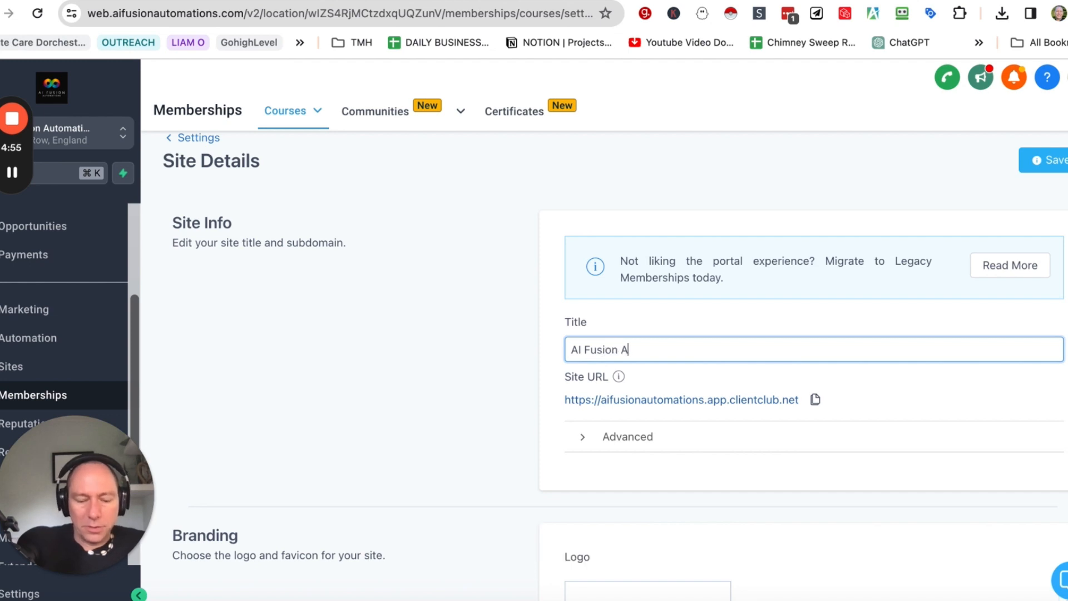
type("ns")
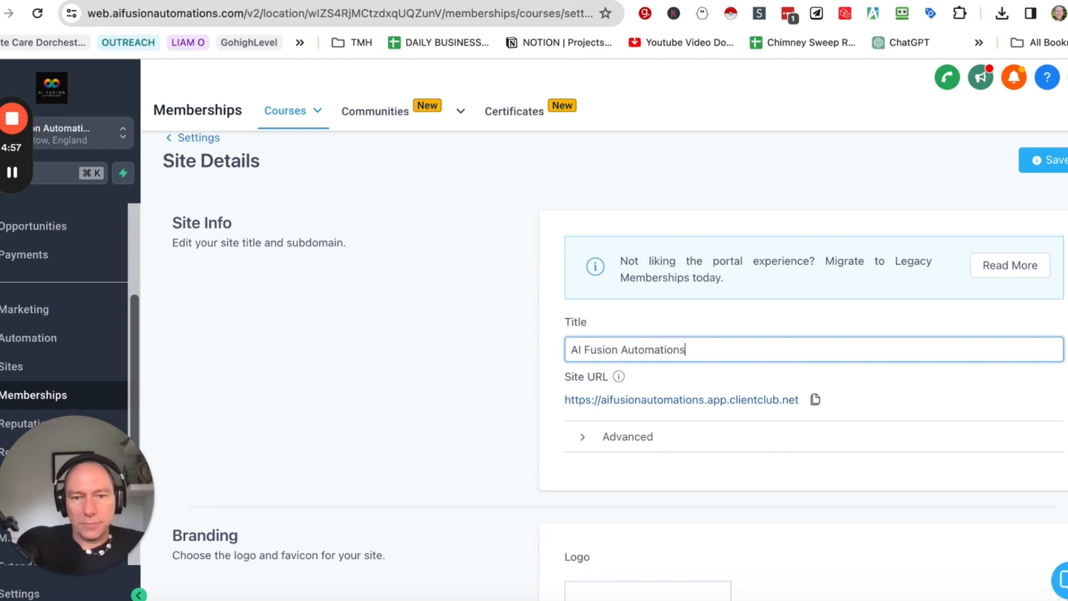
- Expand the site's Advanced settings and review the custom code and tracking code fields
scroll(617, 364, "down", 2)
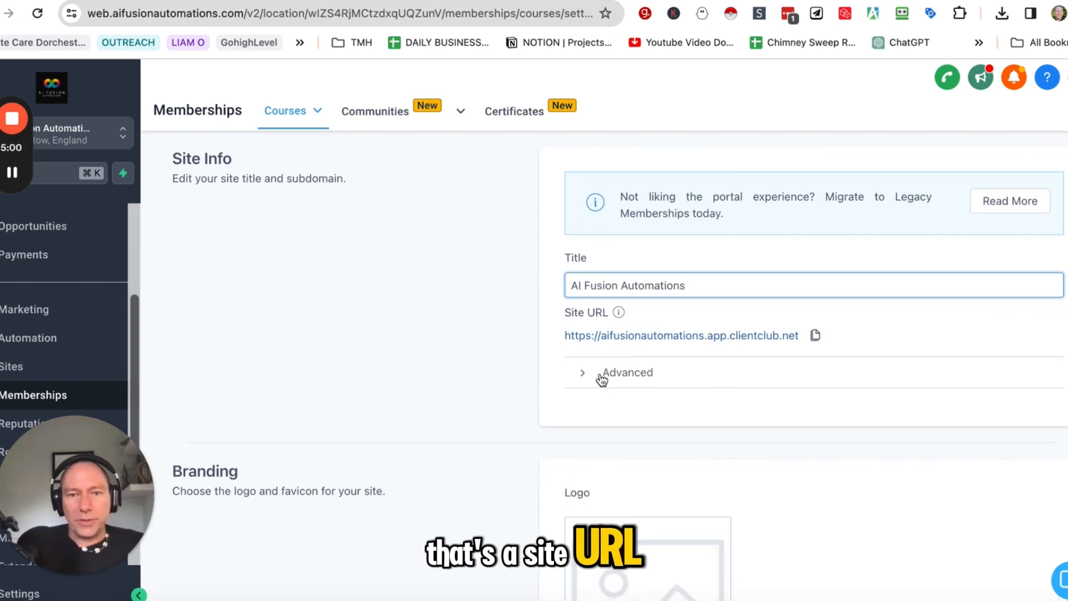
left_click(627, 370)
scroll(663, 365, "down", 2)
scroll(662, 366, "down", 10)
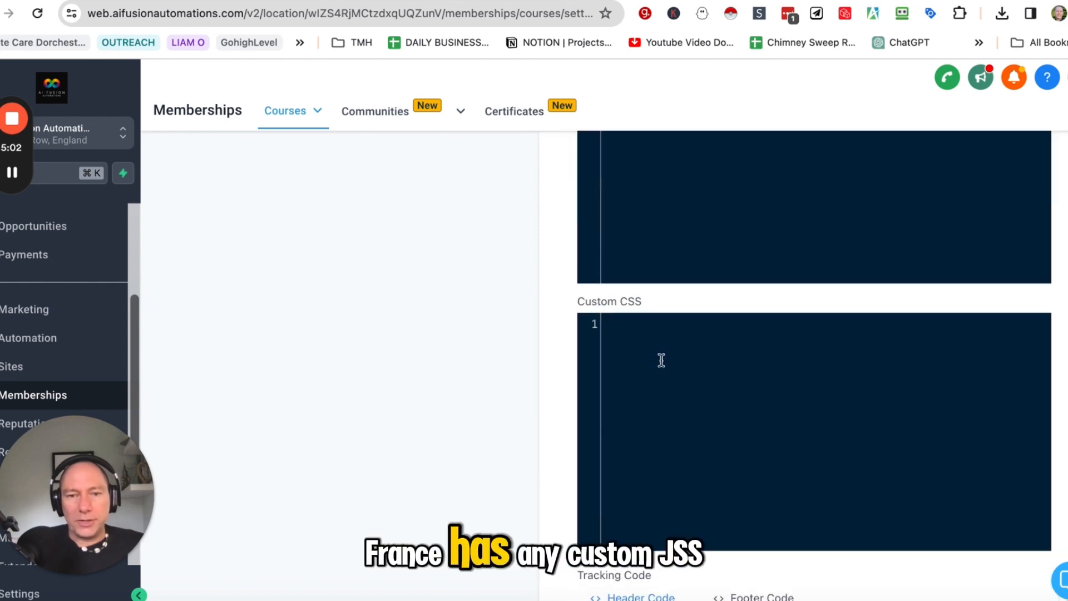
scroll(662, 360, "down", 5)
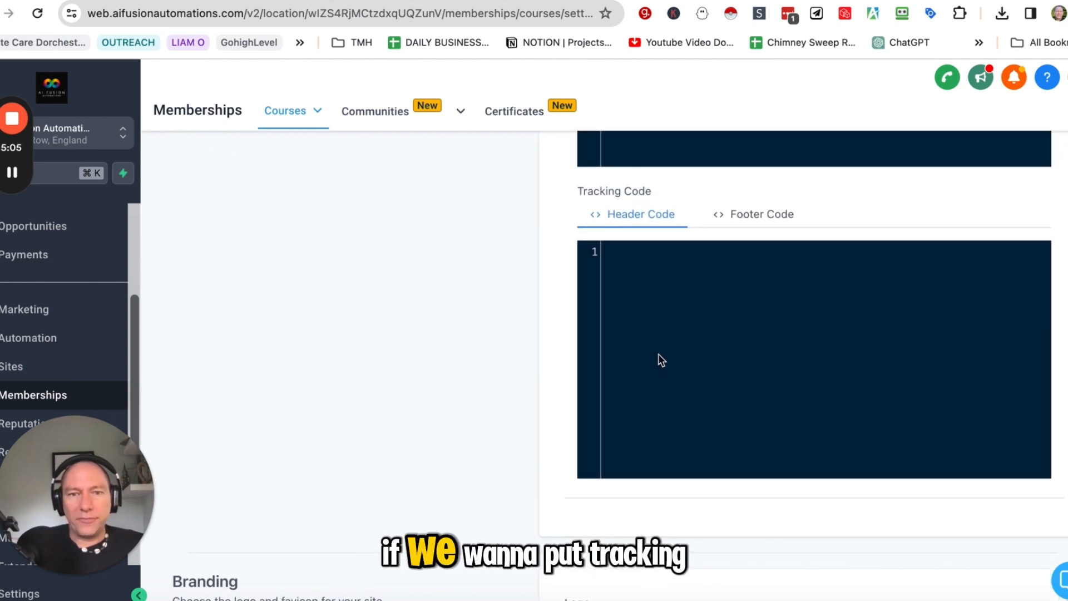
scroll(659, 360, "down", 2)
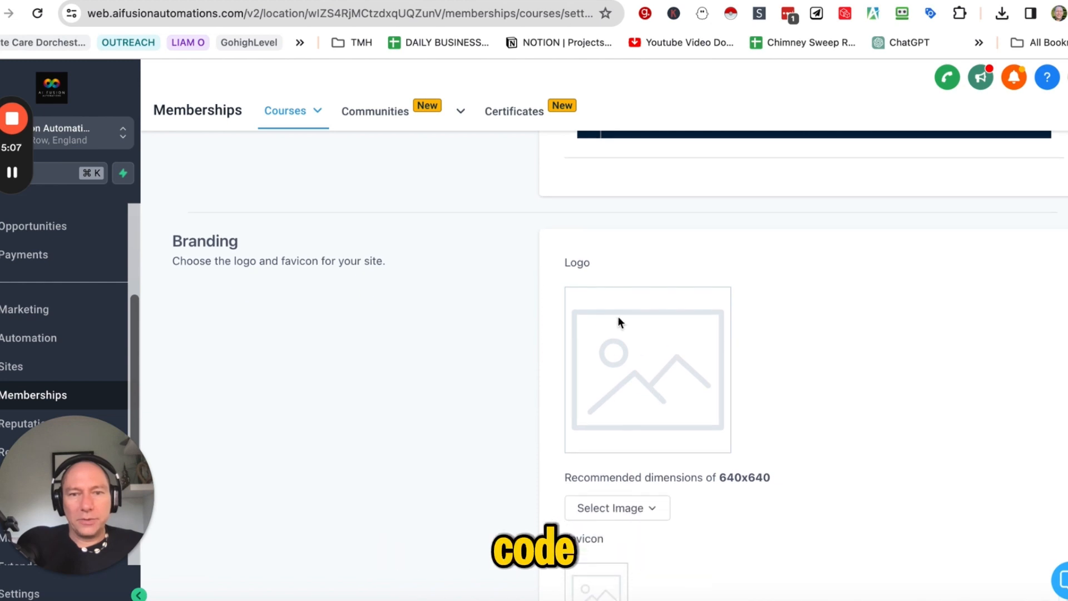
- Upload the file "AI FUSION copy.png" as the course site's logo
scroll(634, 437, "down", 2)
left_click(638, 467)
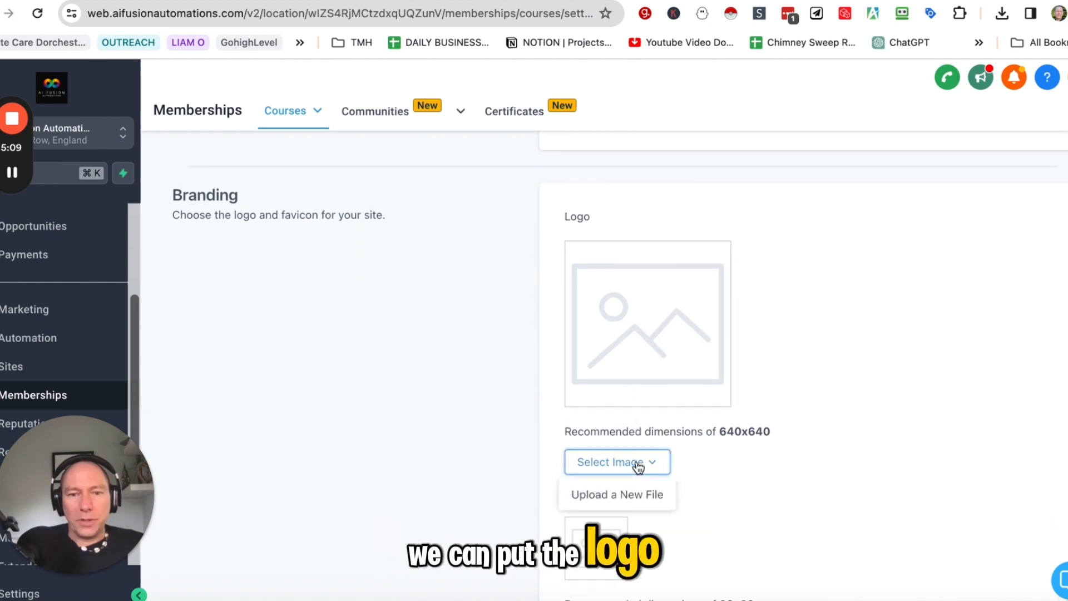
left_click(622, 493)
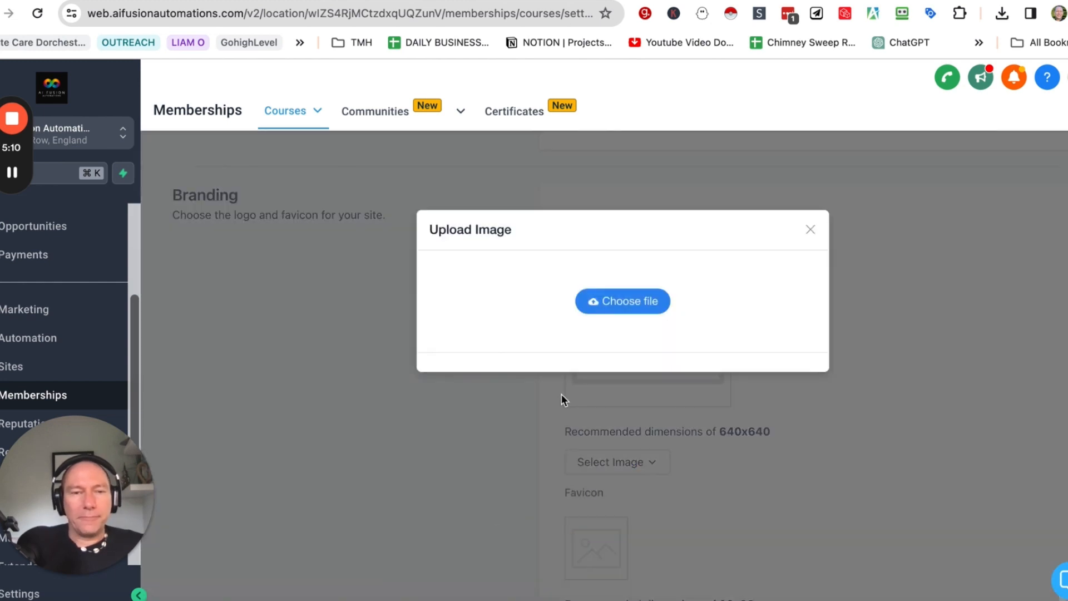
left_click(582, 334)
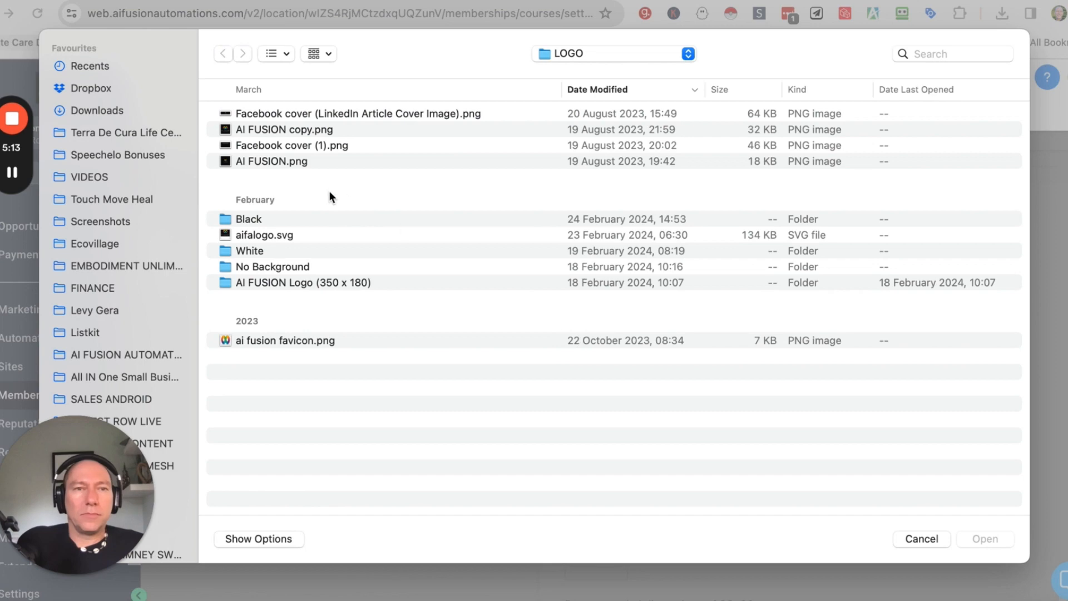
double_click(280, 131)
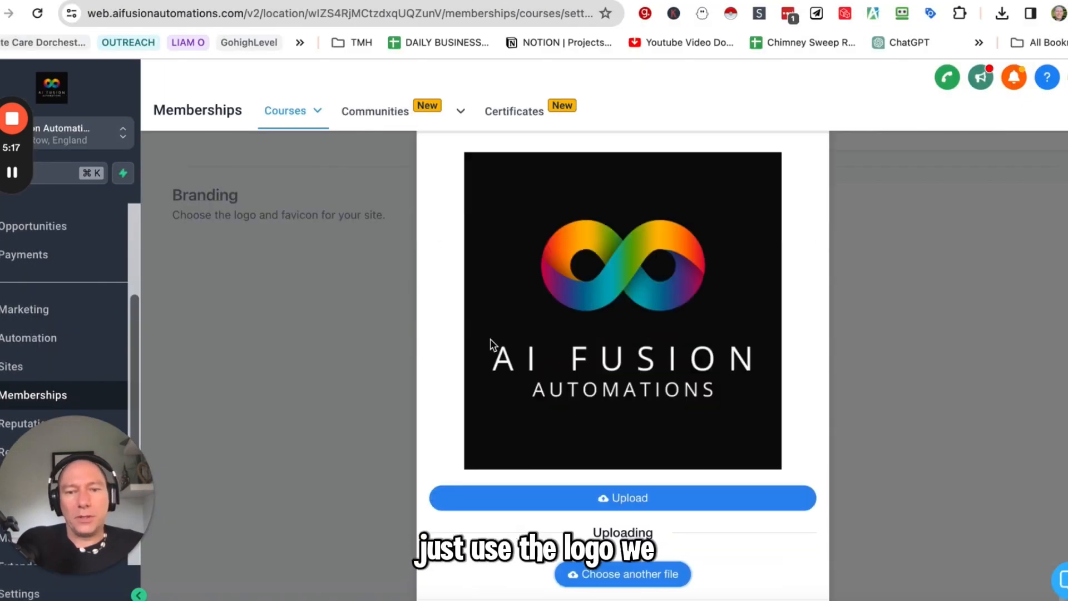
left_click(623, 494)
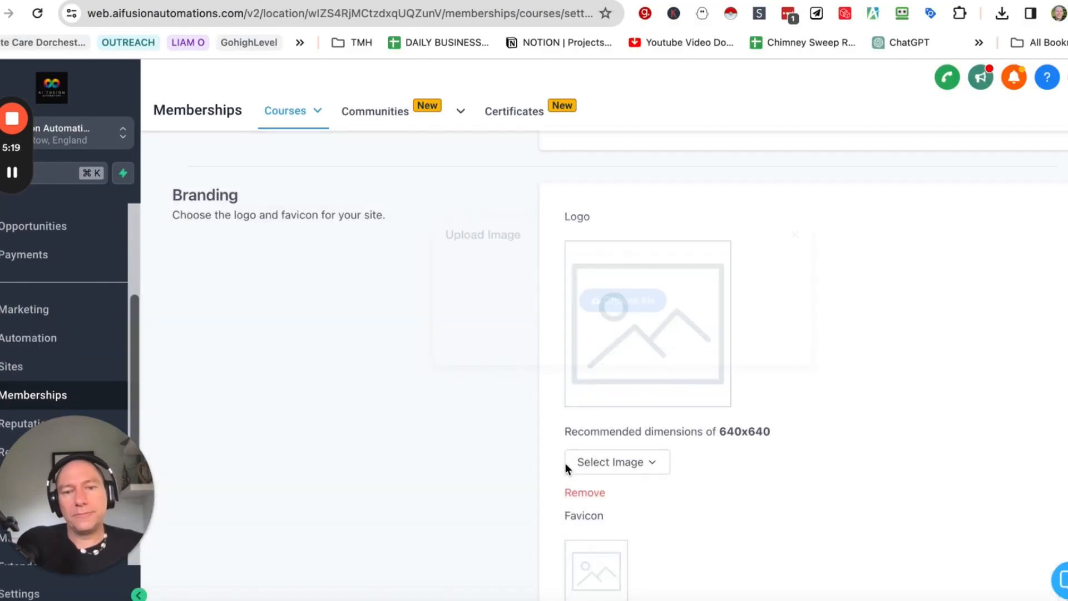
- Show the site's favicon upload option, and switch to the "ai fusion fav icon" design in Canva
scroll(517, 445, "down", 2)
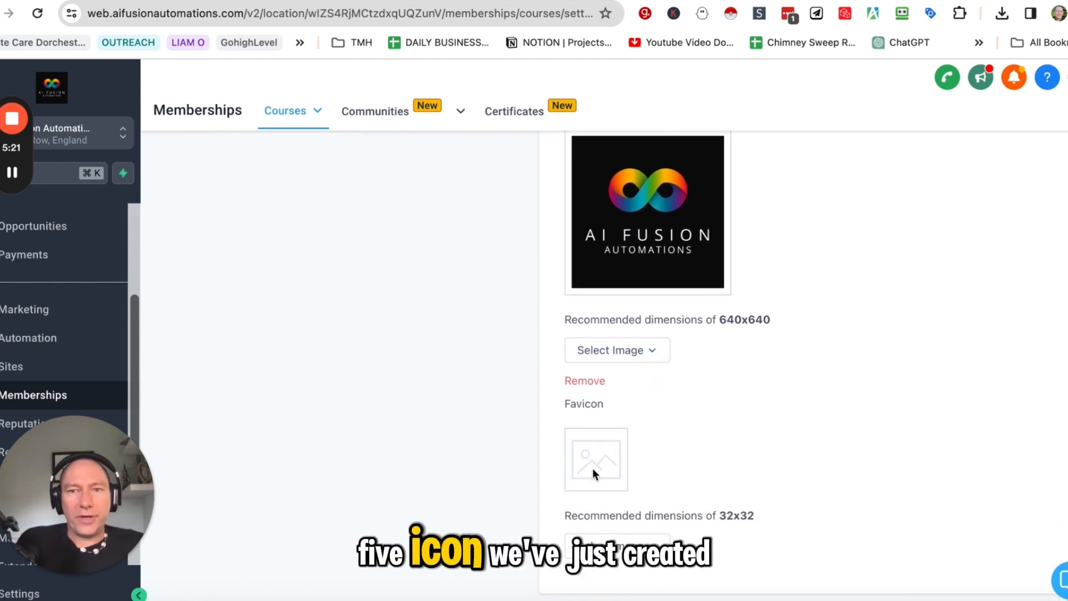
left_click(610, 545)
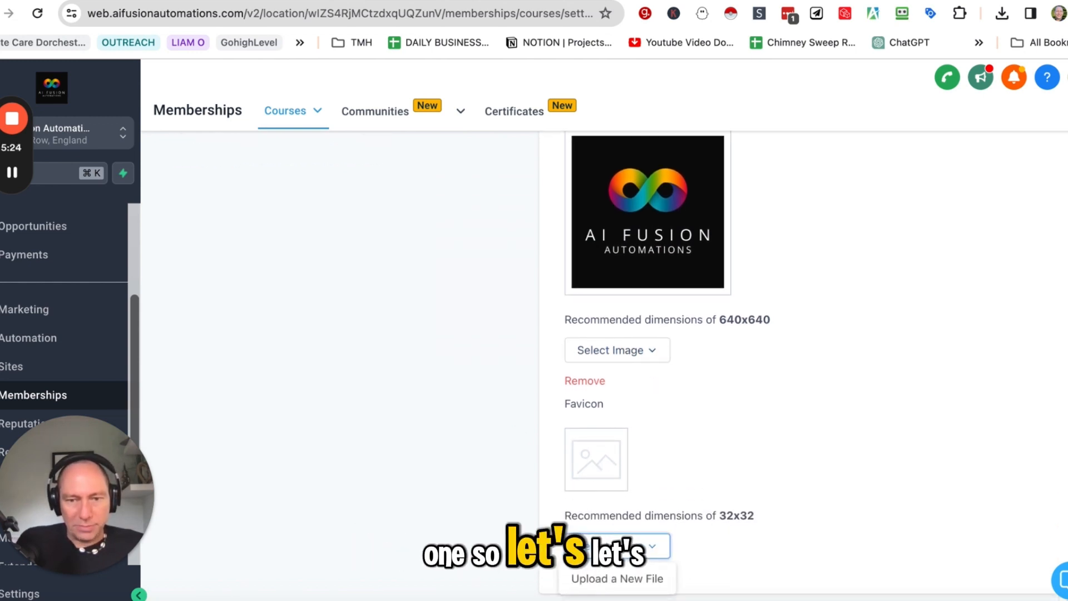
left_click(676, 468)
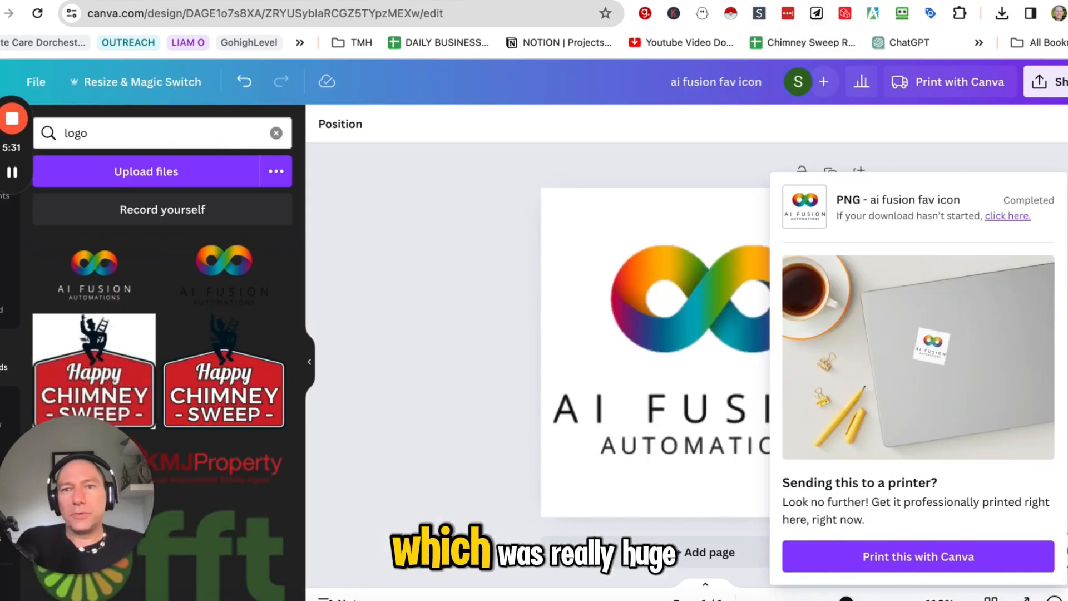
left_click(717, 152)
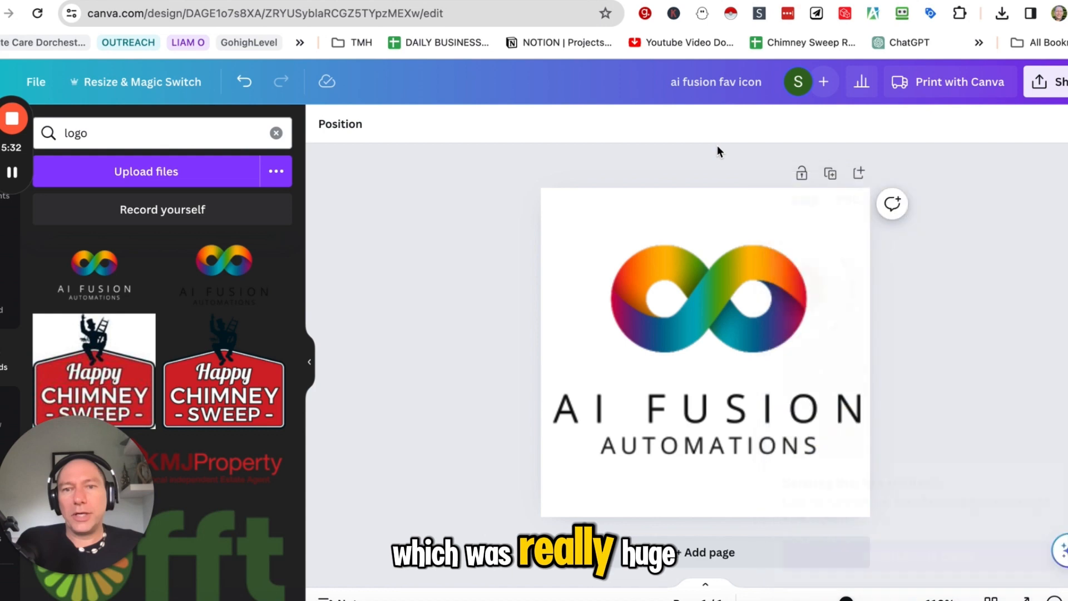
- Try to set the favicon design's download to a smaller JPG of 591 × 591 px with reduced quality
left_click(1048, 82)
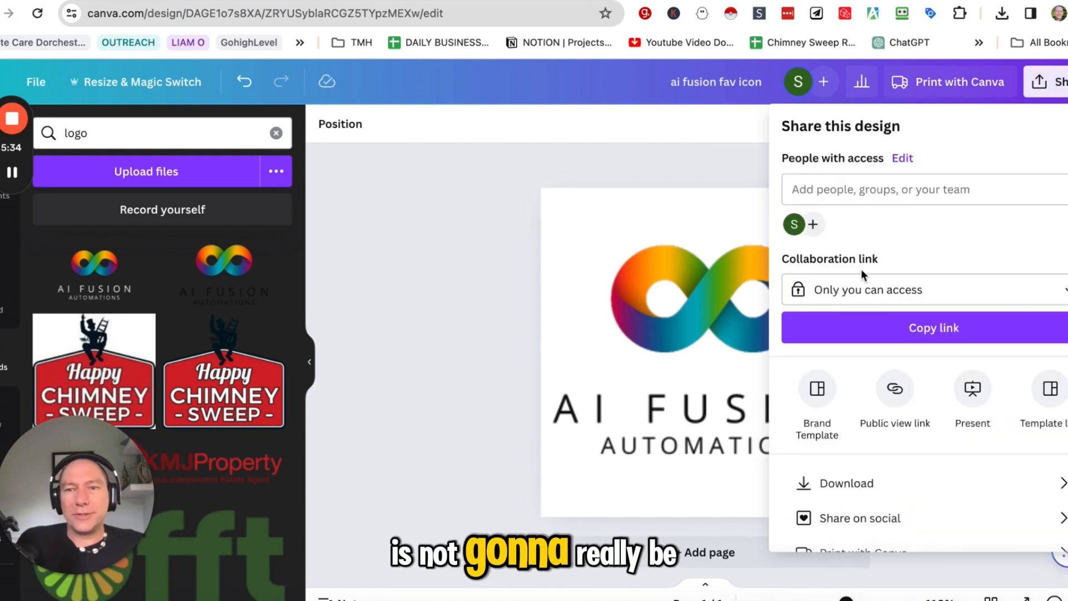
left_click(873, 485)
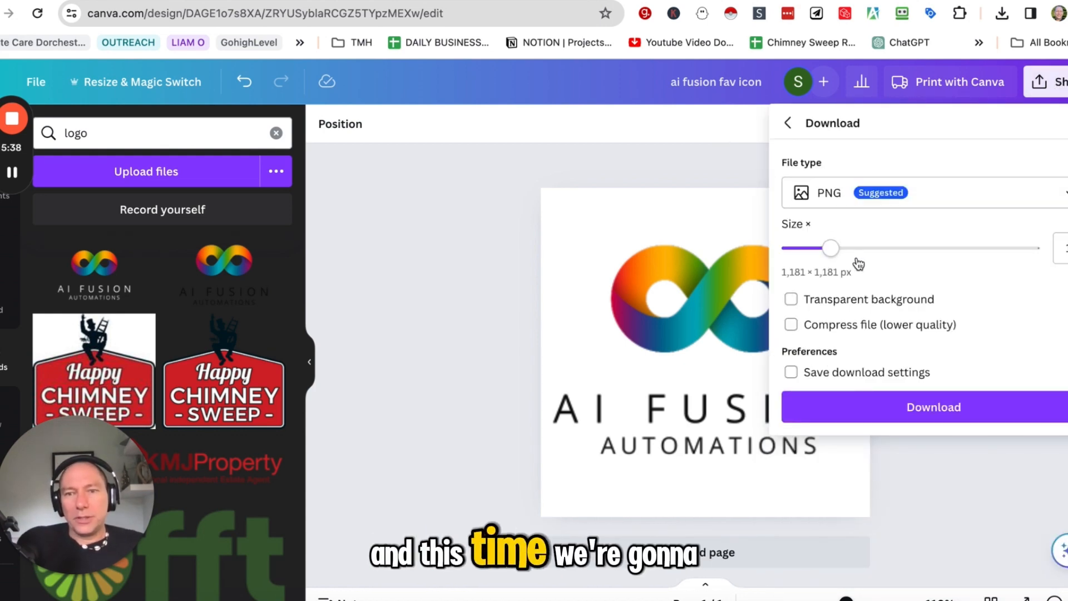
left_click_drag(826, 249, 802, 257)
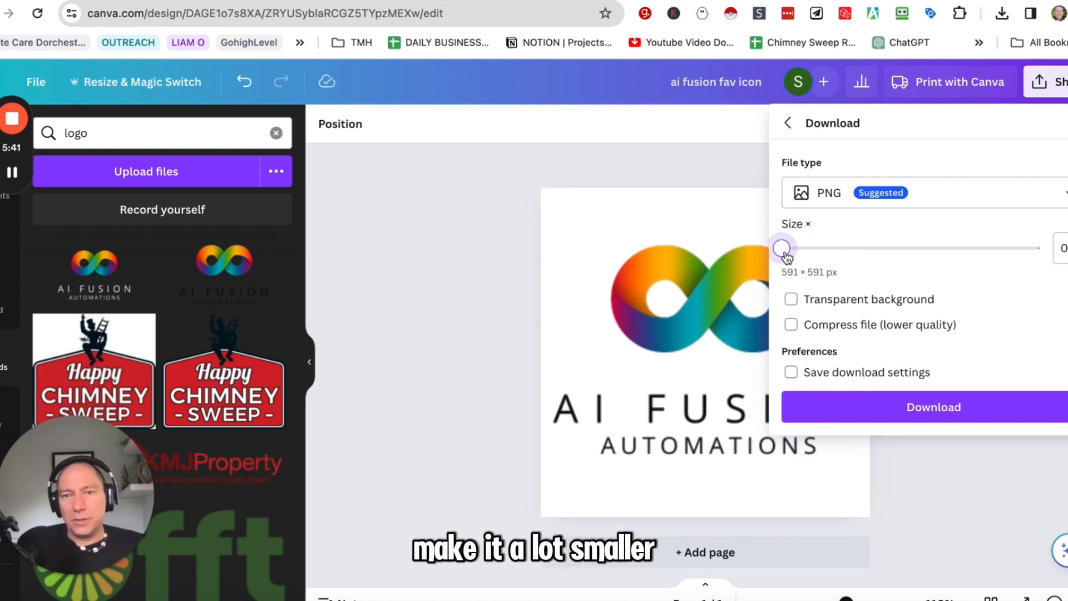
left_click(835, 203)
left_click(833, 239)
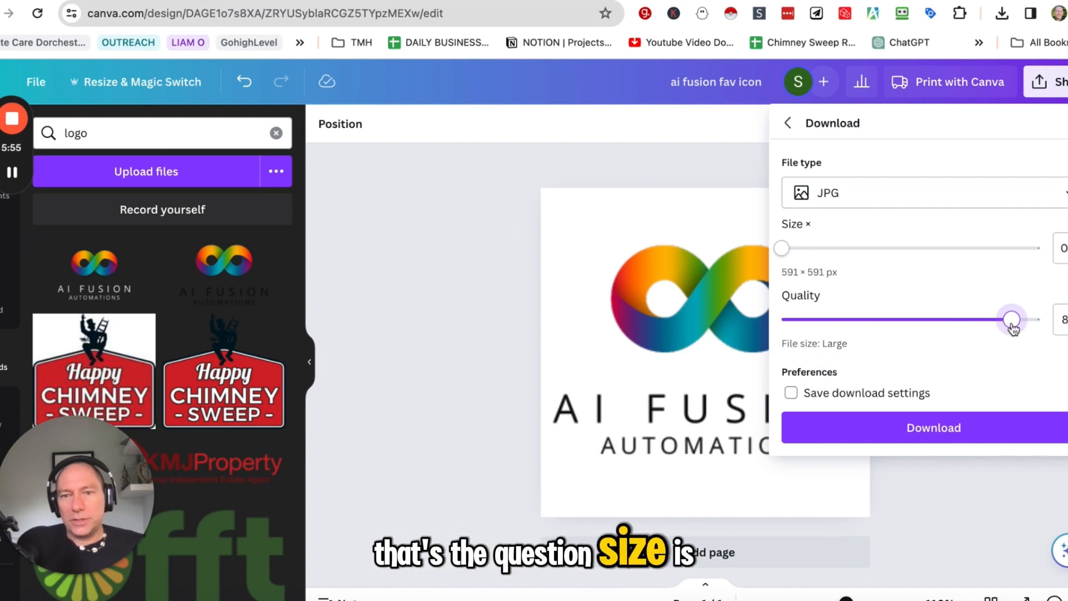
left_click_drag(1012, 319, 843, 328)
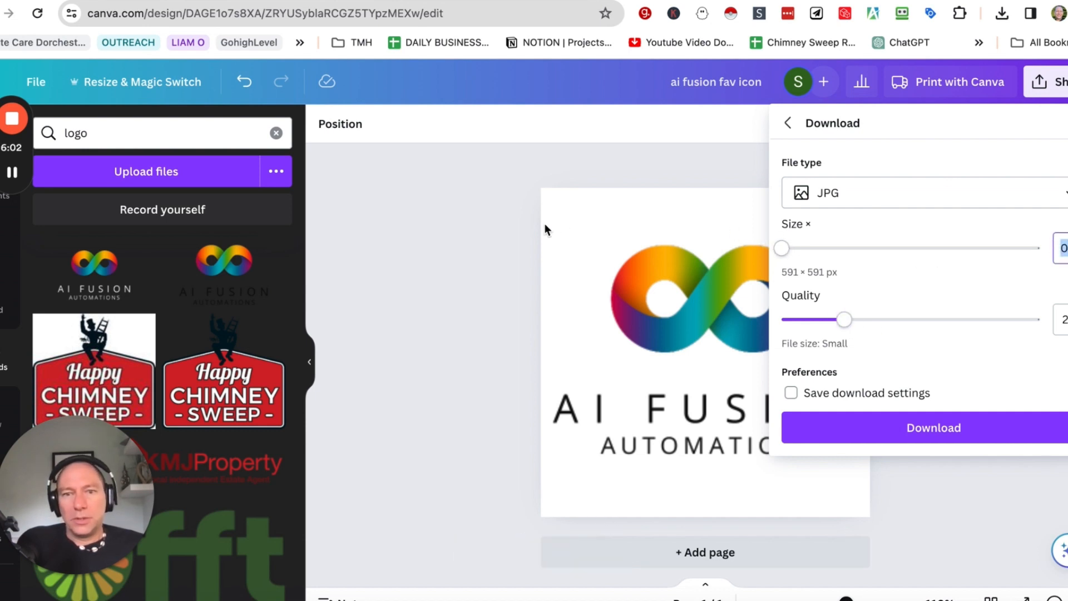
left_click(518, 223)
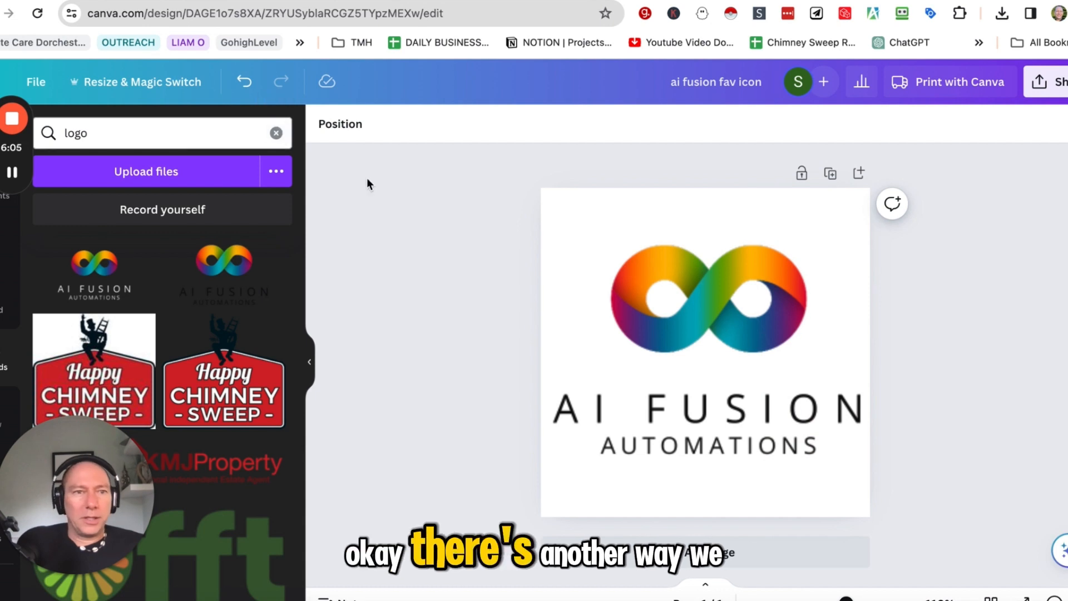
- Create a copy of the favicon design resized to a custom size of 32 × 32 mm and open it
left_click(603, 267)
left_click(596, 221)
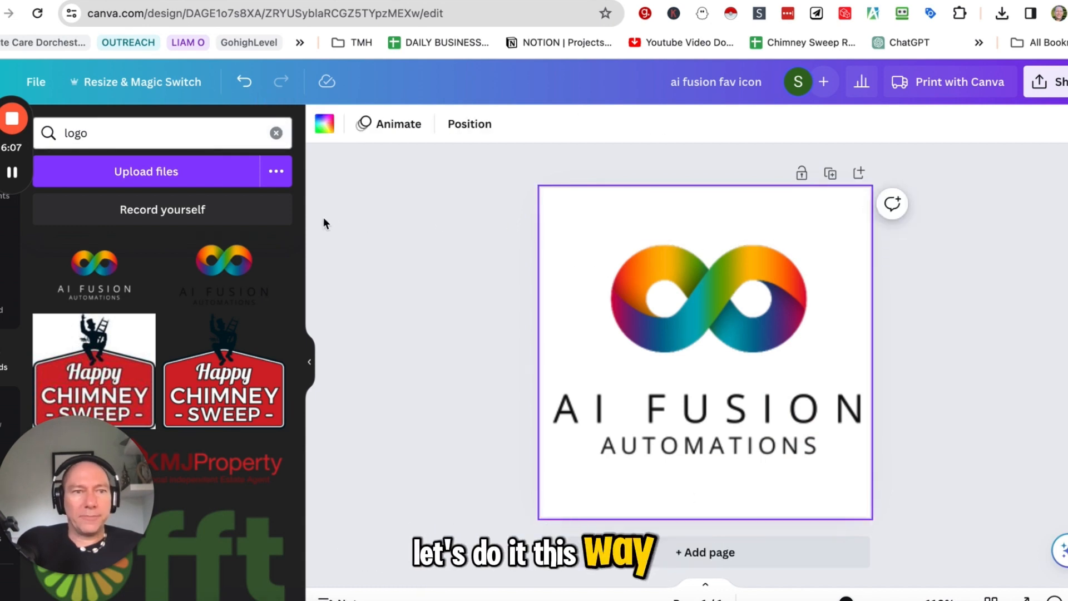
left_click(144, 84)
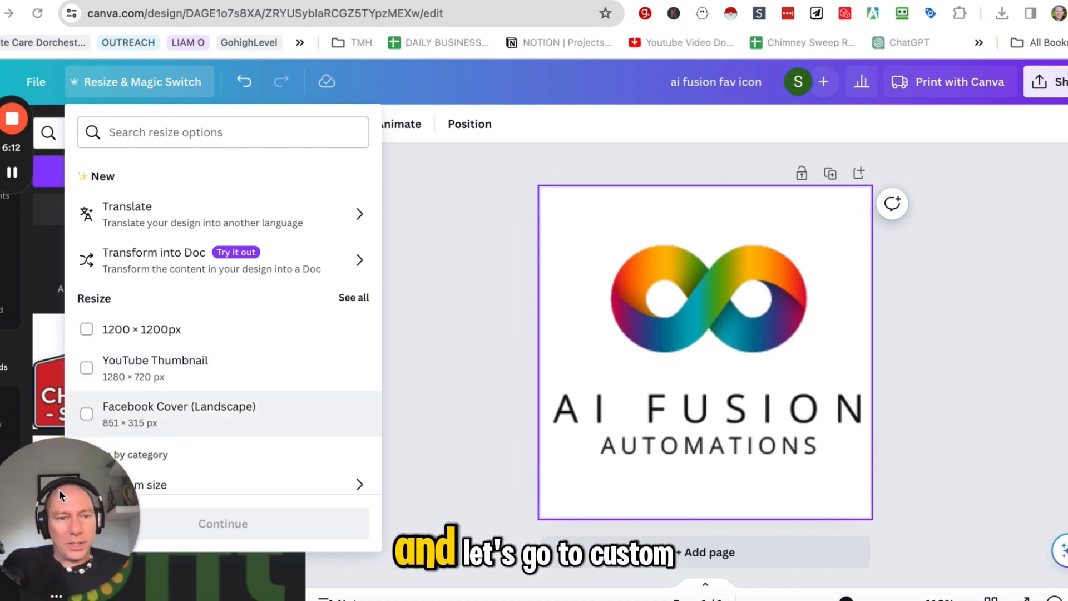
left_click(155, 486)
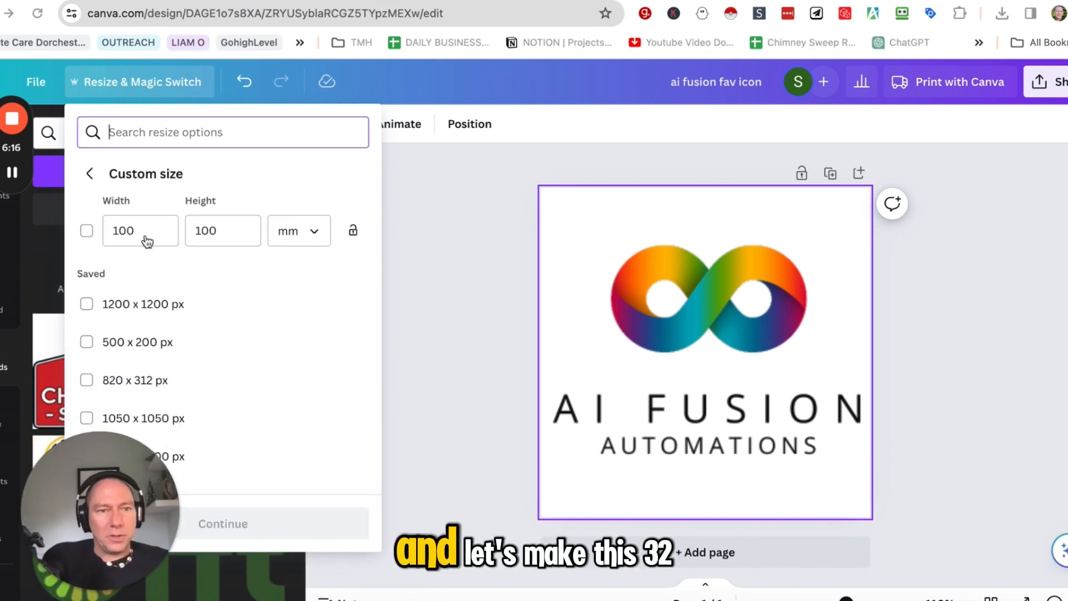
left_click_drag(143, 234, 95, 232)
type("32")
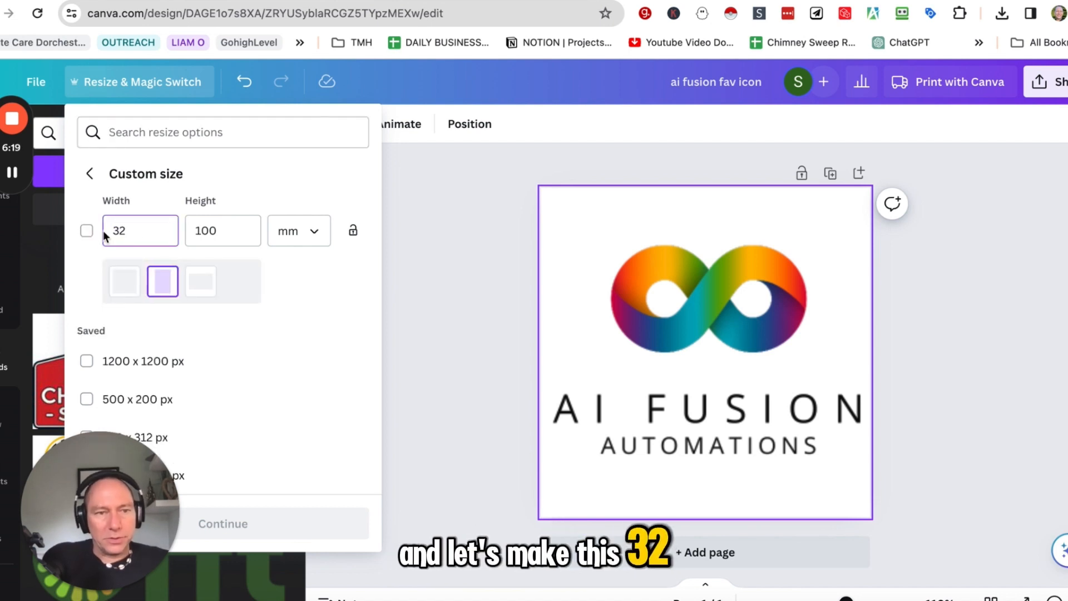
left_click_drag(229, 231, 151, 232)
type("32")
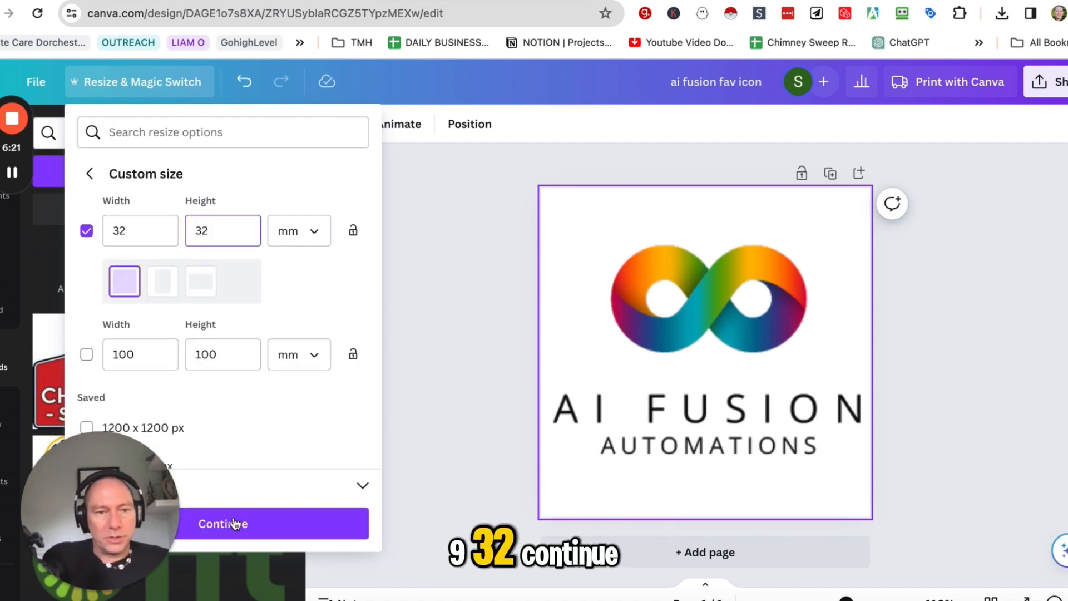
left_click(329, 520)
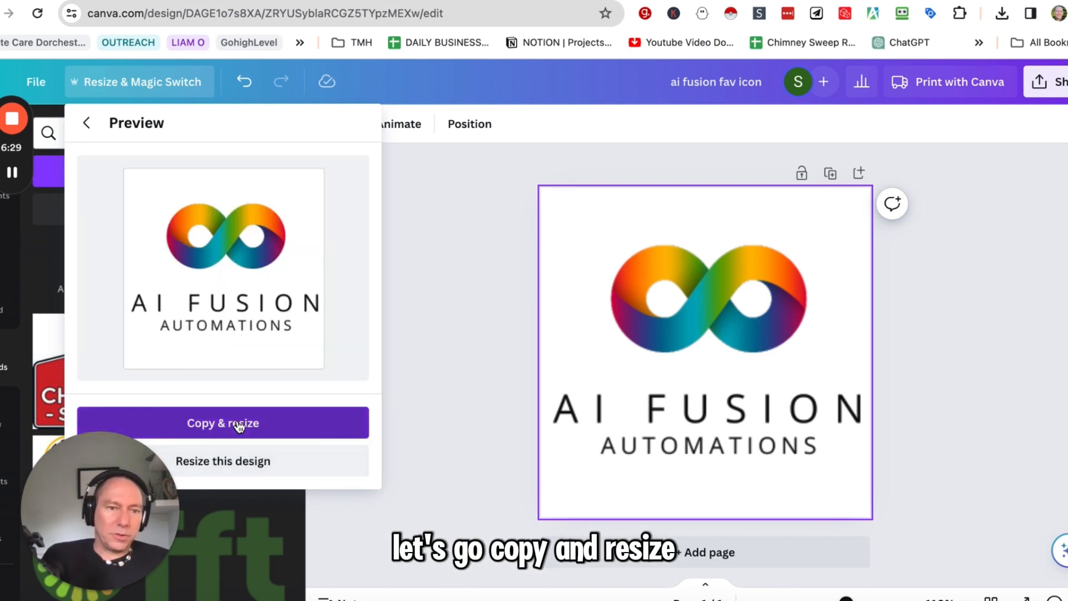
left_click(232, 424)
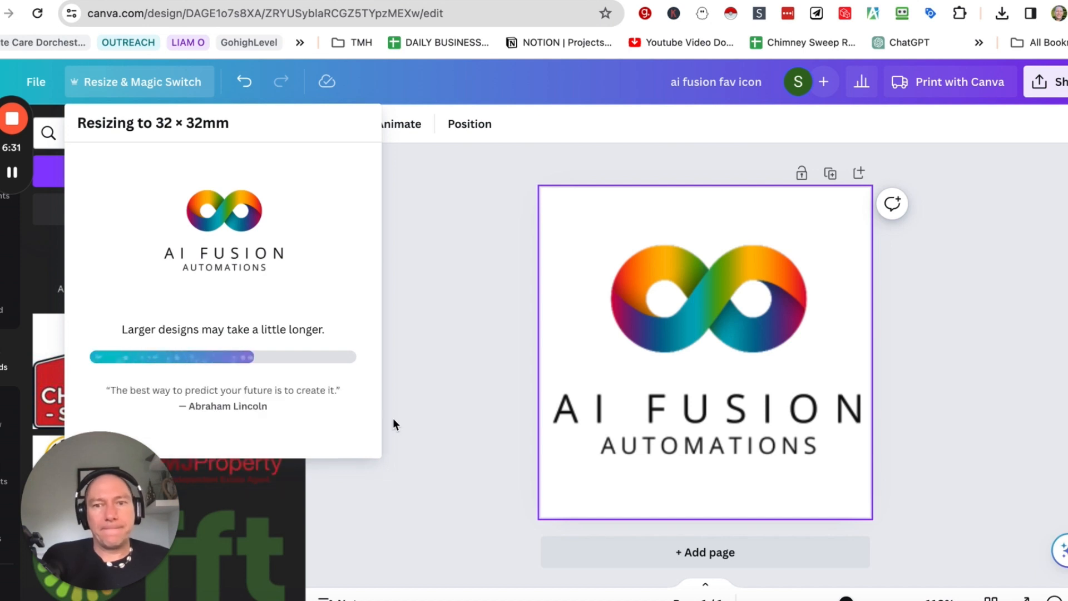
left_click(302, 257)
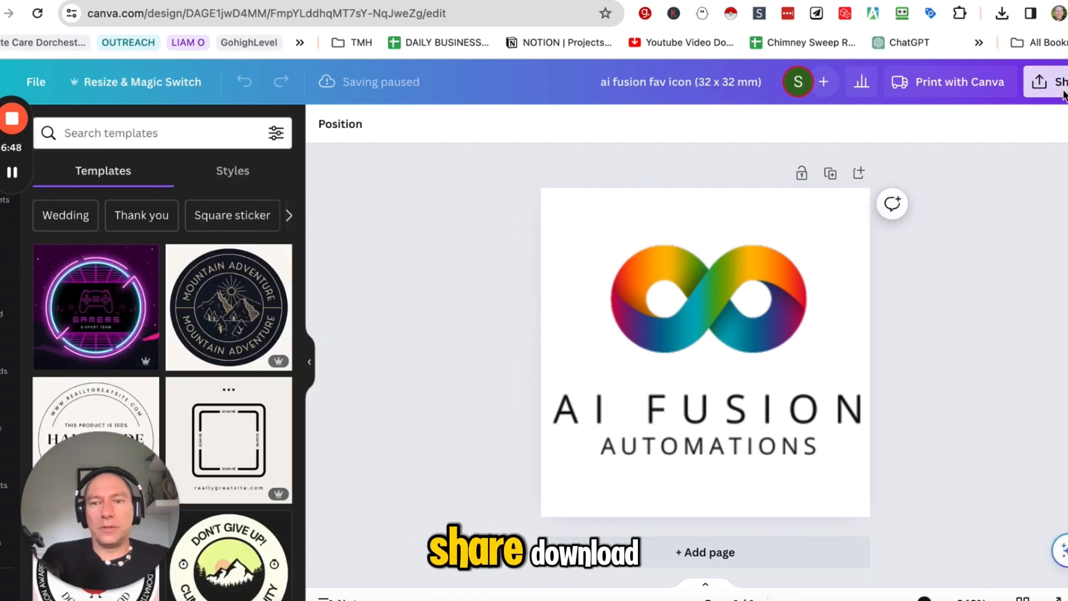
- Download the 32 × 32 mm favicon copy as a PNG at the smallest size, 189 × 189 px
left_click(1046, 82)
left_click(913, 482)
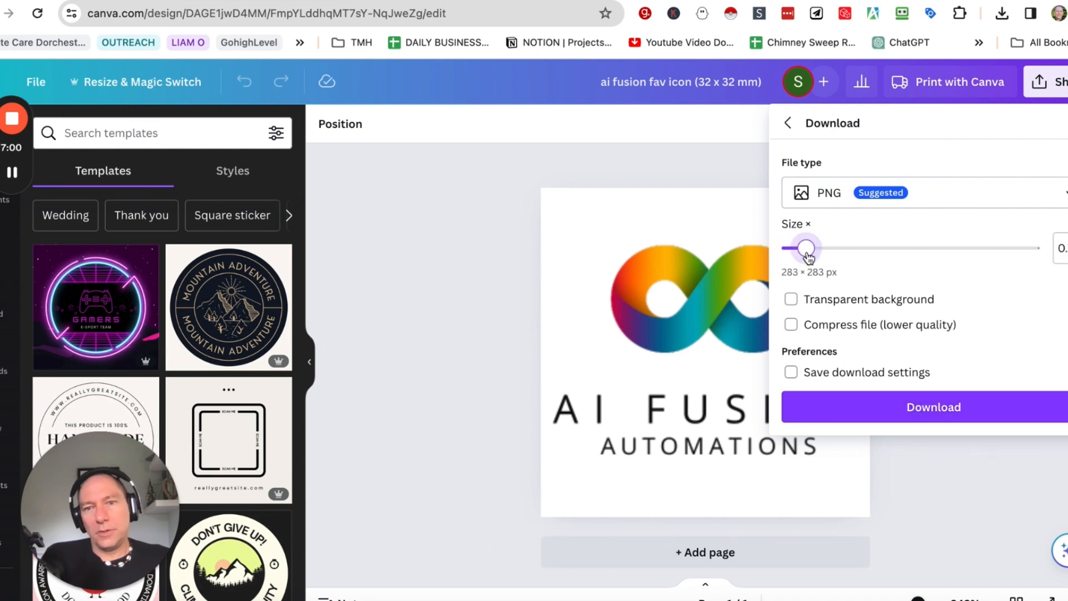
left_click_drag(806, 248, 781, 248)
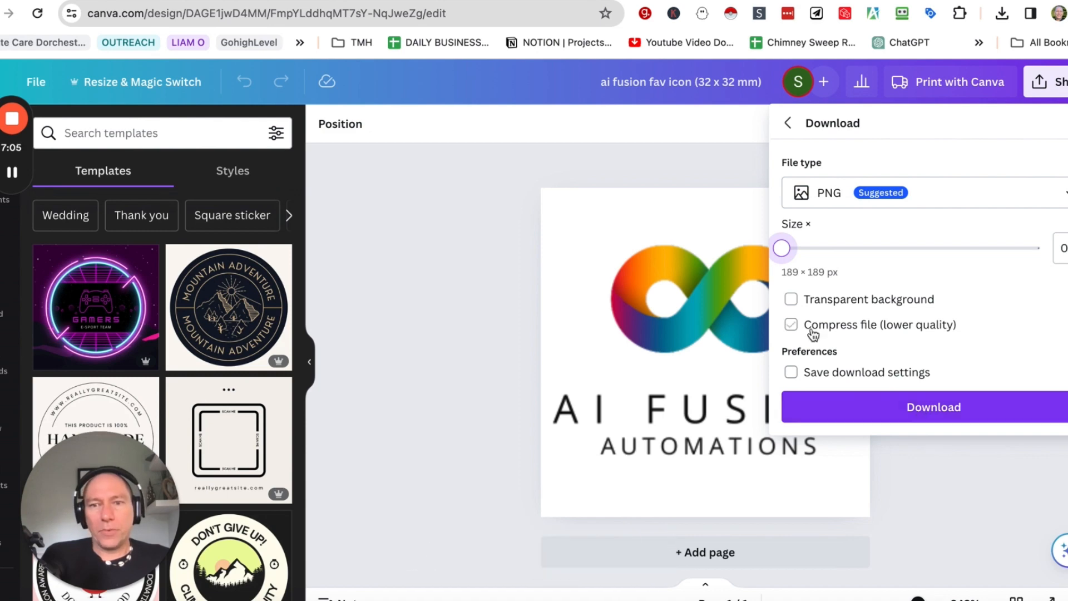
left_click(791, 299)
left_click(911, 406)
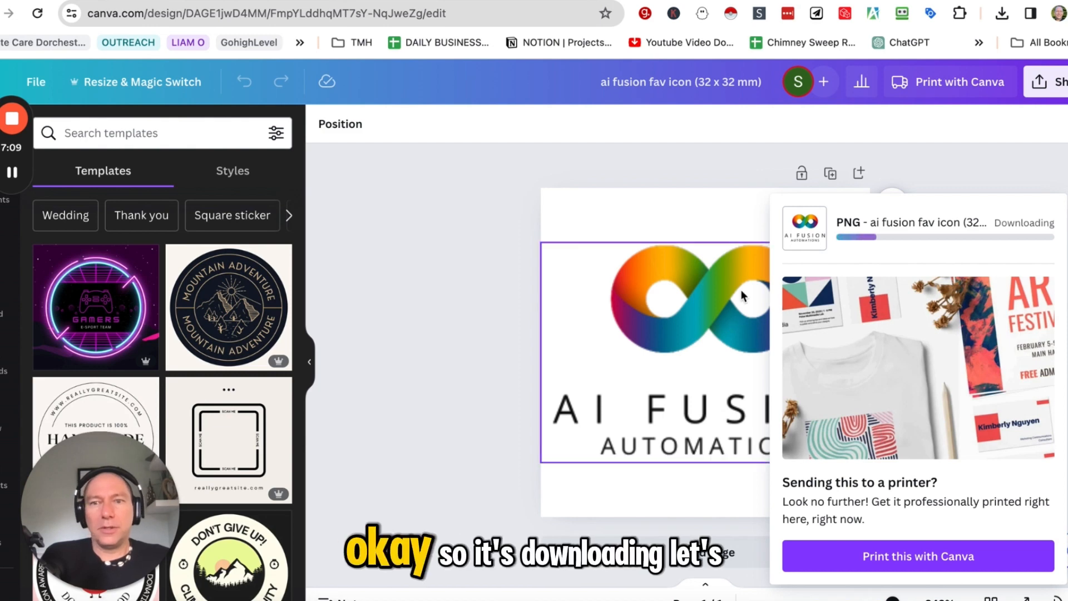
left_click(1002, 12)
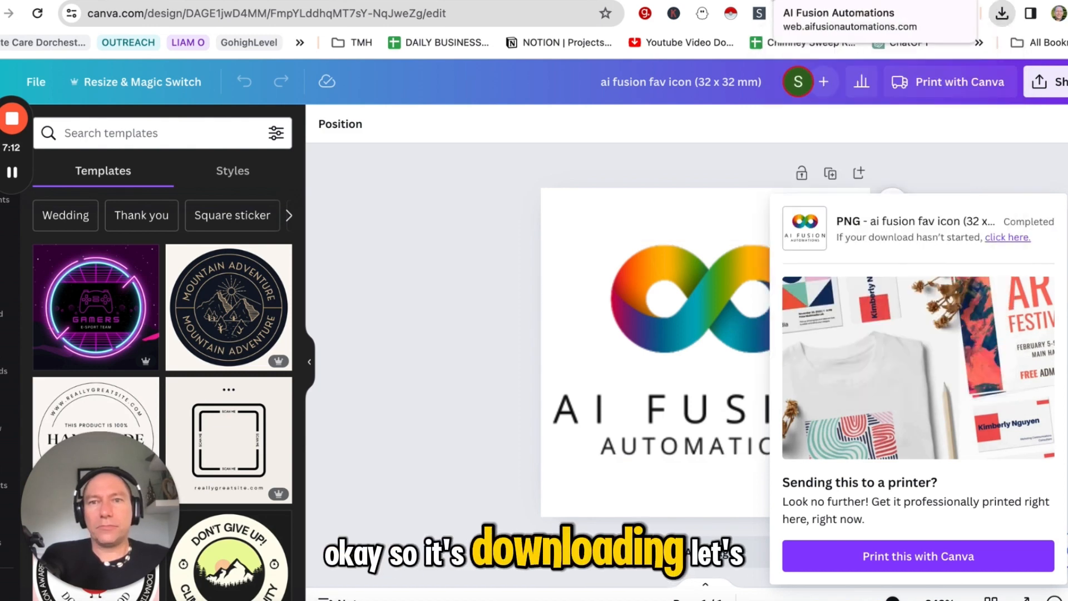
- Switch to the course site's details in GoHighLevel, upload "ai fusion fav icon (32 x 32 mm).png" as the favicon and save the site info
key("ctrl+Tab")
key("ctrl+Tab")
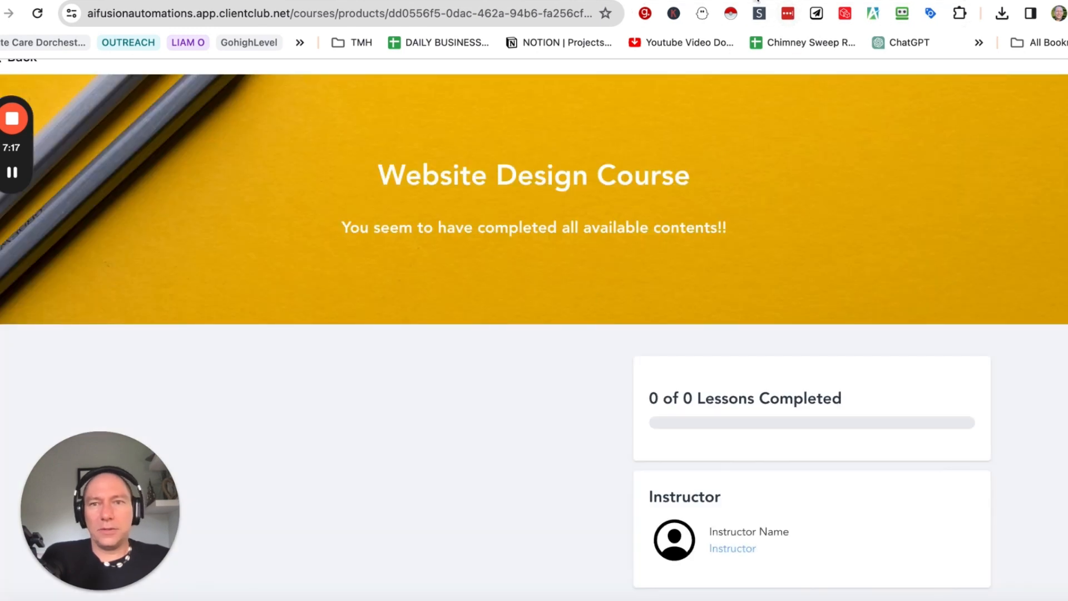
key("ctrl+Tab")
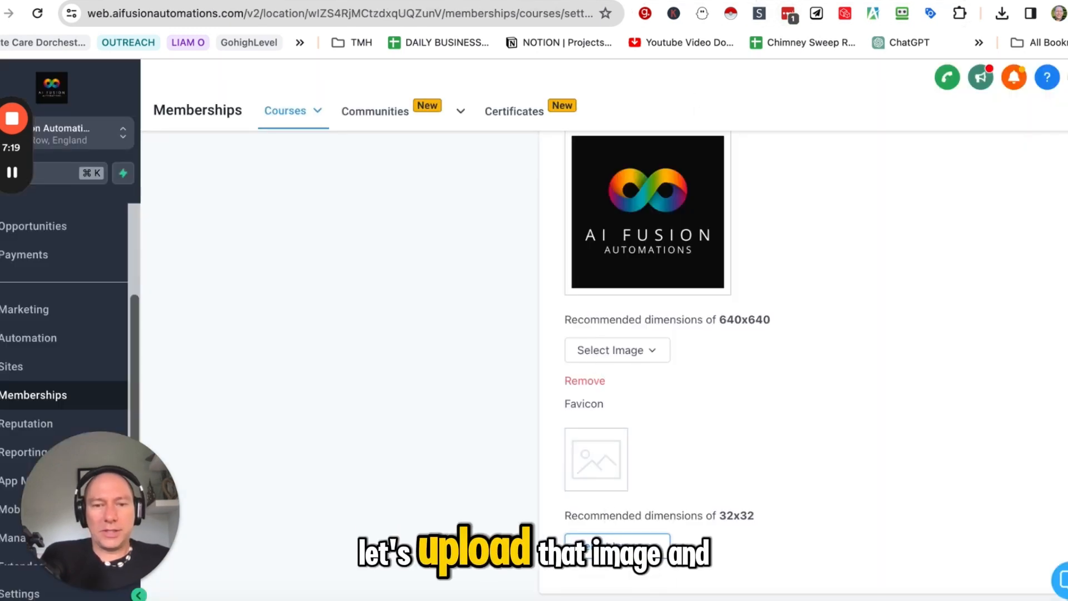
left_click(610, 556)
left_click(609, 576)
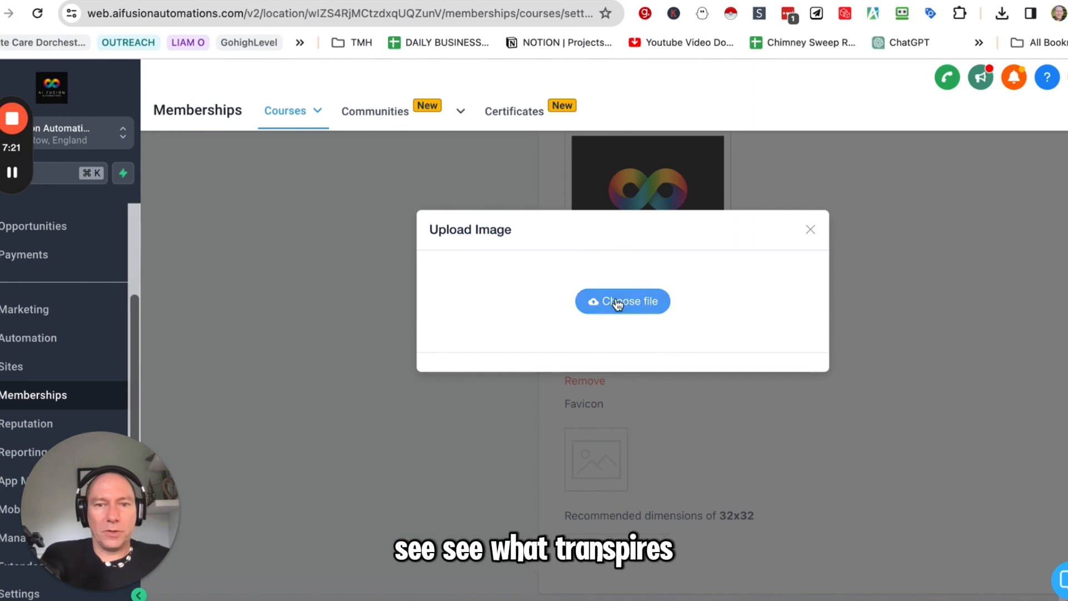
left_click(622, 299)
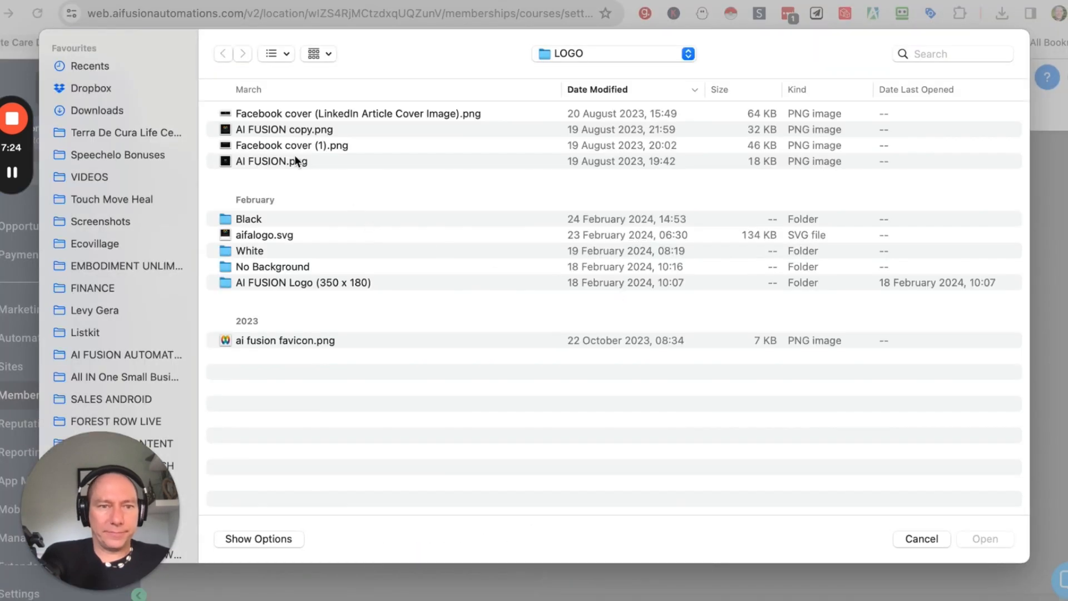
left_click(84, 110)
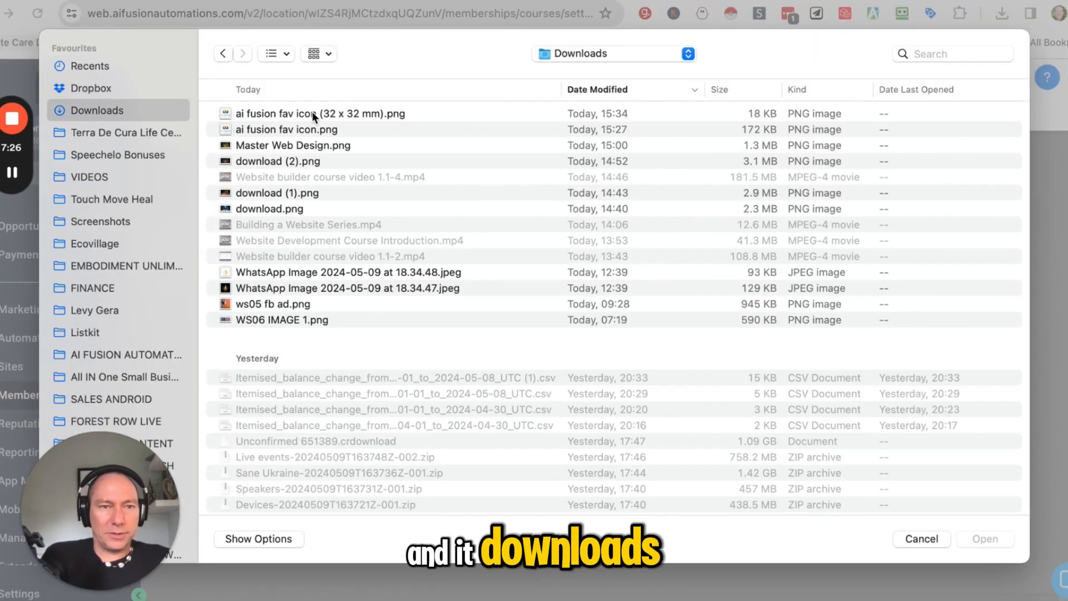
left_click(312, 113)
double_click(312, 113)
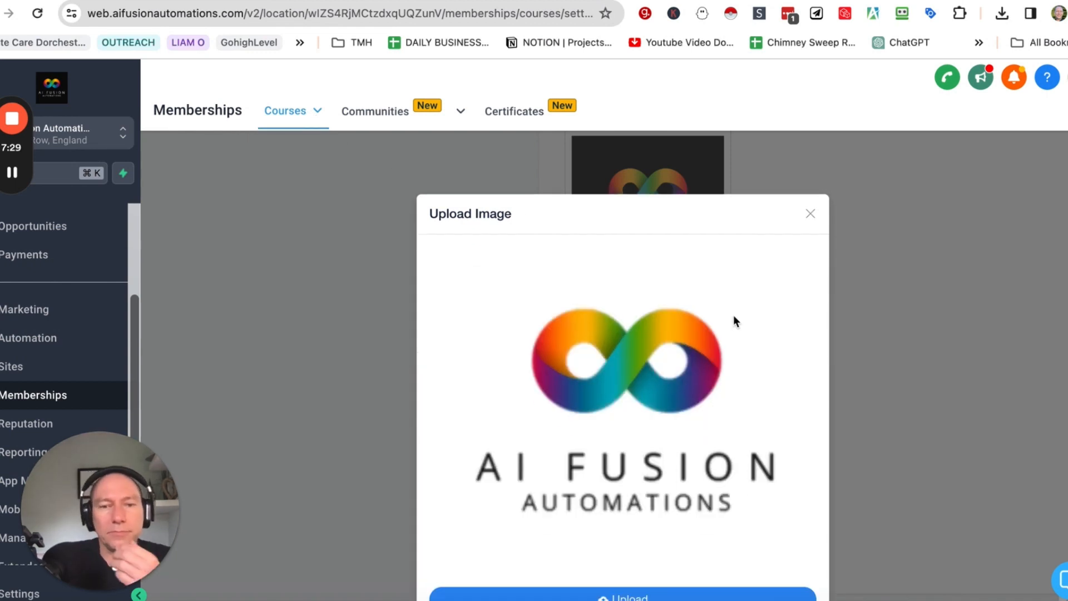
left_click(662, 498)
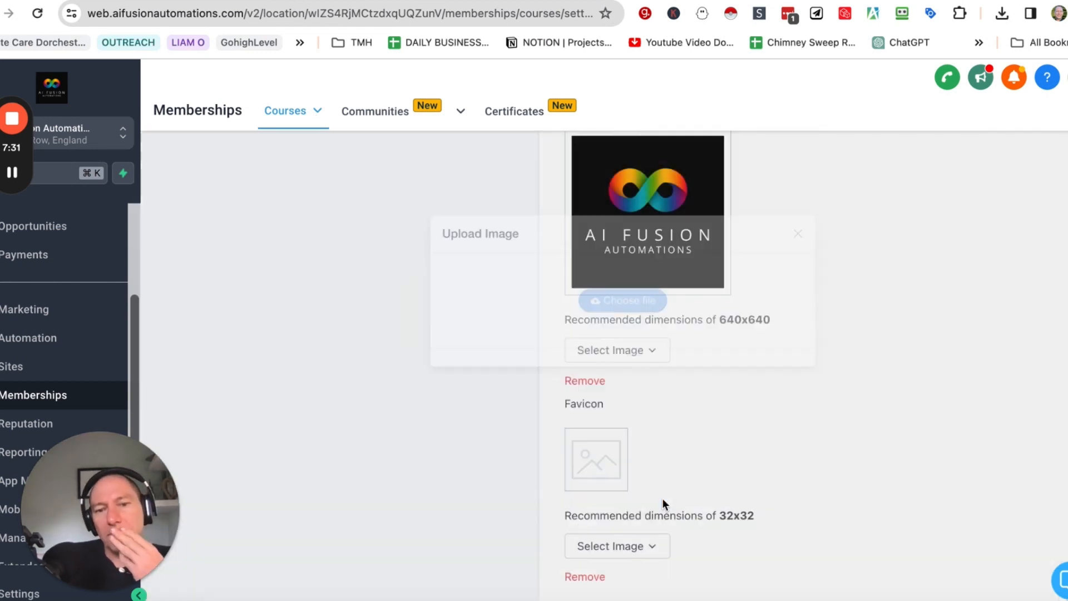
scroll(671, 498, "down", 3)
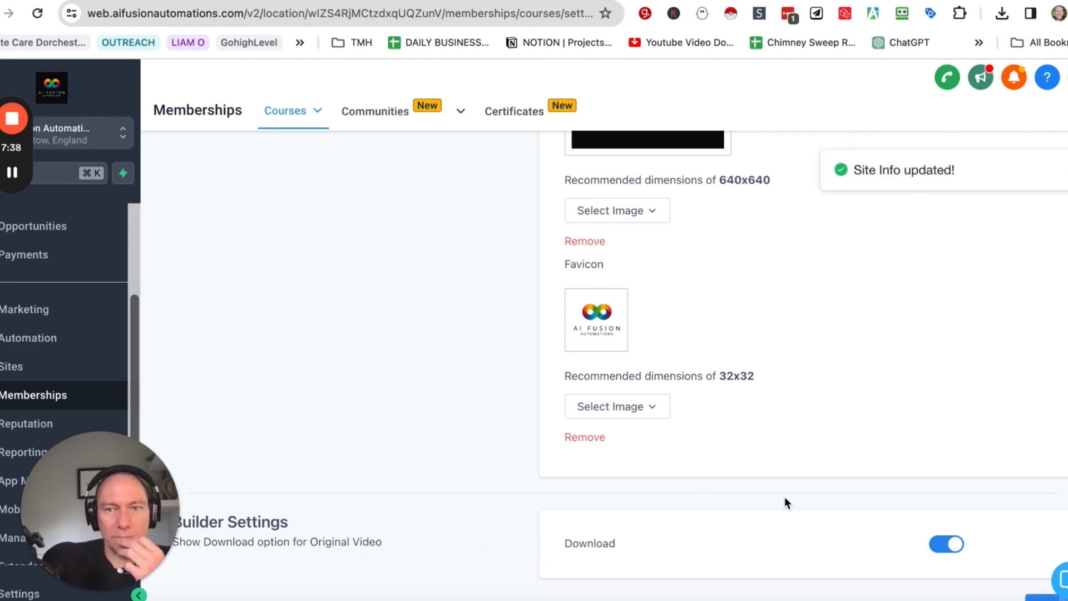
scroll(785, 496, "up", 10)
scroll(784, 493, "up", 8)
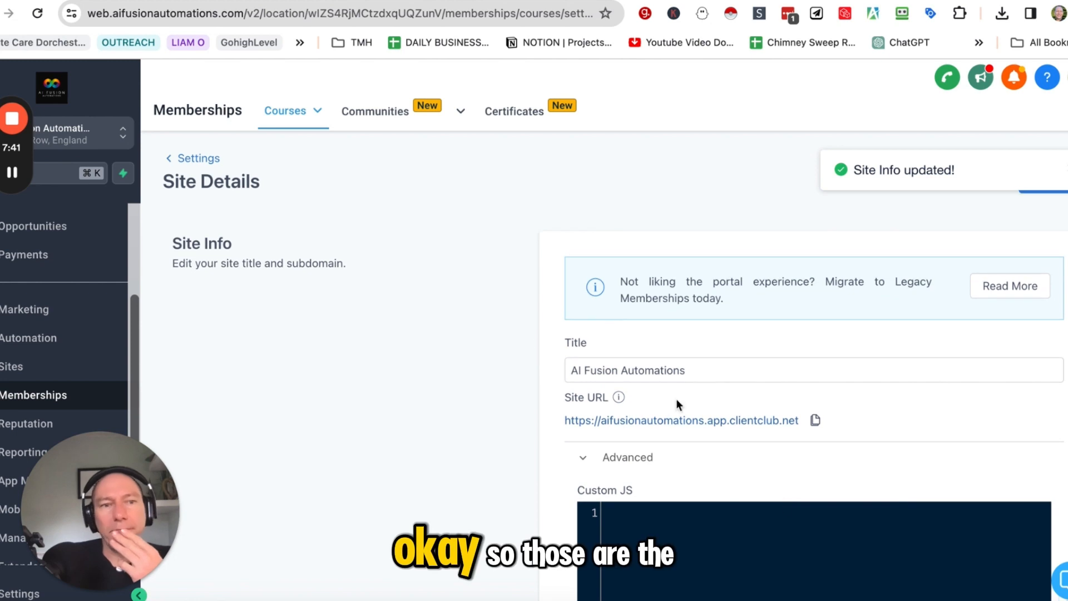
- Leave the course settings, log in to the "Master Website Design with GHL" community group and review its discussion page
left_click(203, 158)
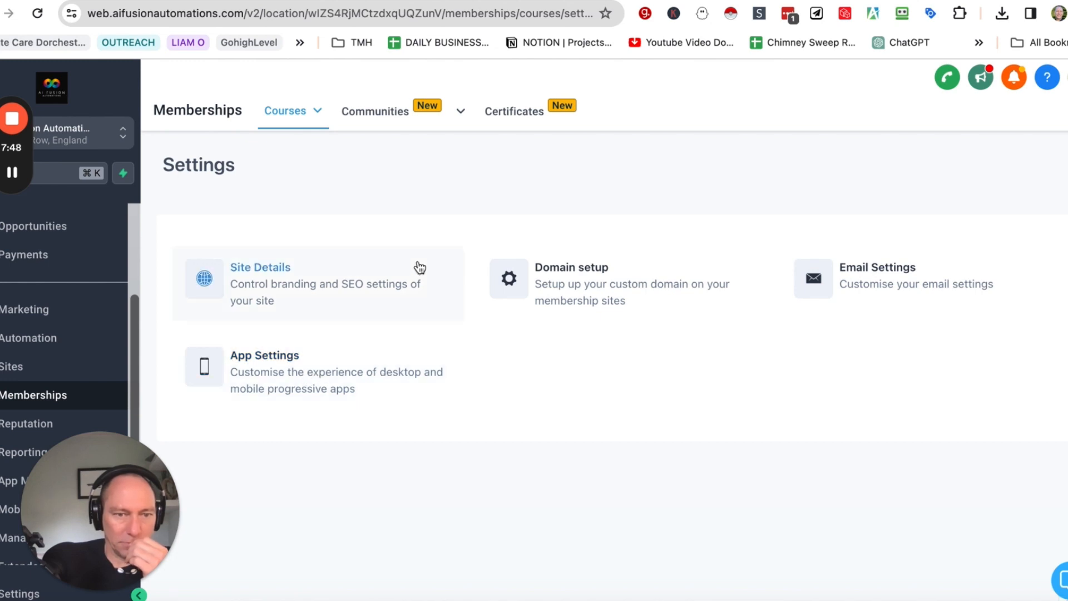
left_click(414, 147)
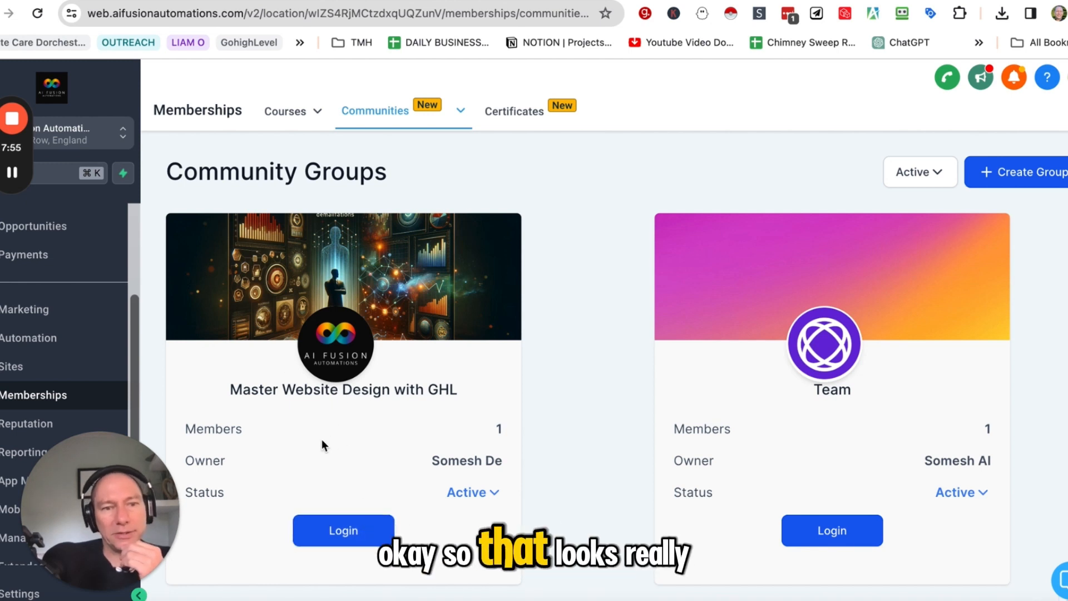
left_click(374, 533)
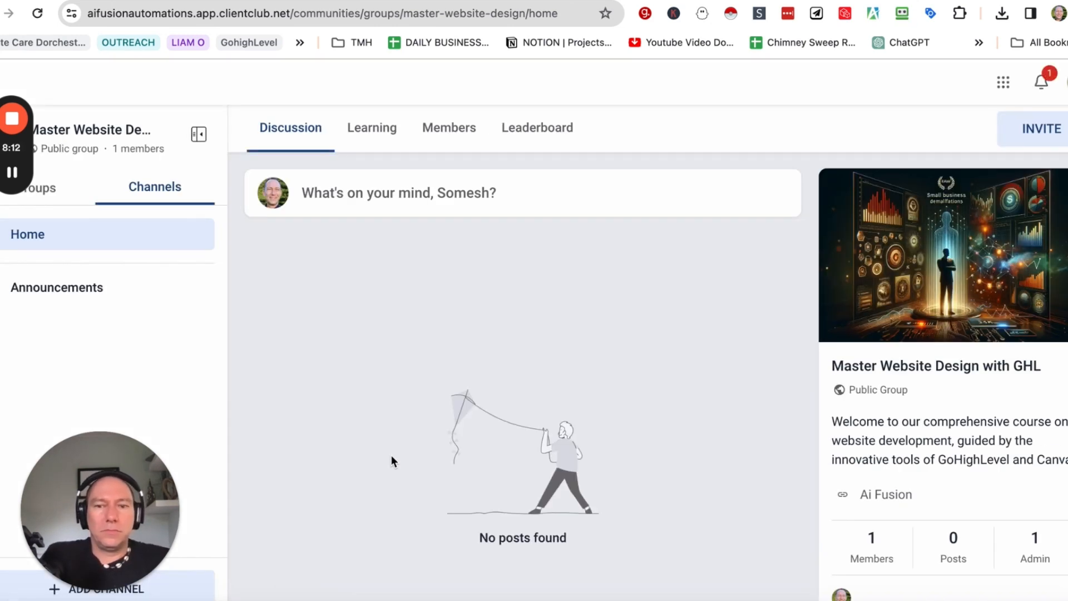
scroll(558, 385, "down", 5)
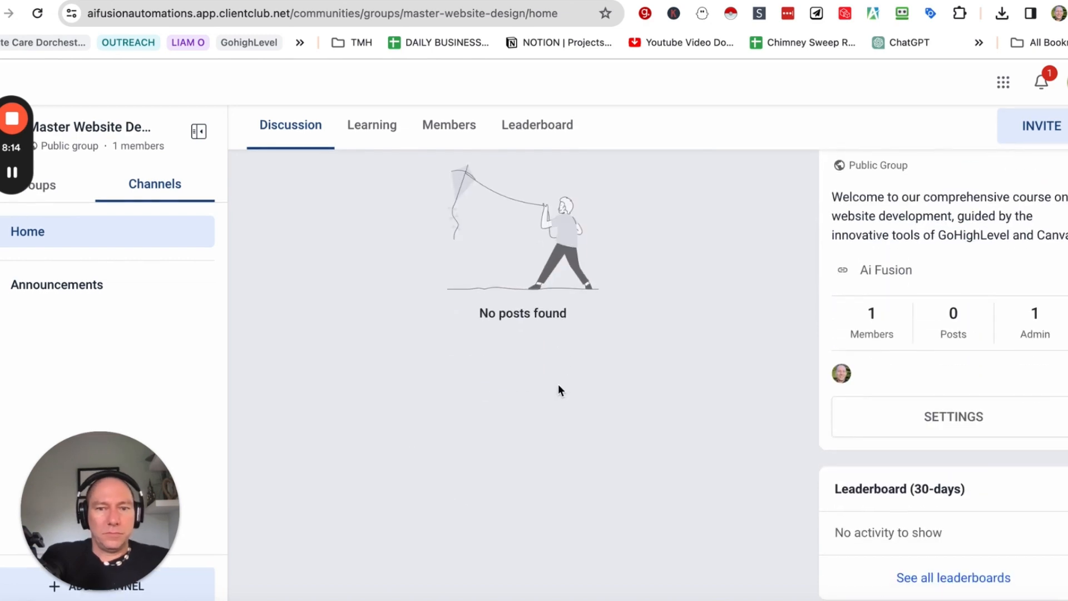
scroll(559, 384, "up", 3)
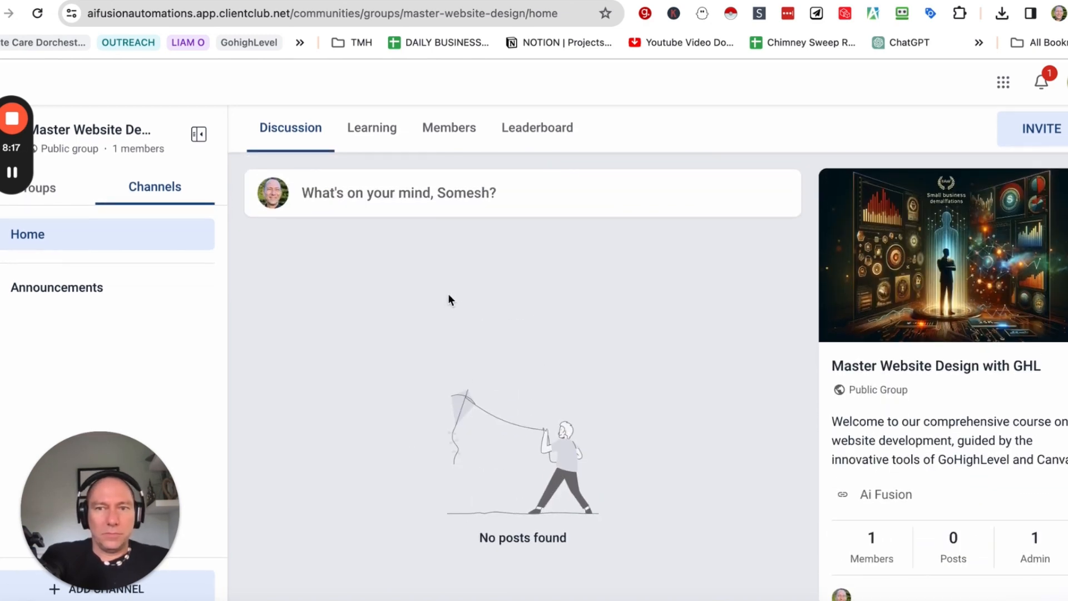
- Show the list of community groups and look over the member portal's home page
left_click(38, 189)
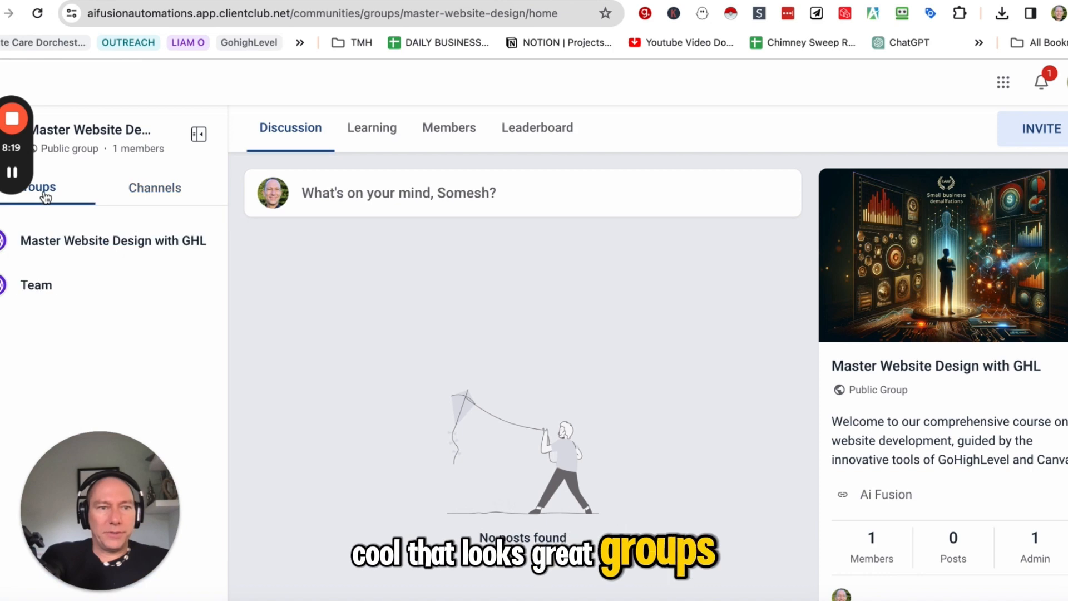
left_click(55, 240)
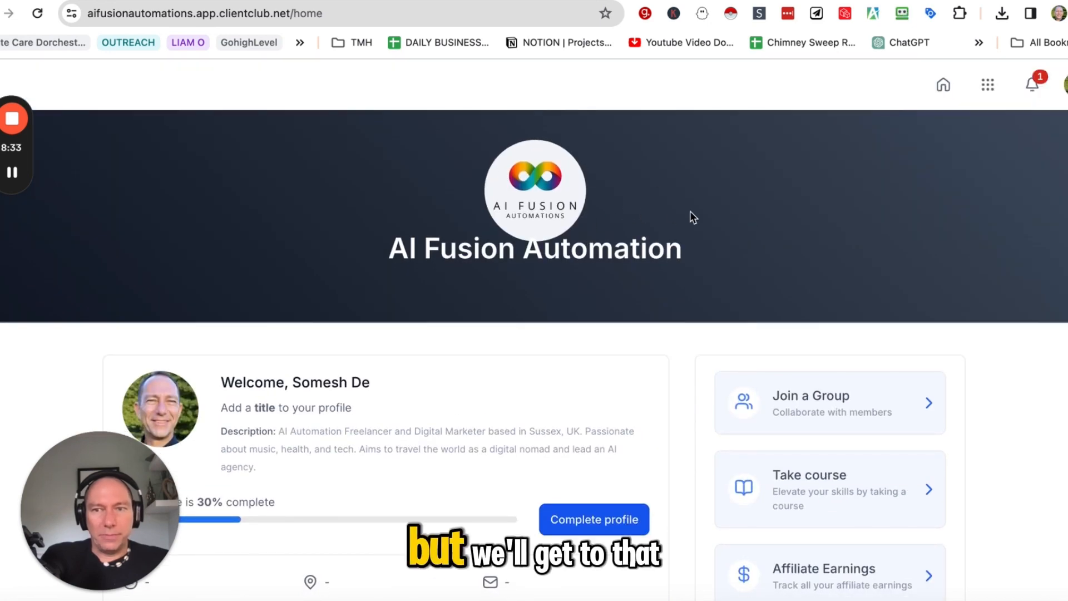
scroll(723, 261, "down", 10)
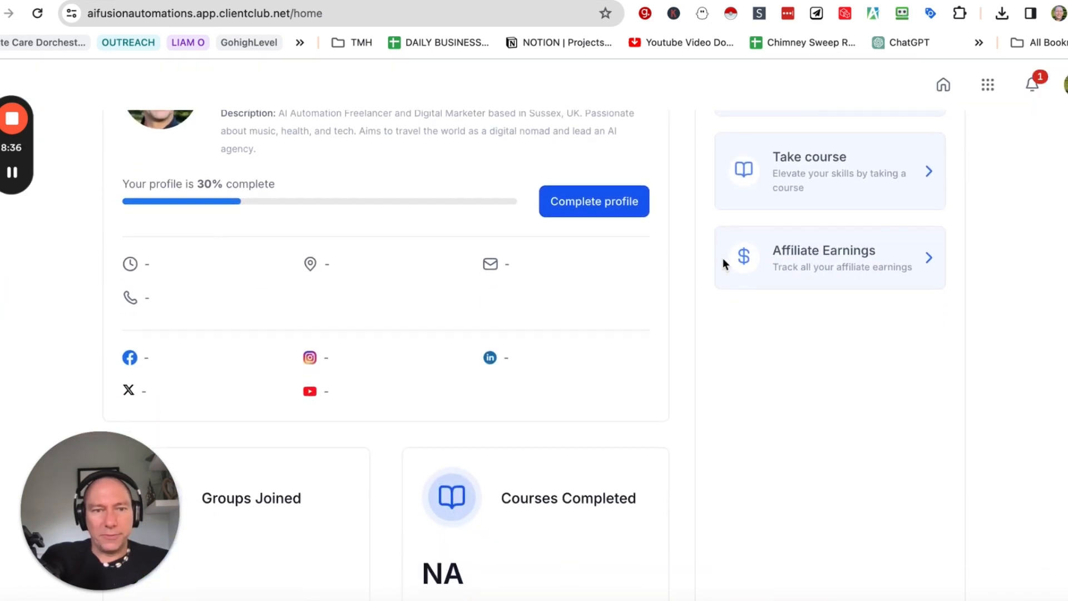
scroll(722, 260, "up", 10)
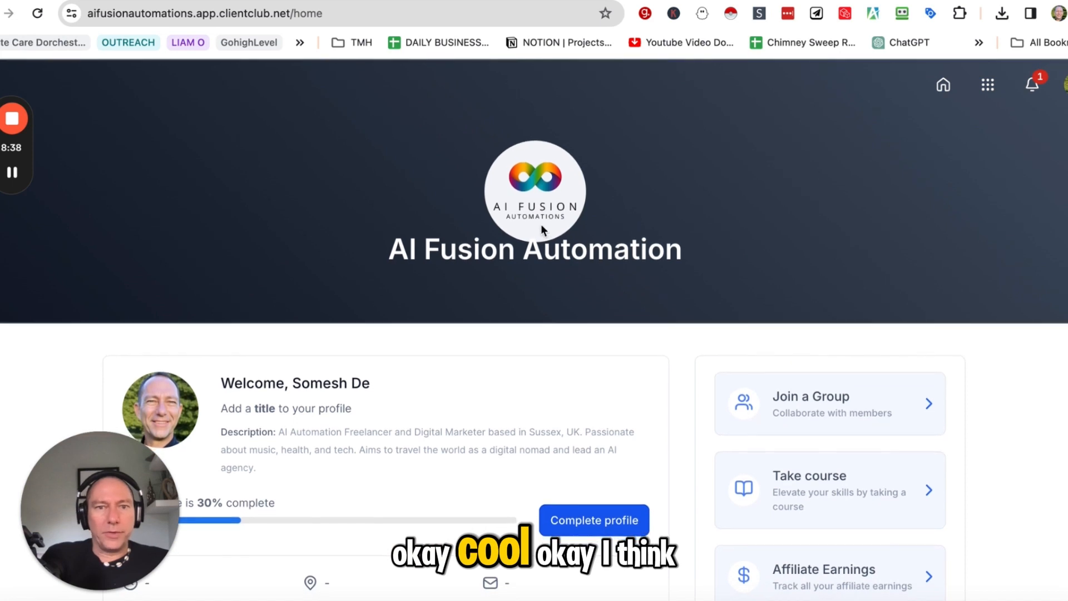